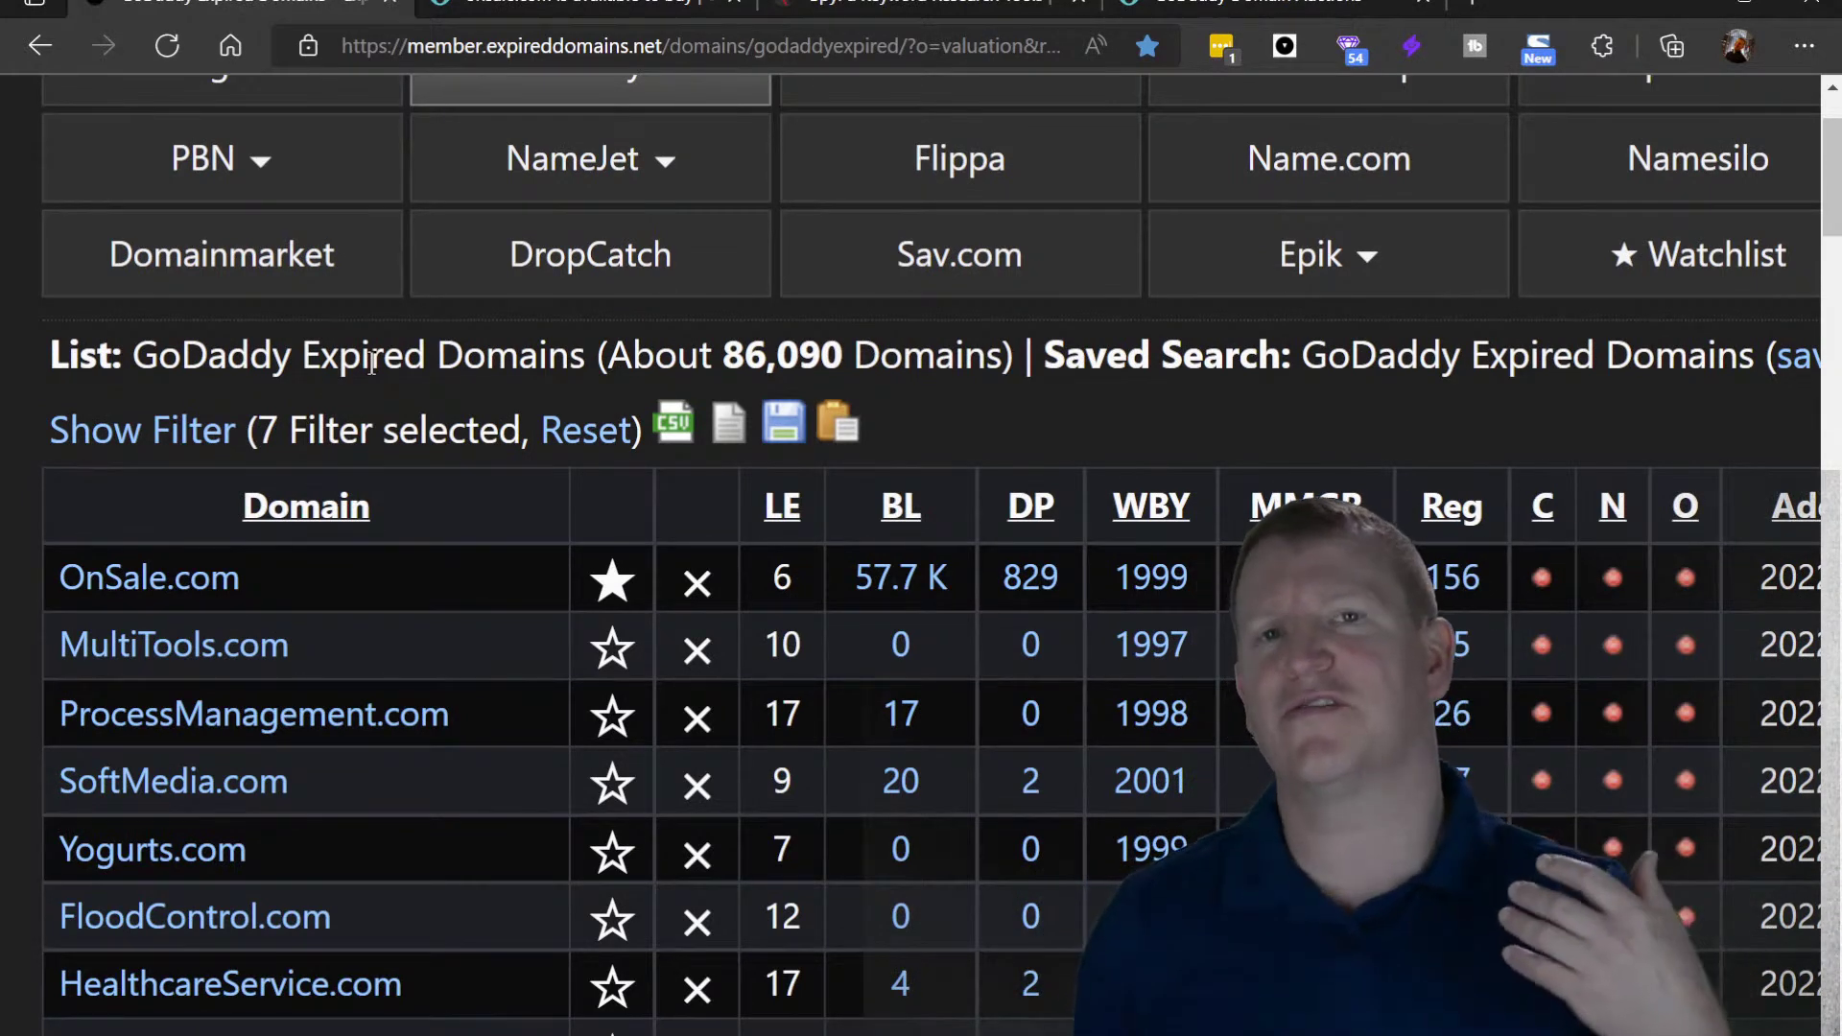
- Open the GoDaddy auction listing for OnSale.com from the expired domains list and highlight its domain name
{"action": "key", "text": "ctrl+minus"}
{"action": "key", "text": "ctrl+minus"}
{"action": "key", "text": "ctrl+minus"}
{"action": "key", "text": "ctrl+minus"}
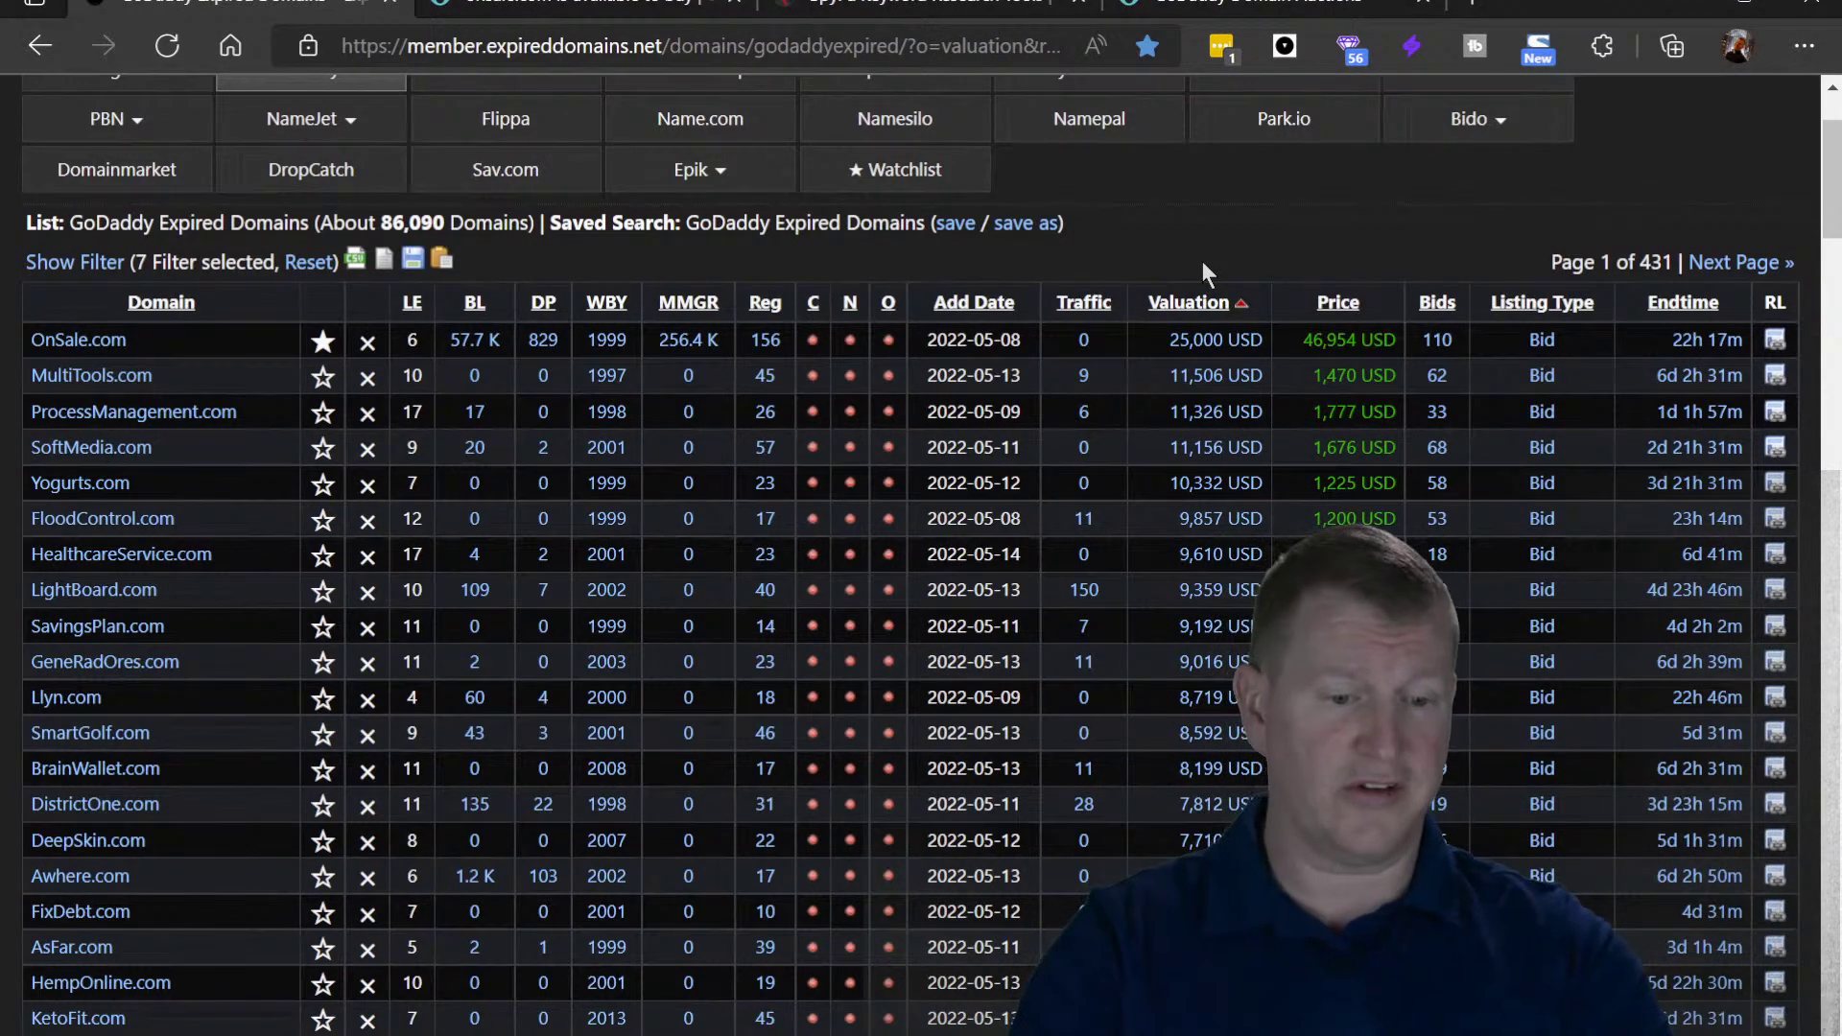
{"action": "scroll", "coordinate": [1200, 256], "scroll_direction": "up", "scroll_amount": 2}
{"action": "scroll", "coordinate": [1200, 256], "scroll_direction": "left", "scroll_amount": 3}
{"action": "scroll", "coordinate": [1206, 273], "scroll_direction": "left", "scroll_amount": 1}
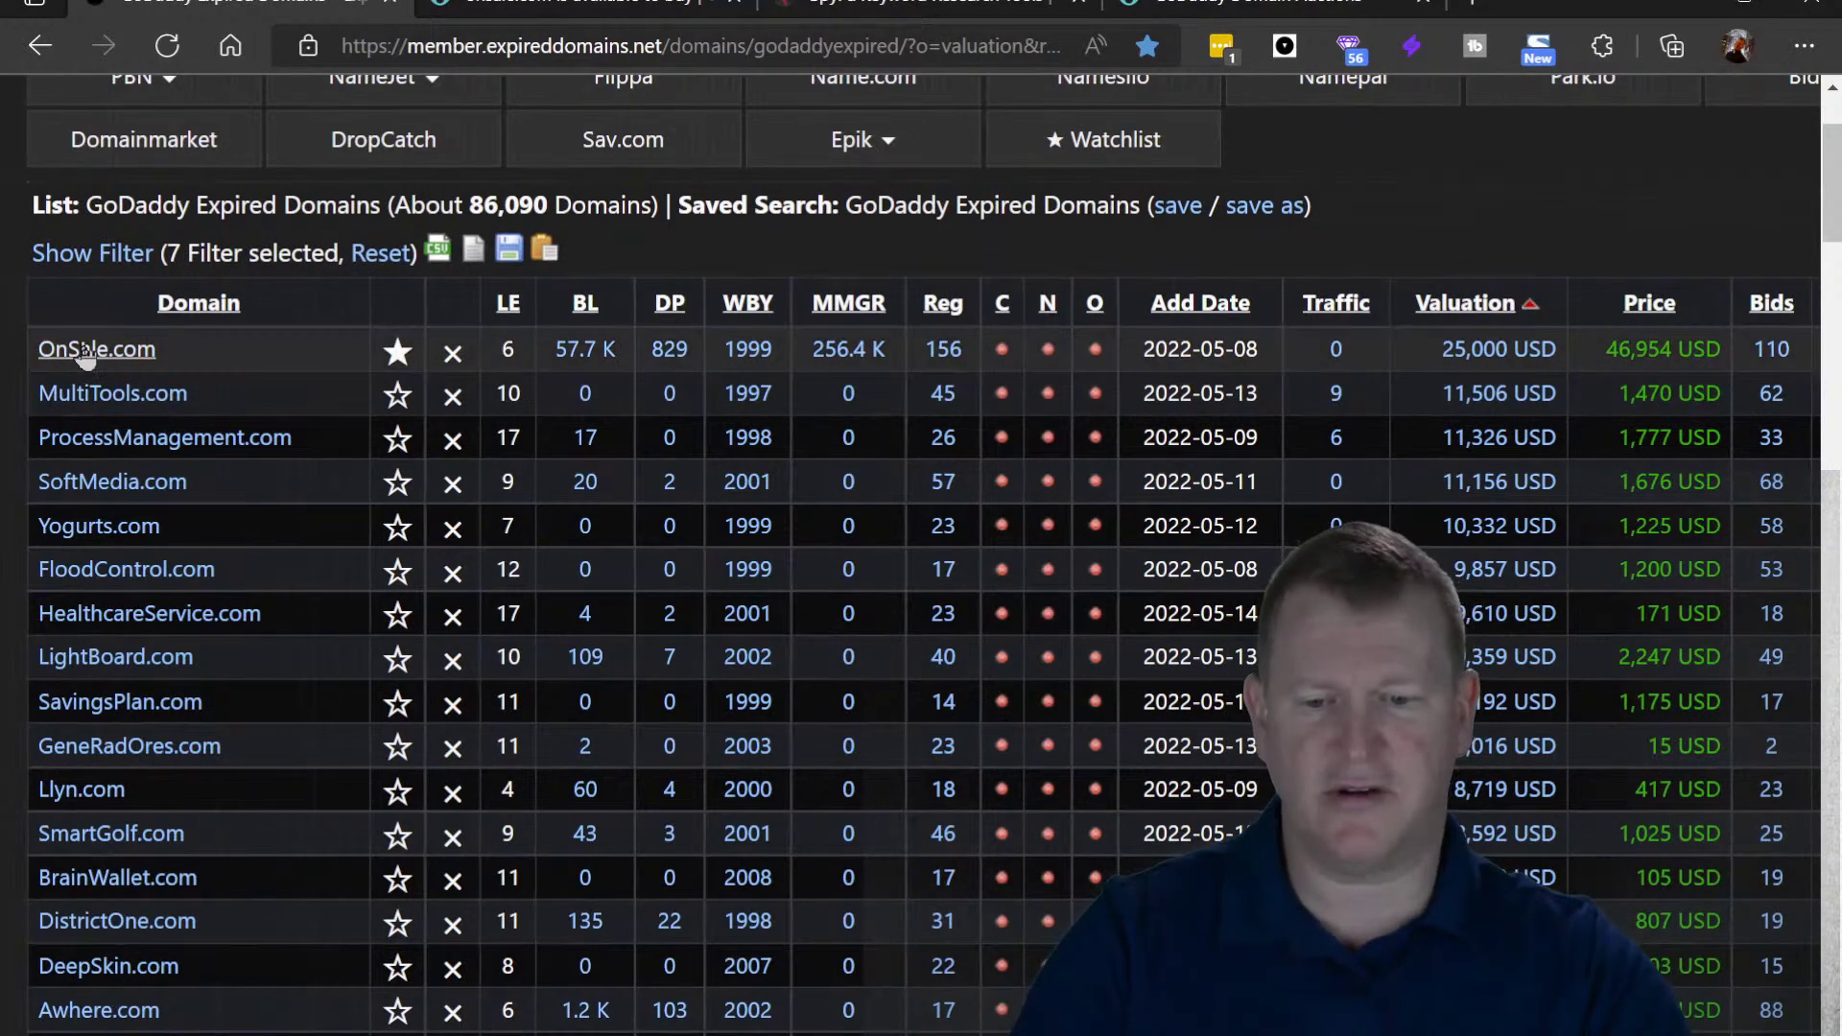
{"action": "left_click", "coordinate": [88, 351]}
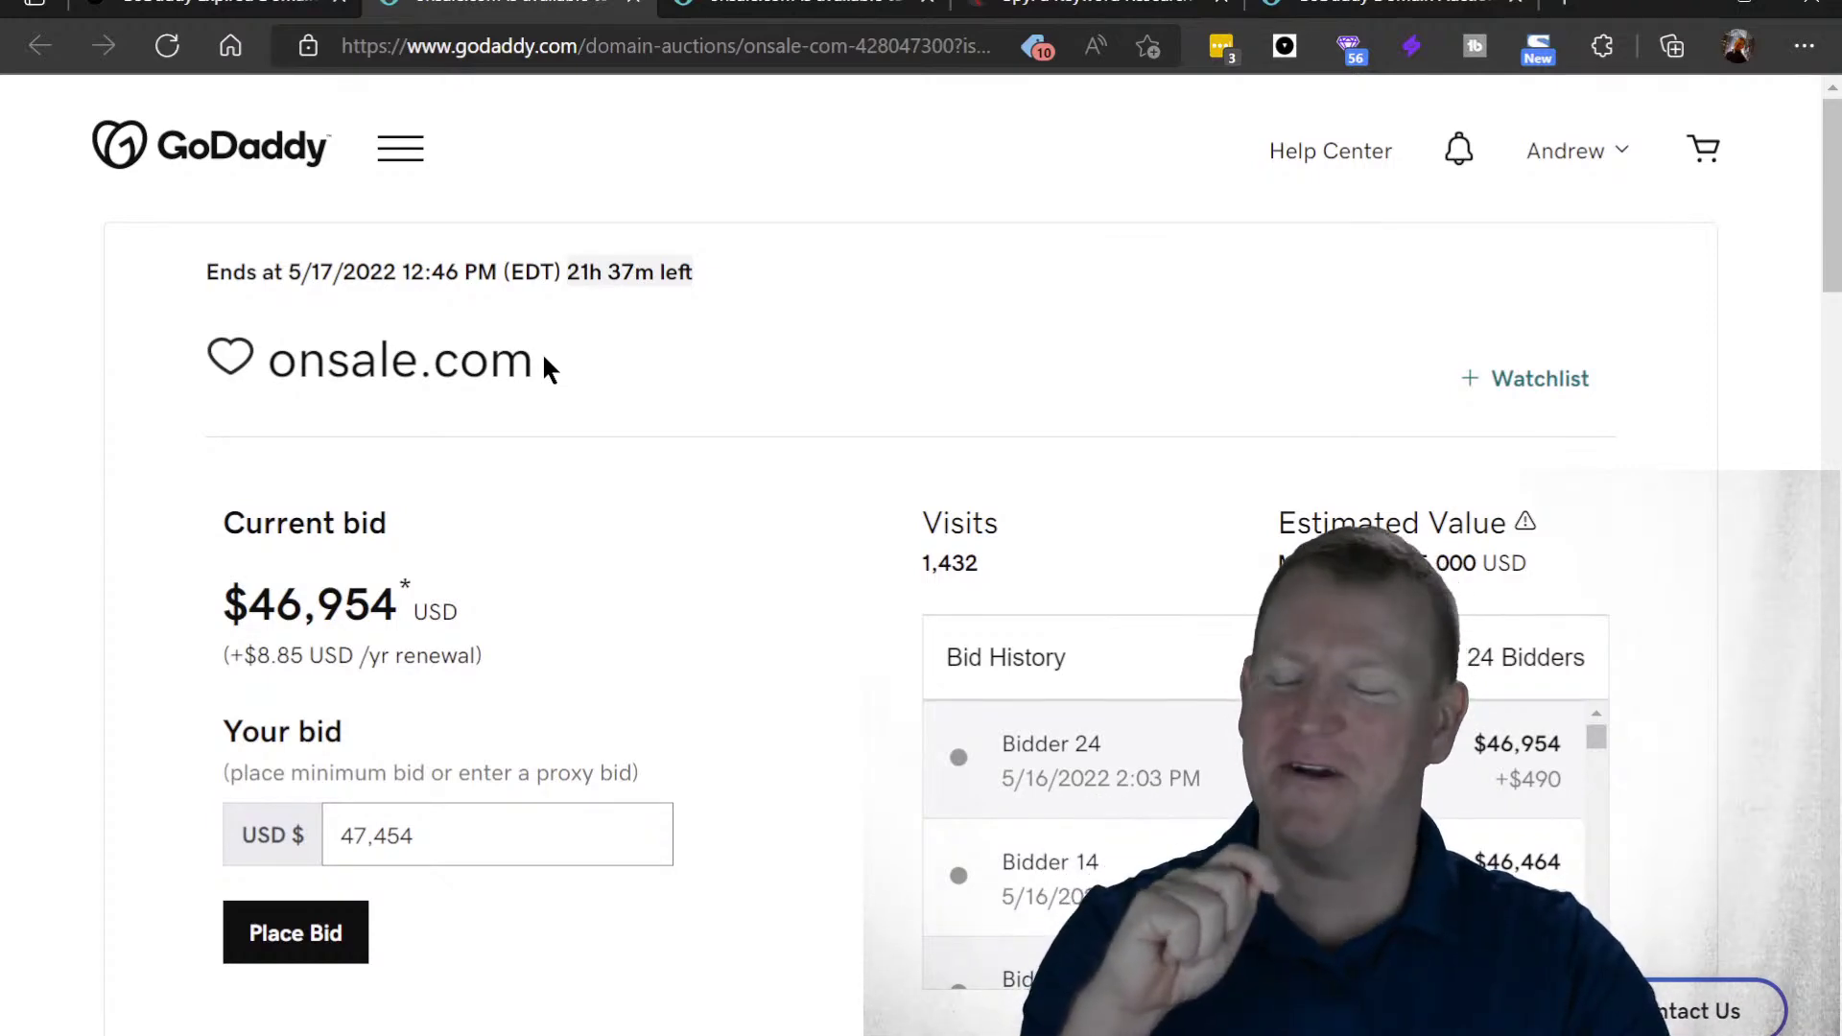
{"action": "left_click_drag", "start_coordinate": [543, 354], "coordinate": [268, 376]}
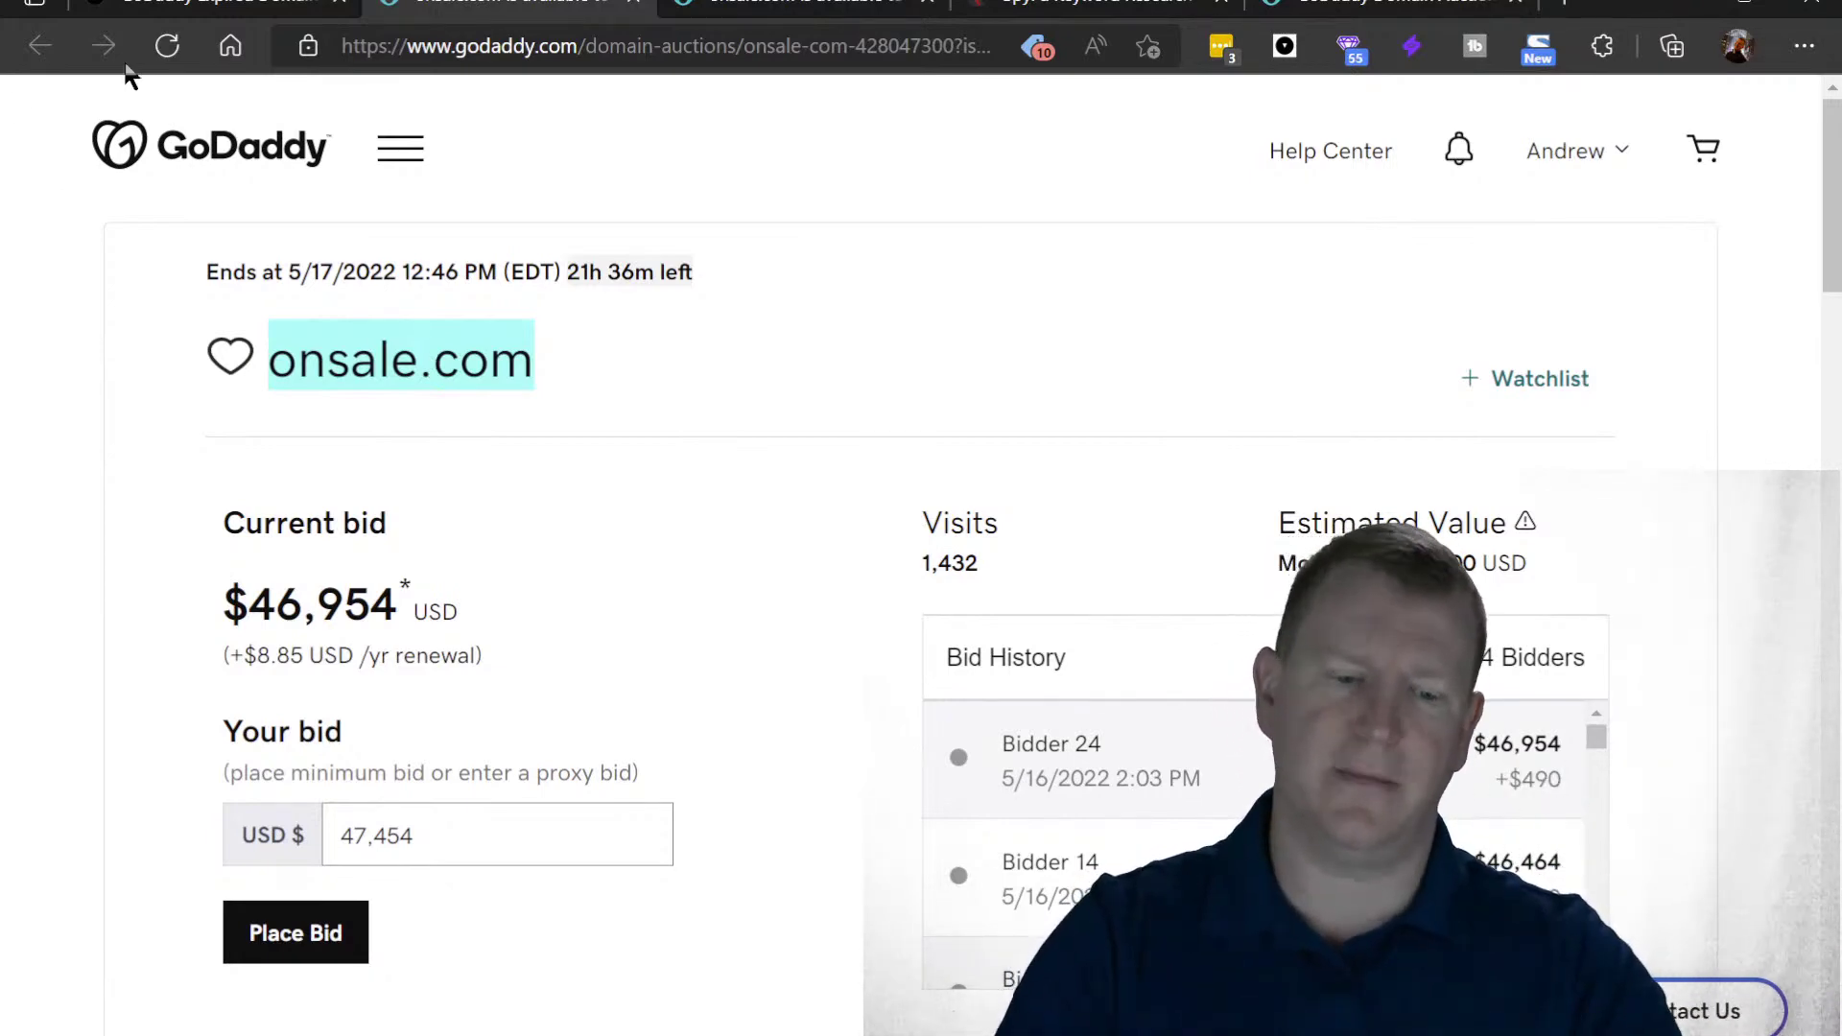
- Close the duplicate onsale.com auction page and return to the remaining one
{"action": "left_click", "coordinate": [796, 5]}
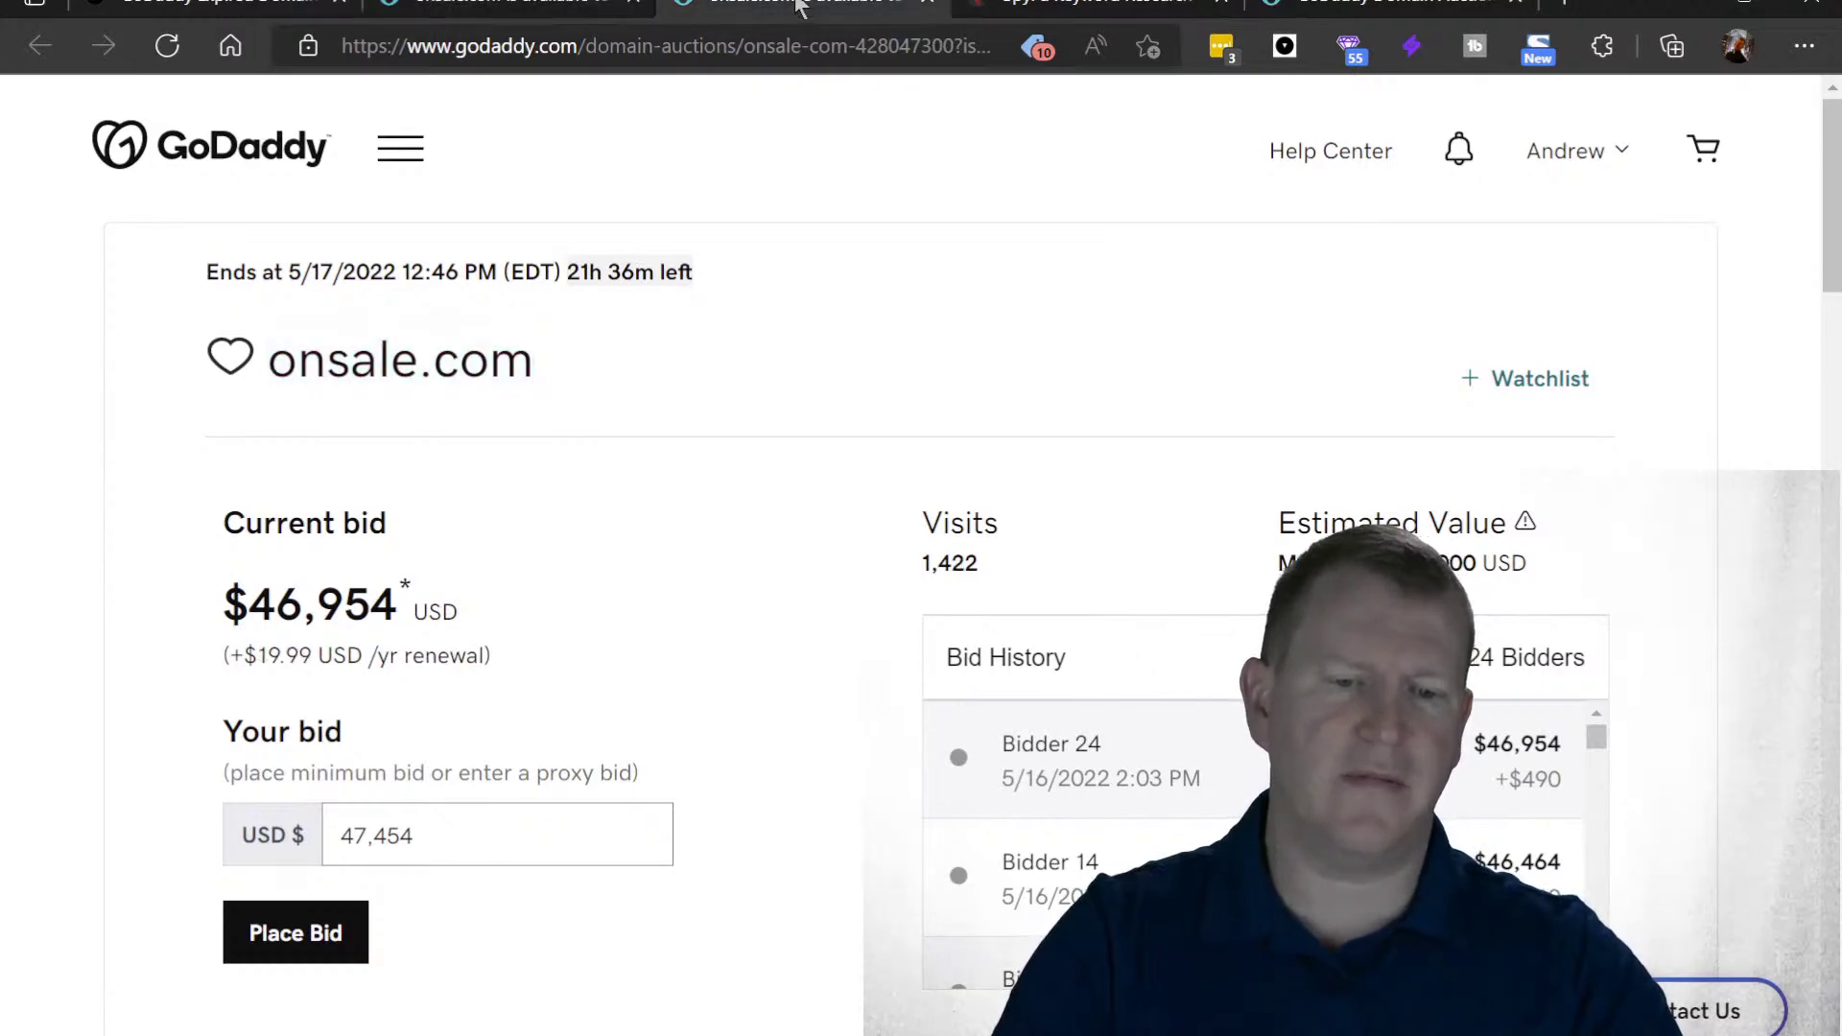
{"action": "left_click", "coordinate": [928, 6]}
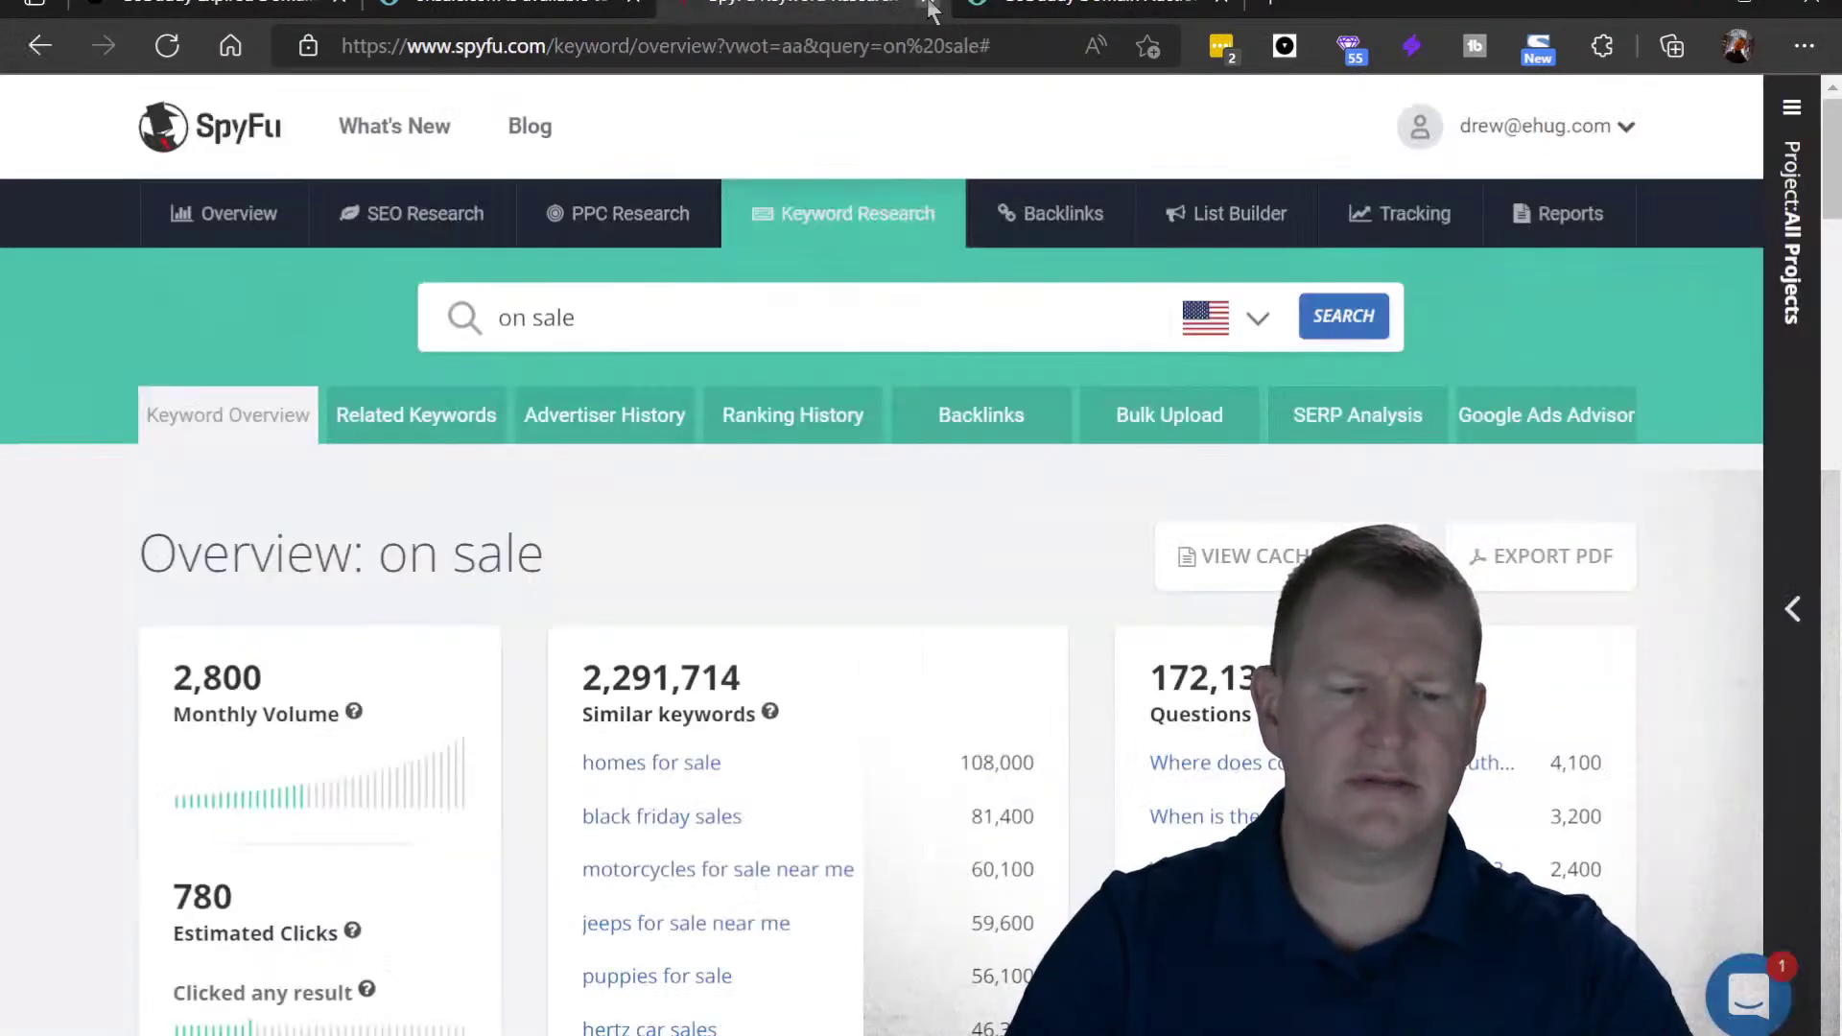
{"action": "left_click", "coordinate": [525, 13]}
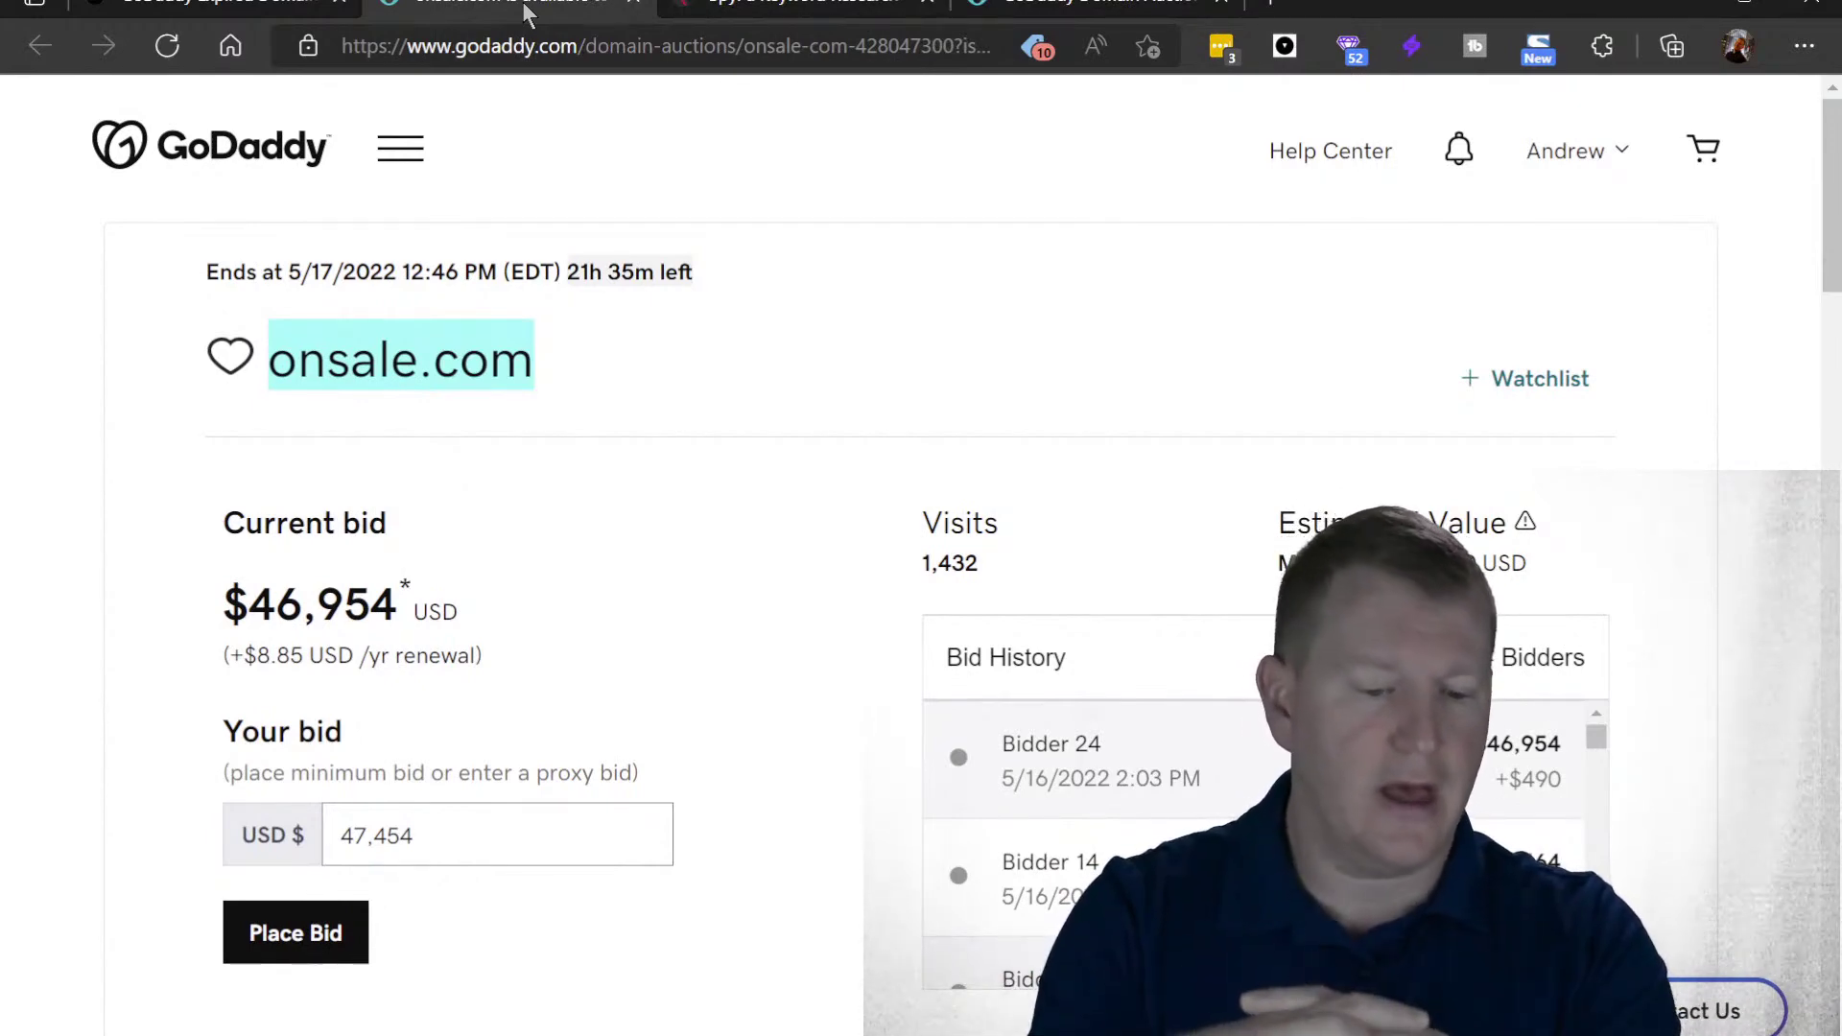
- Switch to SpyFu's keyword overview for "on sale" and examine the monthly volume and similar keywords figures
{"action": "left_click", "coordinate": [725, 9]}
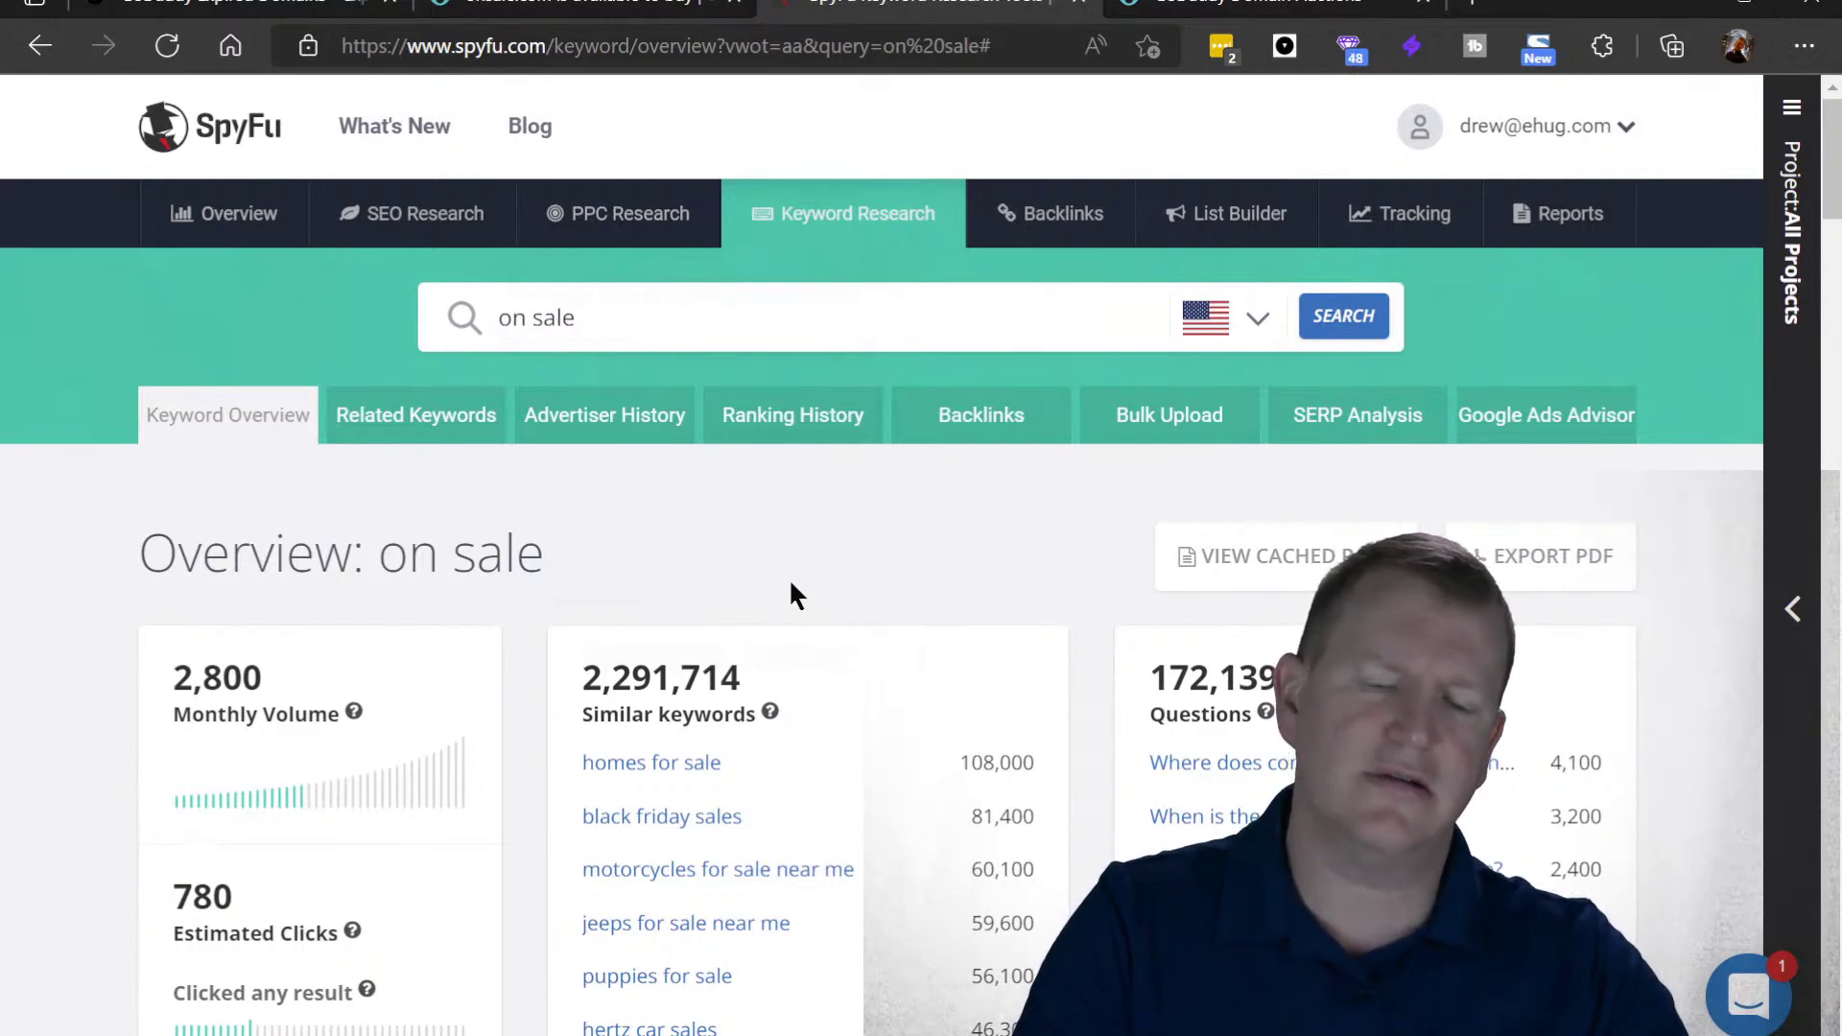
{"action": "left_click_drag", "start_coordinate": [651, 305], "coordinate": [428, 313]}
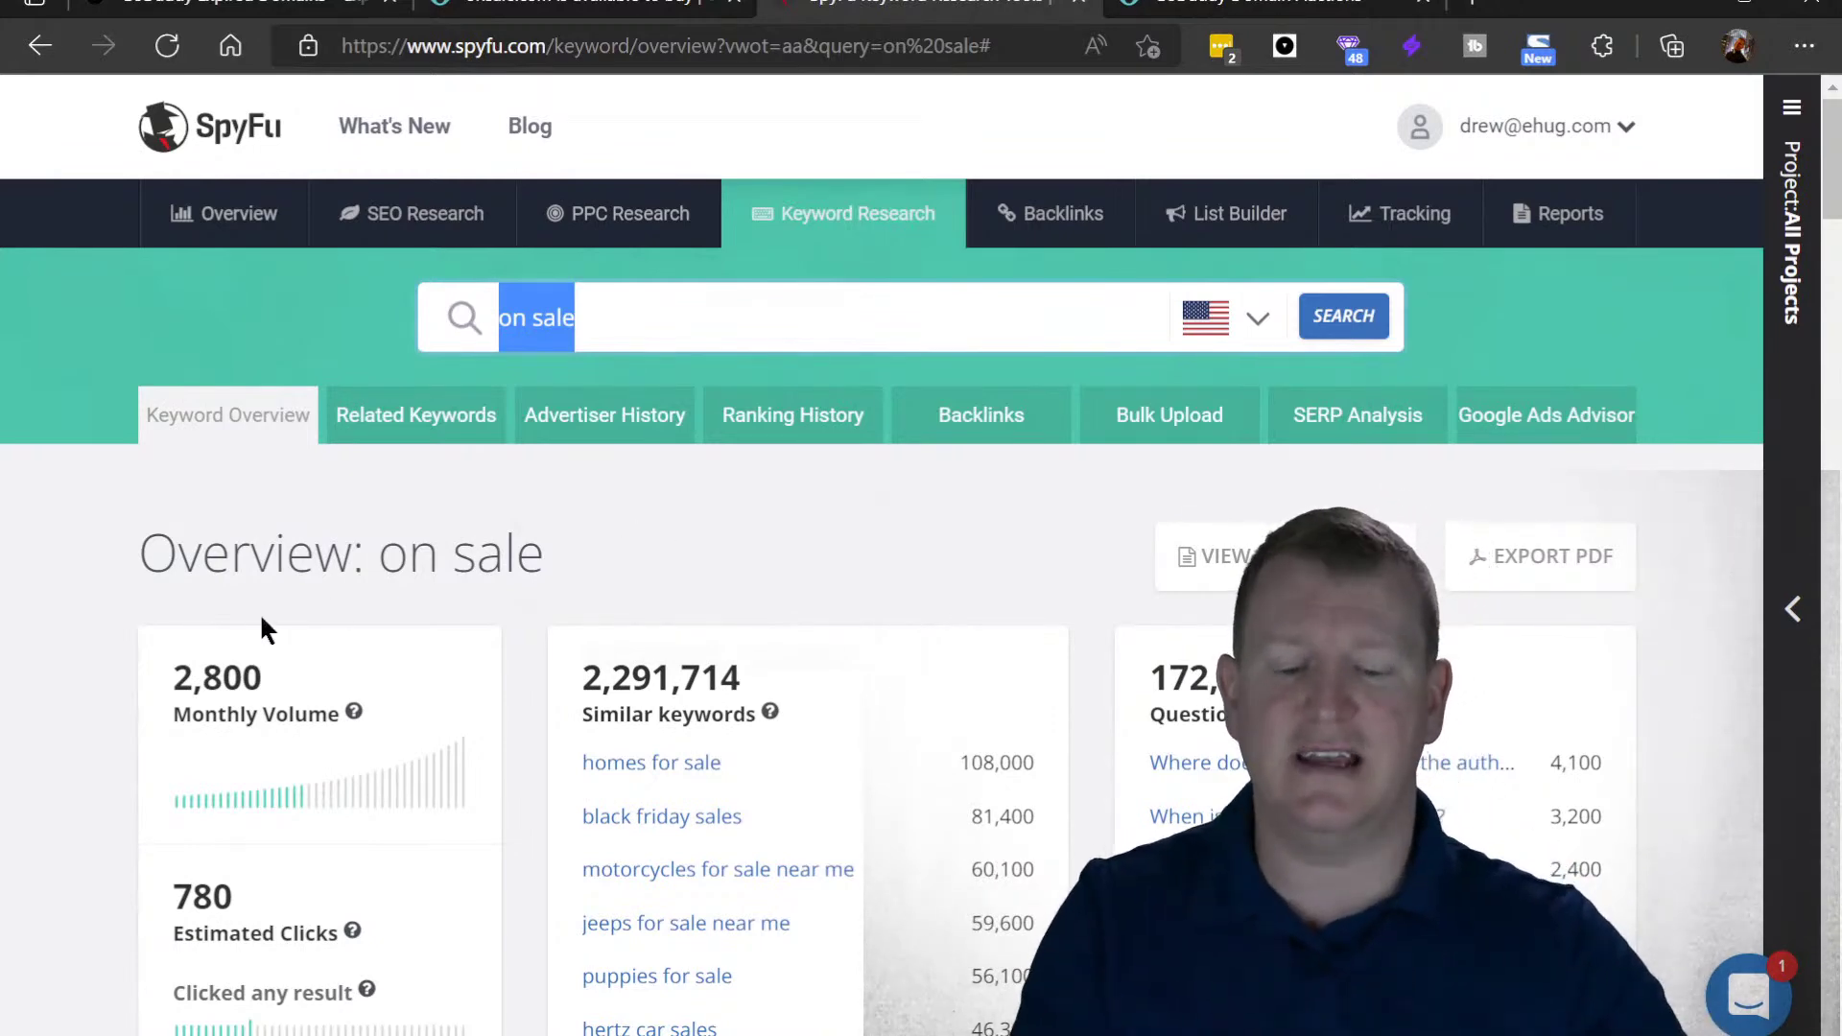
{"action": "left_click", "coordinate": [259, 532]}
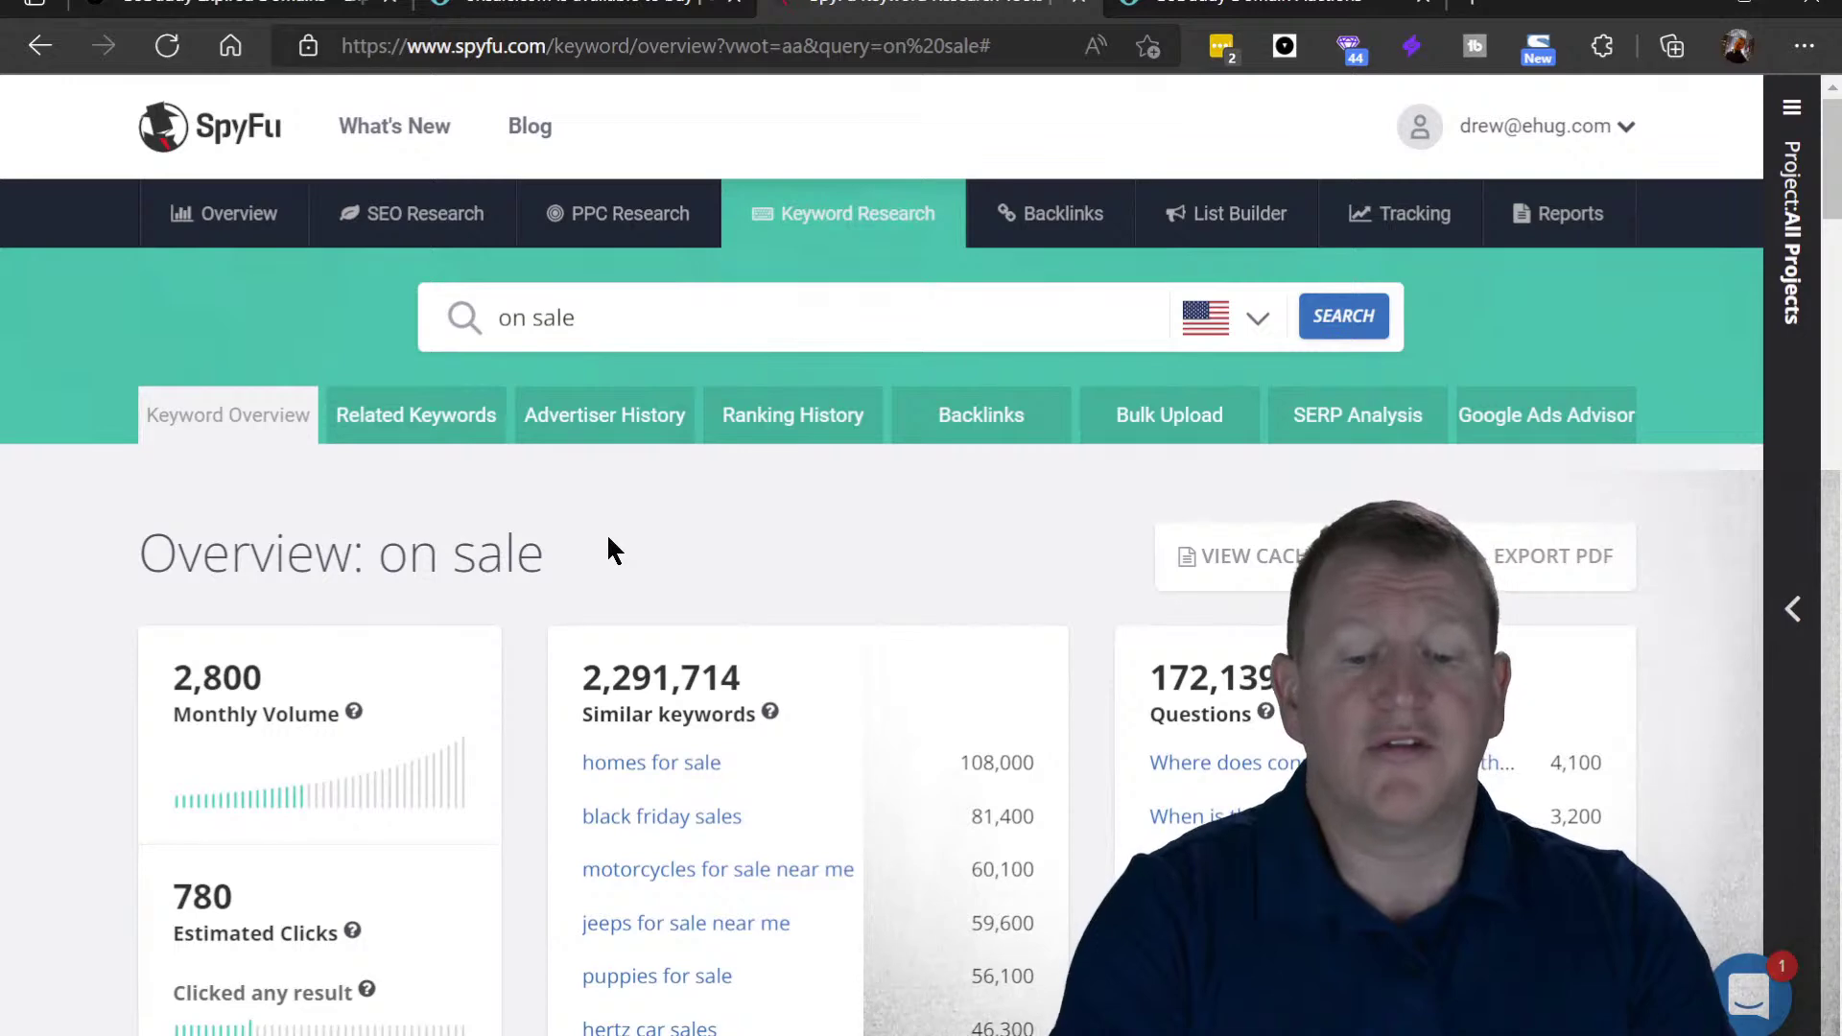
{"action": "scroll", "coordinate": [608, 539], "scroll_direction": "down", "scroll_amount": 2}
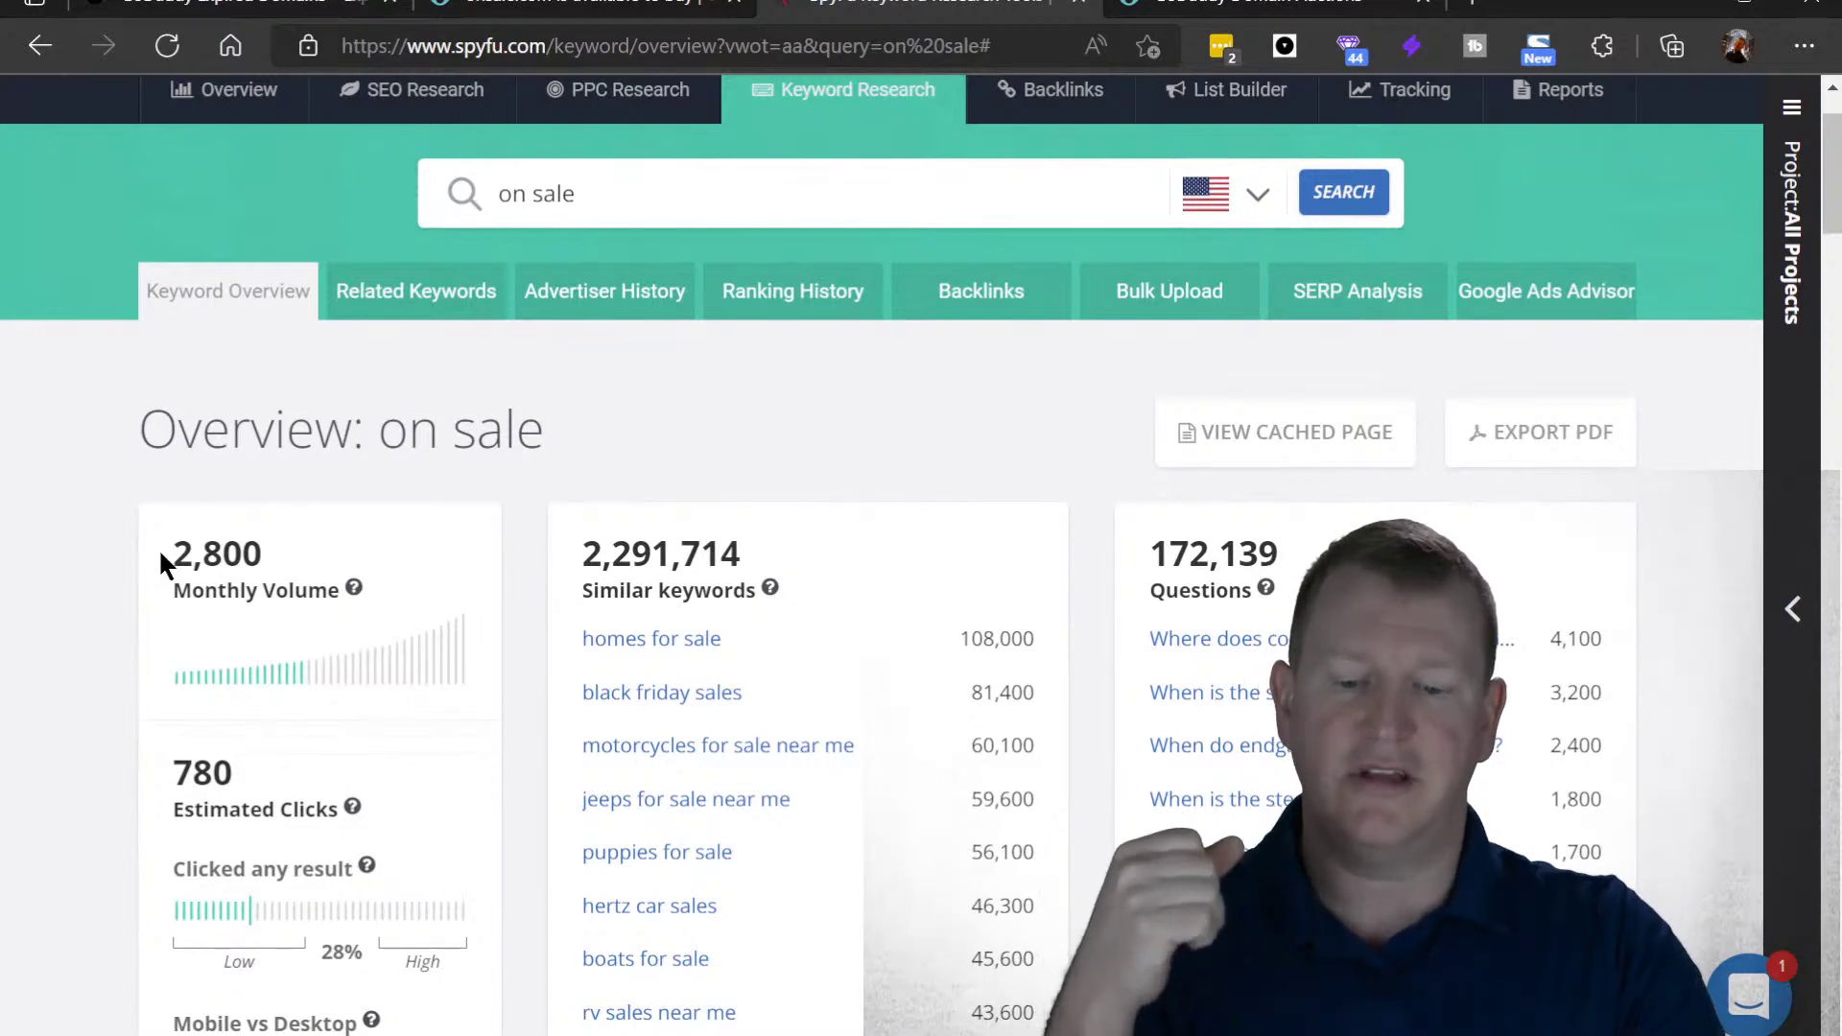
{"action": "left_click_drag", "start_coordinate": [160, 543], "coordinate": [337, 590]}
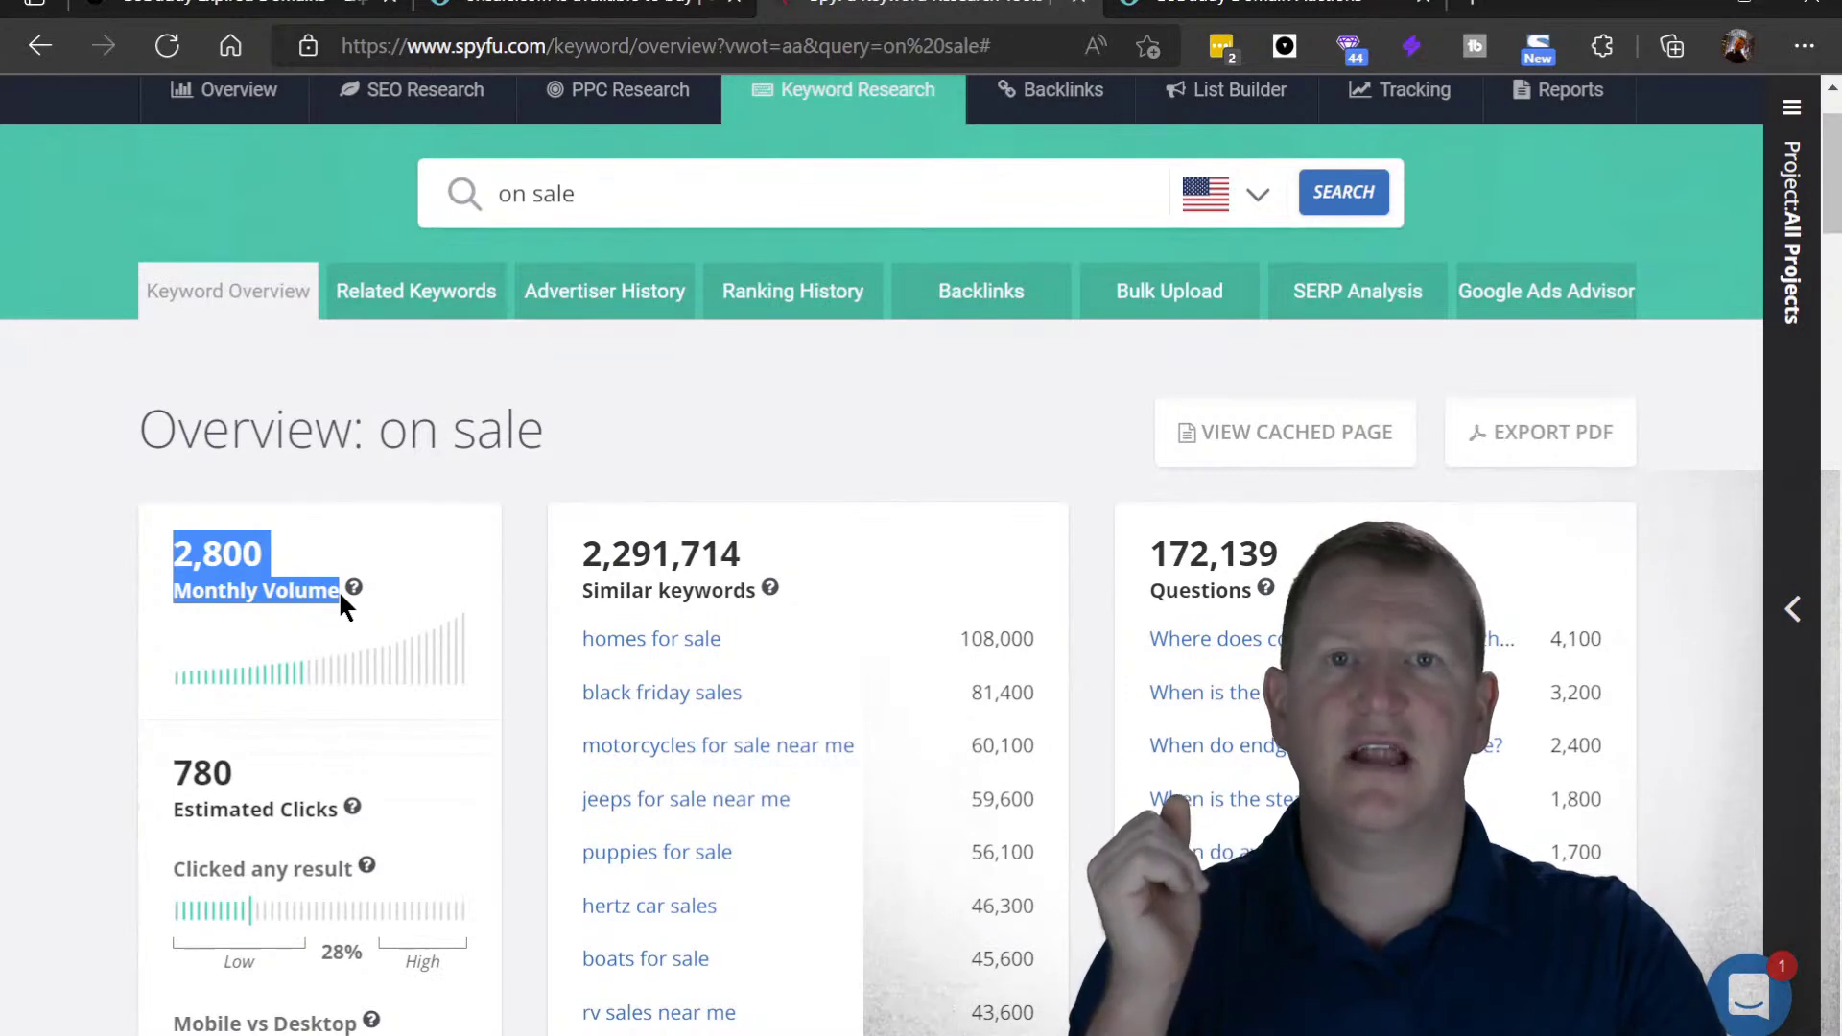
{"action": "left_click", "coordinate": [287, 591]}
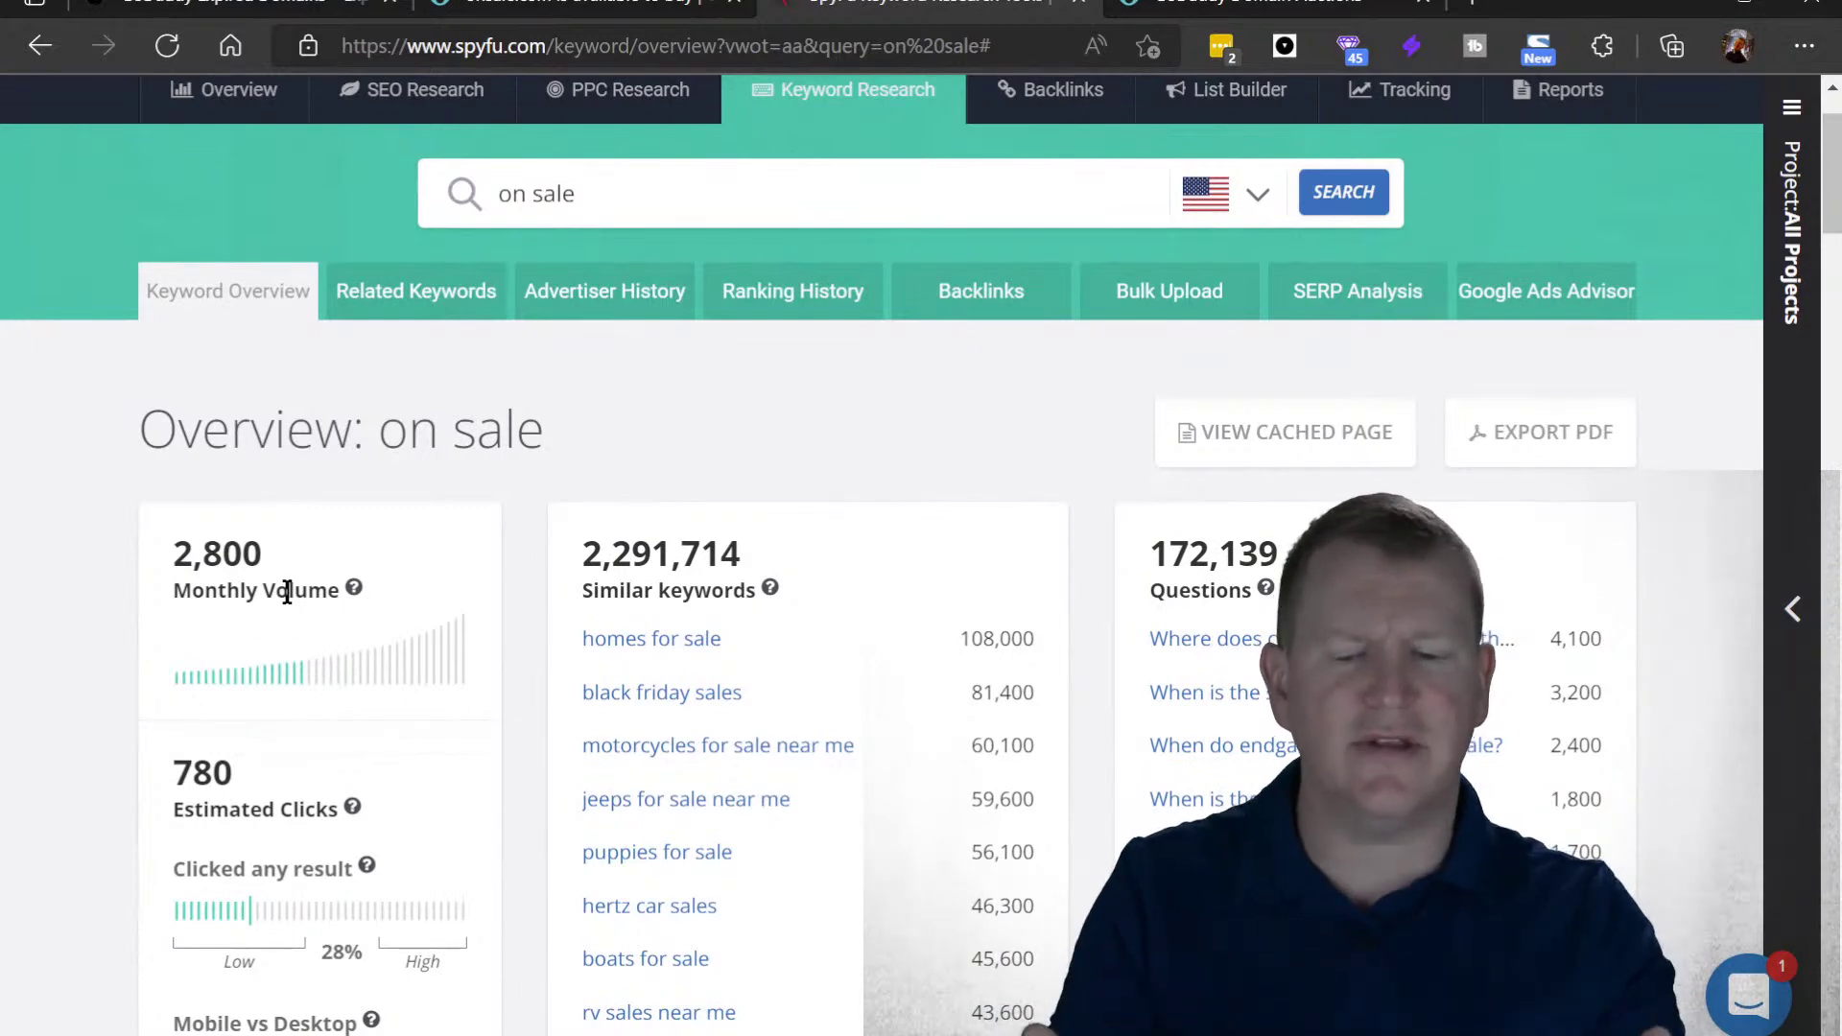
{"action": "left_click_drag", "start_coordinate": [287, 592], "coordinate": [180, 554]}
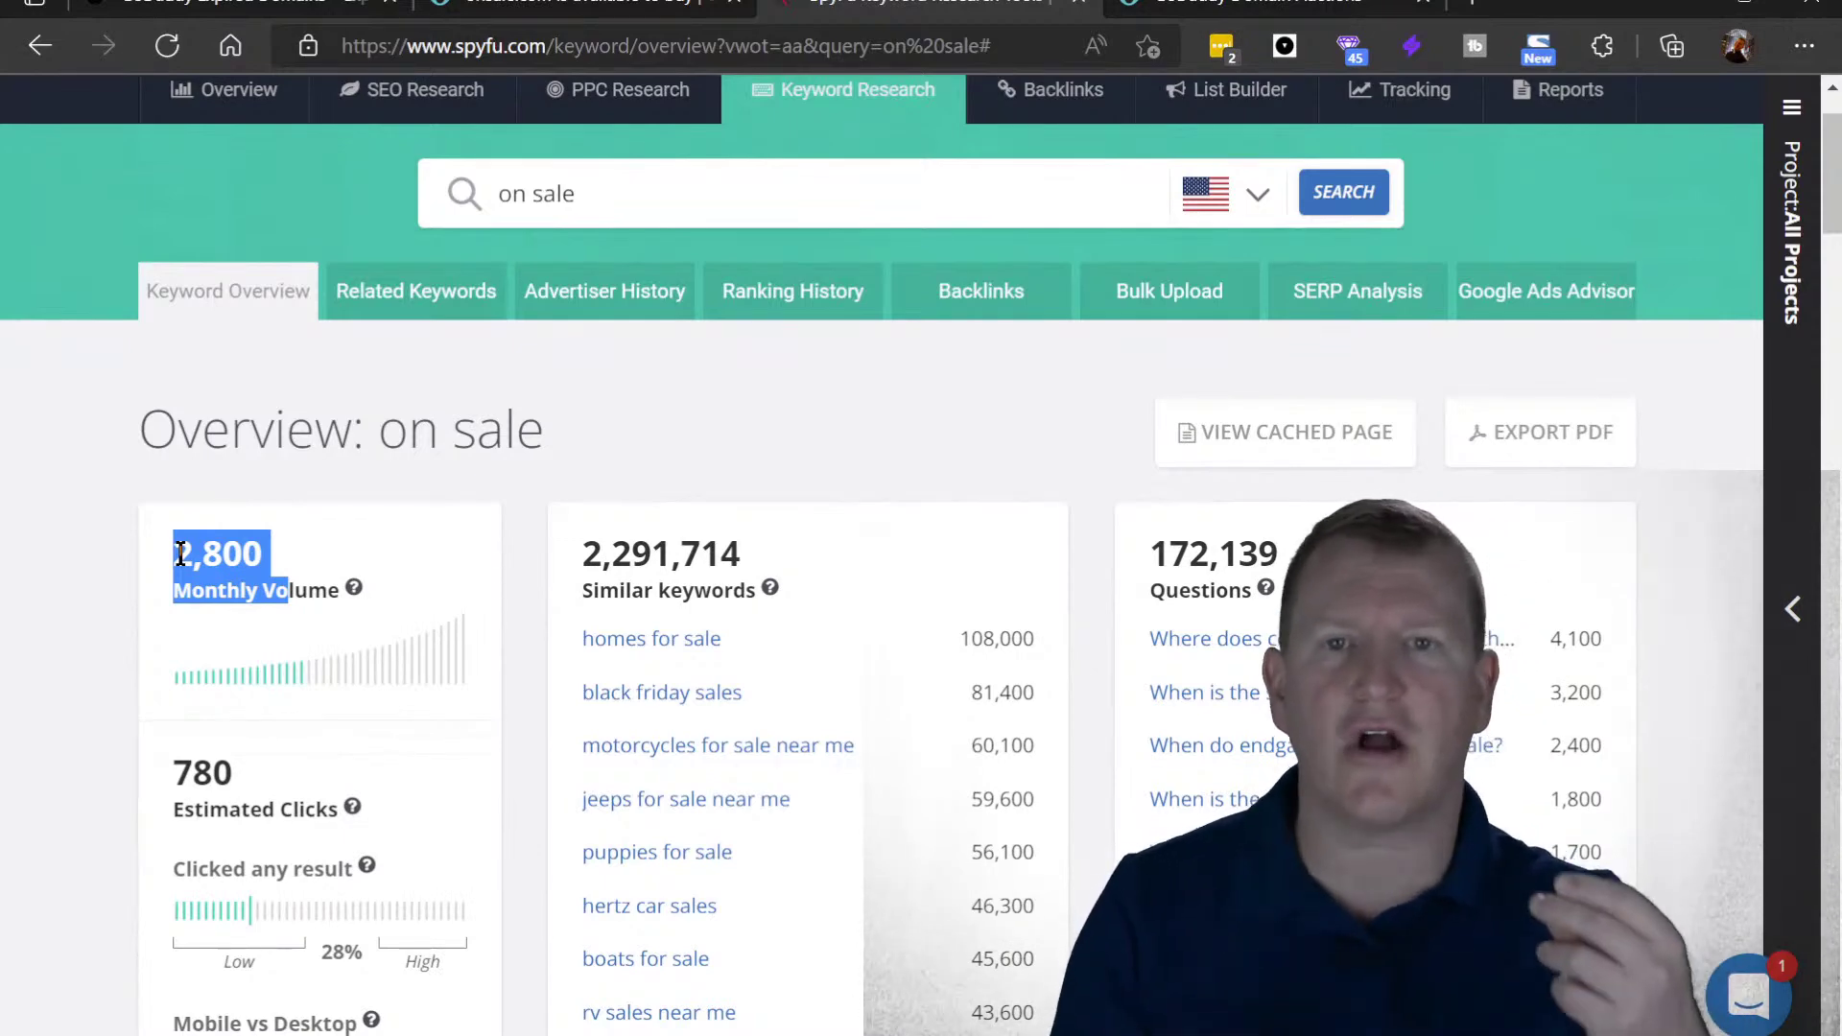
{"action": "left_click", "coordinate": [180, 554]}
{"action": "left_click_drag", "start_coordinate": [180, 554], "coordinate": [289, 597]}
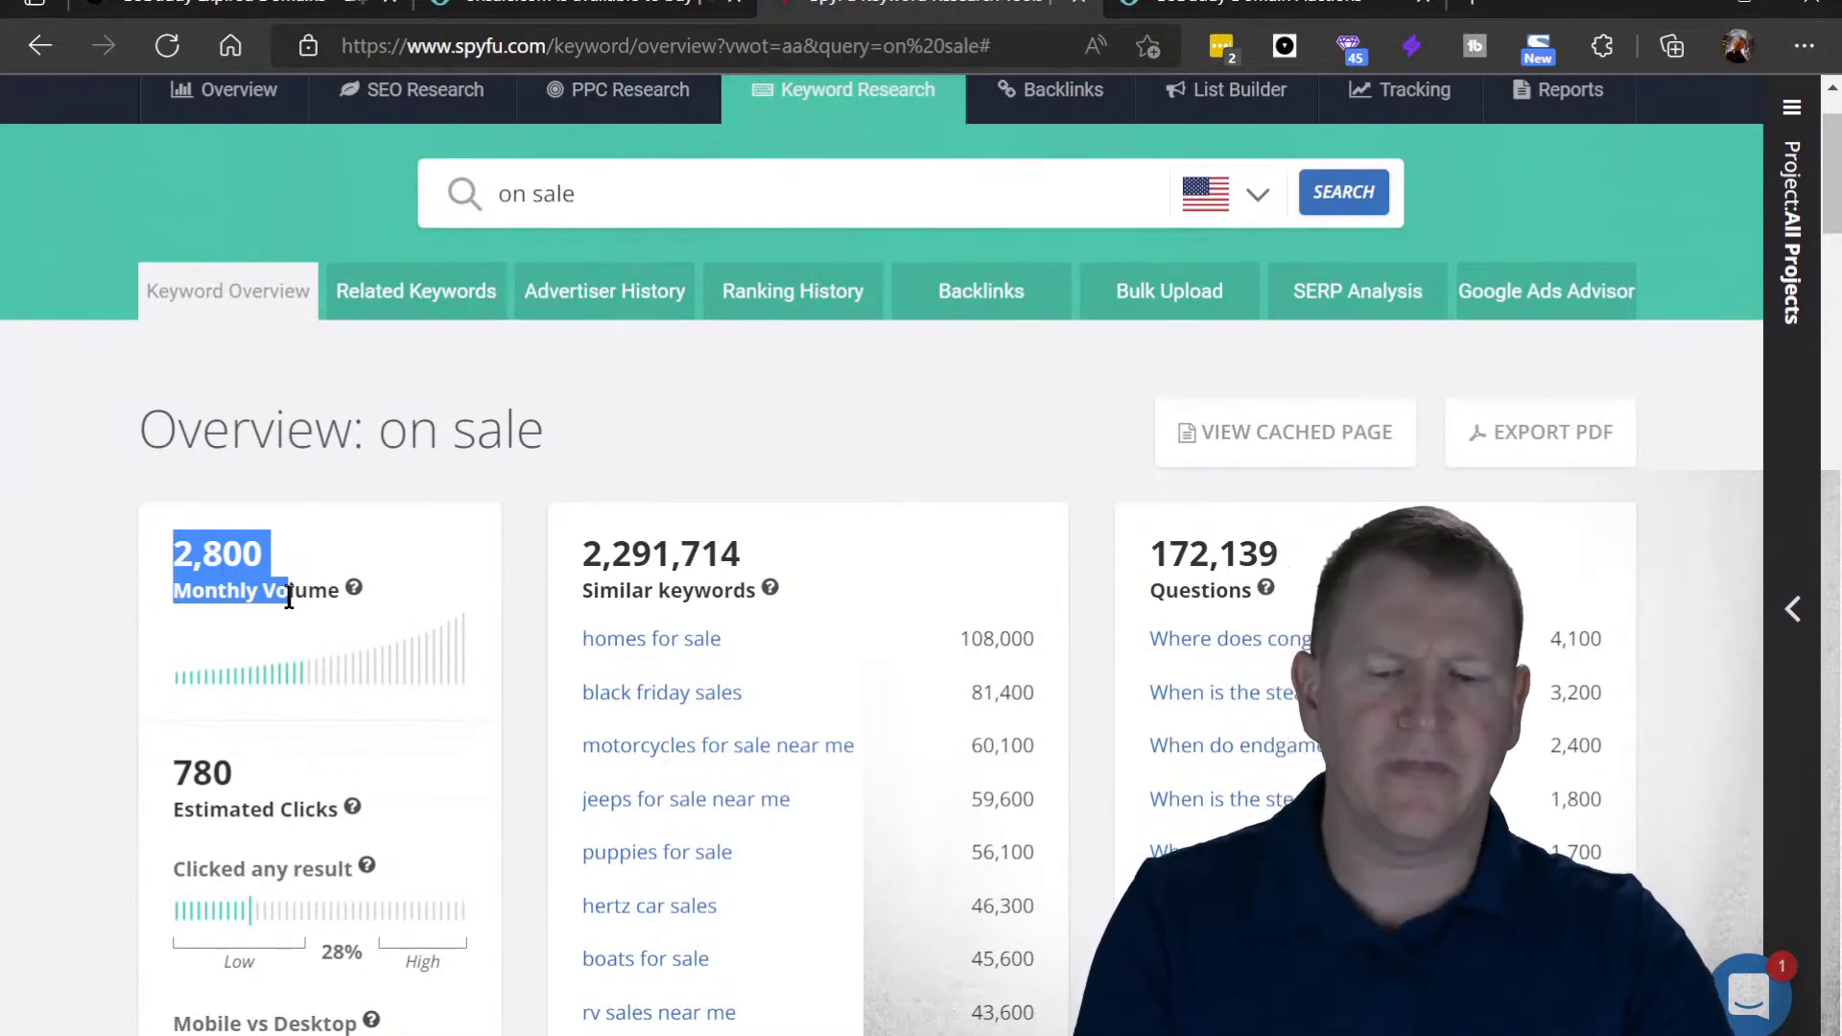
{"action": "left_click", "coordinate": [288, 597]}
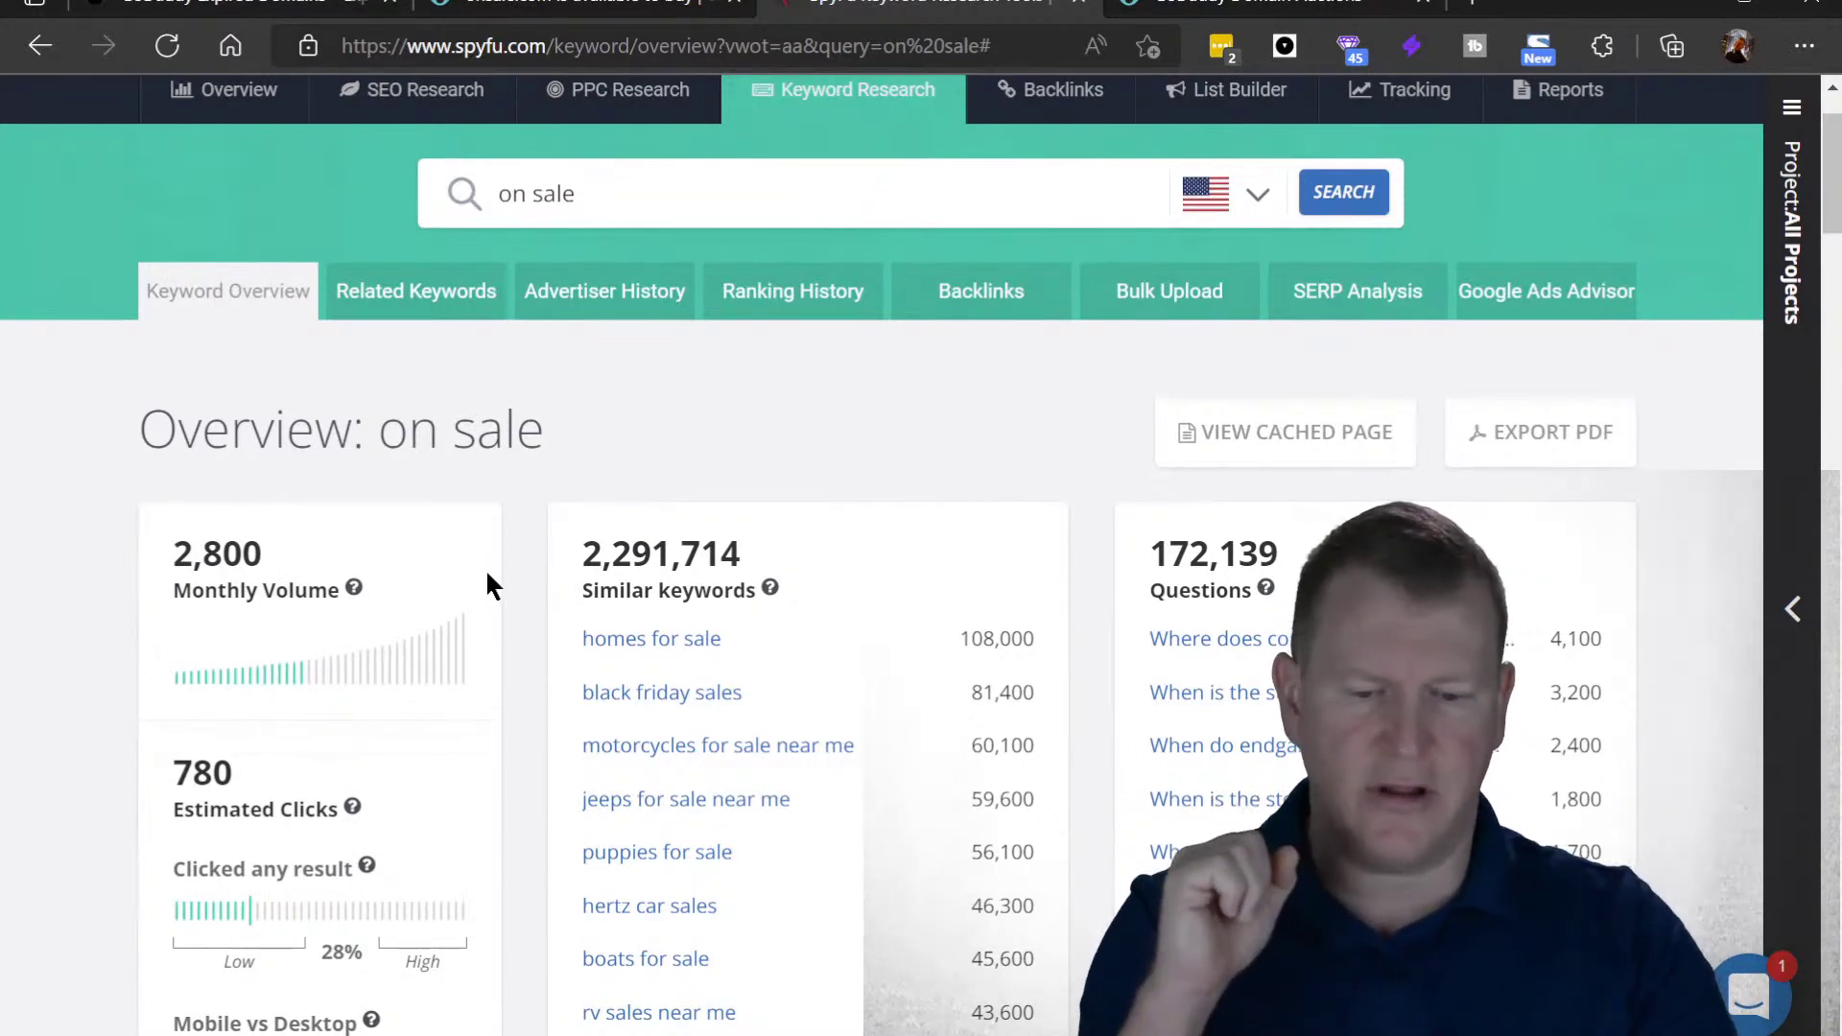
{"action": "left_click_drag", "start_coordinate": [580, 534], "coordinate": [811, 602]}
{"action": "left_click", "coordinate": [827, 592]}
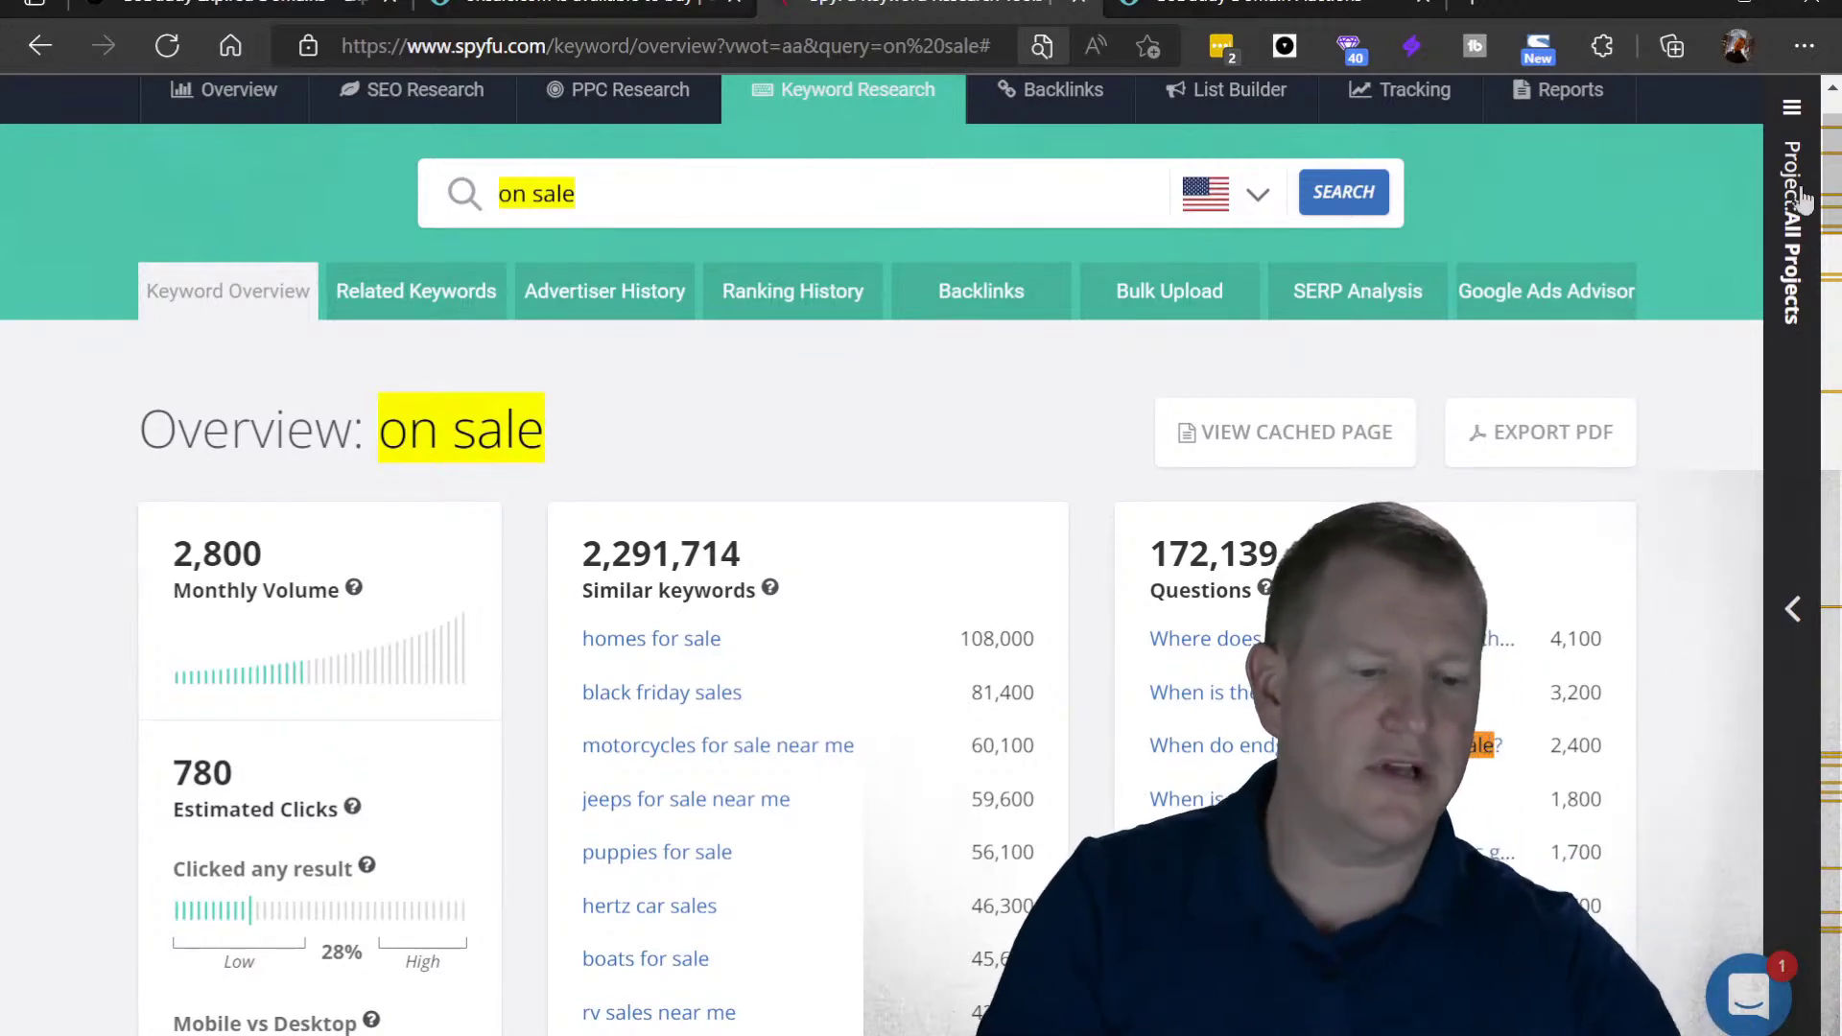
- Examine the advertisers and cost per click in the Google provided data for "on sale", and dismiss the find-on-page highlighting
{"action": "left_click_drag", "start_coordinate": [1835, 176], "coordinate": [1835, 186]}
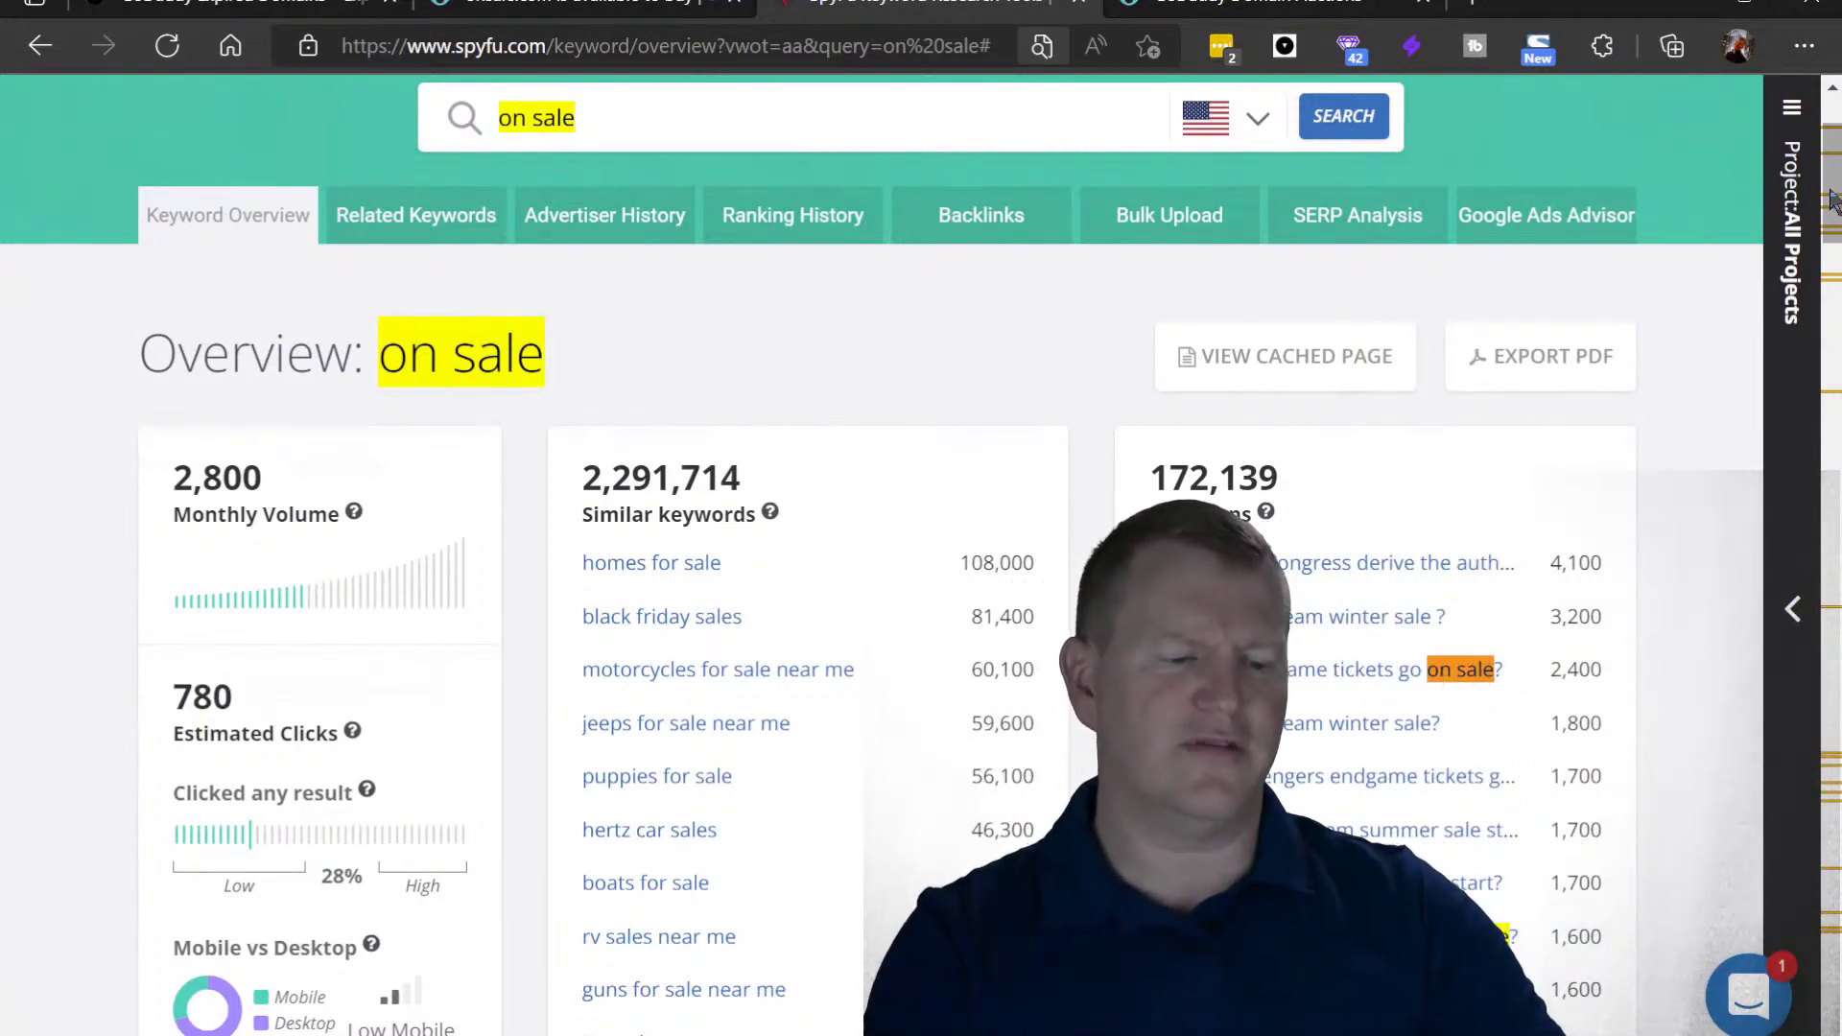
{"action": "left_click_drag", "start_coordinate": [1833, 199], "coordinate": [1834, 293]}
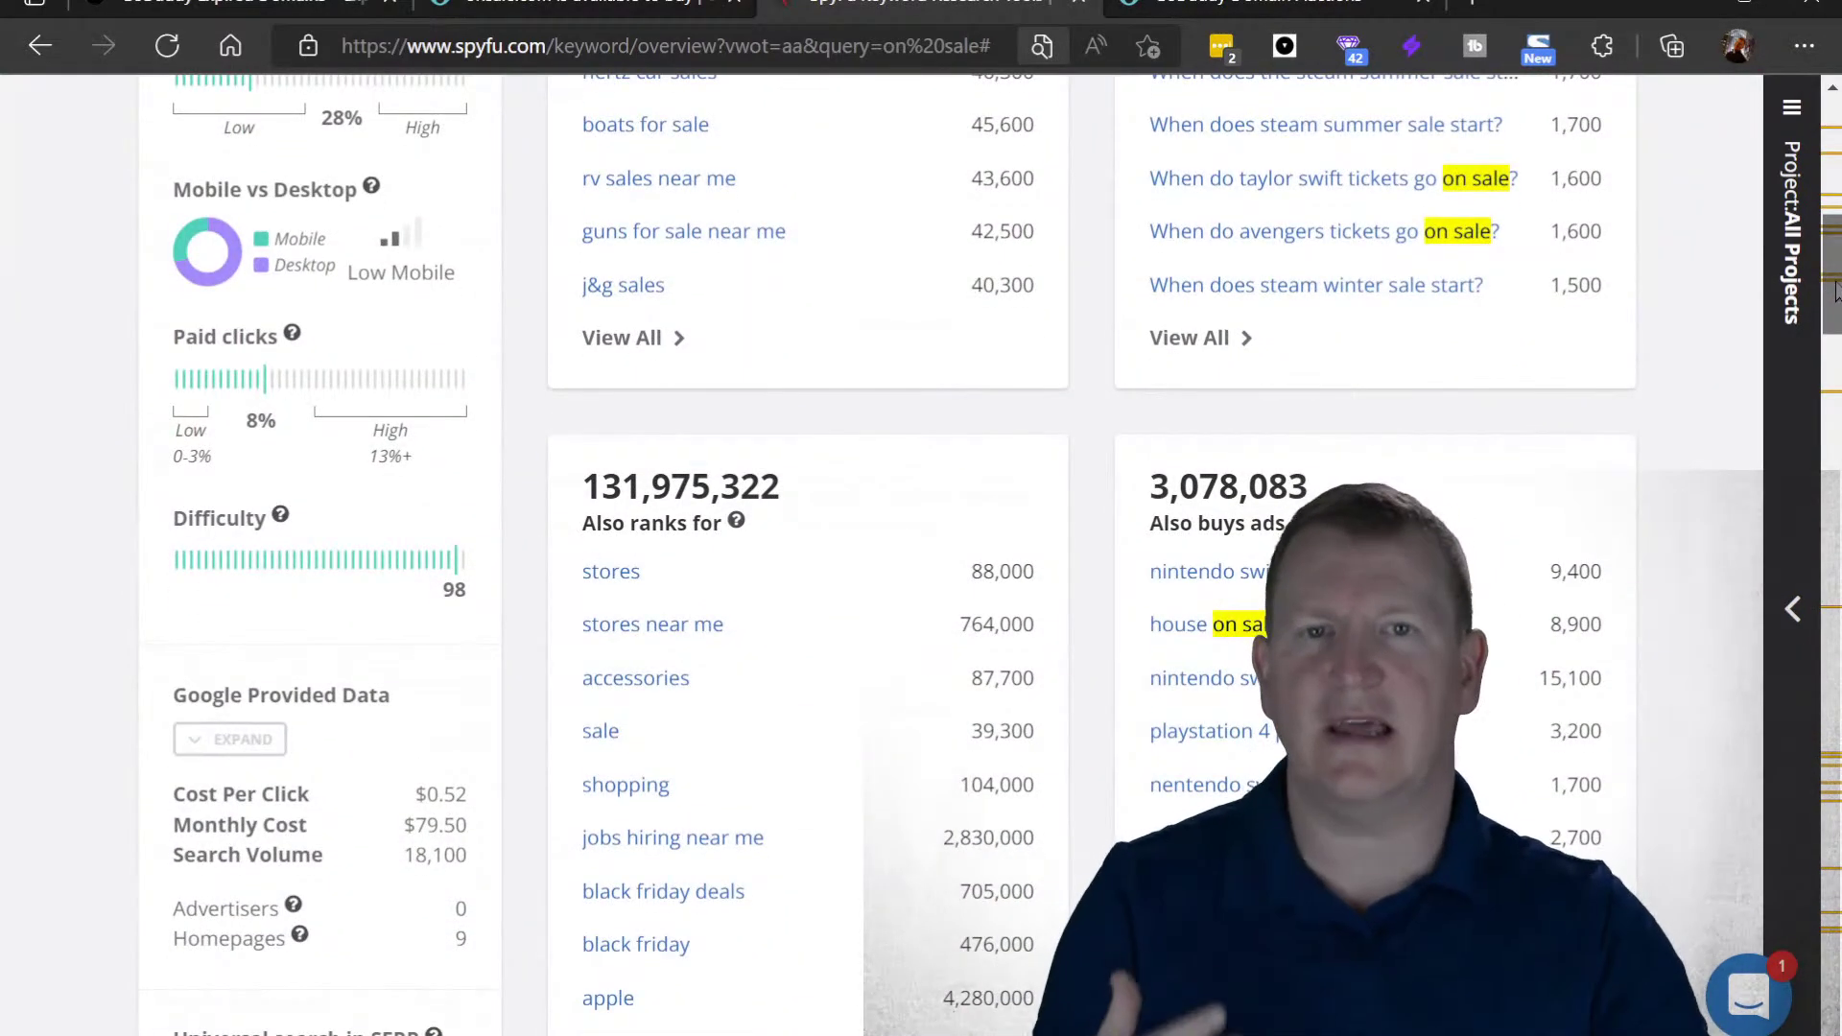
{"action": "scroll", "coordinate": [455, 487], "scroll_direction": "down", "scroll_amount": 4}
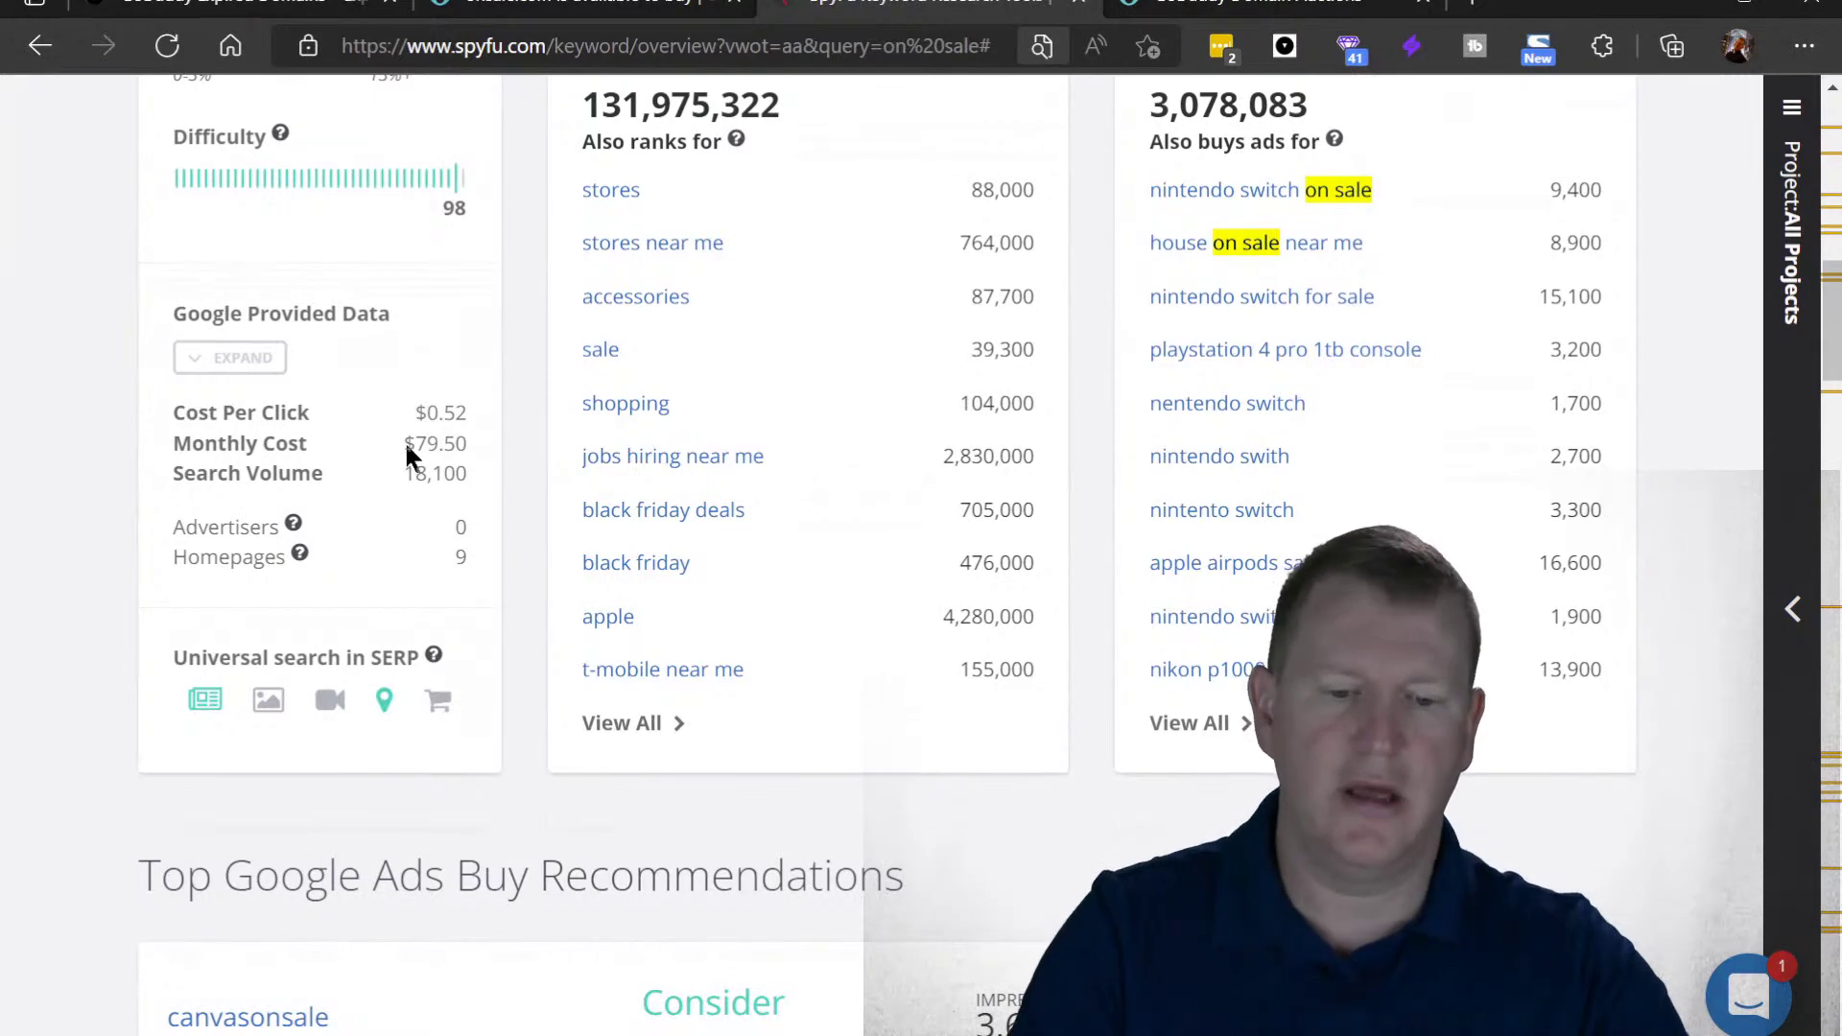
{"action": "left_click_drag", "start_coordinate": [465, 523], "coordinate": [163, 518]}
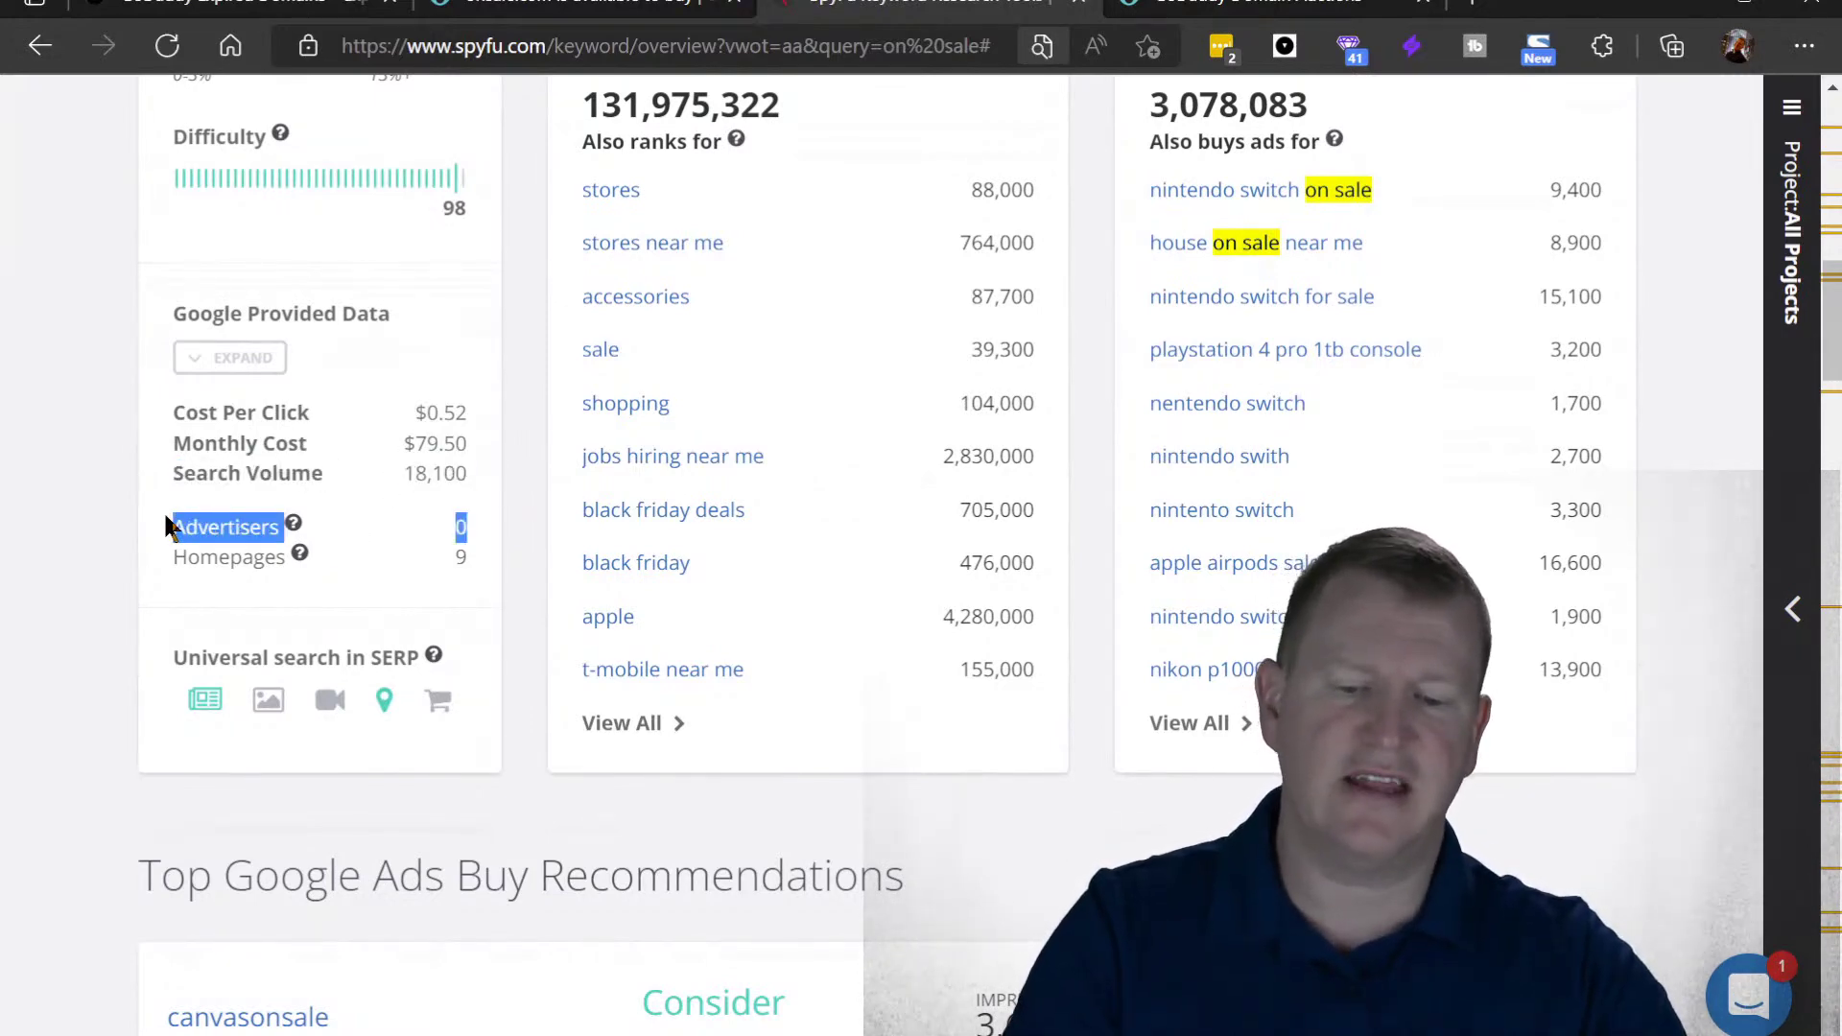
{"action": "left_click", "coordinate": [456, 529]}
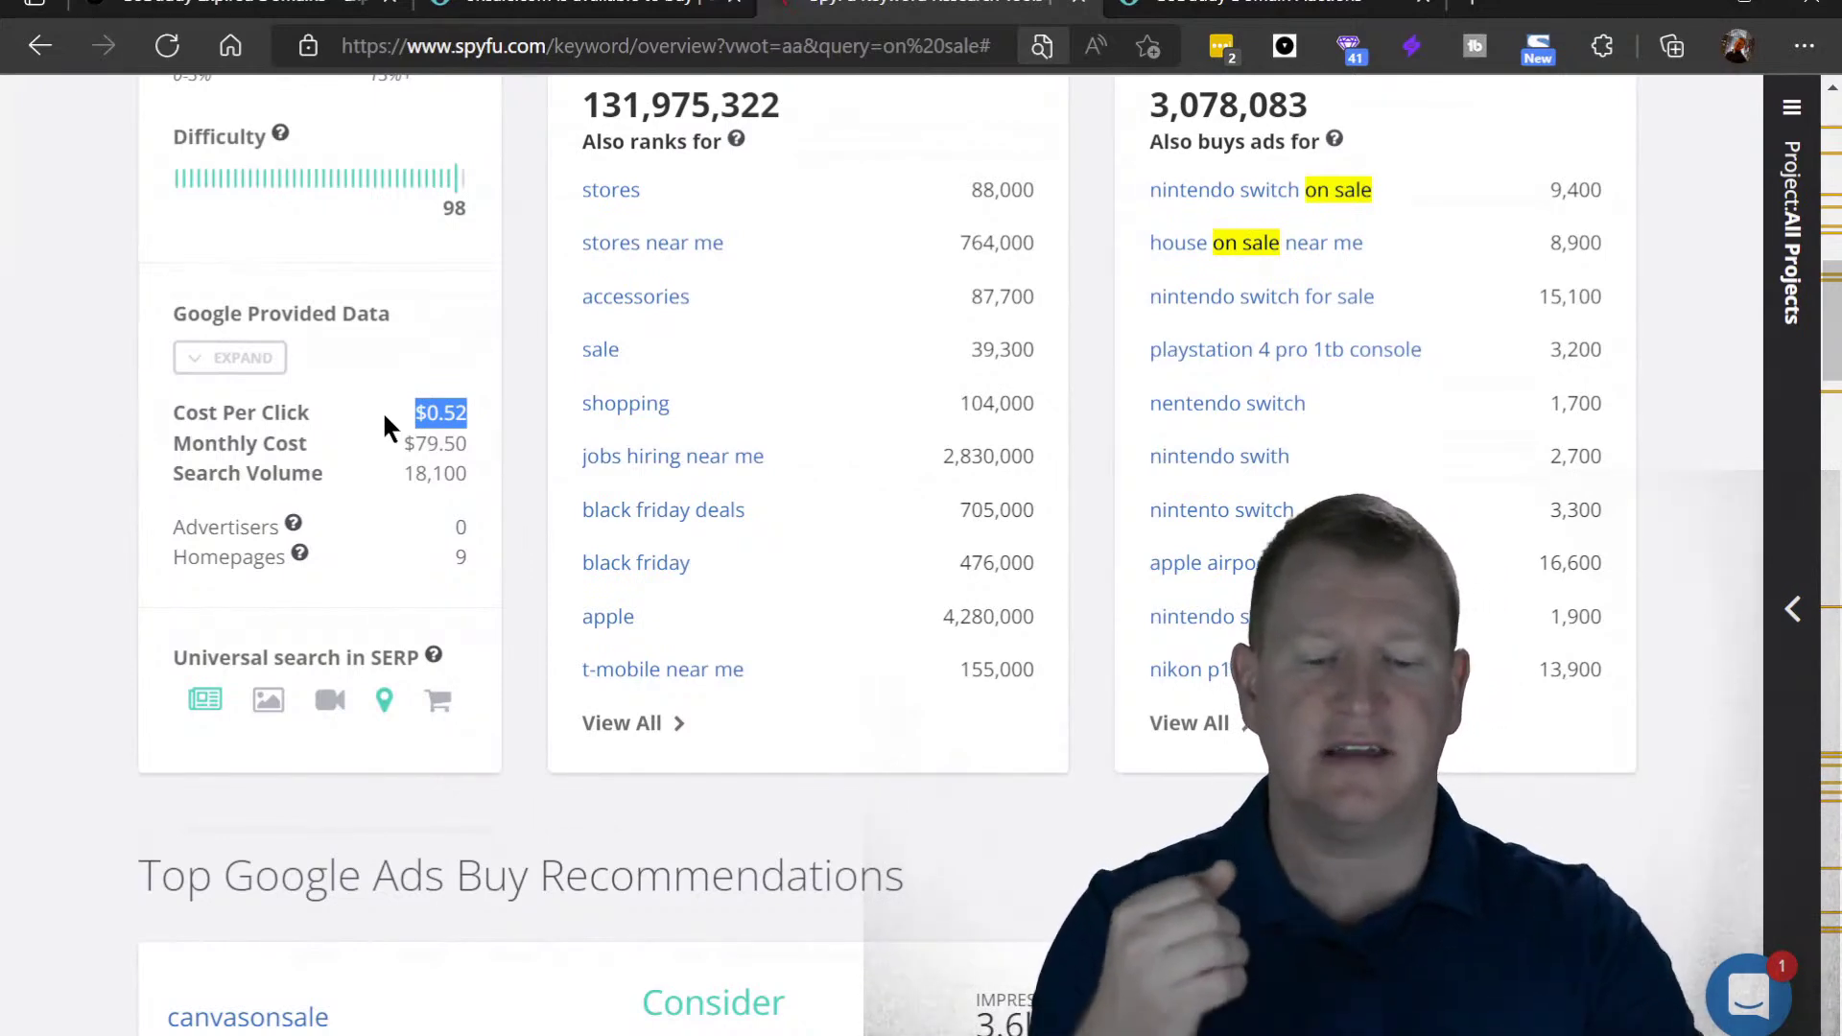
{"action": "left_click_drag", "start_coordinate": [174, 412], "coordinate": [445, 415]}
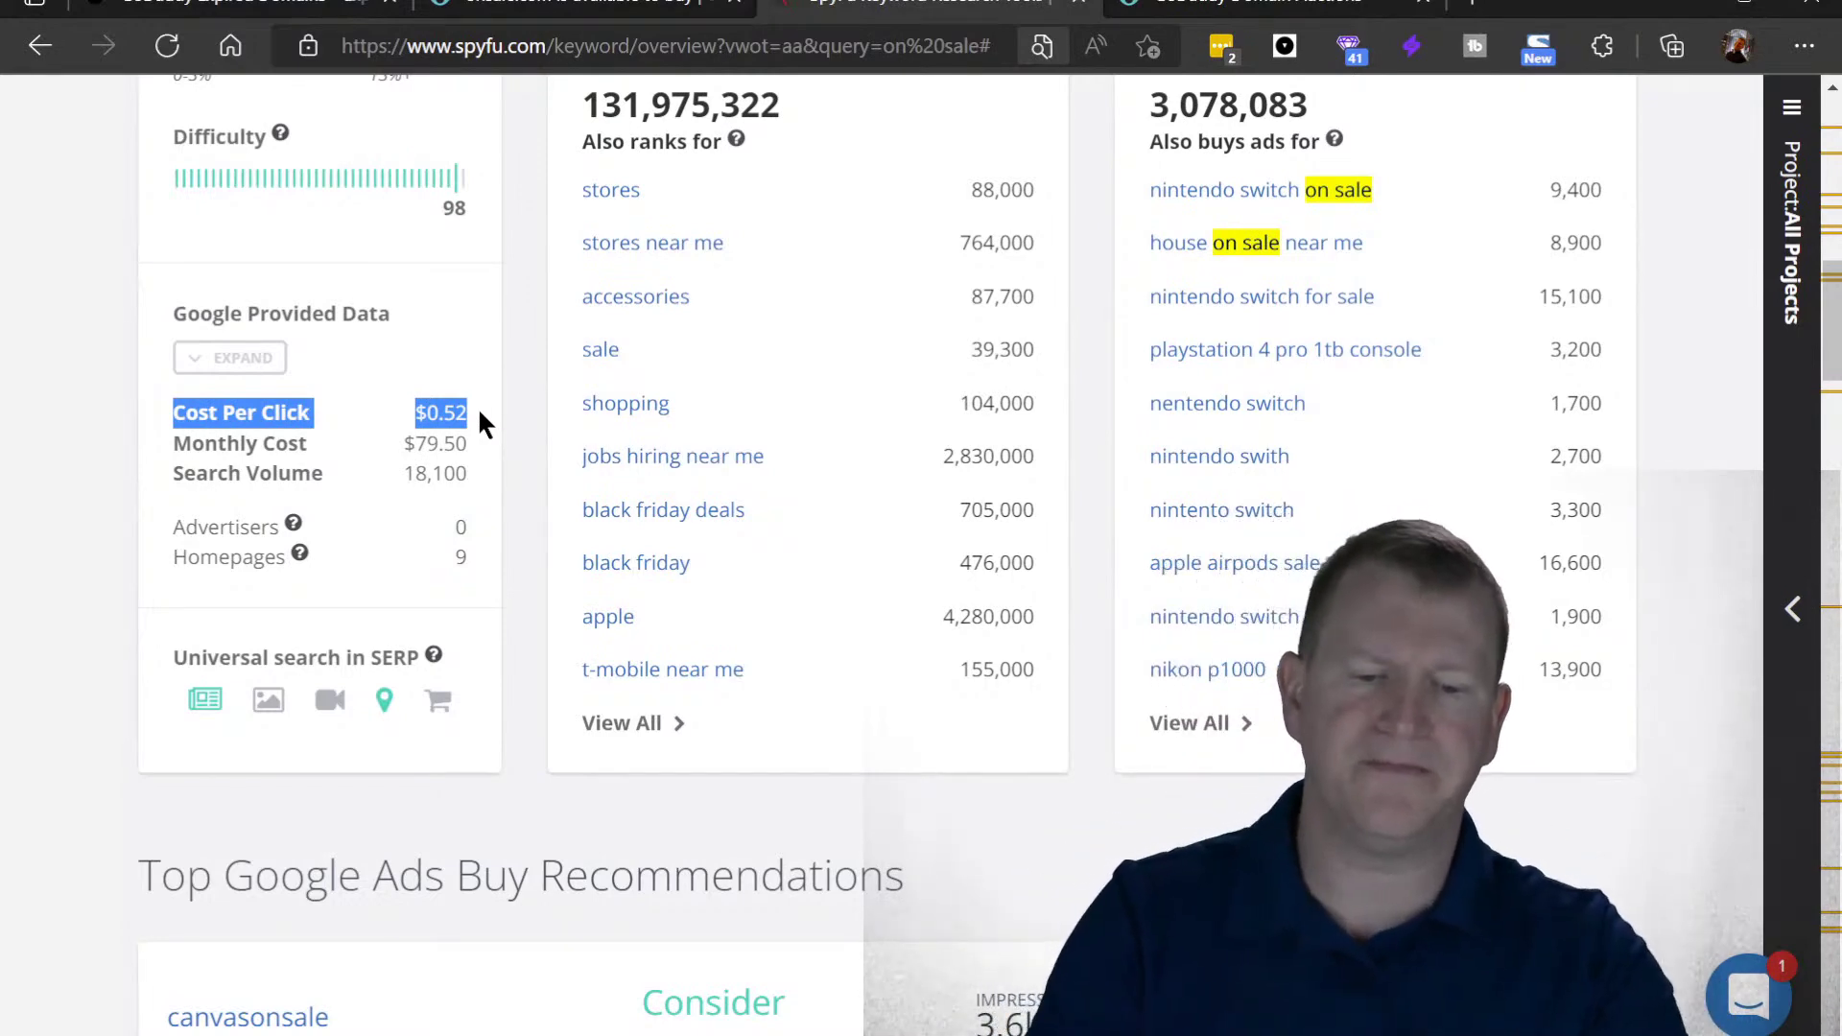
{"action": "left_click", "coordinate": [480, 414]}
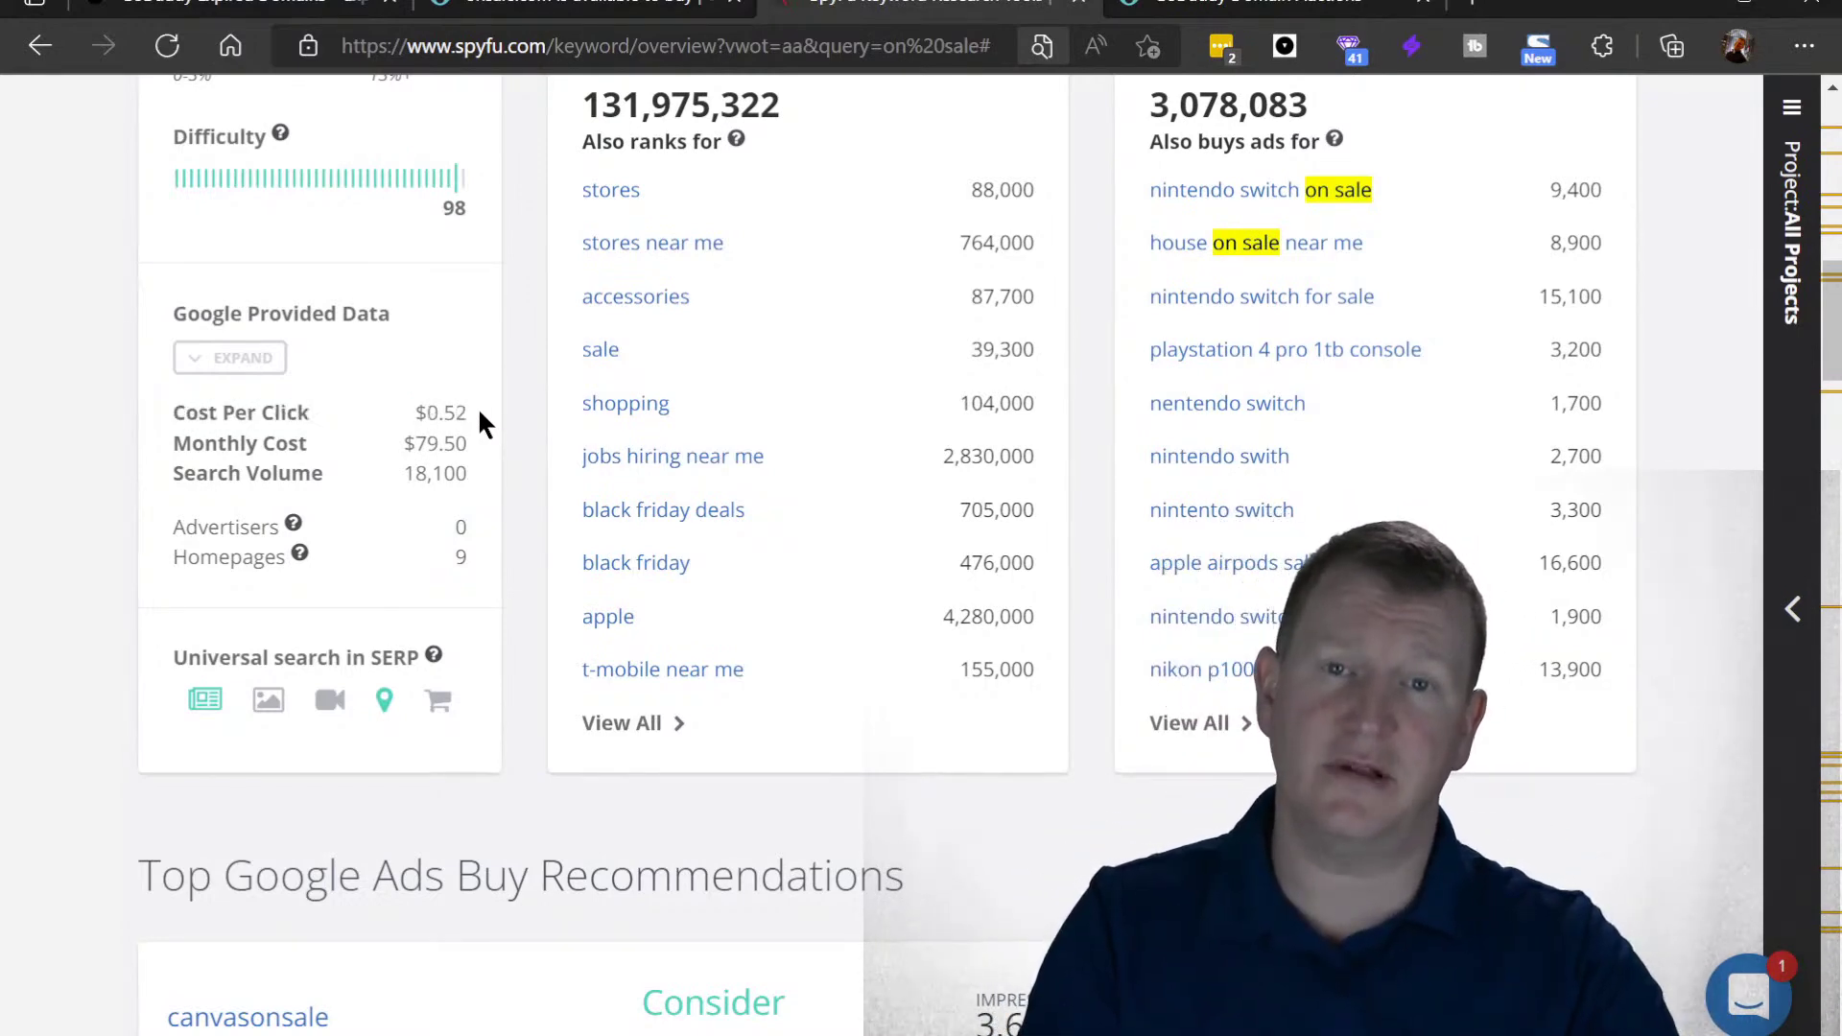
{"action": "left_click", "coordinate": [1134, 104]}
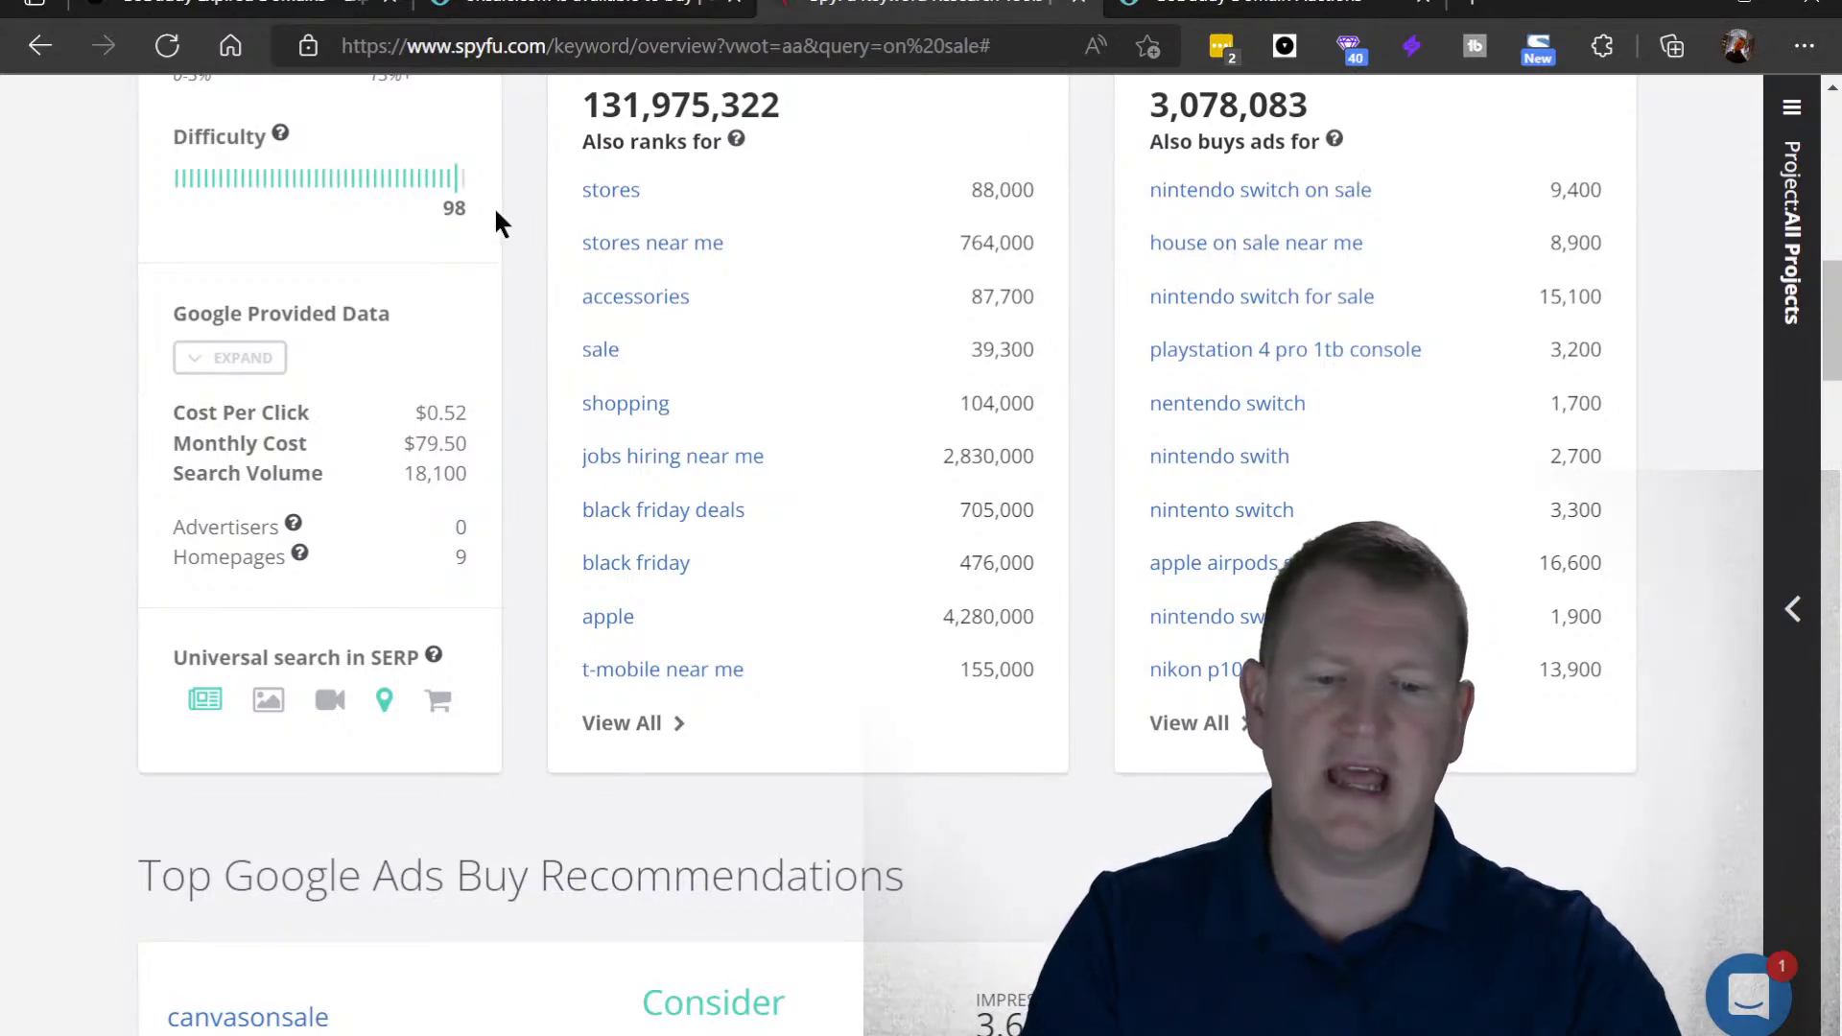
- Return to the start of the "on sale" overview and review its monthly volume again
{"action": "scroll", "coordinate": [525, 211], "scroll_direction": "up", "scroll_amount": 7}
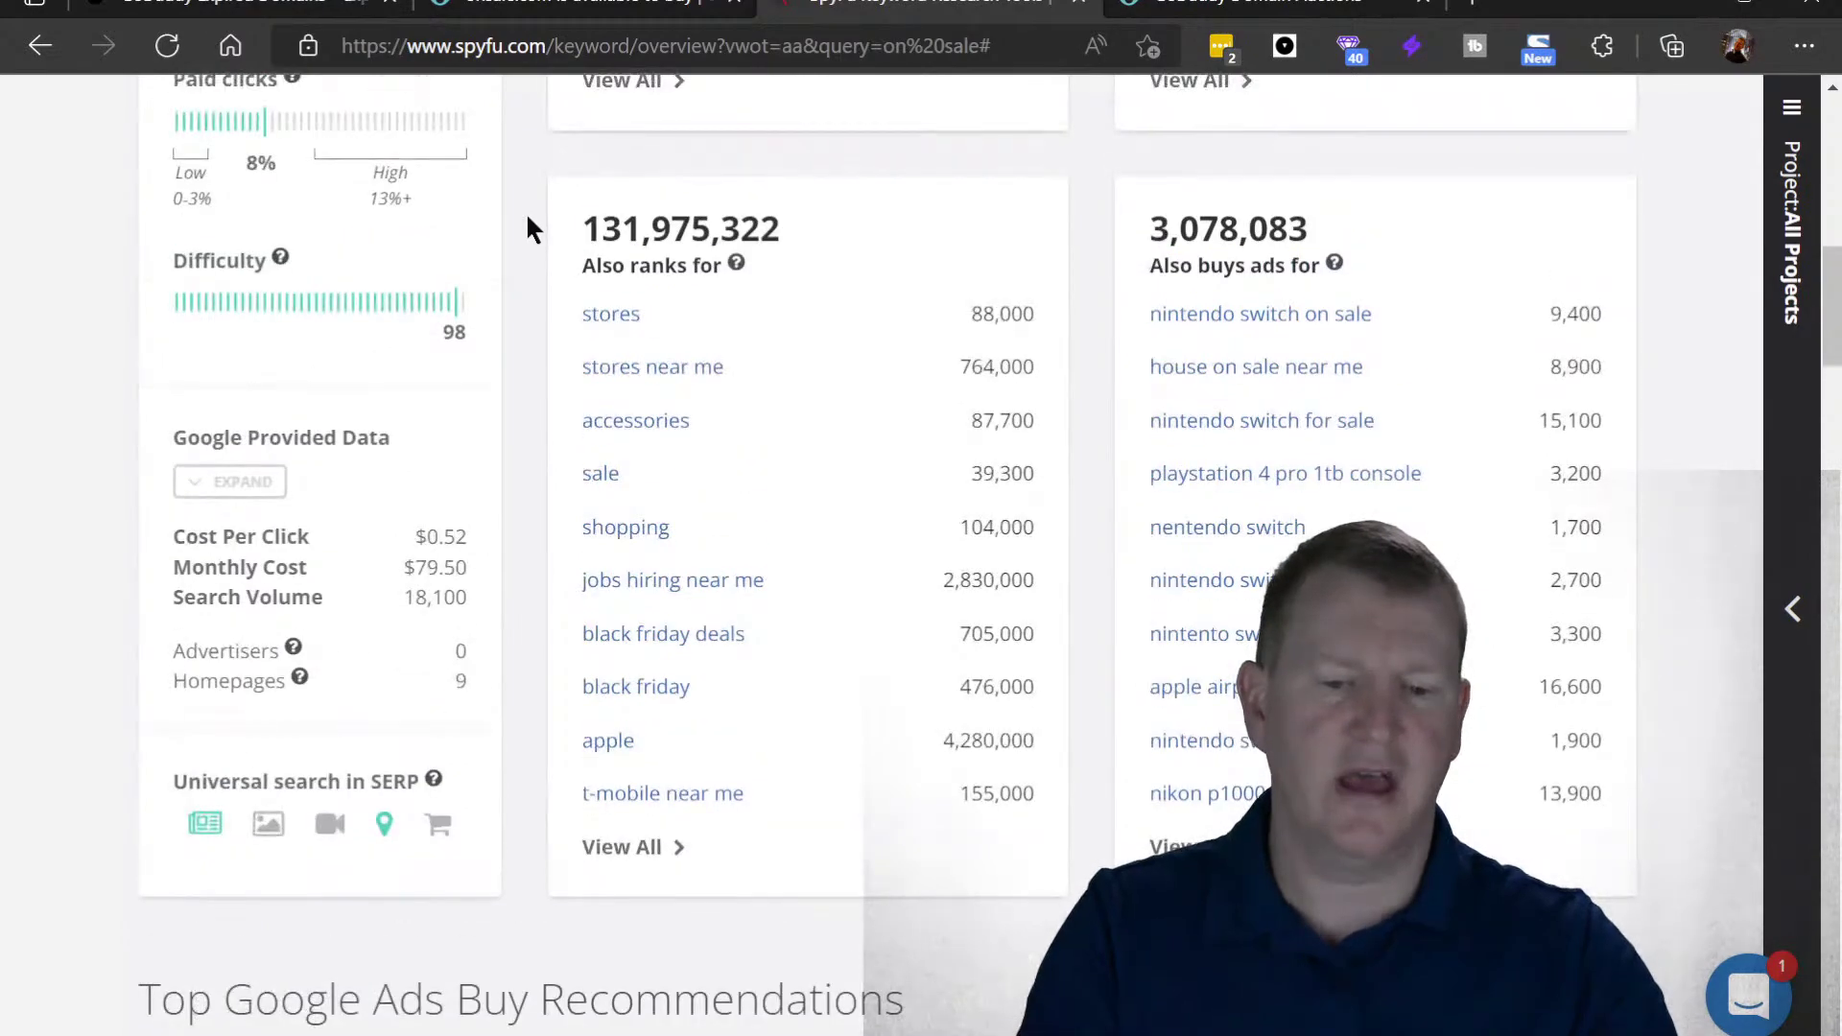
{"action": "scroll", "coordinate": [526, 218], "scroll_direction": "up", "scroll_amount": 5}
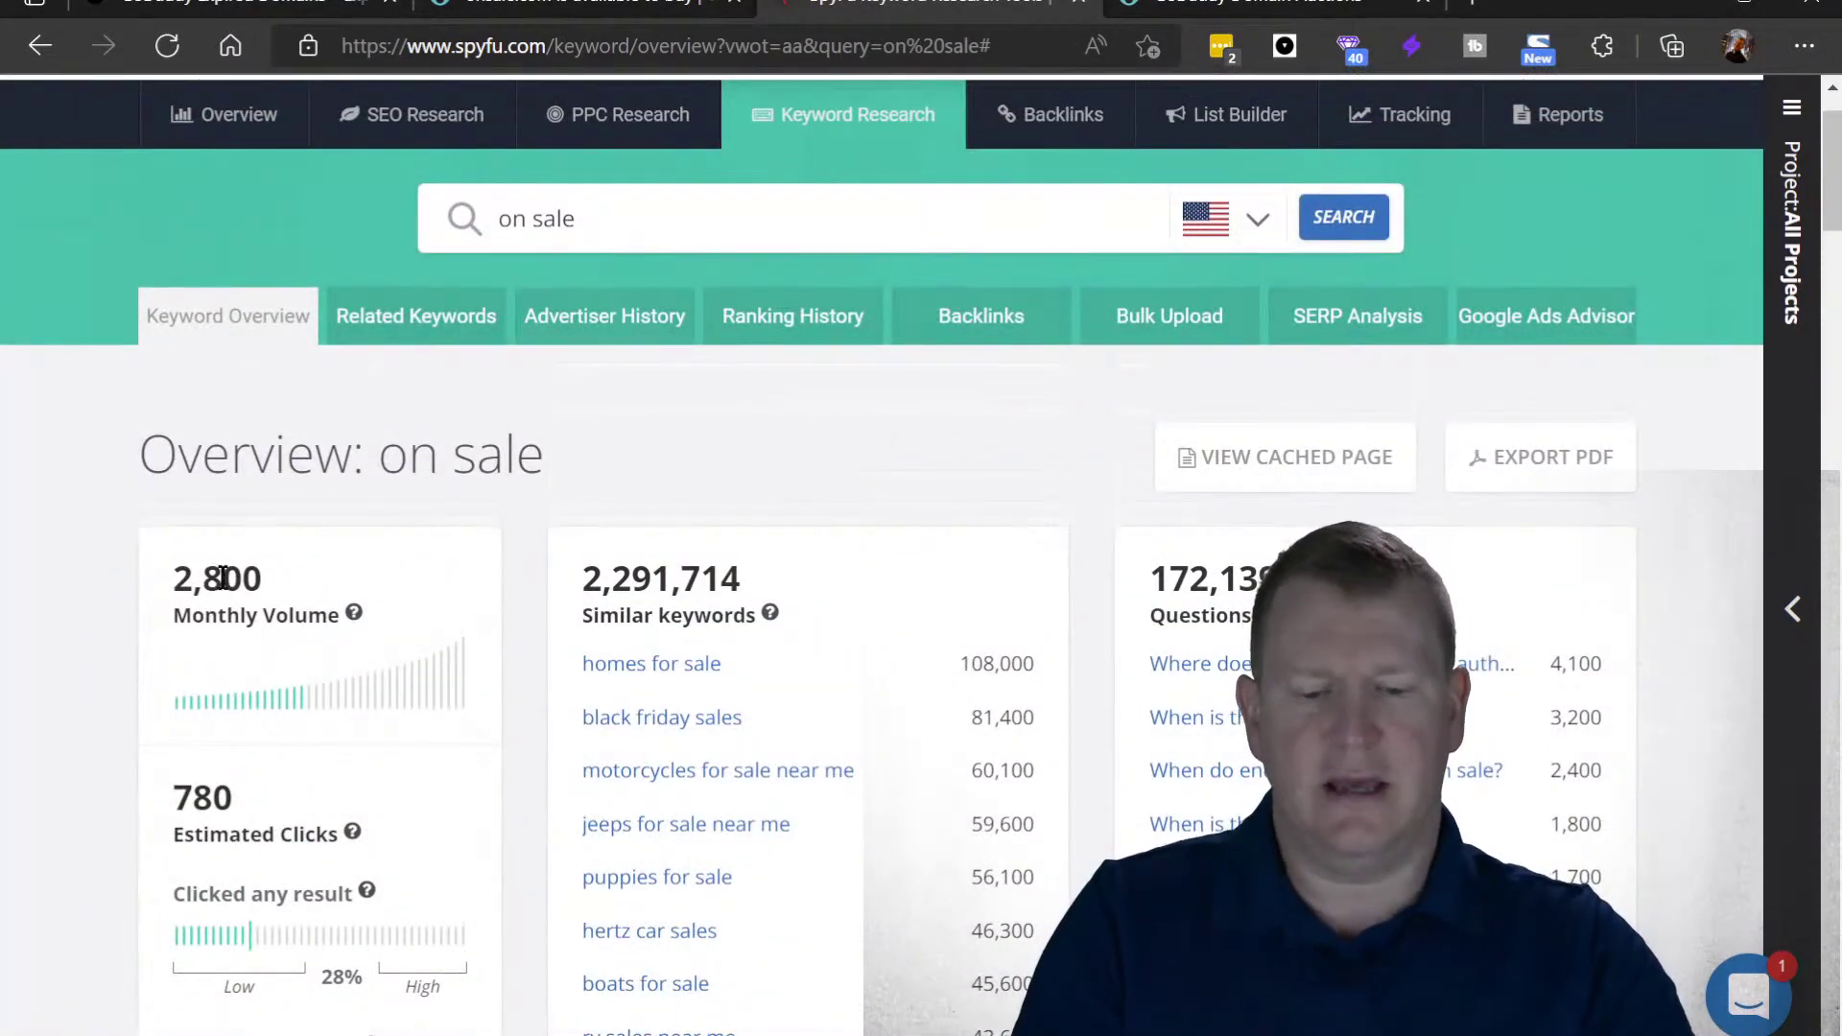
{"action": "left_click_drag", "start_coordinate": [169, 583], "coordinate": [329, 614]}
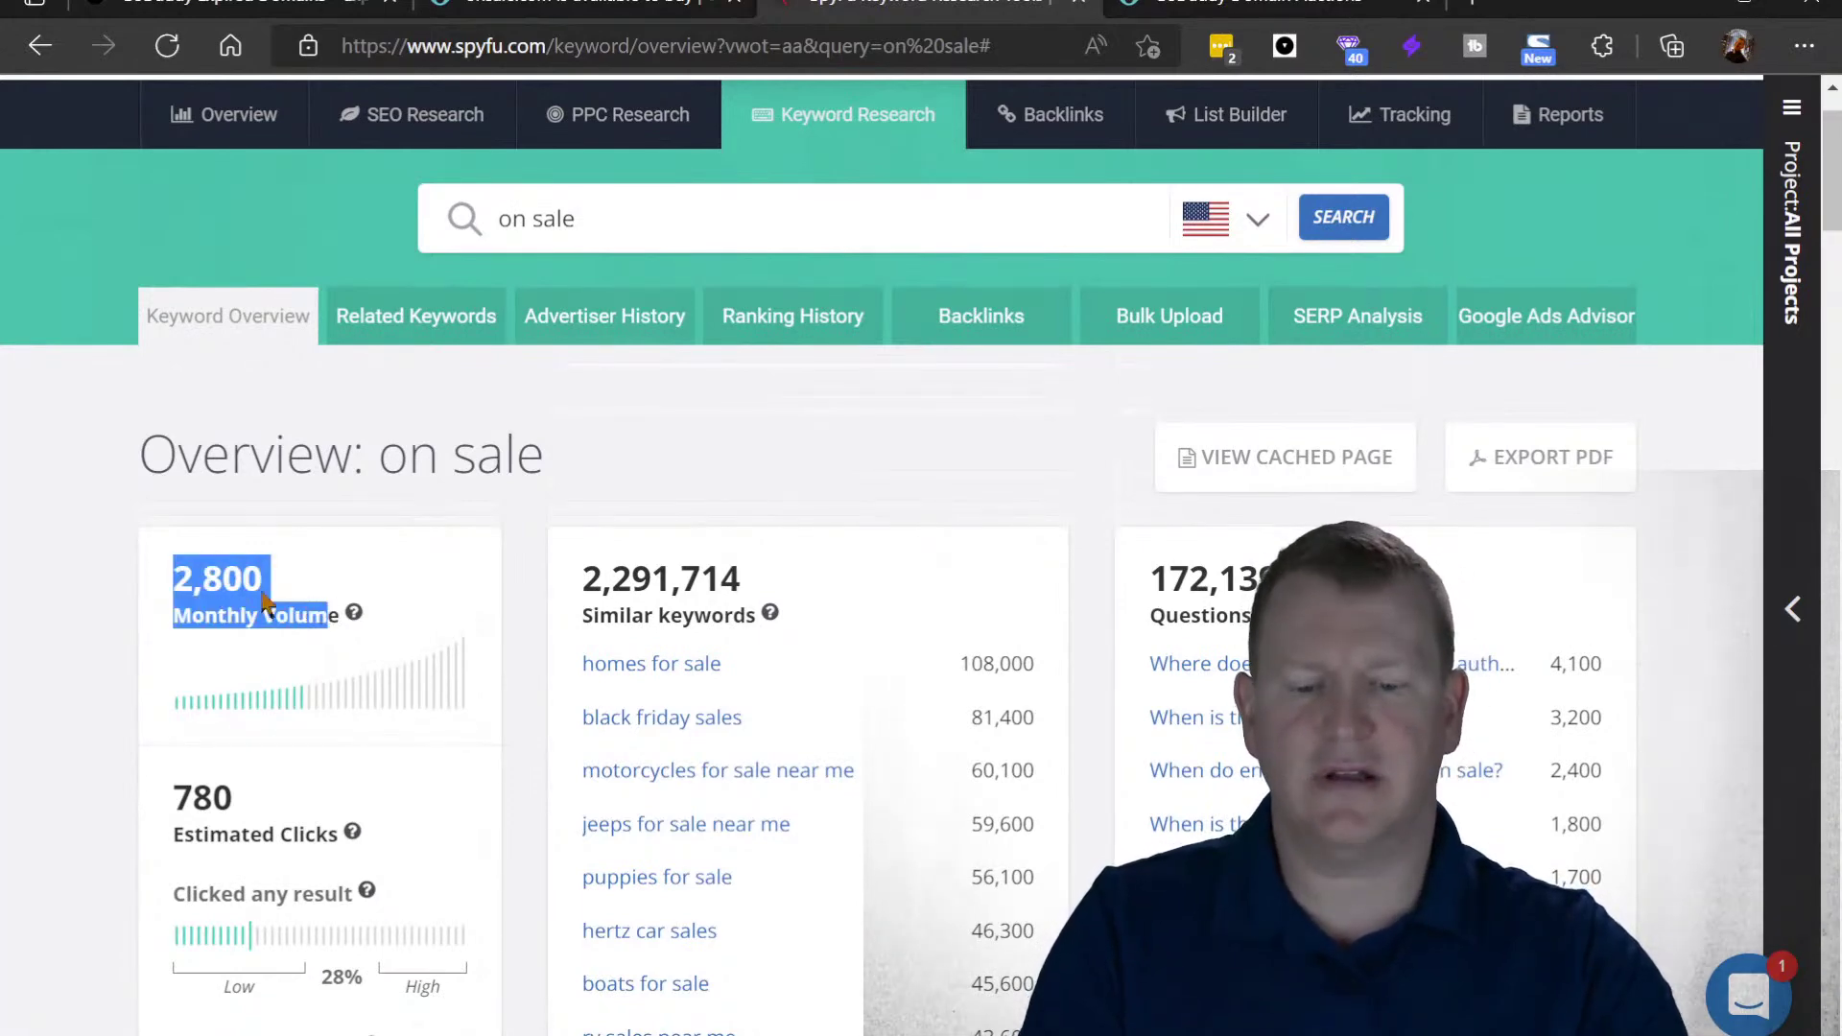
{"action": "left_click", "coordinate": [226, 585]}
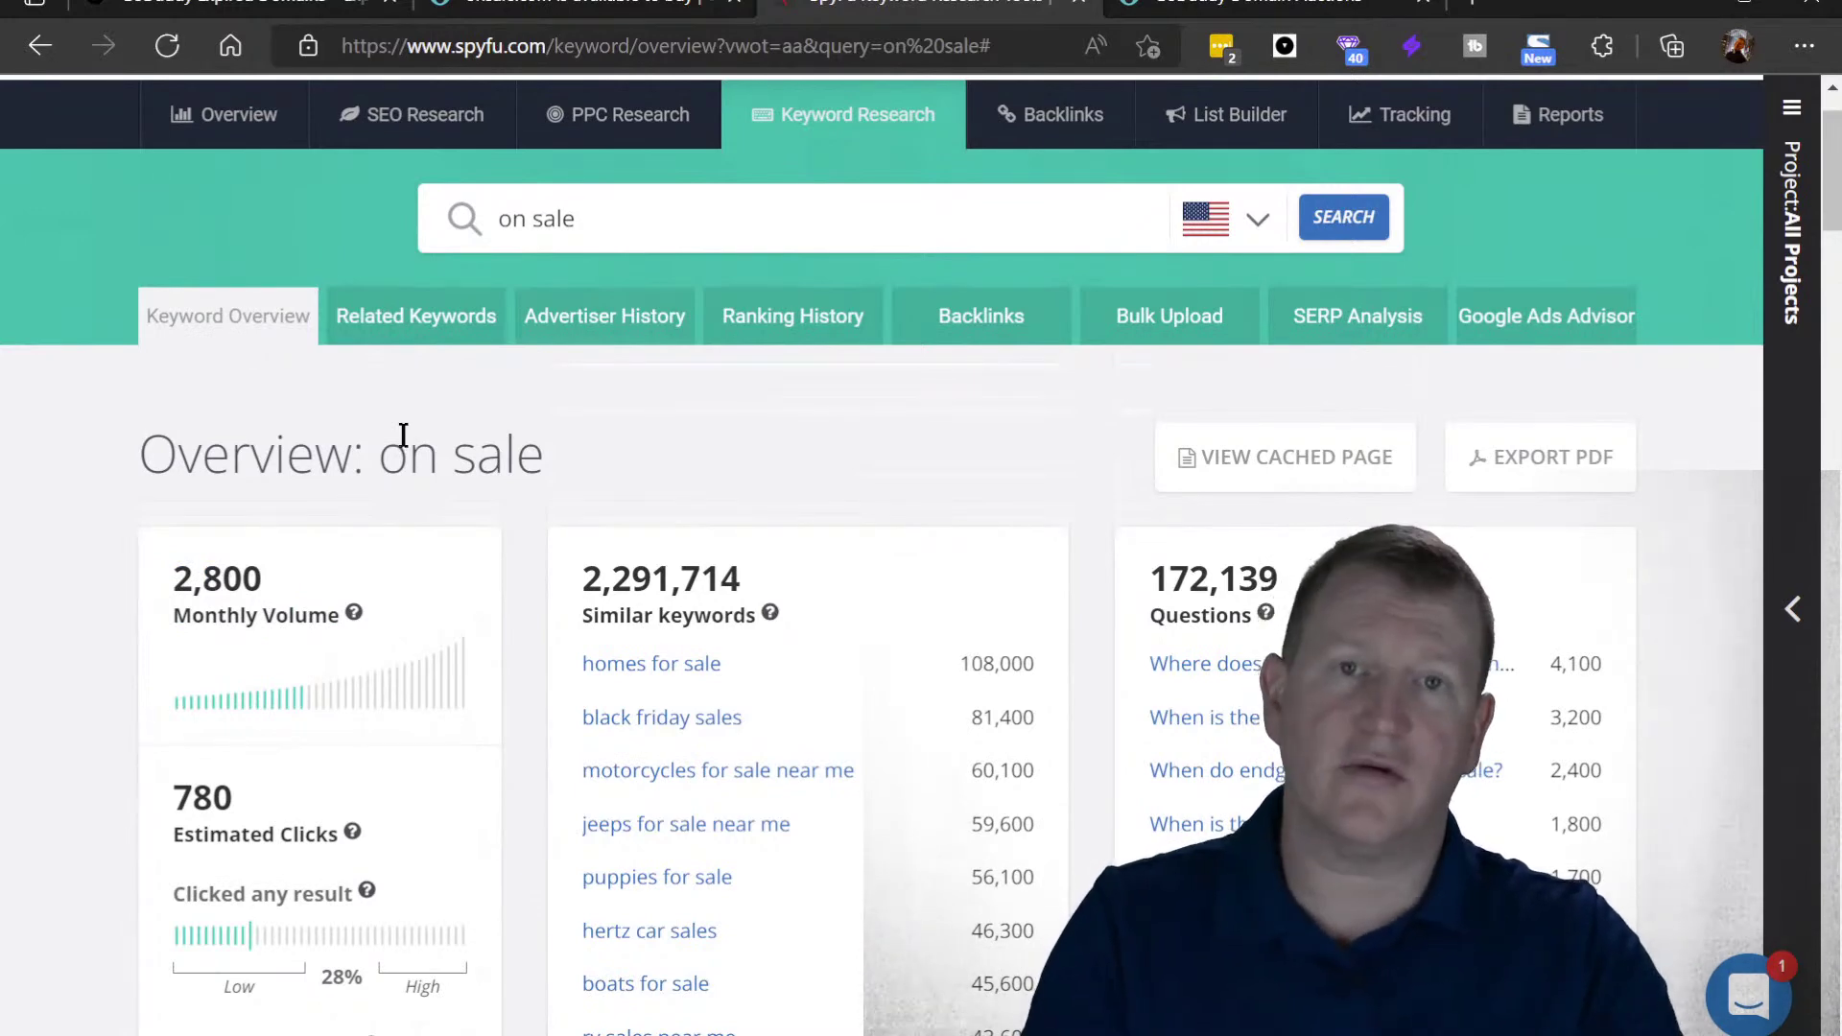
- Switch back to the onsale.com auction on GoDaddy, reload the listing and highlight the domain name
{"action": "left_click", "coordinate": [566, 19]}
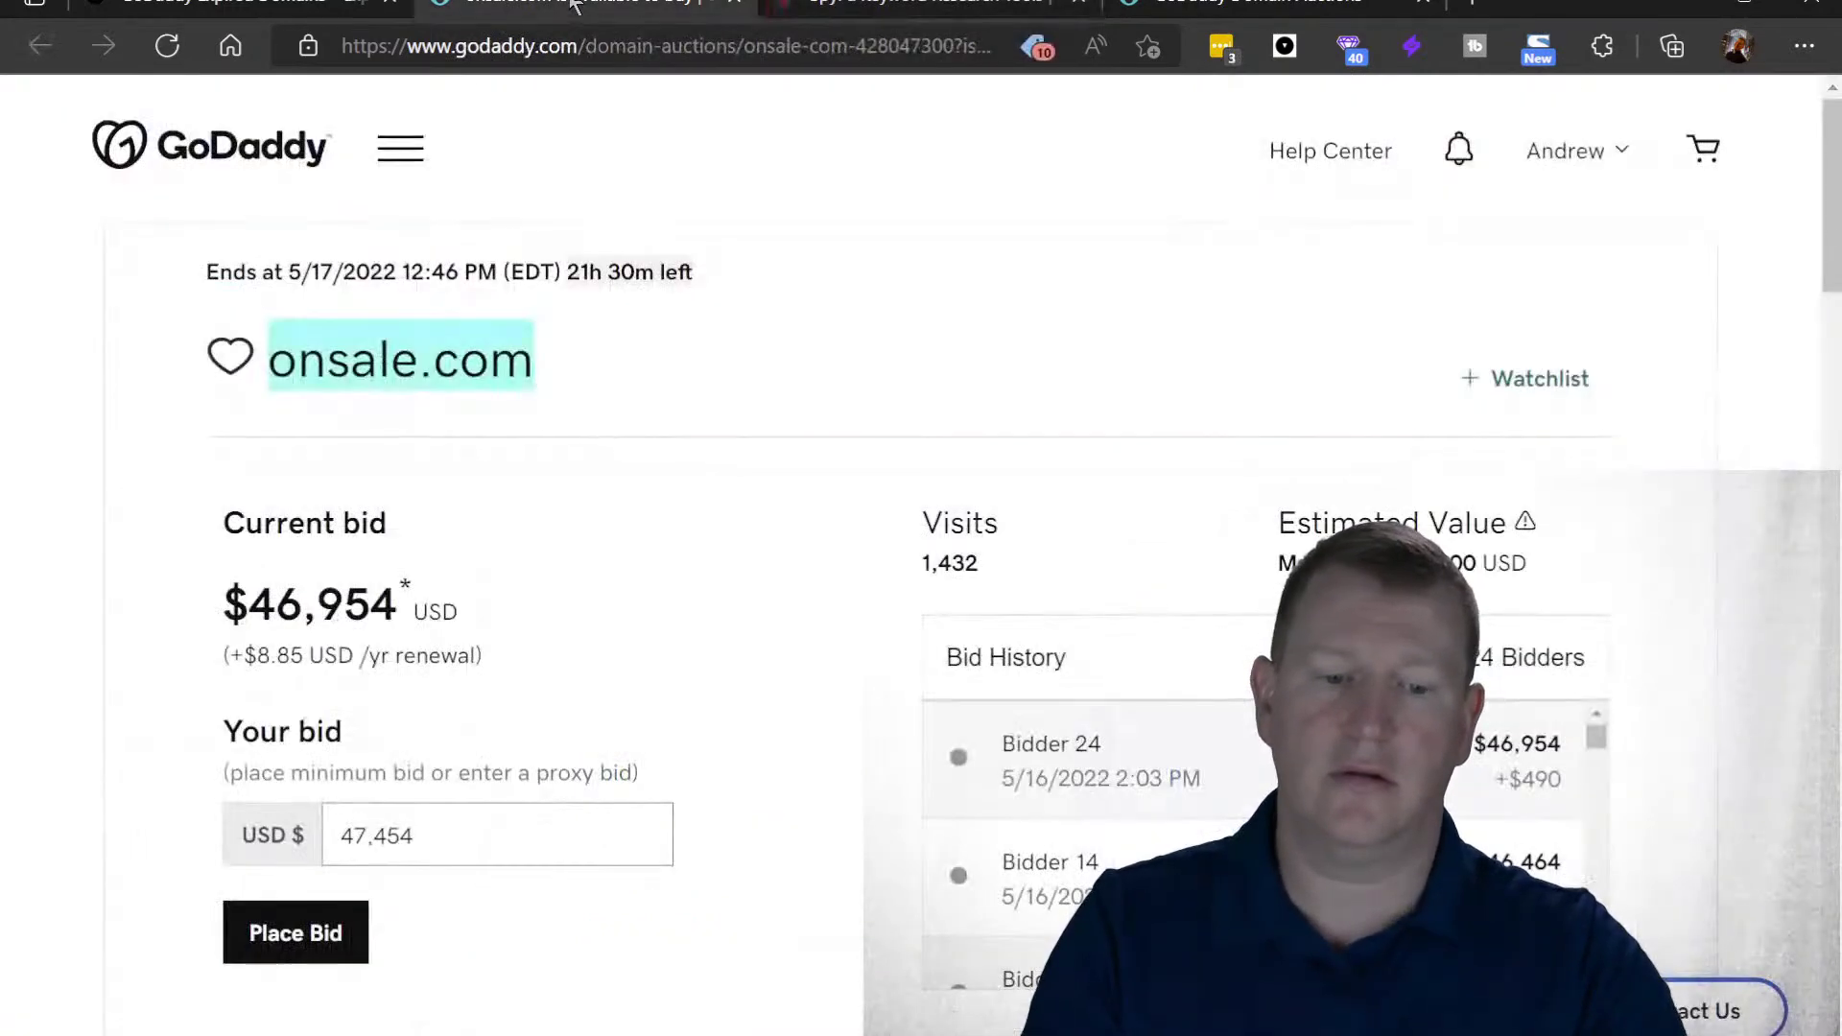
{"action": "left_click", "coordinate": [167, 45]}
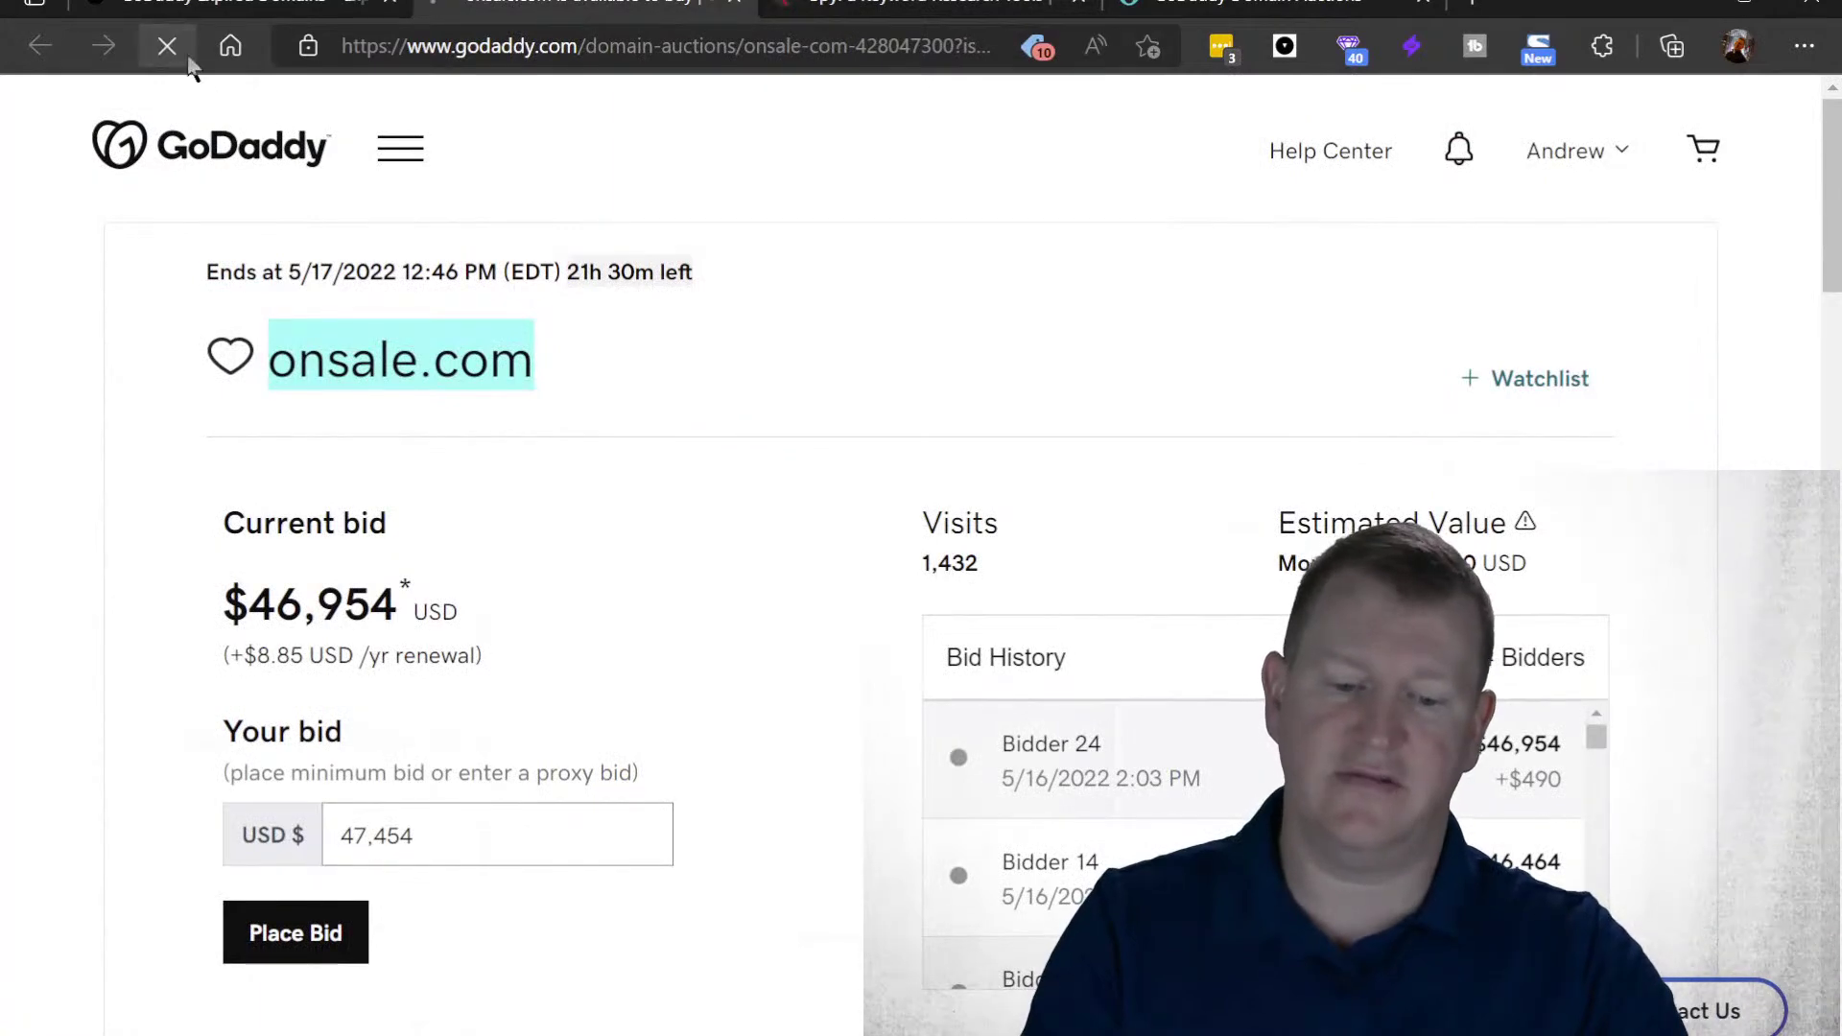
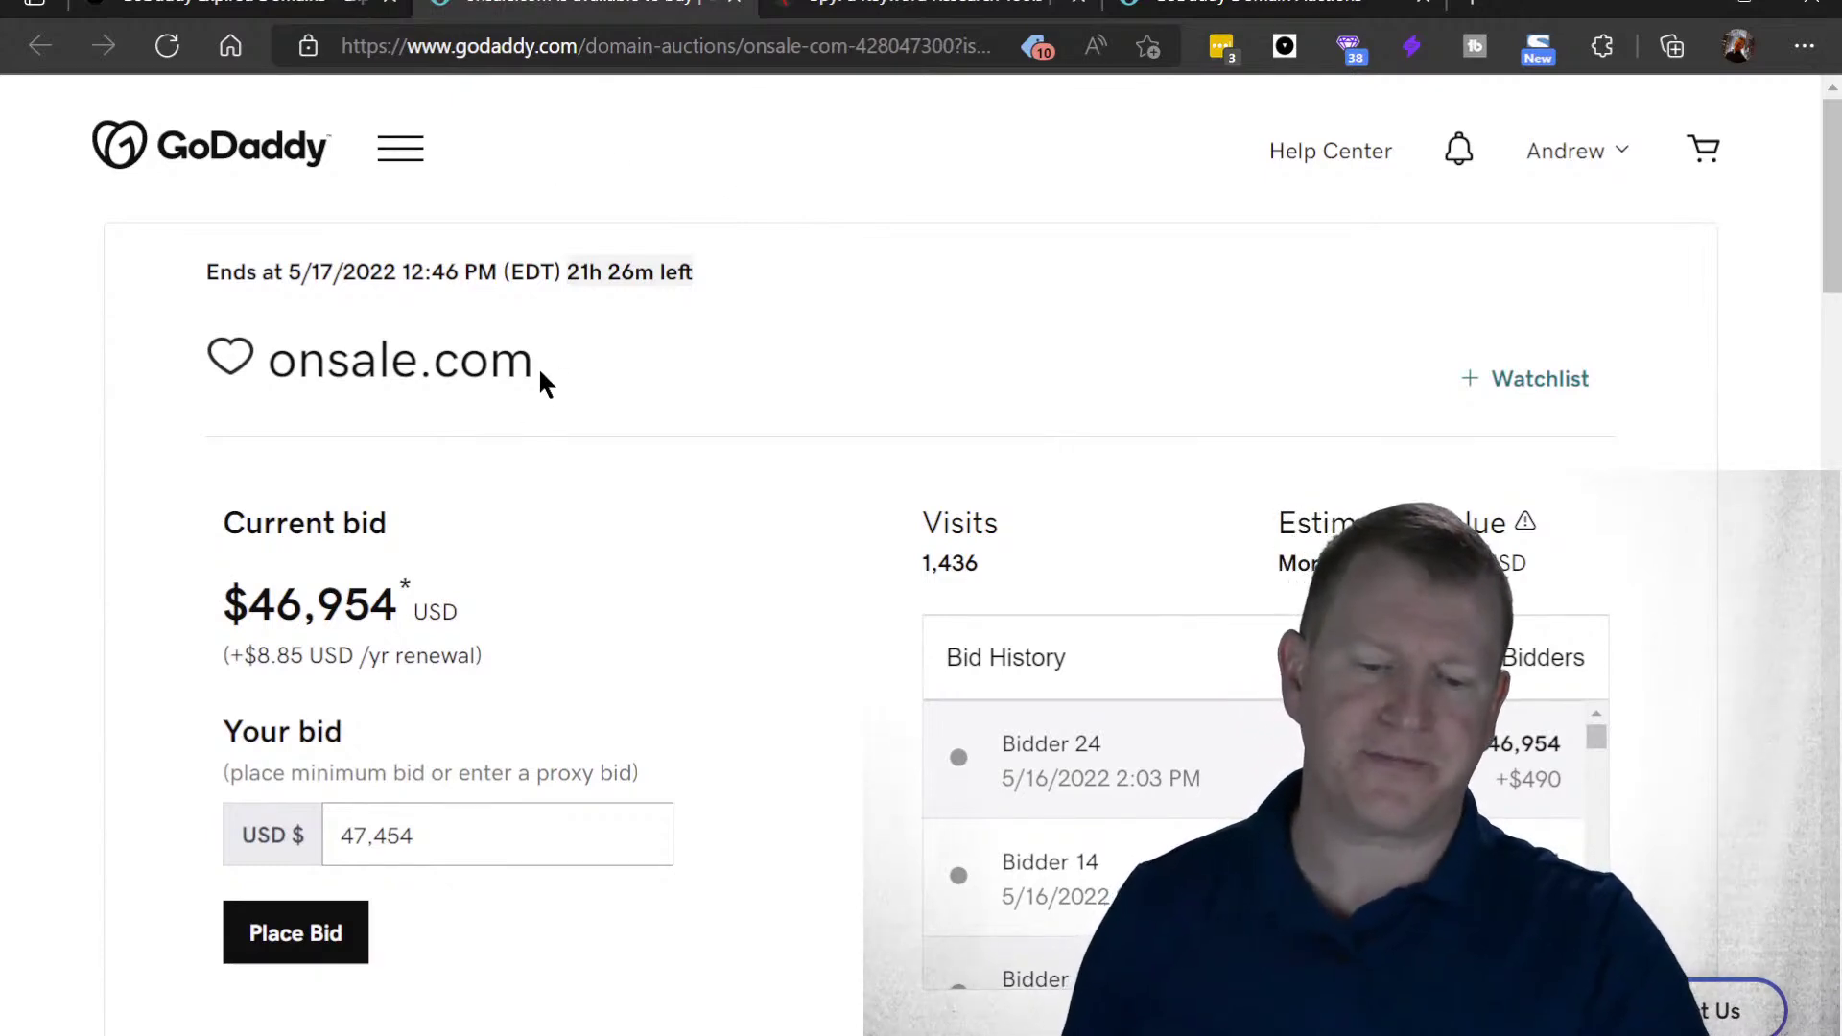
{"action": "left_click_drag", "start_coordinate": [539, 373], "coordinate": [280, 367]}
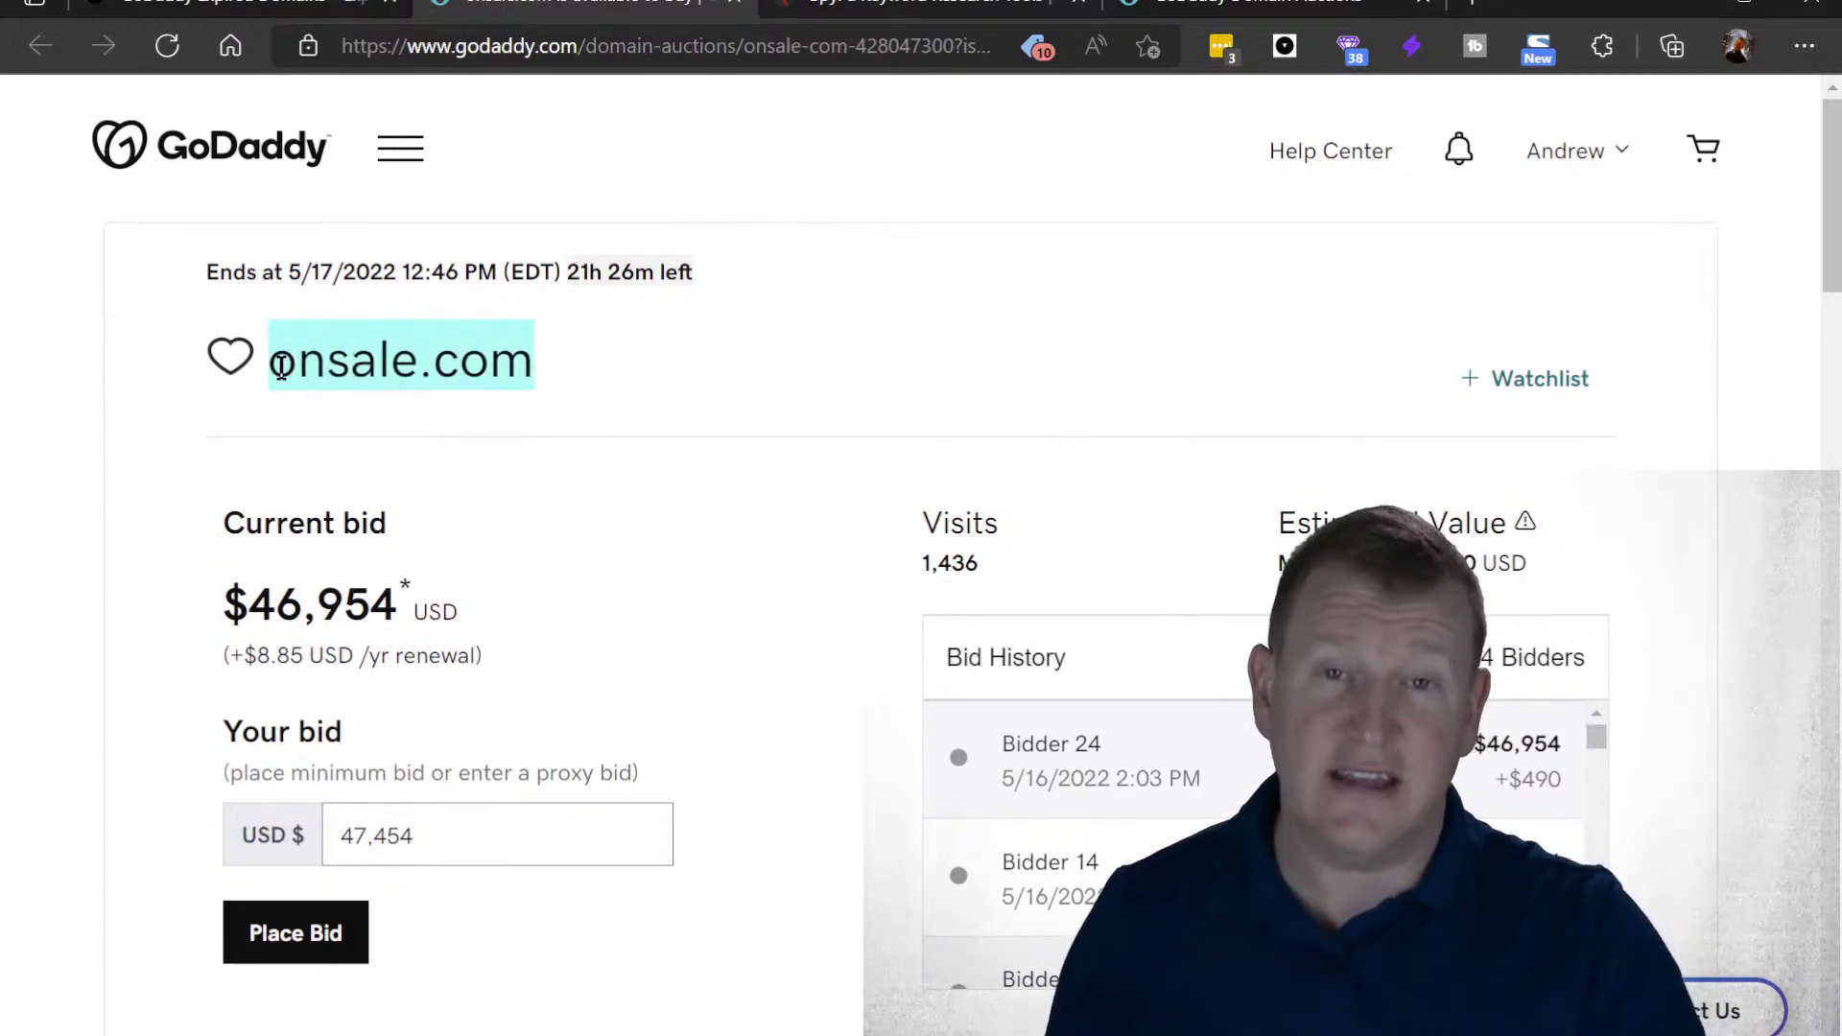
{"action": "left_click", "coordinate": [383, 369]}
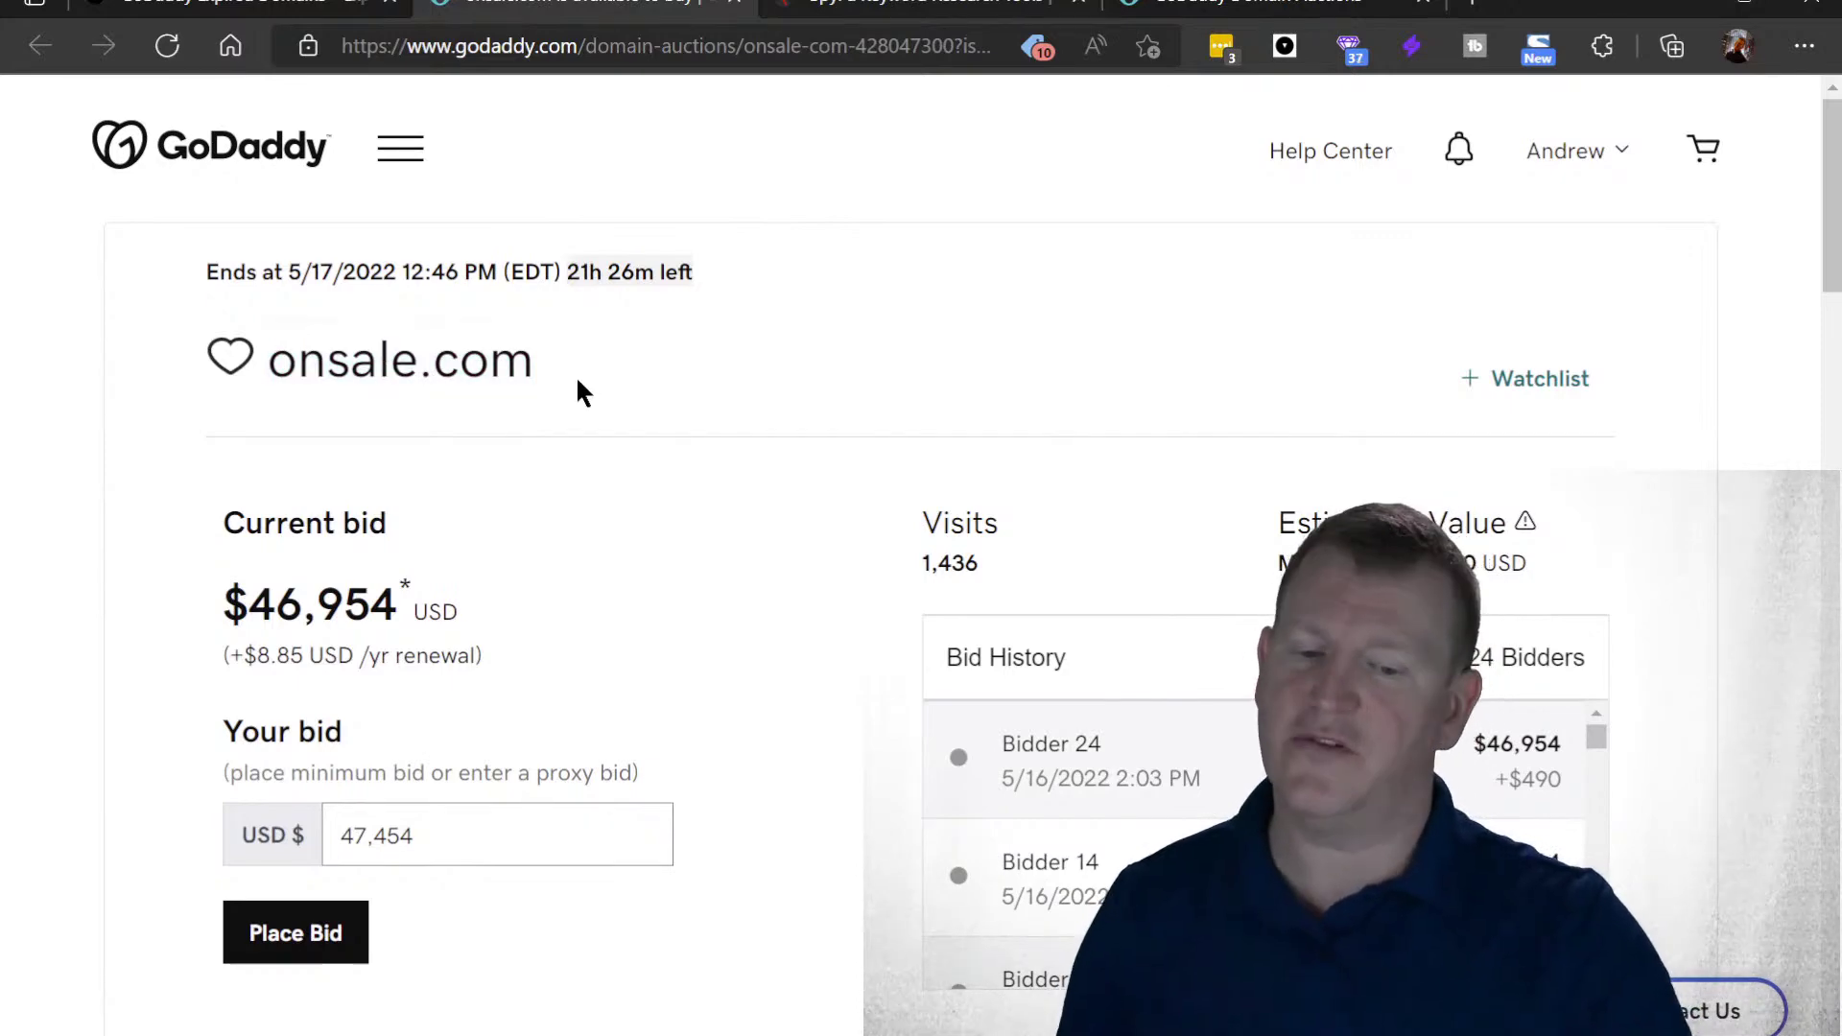
{"action": "left_click_drag", "start_coordinate": [551, 388], "coordinate": [271, 370]}
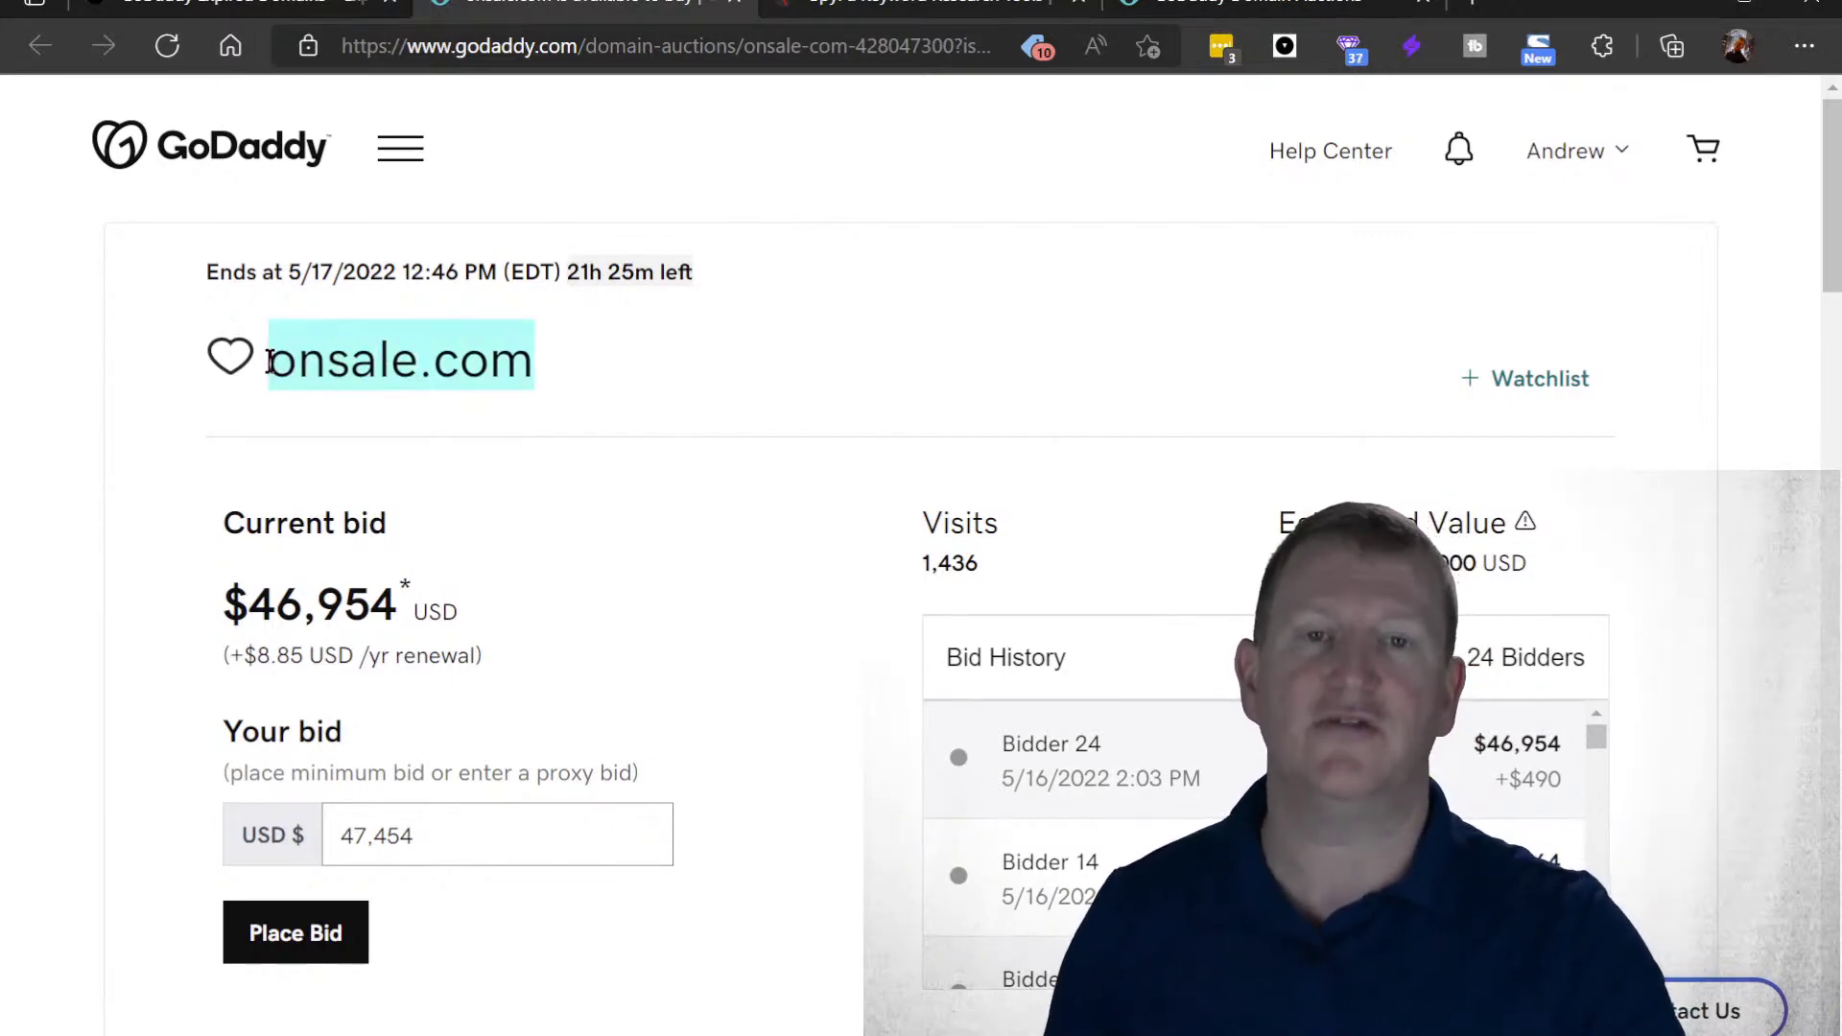
- Check OnSale.com in the GoDaddy expired domains list, and return to SpyFu's similar keywords for "on sale"
{"action": "left_click", "coordinate": [237, 17]}
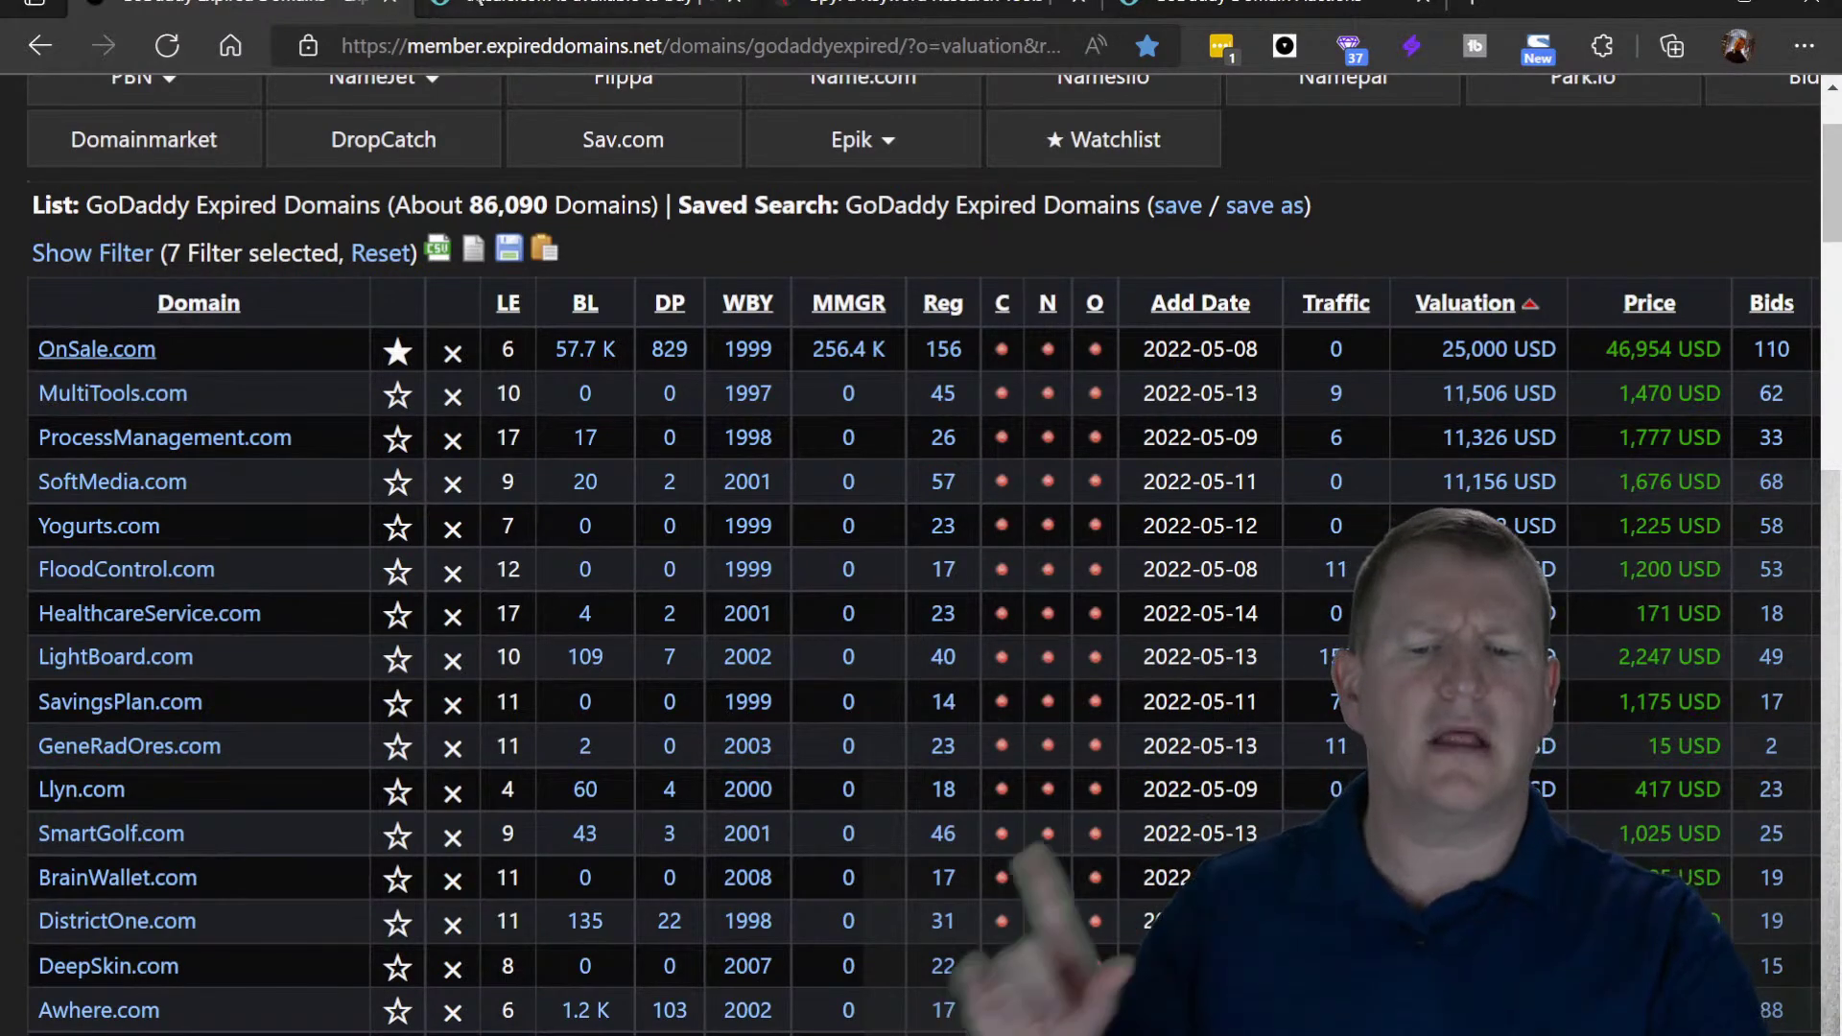
{"action": "left_click", "coordinate": [868, 12]}
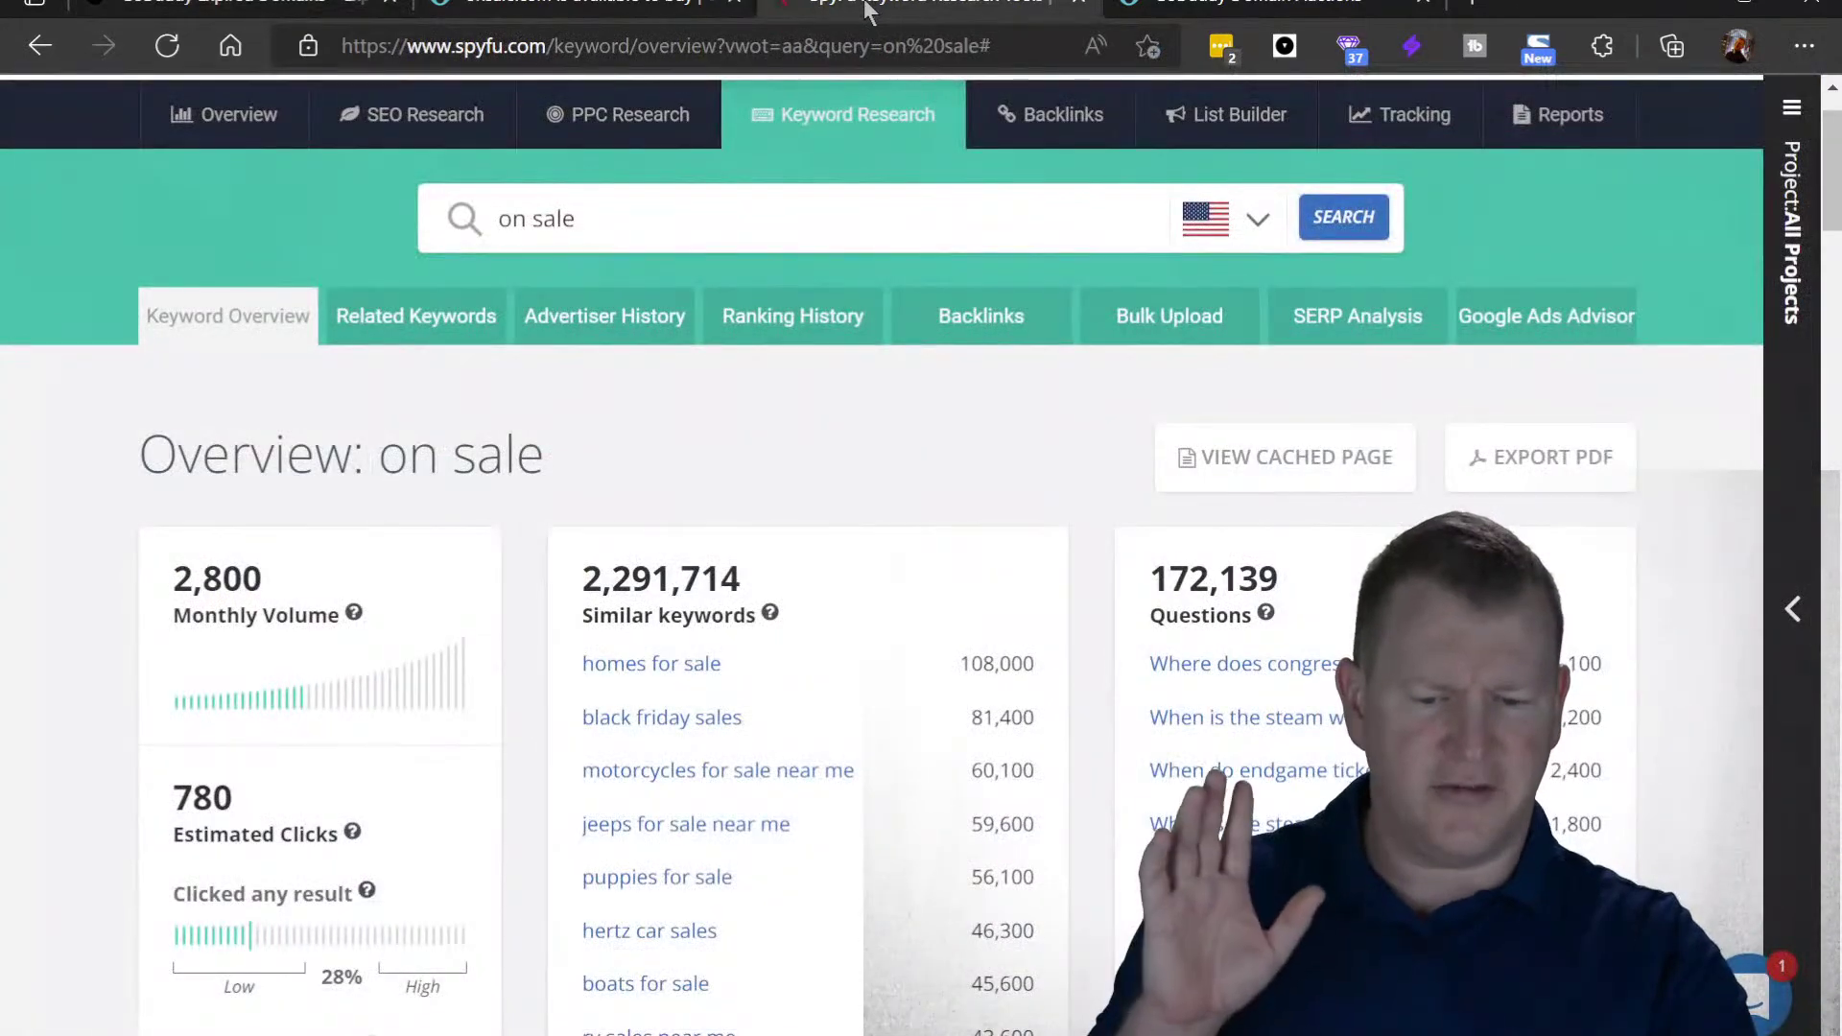
{"action": "scroll", "coordinate": [681, 461], "scroll_direction": "down", "scroll_amount": 3}
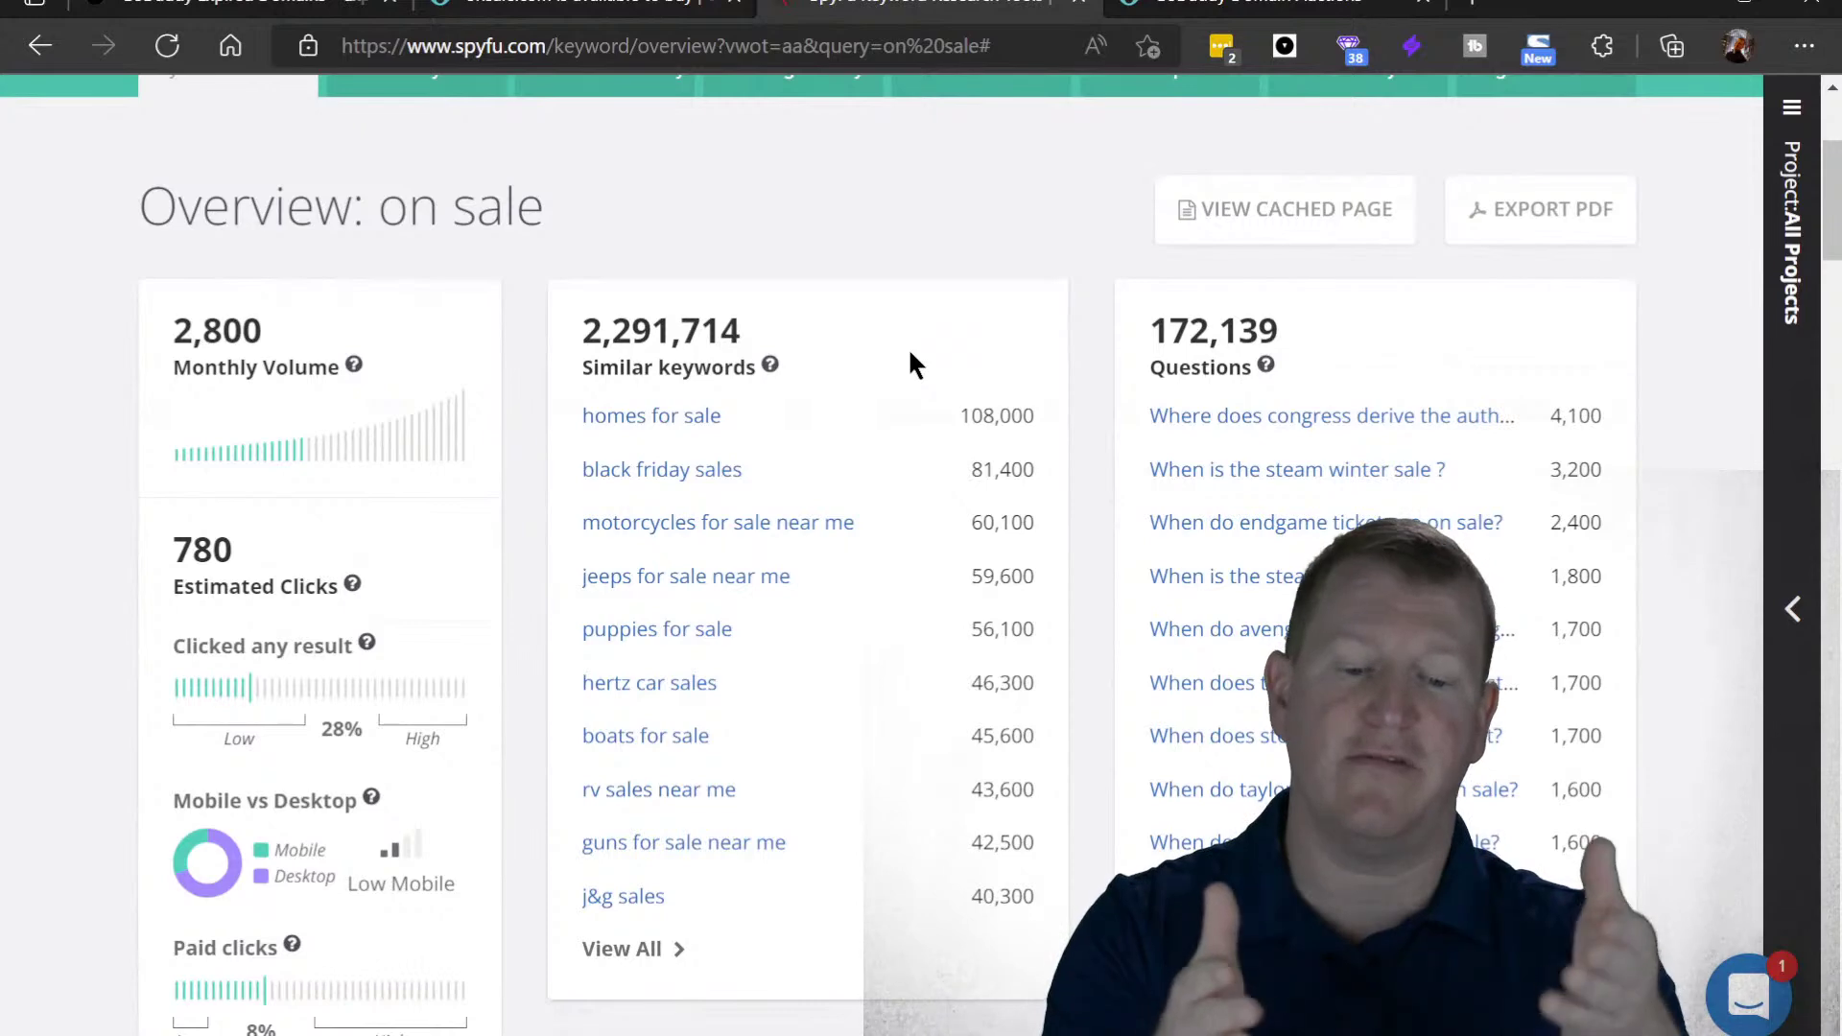
- Find "for sale" on the SpyFu overview page to spot it among the similar keywords, and clear the highlighting
{"action": "key", "text": "ctrl+f"}
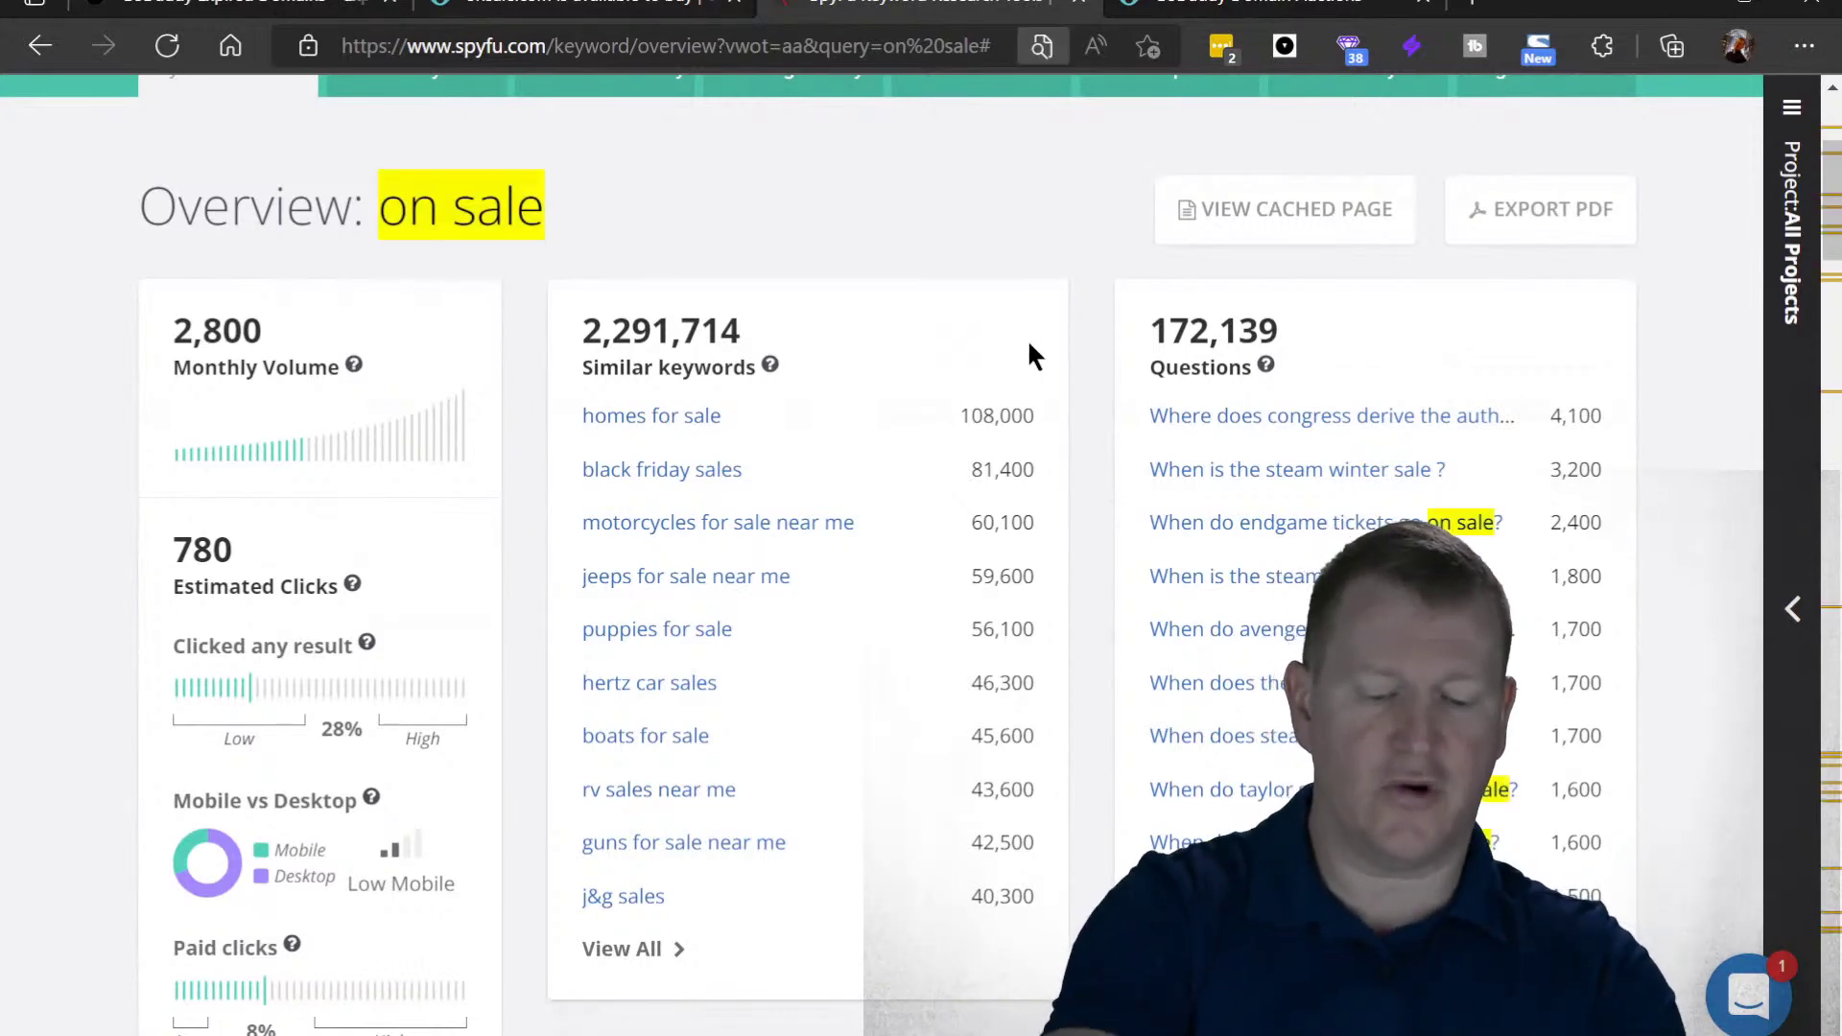
{"action": "type", "text": "for sale"}
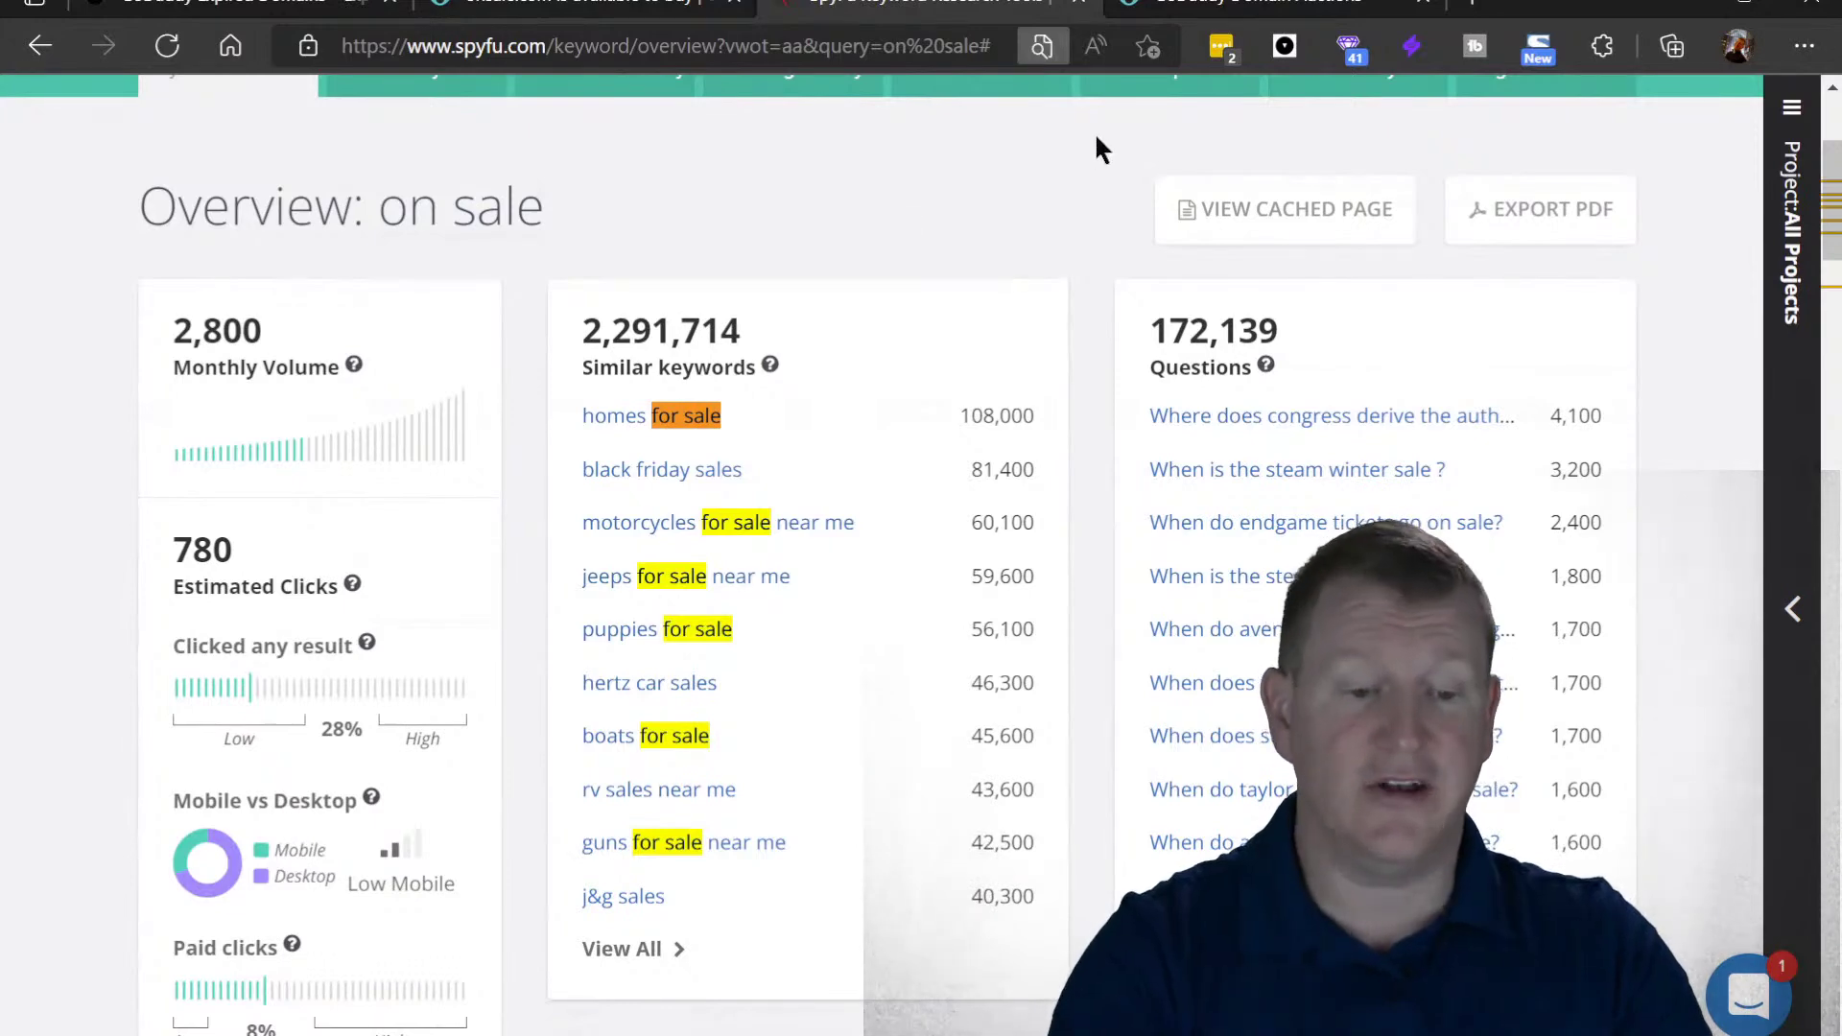
{"action": "key", "text": "Escape"}
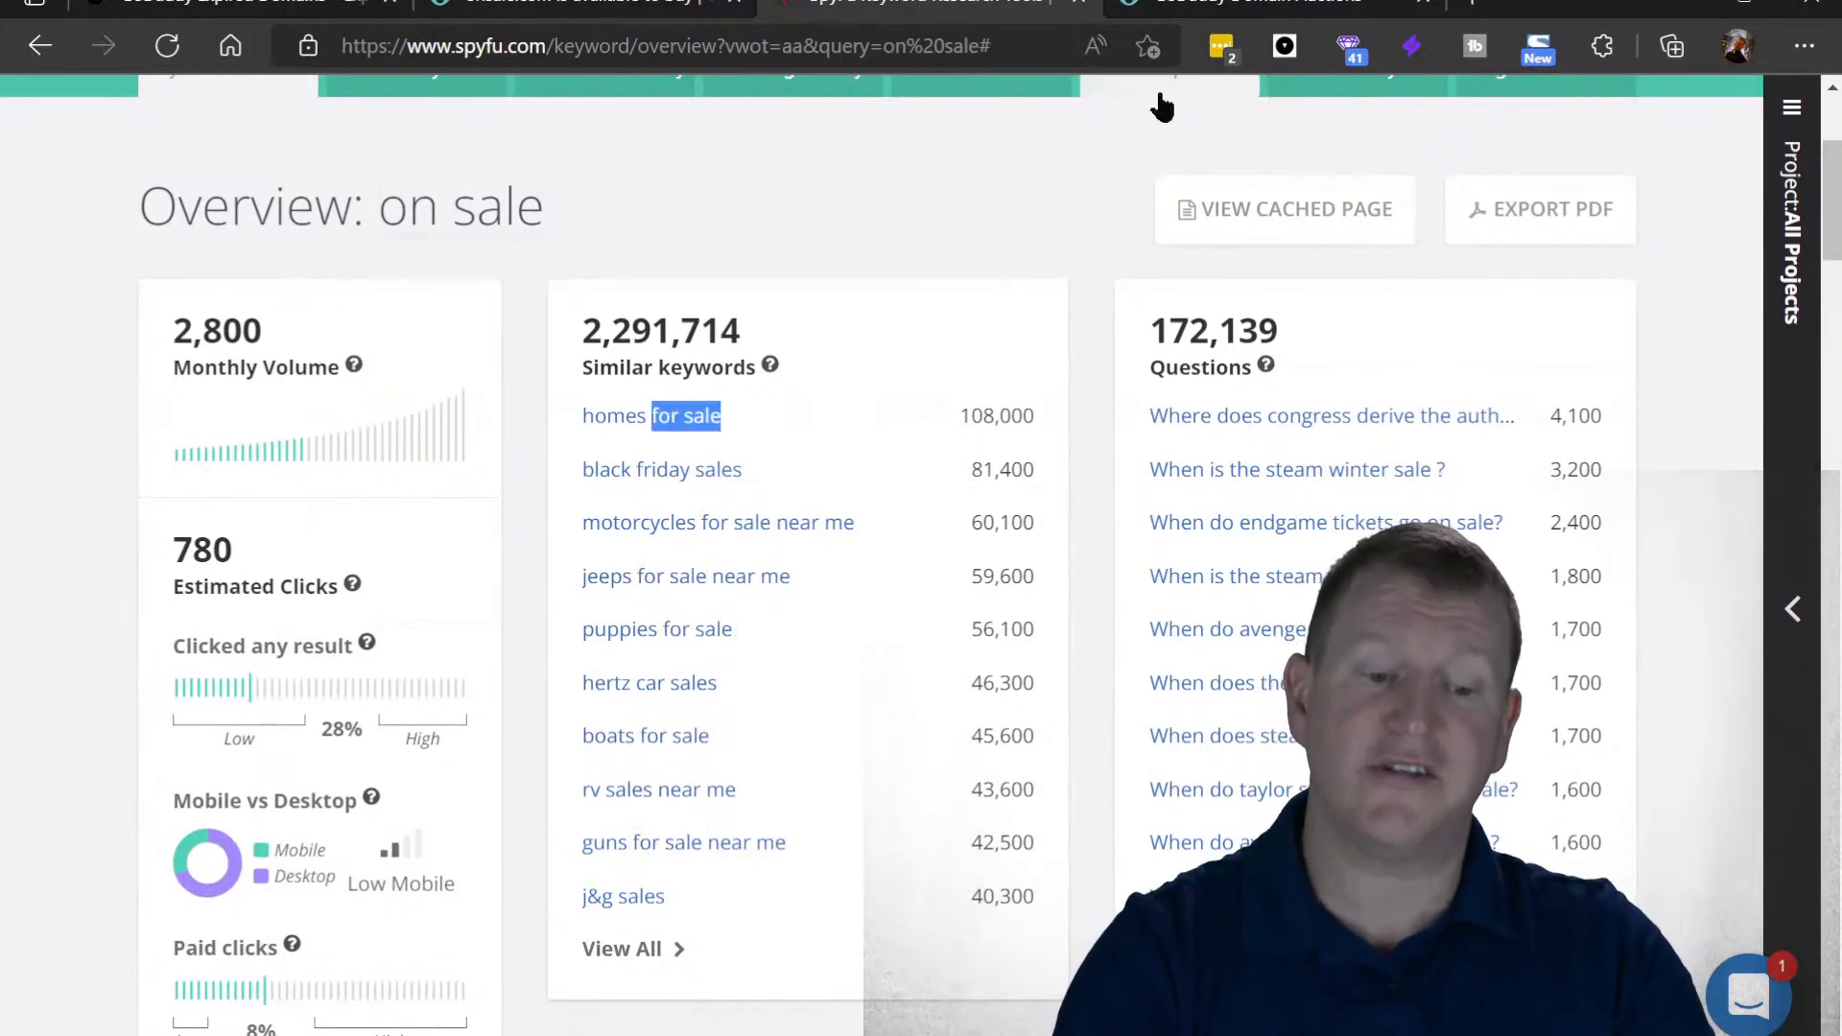
{"action": "left_click", "coordinate": [937, 186]}
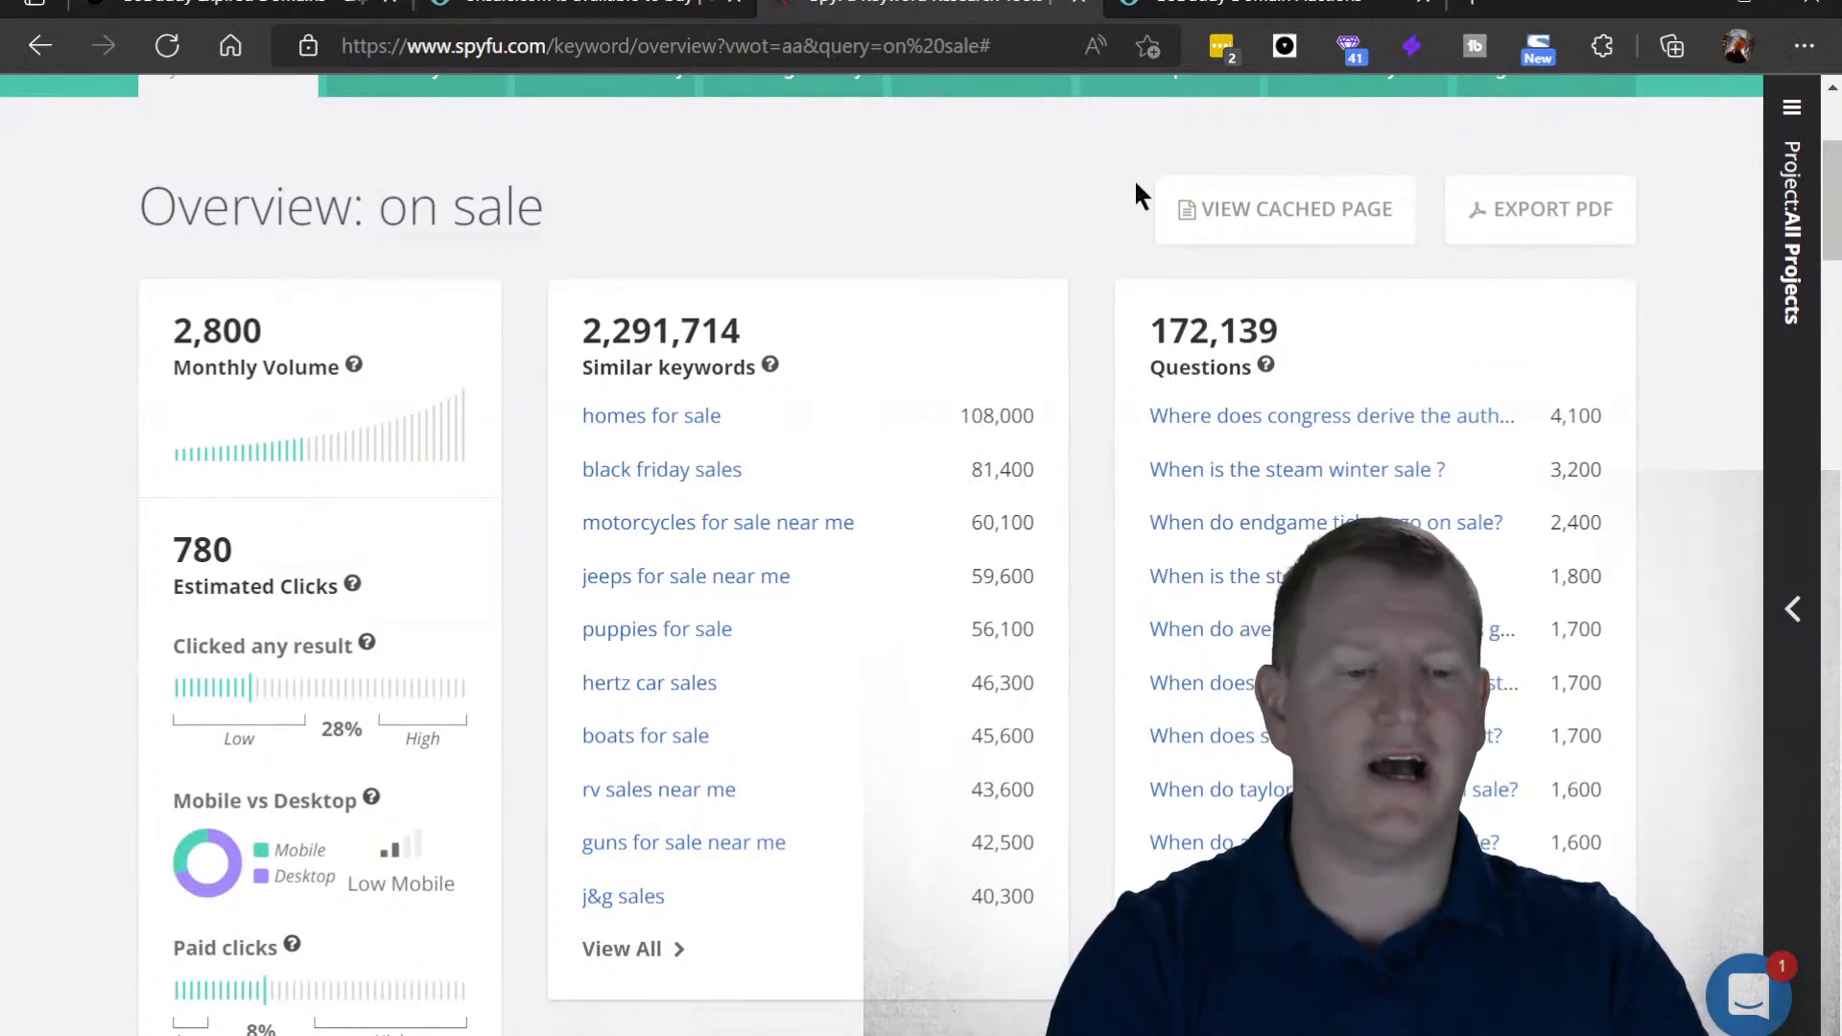
- Search Google for "on sale" in a new browser tab, review the phrase matches on the results page and dismiss their highlighting
{"action": "left_click", "coordinate": [1471, 5]}
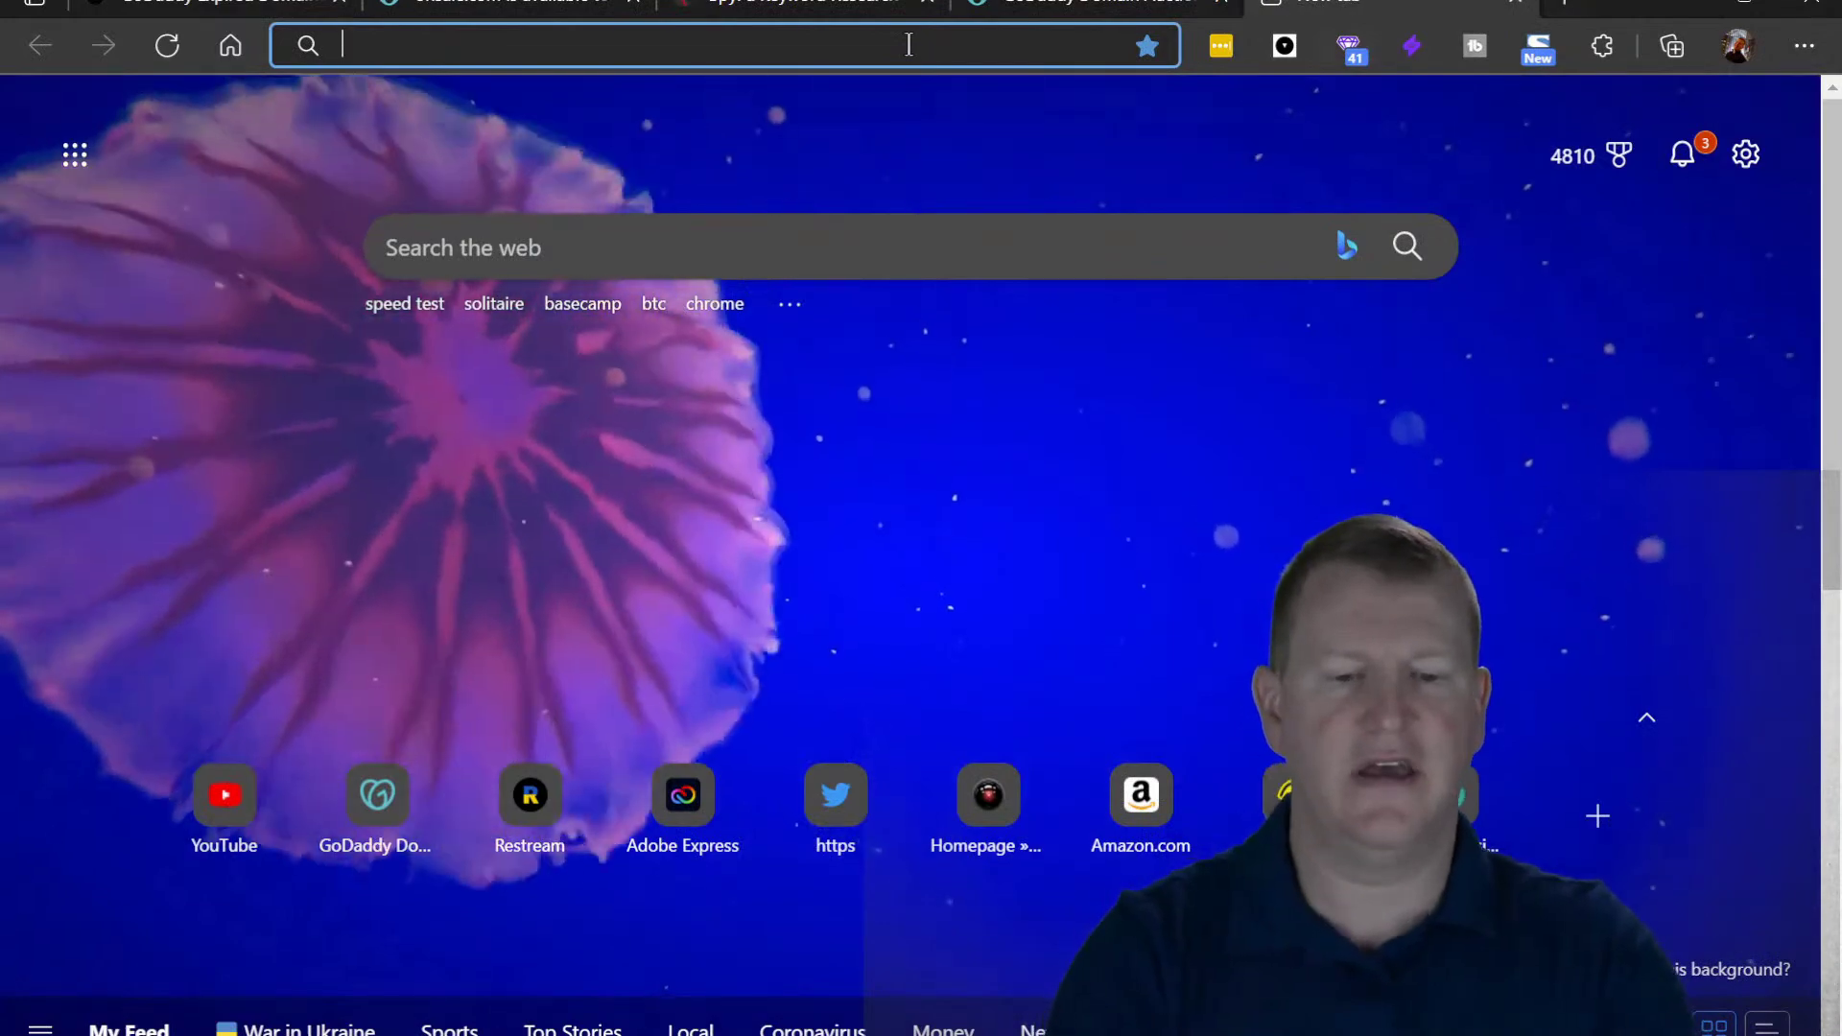
{"action": "type", "text": "fo"}
{"action": "key", "text": "BackSpace"}
{"action": "key", "text": "BackSpace"}
{"action": "type", "text": "o"}
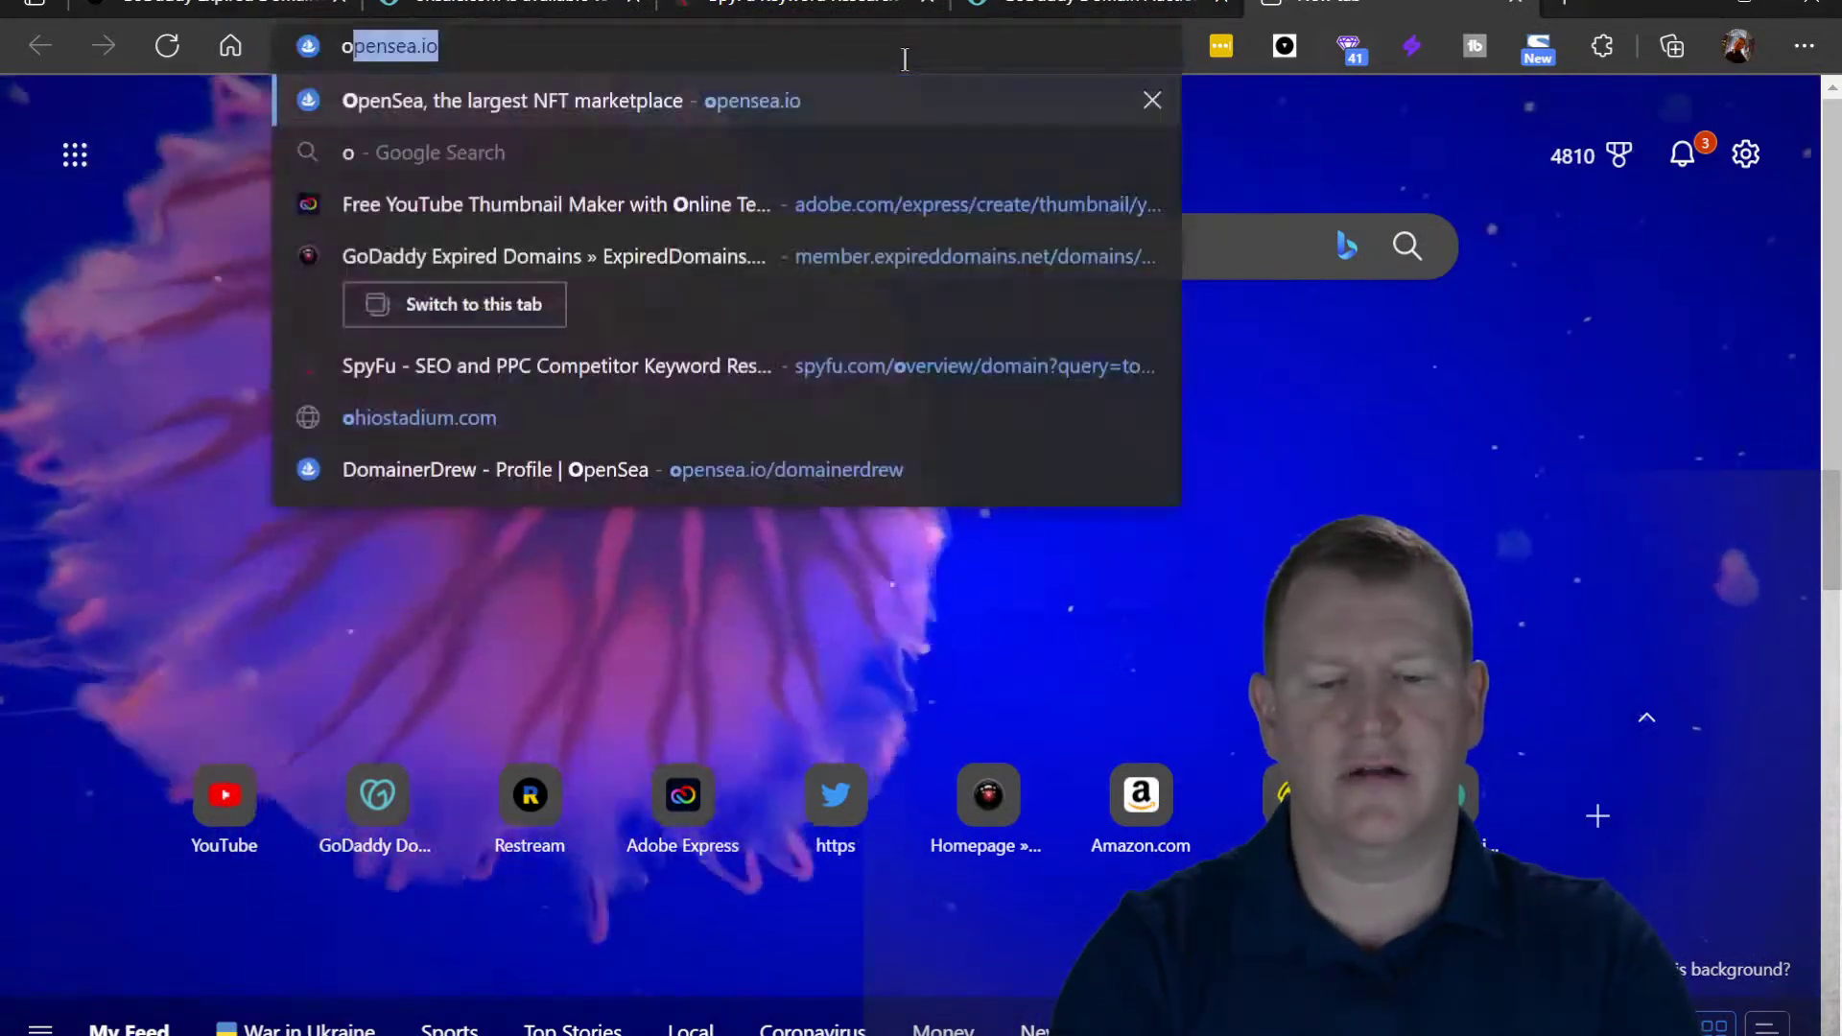
{"action": "type", "text": "n sale"}
{"action": "key", "text": "Return"}
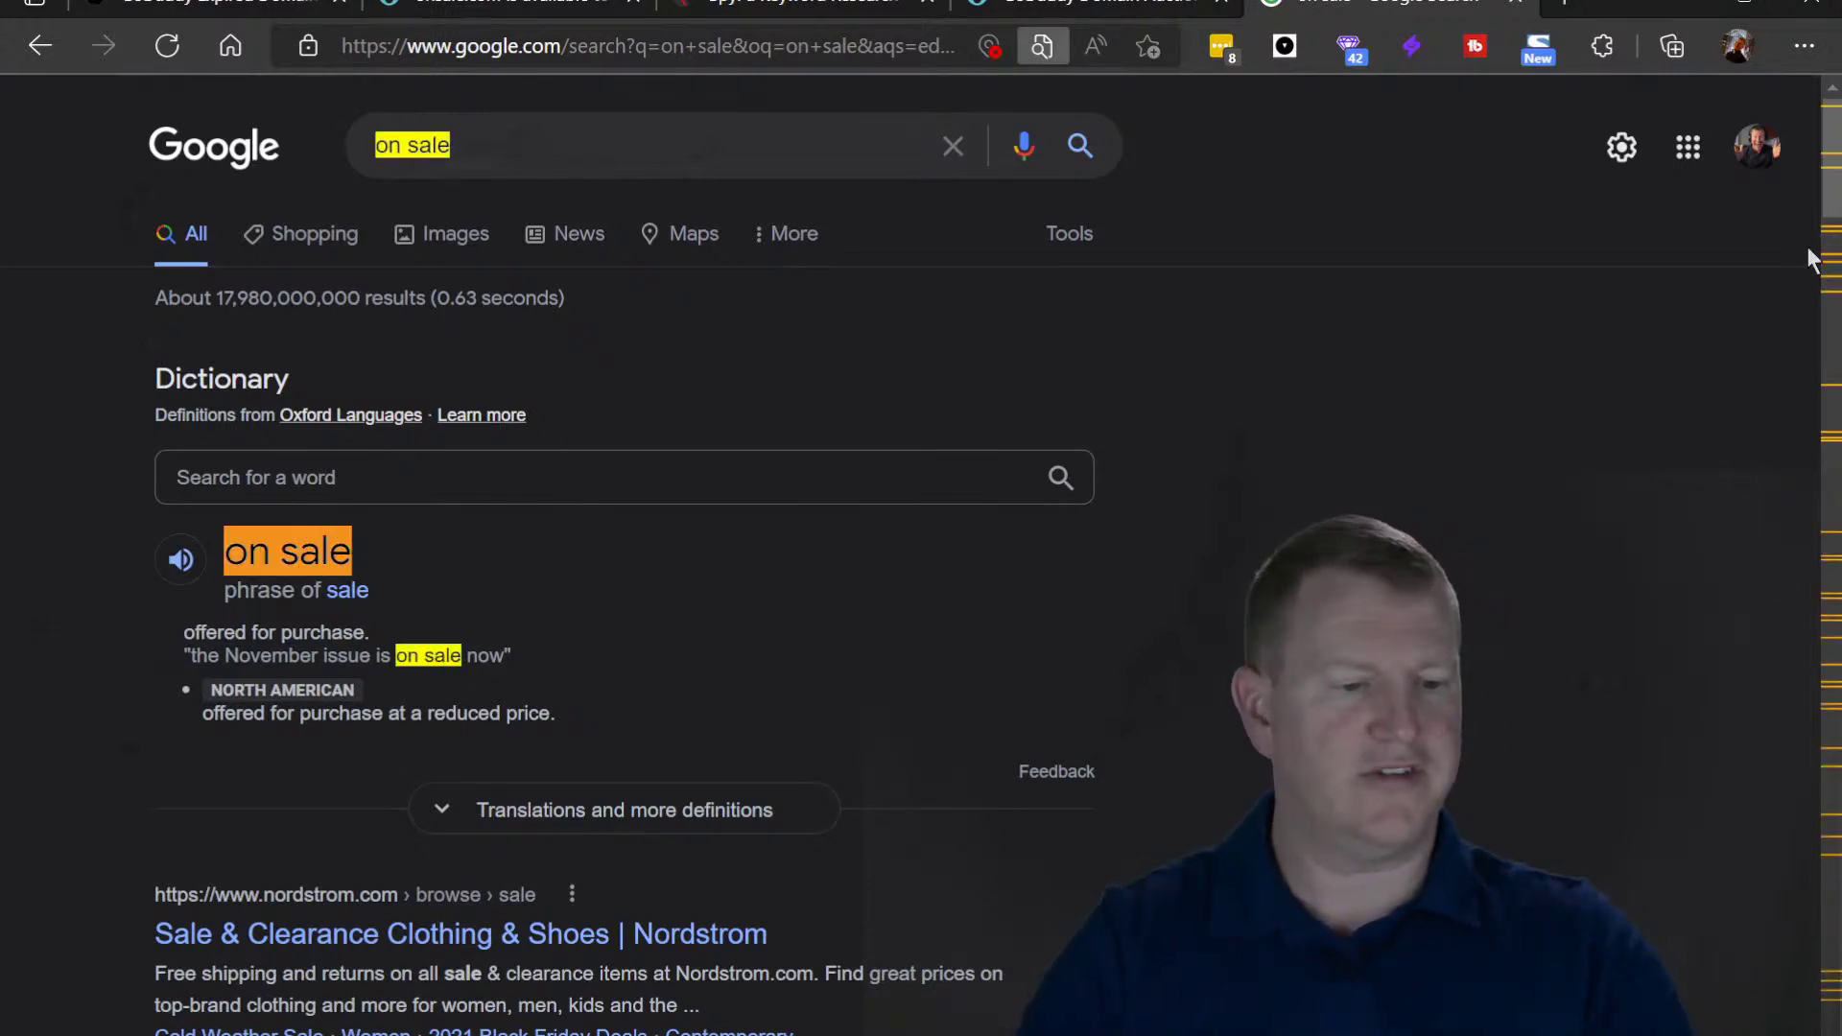
{"action": "left_click_drag", "start_coordinate": [1824, 195], "coordinate": [1838, 144]}
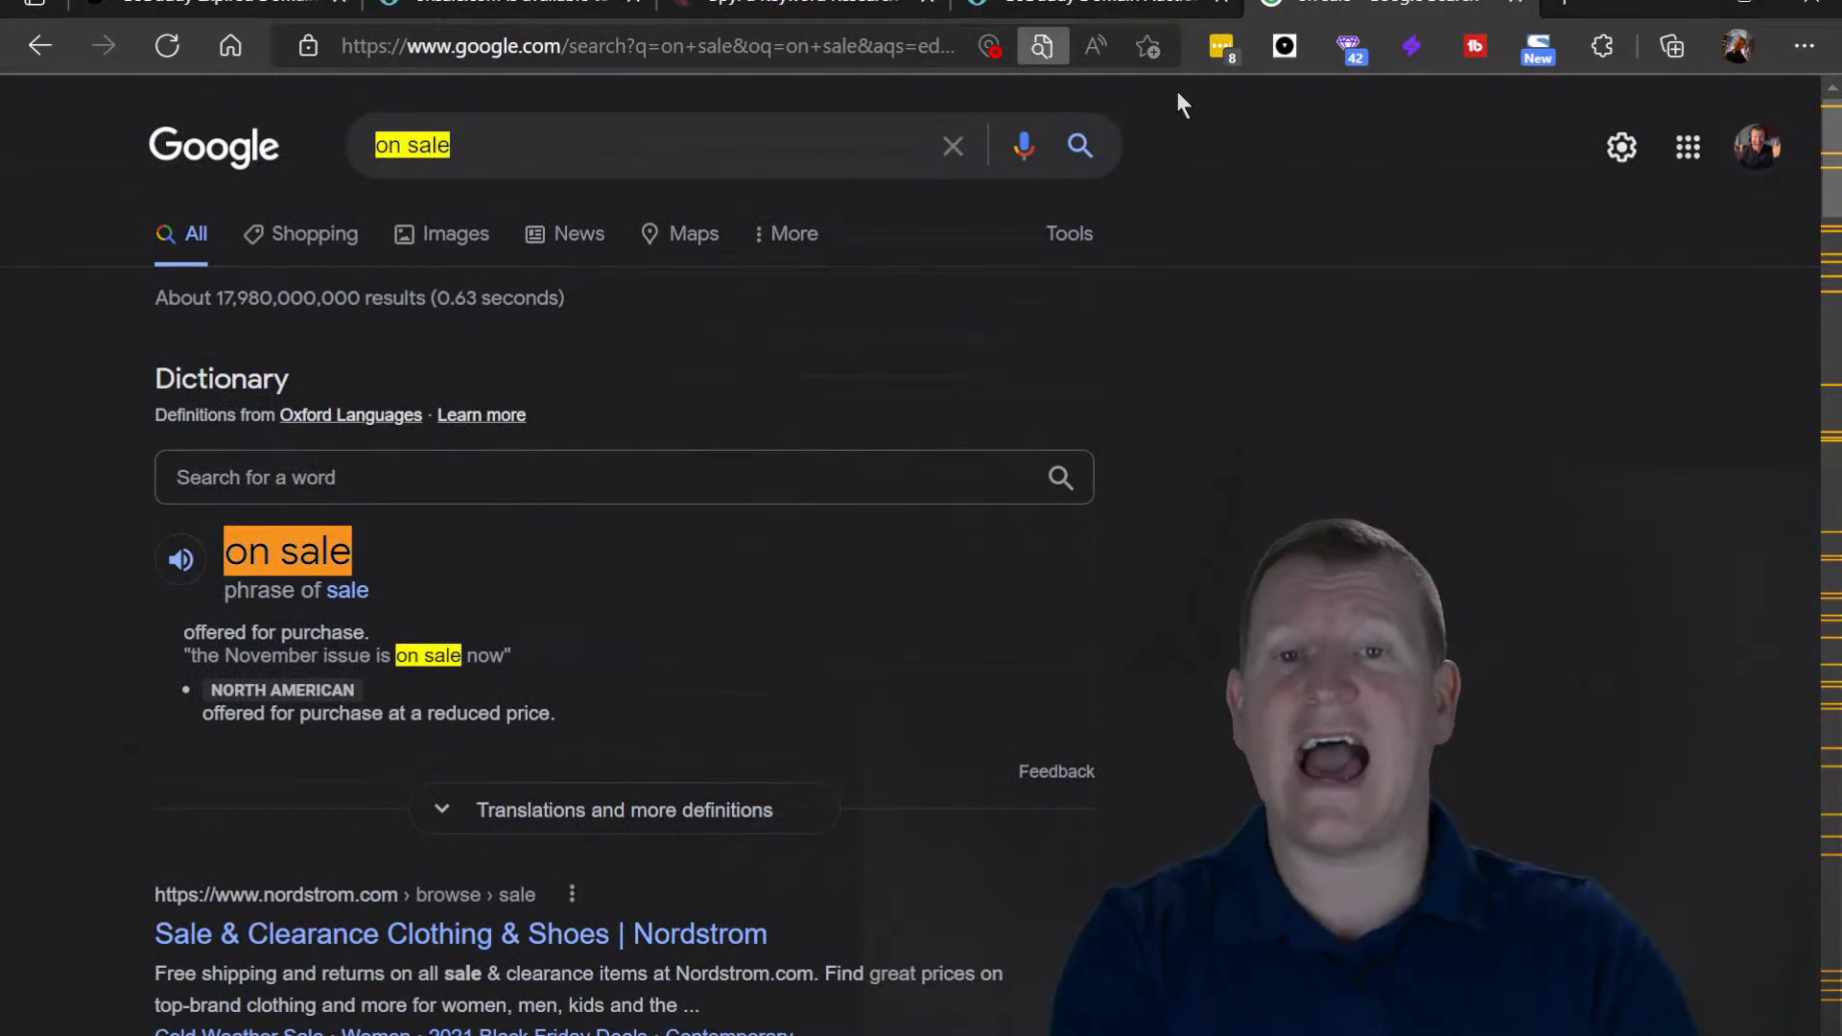
{"action": "key", "text": "Escape"}
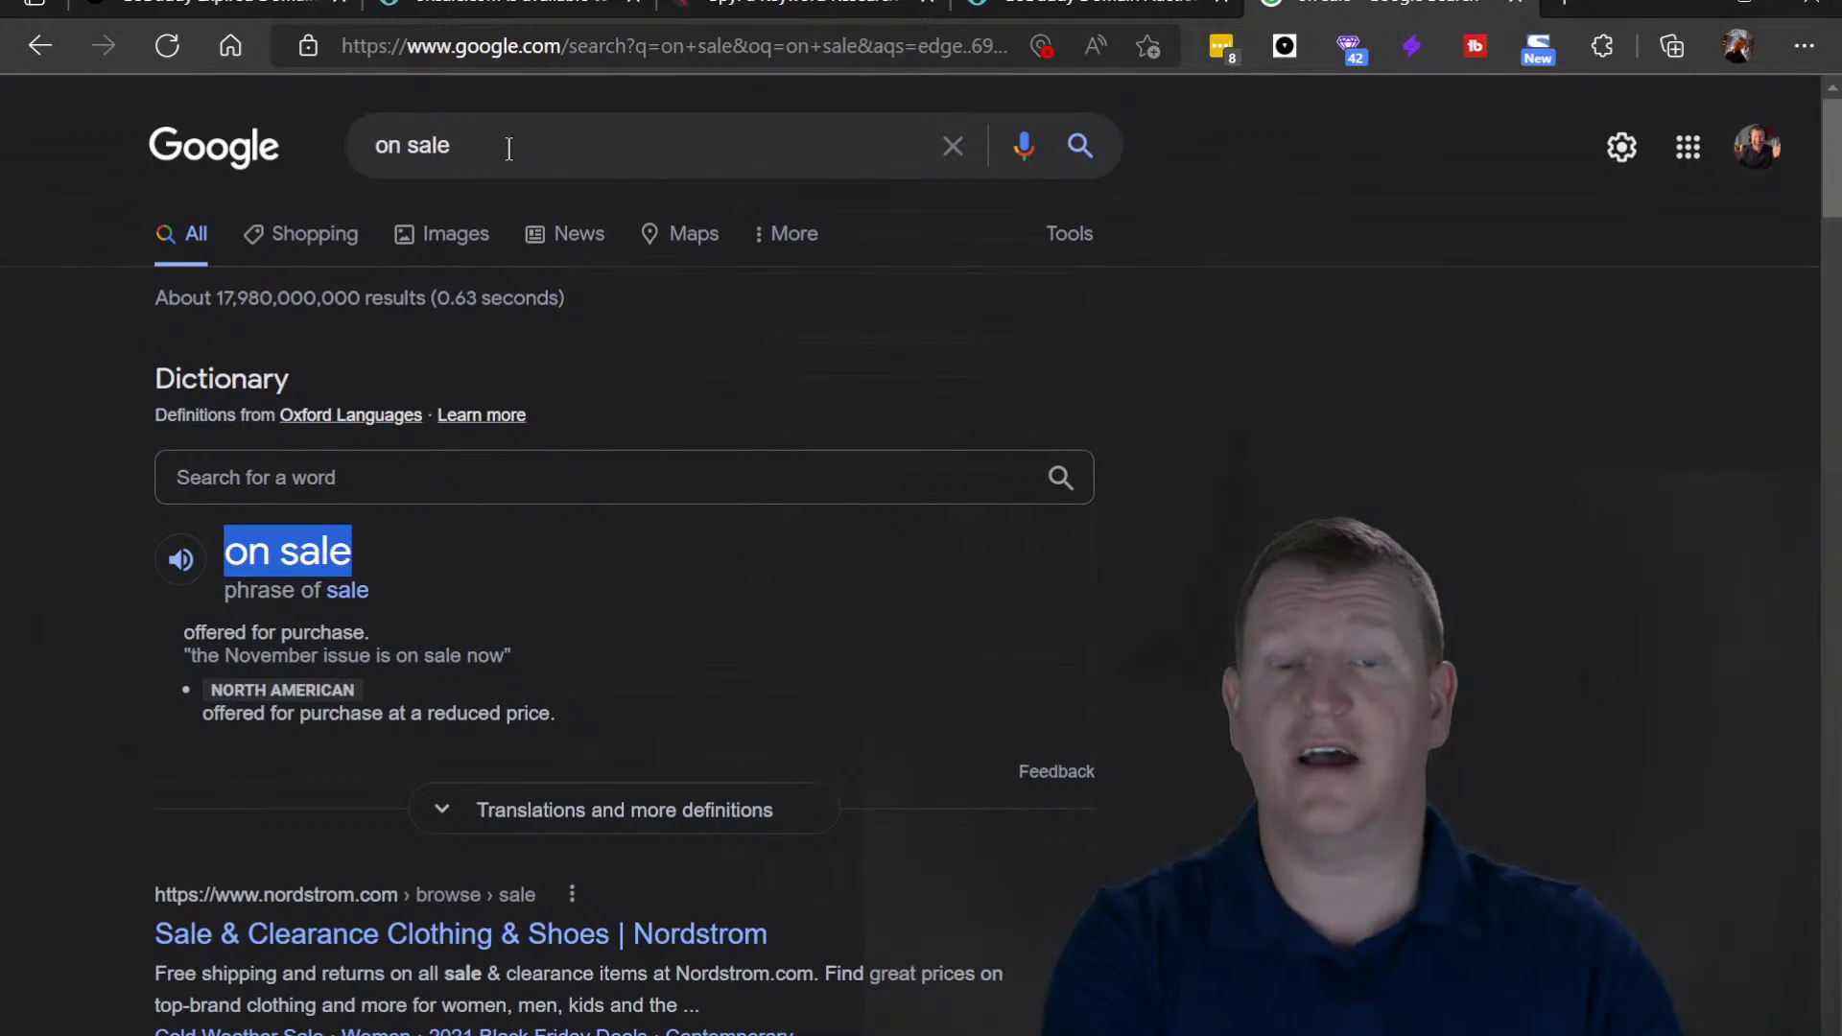
- Replace the Google query with "for sale" without running it, and find that phrase on the current "on sale" results page
{"action": "left_click_drag", "start_coordinate": [510, 149], "coordinate": [206, 149]}
{"action": "type", "text": "for sale"}
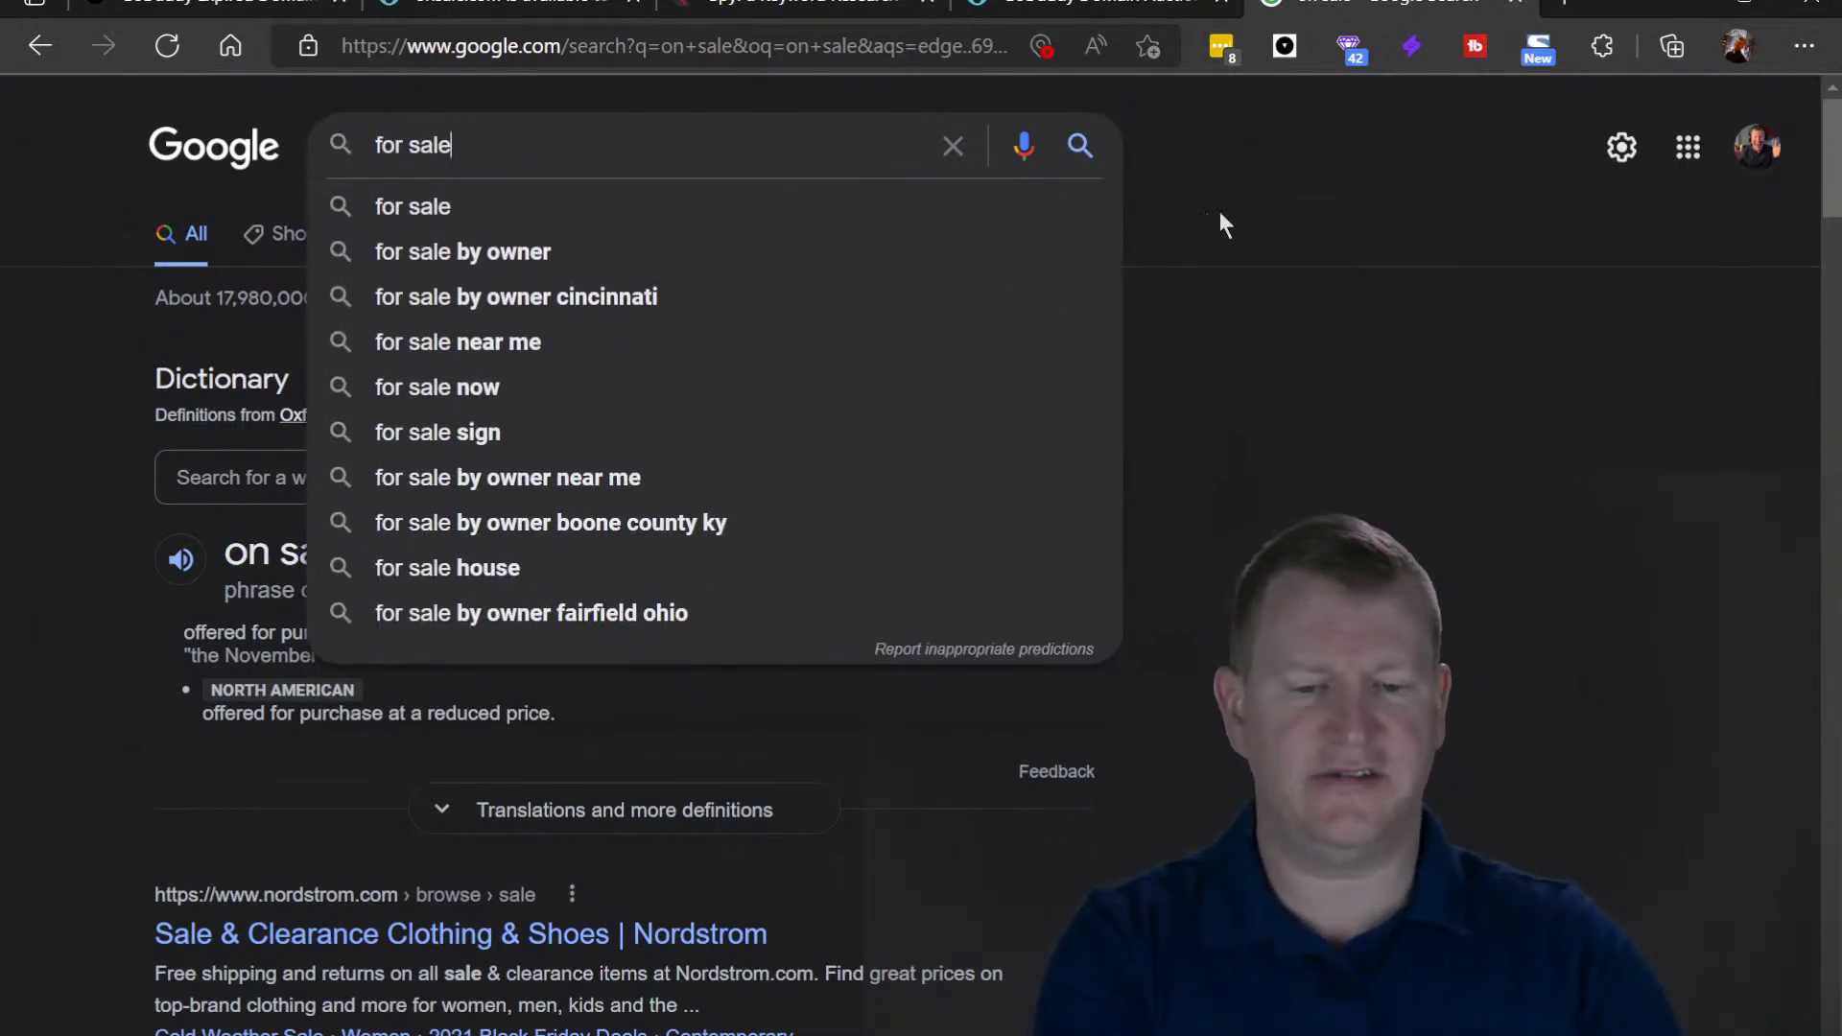
{"action": "left_click", "coordinate": [1406, 280]}
{"action": "key", "text": "ctrl+f"}
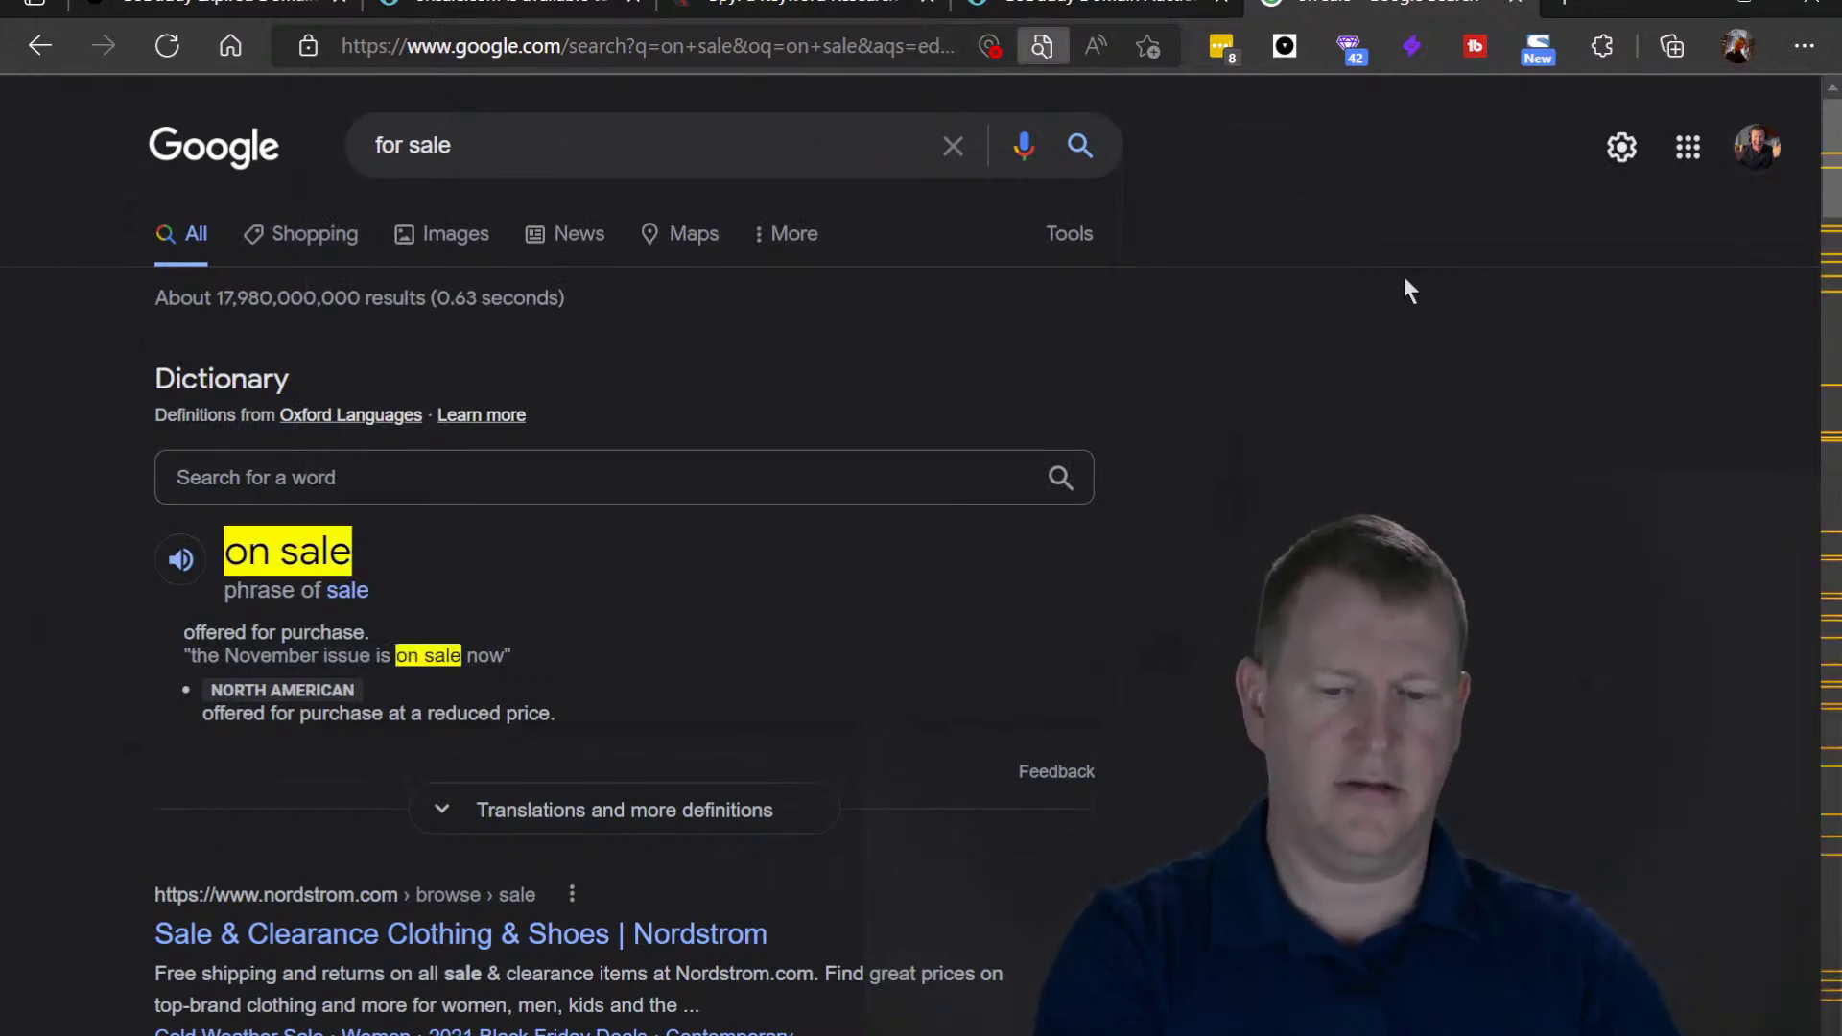
{"action": "type", "text": "for sale"}
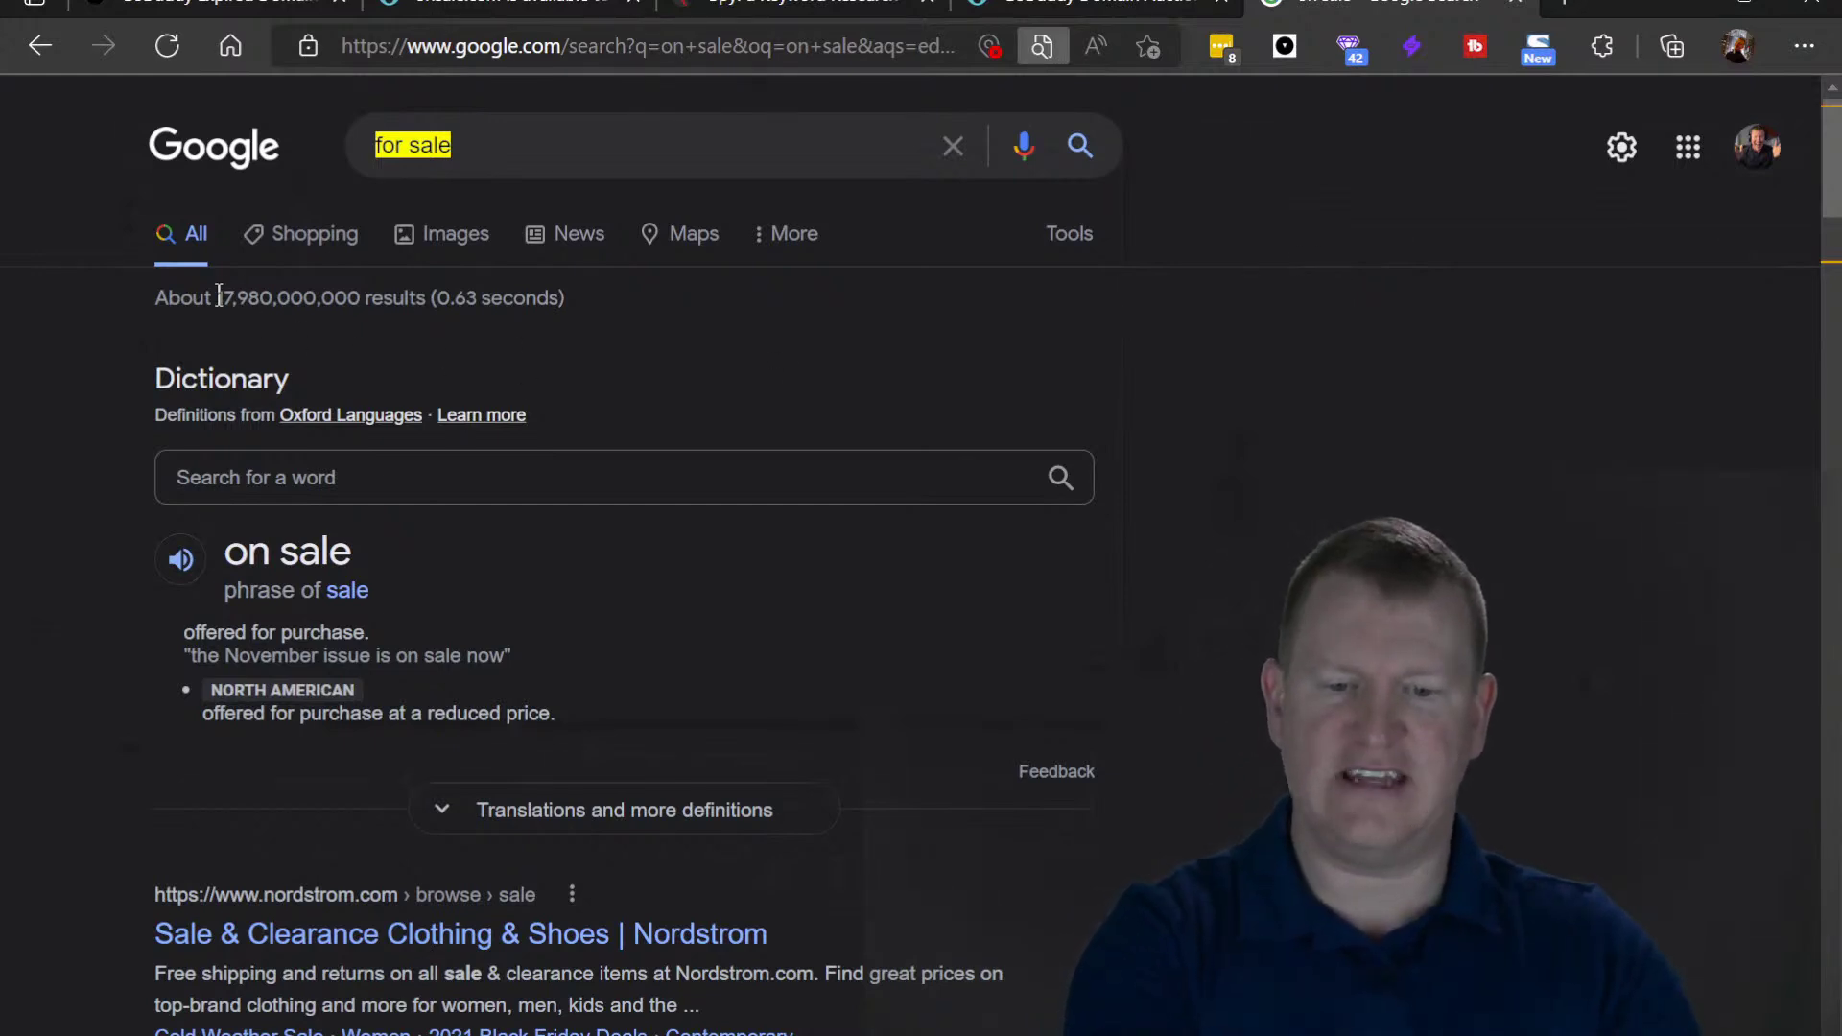
- Highlight the "on sale" result count, run the Google search for "for sale" and highlight its result count for comparison
{"action": "left_click_drag", "start_coordinate": [216, 299], "coordinate": [254, 301]}
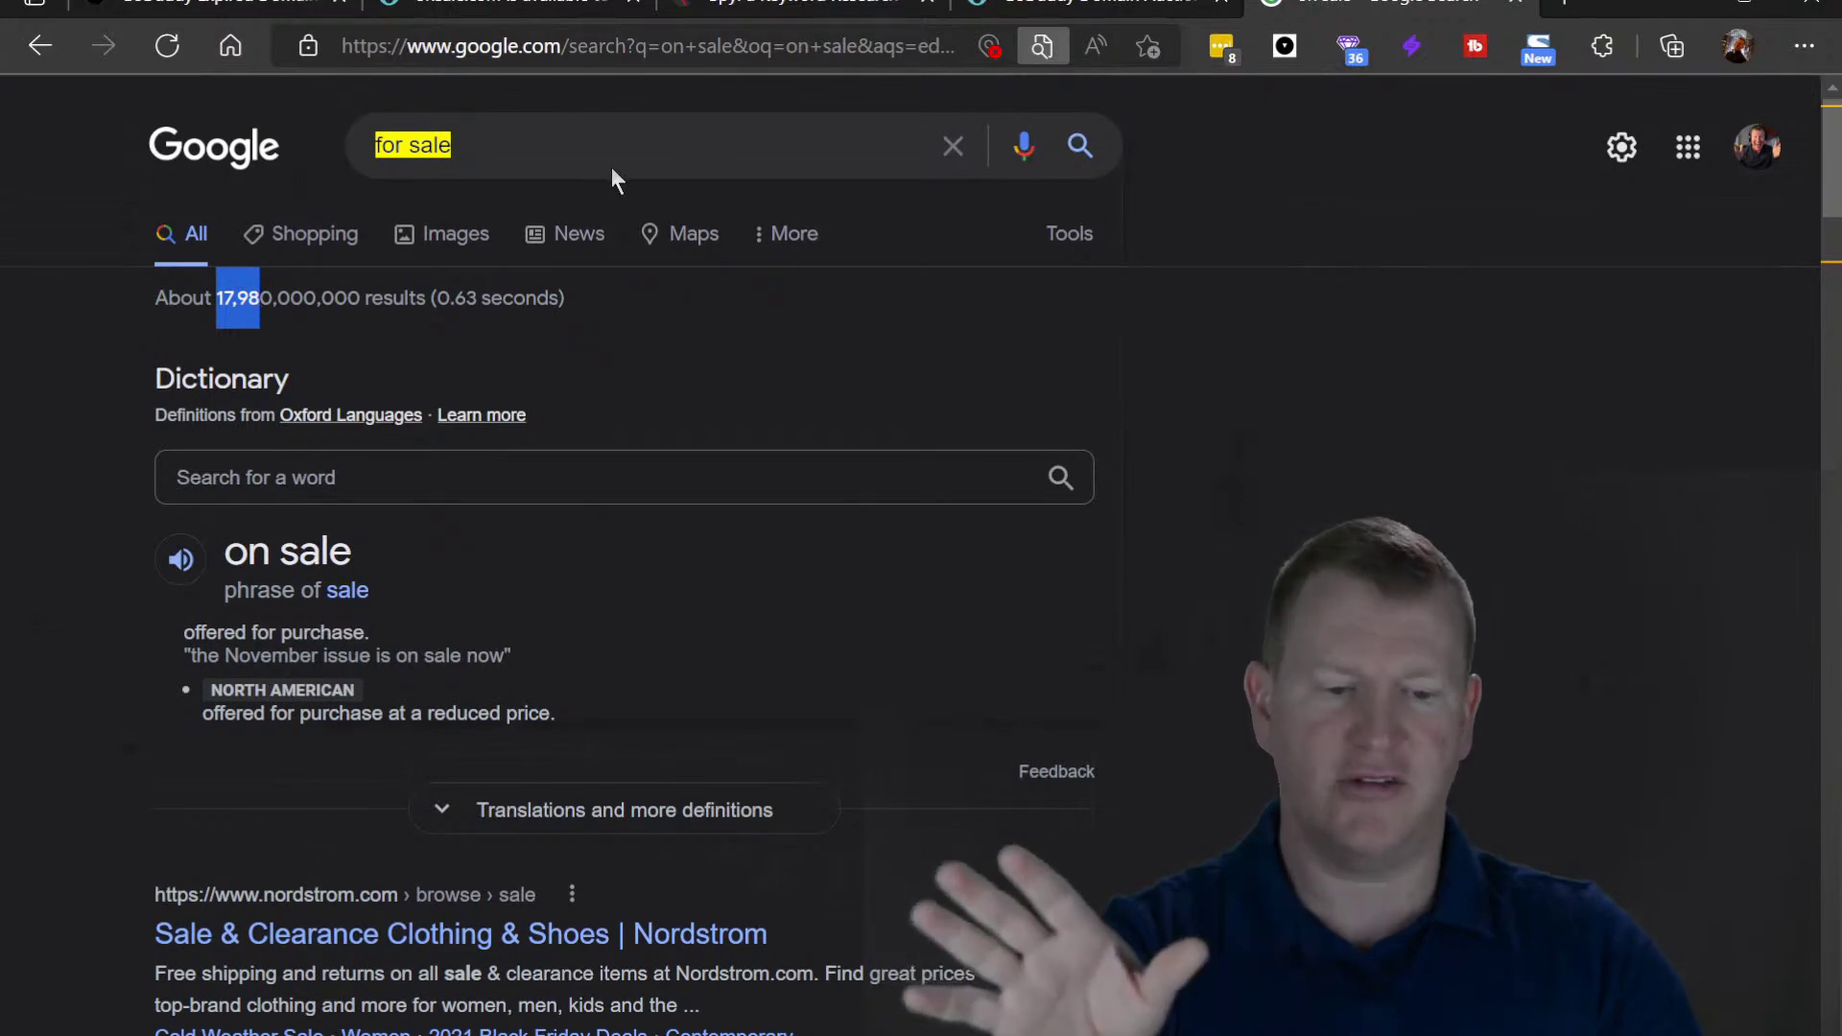
{"action": "left_click", "coordinate": [1073, 165]}
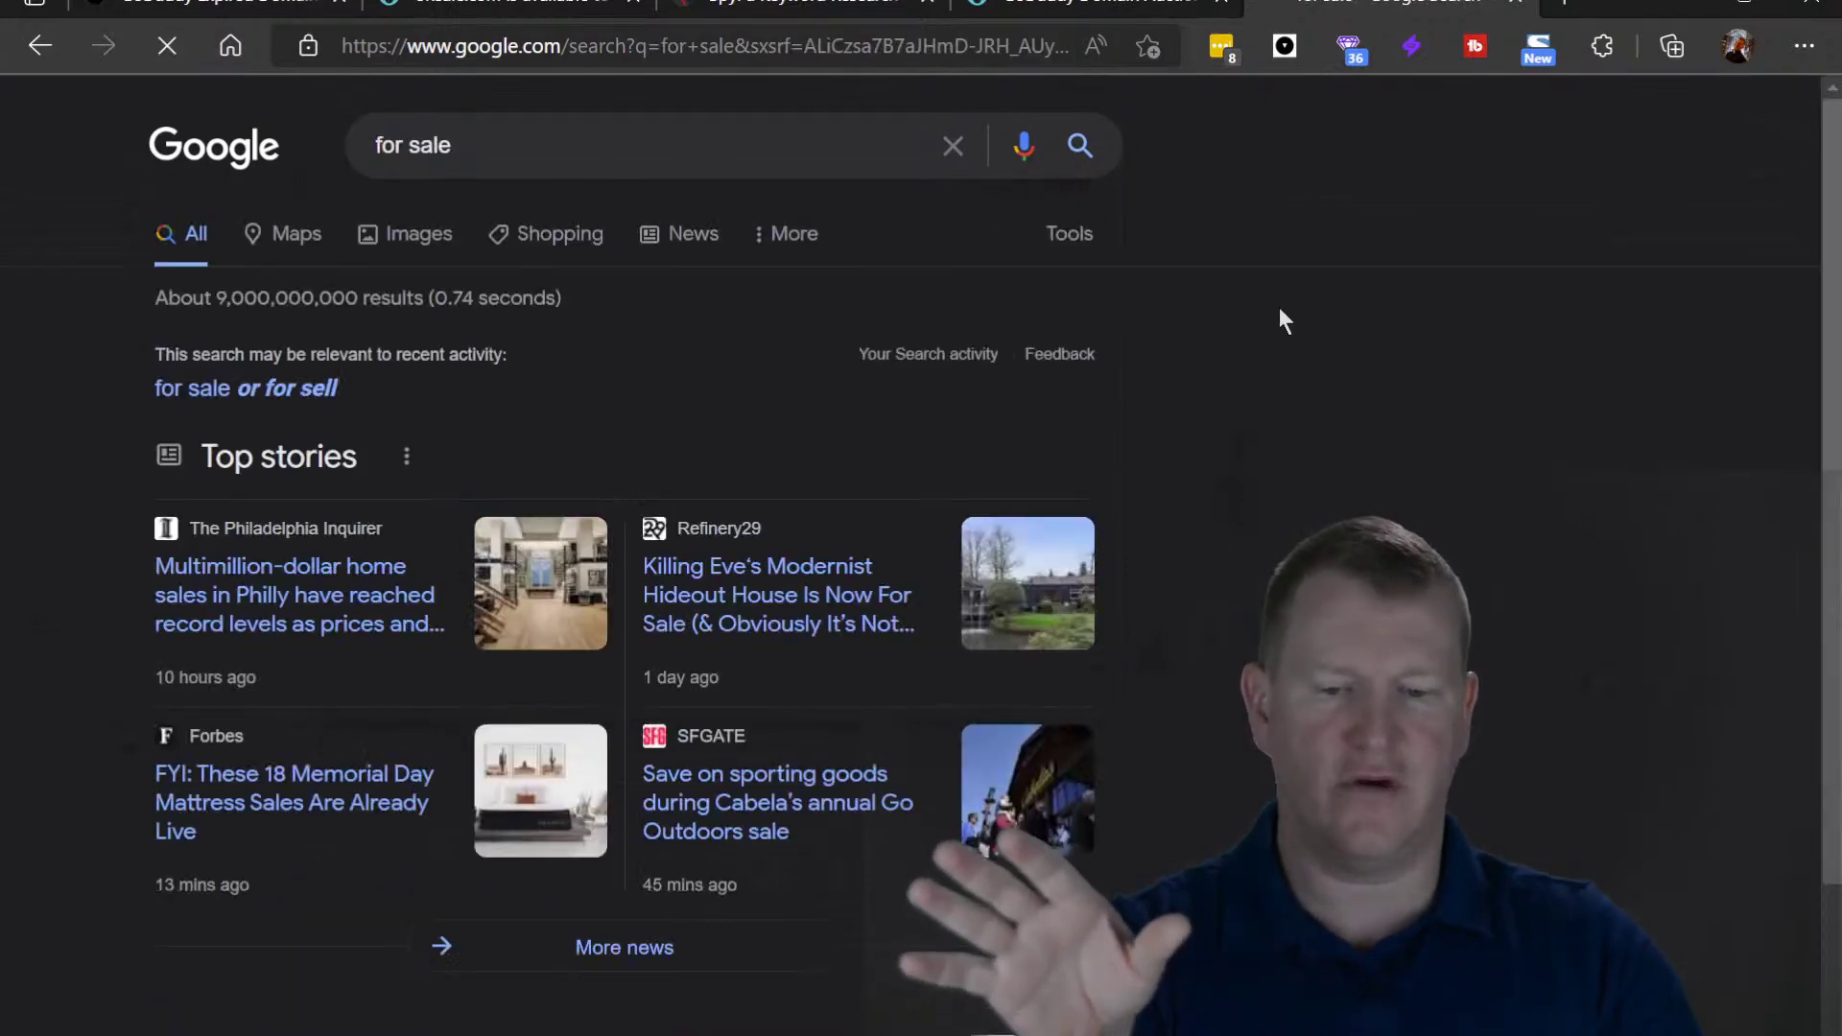
{"action": "left_click_drag", "start_coordinate": [360, 301], "coordinate": [216, 305]}
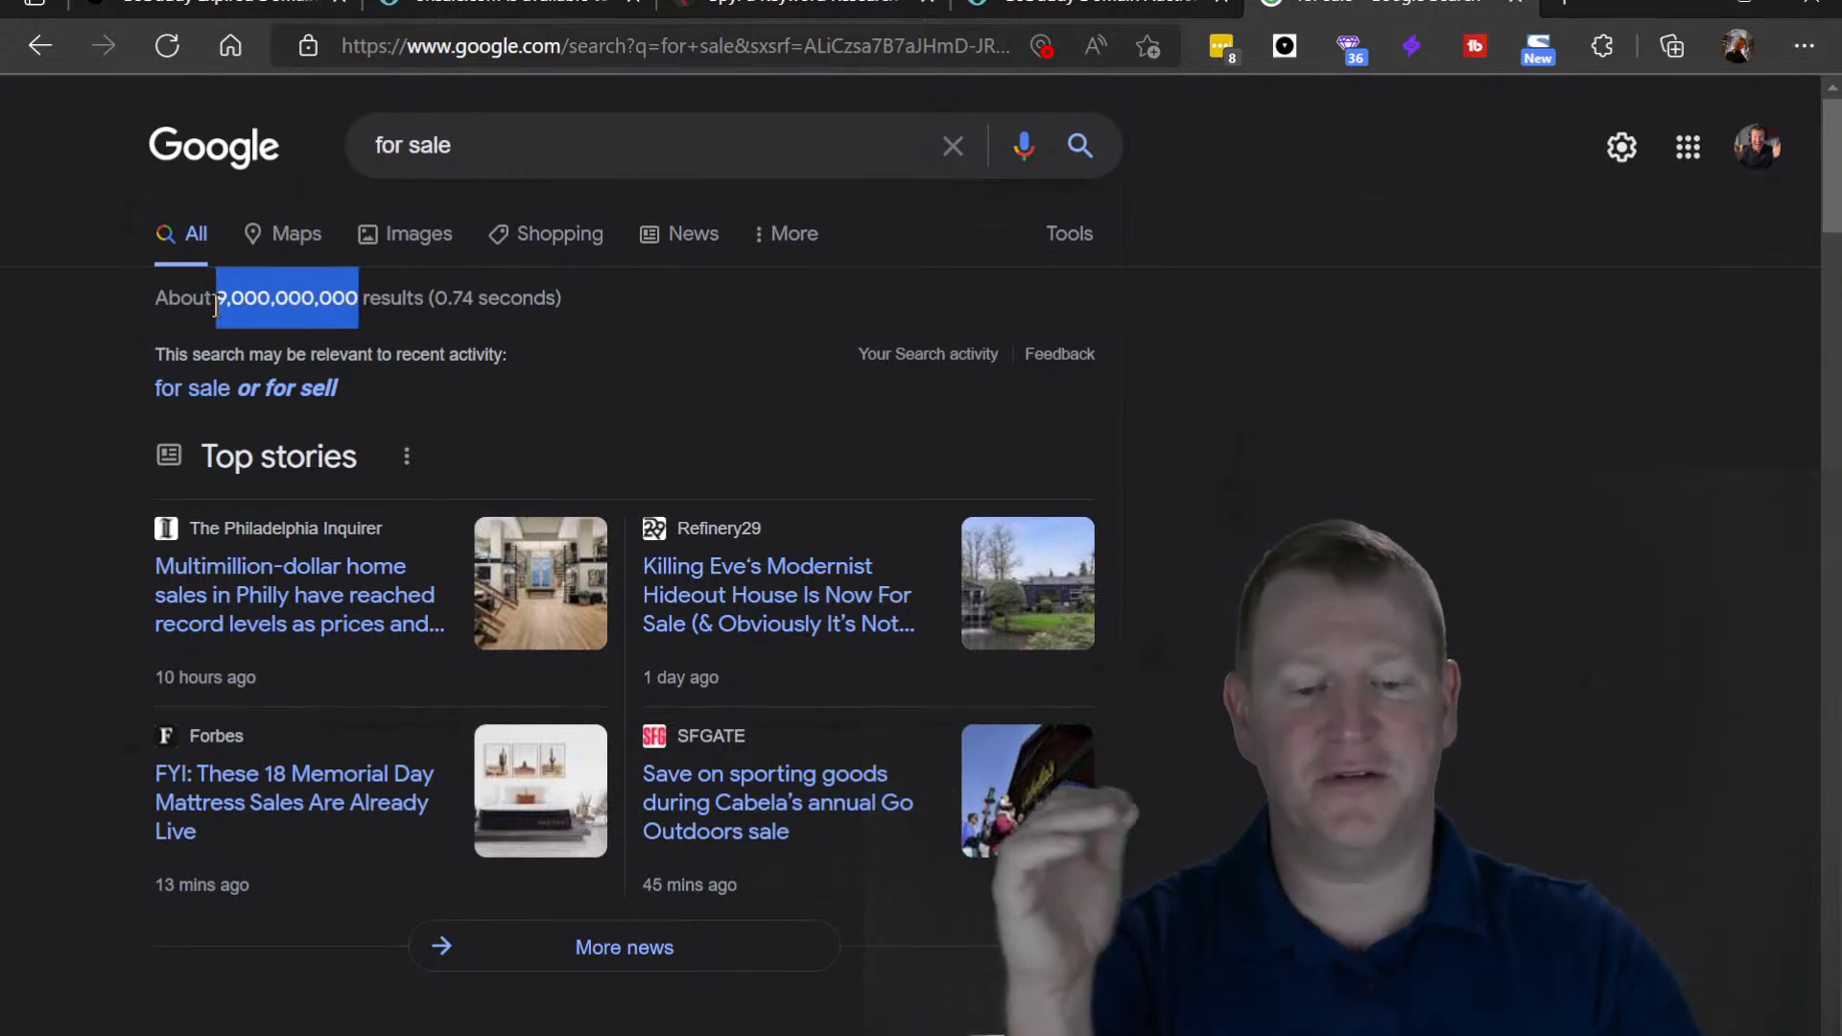
{"action": "left_click", "coordinate": [1445, 495]}
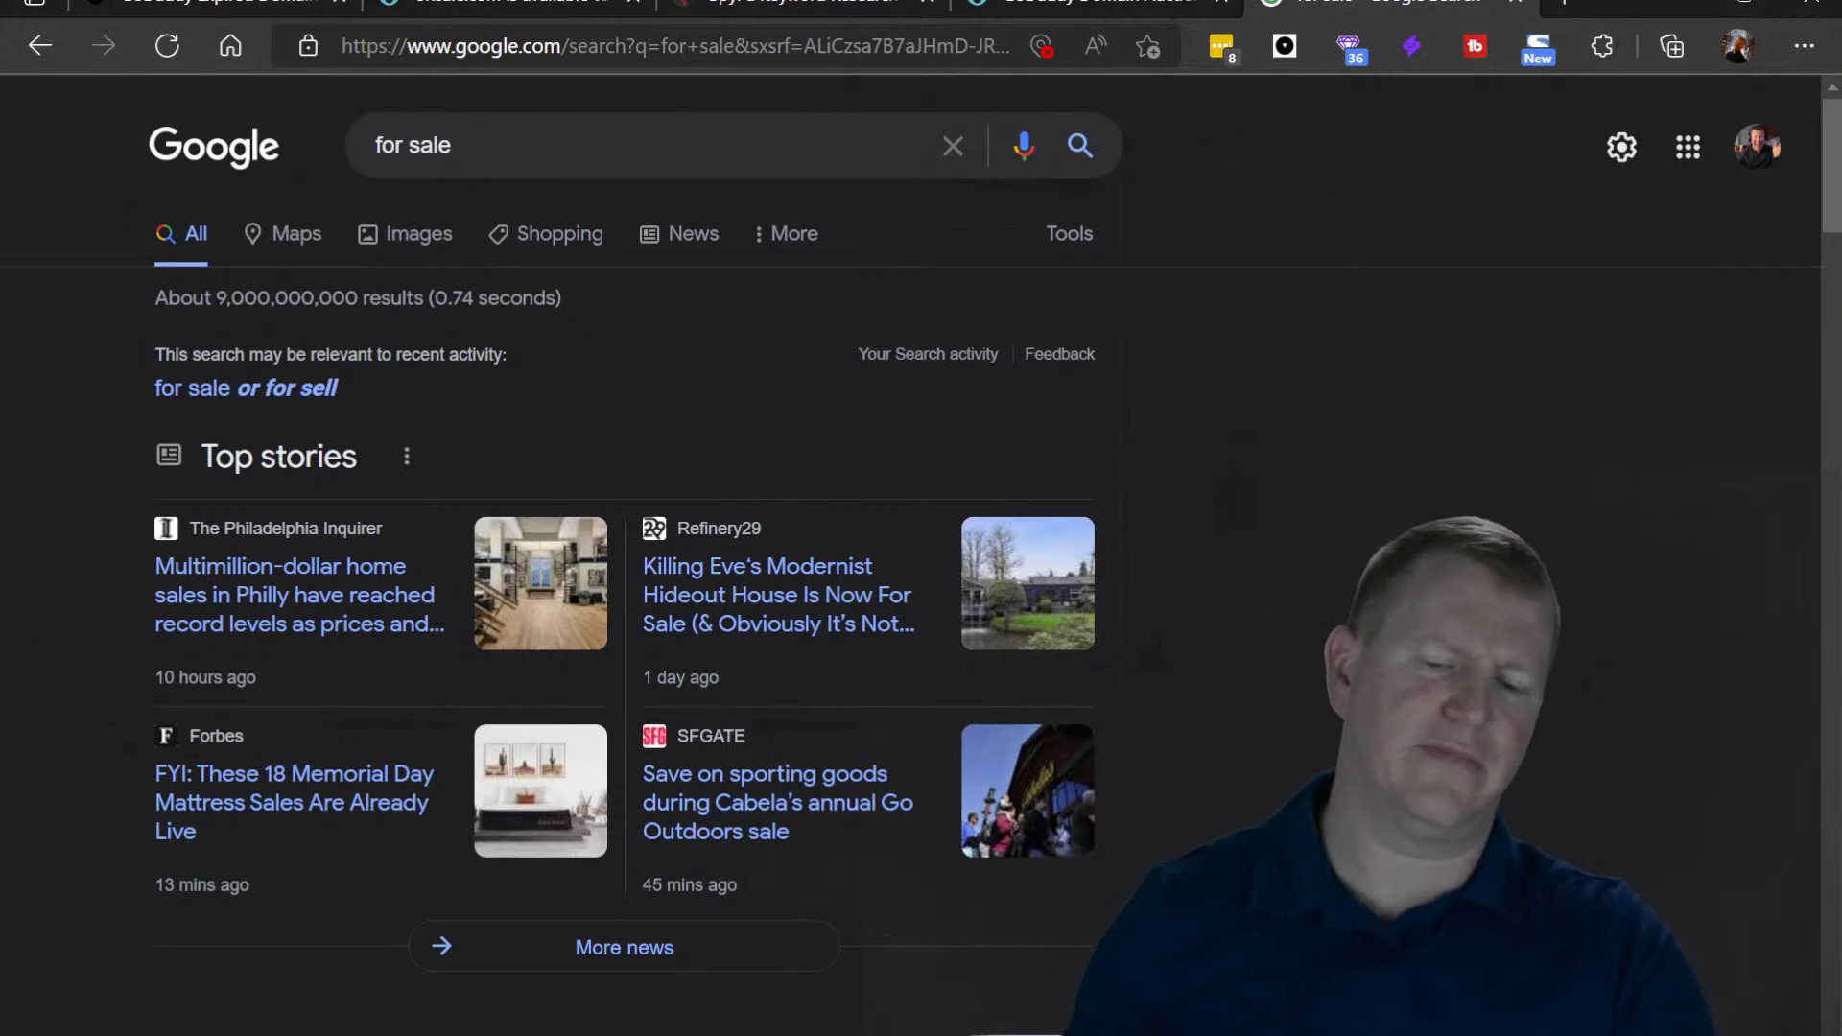
- Look through the "for sale" search results and close the Google tab
{"action": "scroll", "coordinate": [1506, 547], "scroll_direction": "down", "scroll_amount": 1}
{"action": "scroll", "coordinate": [1496, 543], "scroll_direction": "down", "scroll_amount": 7}
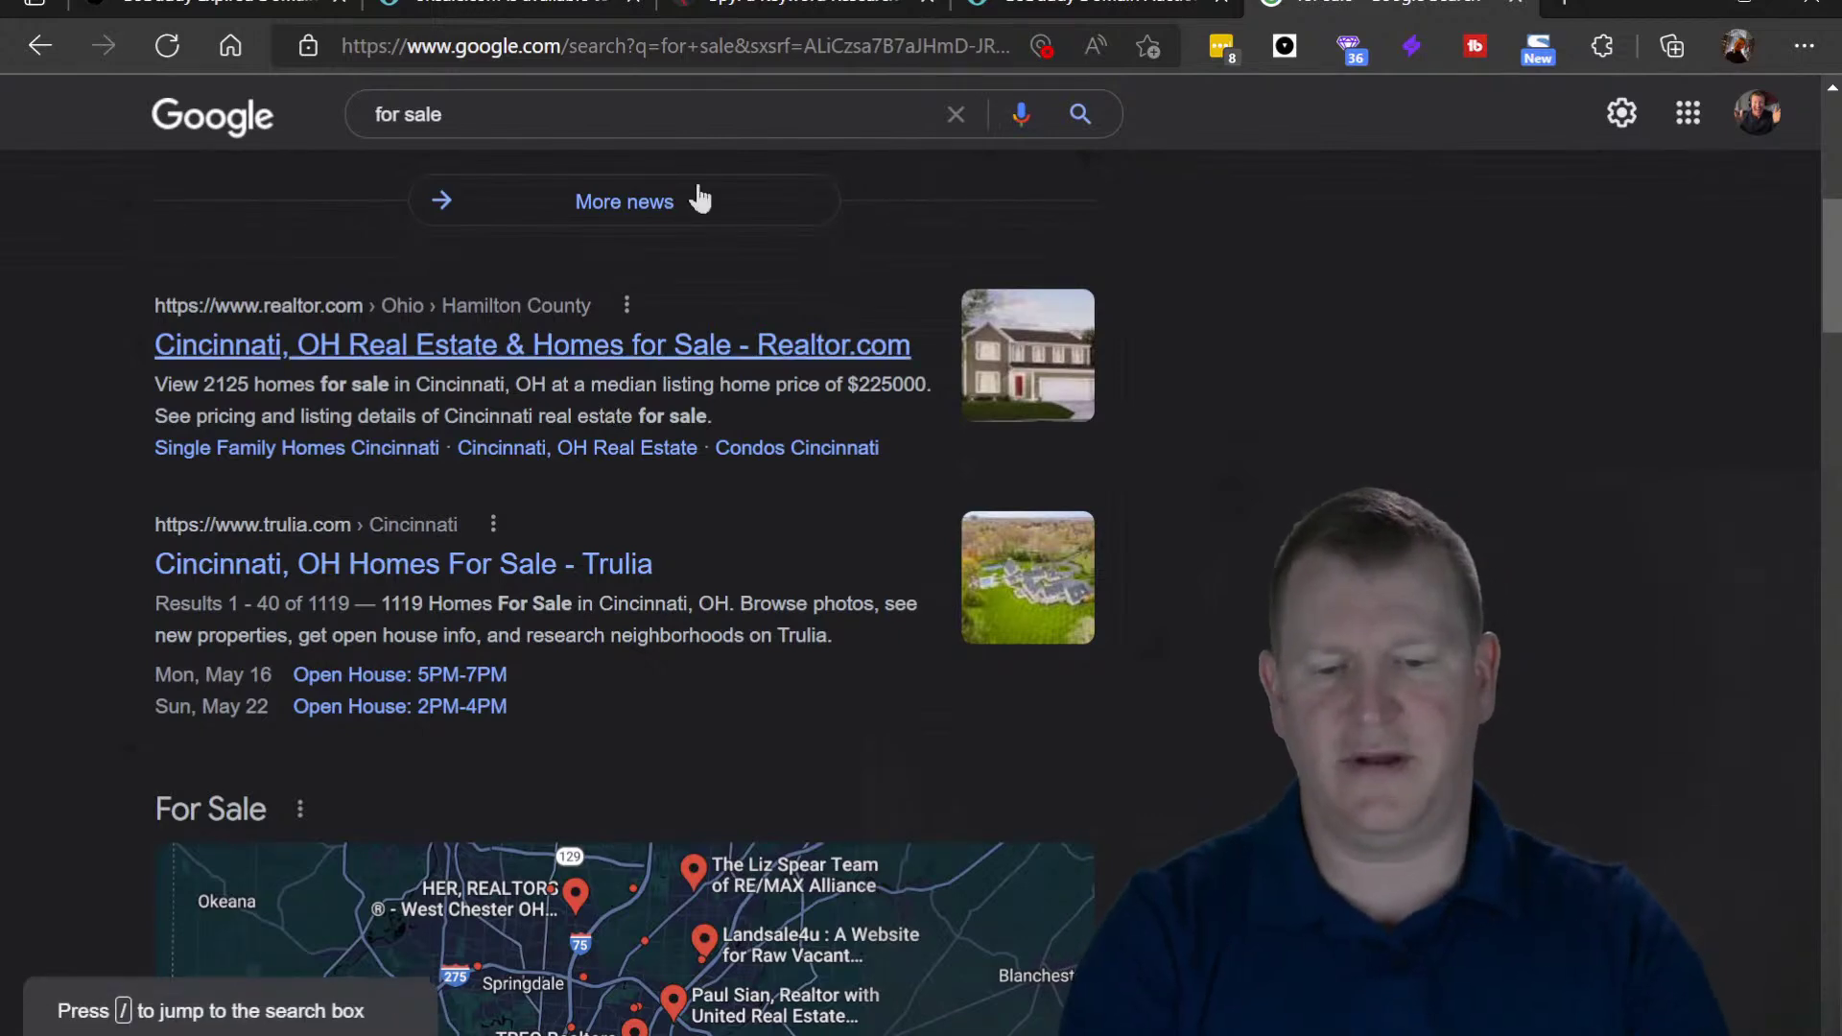
{"action": "left_click", "coordinate": [1516, 6]}
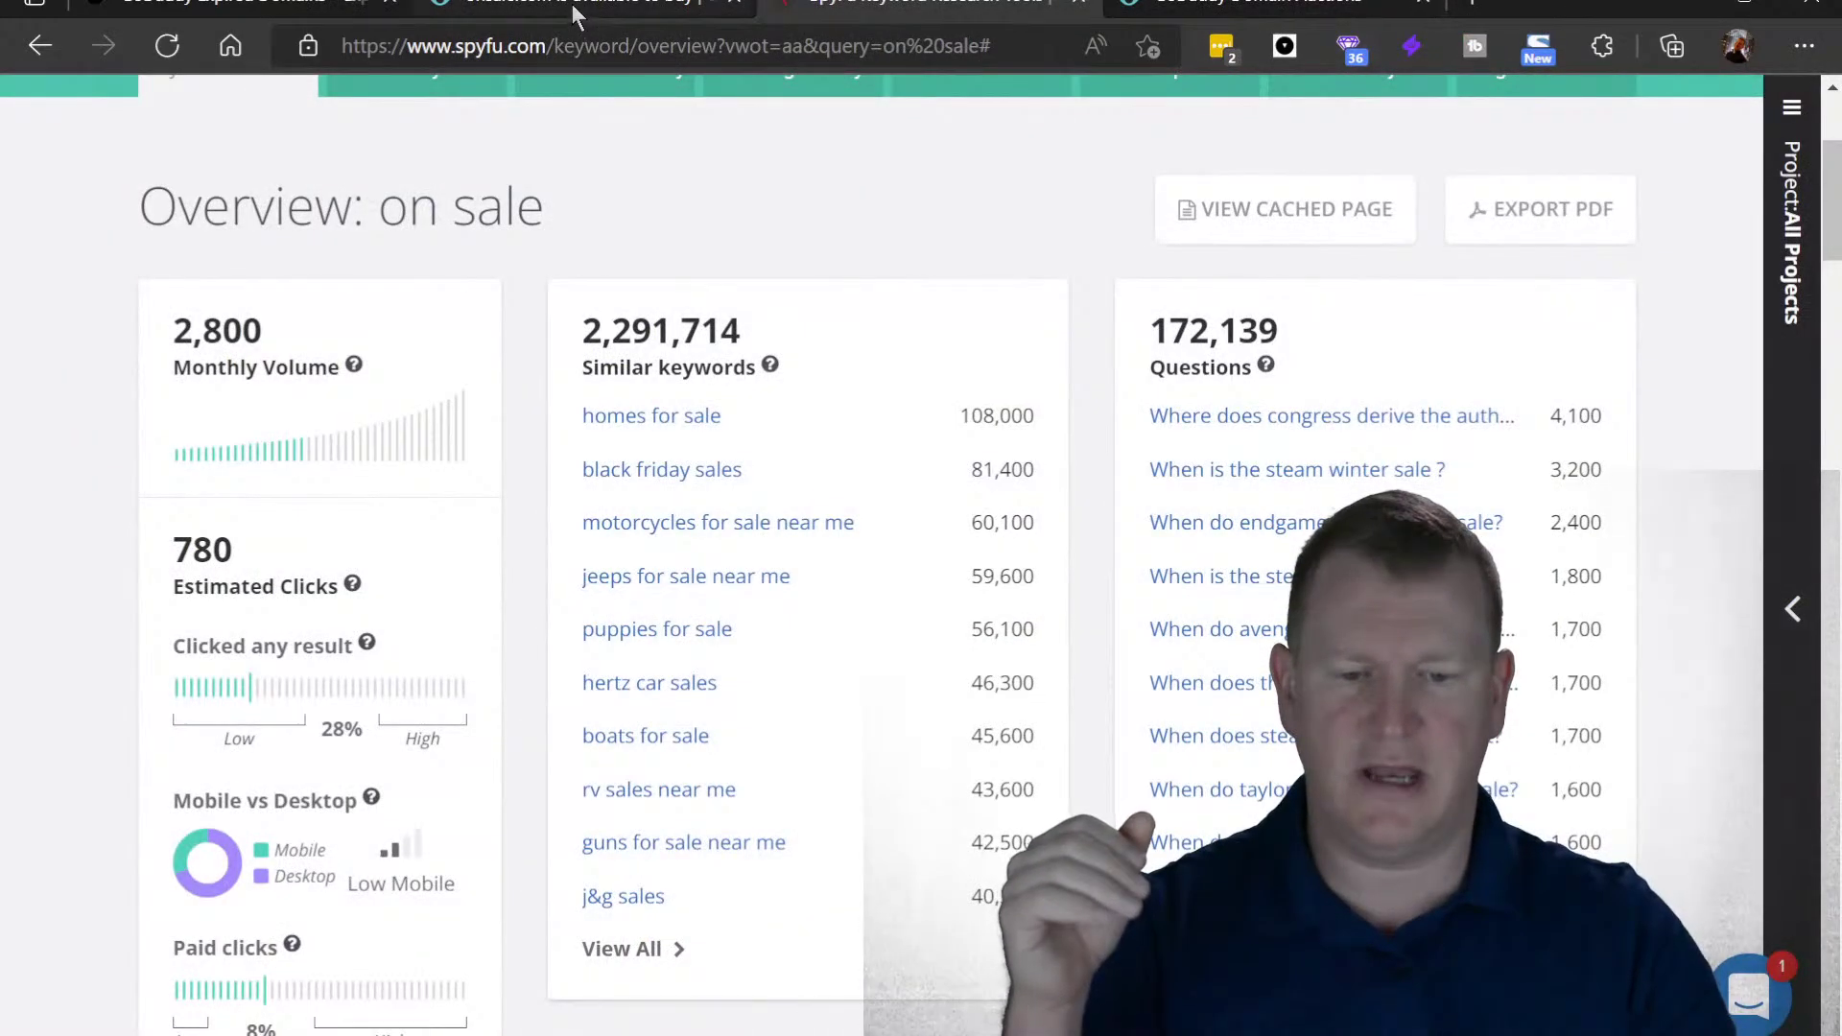
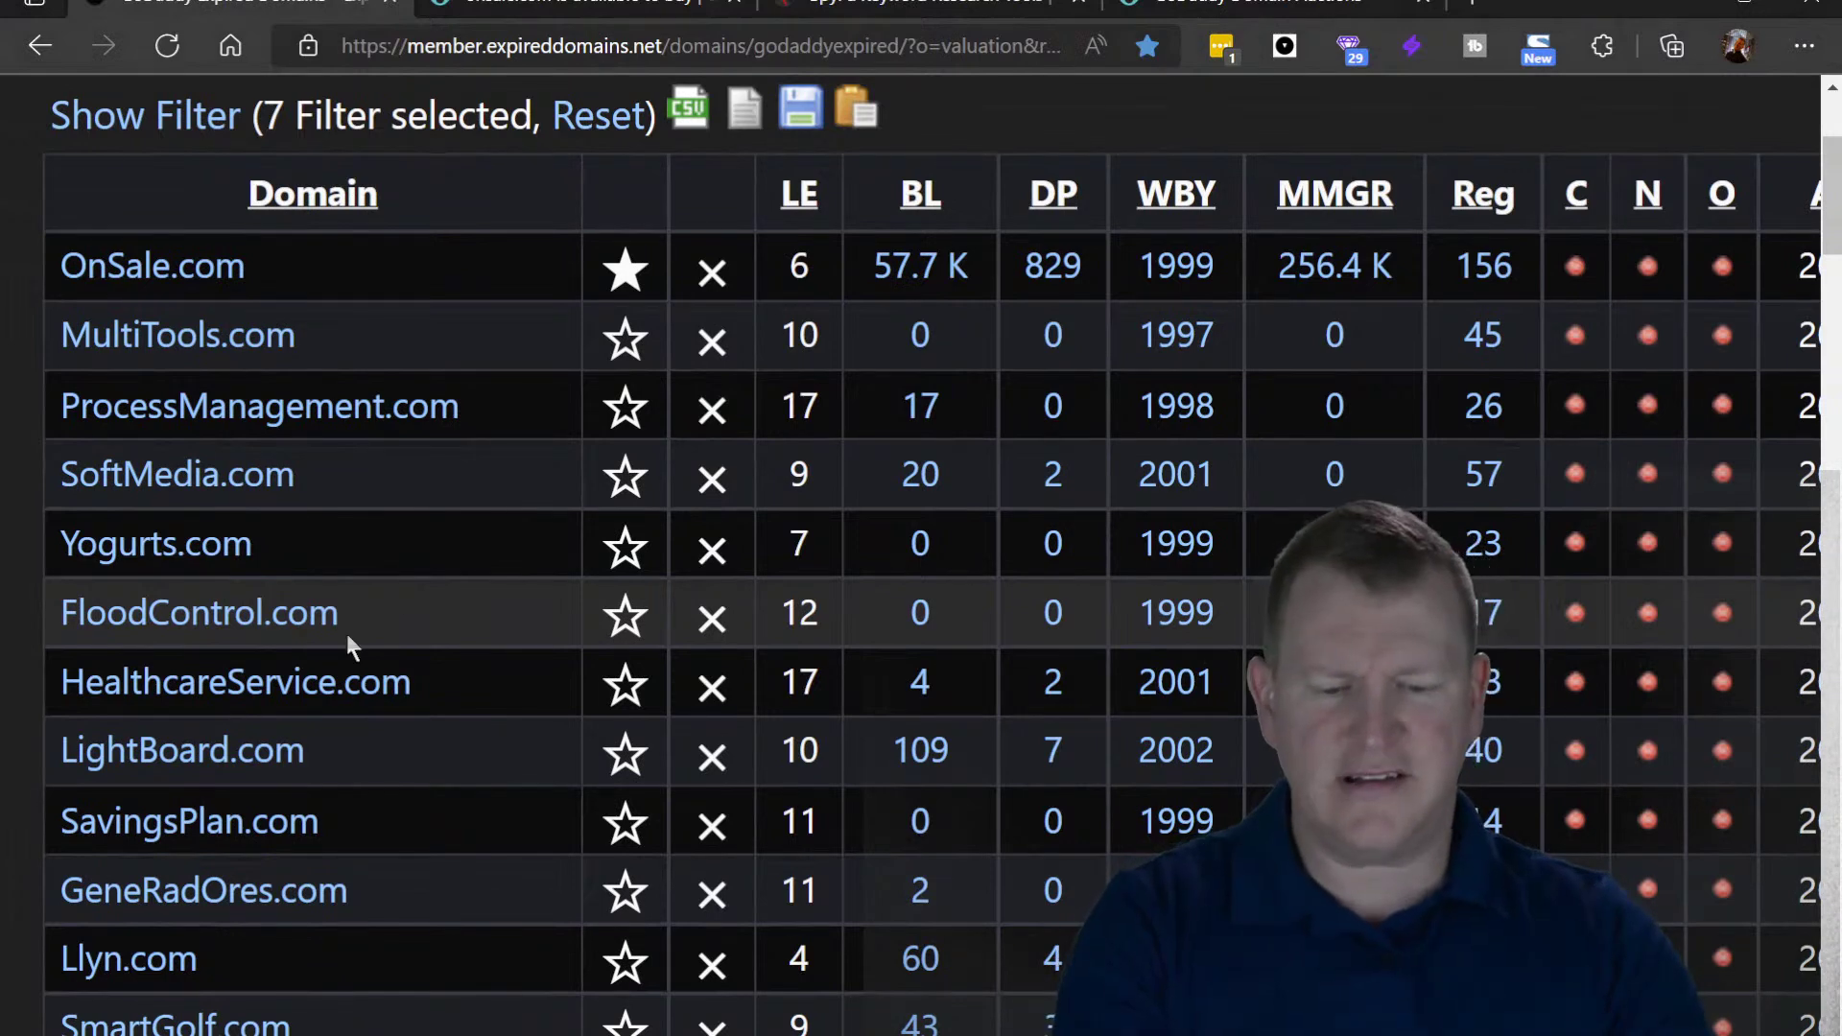
- Copy the domain name FloodControl.com from the expired domains list and open its GoDaddy auction listing
{"action": "left_click_drag", "start_coordinate": [343, 622], "coordinate": [68, 619]}
{"action": "key", "text": "ctrl+c"}
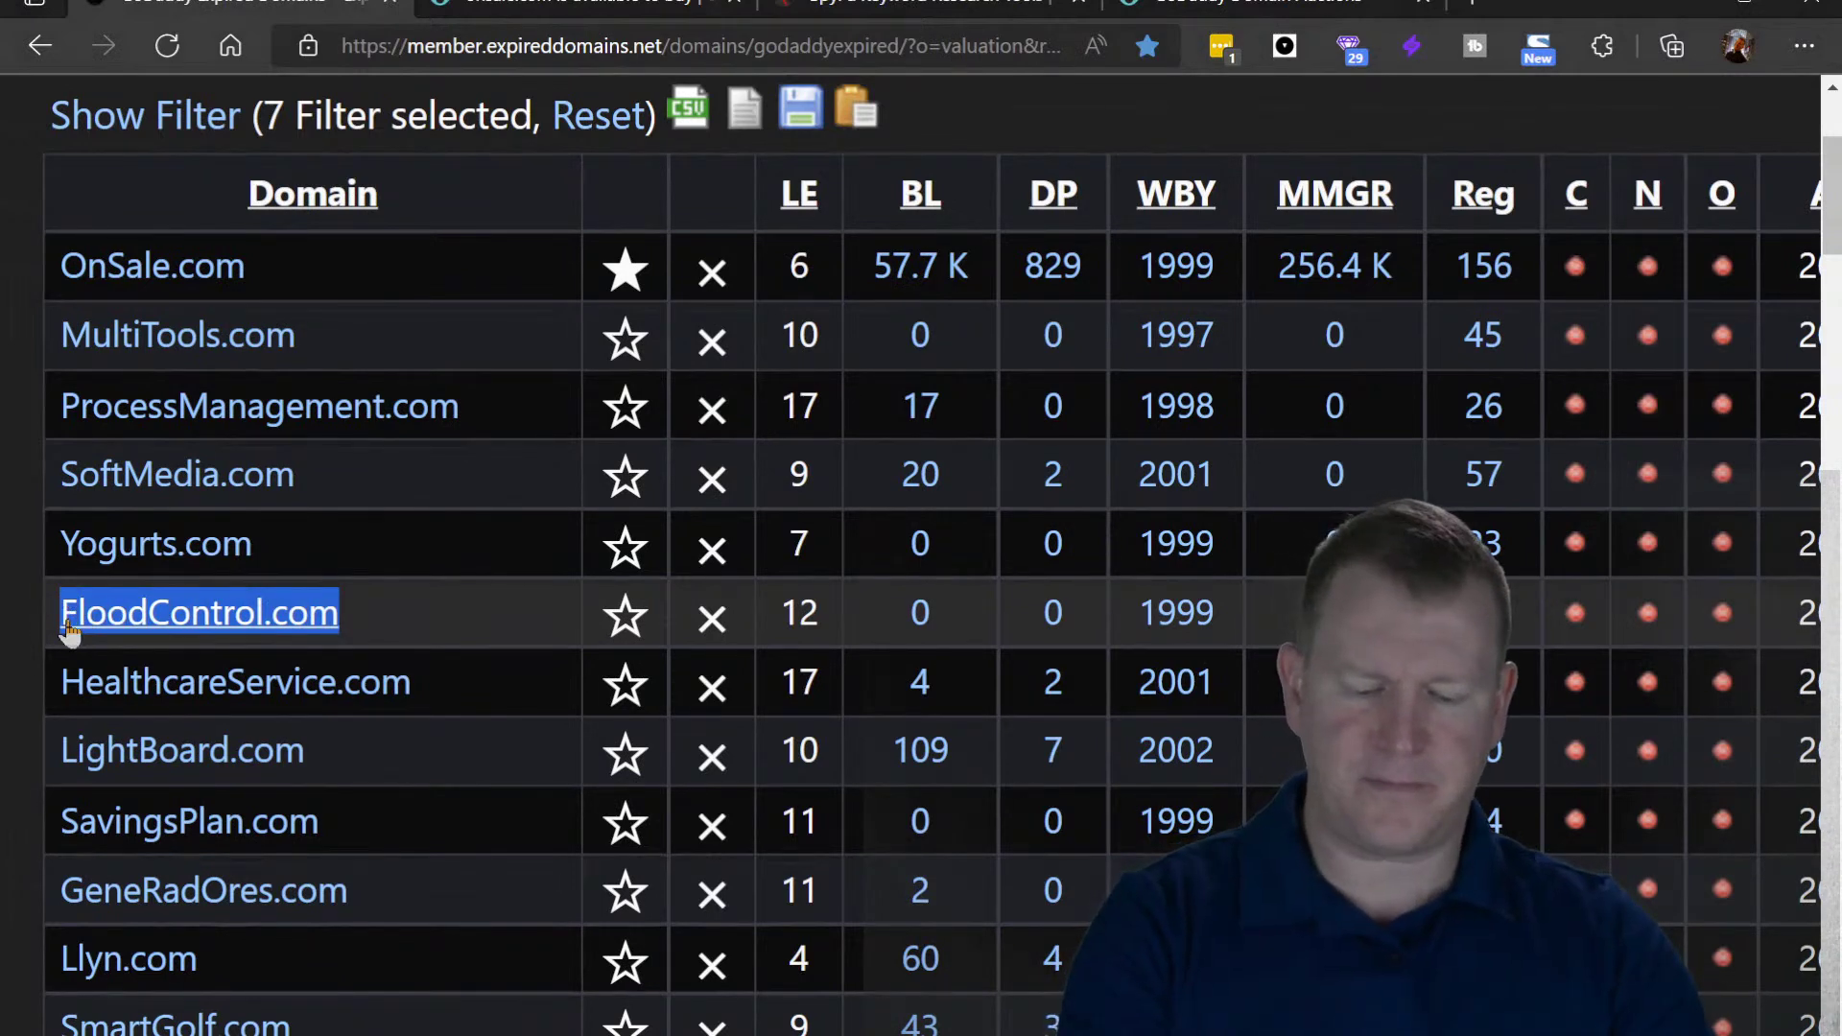
{"action": "left_click", "coordinate": [72, 625]}
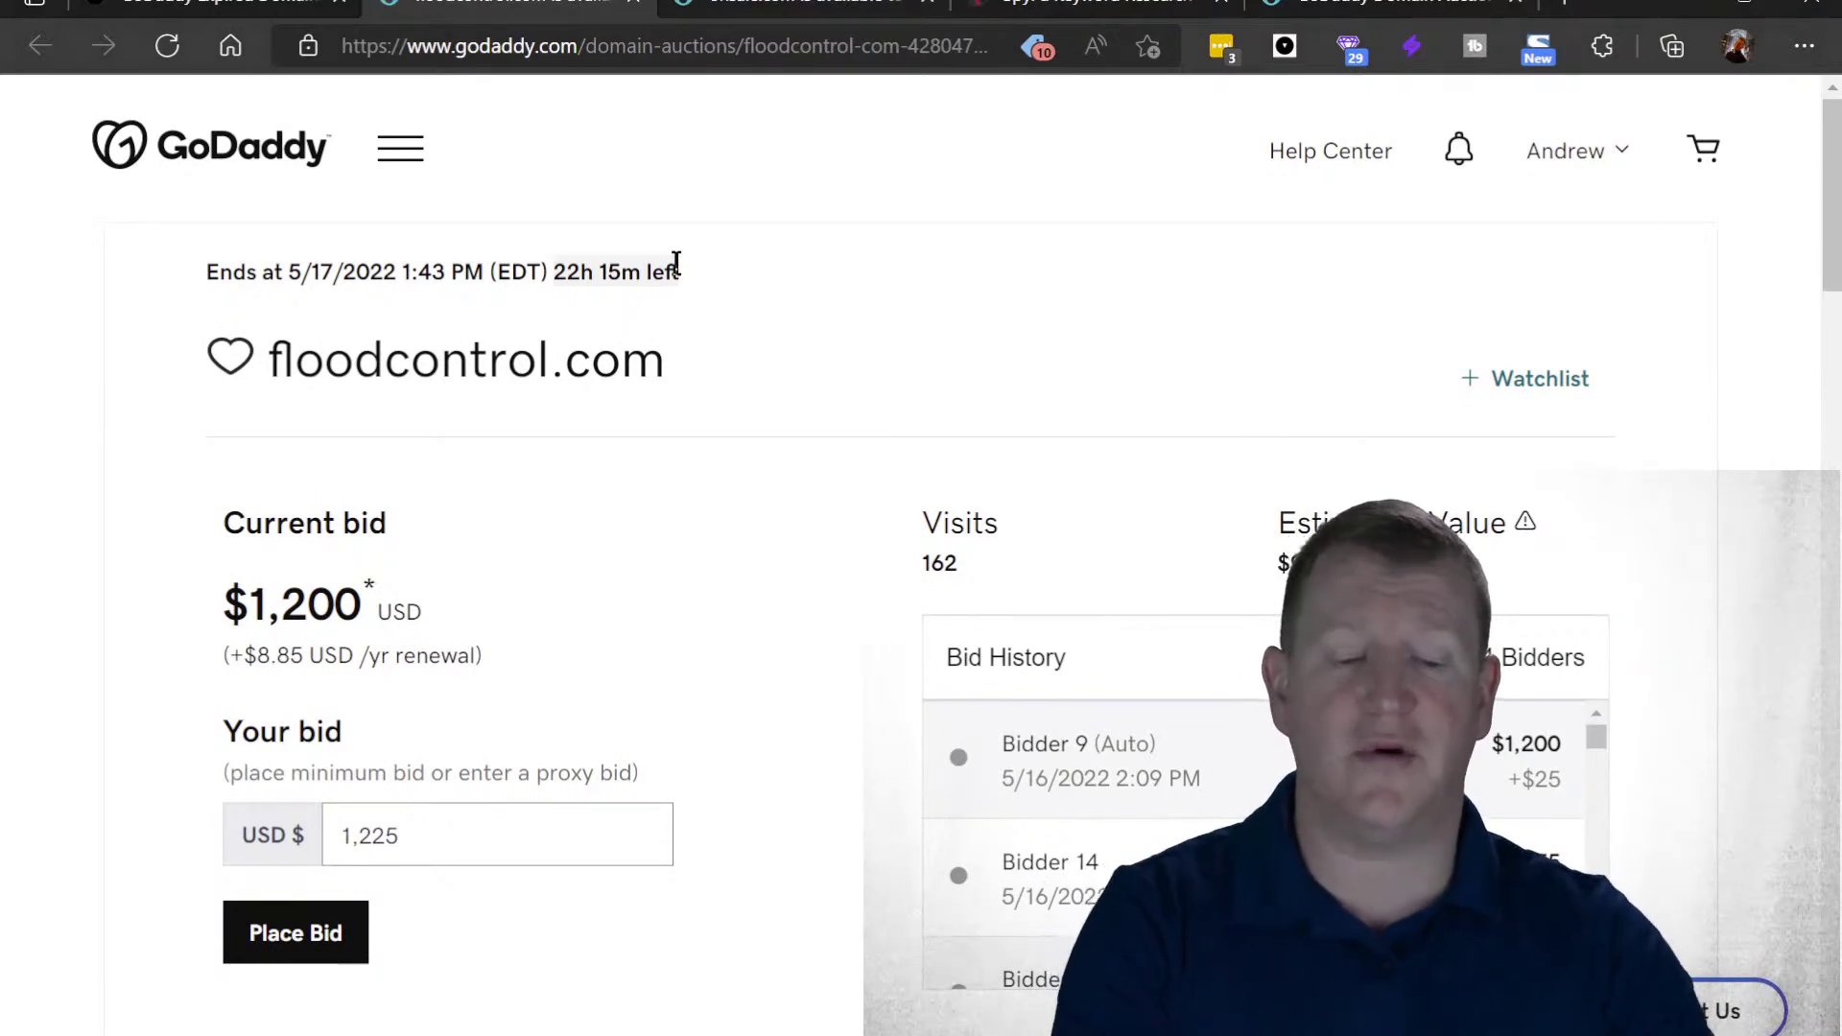
- Switch back to SpyFu and try to look up the keyword "Flood Control" in its keyword research
{"action": "left_click", "coordinate": [798, 10]}
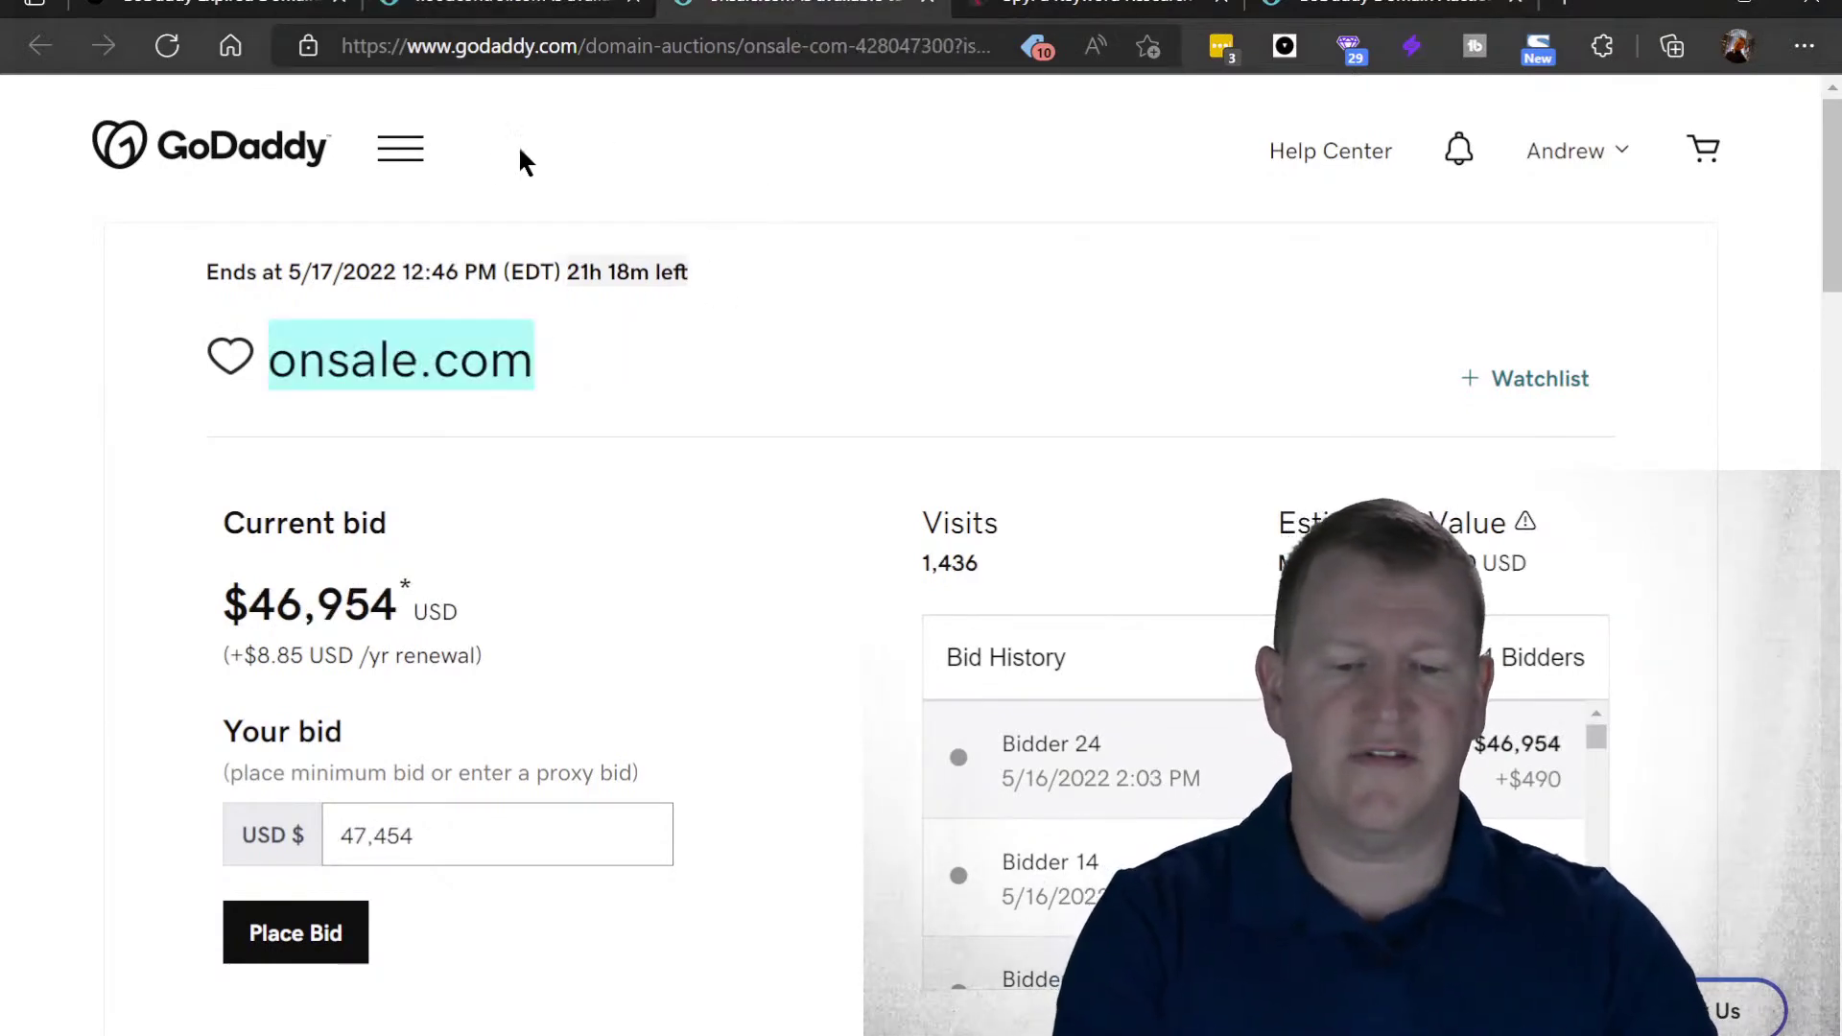
{"action": "left_click", "coordinate": [1072, 5]}
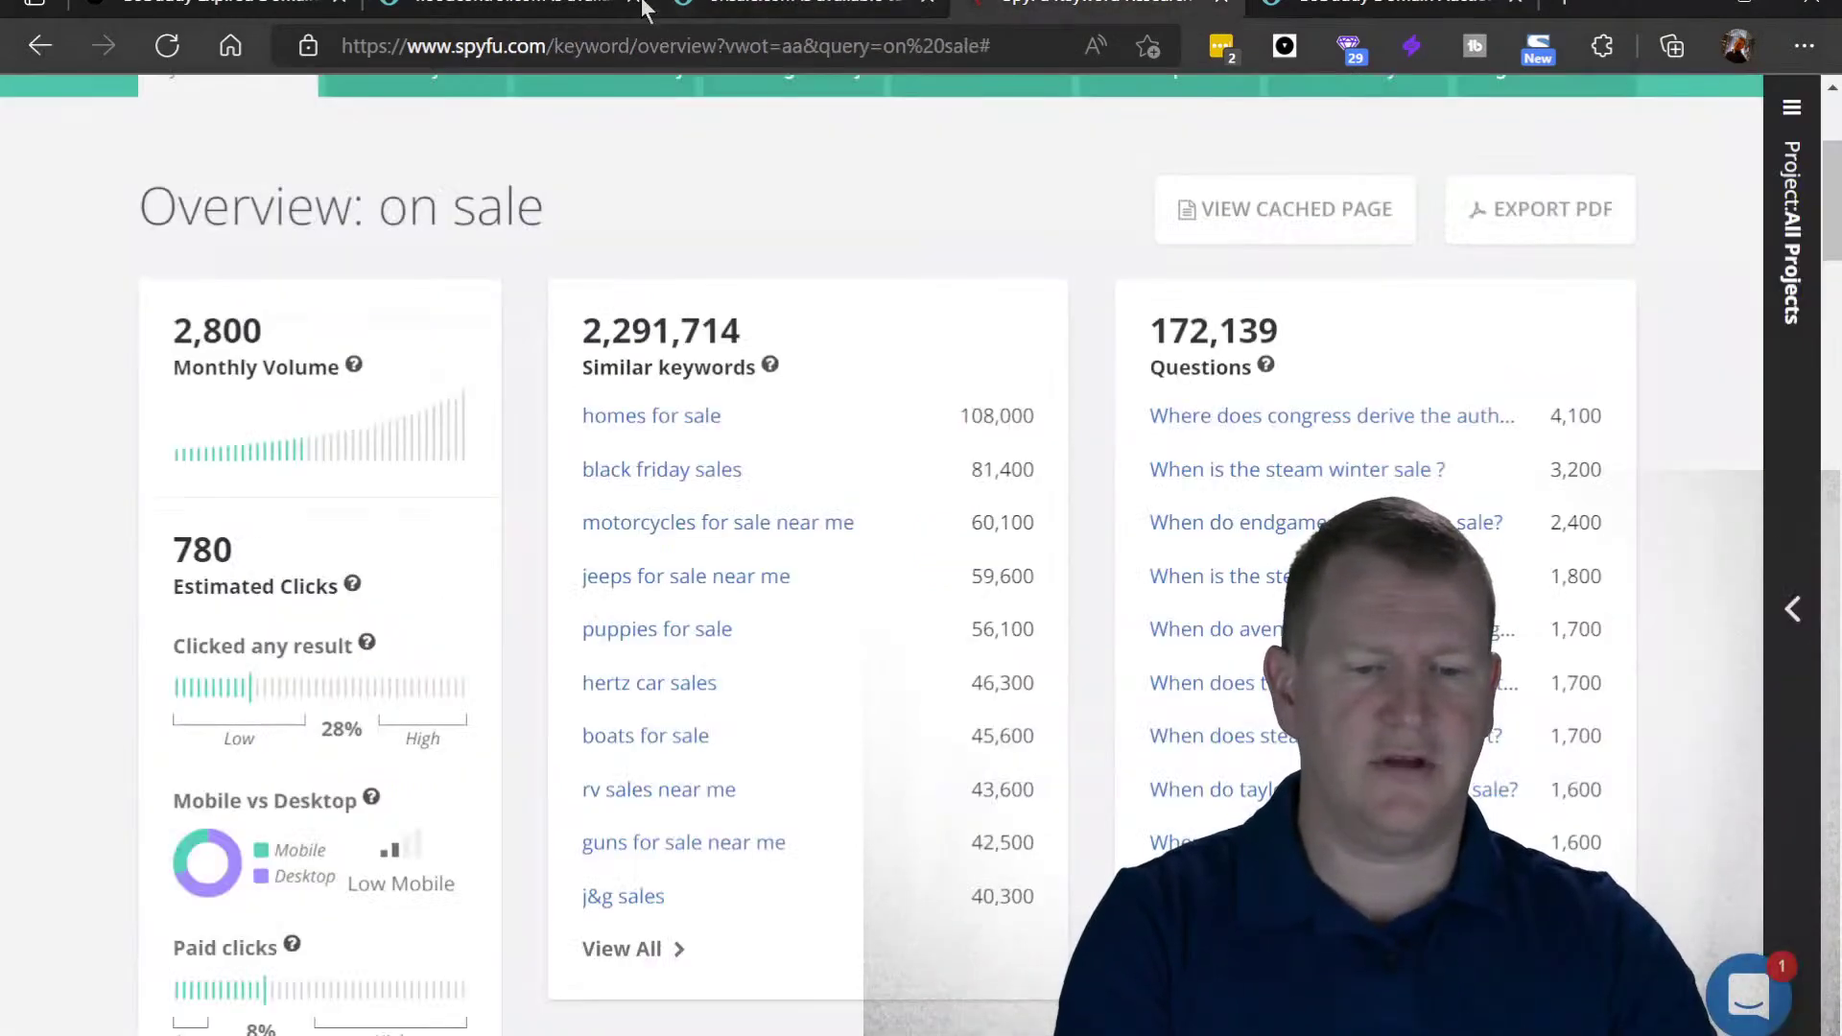
{"action": "left_click", "coordinate": [502, 10]}
{"action": "left_click", "coordinate": [1148, 9]}
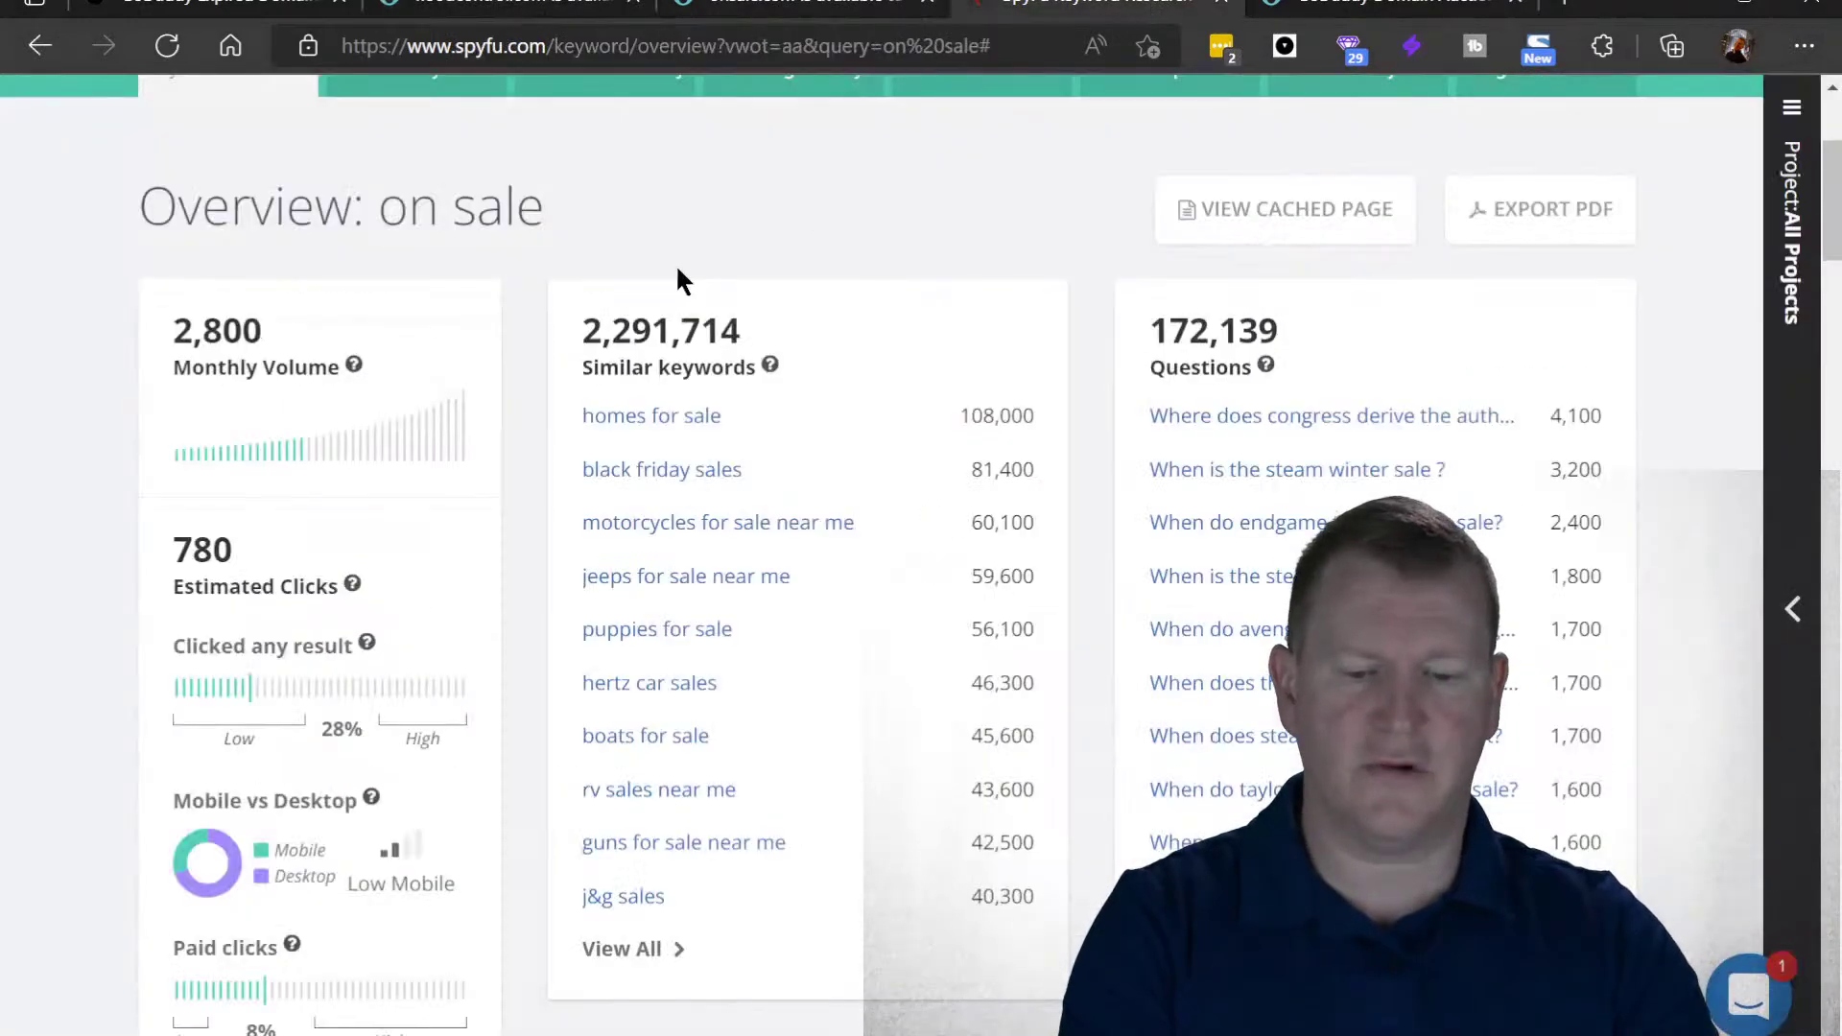
{"action": "scroll", "coordinate": [575, 226], "scroll_direction": "up", "scroll_amount": 3}
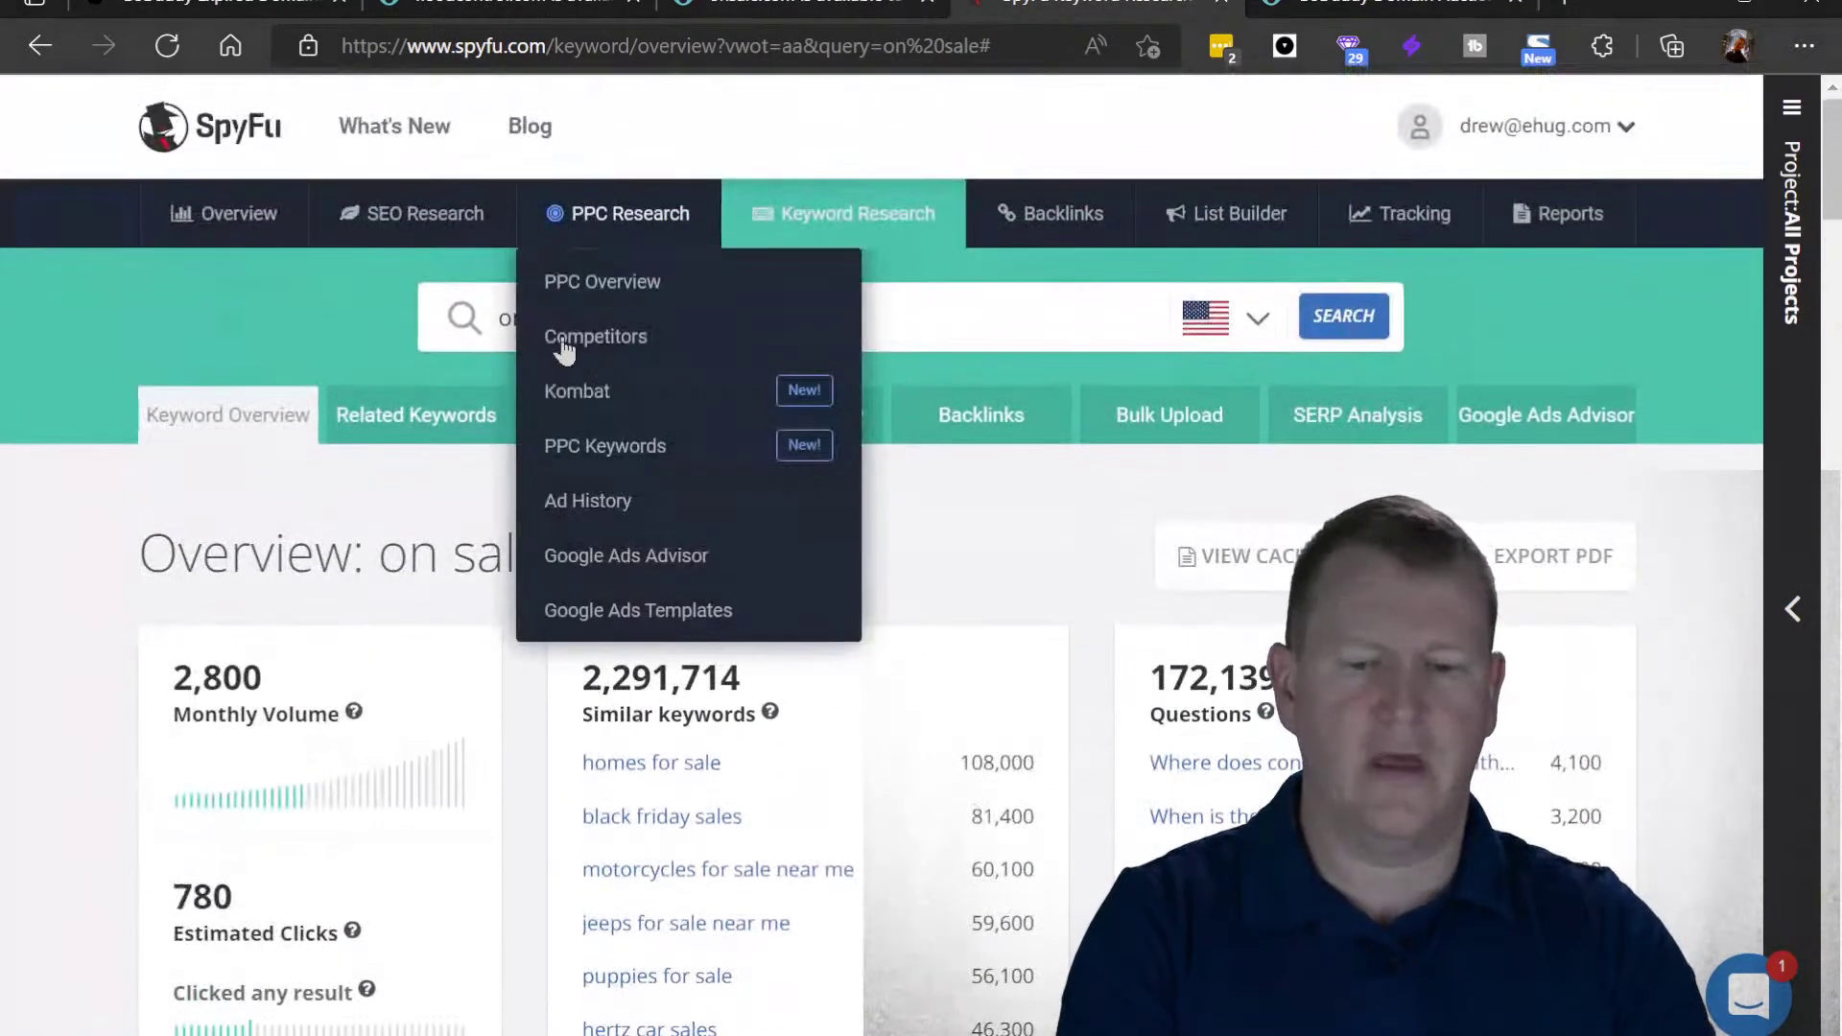
{"action": "left_click", "coordinate": [991, 317]}
{"action": "key", "text": "ctrl+shift+Left"}
{"action": "key", "text": "ctrl+shift+Left"}
{"action": "type", "text": "FloodControl.com"}
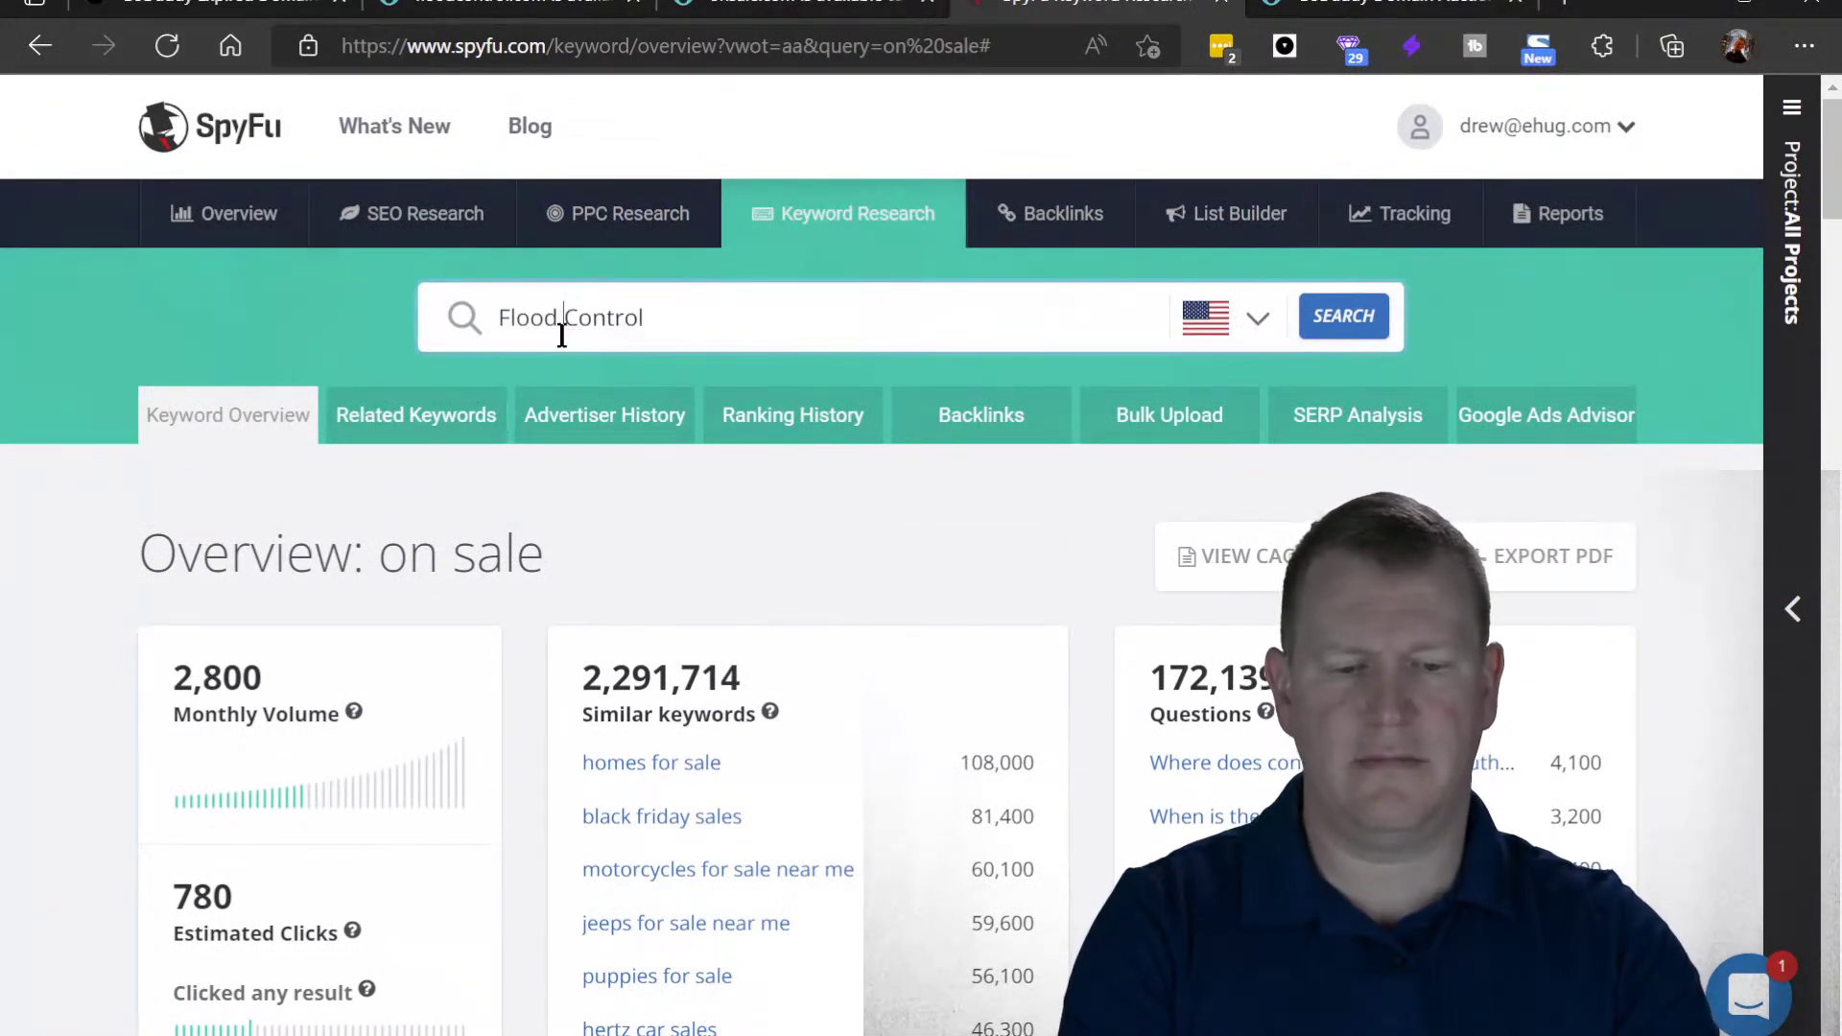
{"action": "key", "text": "Return"}
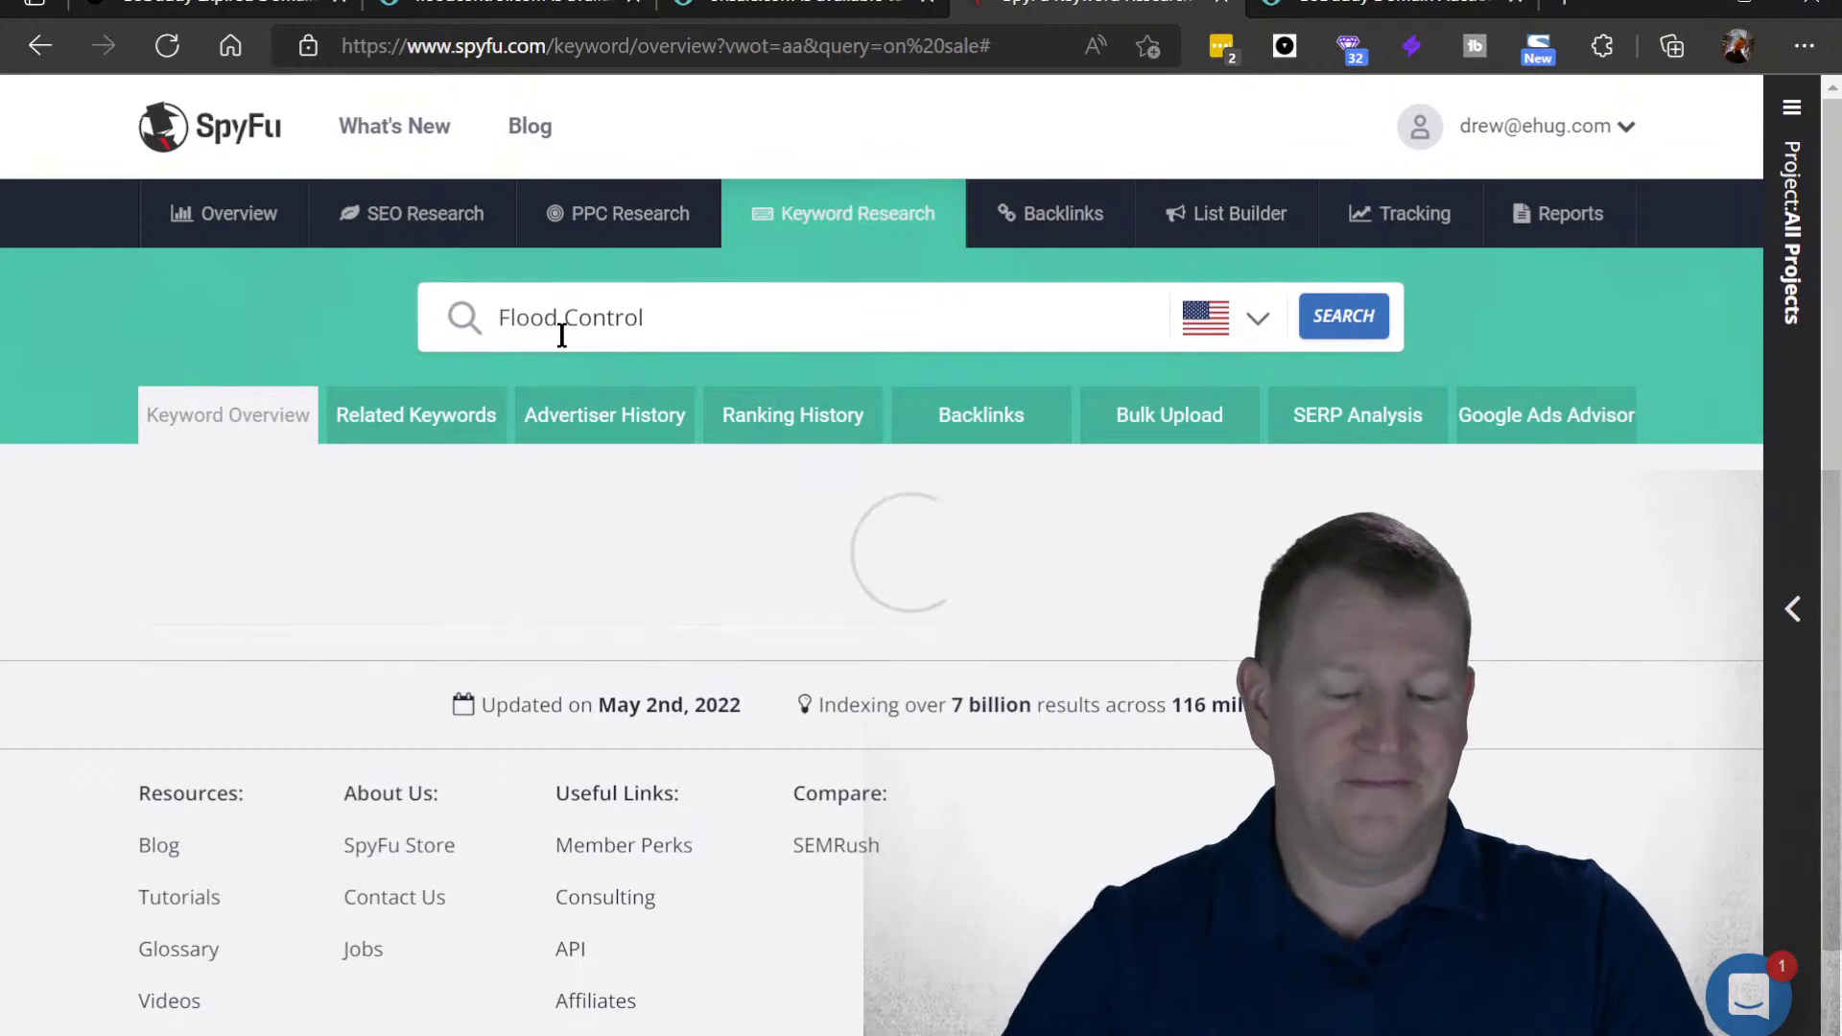
{"action": "left_click", "coordinate": [1381, 321]}
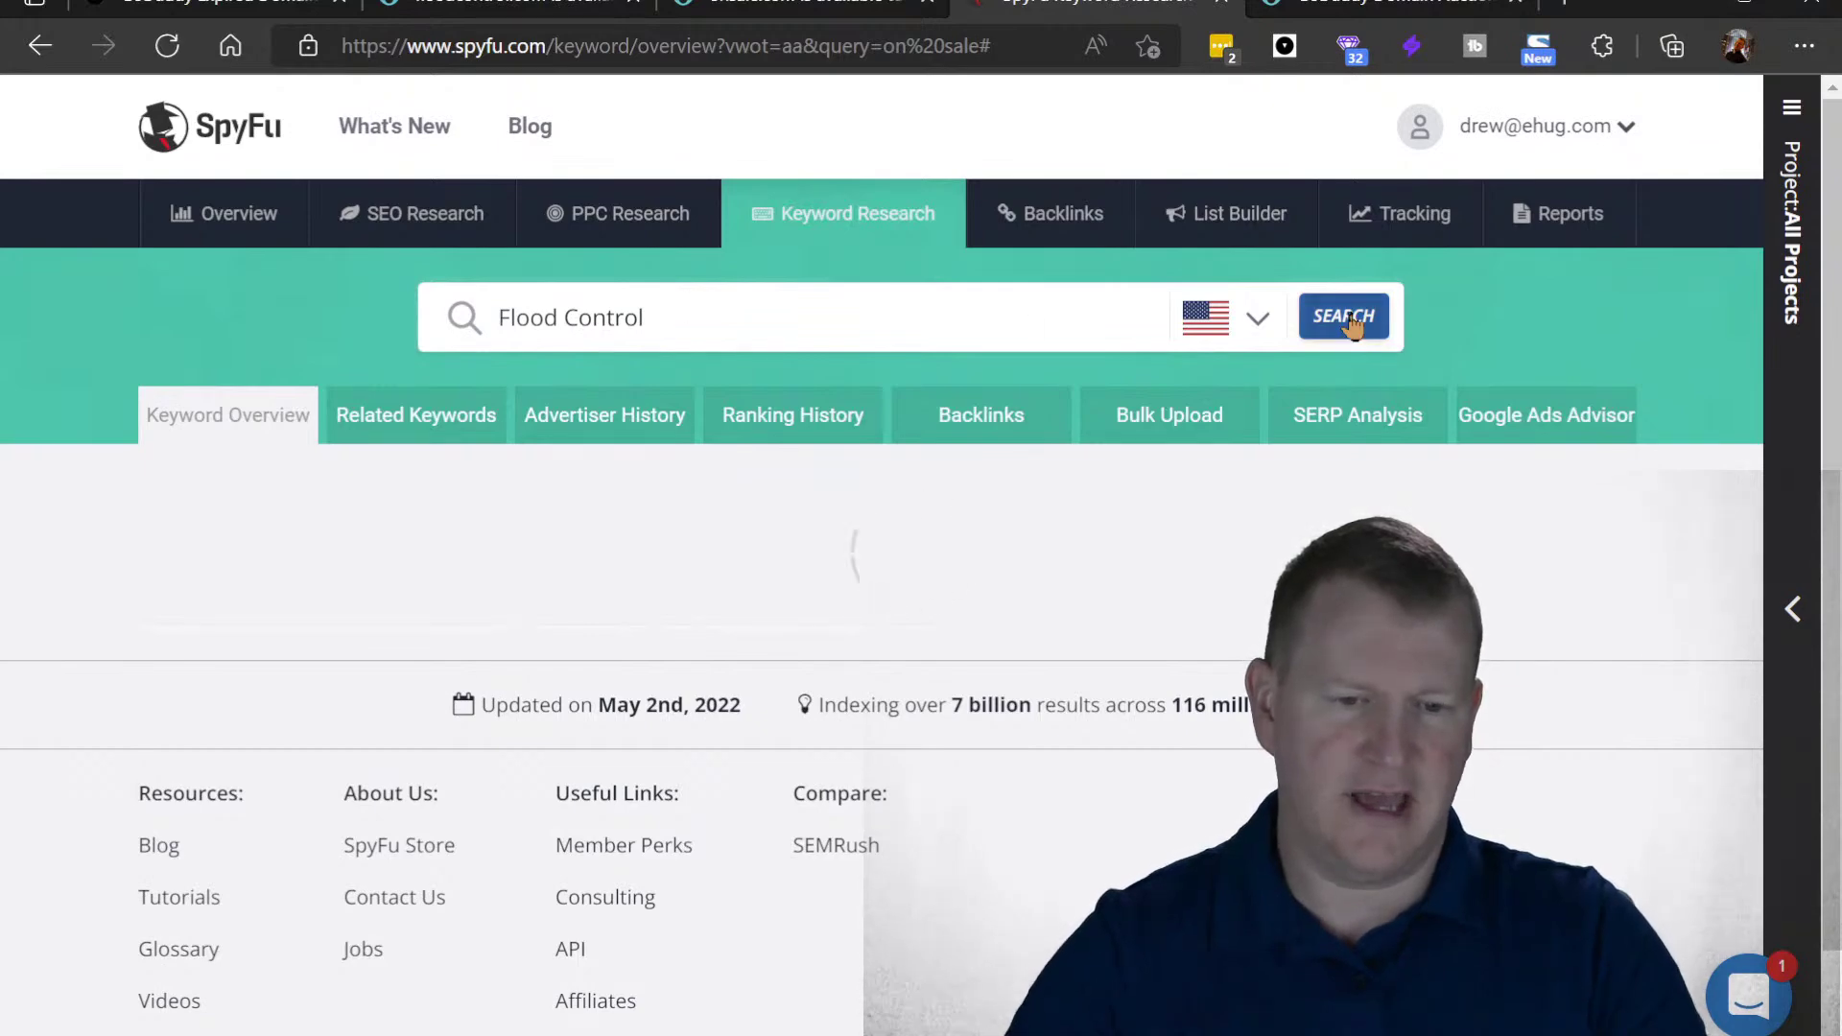
- Reload the SpyFu keyword page, and go to the spyfu.com home page instead
{"action": "left_click", "coordinate": [792, 45]}
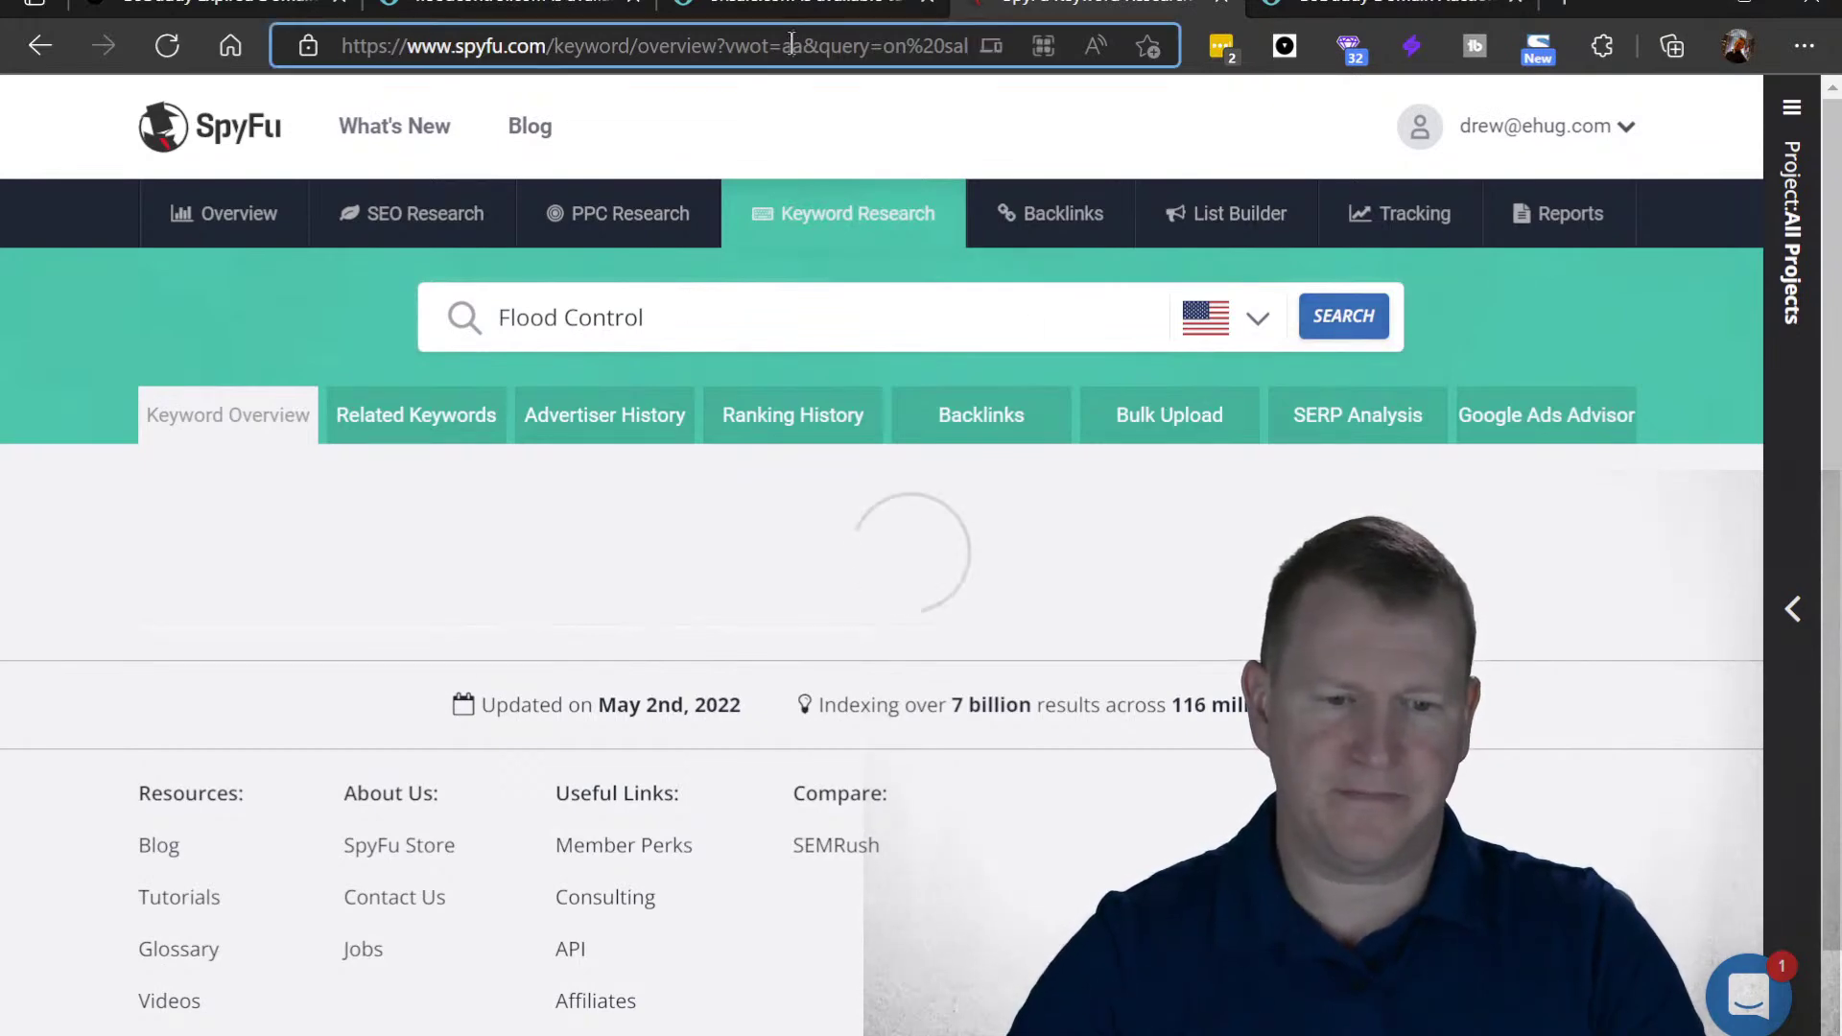
{"action": "key", "text": "Return"}
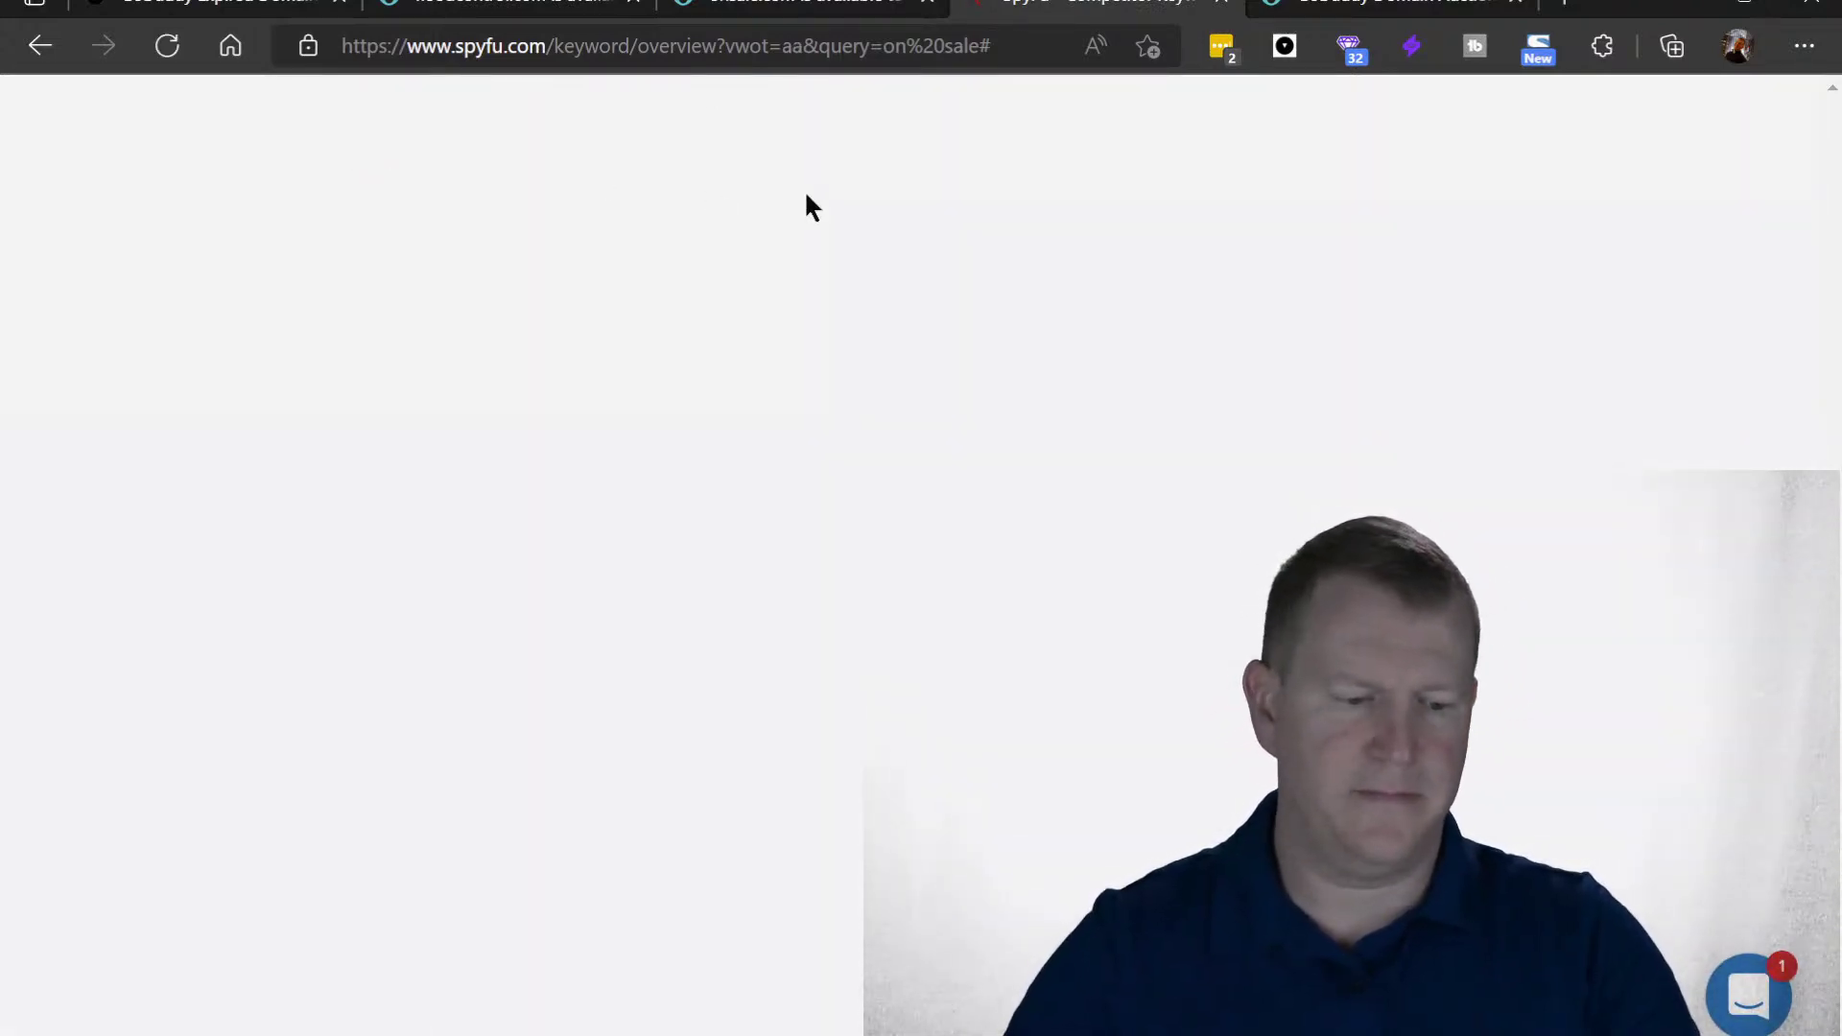
{"action": "left_click", "coordinate": [689, 38]}
{"action": "type", "text": "spu"}
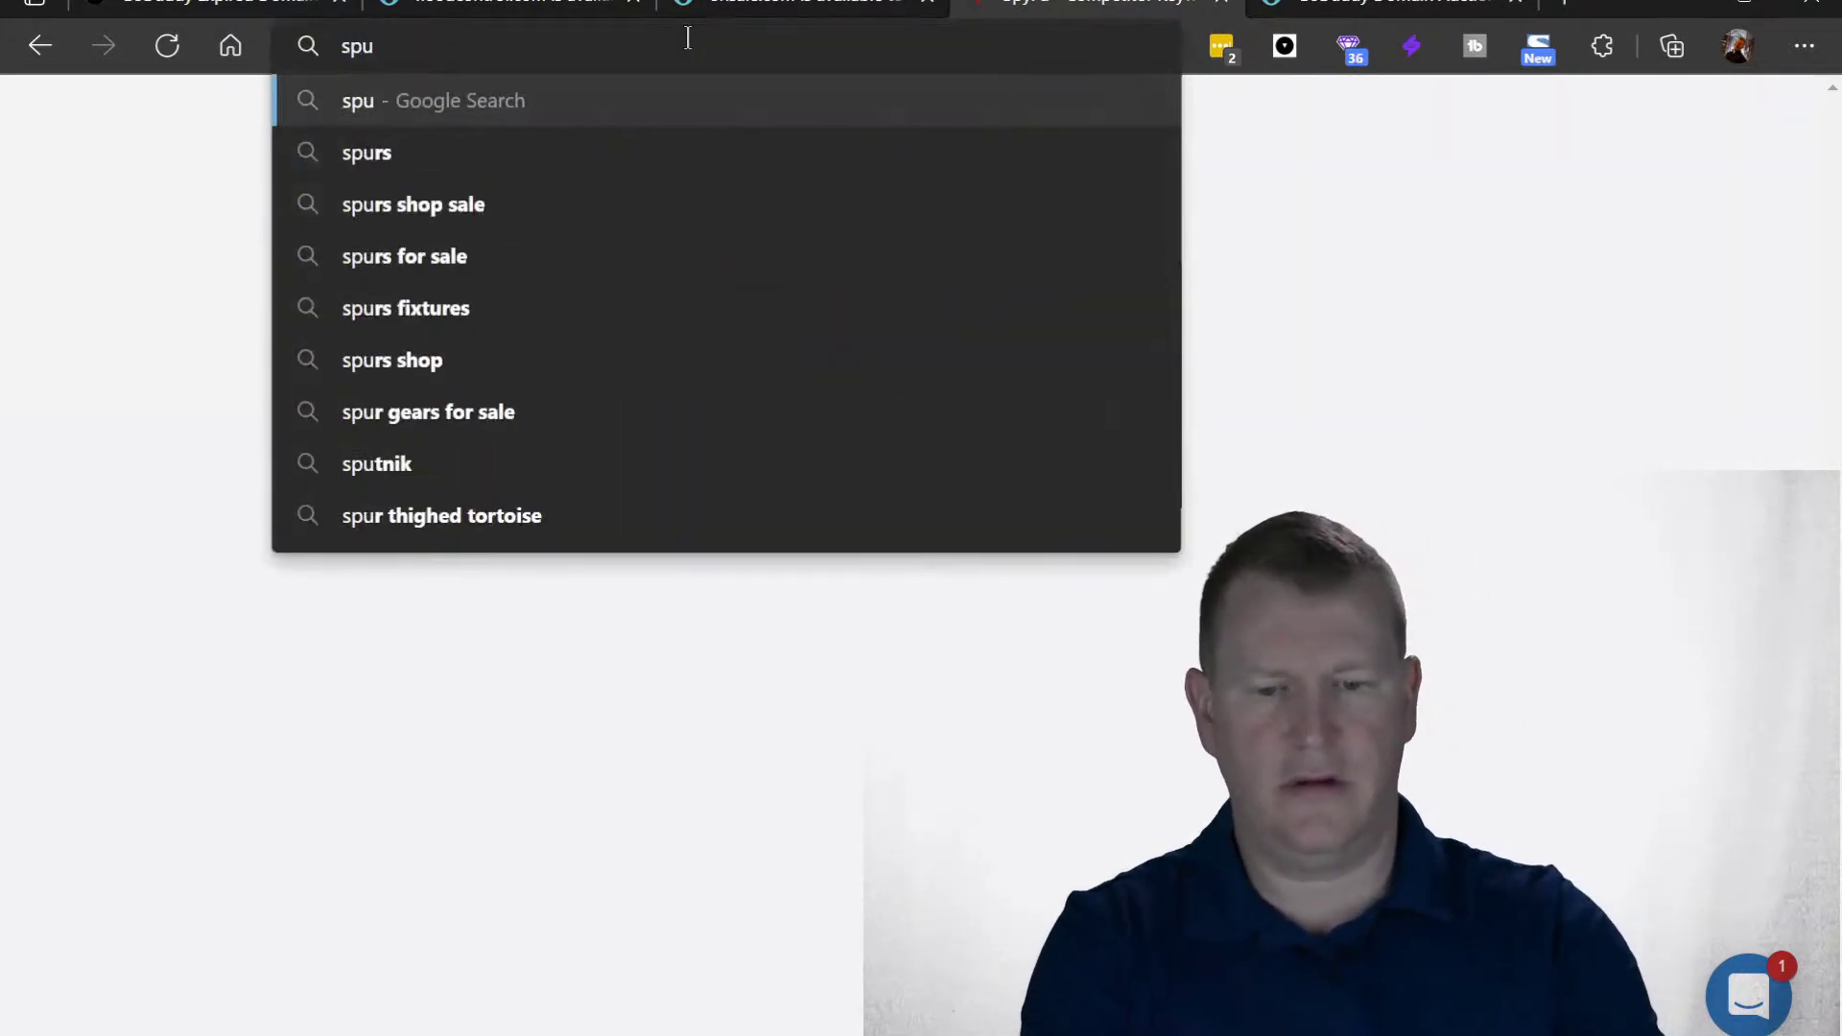
{"action": "key", "text": "BackSpace"}
{"action": "type", "text": "yf"}
{"action": "key", "text": "Return"}
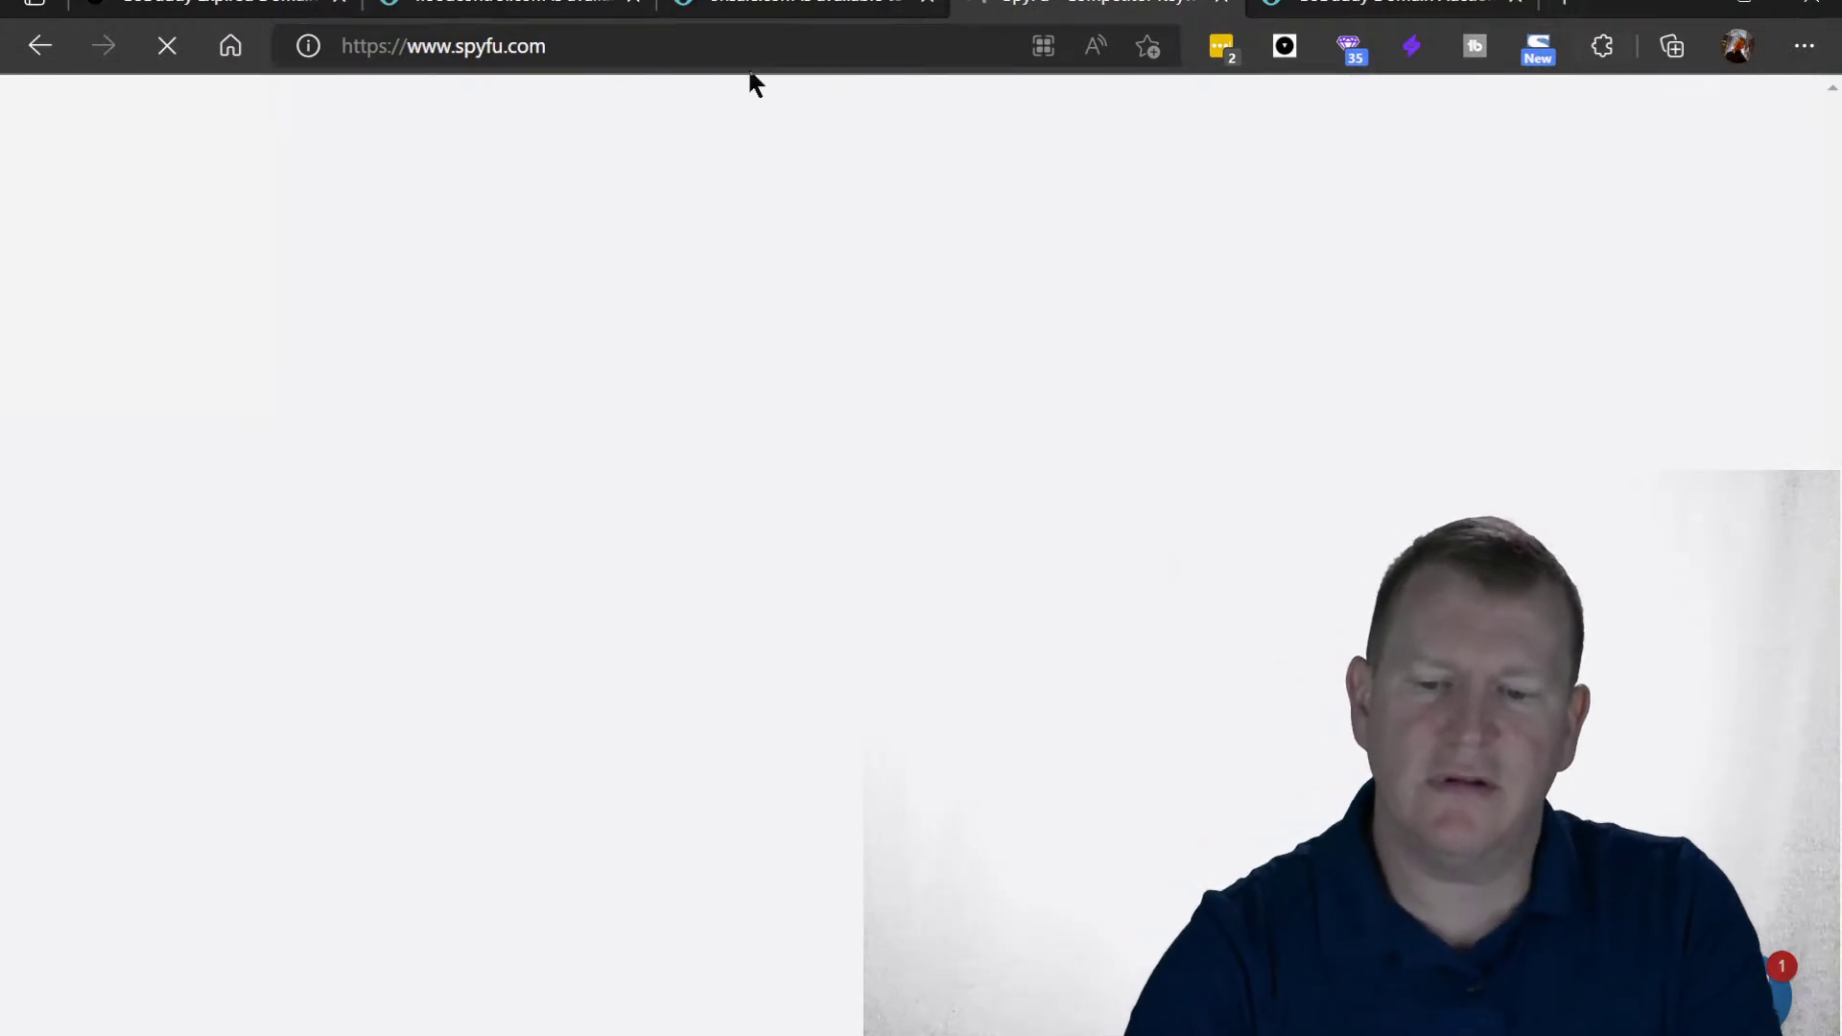
- Go to ahrefs.com instead of SpyFu and open its Dashboard tool page
{"action": "left_click", "coordinate": [793, 53]}
{"action": "type", "text": "ahre"}
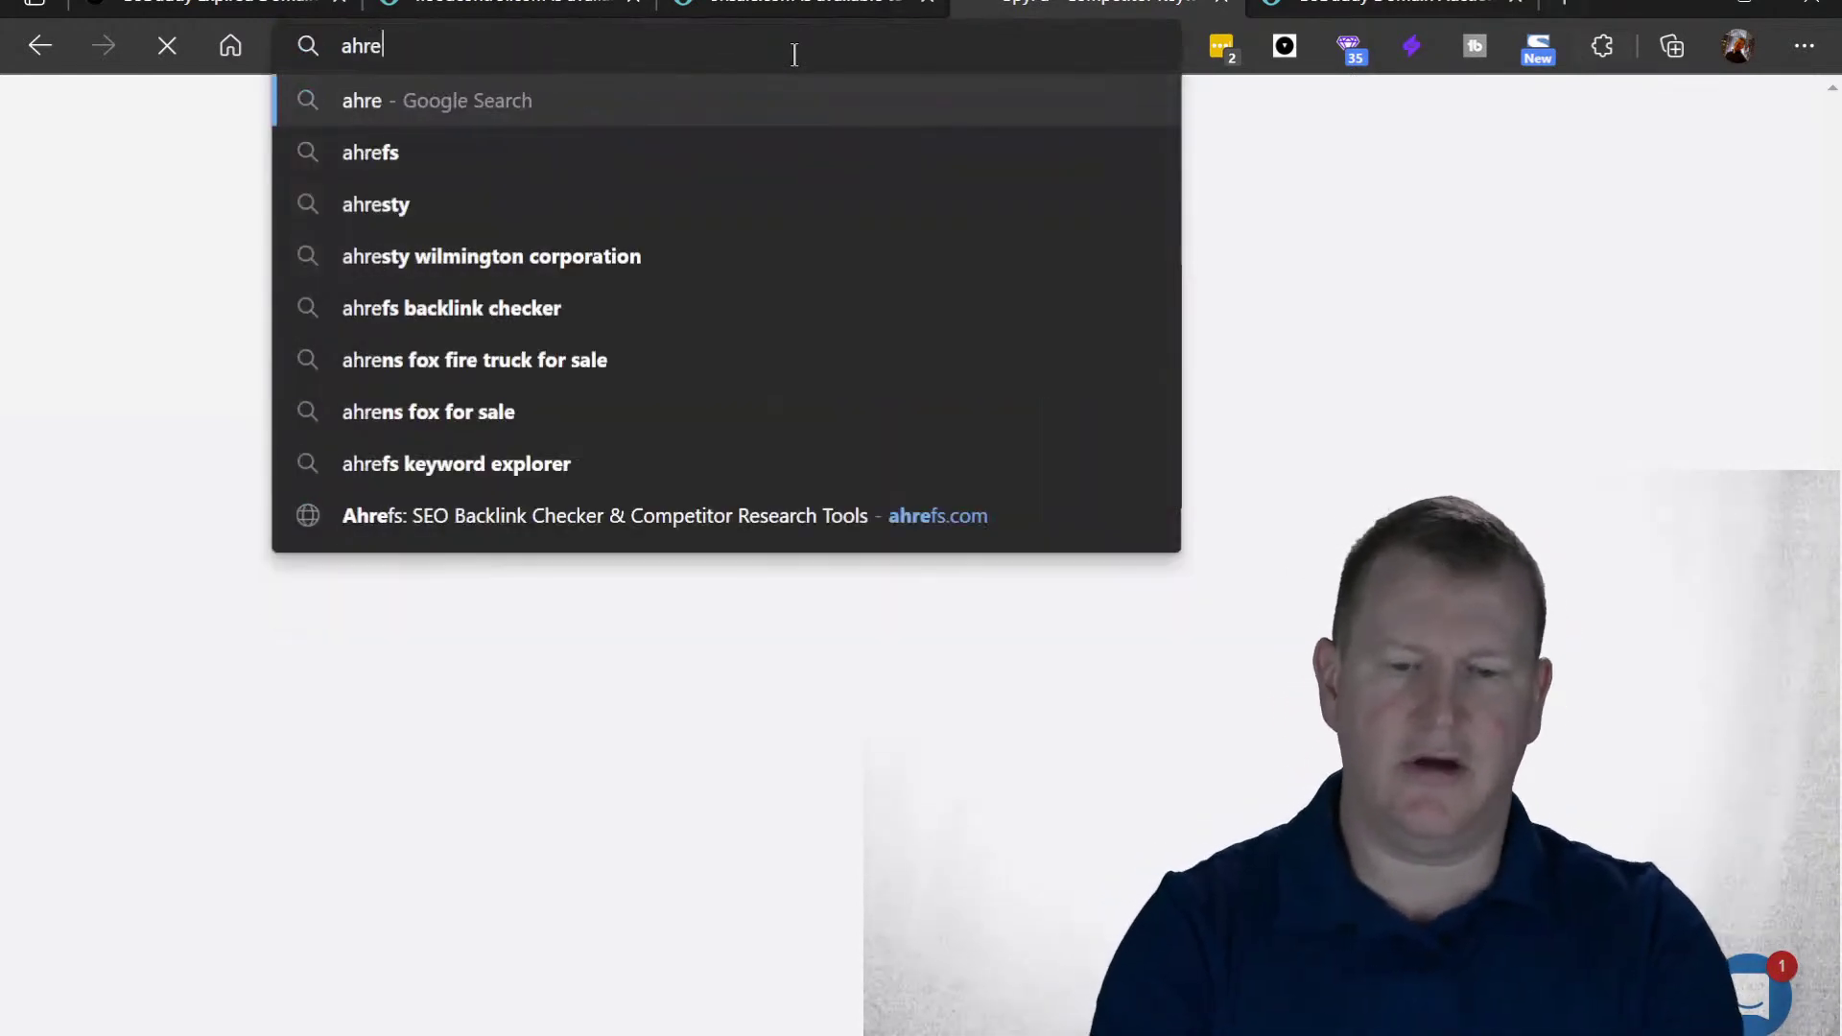
{"action": "type", "text": "fs.com"}
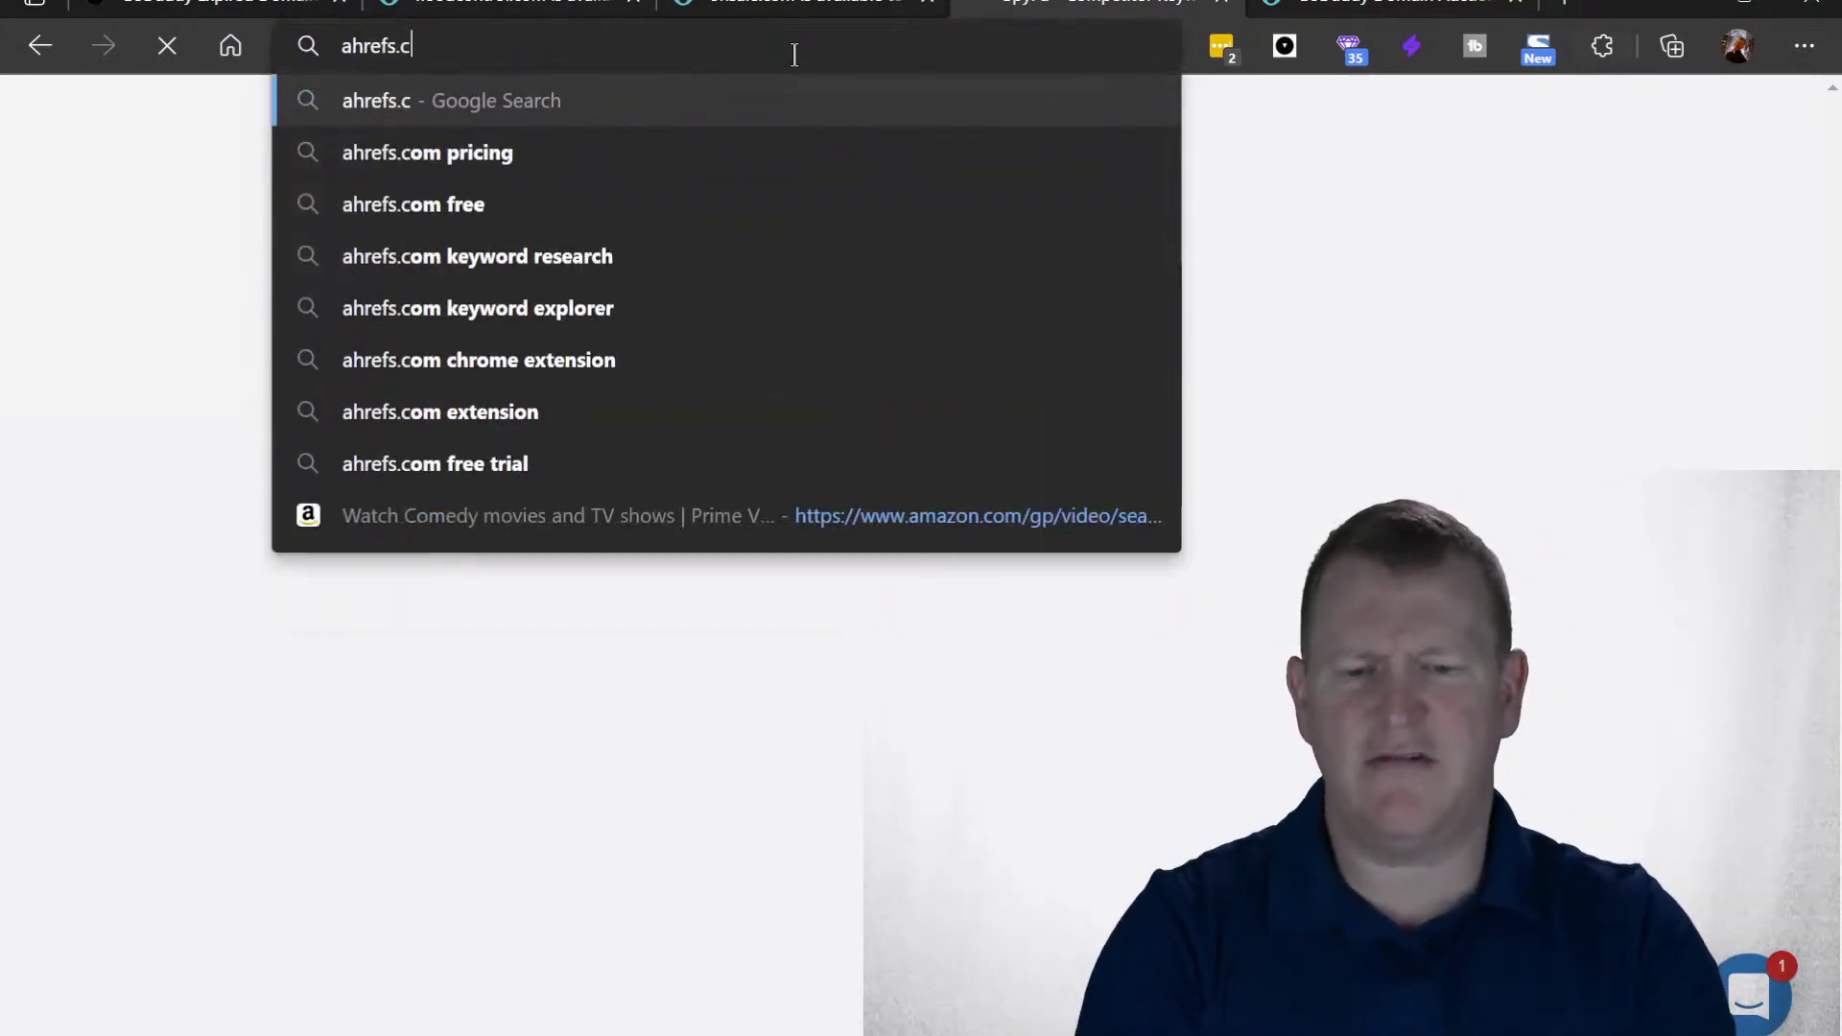
{"action": "key", "text": "Return"}
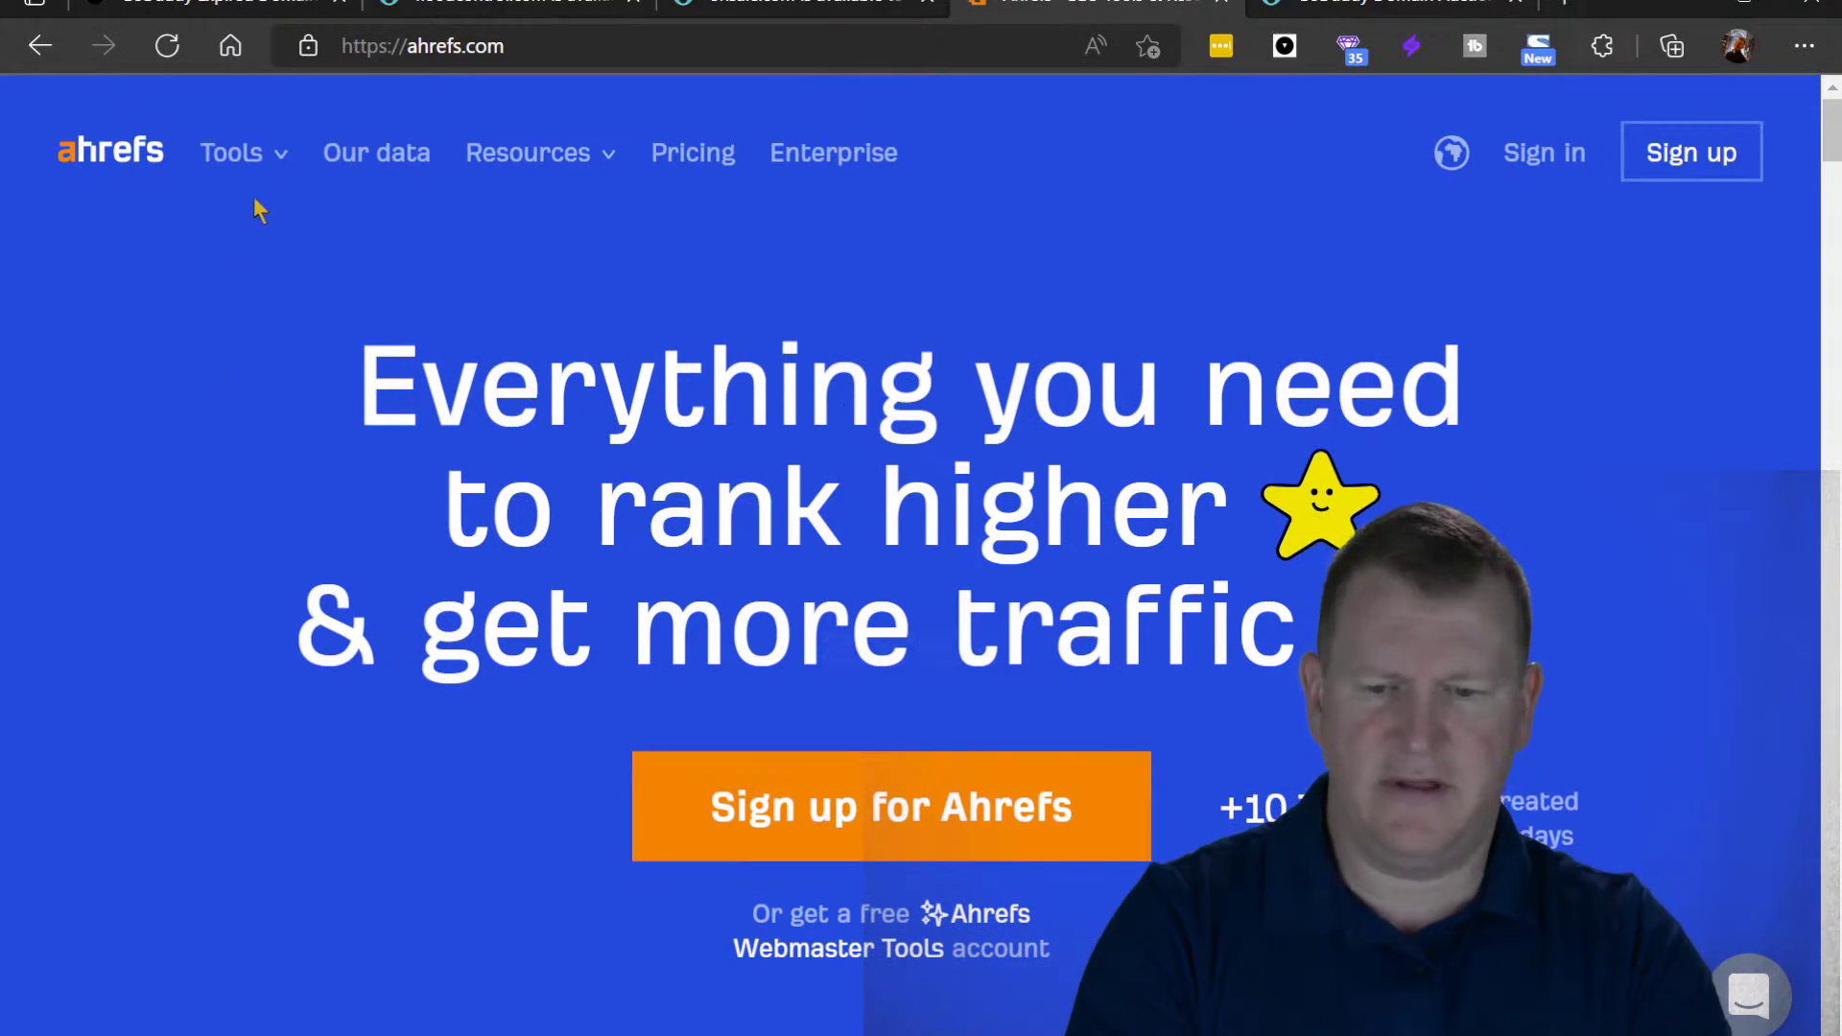
{"action": "mouse_move", "coordinate": [265, 154]}
{"action": "left_click", "coordinate": [297, 268]}
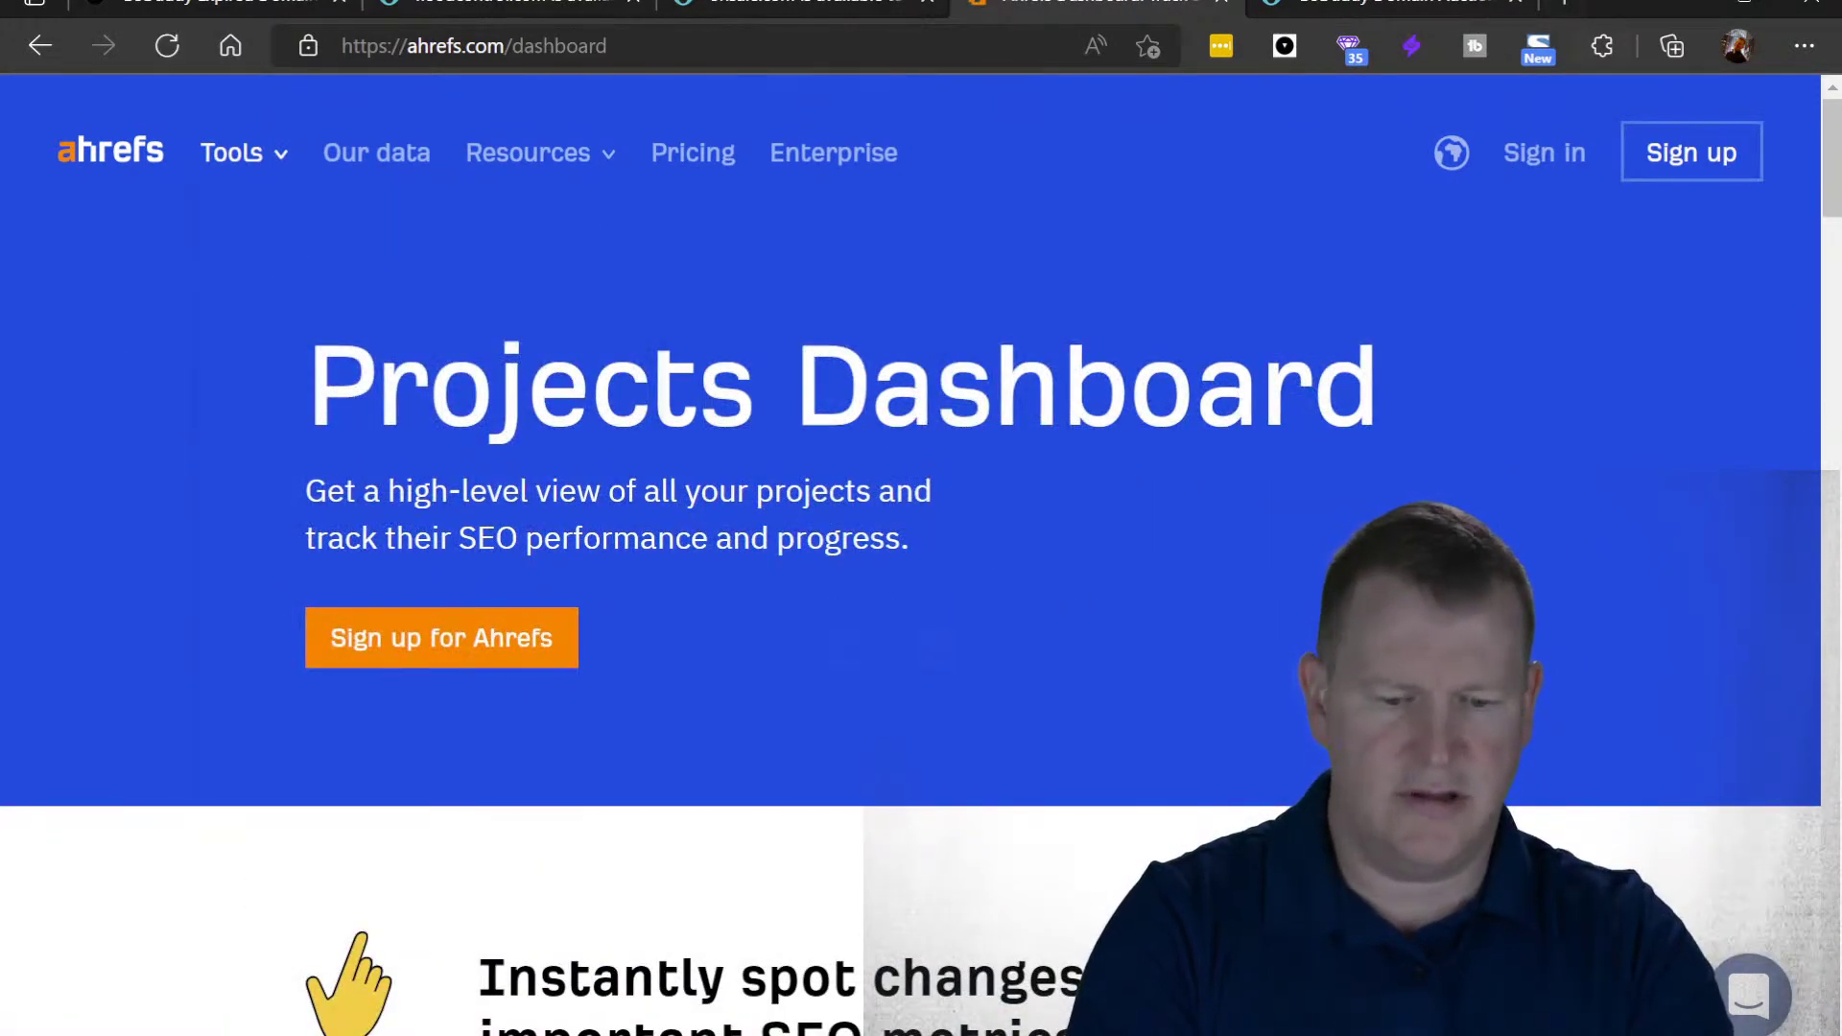
- Go to semrush.com to research the keyword there instead
{"action": "left_click", "coordinate": [964, 53]}
{"action": "type", "text": "semrush.com"}
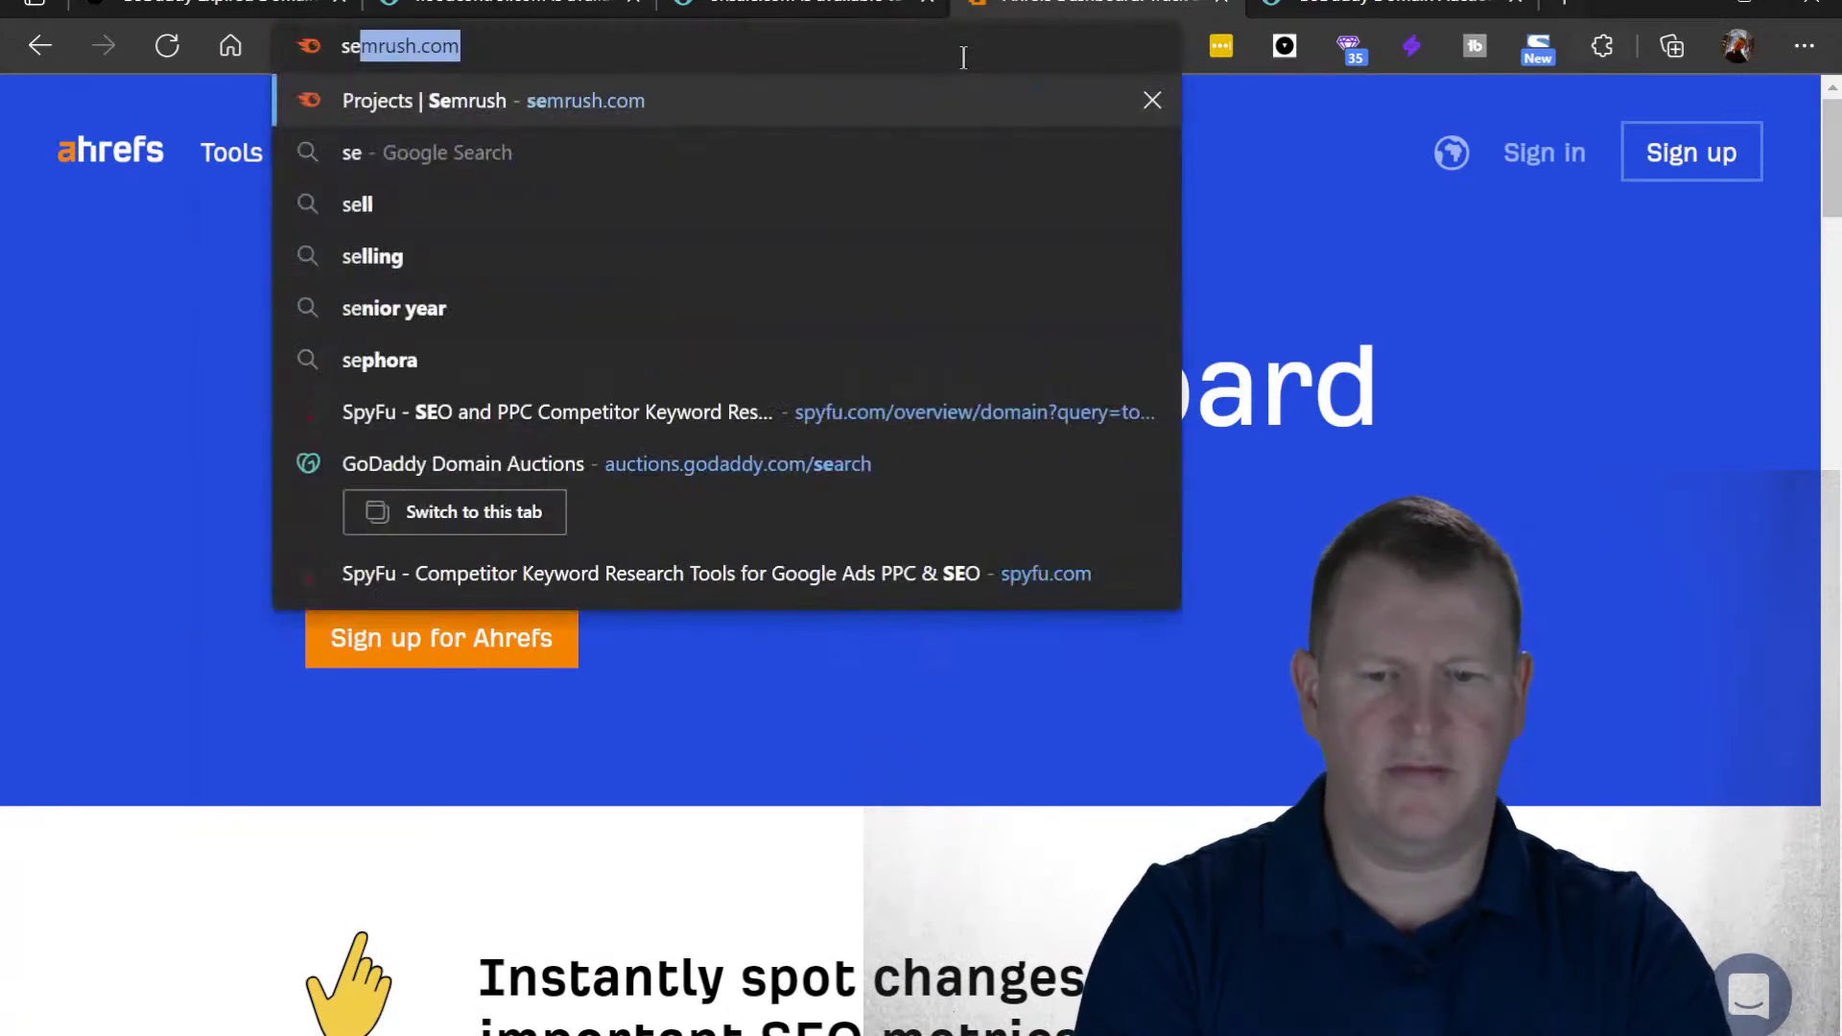
{"action": "key", "text": "Return"}
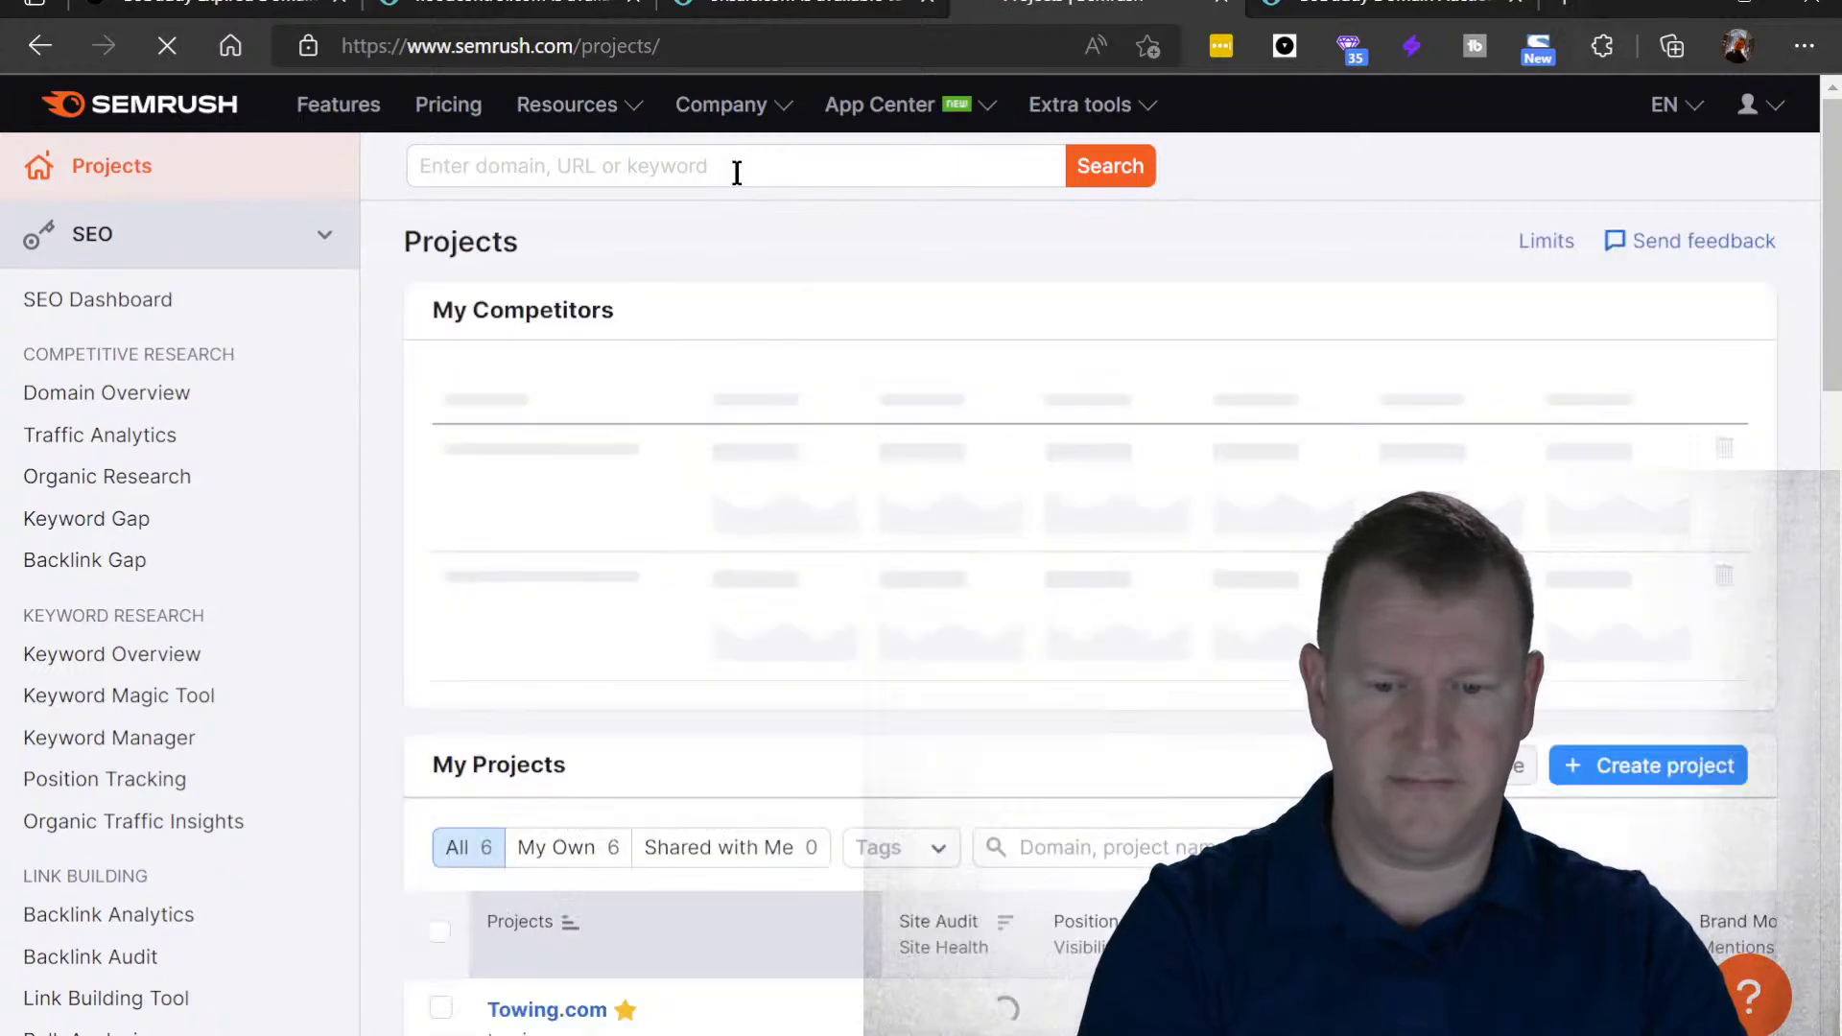
- Look up the keyword "Flood Control" in Semrush, using the copied domain name without its .com extension and split into two words
{"action": "left_click", "coordinate": [736, 172]}
{"action": "key", "text": "ctrl+v"}
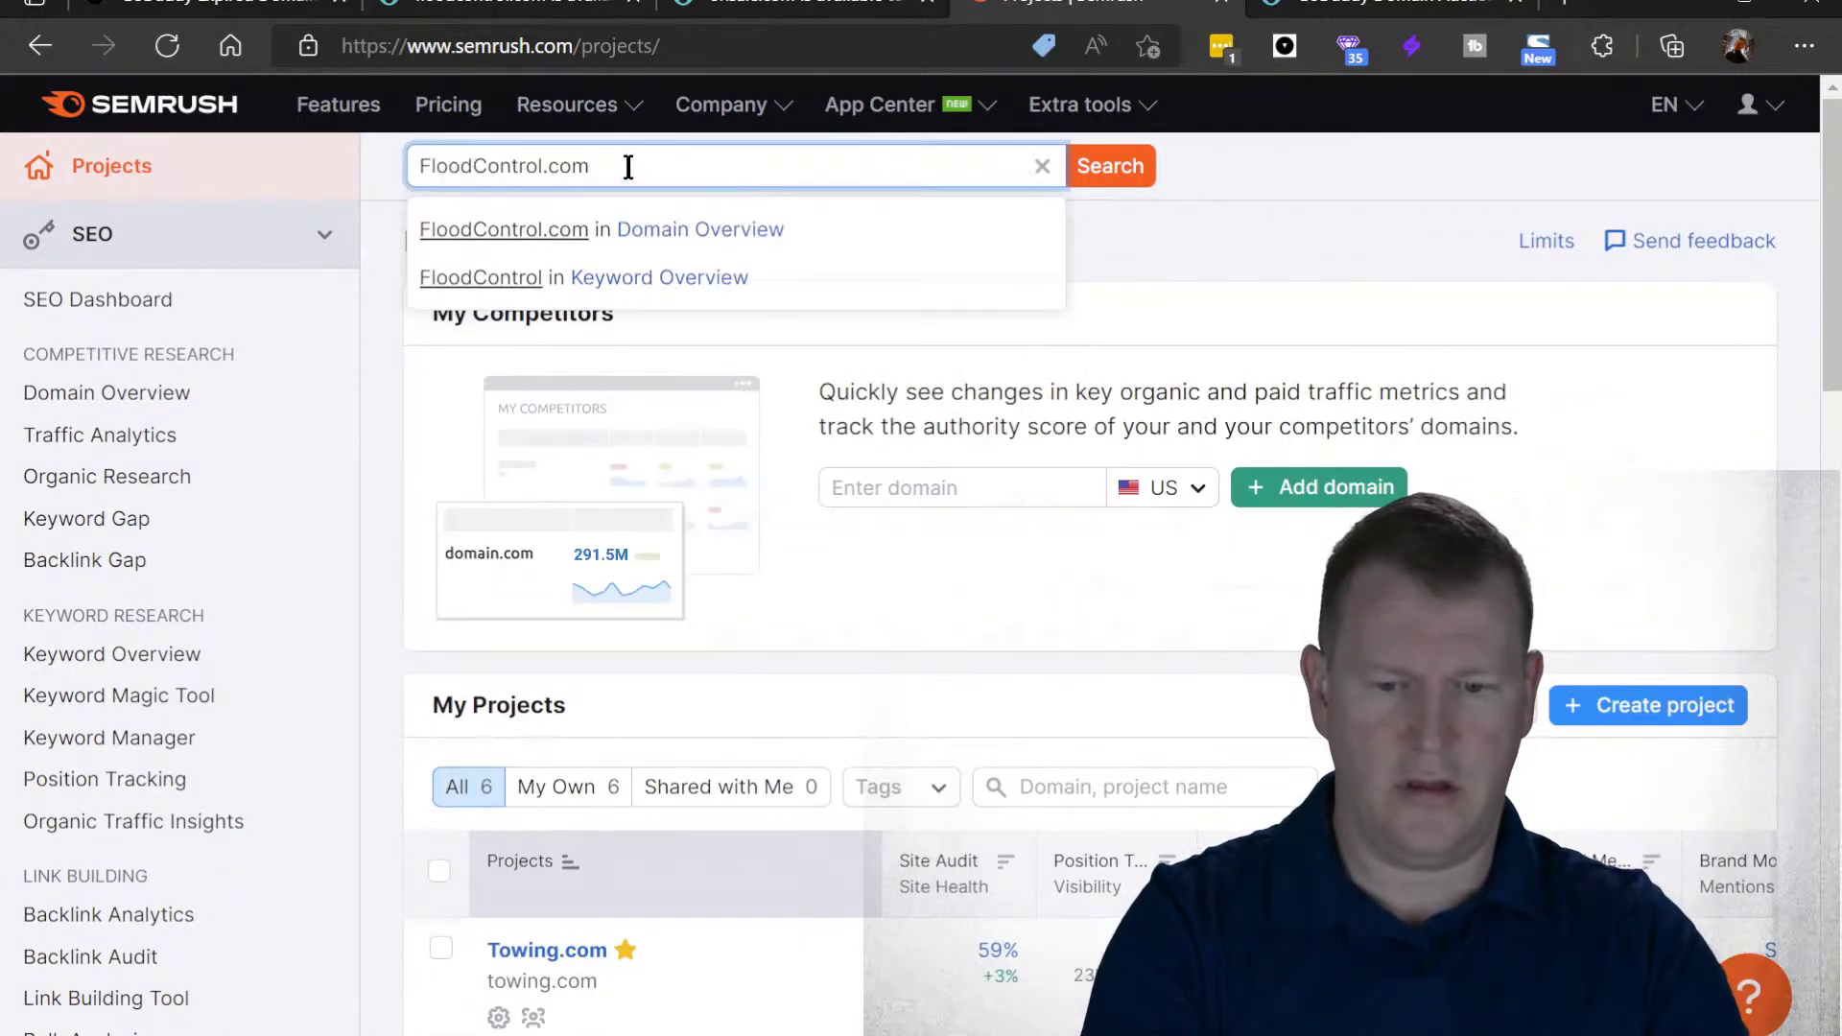
{"action": "key", "text": "BackSpace"}
{"action": "key", "text": "BackSpace"}
{"action": "key", "text": "BackSpace"}
{"action": "key", "text": "BackSpace"}
{"action": "key", "text": "Left"}
{"action": "key", "text": "Left"}
{"action": "key", "text": "Left"}
{"action": "key", "text": "Left"}
{"action": "key", "text": "Left"}
{"action": "key", "text": "Left"}
{"action": "key", "text": "Left"}
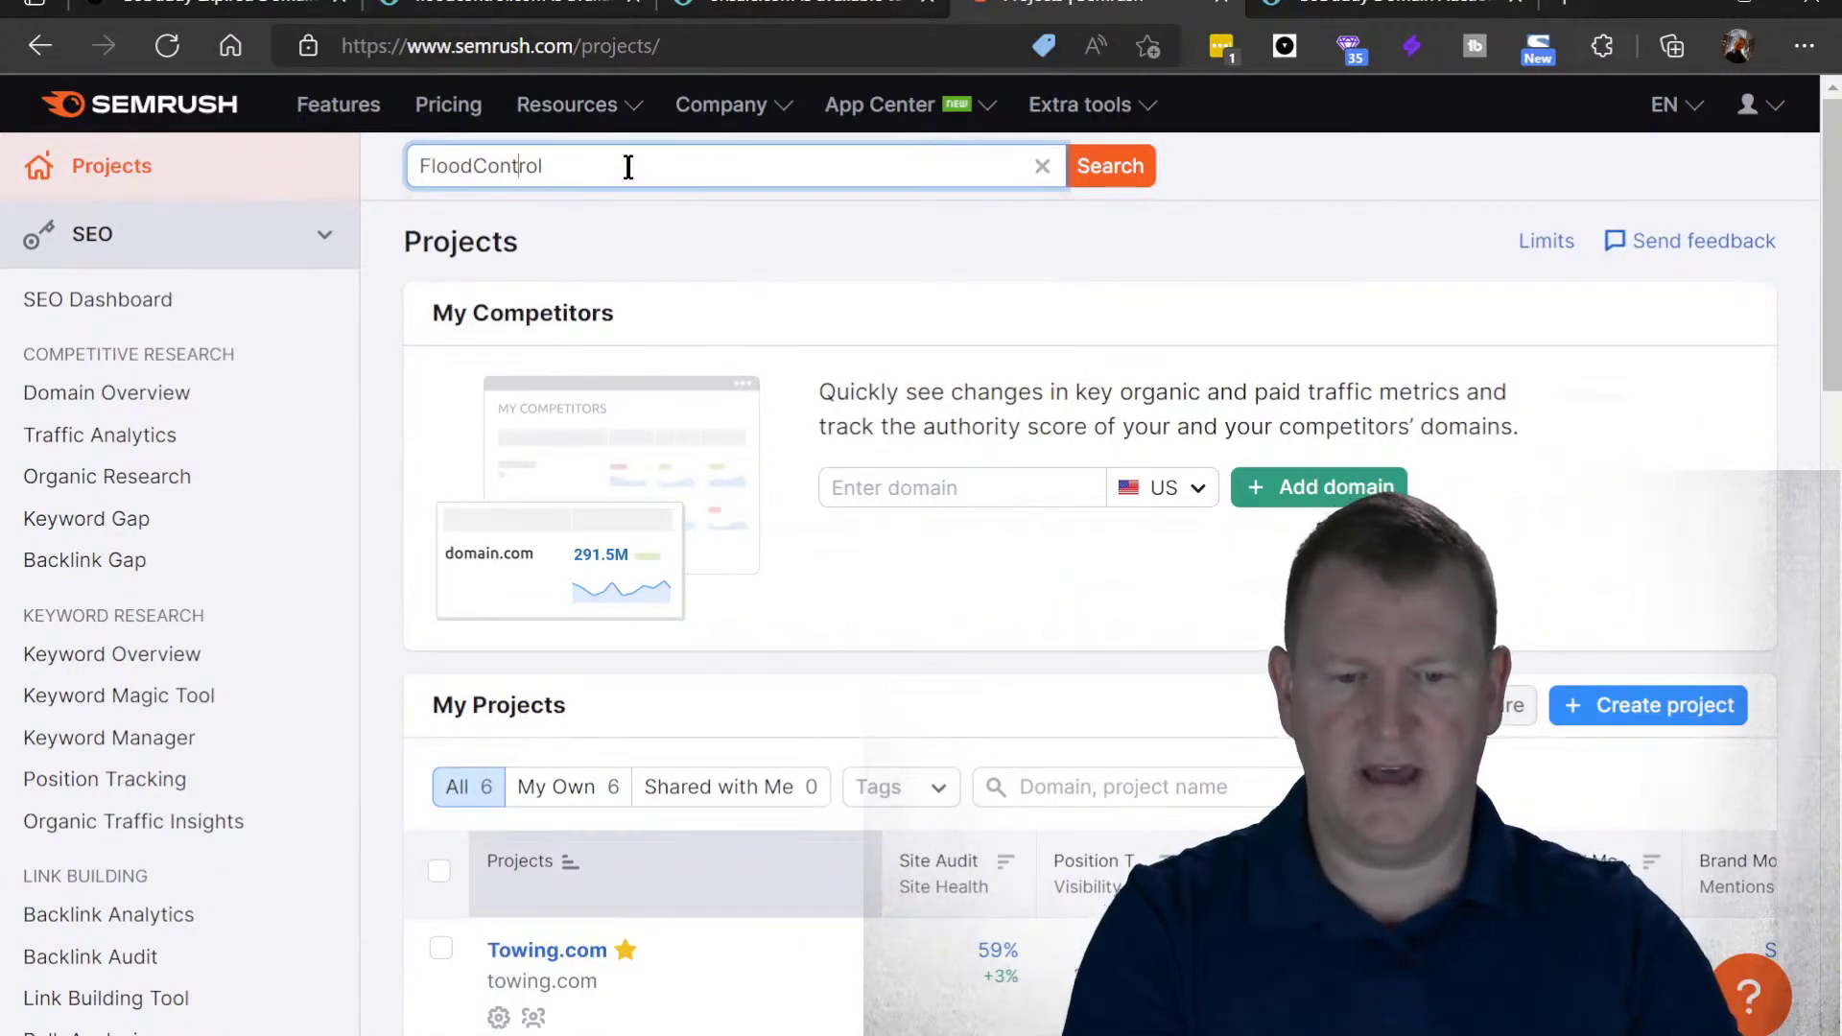
{"action": "key", "text": "Return"}
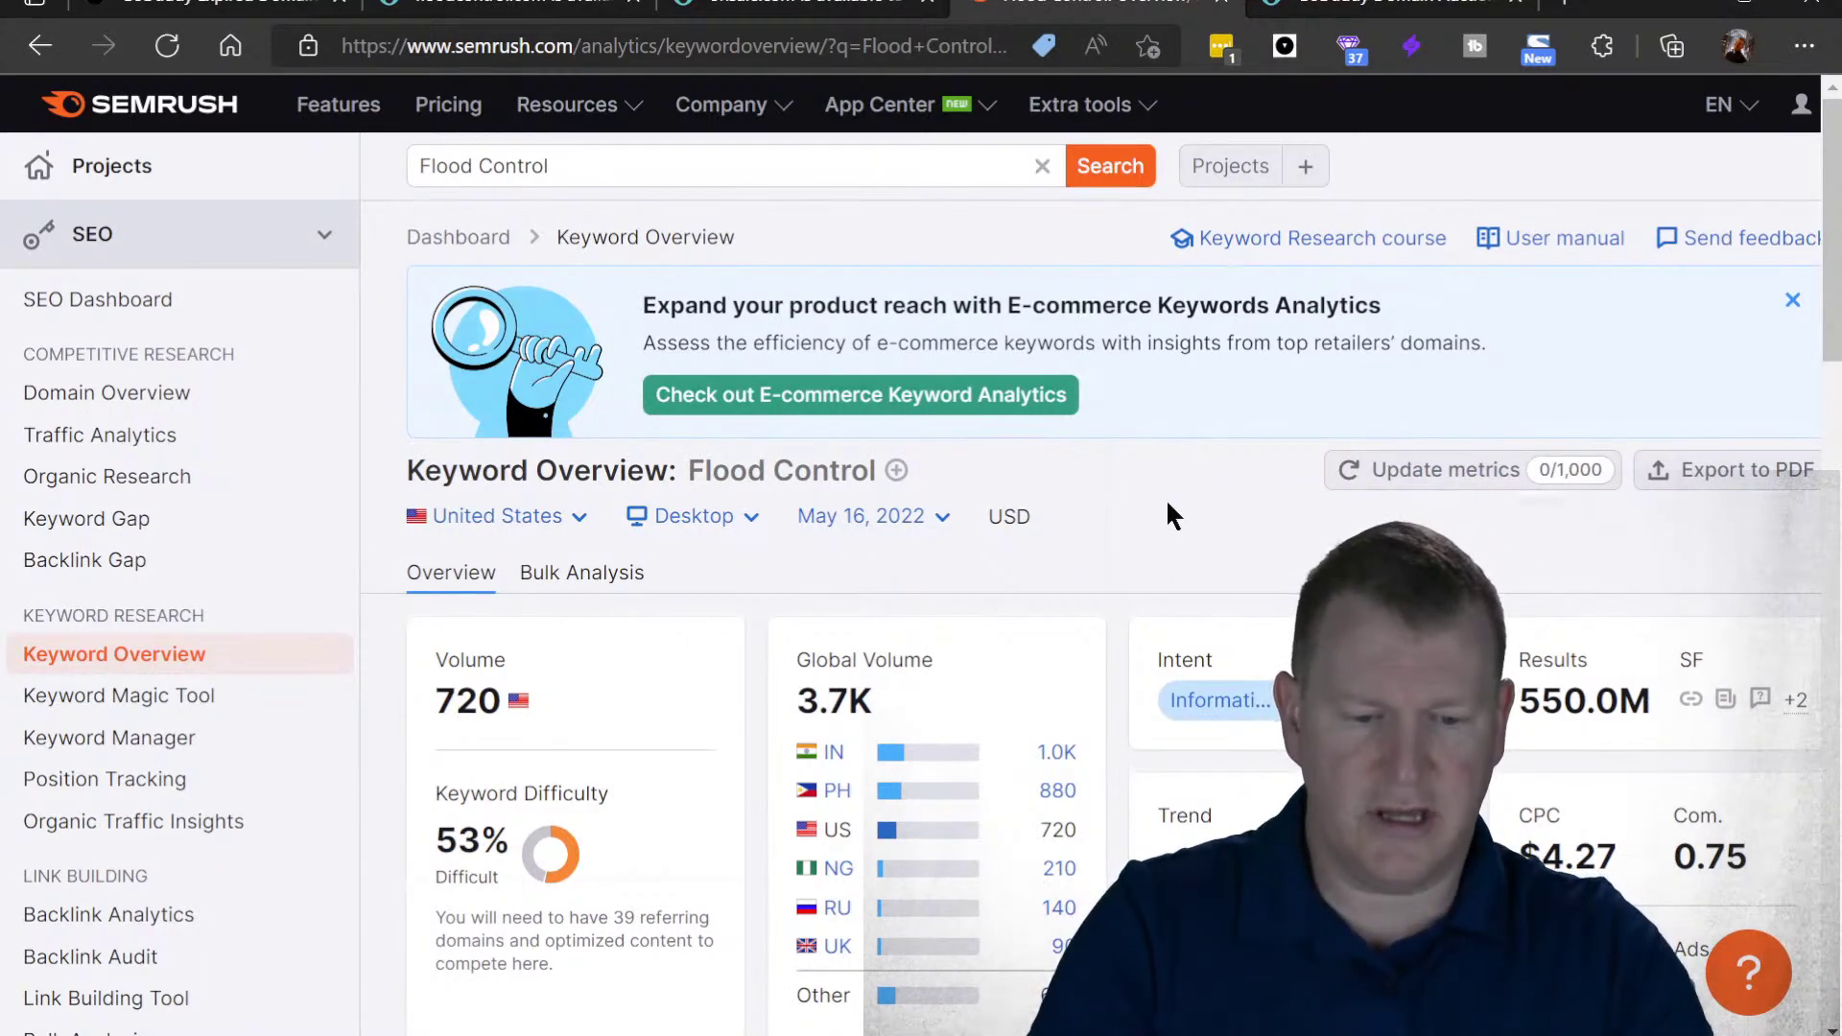
- Examine the search volume, keyword difficulty, cost per click and ad figures for "Flood Control" in the keyword overview
{"action": "scroll", "coordinate": [1168, 504], "scroll_direction": "down", "scroll_amount": 1}
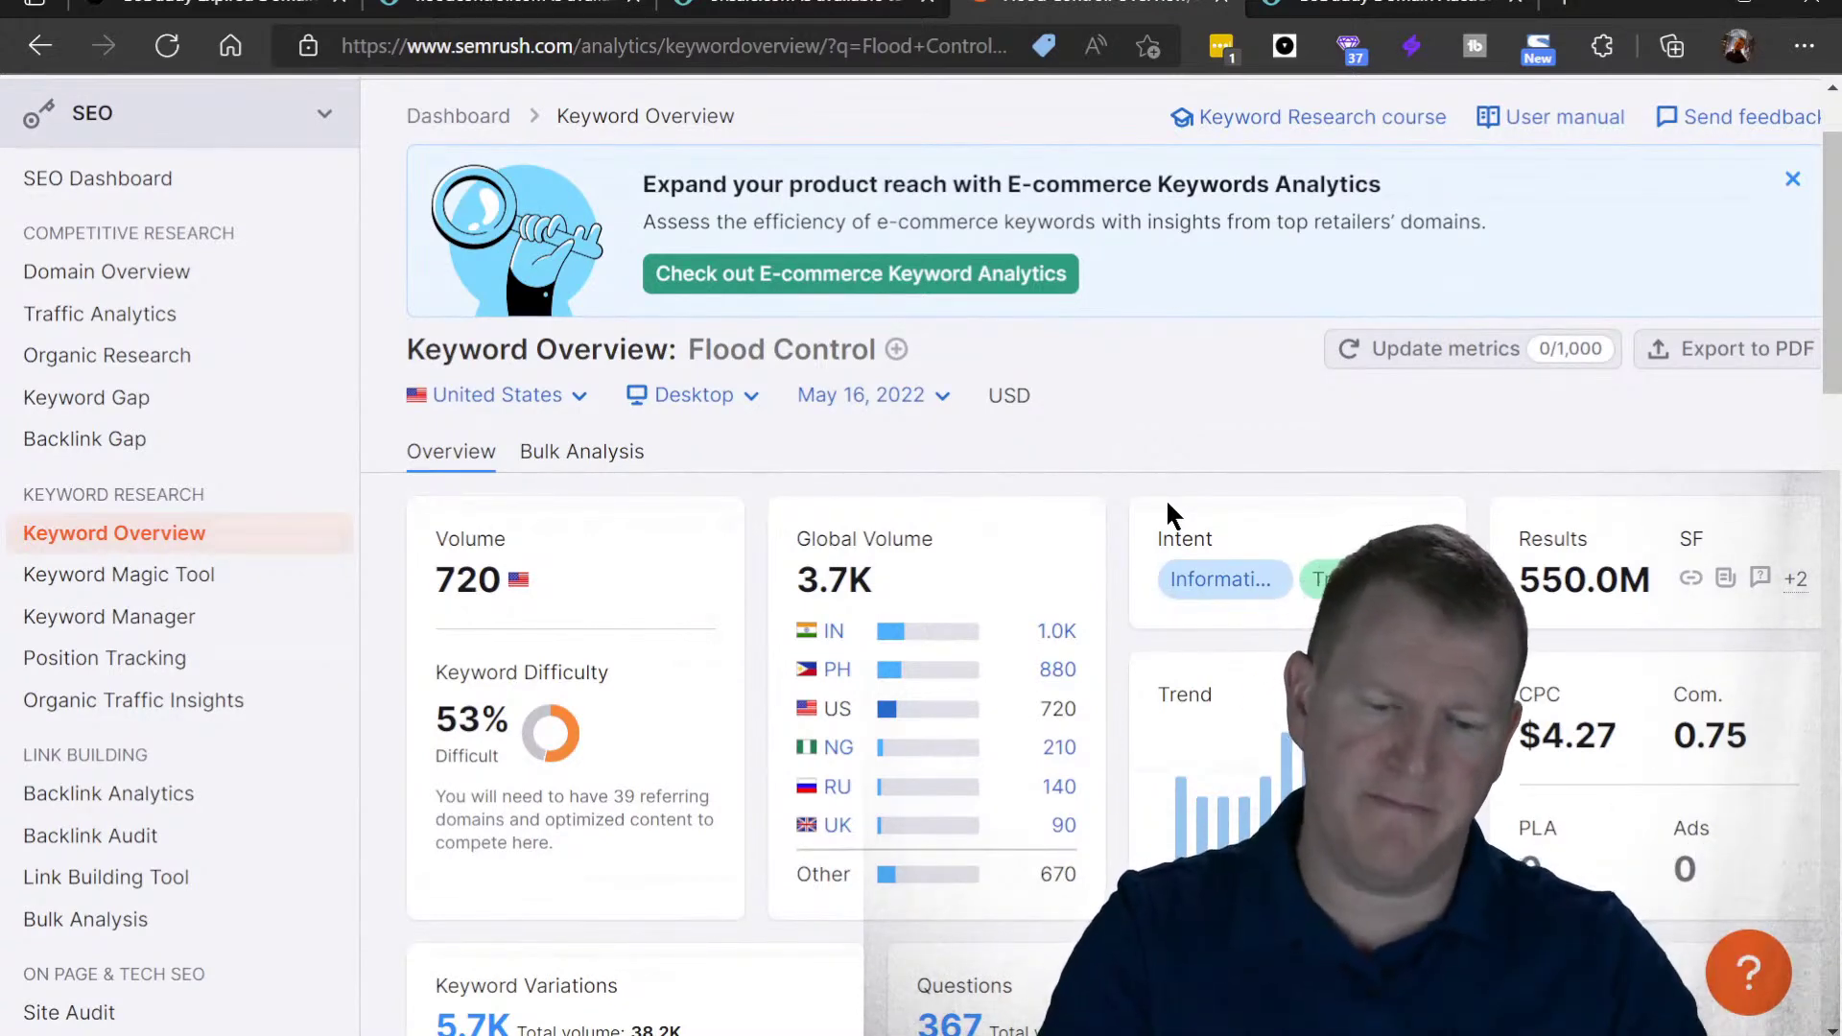
{"action": "scroll", "coordinate": [1168, 512], "scroll_direction": "down", "scroll_amount": 1}
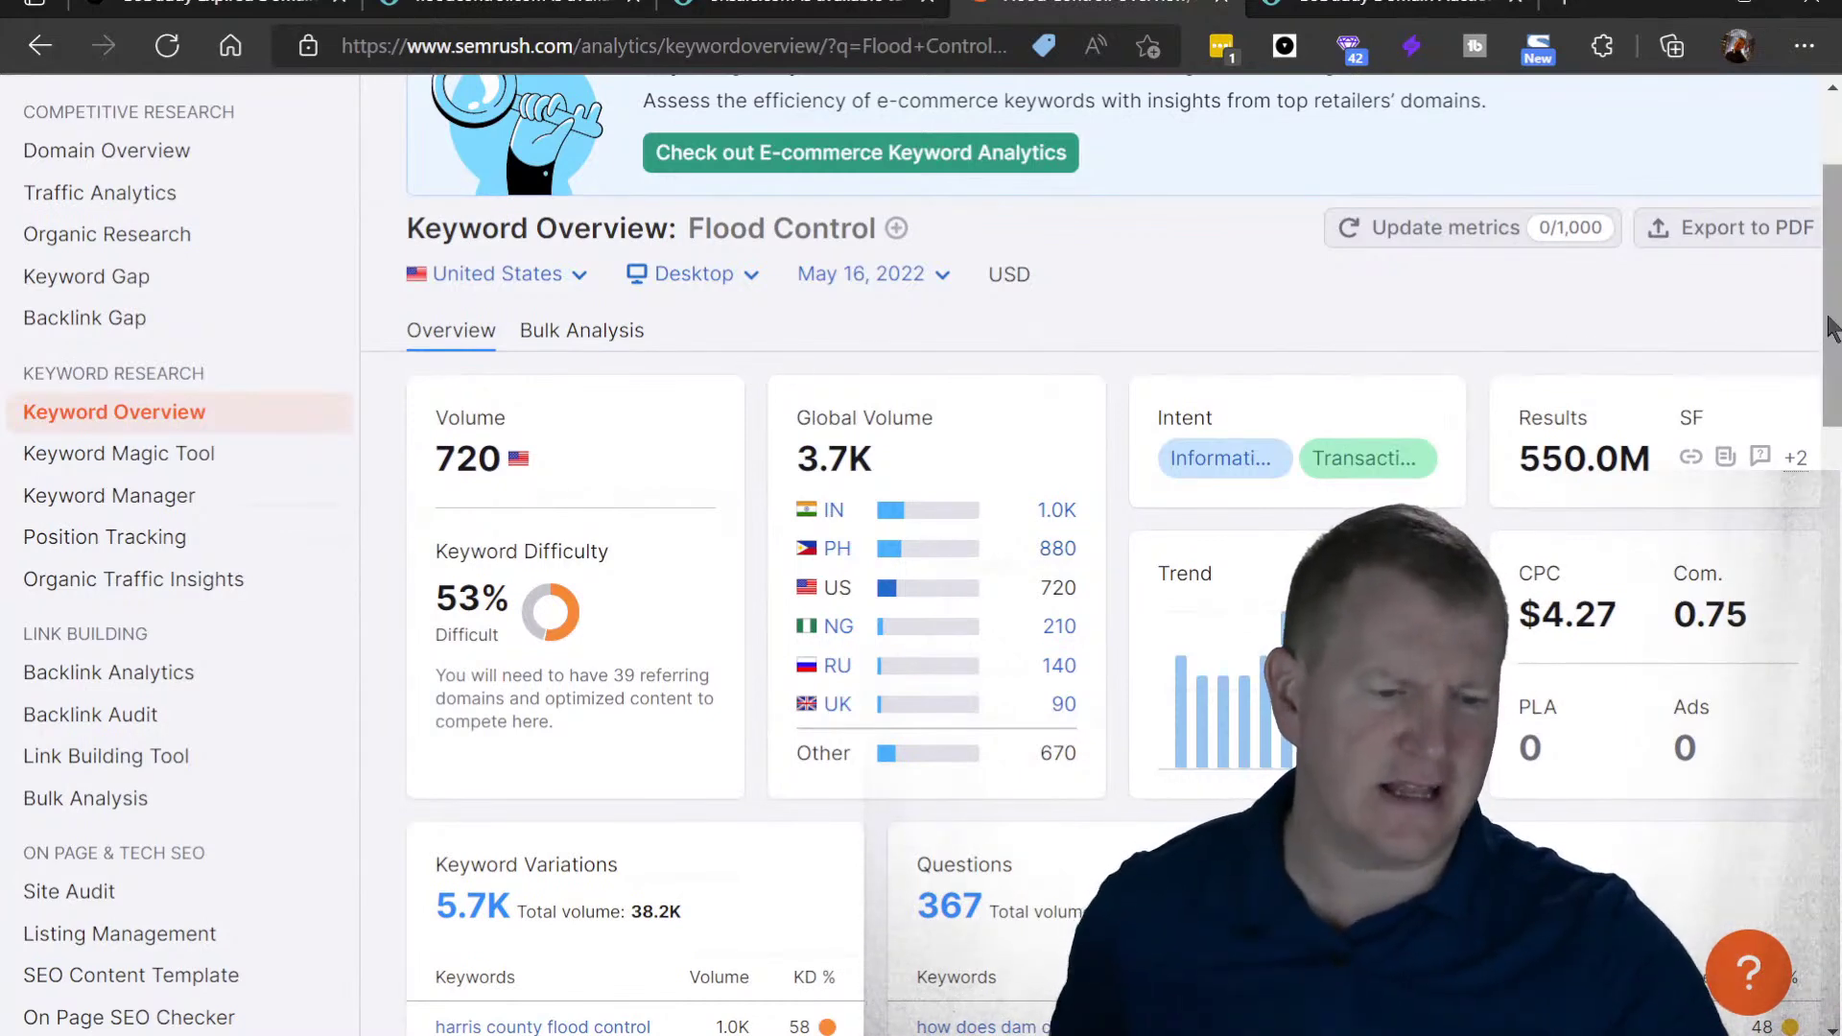
{"action": "scroll", "coordinate": [1802, 331], "scroll_direction": "down", "scroll_amount": 5}
{"action": "scroll", "coordinate": [1113, 547], "scroll_direction": "down", "scroll_amount": 7}
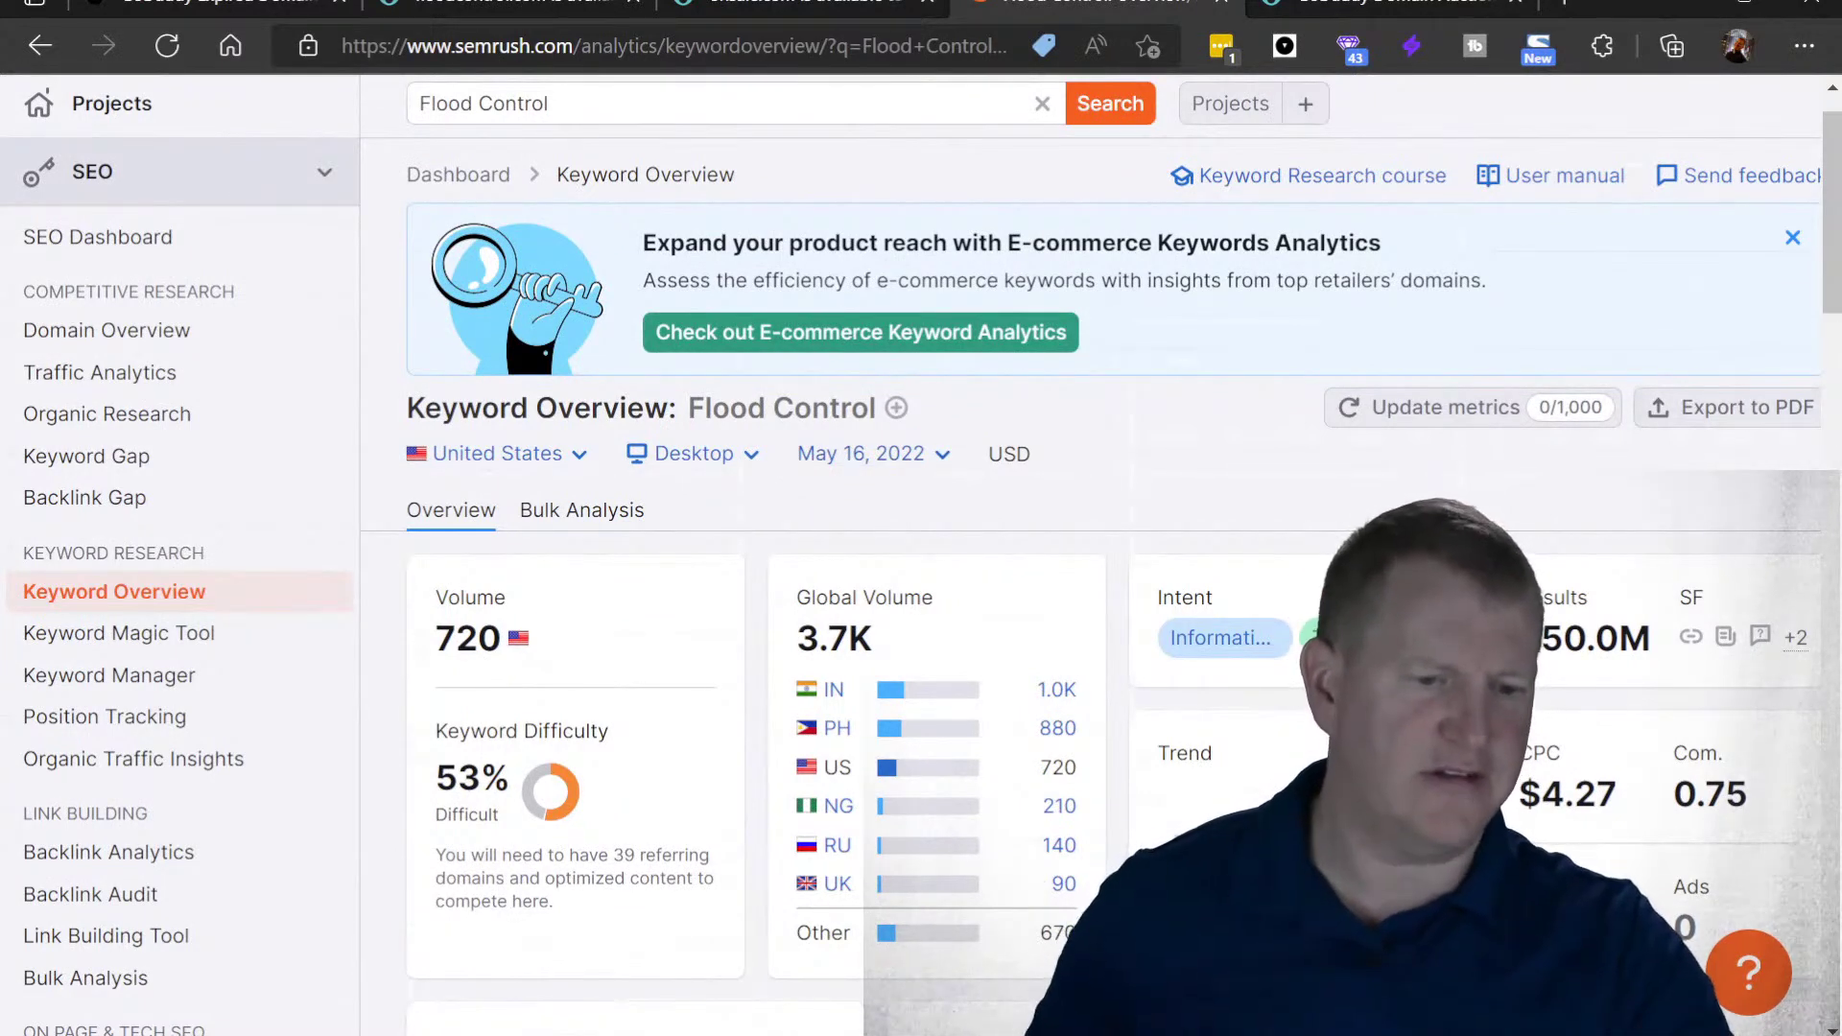
{"action": "left_click_drag", "start_coordinate": [1833, 200], "coordinate": [1832, 286]}
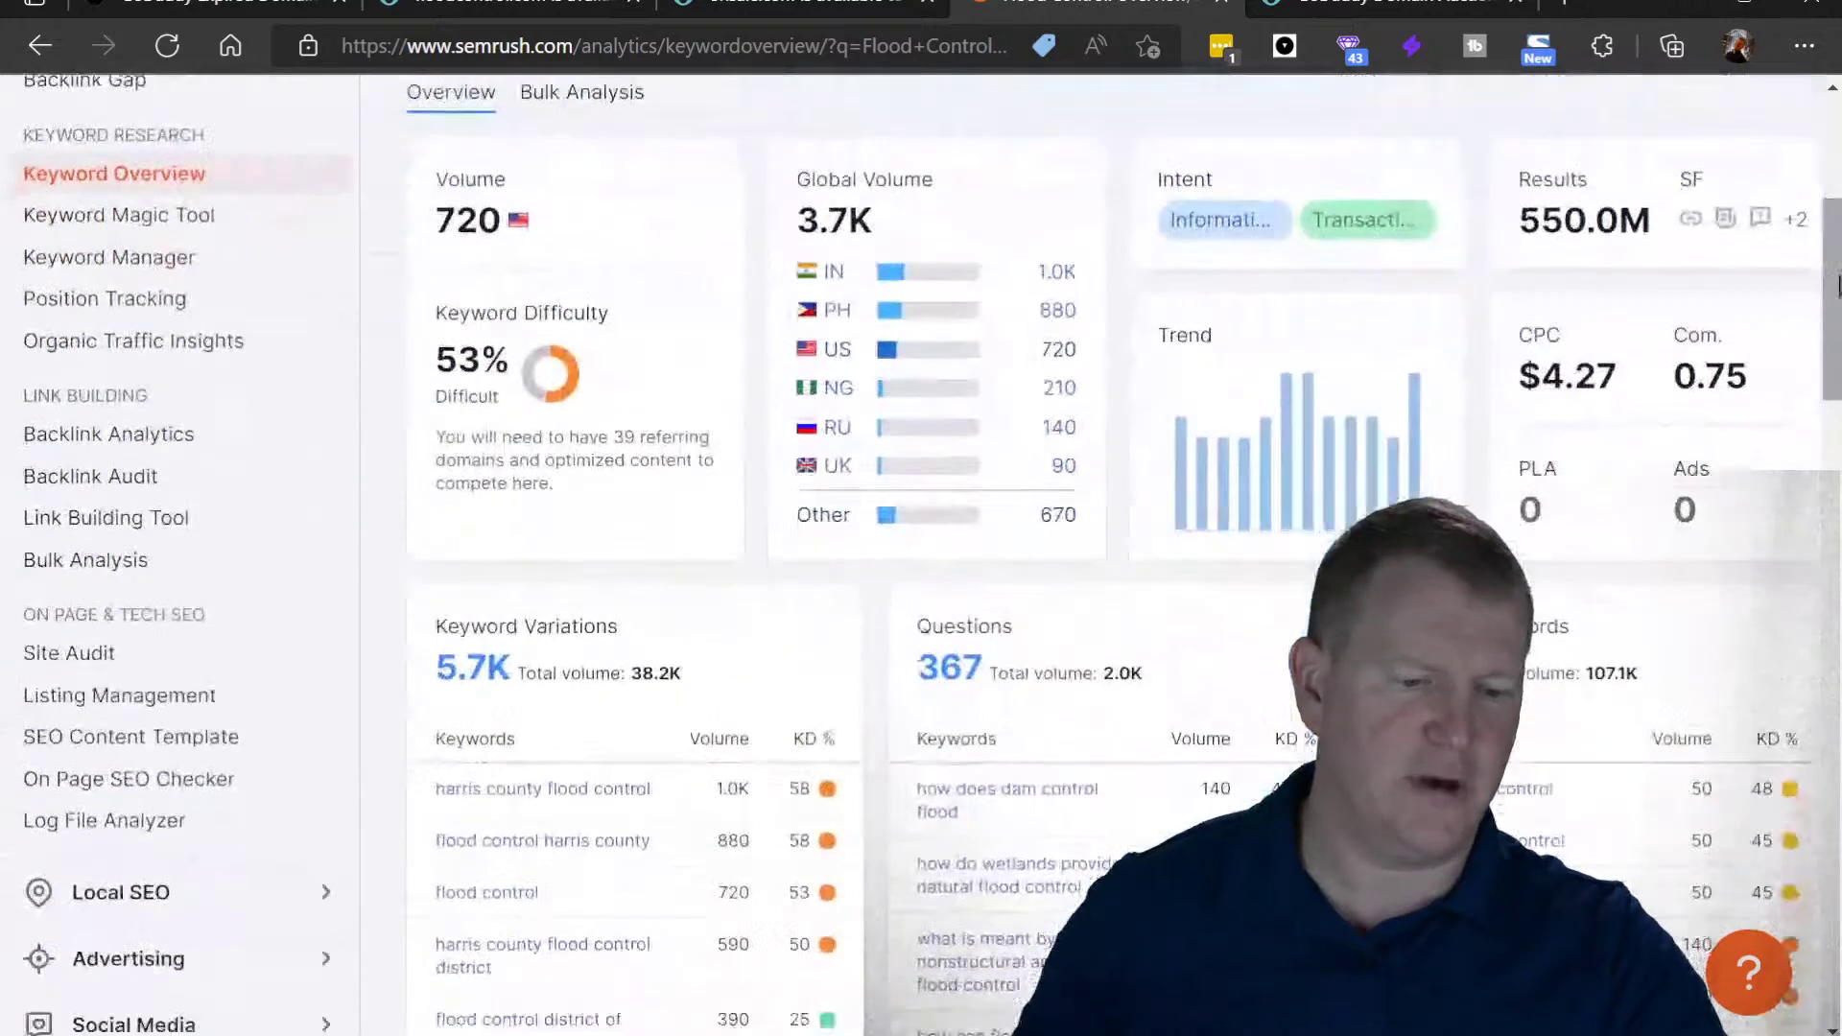
{"action": "left_click_drag", "start_coordinate": [1702, 492], "coordinate": [1614, 430]}
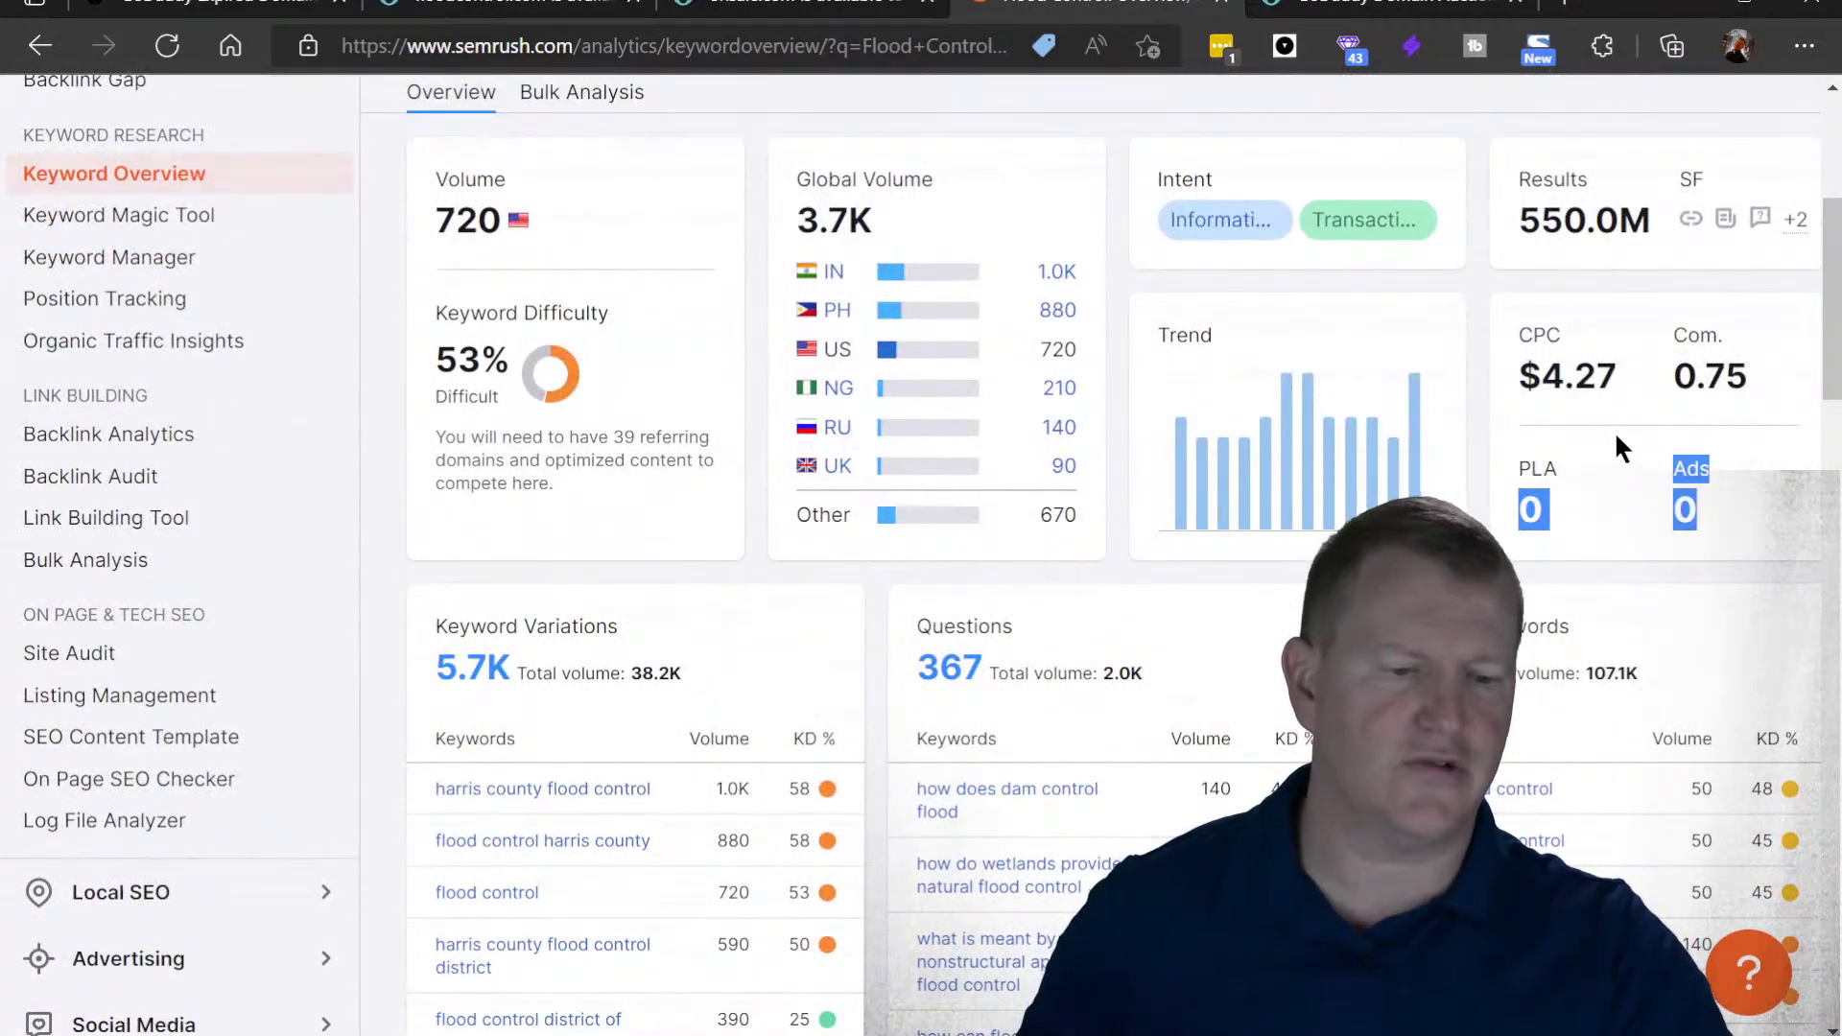
{"action": "left_click_drag", "start_coordinate": [1594, 379], "coordinate": [1526, 377]}
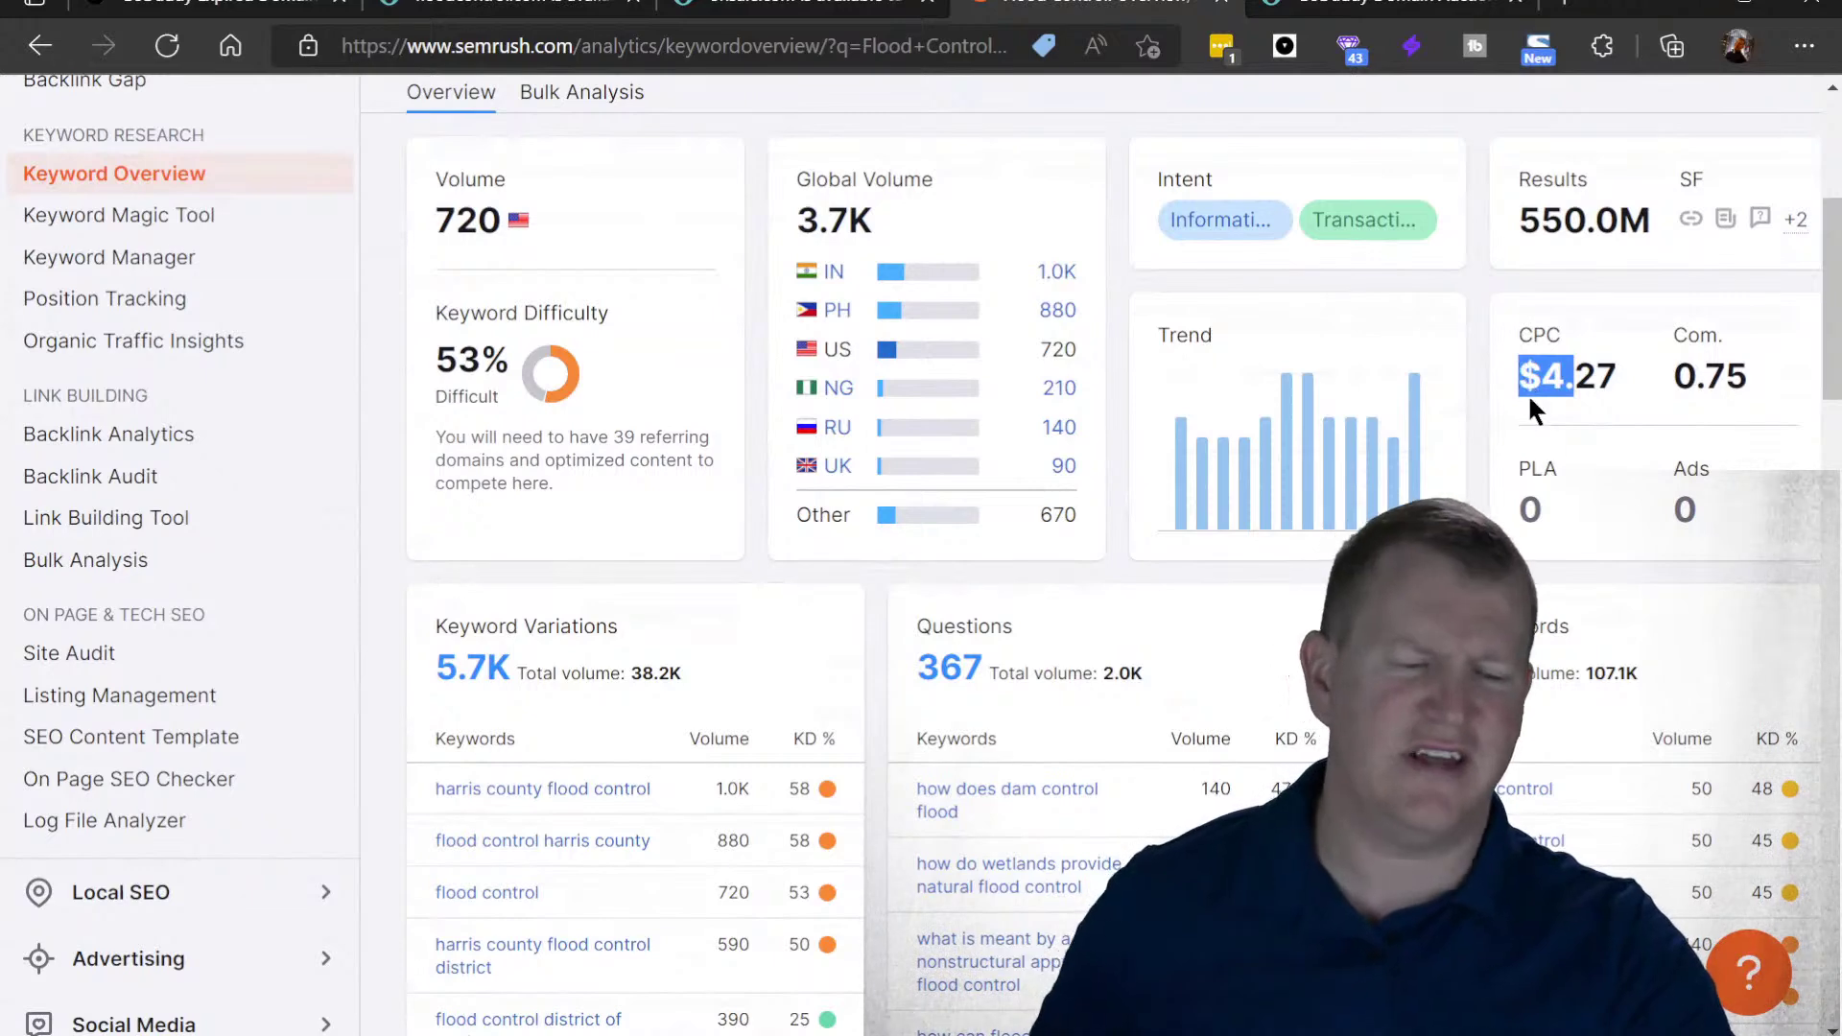
{"action": "left_click", "coordinate": [1558, 465]}
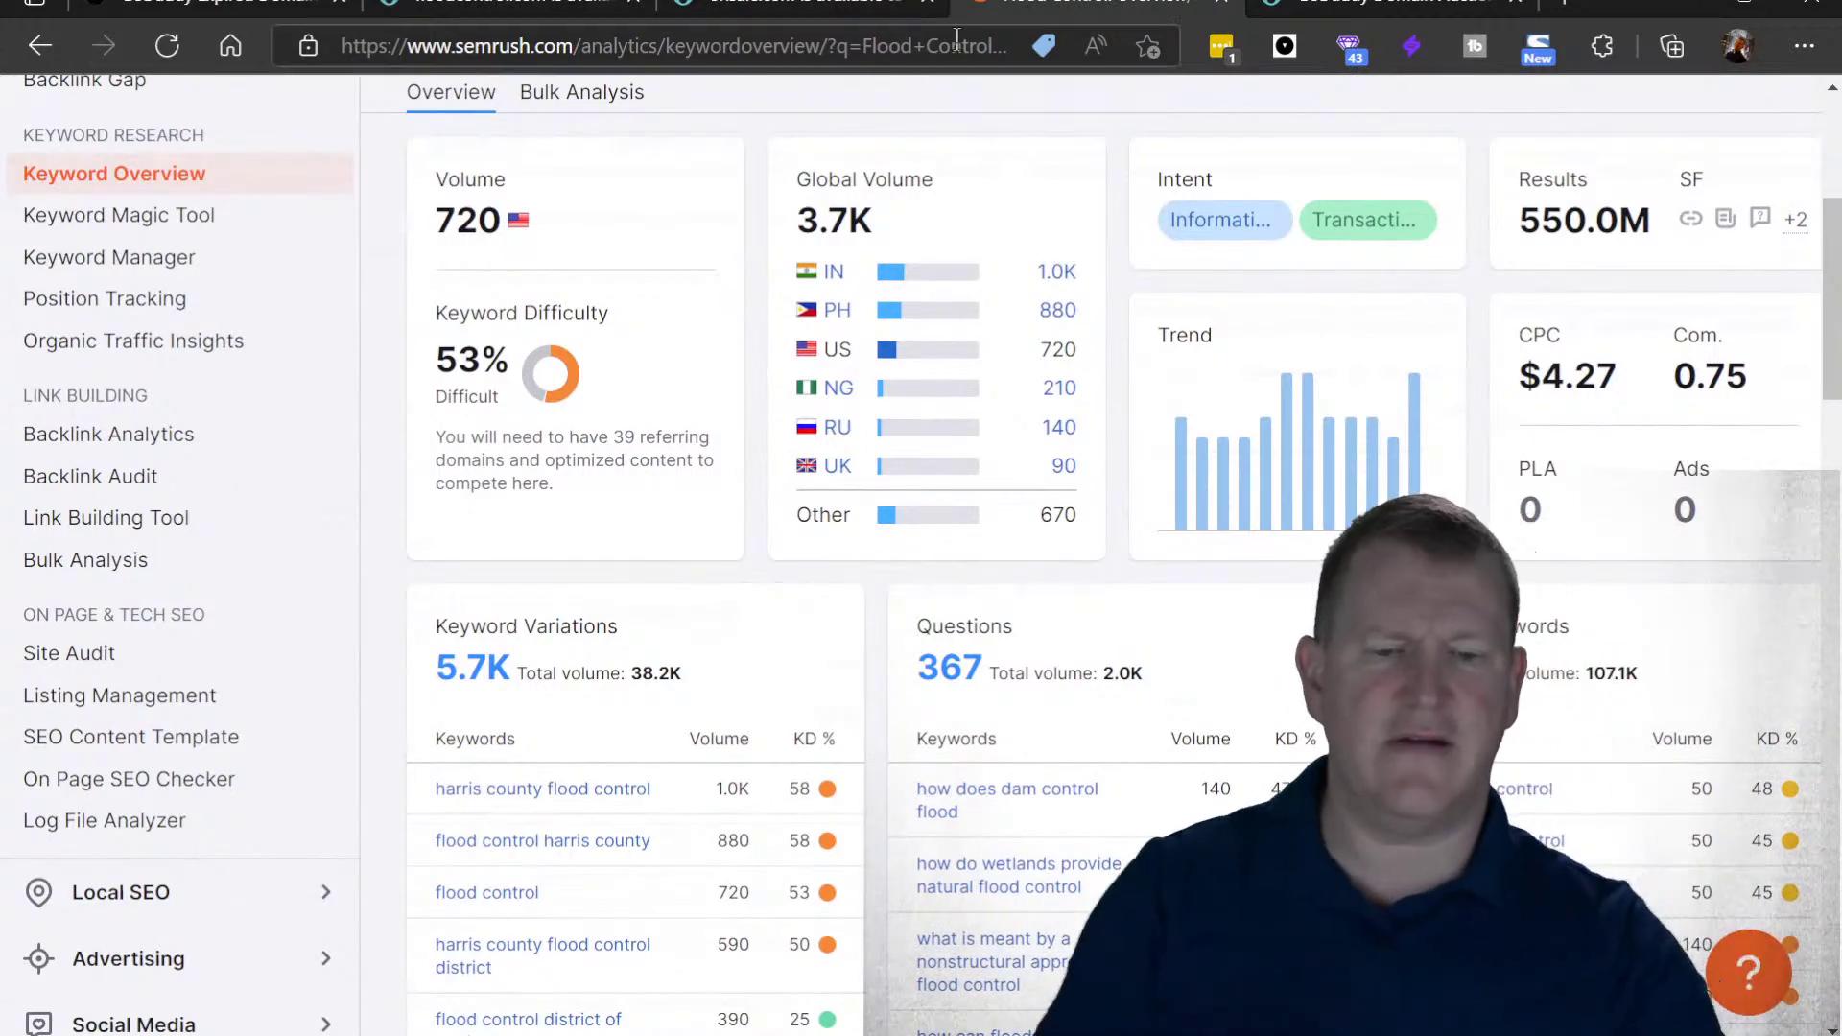
- Switch back to the floodcontrol.com auction listing, dismiss the survey pop-up and review the bids and estimated value
{"action": "left_click", "coordinate": [489, 7]}
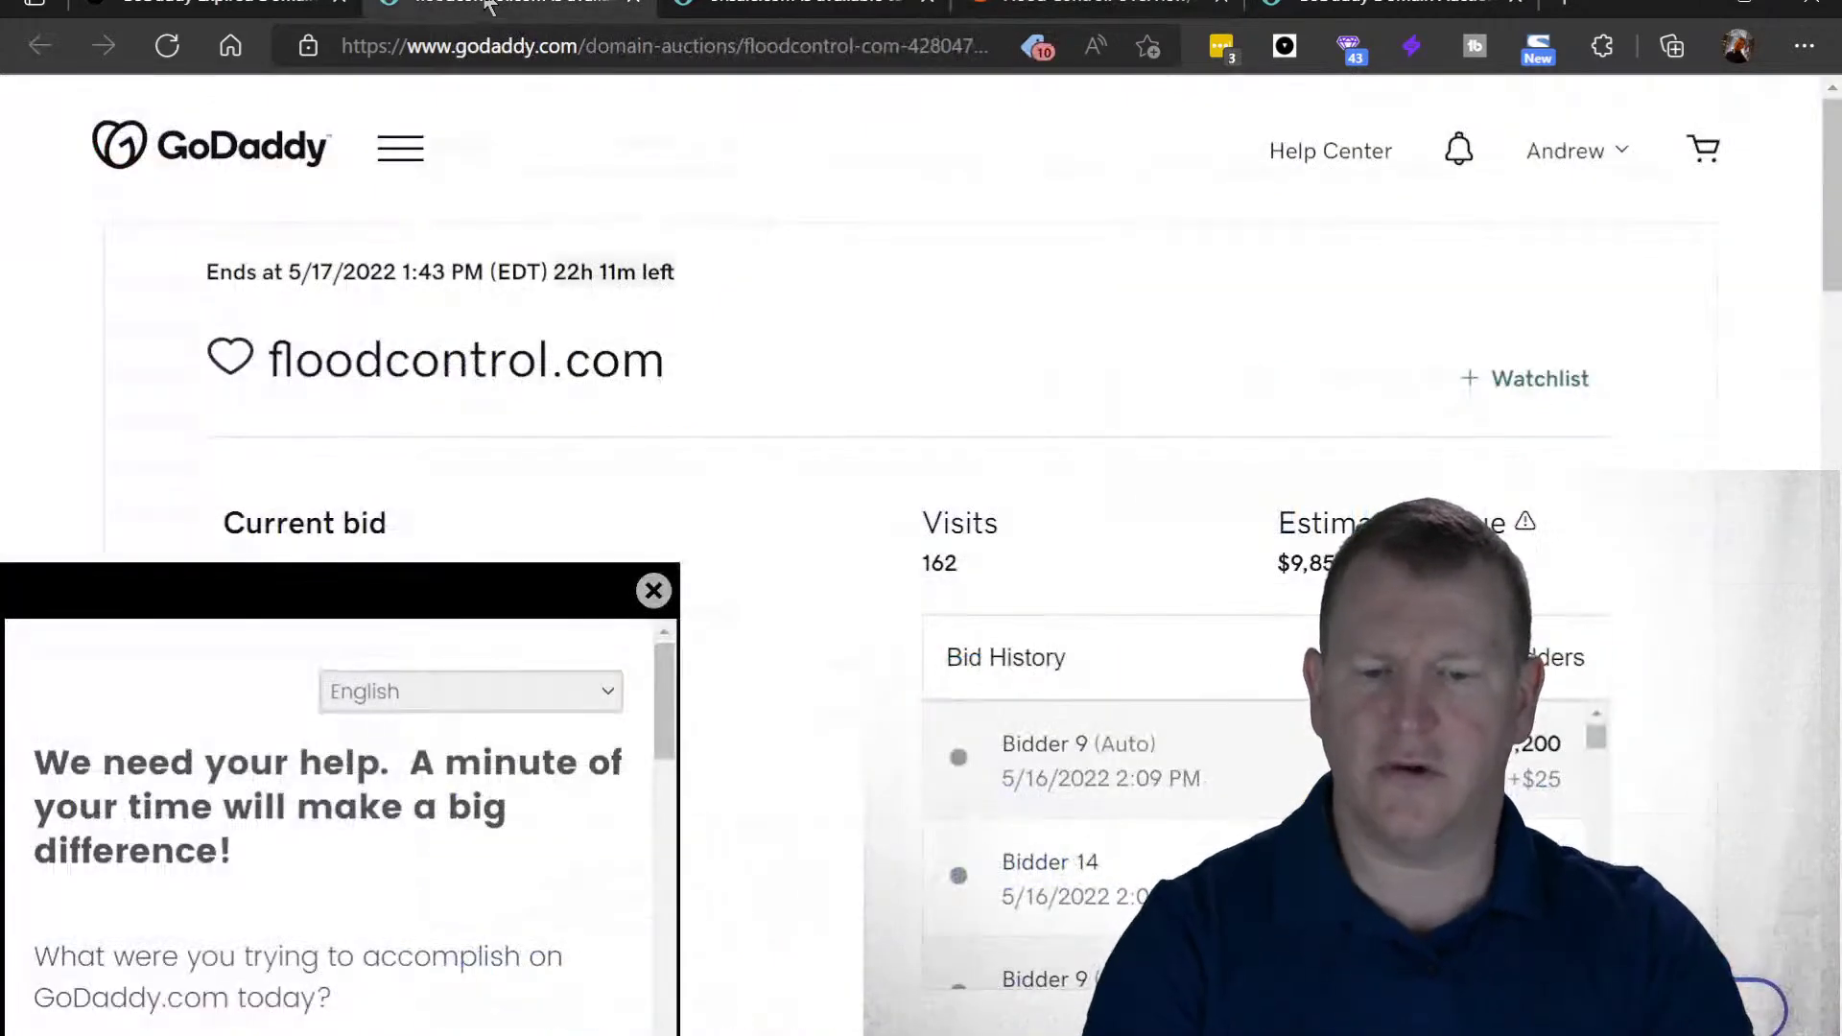
{"action": "left_click", "coordinate": [653, 590]}
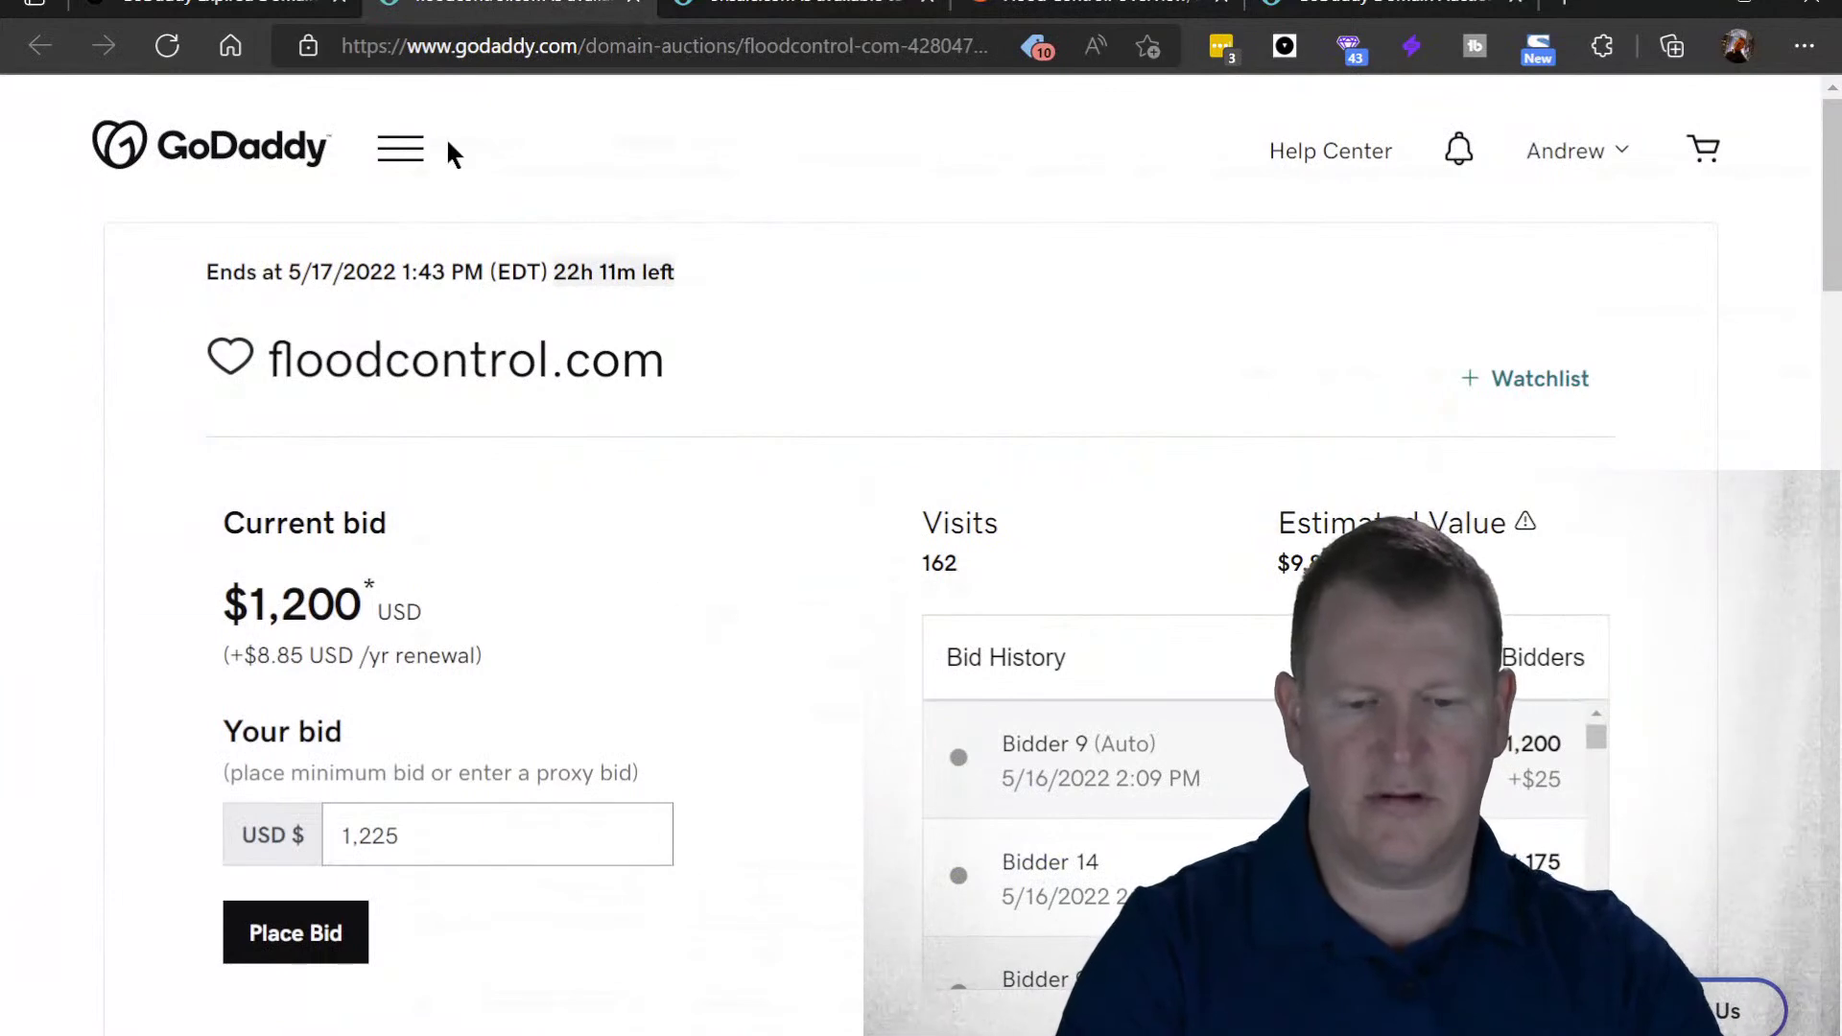
{"action": "middle_click", "coordinate": [158, 8]}
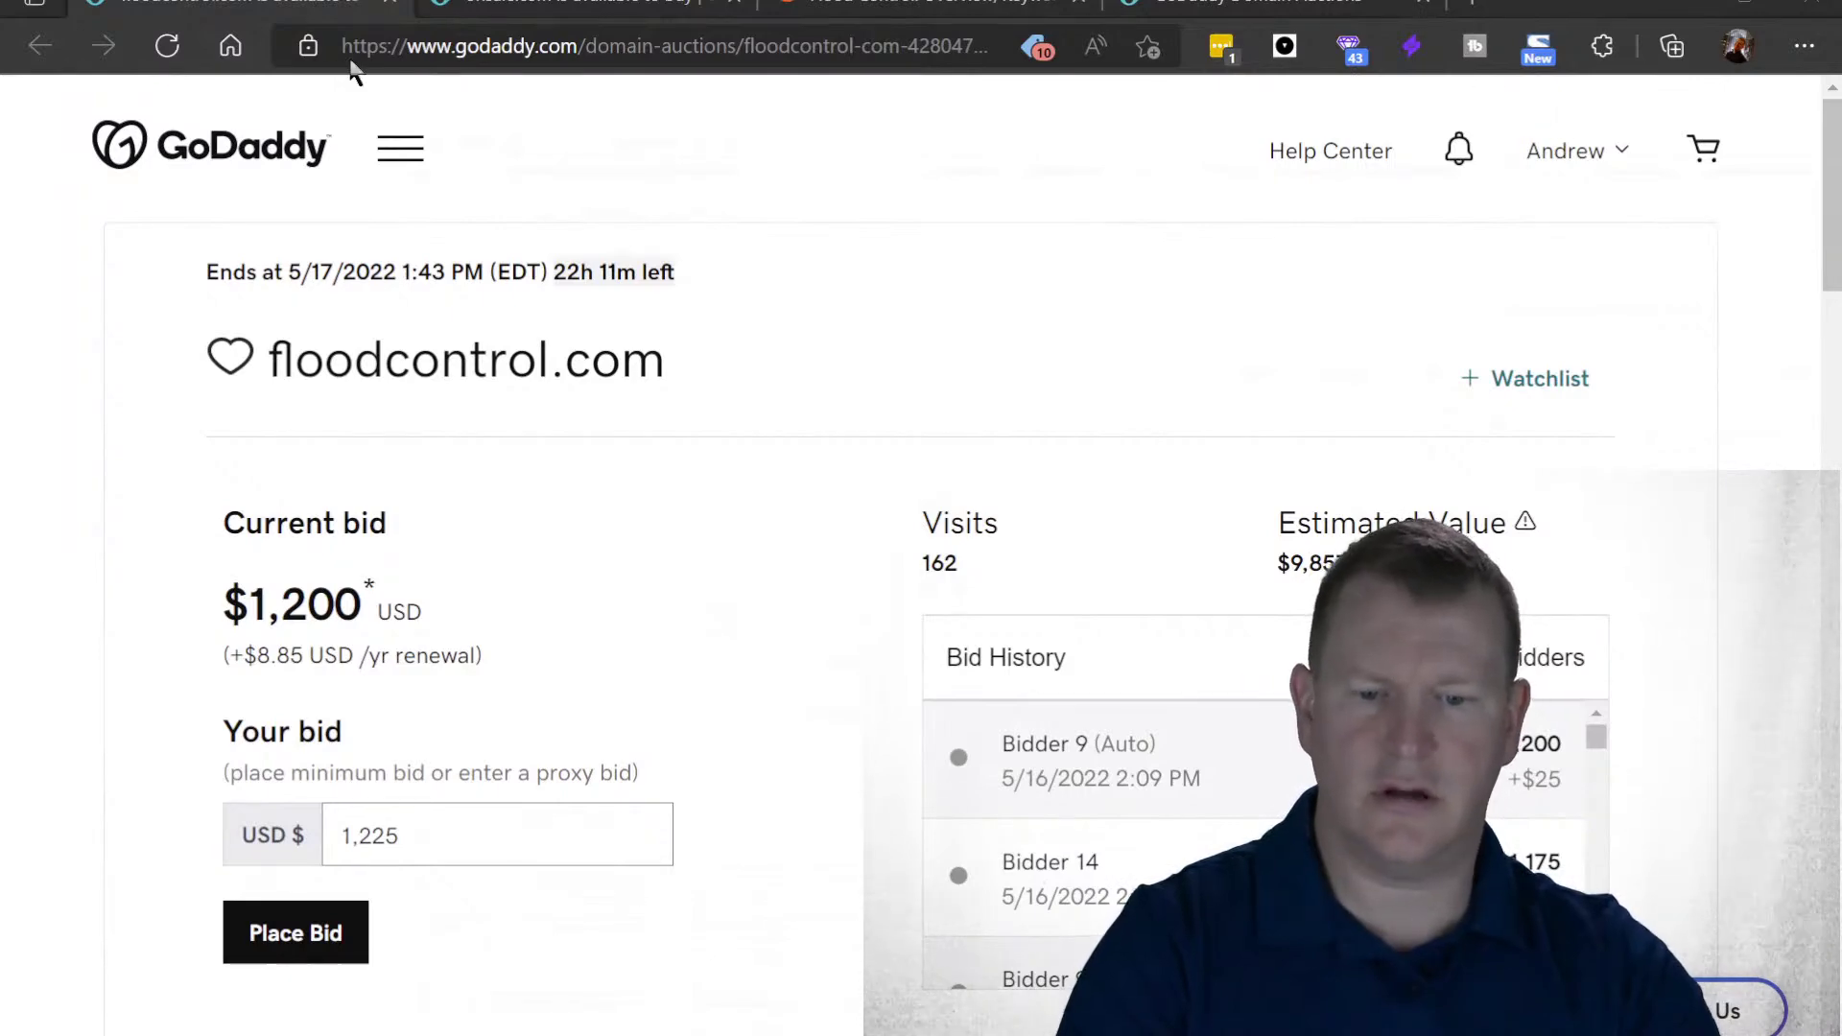
- Return to the expired domains list and open the GoDaddy auction listing for HealthcareService.com
{"action": "left_click", "coordinate": [555, 10]}
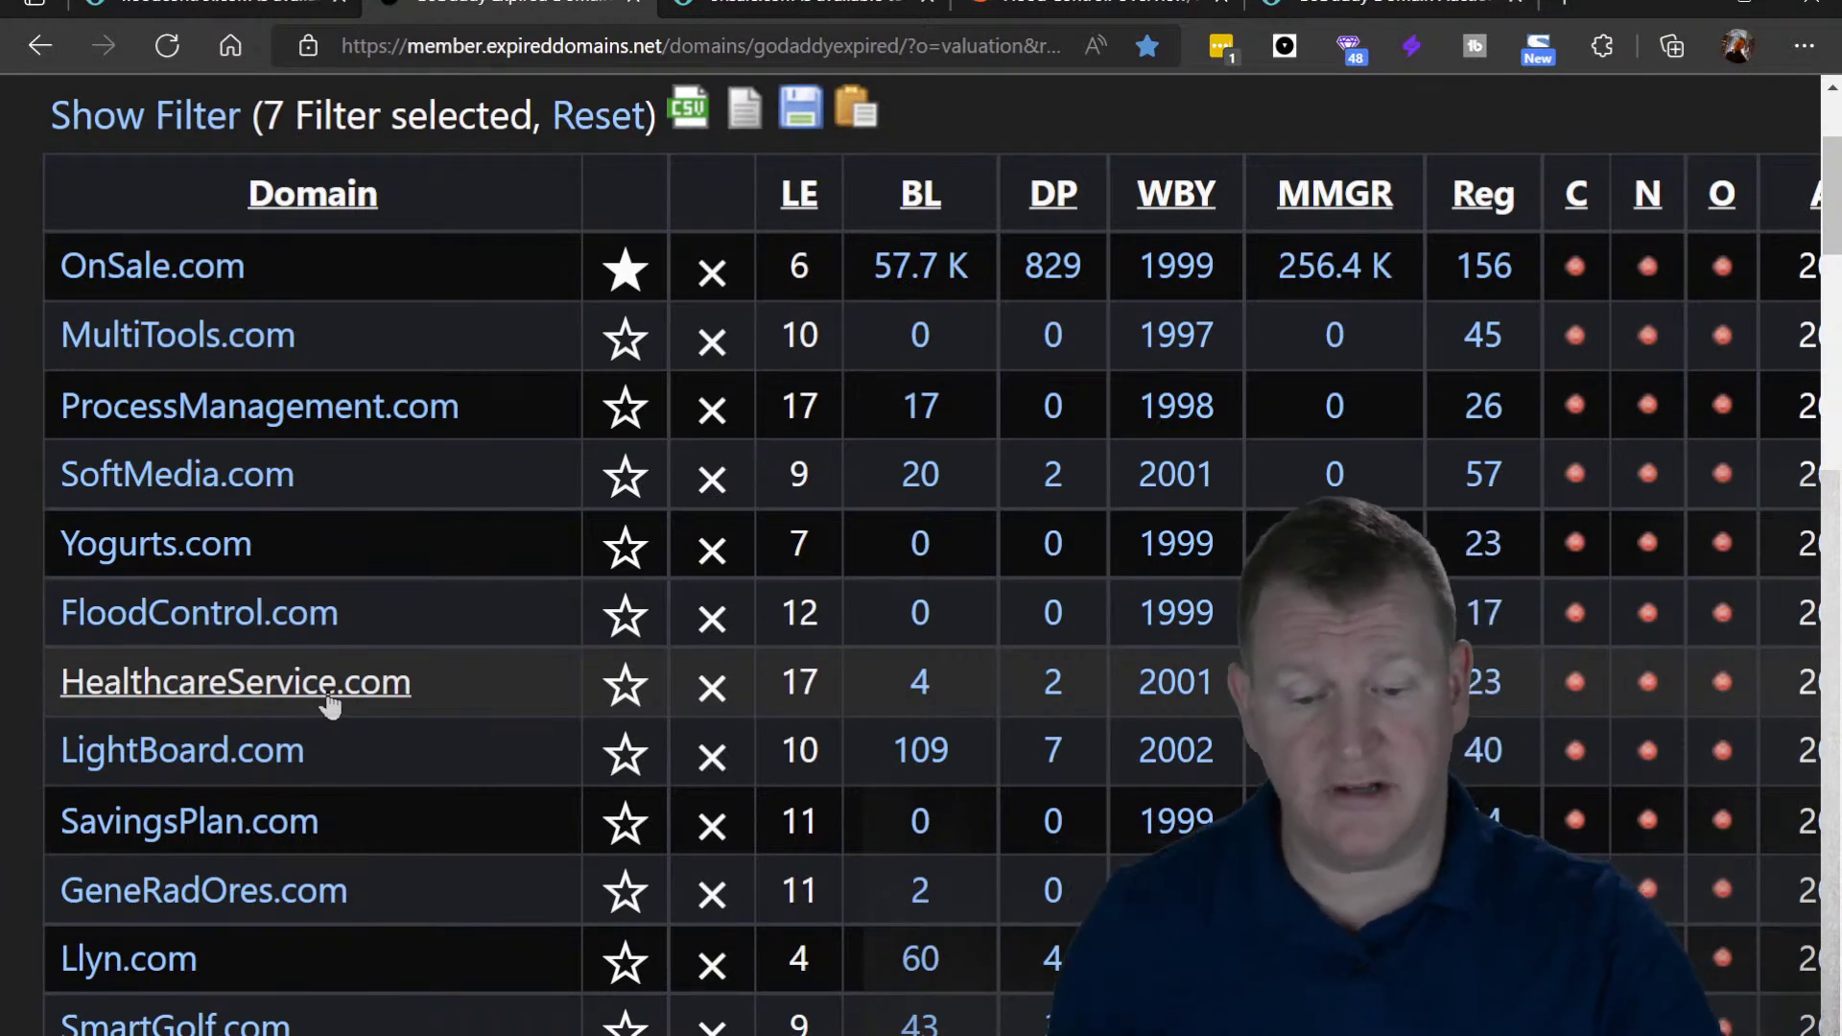
{"action": "left_click", "coordinate": [329, 696]}
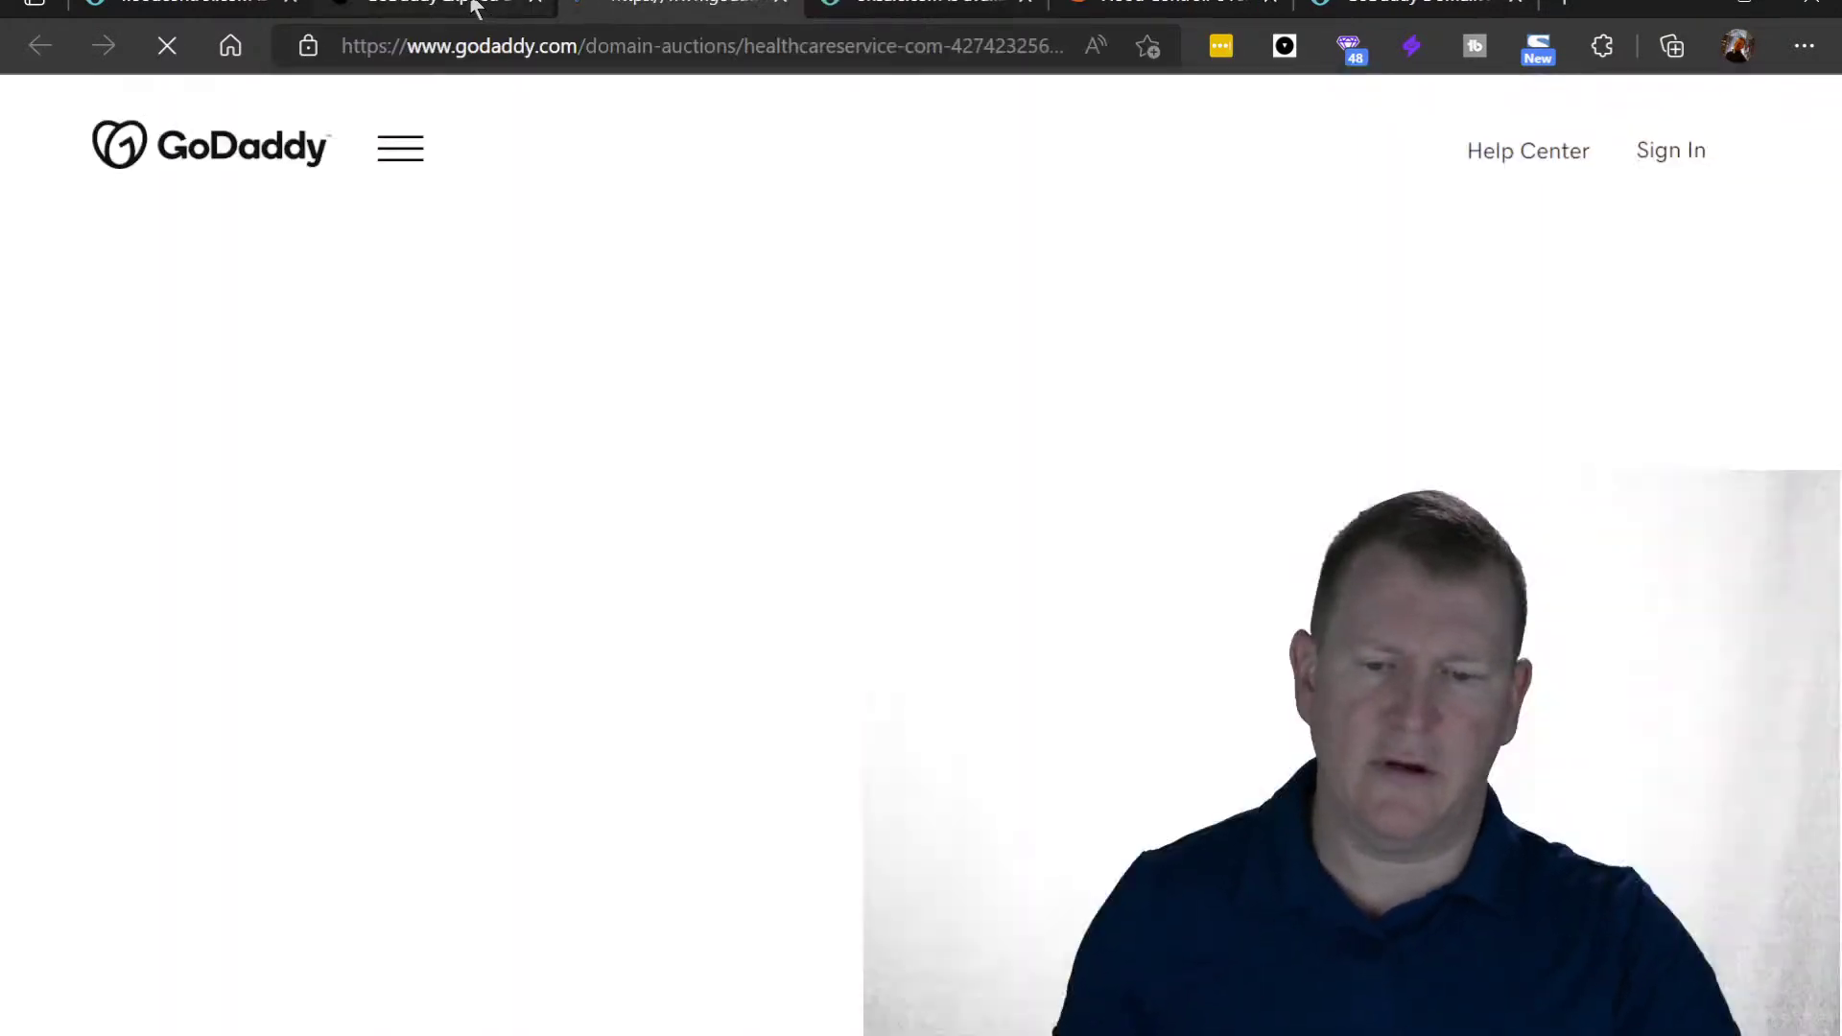
{"action": "left_click", "coordinate": [355, 11]}
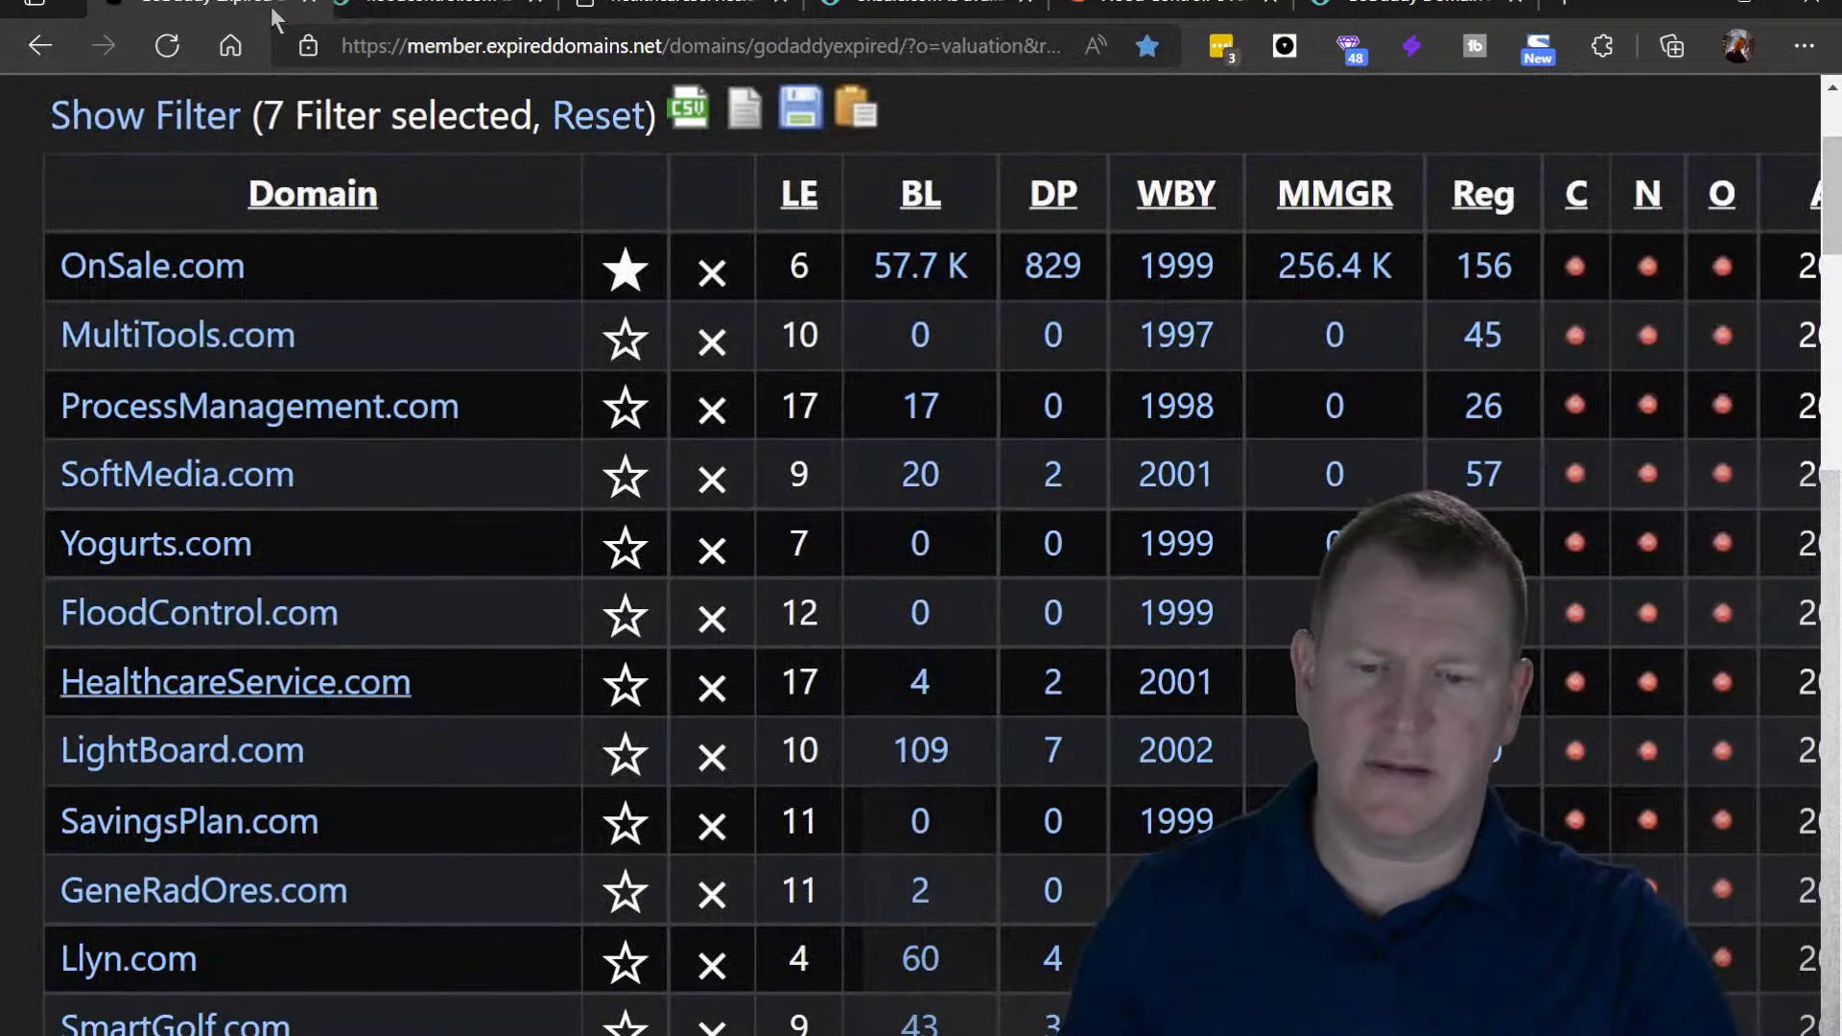
{"action": "left_click", "coordinate": [676, 12]}
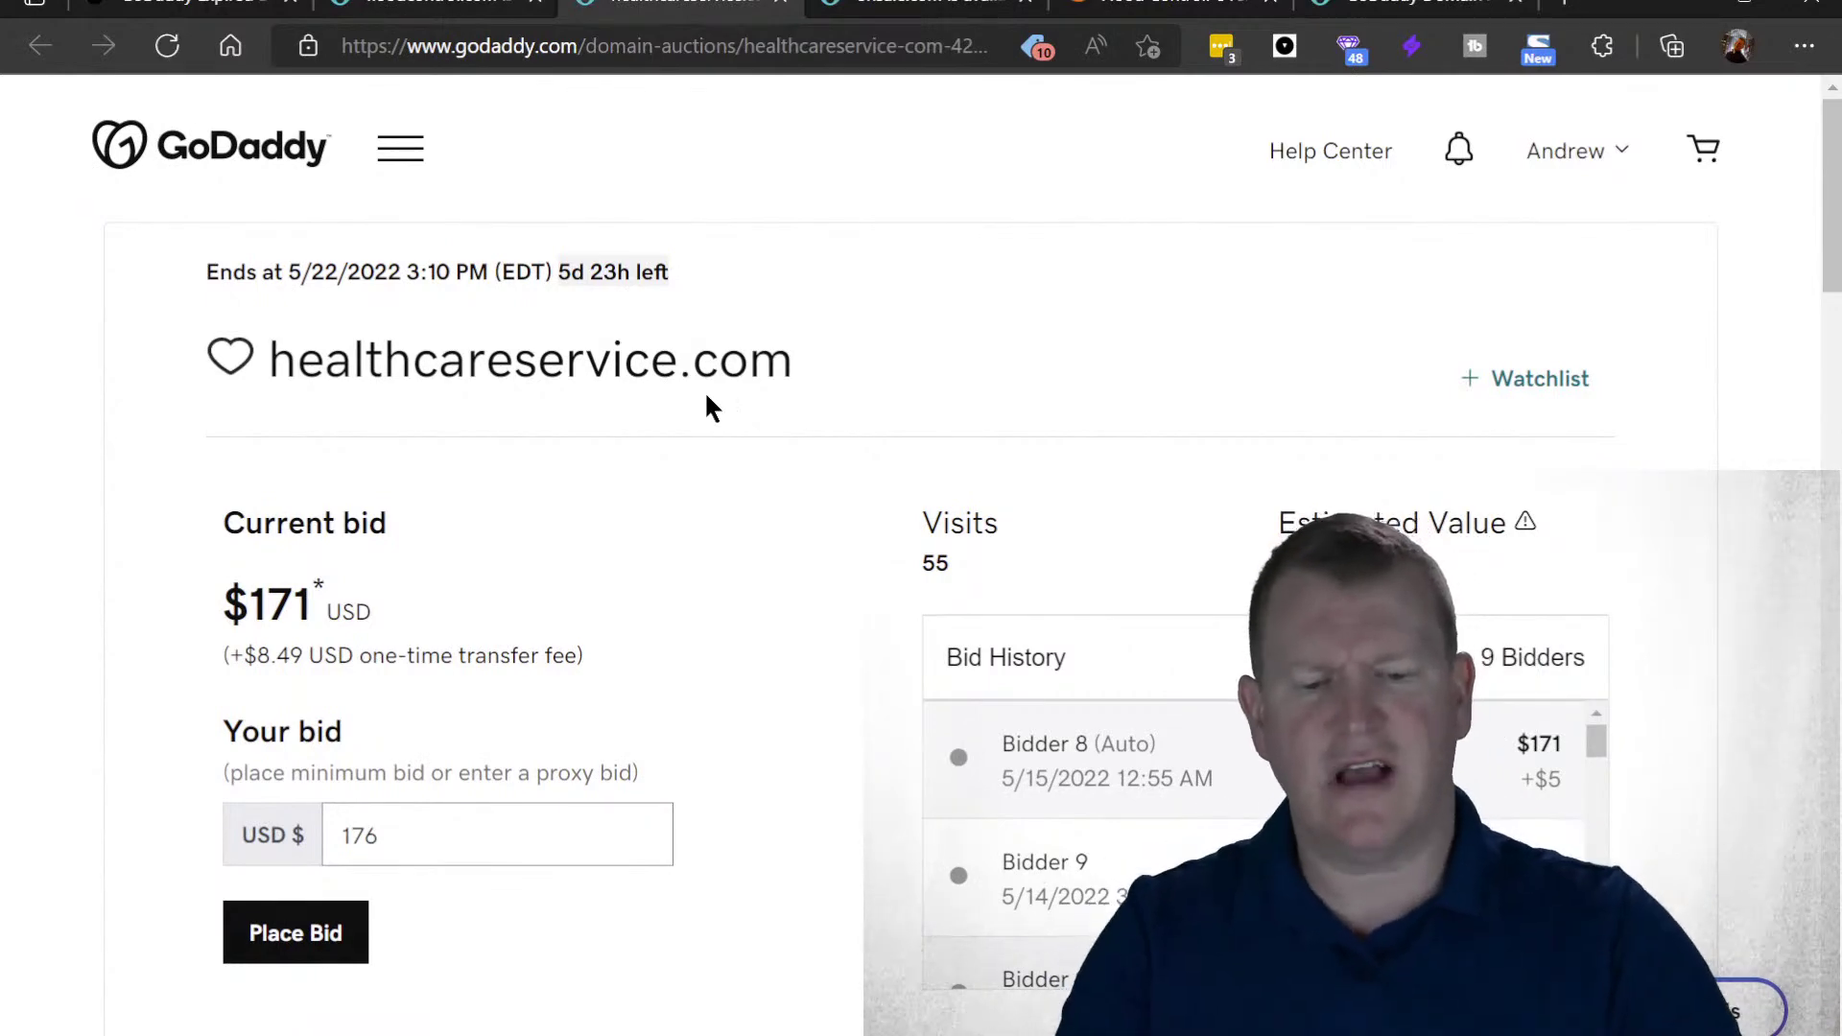
- Copy "healthcareservice" from the auction listing's title and open spyfu.com in a new browser tab
{"action": "left_click_drag", "start_coordinate": [678, 374], "coordinate": [277, 355]}
{"action": "key", "text": "ctrl+c"}
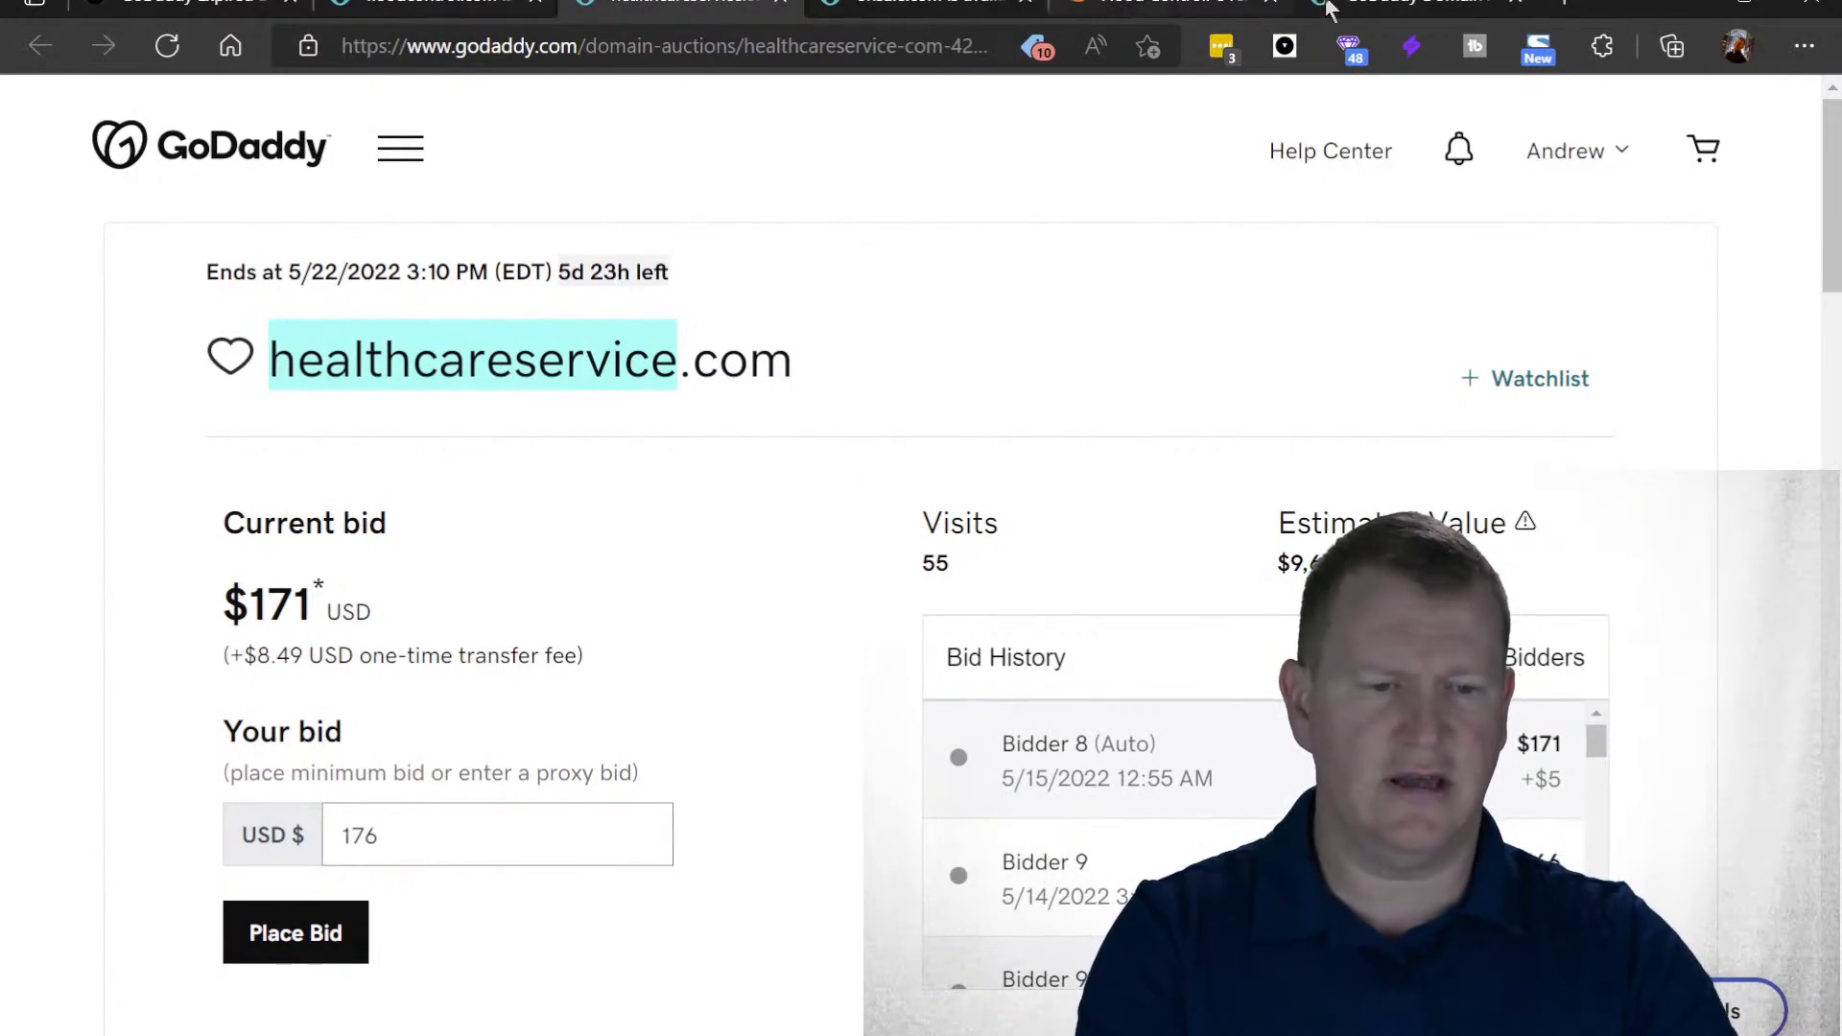
{"action": "left_click", "coordinate": [1489, 11]}
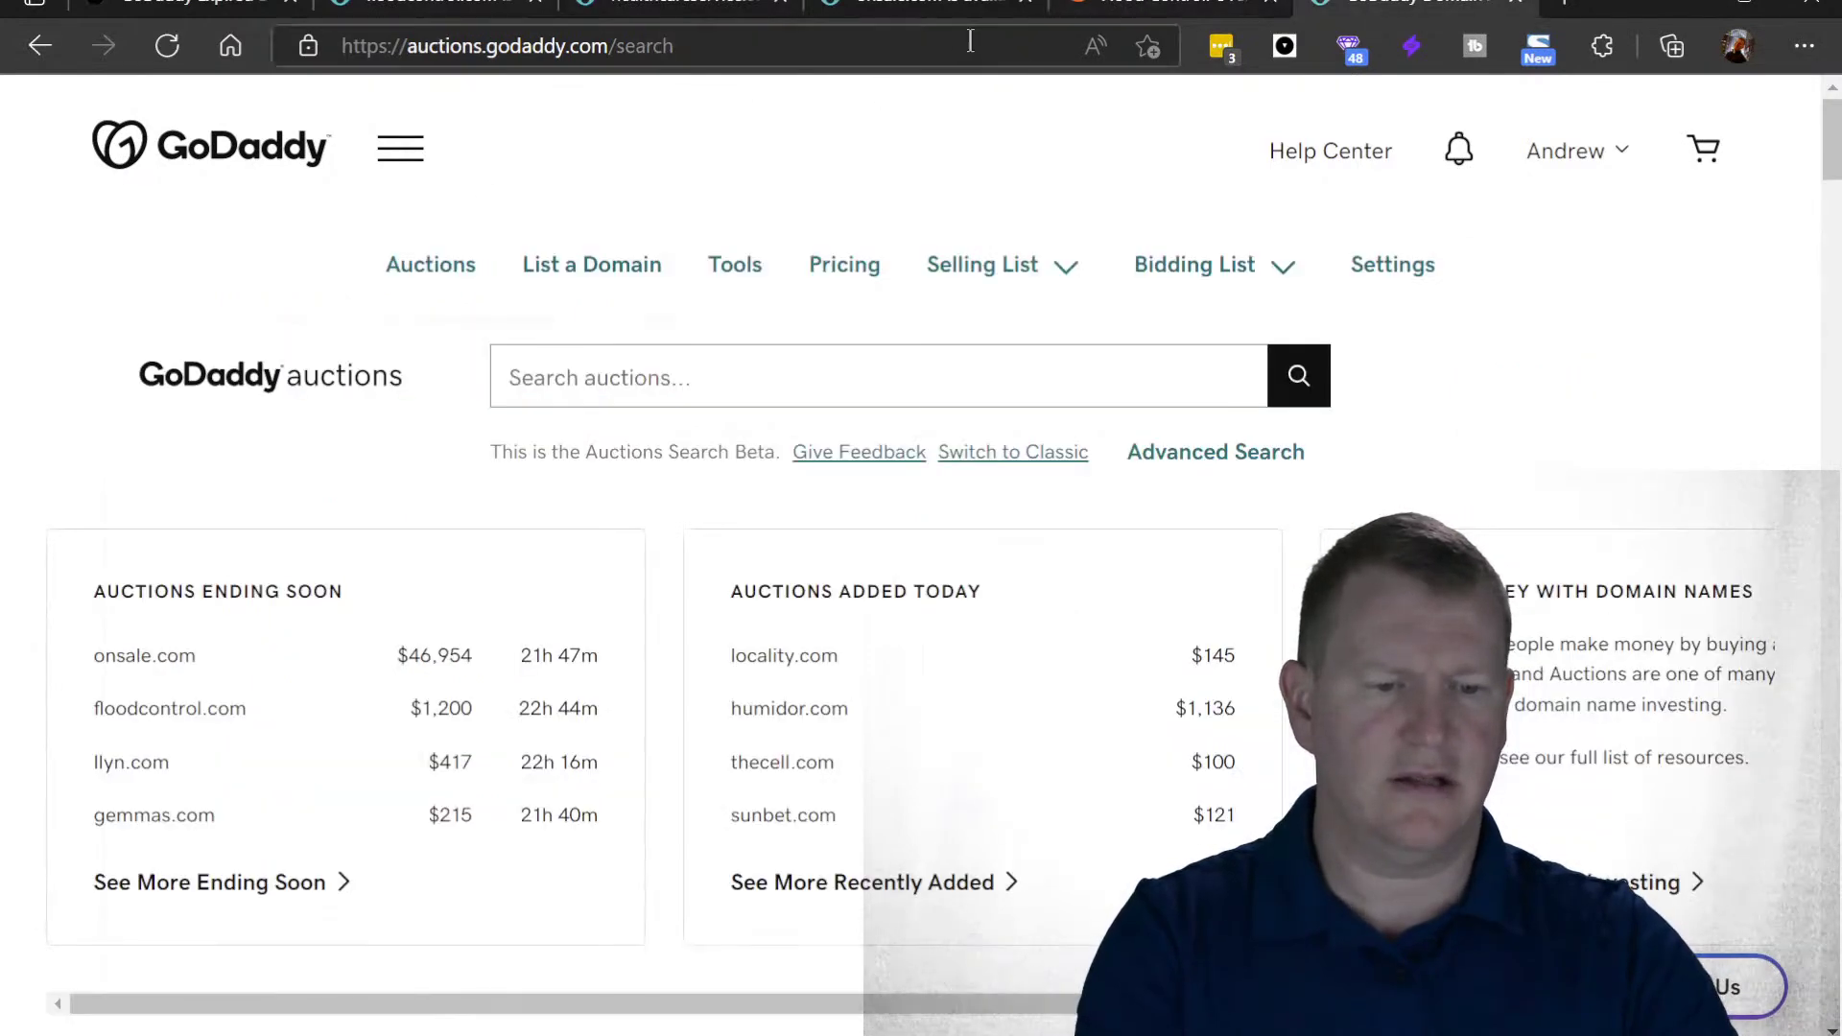
{"action": "left_click", "coordinate": [1564, 11]}
{"action": "type", "text": "spyfu.com"}
{"action": "key", "text": "Return"}
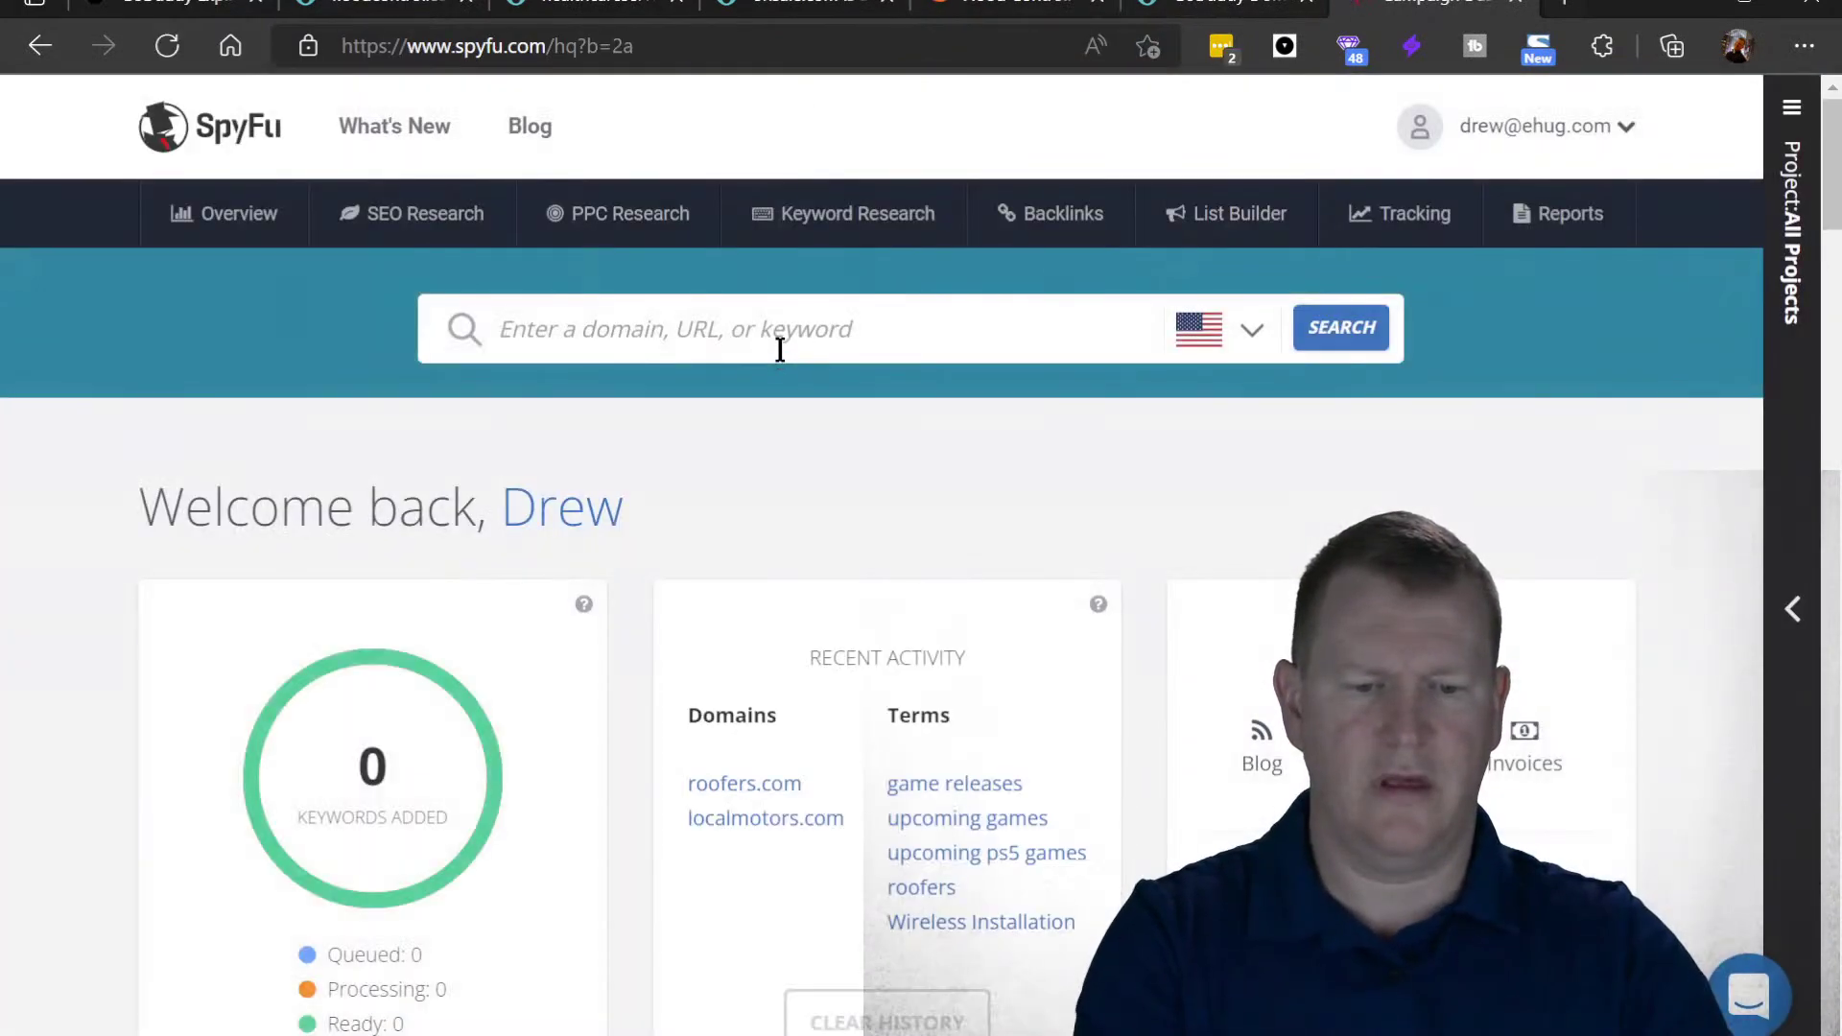
- Search SpyFu for the keyword "healthcare service", splitting the copied domain name into two words
{"action": "left_click", "coordinate": [780, 349]}
{"action": "key", "text": "ctrl+v"}
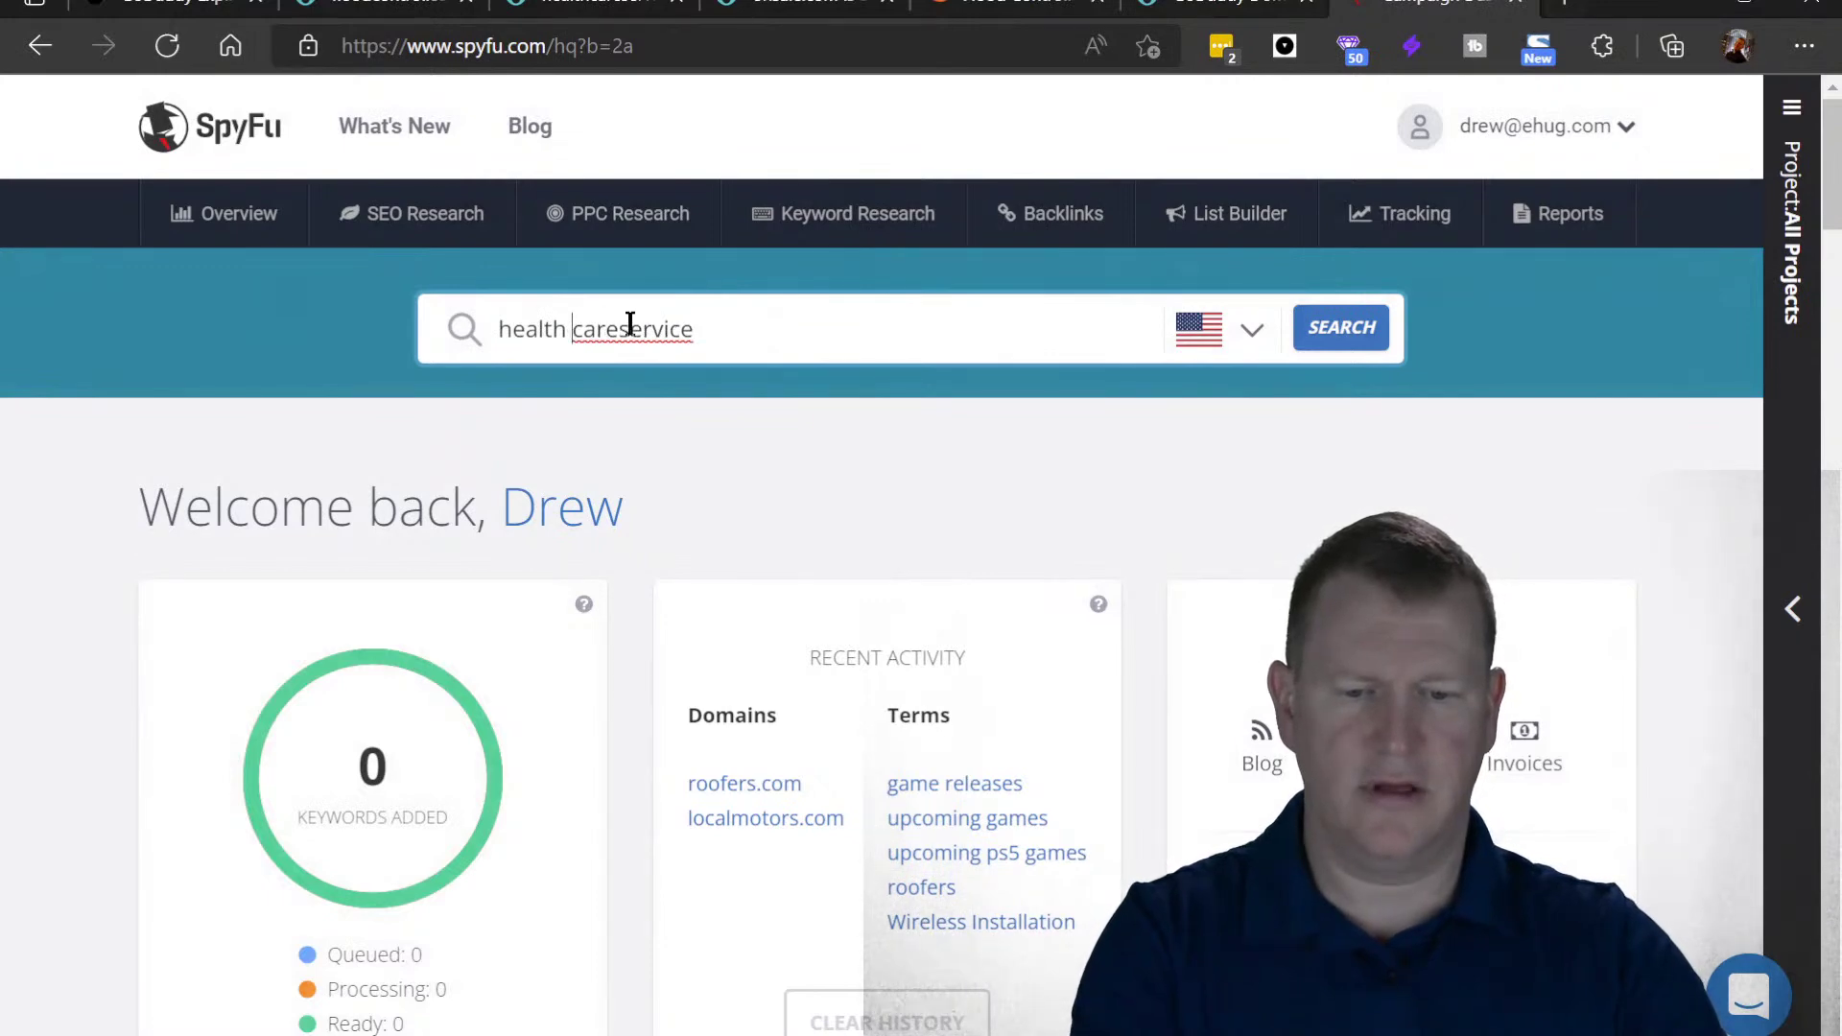
{"action": "key", "text": "BackSpace"}
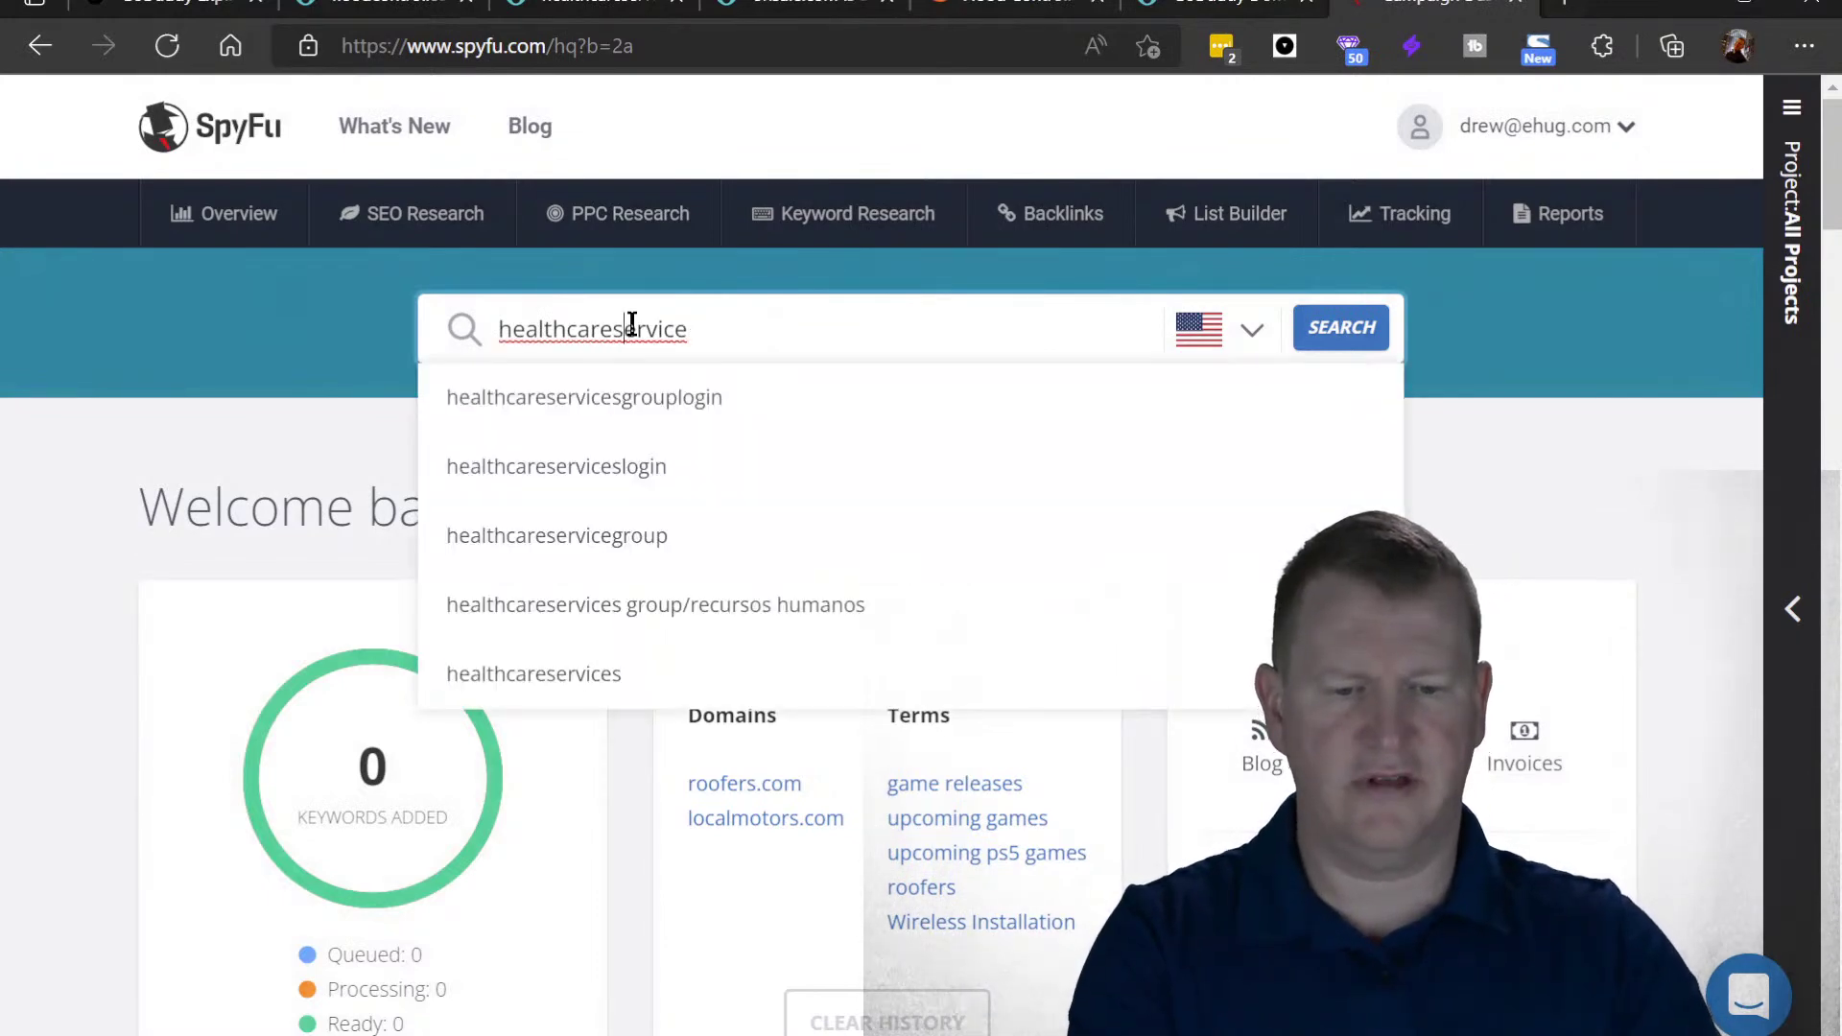
{"action": "left_click", "coordinate": [1342, 328]}
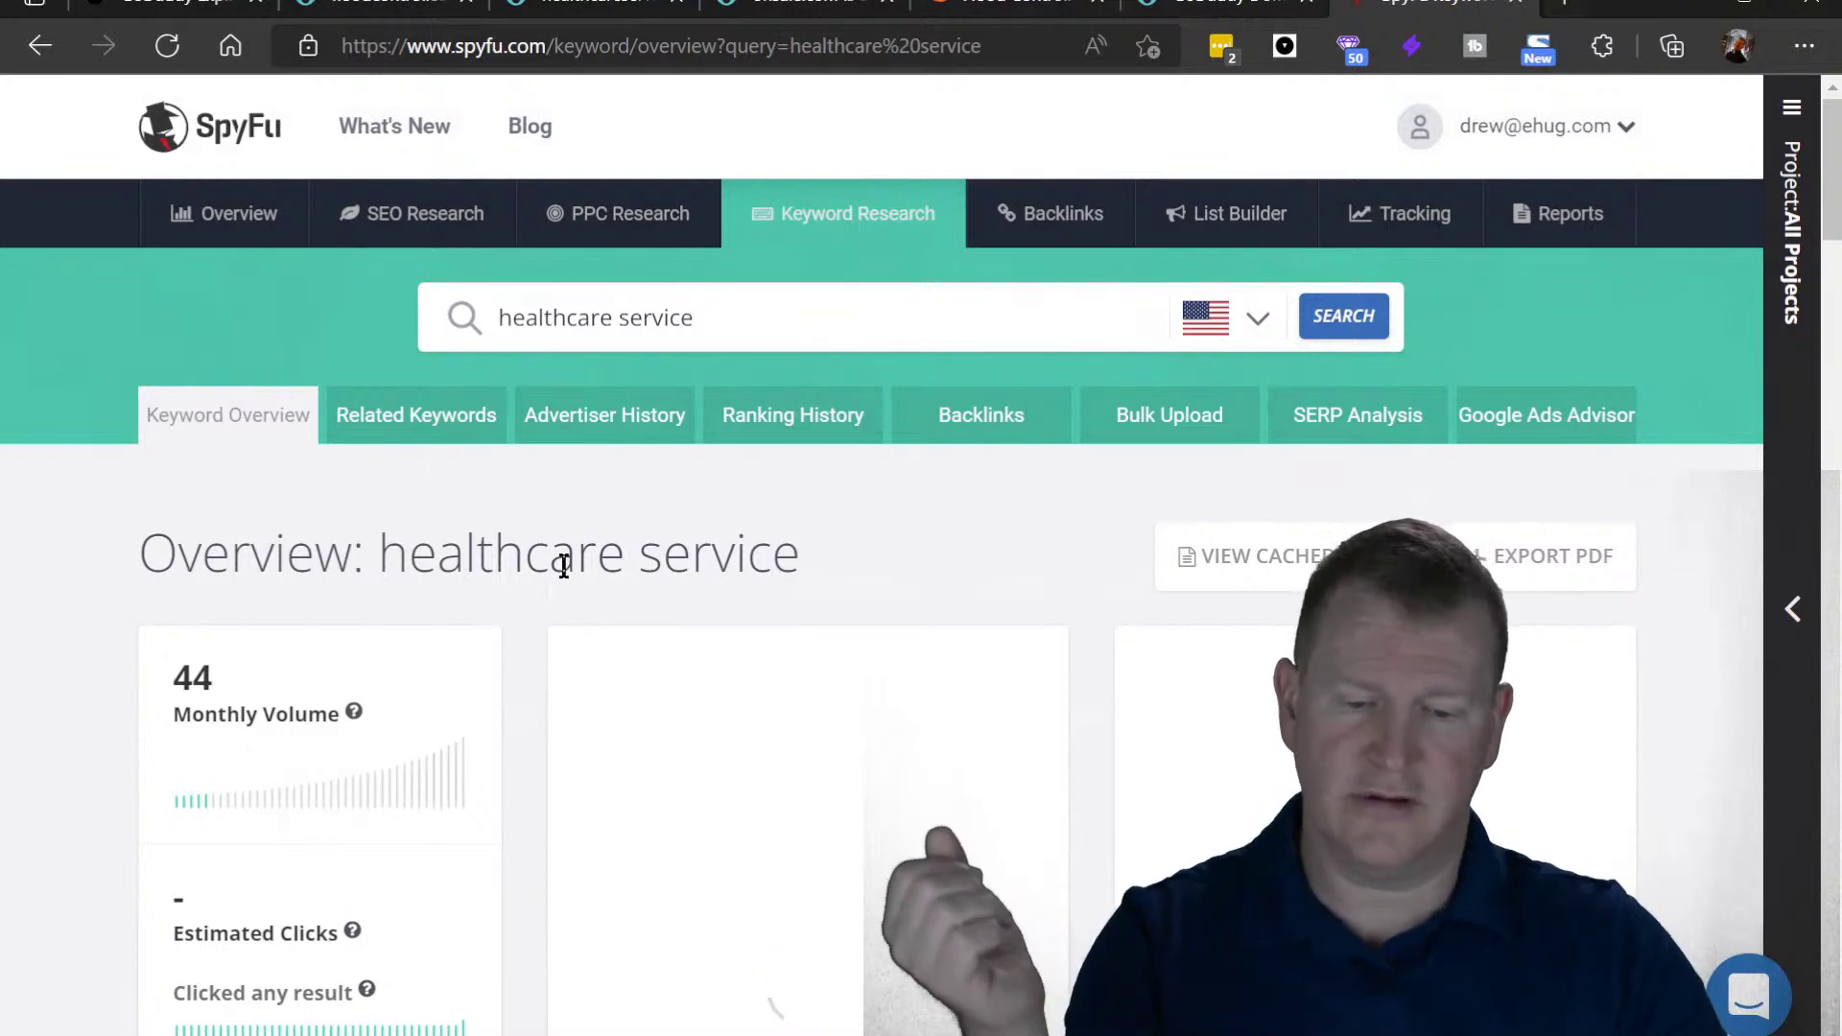
- Examine the monthly volume, difficulty, cost per click and similar keywords for "healthcare service" in the keyword overview
{"action": "scroll", "coordinate": [564, 566], "scroll_direction": "down", "scroll_amount": 4}
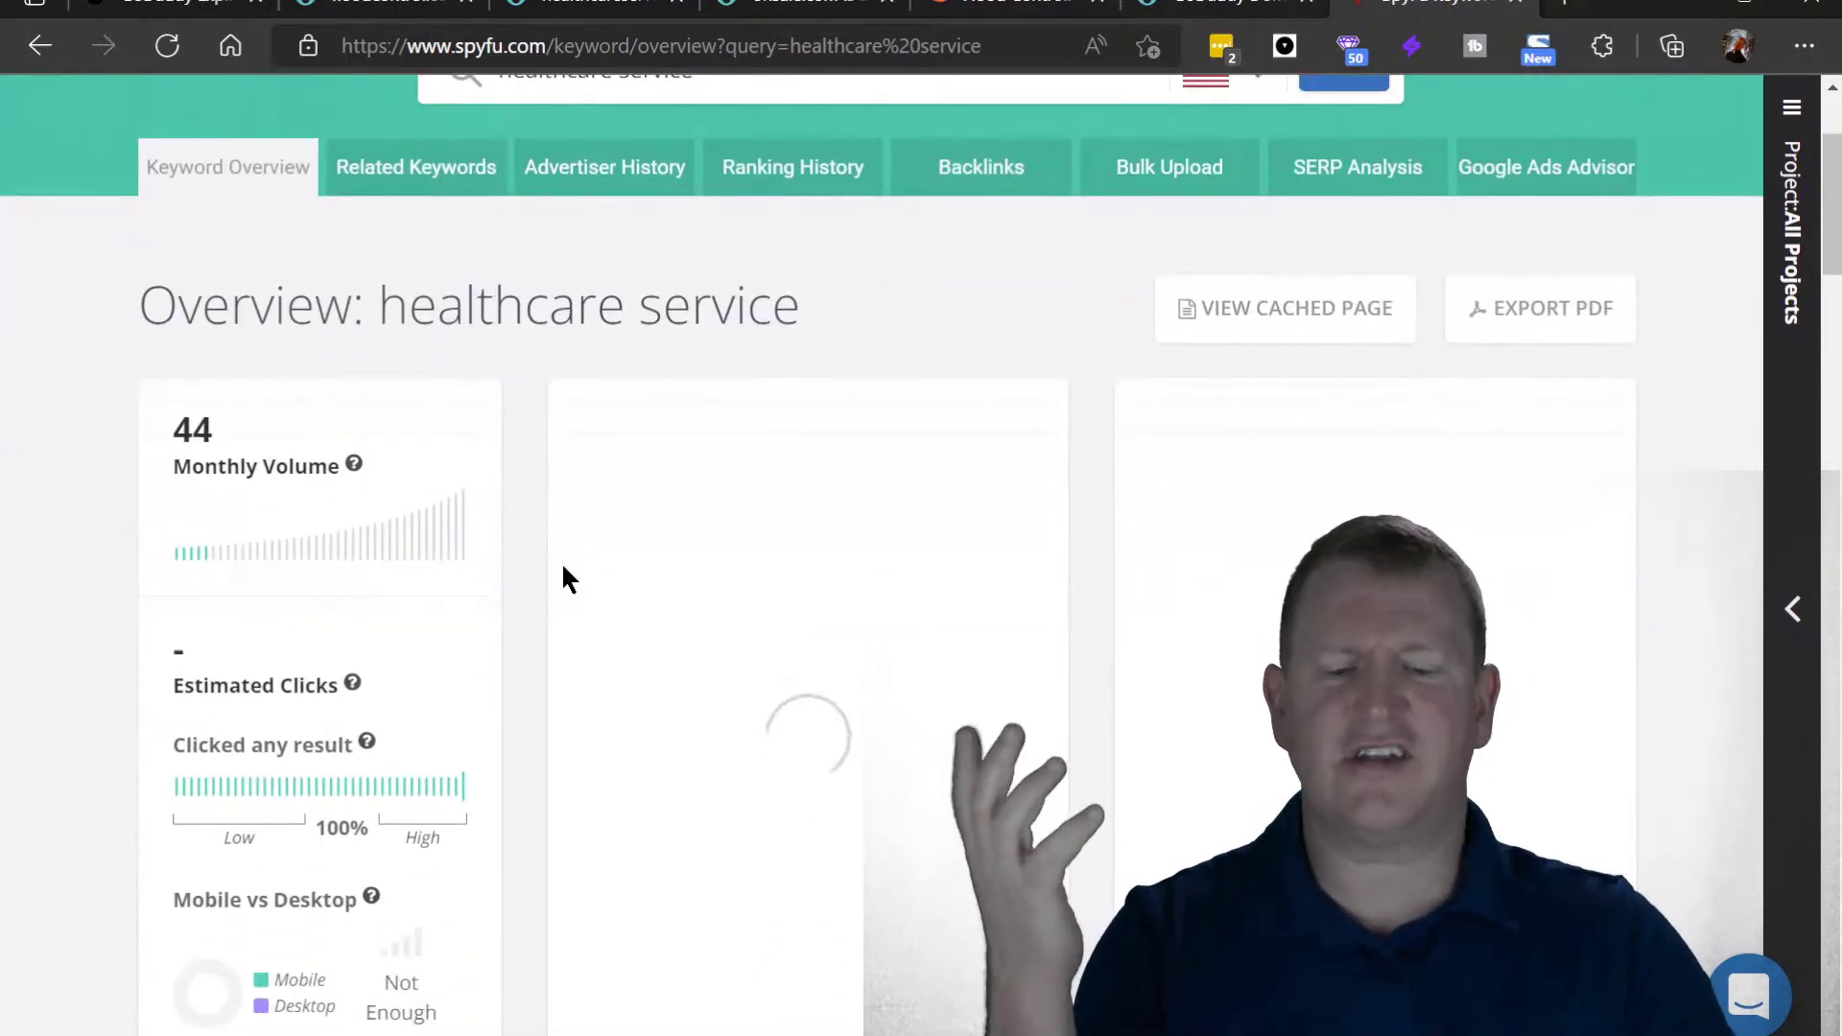
{"action": "scroll", "coordinate": [565, 571], "scroll_direction": "down", "scroll_amount": 4}
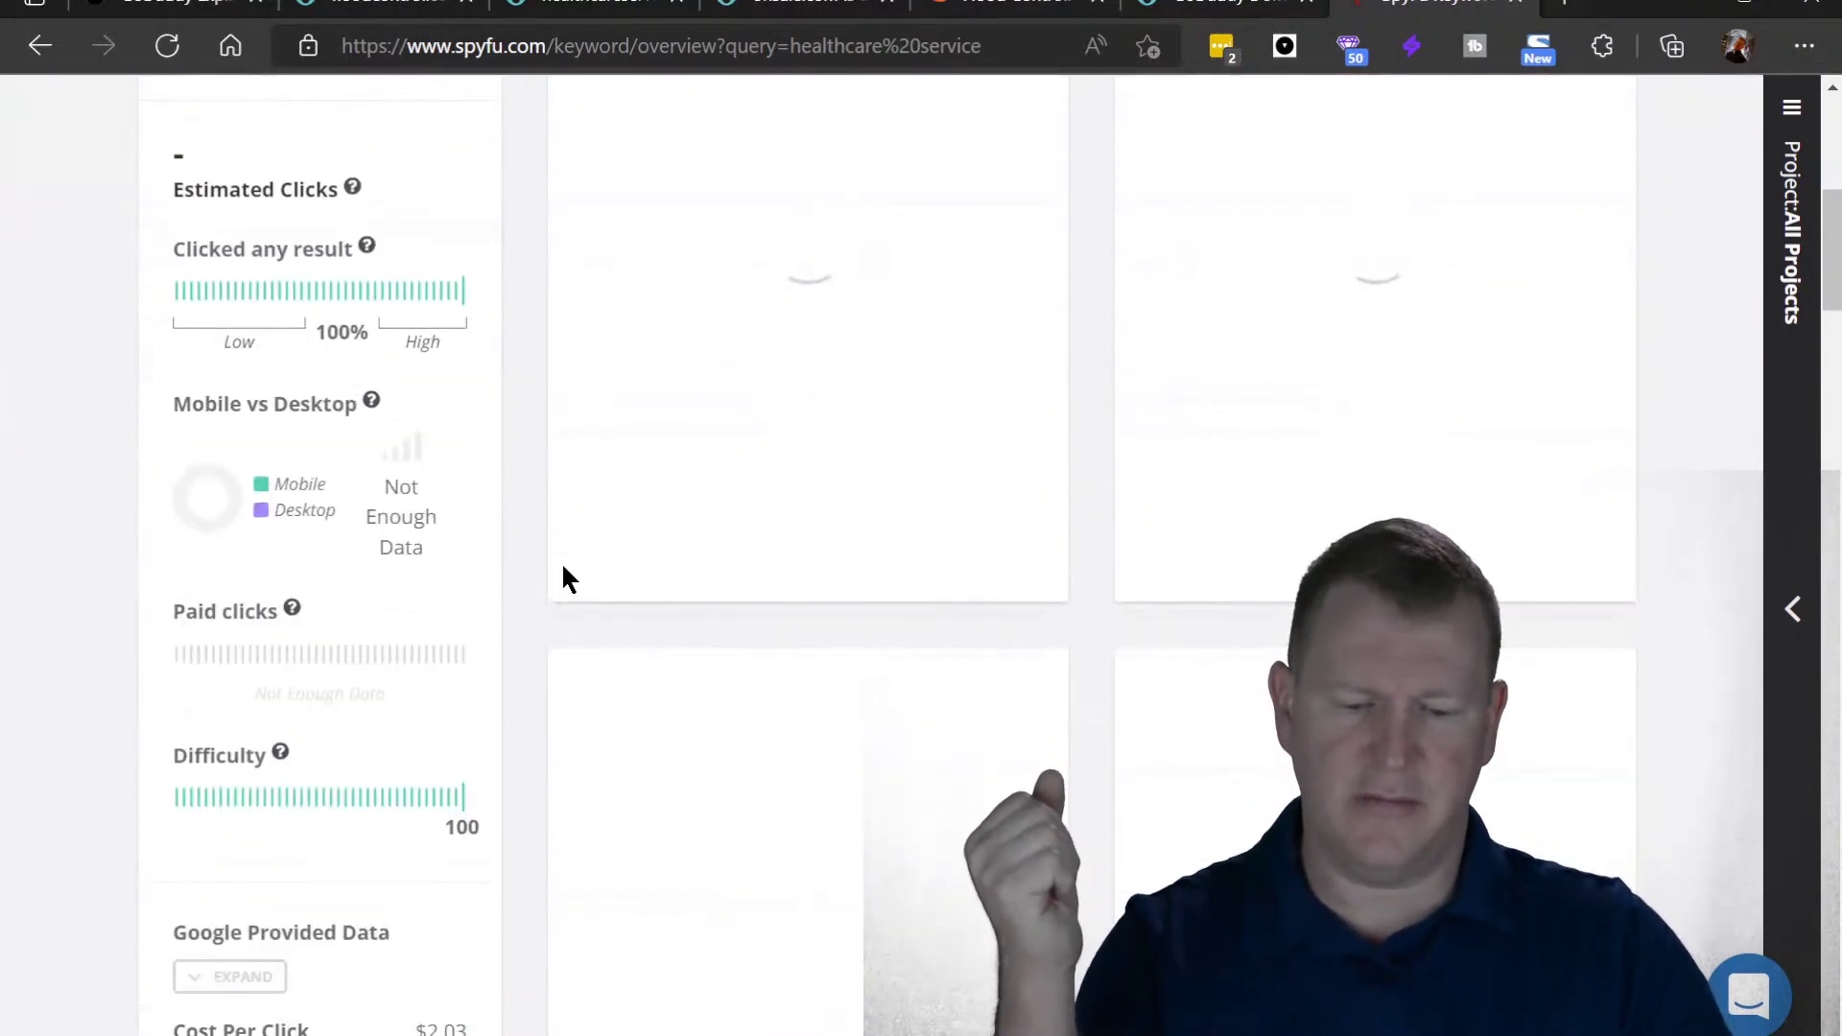
{"action": "scroll", "coordinate": [563, 576], "scroll_direction": "up", "scroll_amount": 4}
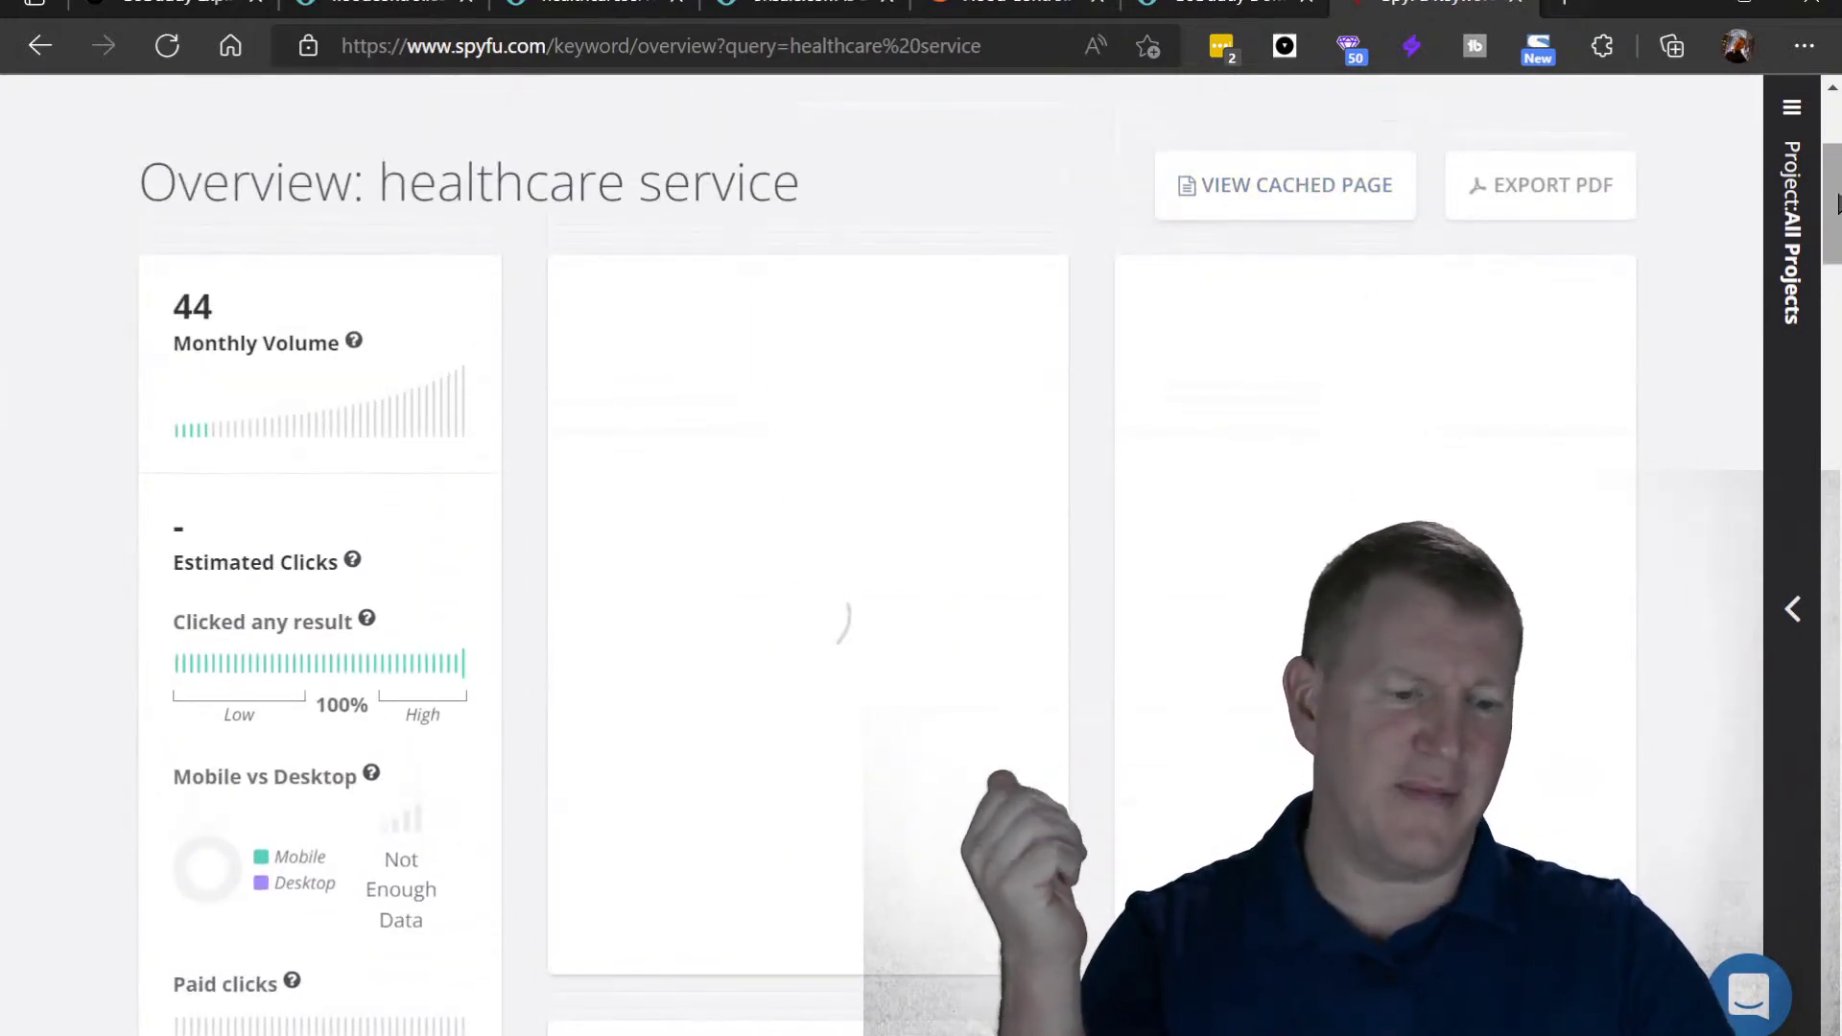
{"action": "left_click_drag", "start_coordinate": [1837, 202], "coordinate": [1837, 279]}
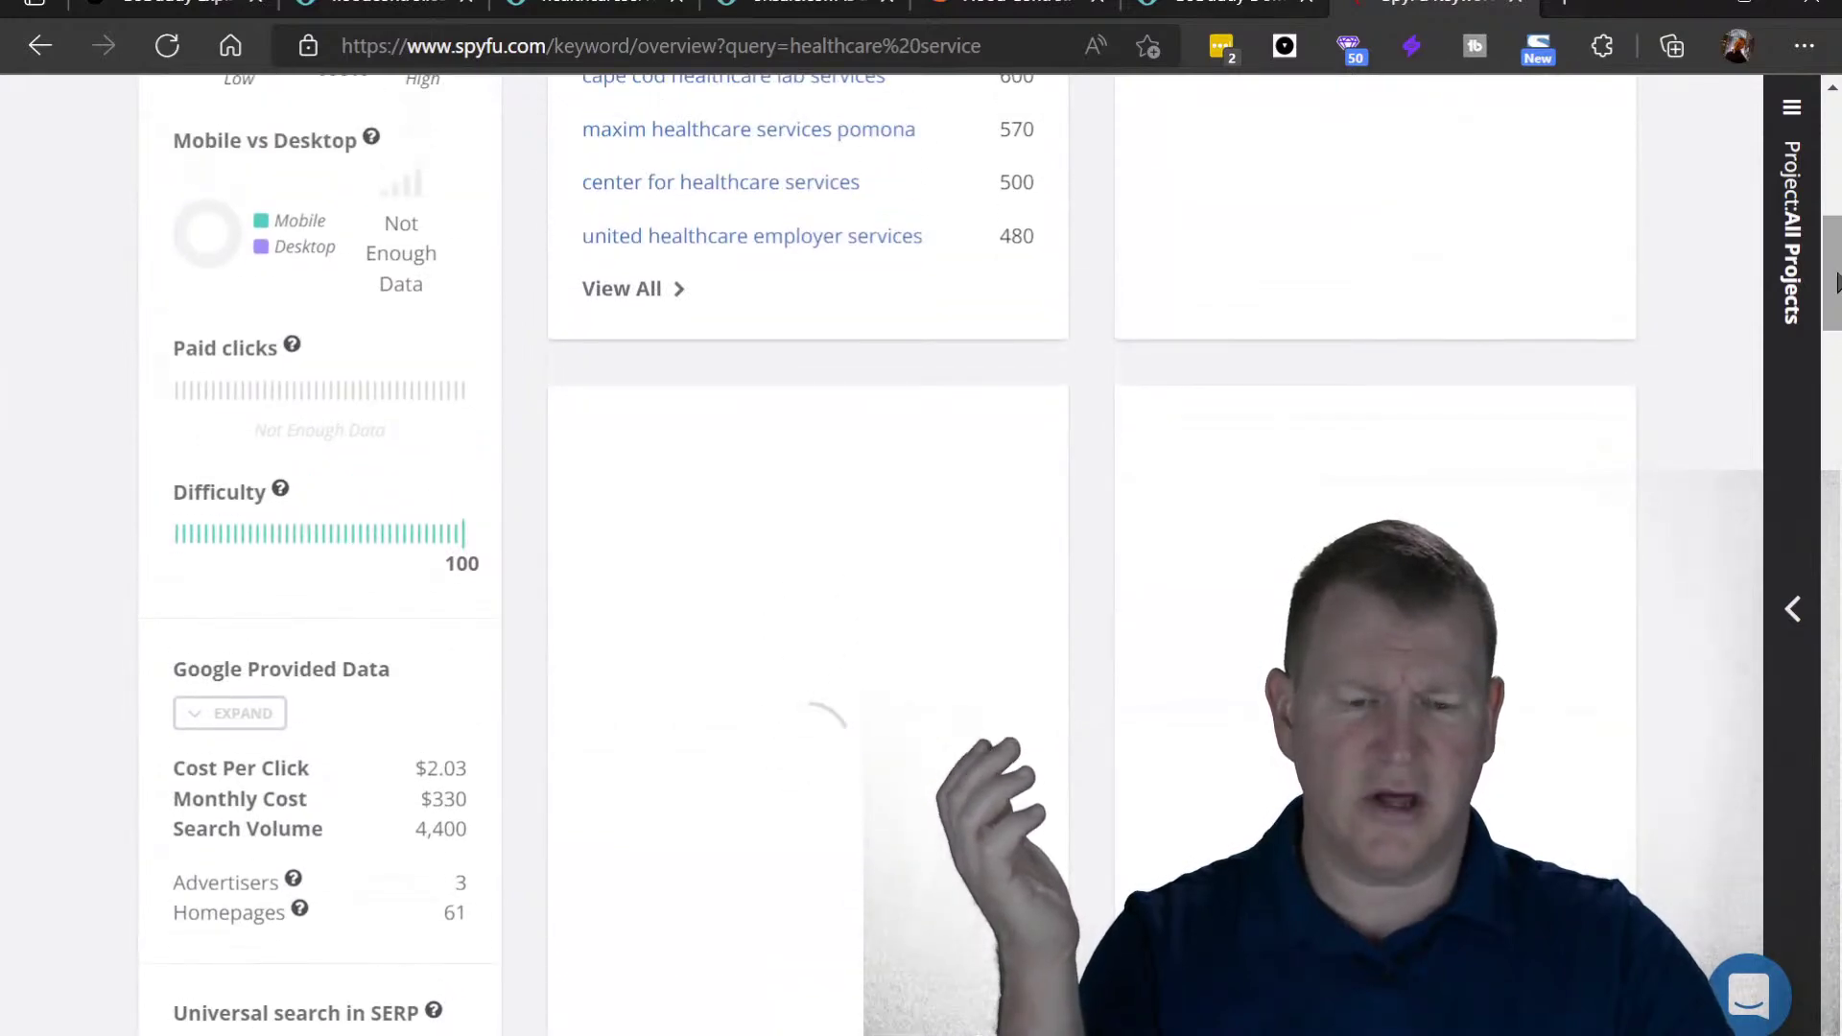
{"action": "left_click_drag", "start_coordinate": [187, 768], "coordinate": [455, 768]}
{"action": "left_click", "coordinate": [467, 888]}
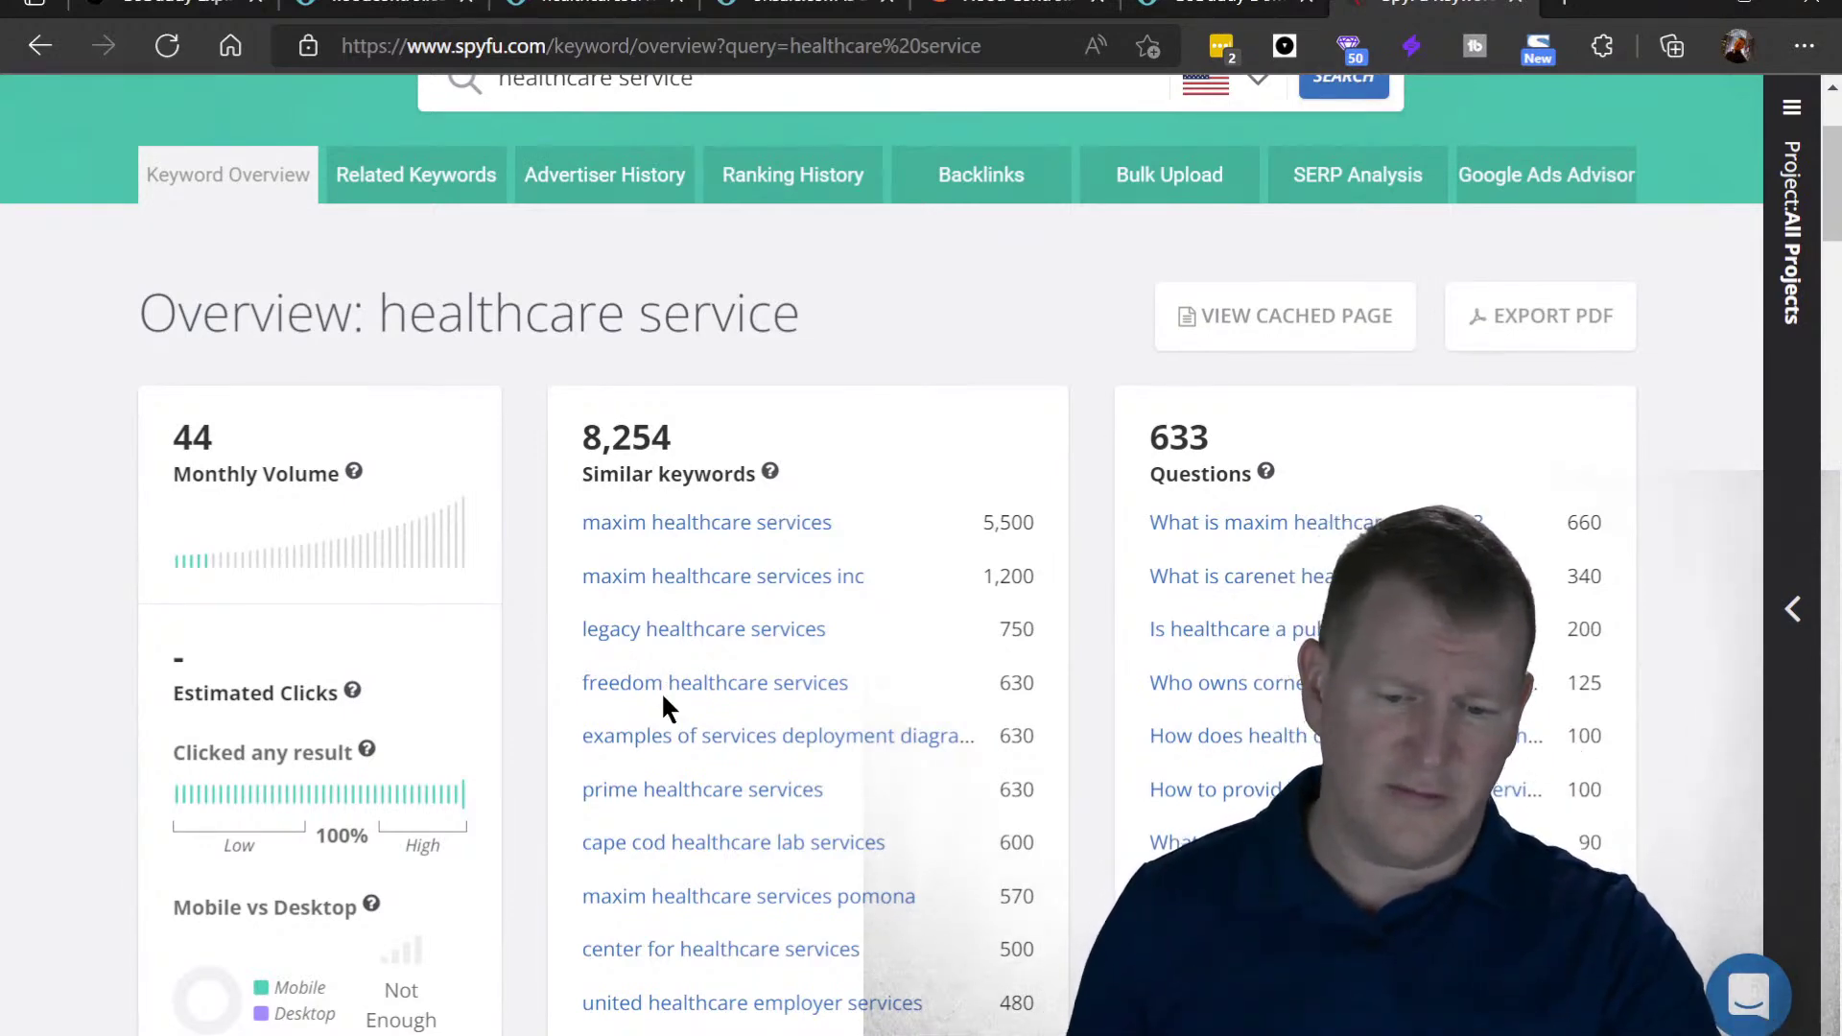
{"action": "left_click_drag", "start_coordinate": [587, 464], "coordinate": [910, 473]}
{"action": "left_click", "coordinate": [908, 470]}
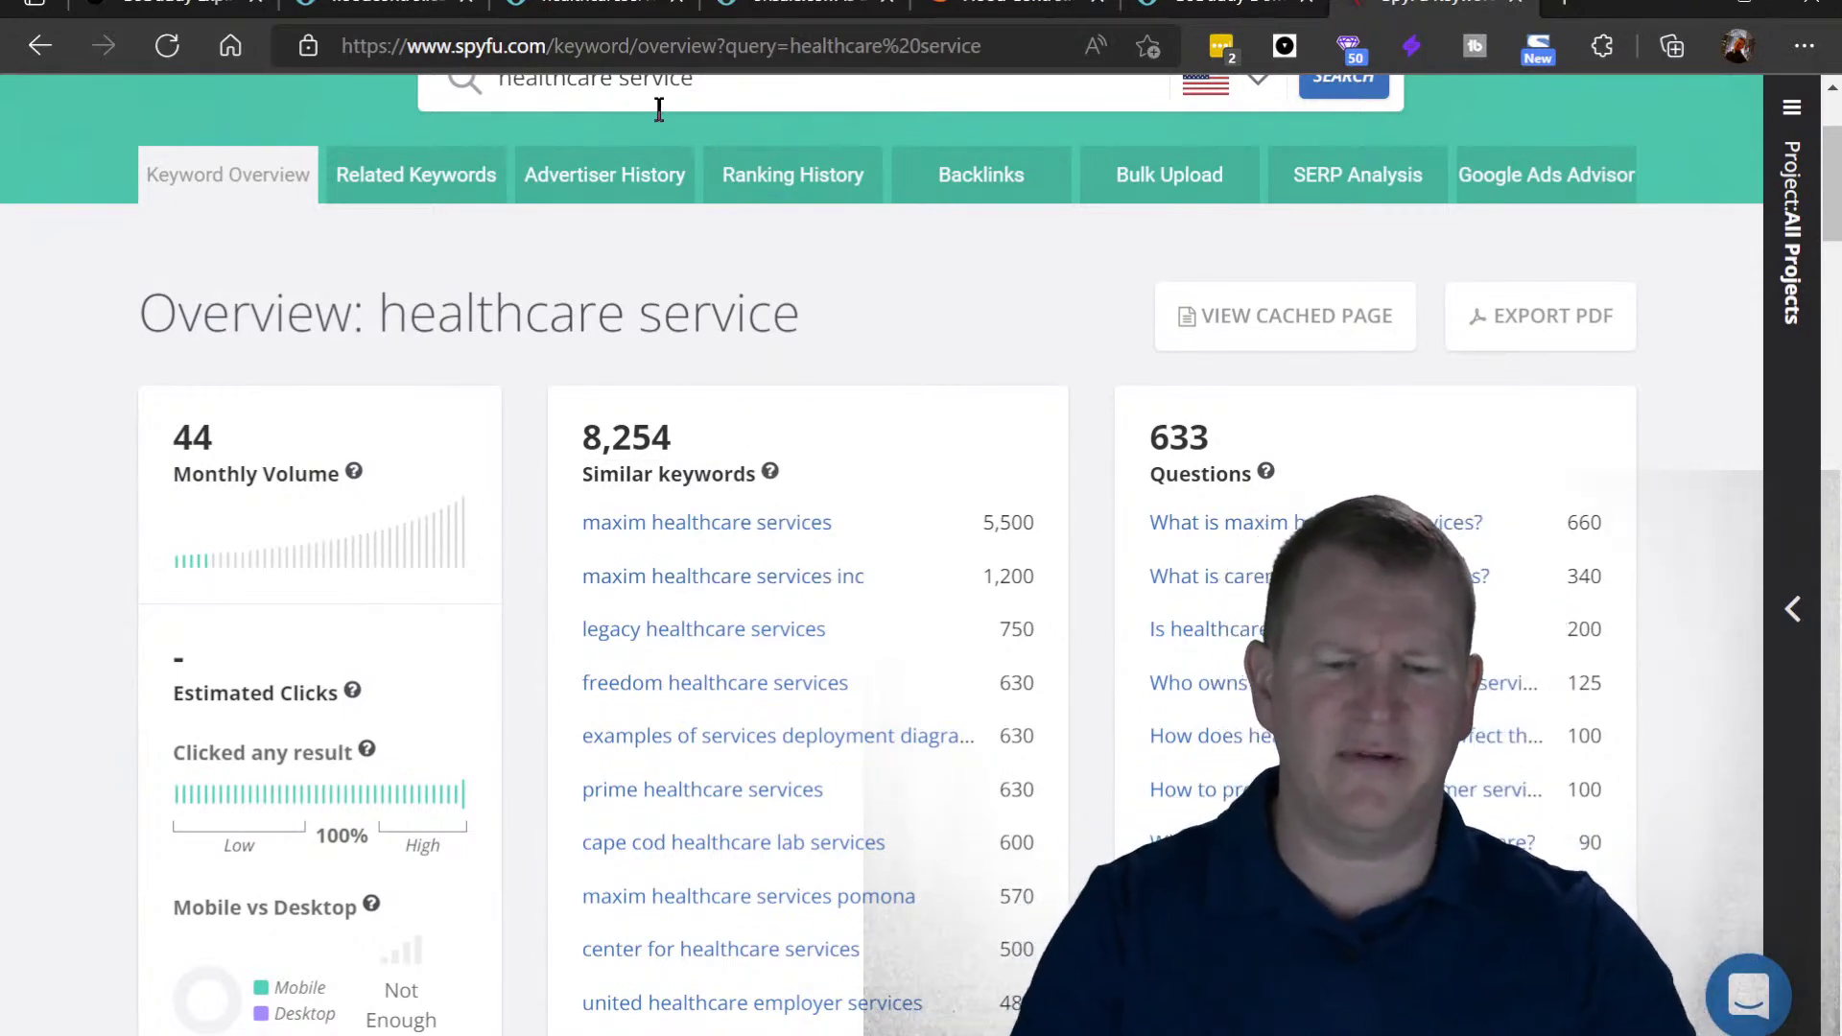
- Return to the expired domains list and open the GoDaddy auction listing for LightBoard.com
{"action": "left_click", "coordinate": [163, 8]}
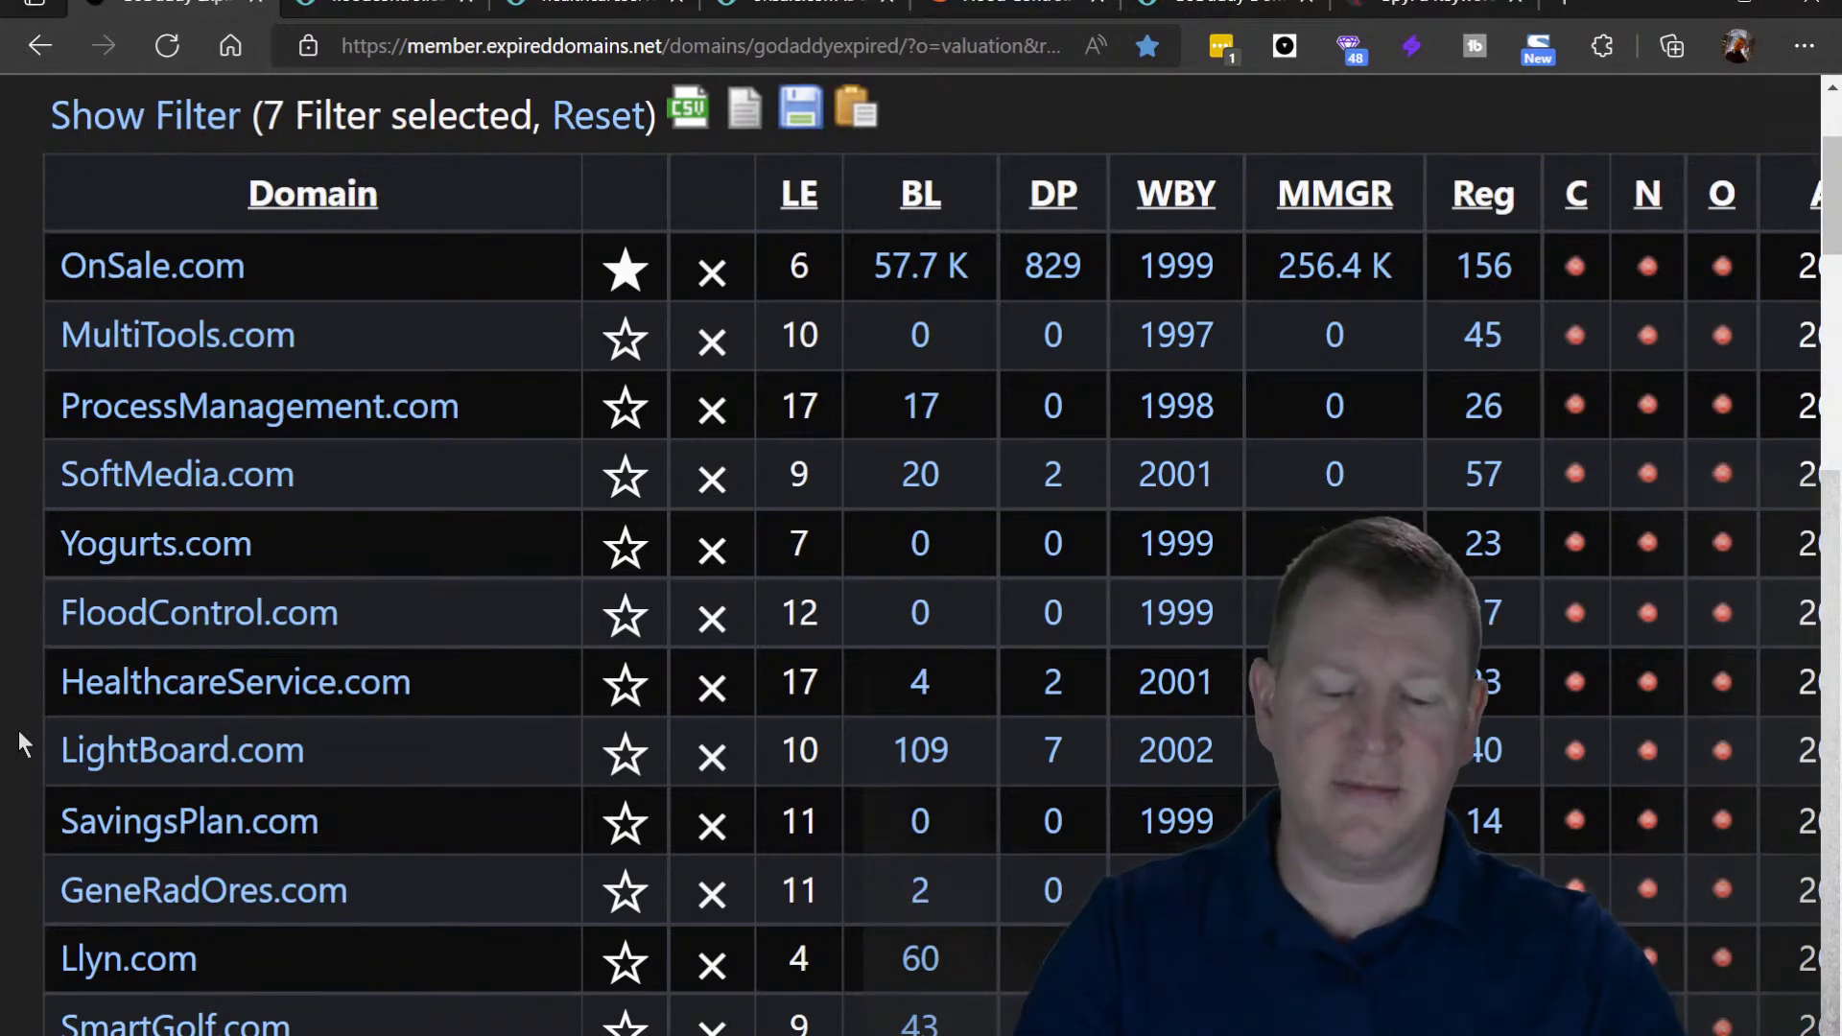
{"action": "scroll", "coordinate": [19, 729], "scroll_direction": "down", "scroll_amount": 8}
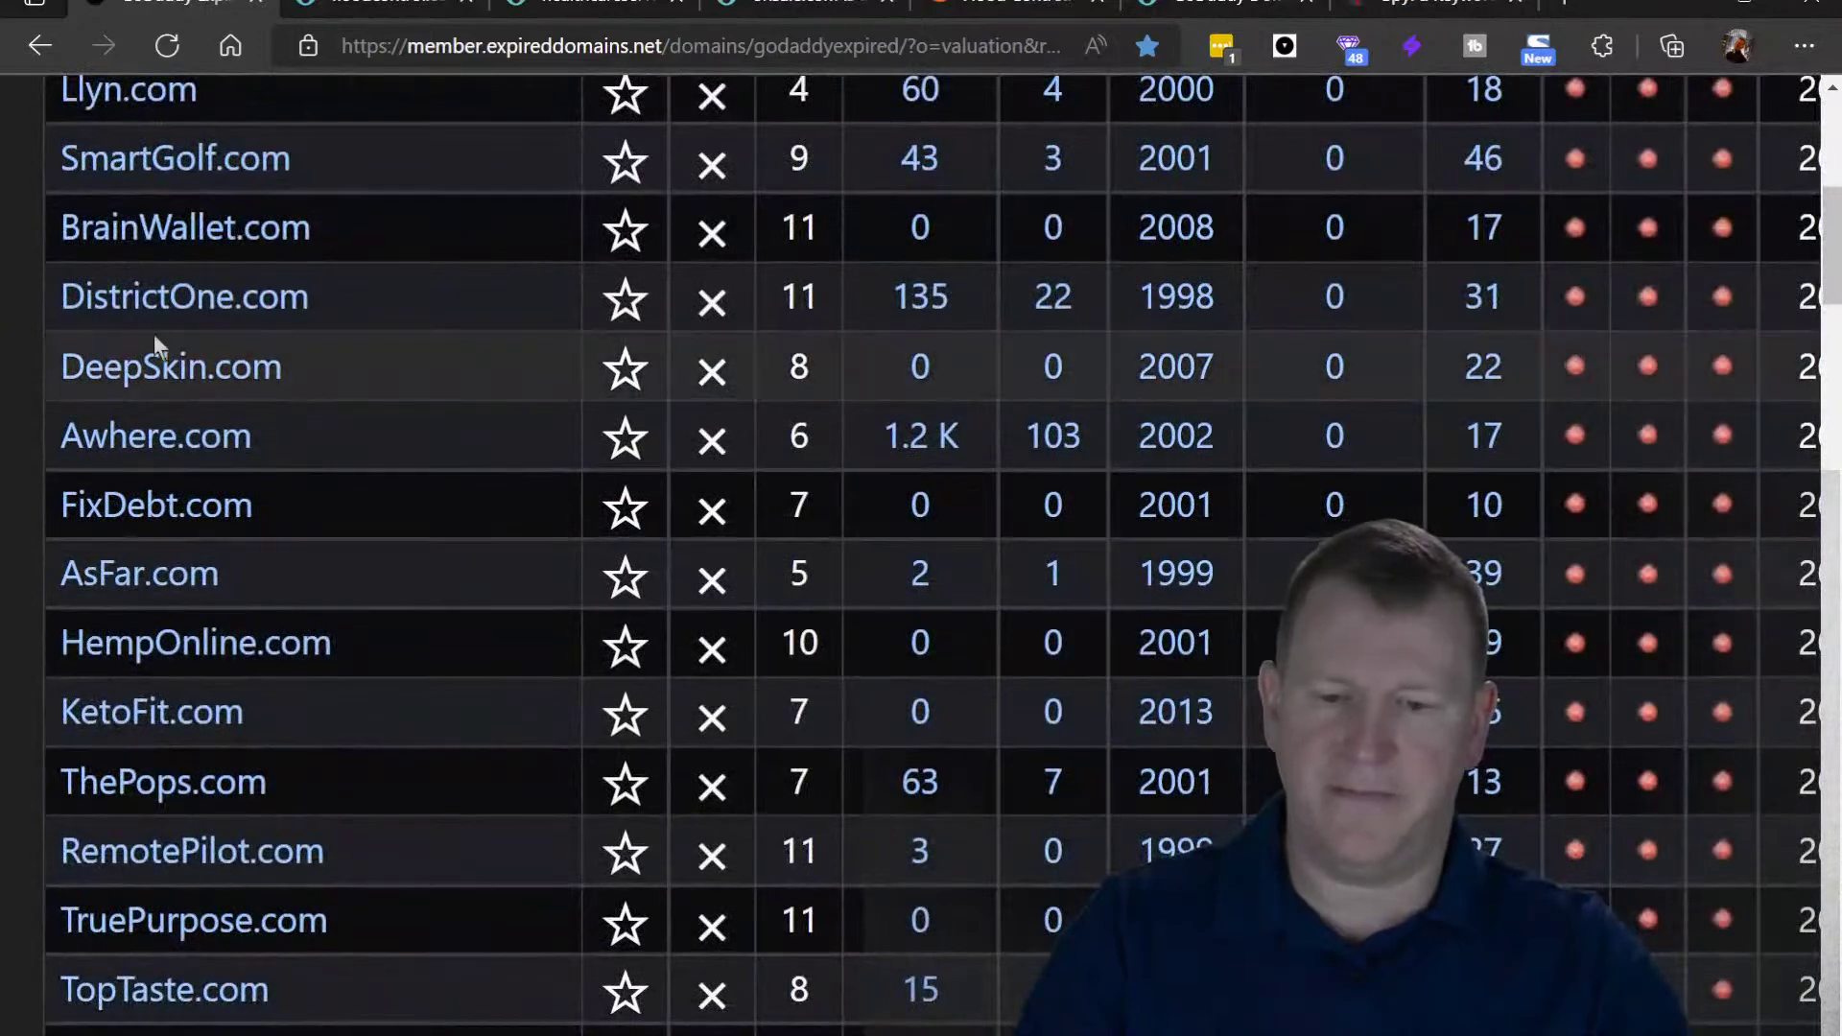
{"action": "scroll", "coordinate": [10, 370], "scroll_direction": "up", "scroll_amount": 8}
{"action": "scroll", "coordinate": [10, 369], "scroll_direction": "down", "scroll_amount": 1}
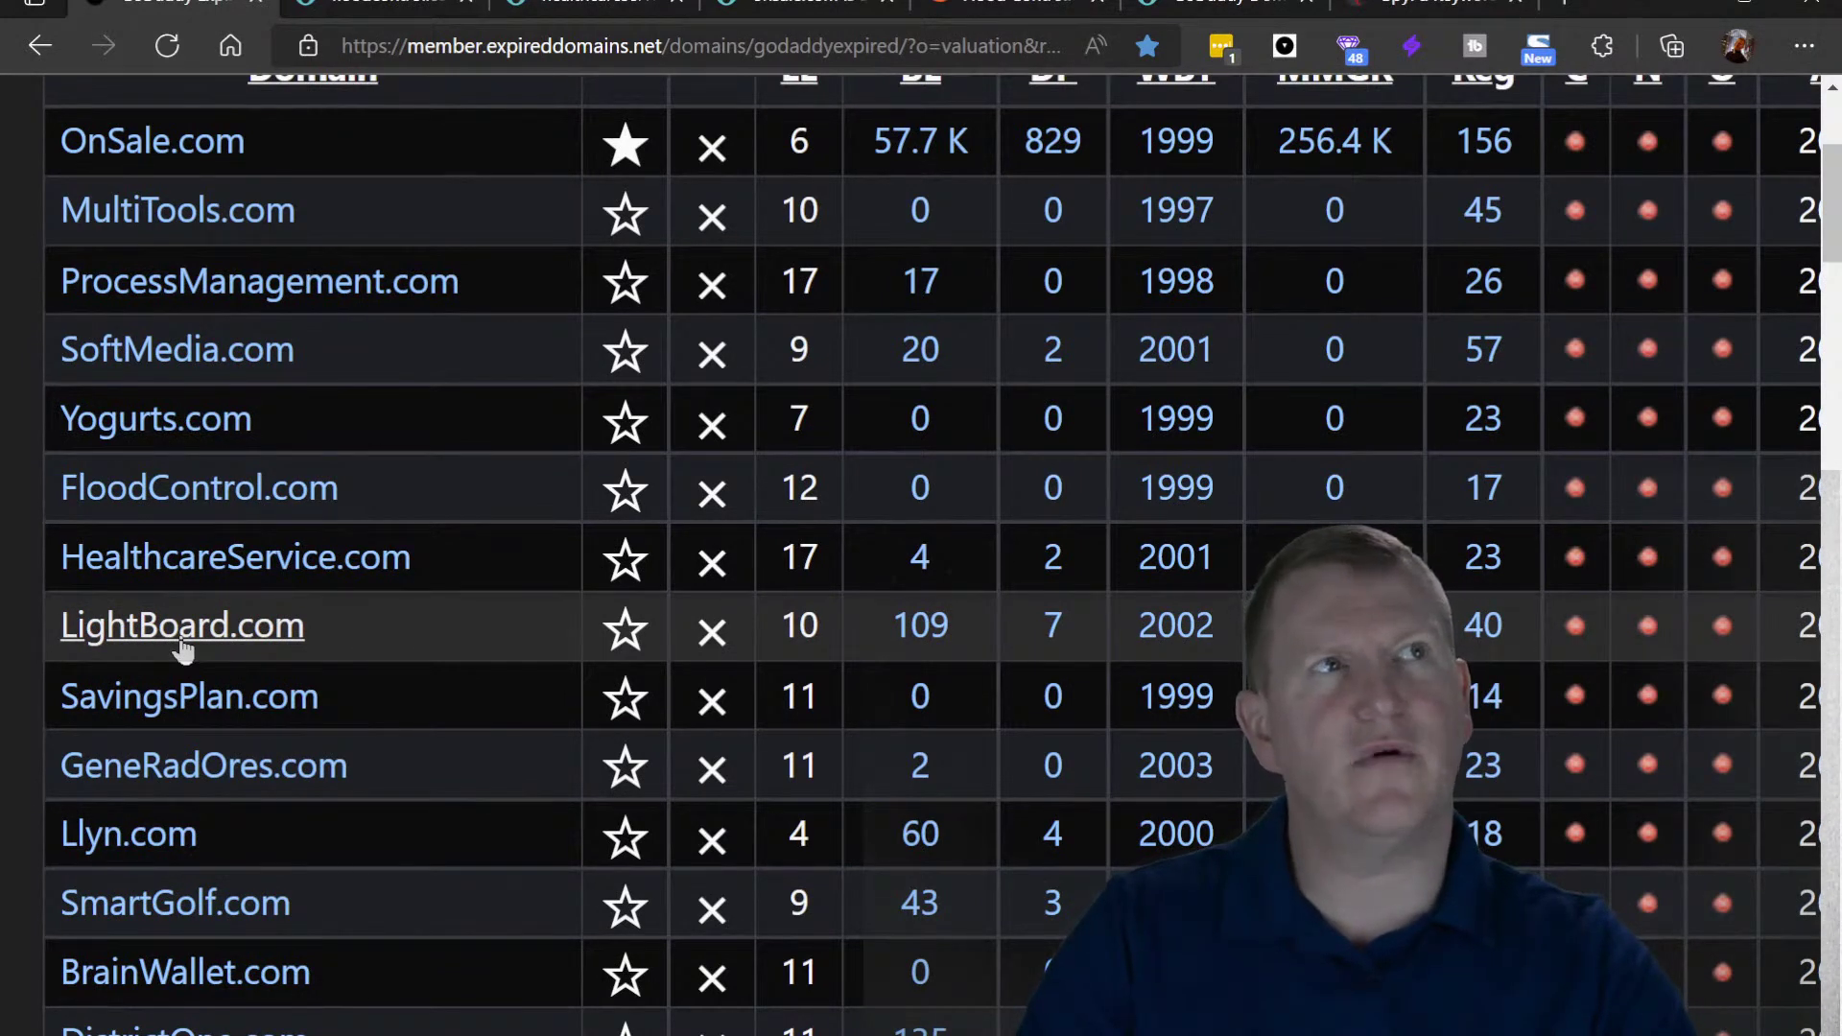
{"action": "left_click", "coordinate": [180, 637]}
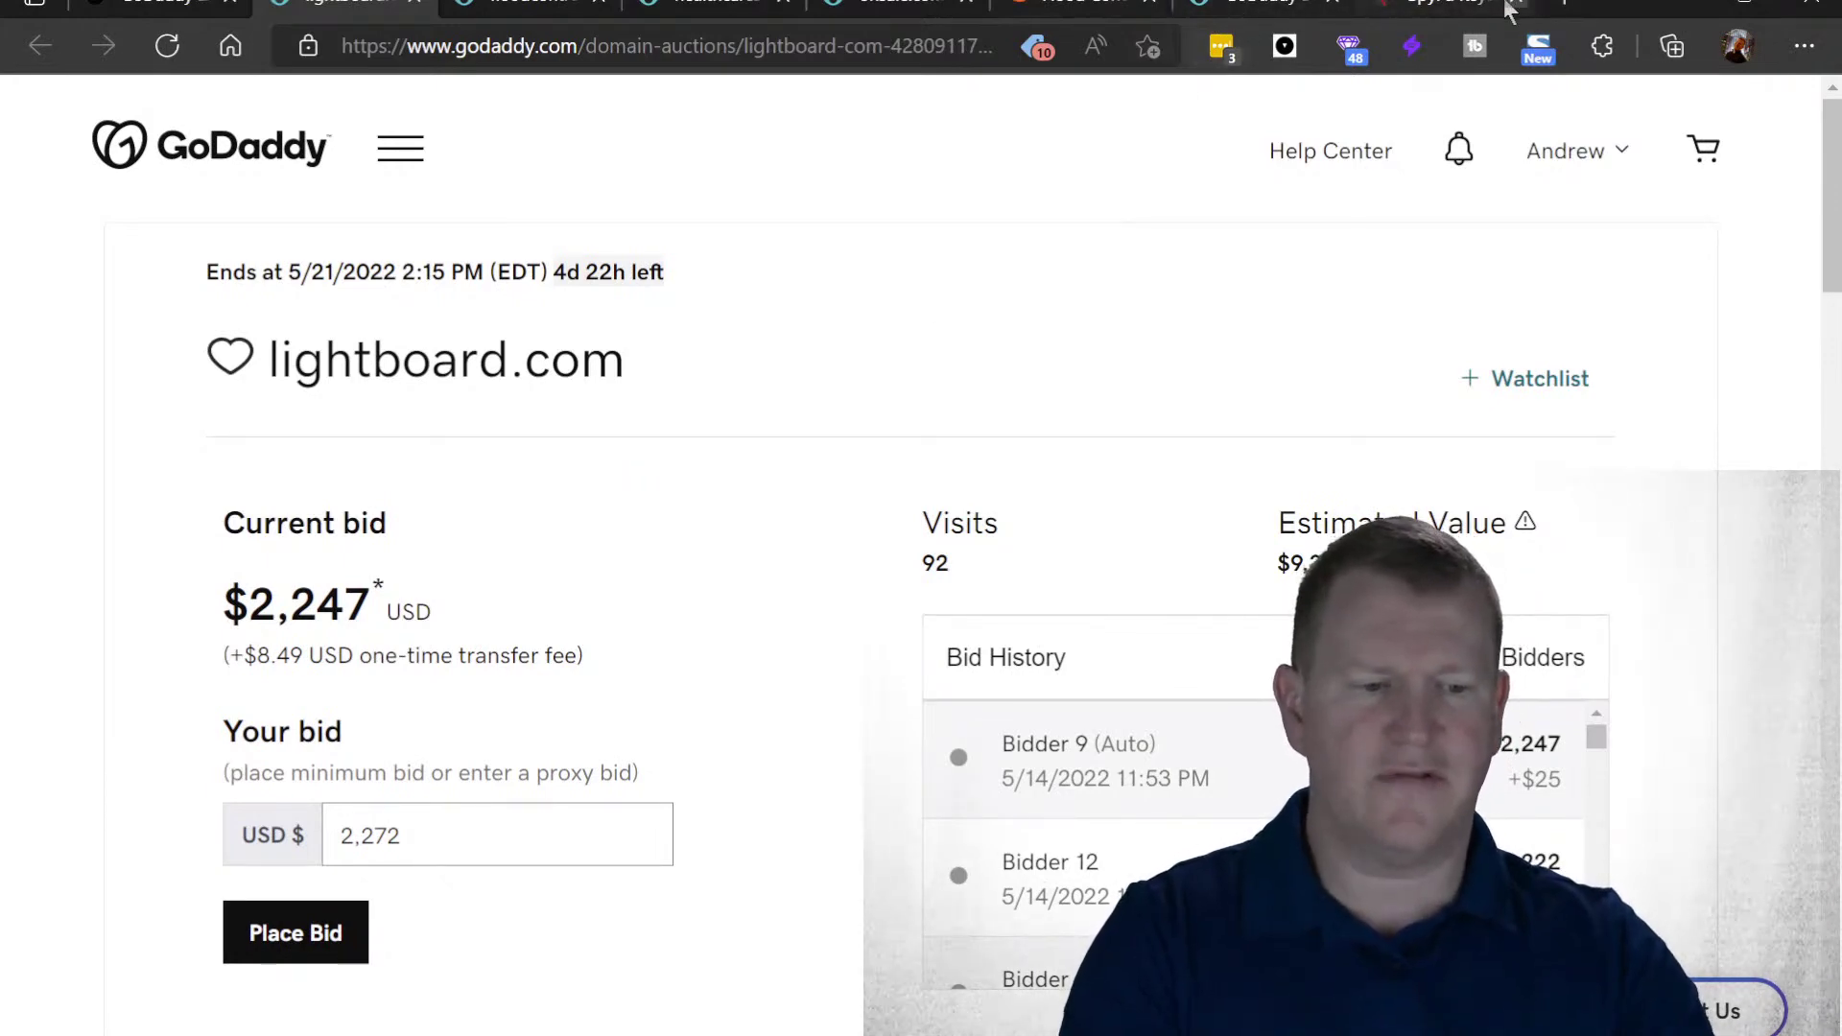
- Search SpyFu for the keyword "light board" in place of "healthcare service"
{"action": "left_click", "coordinate": [1416, 9]}
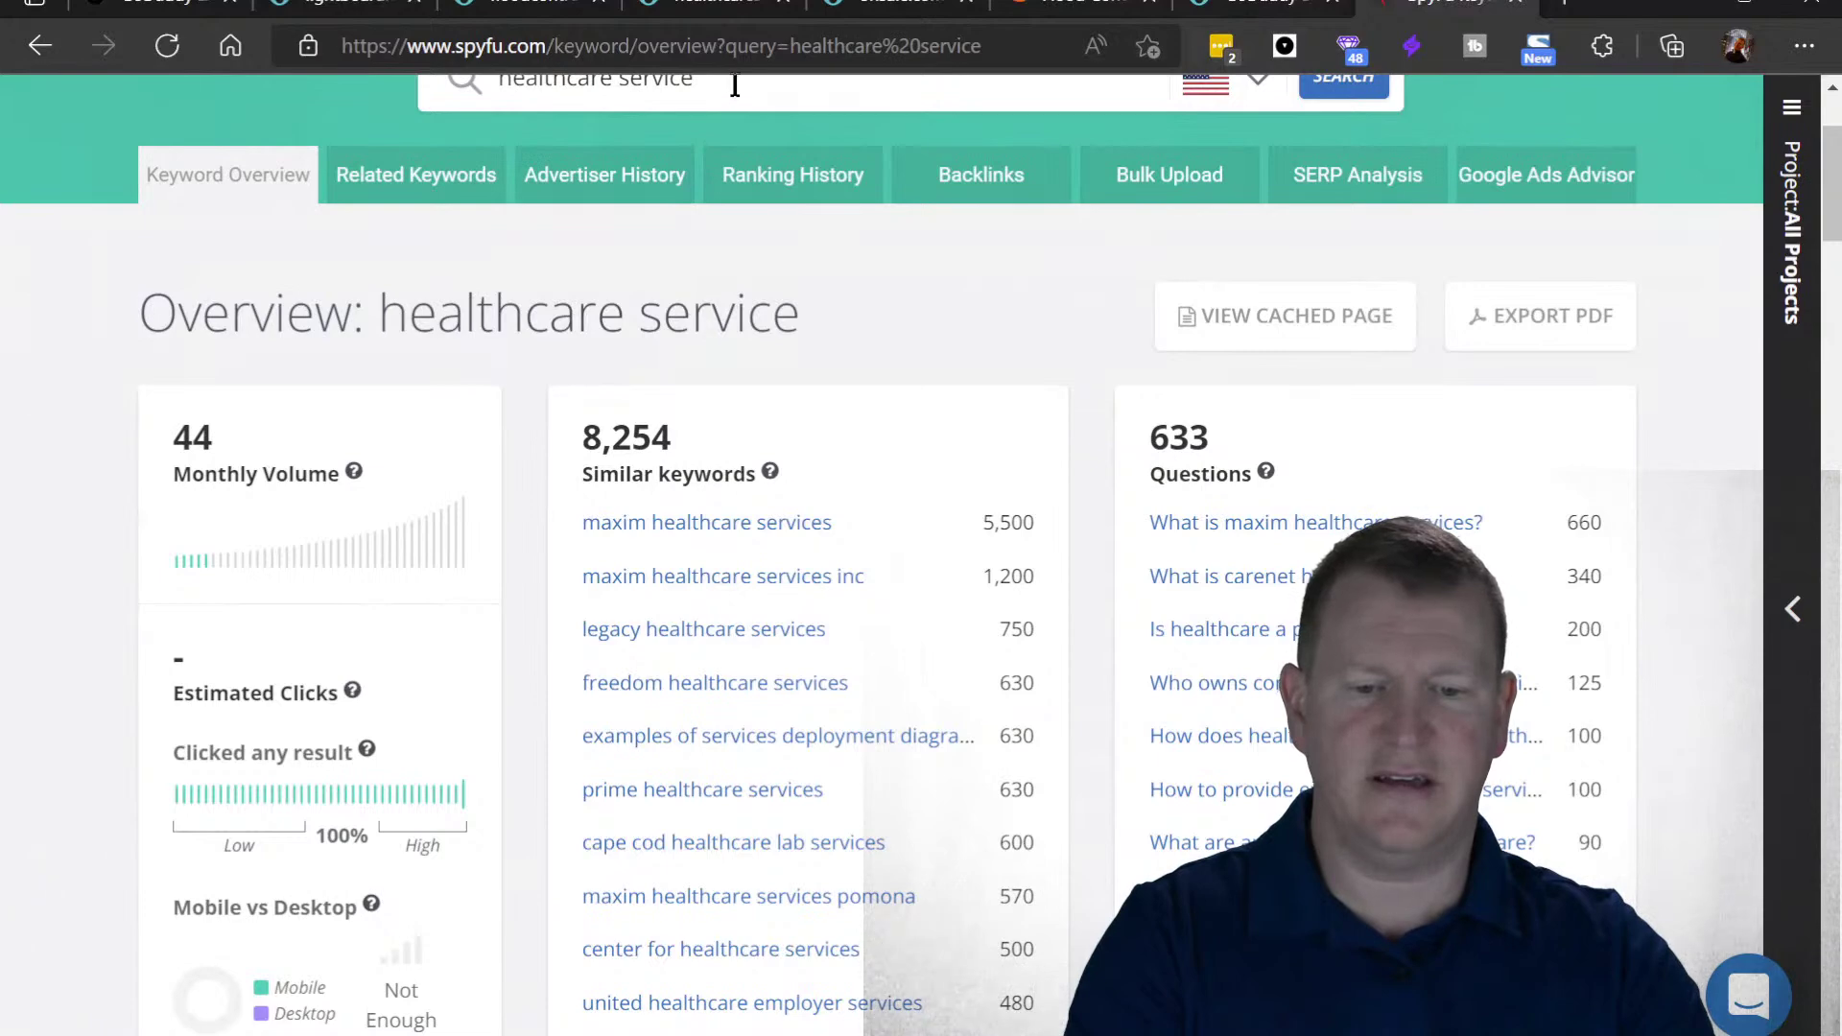
{"action": "left_click_drag", "start_coordinate": [734, 85], "coordinate": [441, 93]}
{"action": "scroll", "coordinate": [441, 93], "scroll_direction": "up", "scroll_amount": 3}
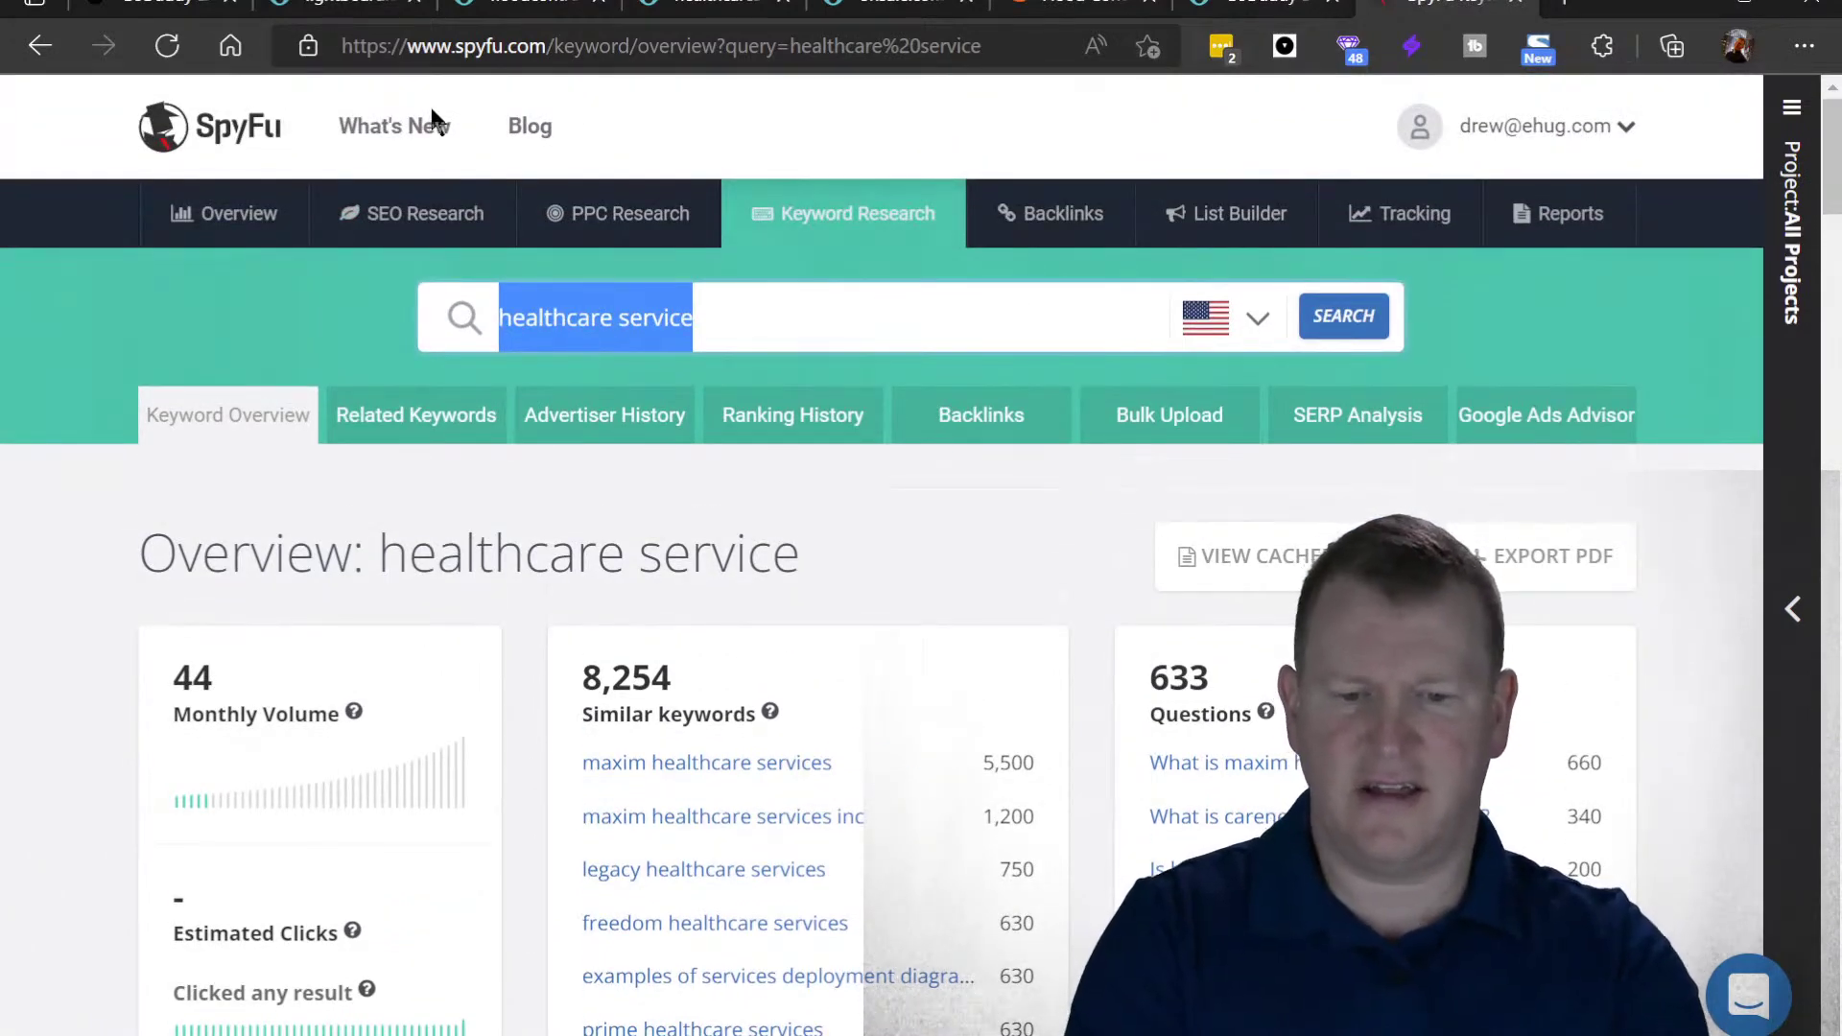
{"action": "type", "text": "light board"}
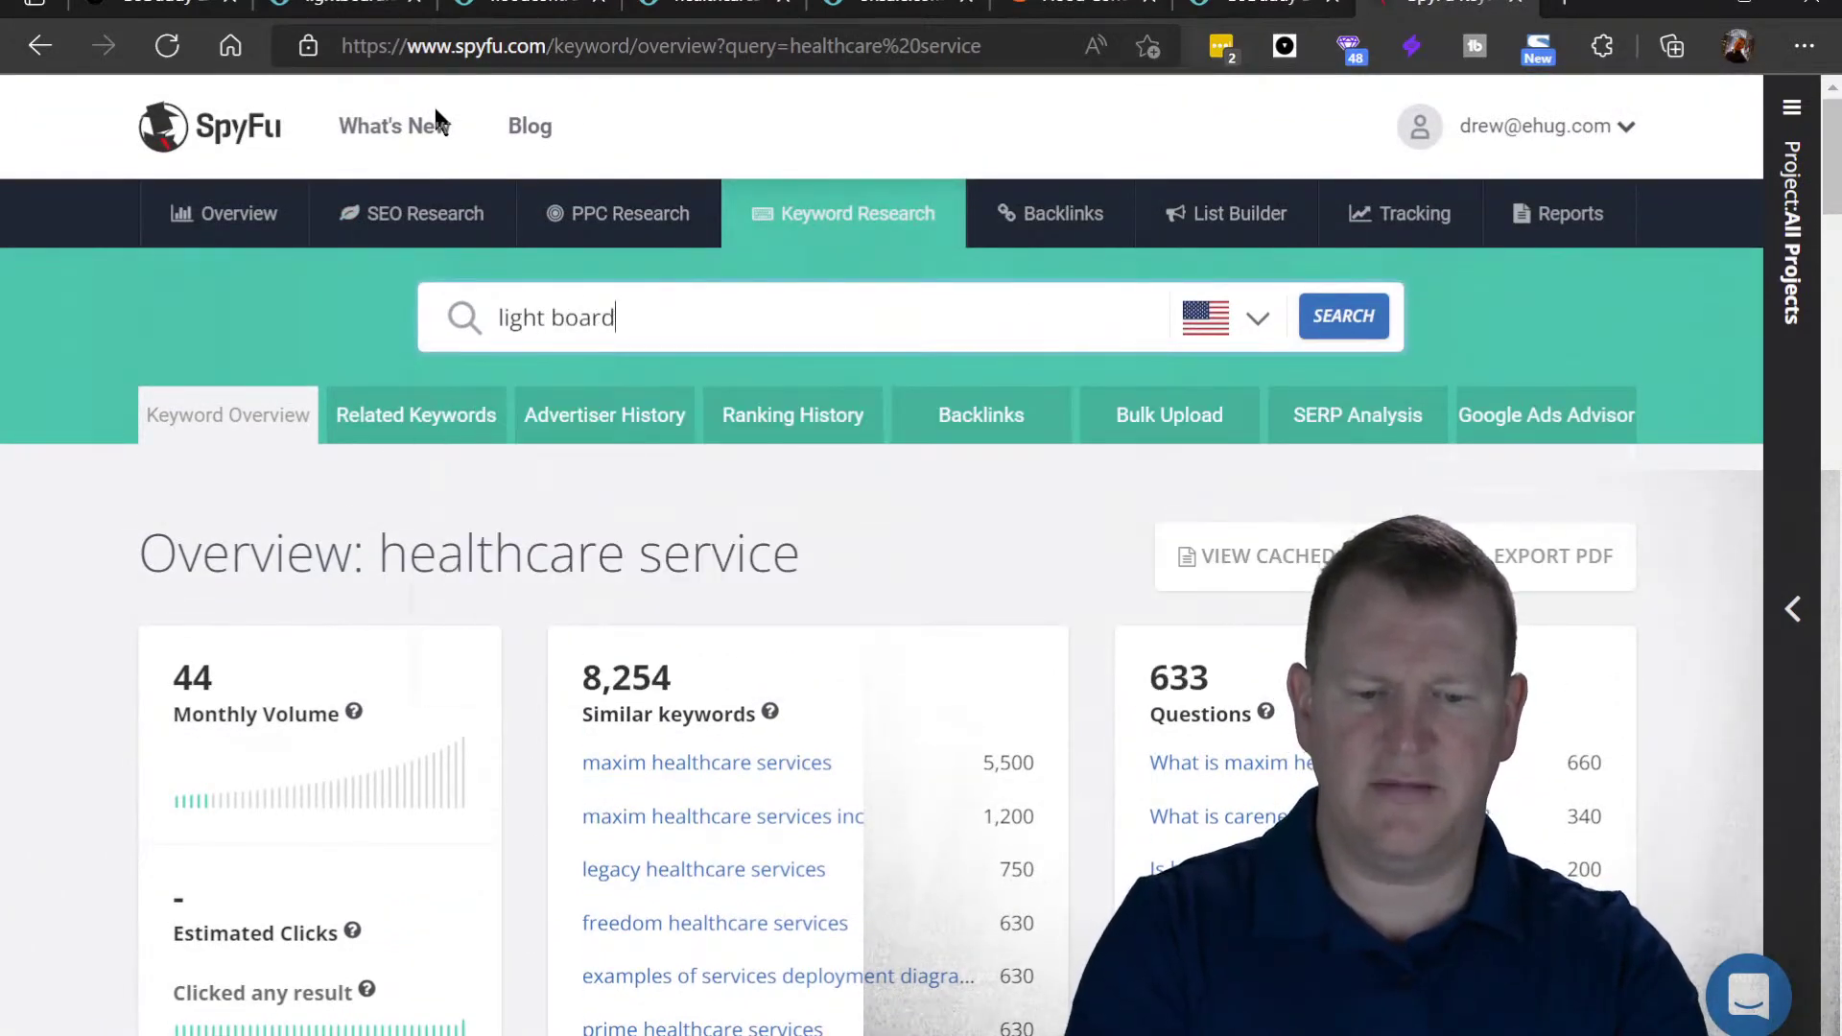
{"action": "key", "text": "Return"}
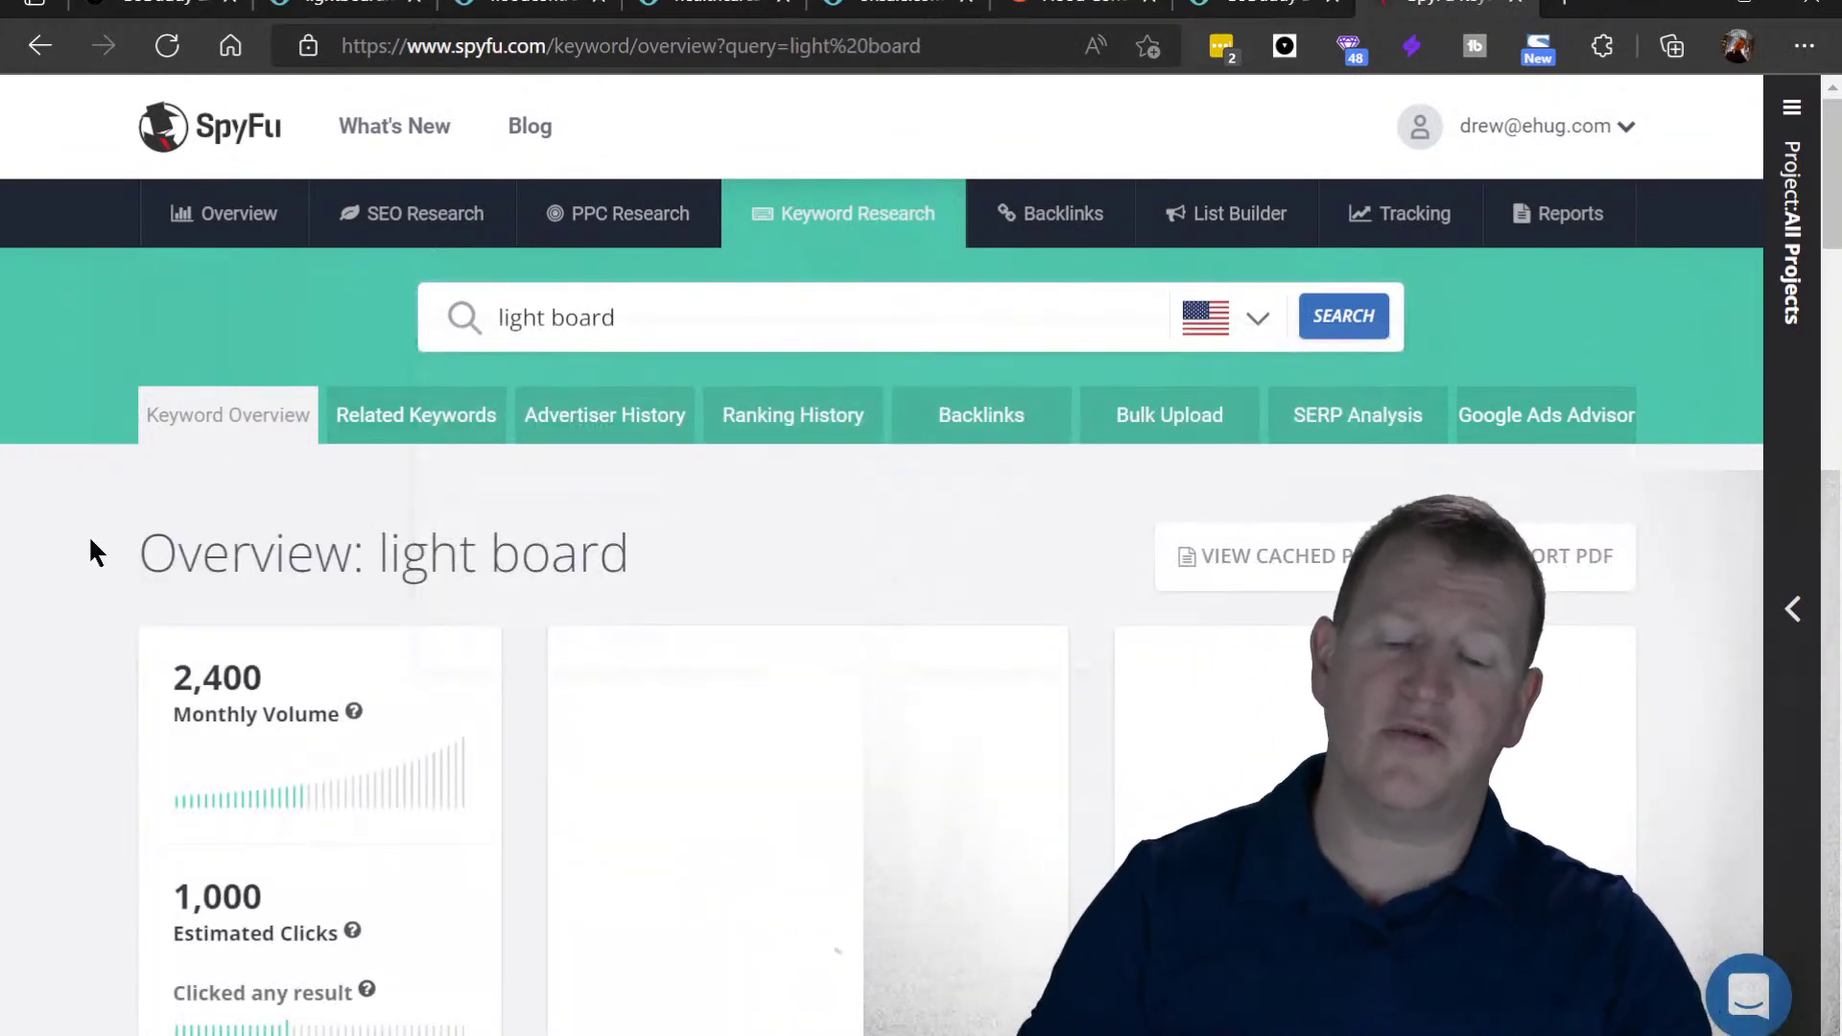
- Examine the difficulty, cost per click, search volume, advertisers and similar keywords for "light board" in the keyword overview
{"action": "scroll", "coordinate": [91, 543], "scroll_direction": "down", "scroll_amount": 8}
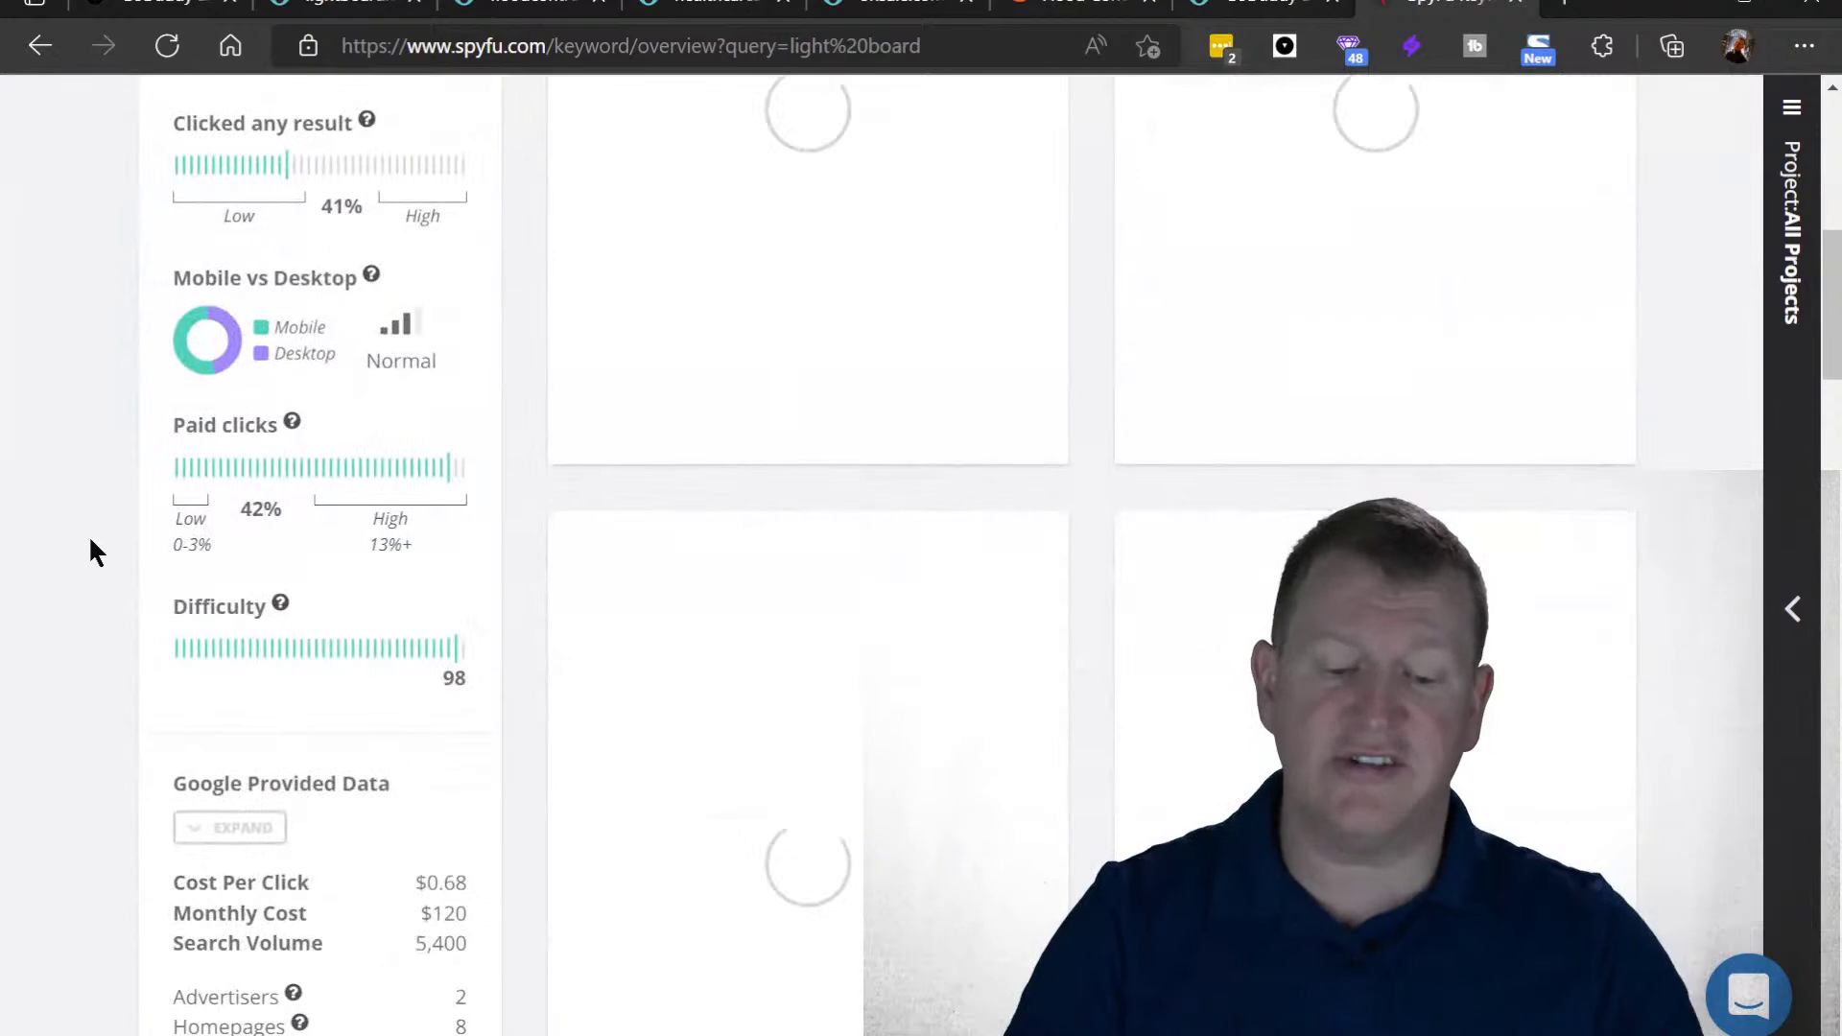
{"action": "scroll", "coordinate": [88, 533], "scroll_direction": "down", "scroll_amount": 1}
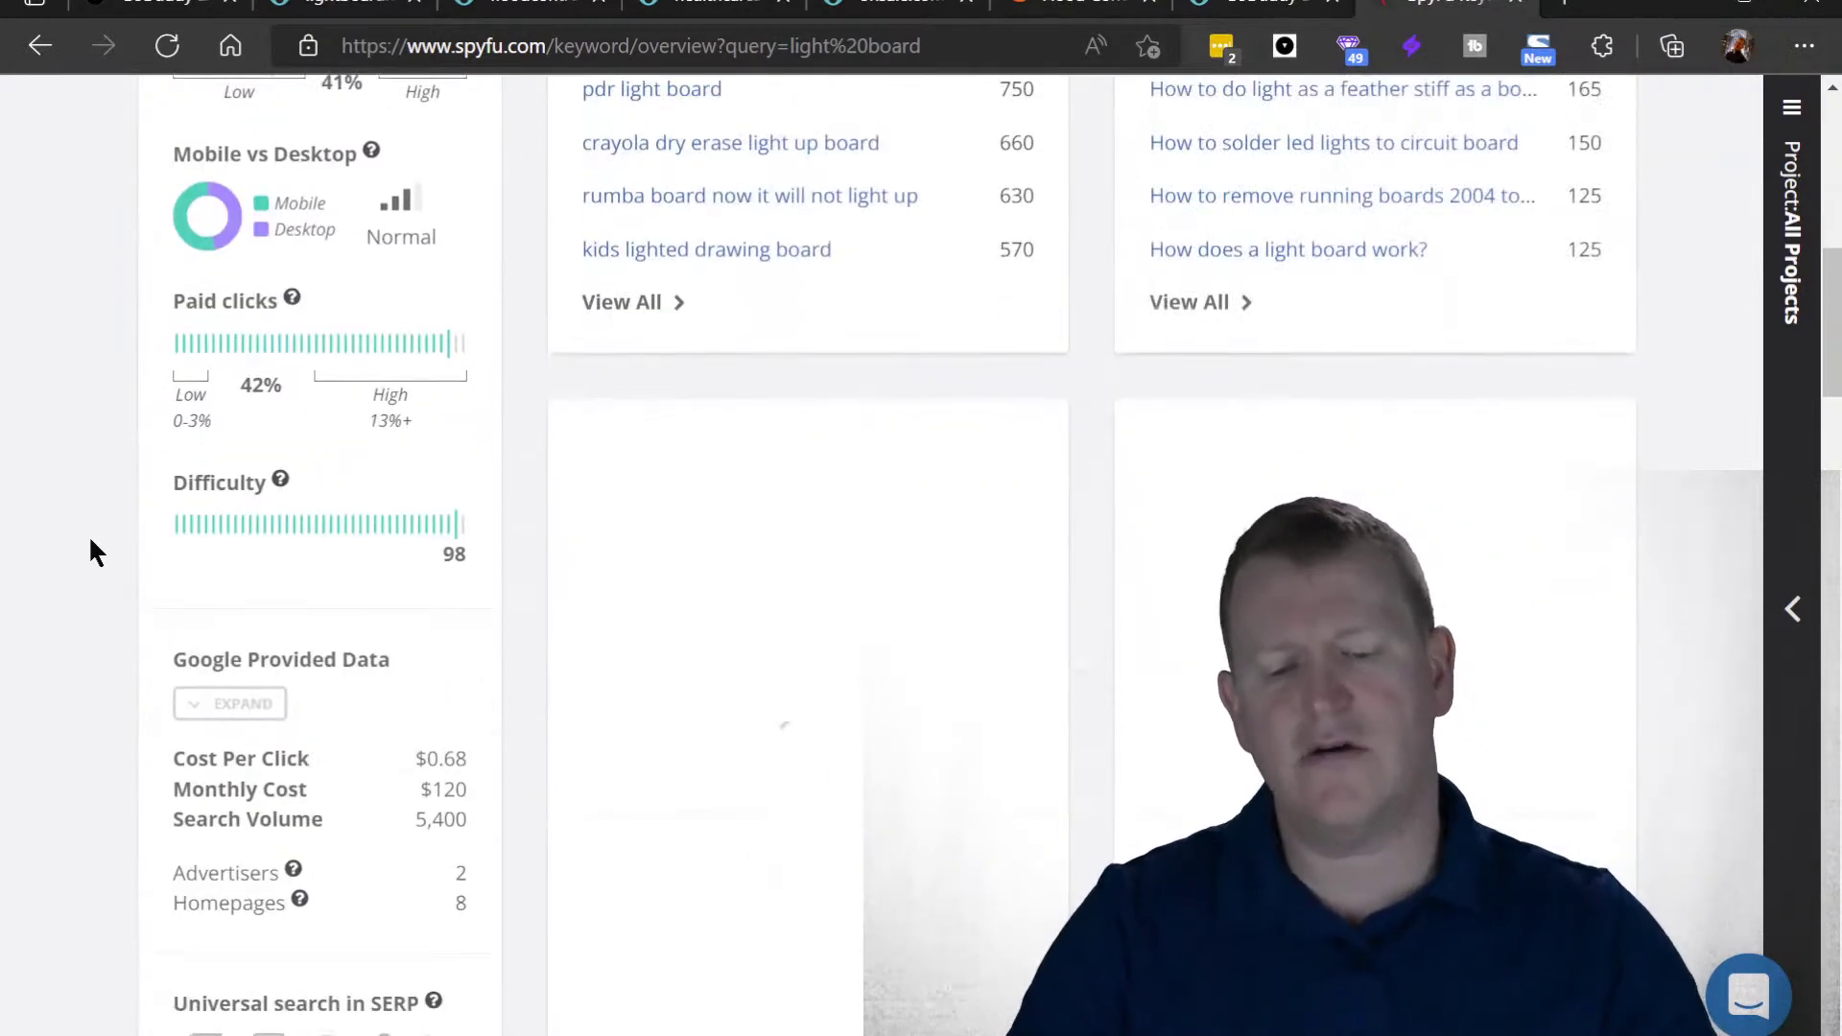
{"action": "double_click", "coordinate": [462, 873]}
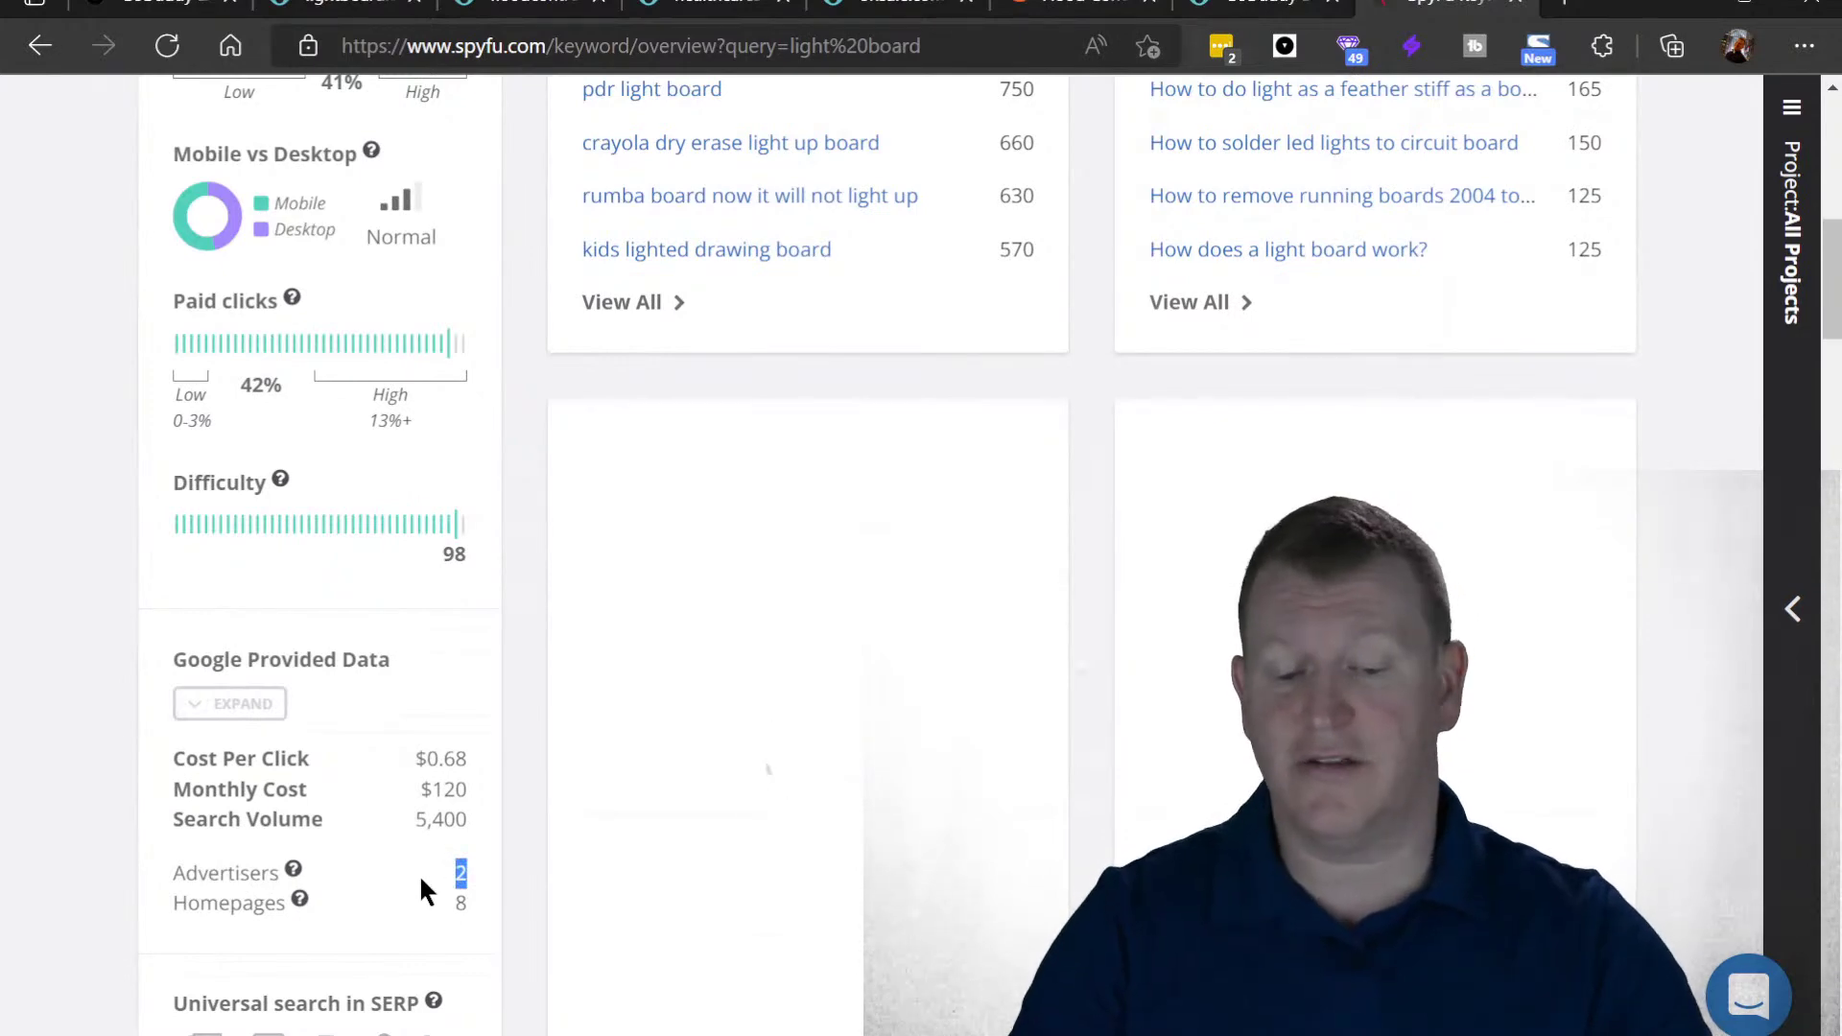
{"action": "left_click", "coordinate": [443, 734]}
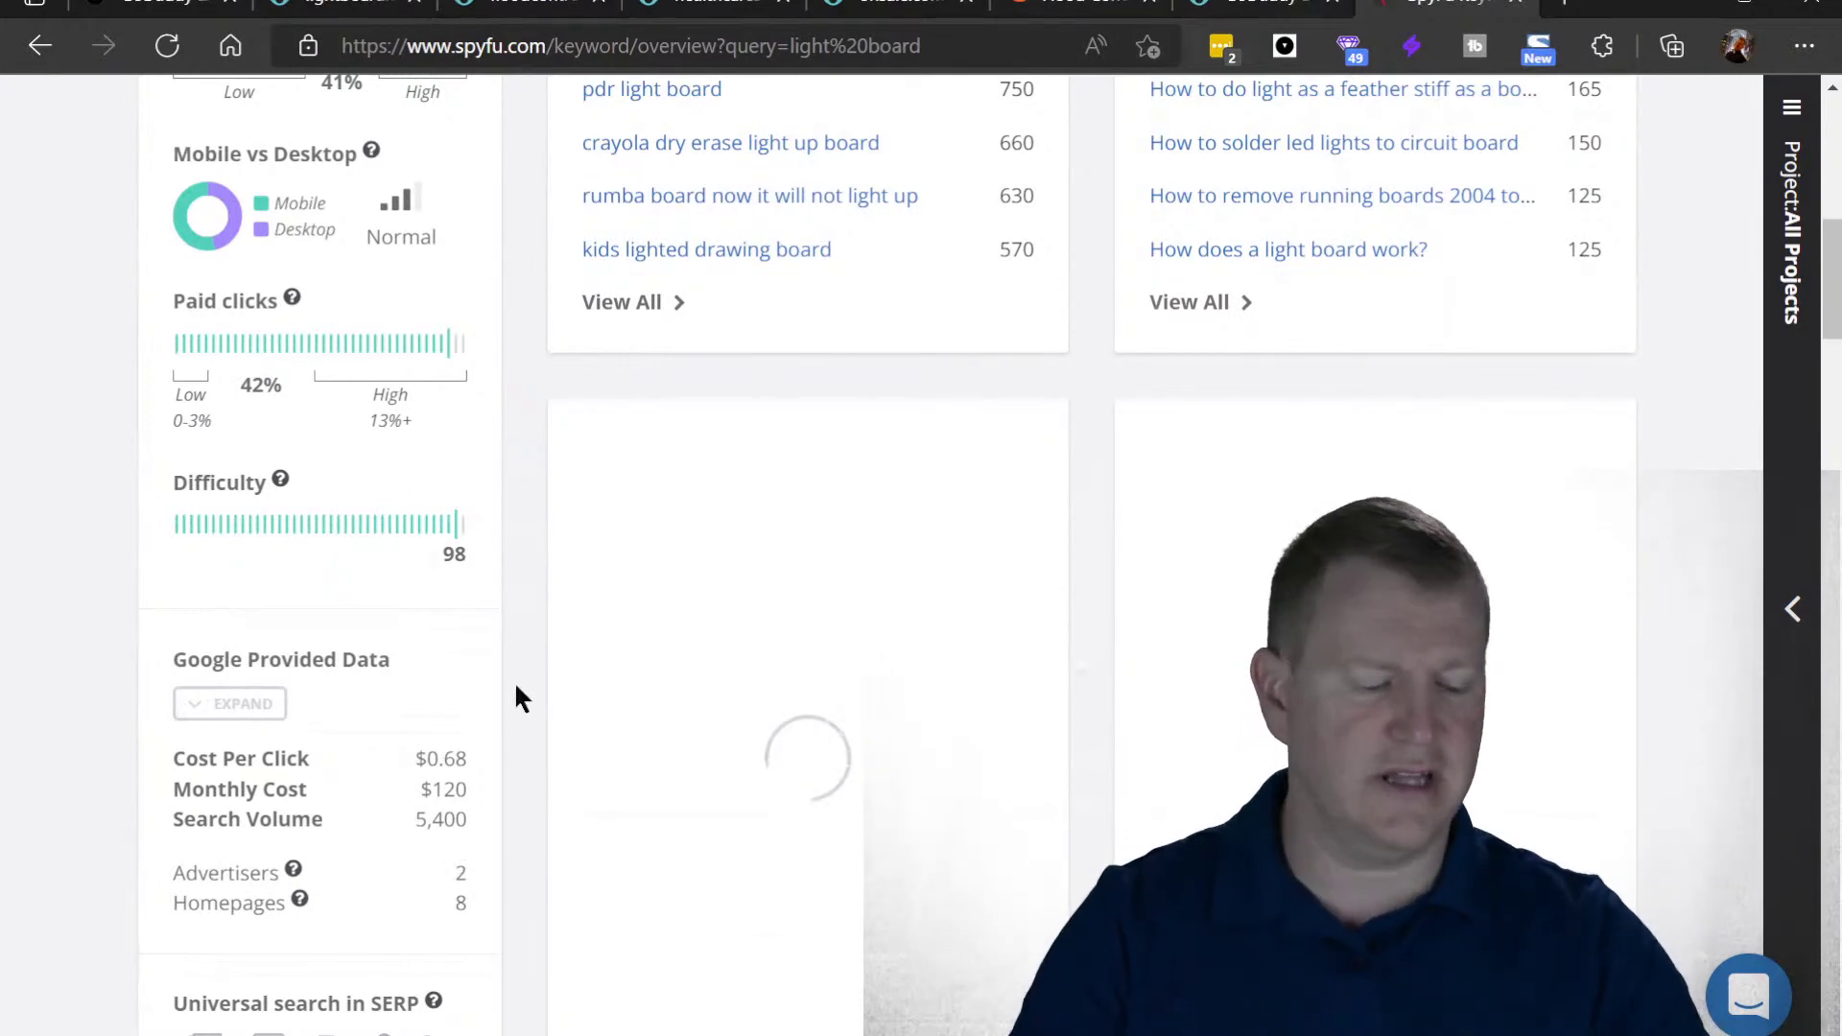
{"action": "scroll", "coordinate": [514, 699], "scroll_direction": "up", "scroll_amount": 10}
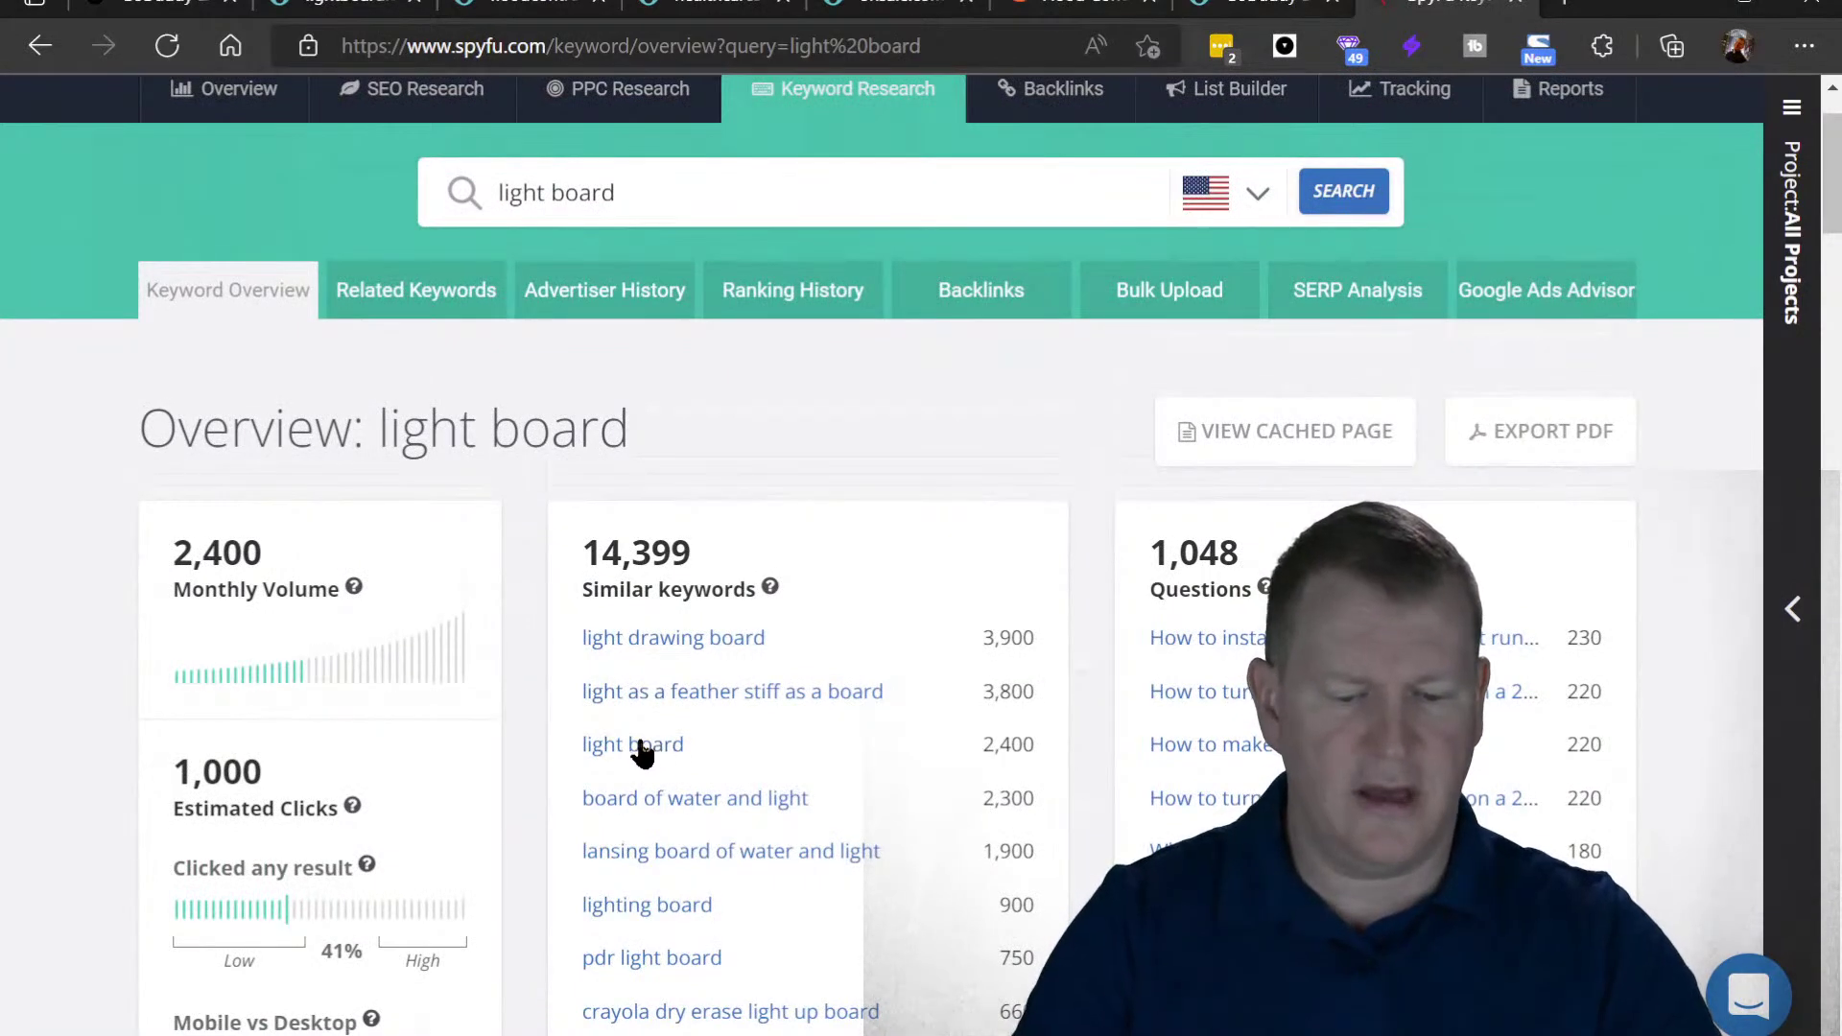
{"action": "left_click_drag", "start_coordinate": [1023, 745], "coordinate": [579, 753]}
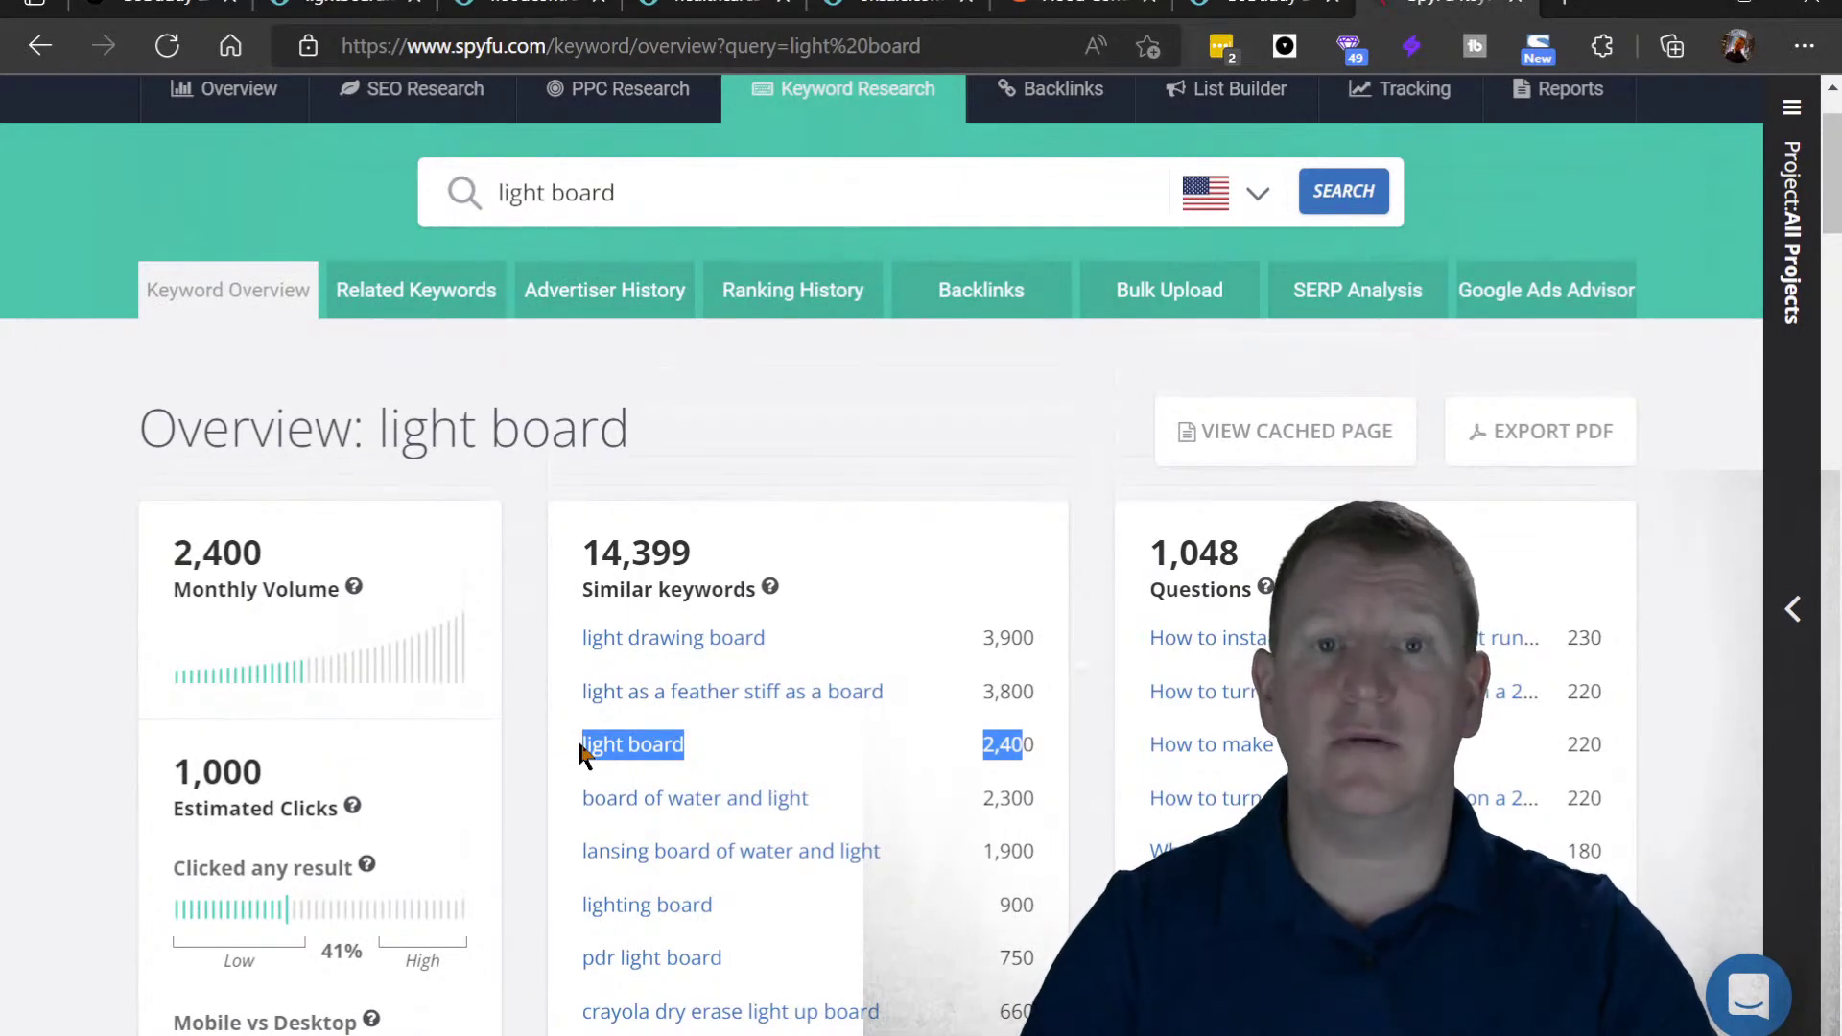
{"action": "left_click", "coordinate": [1004, 750]}
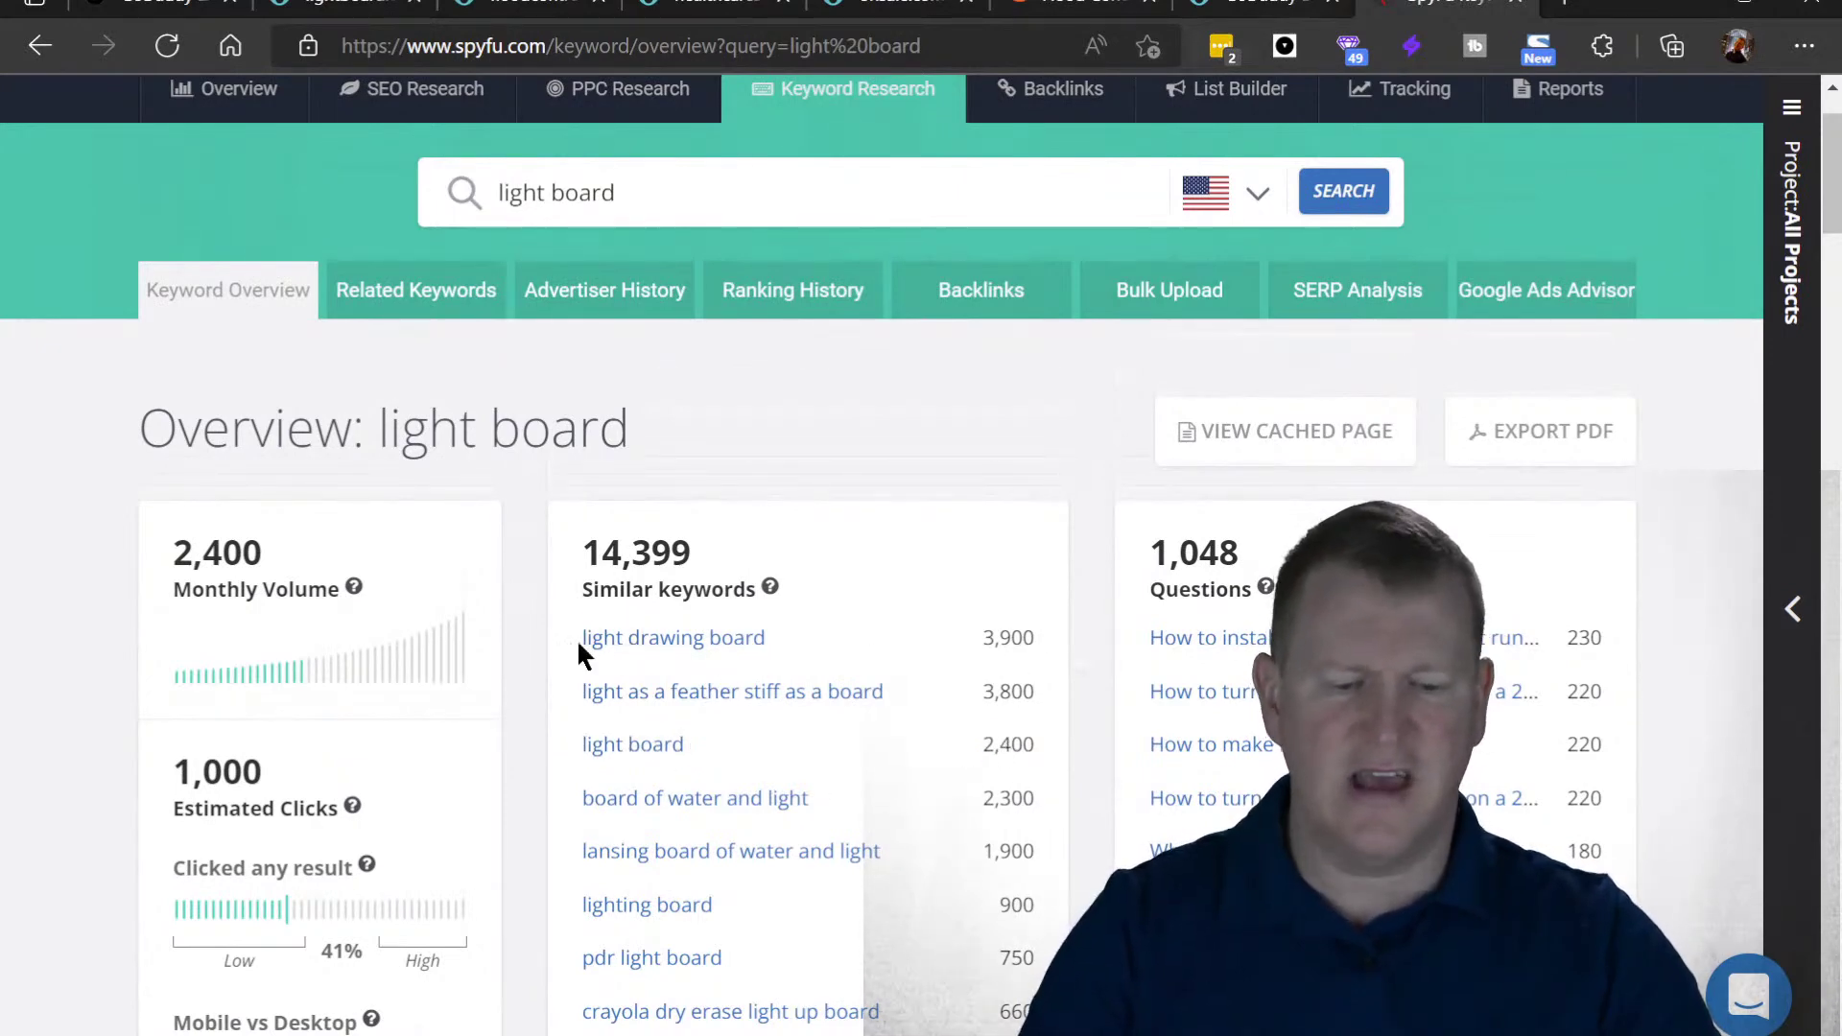
- Find "light board" within the overview page, check the matches among similar keywords and questions, and close the search
{"action": "key", "text": "ctrl+f"}
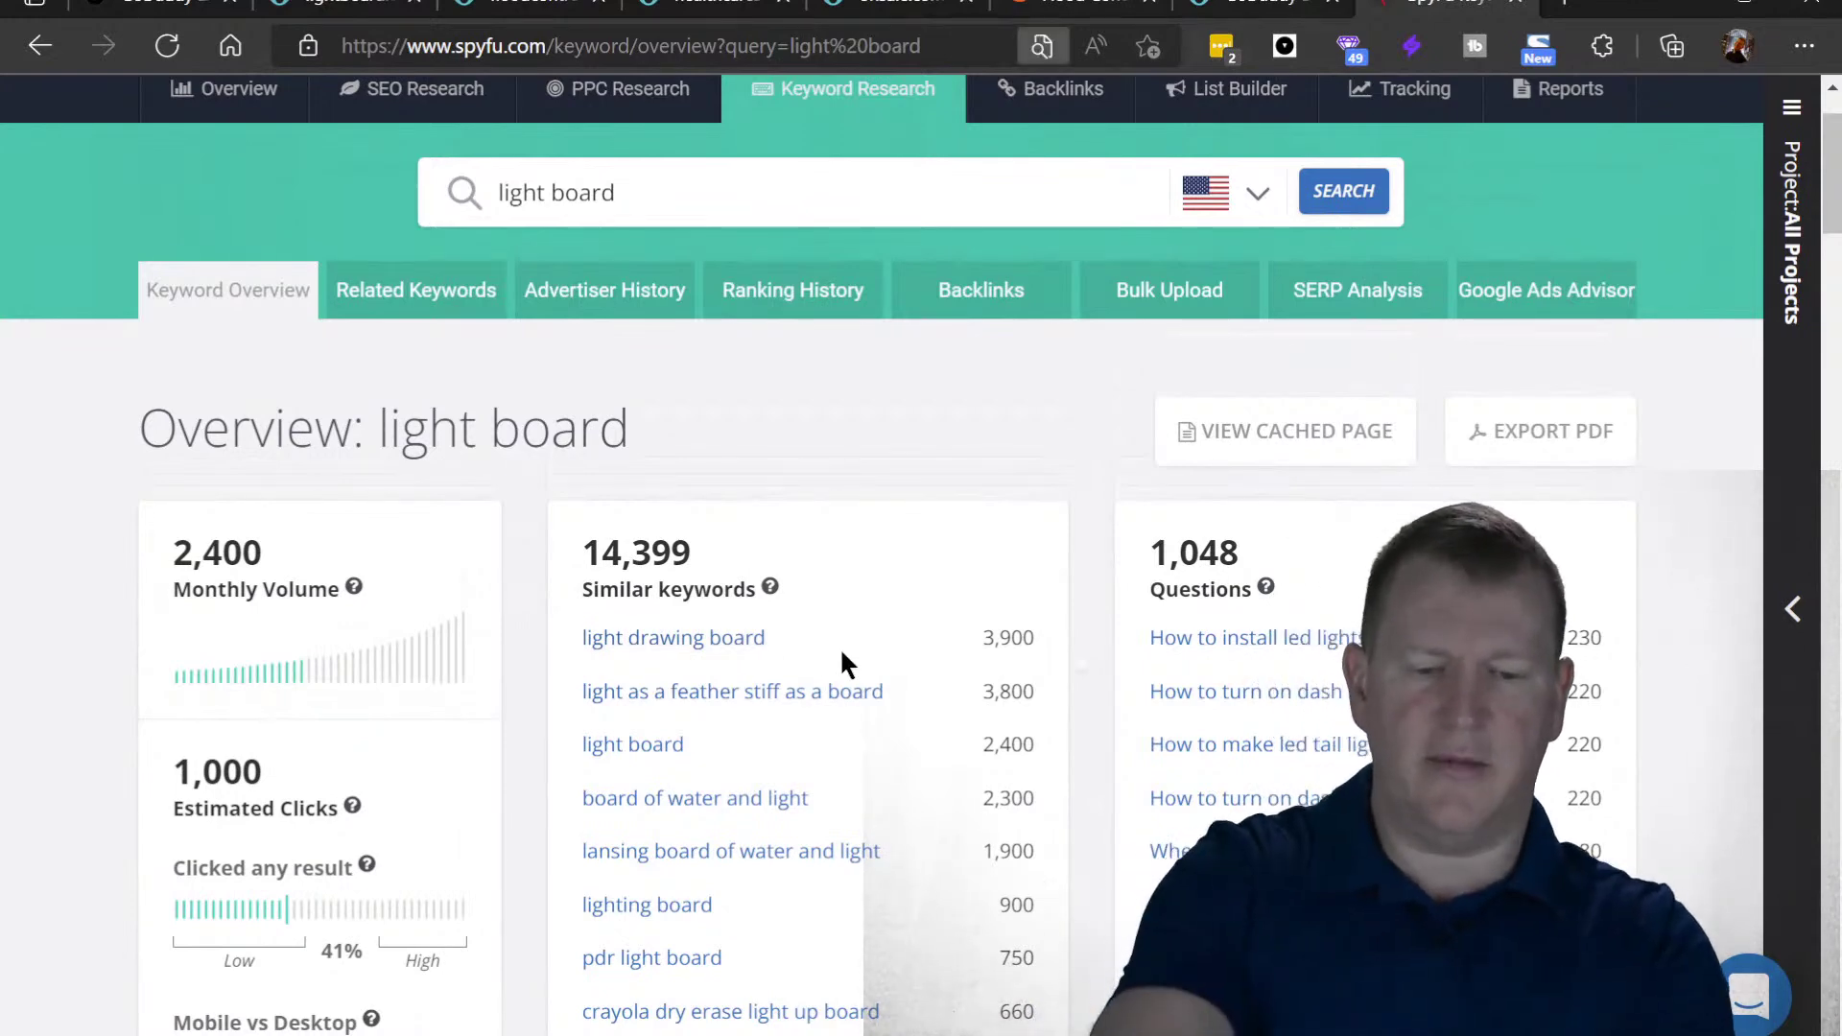
{"action": "type", "text": "light board"}
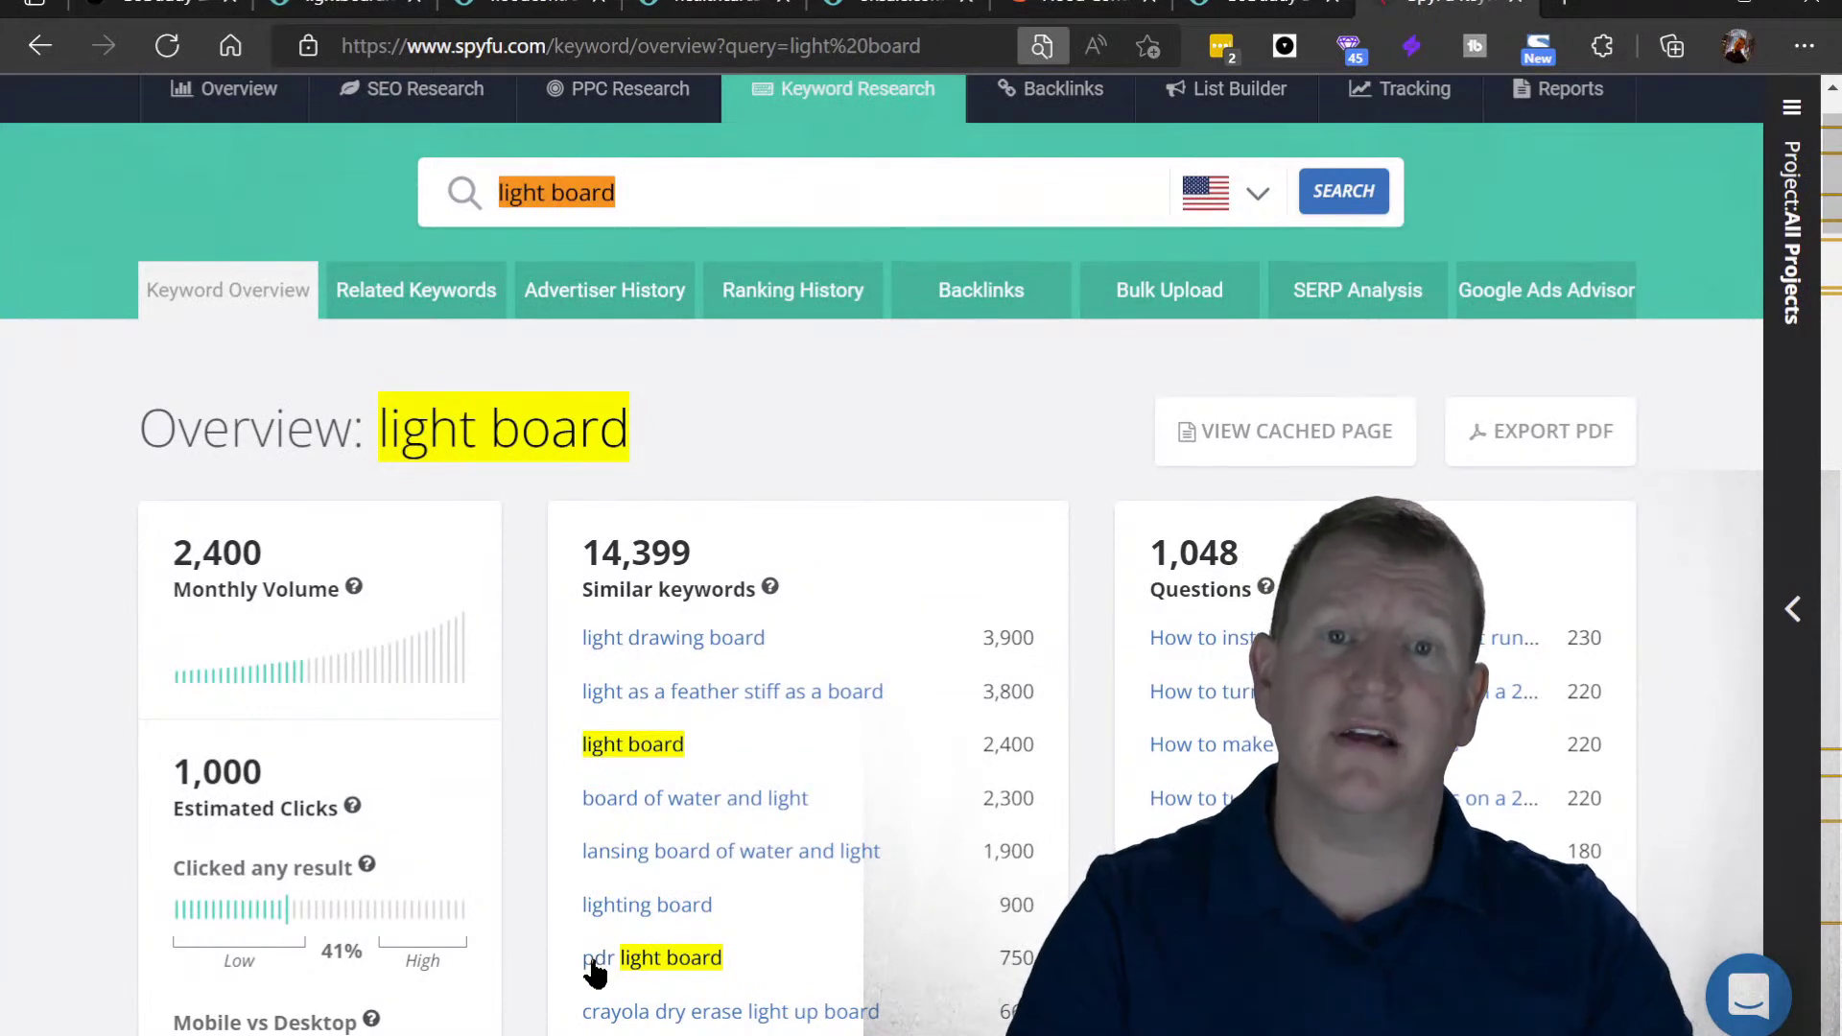
{"action": "scroll", "coordinate": [595, 971], "scroll_direction": "down", "scroll_amount": 3}
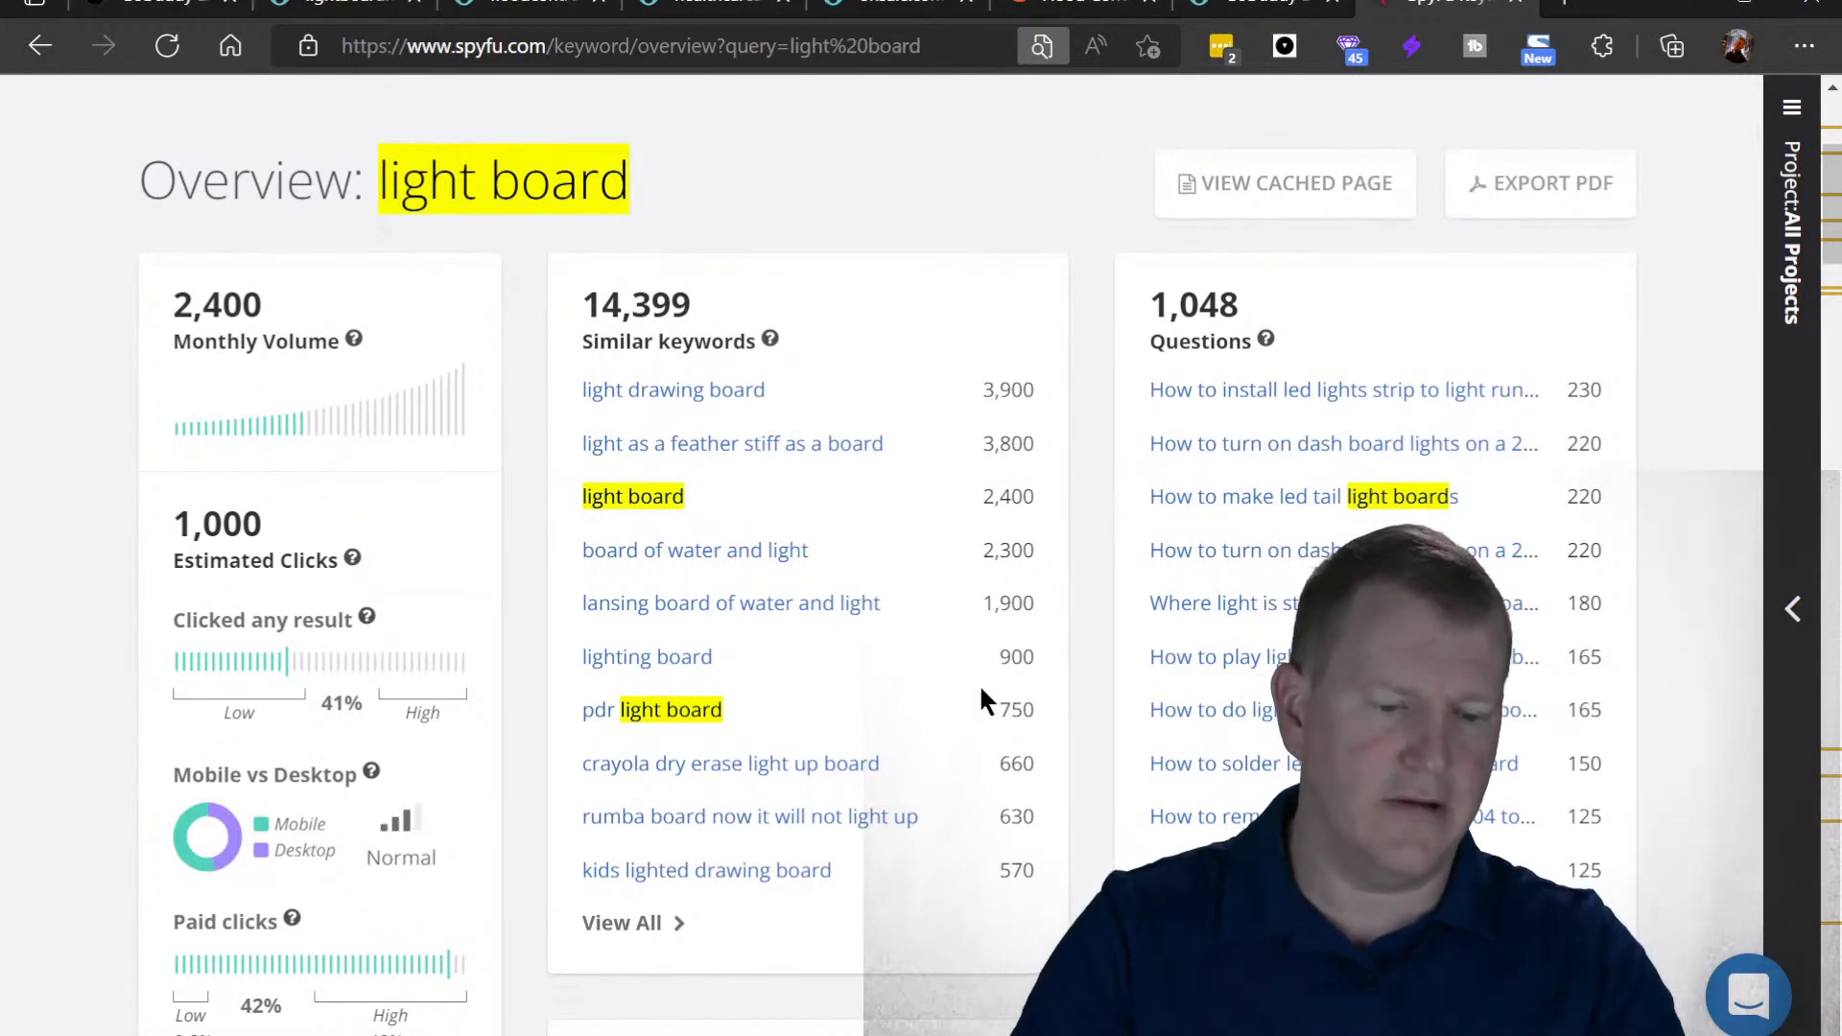
{"action": "scroll", "coordinate": [980, 689], "scroll_direction": "up", "scroll_amount": 1}
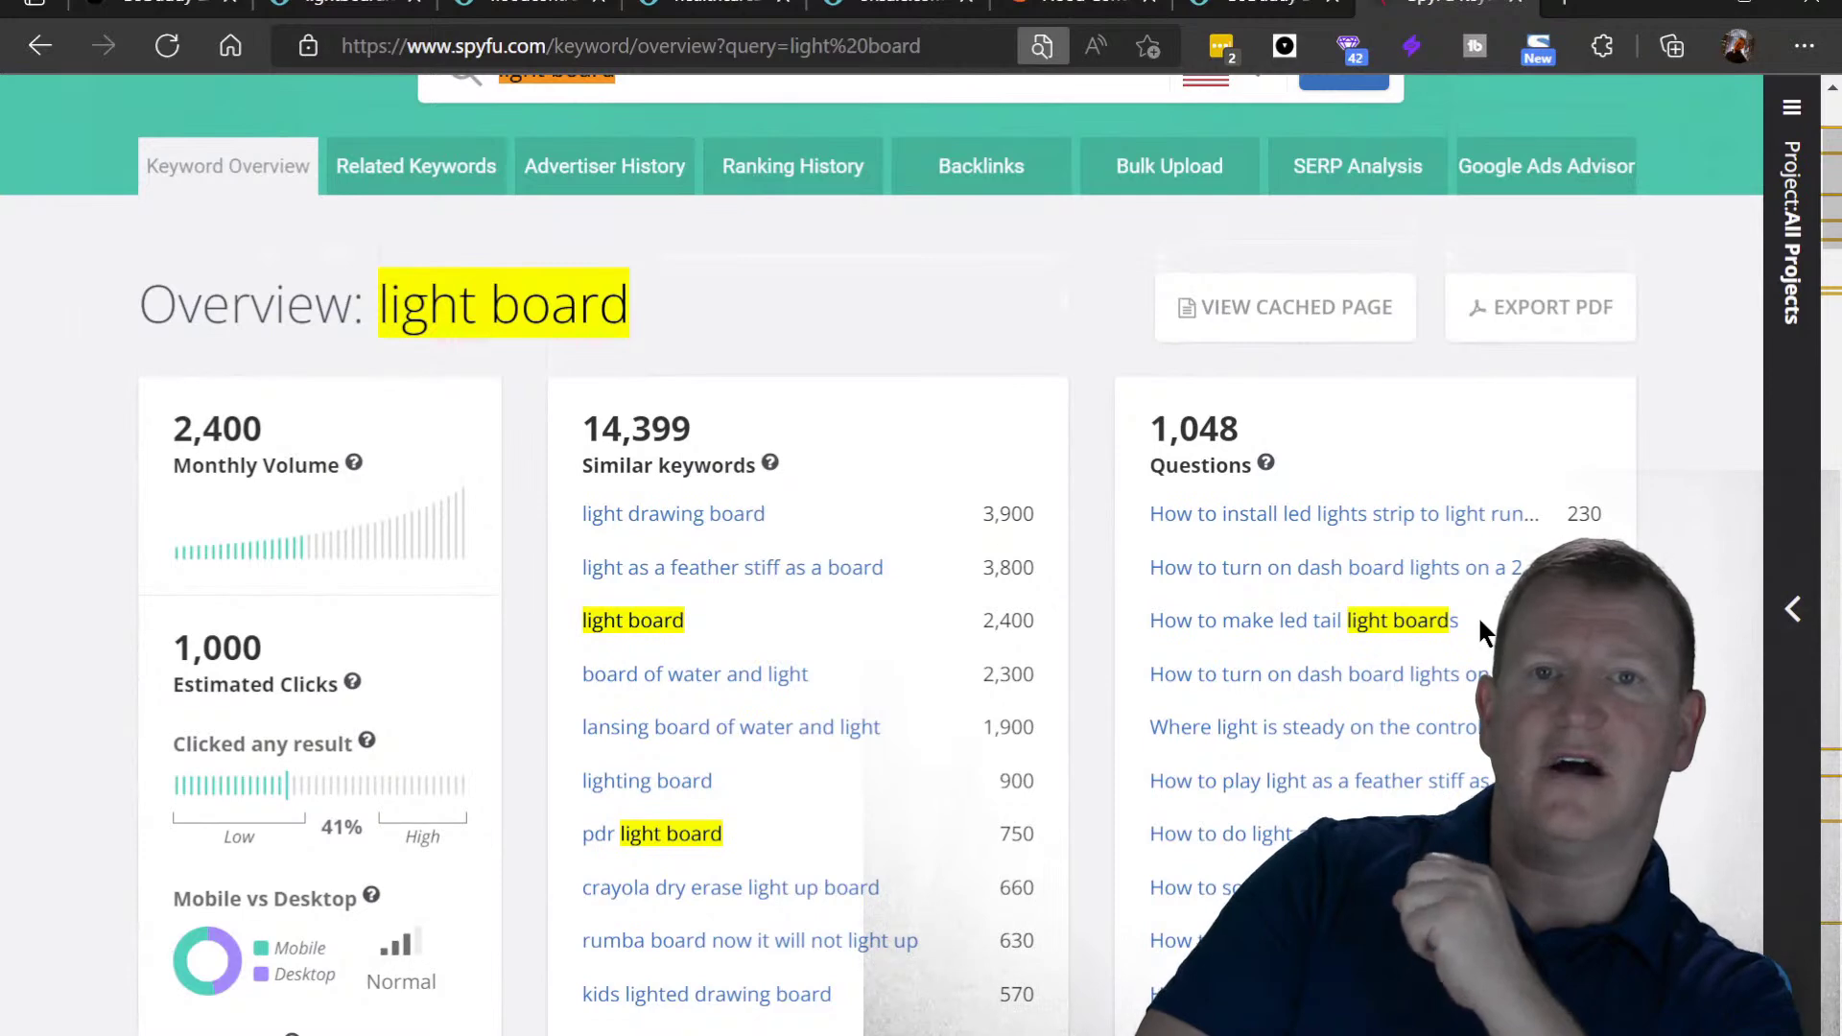
{"action": "scroll", "coordinate": [1480, 634], "scroll_direction": "down", "scroll_amount": 1}
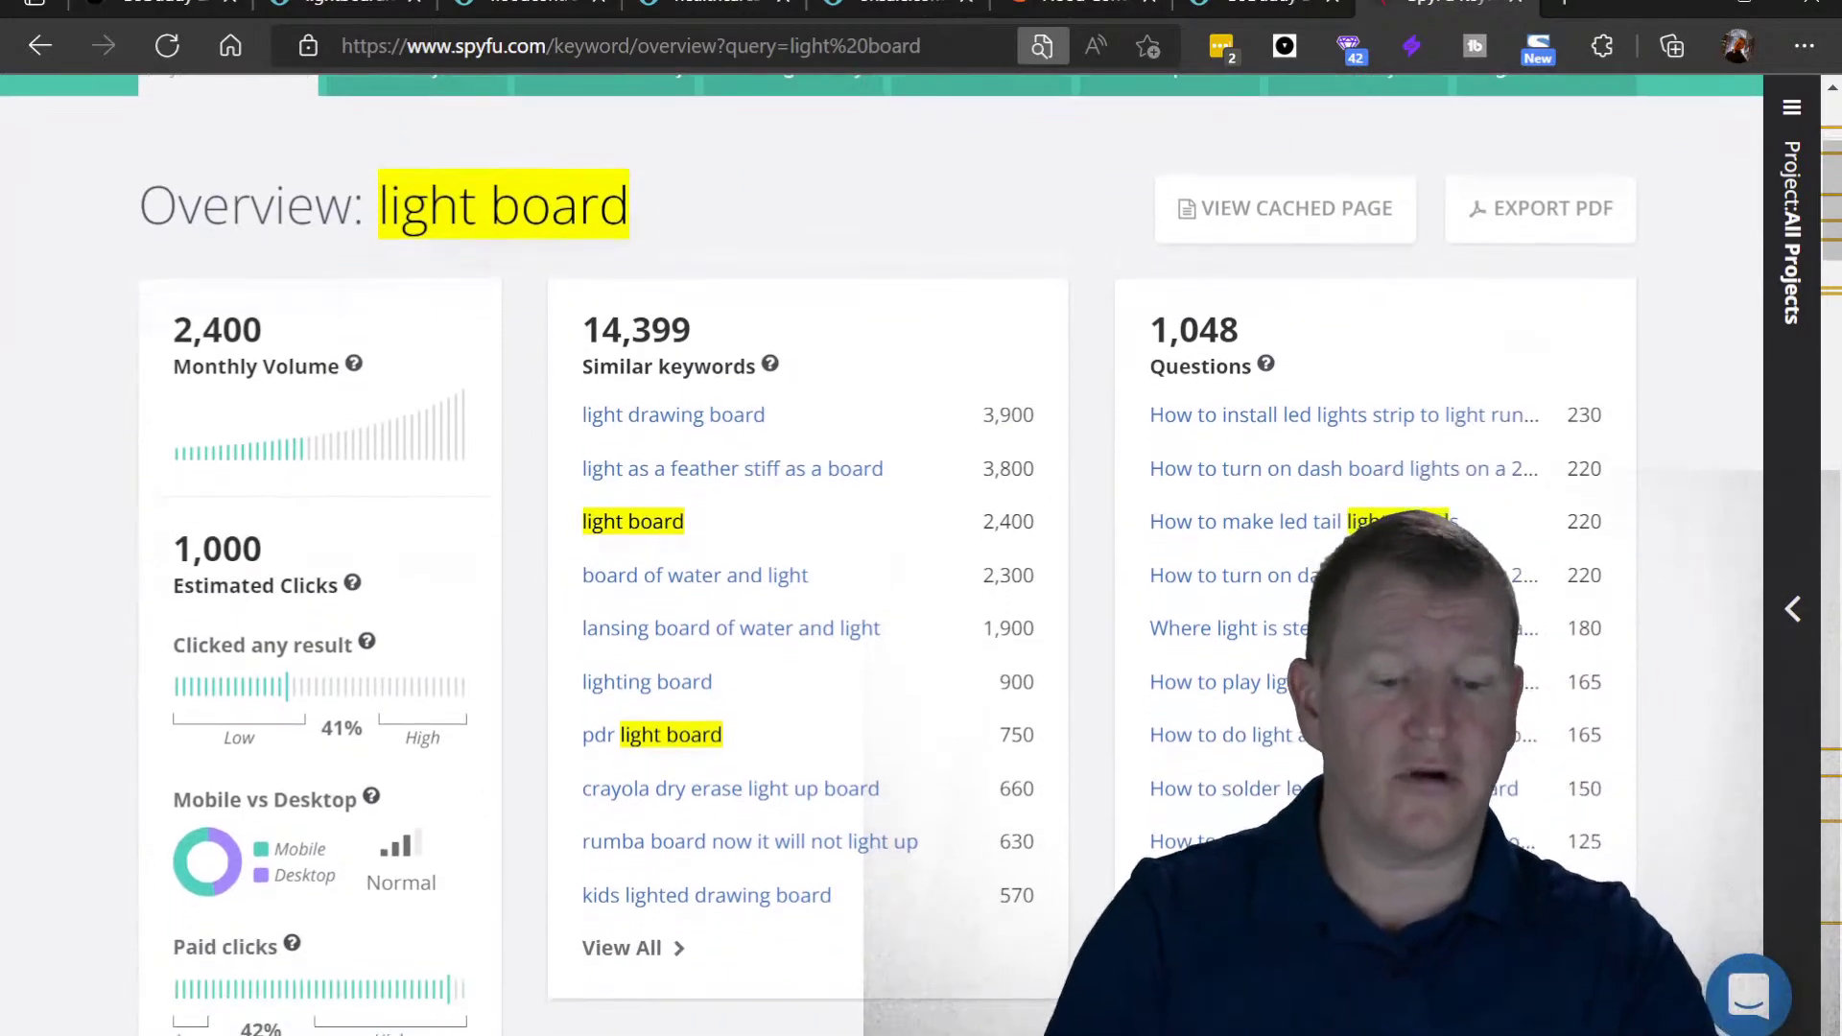
{"action": "left_click", "coordinate": [1138, 100]}
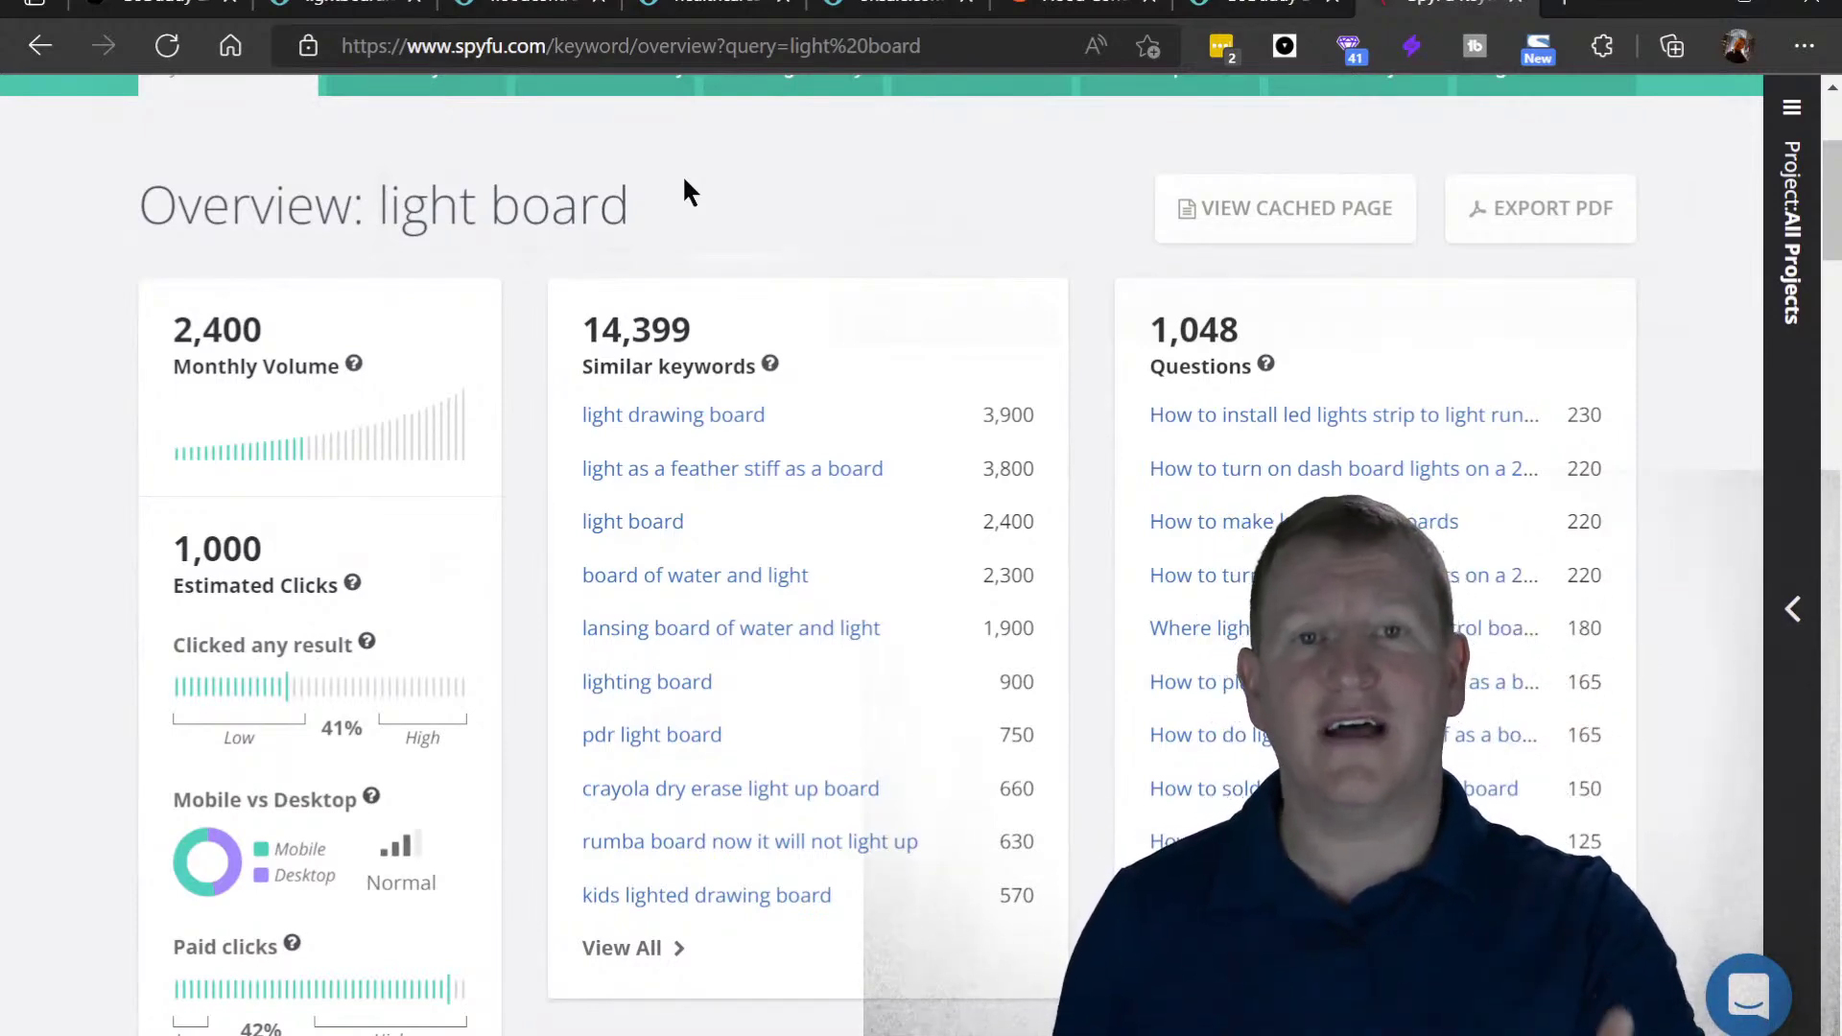
- Go back to the expired domains list and open detailer.com in a new browser tab
{"action": "left_click", "coordinate": [146, 14]}
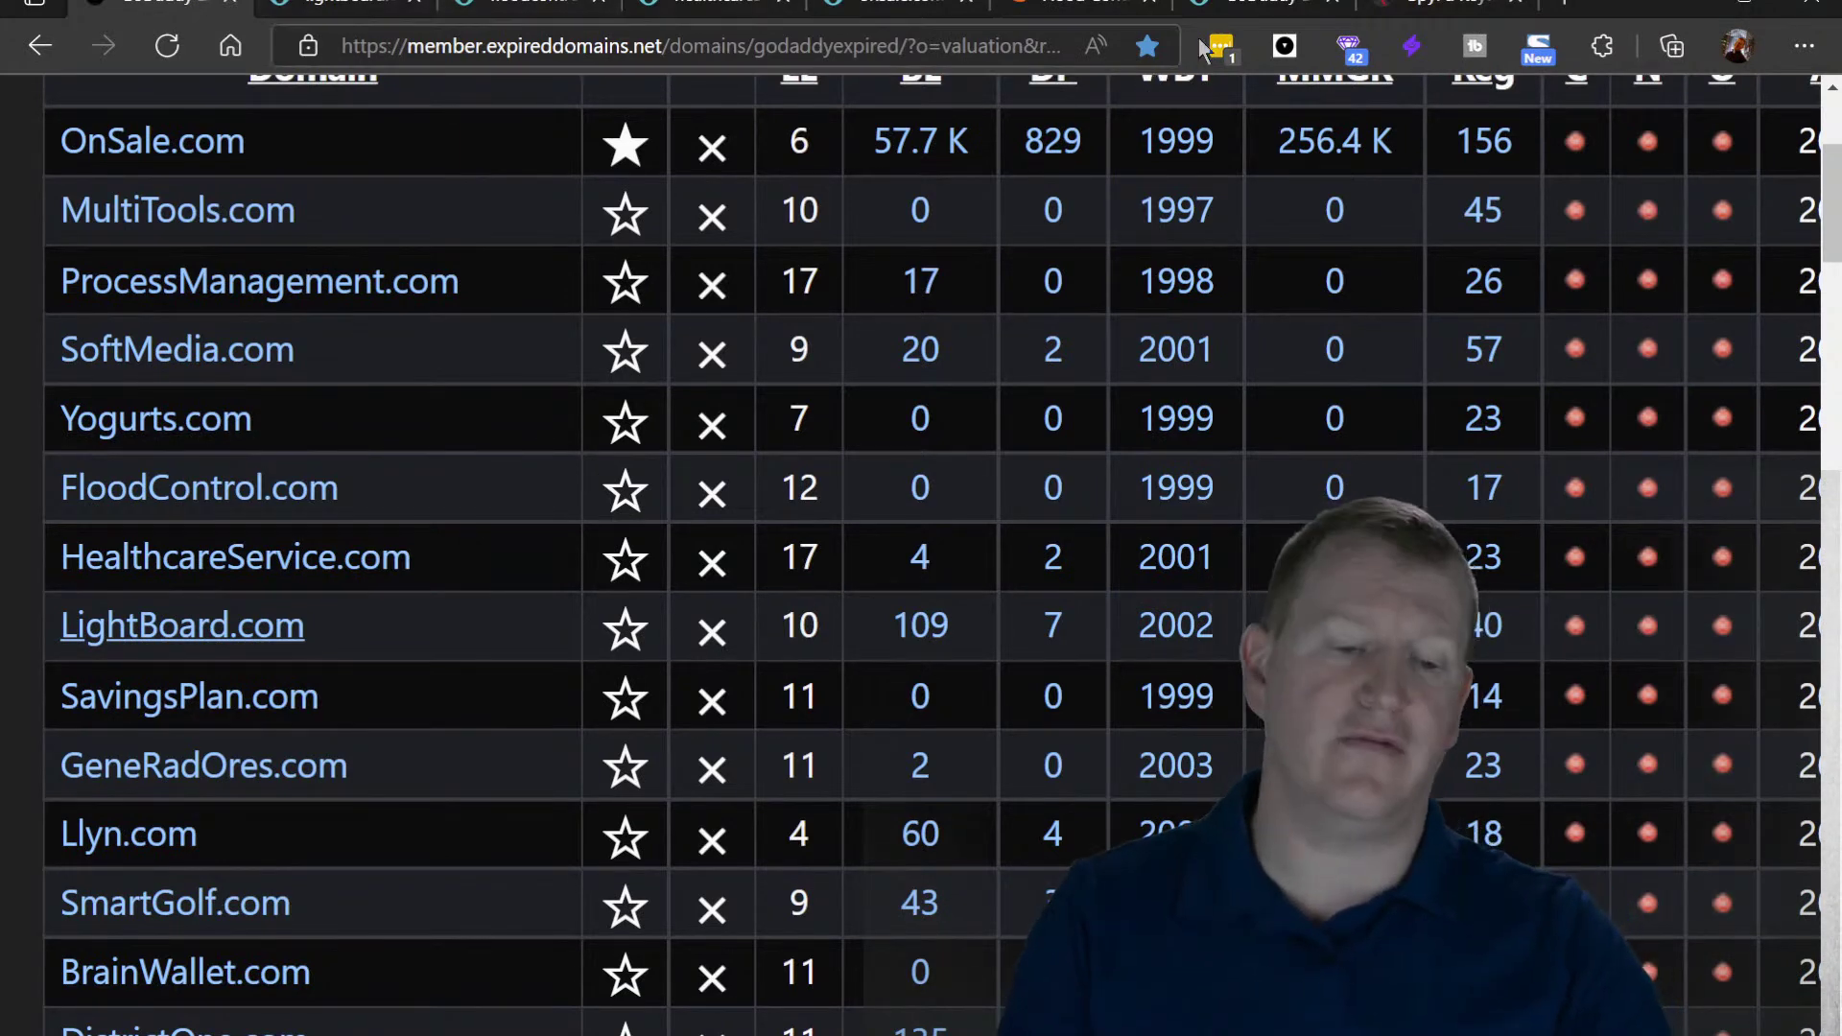
{"action": "left_click", "coordinate": [1570, 11]}
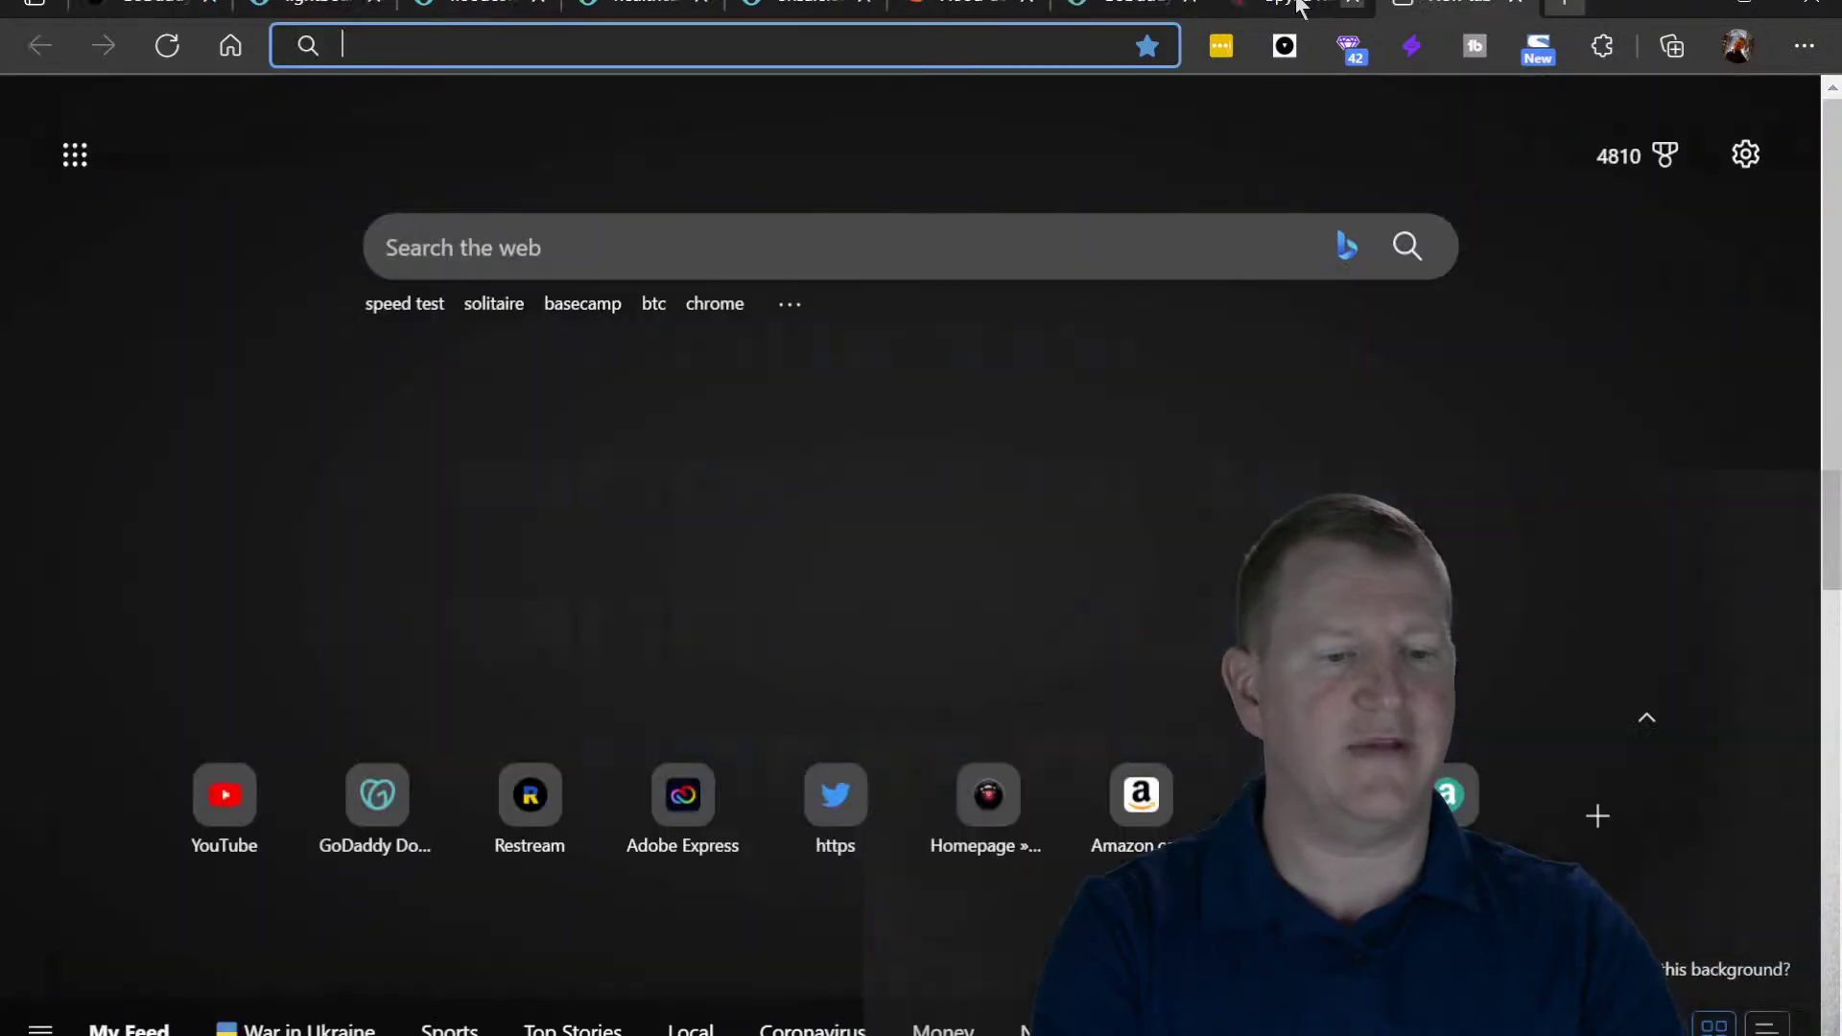
{"action": "type", "text": "detailer.com"}
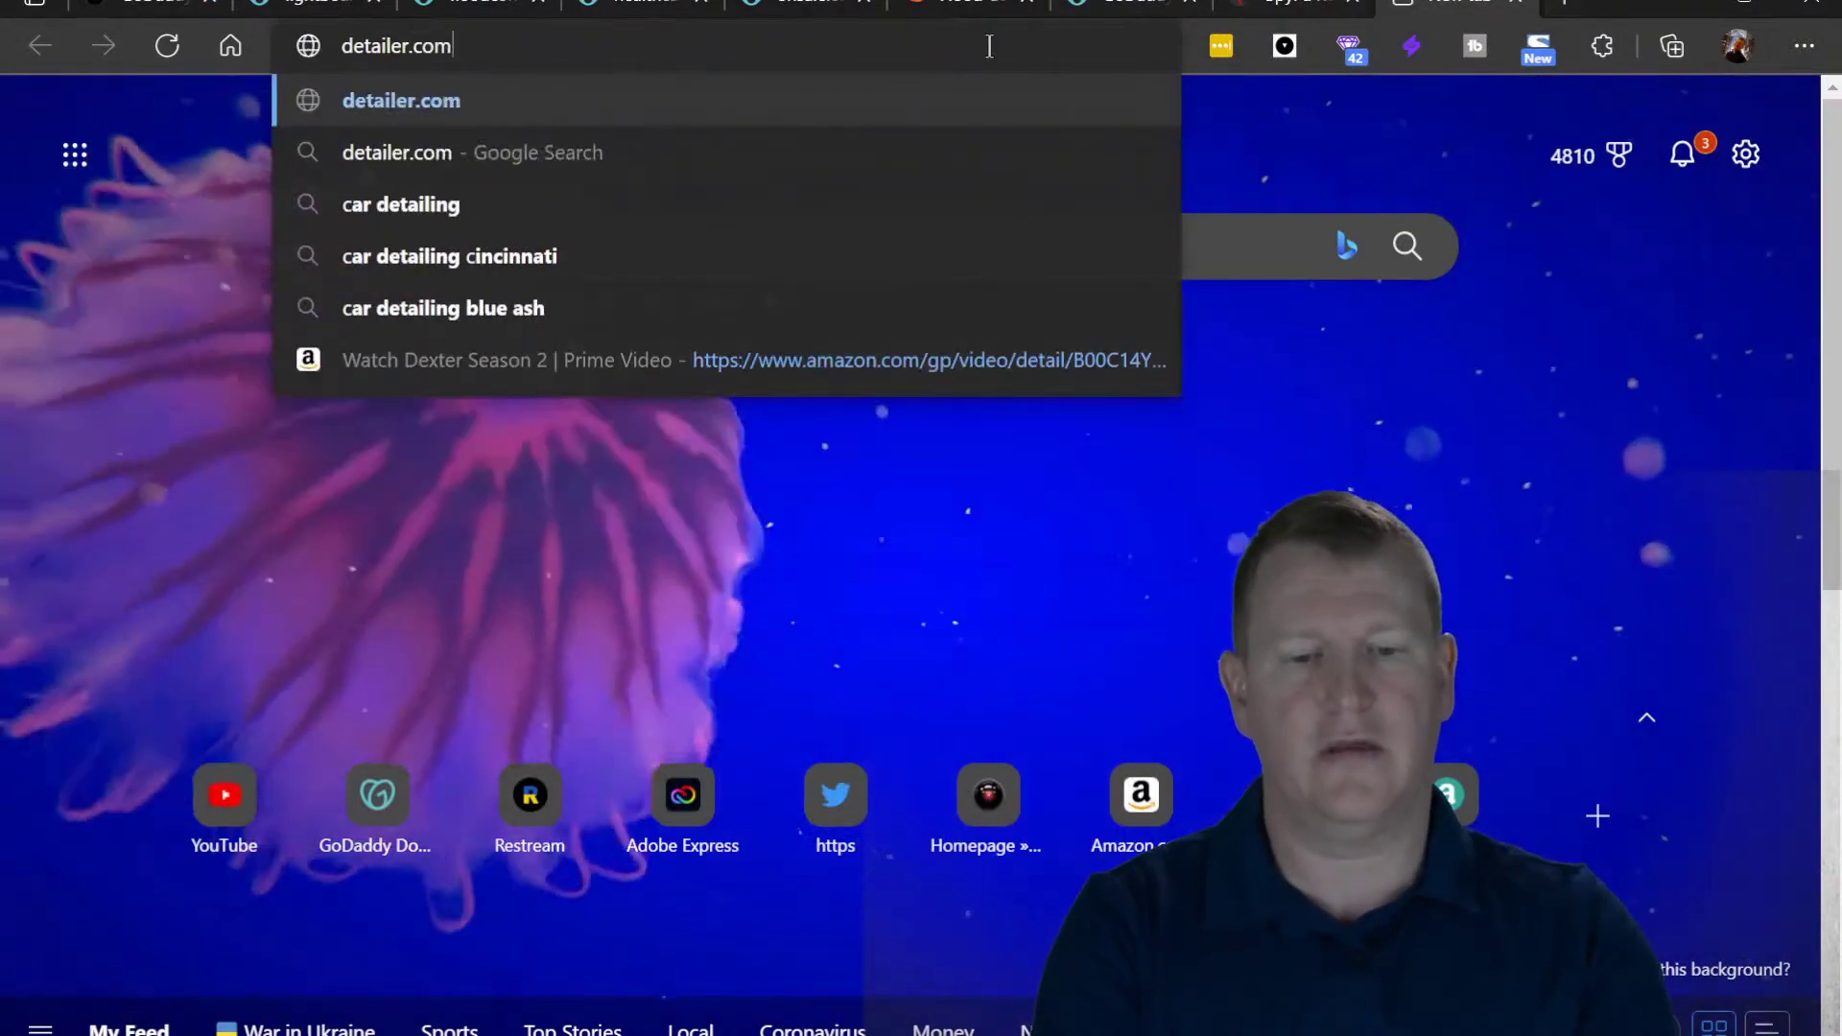
{"action": "key", "text": "Return"}
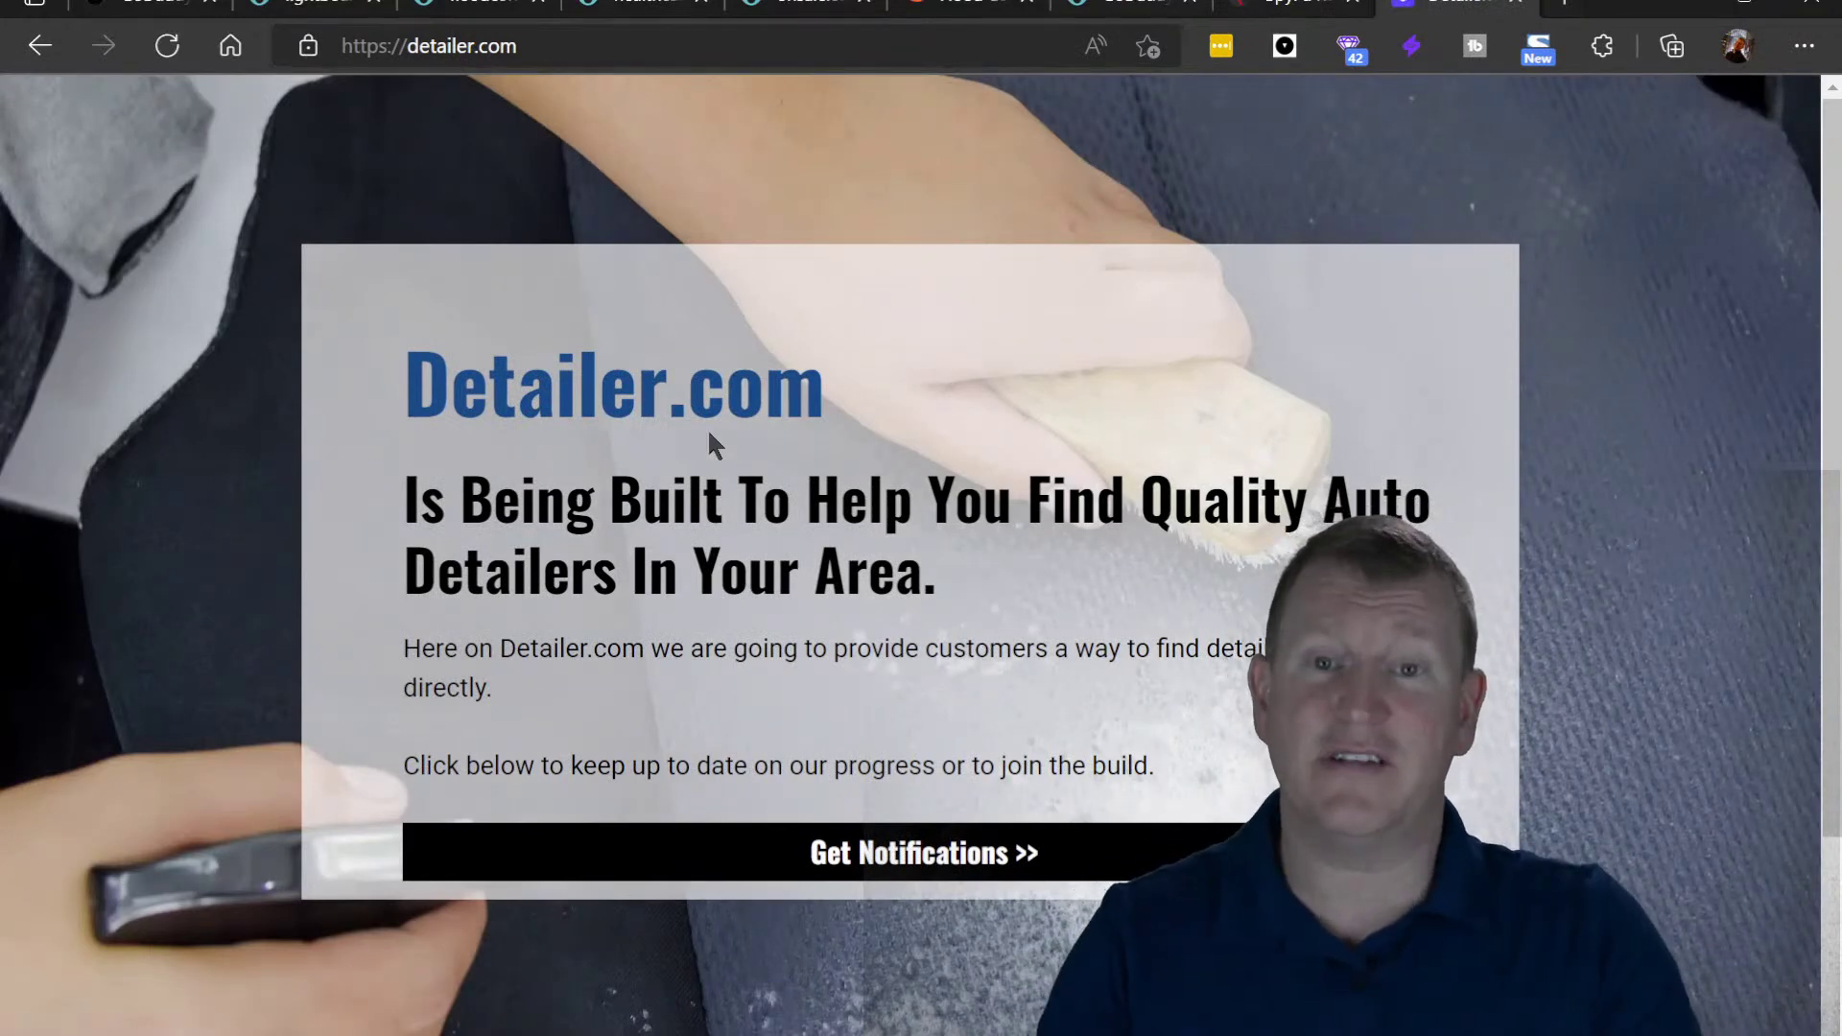
- Inspect Detailer.com's notification sign-up form and headline as a landing page example, and close the site
{"action": "left_click", "coordinate": [962, 857]}
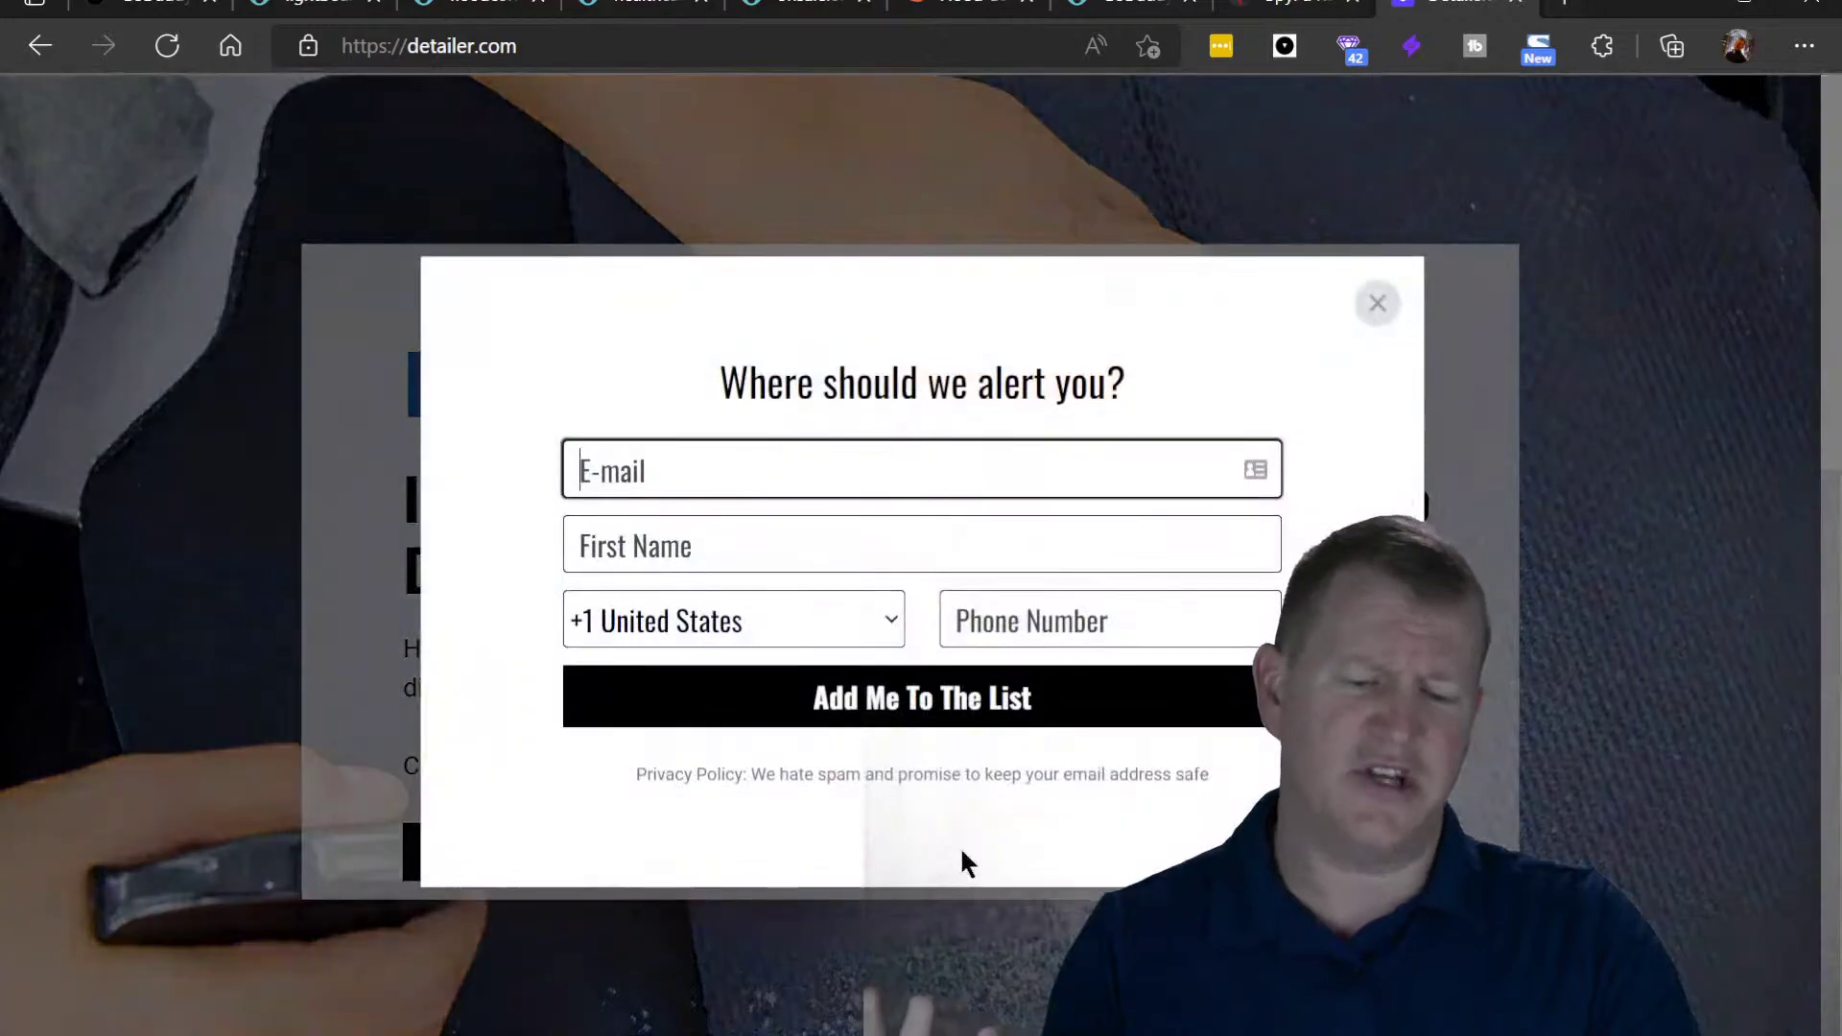
{"action": "left_click", "coordinate": [1377, 304]}
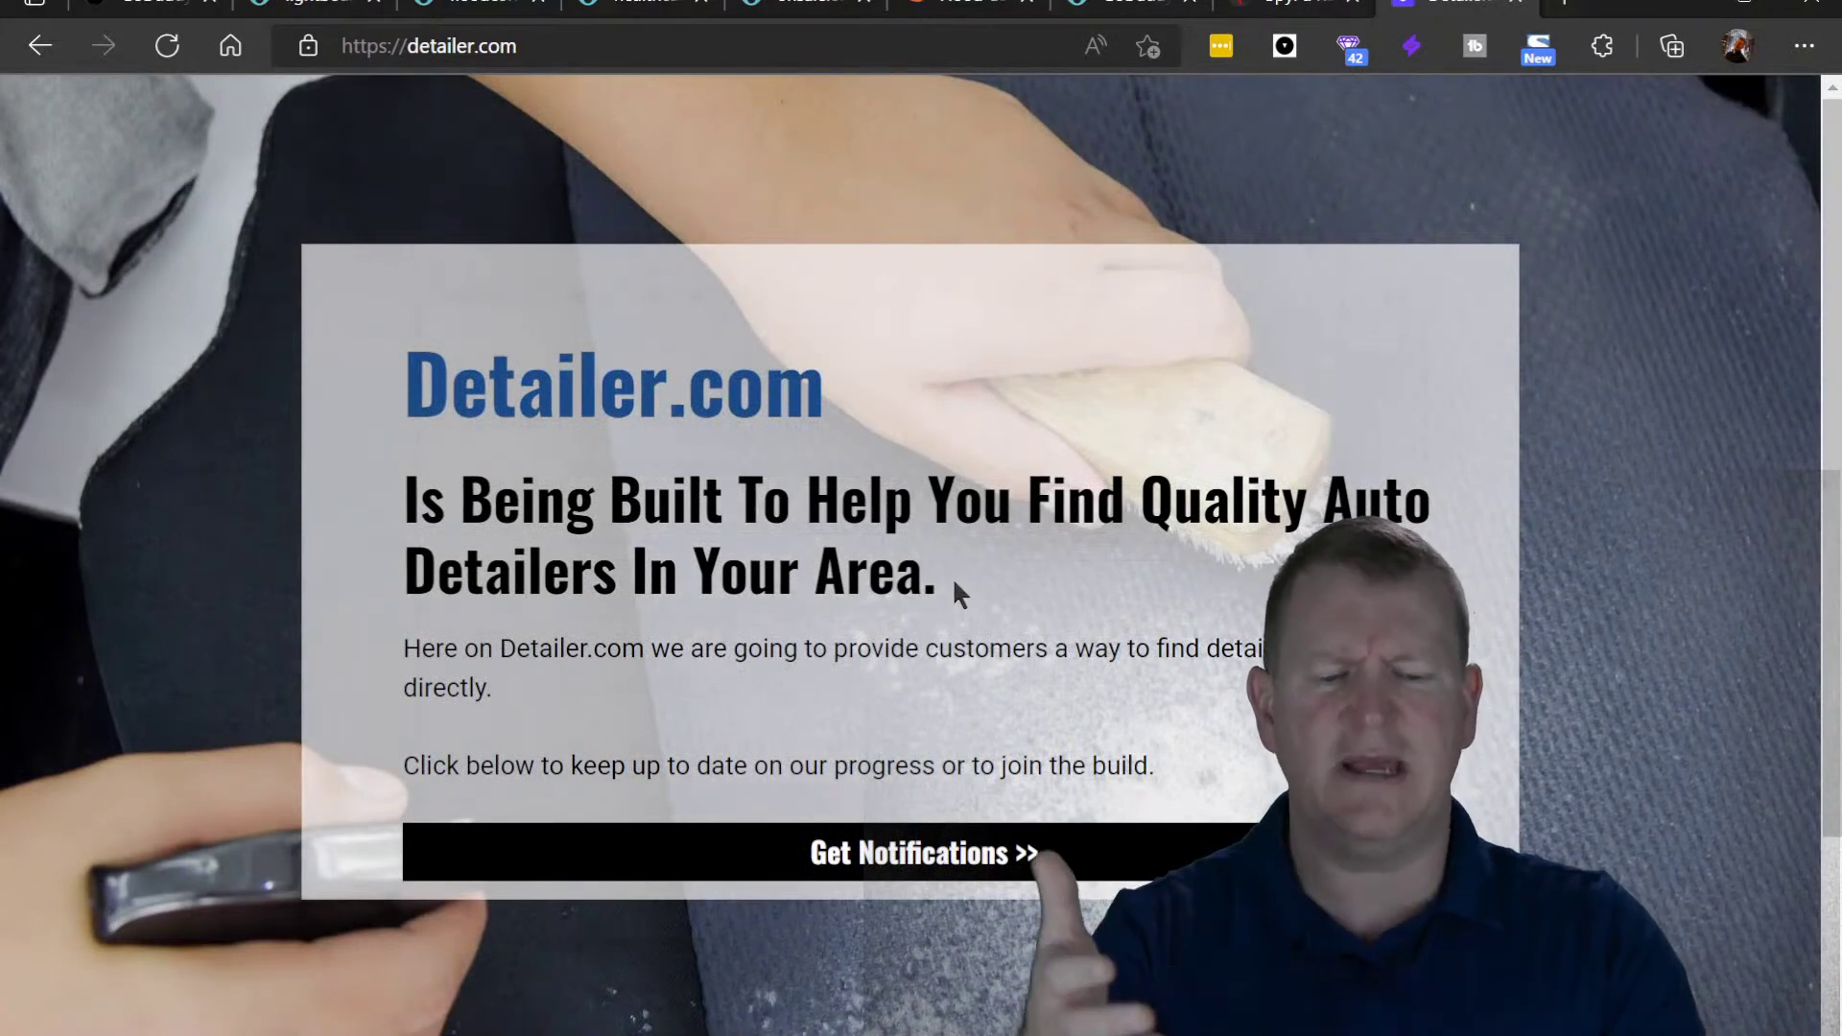
{"action": "left_click_drag", "start_coordinate": [951, 578], "coordinate": [425, 389]}
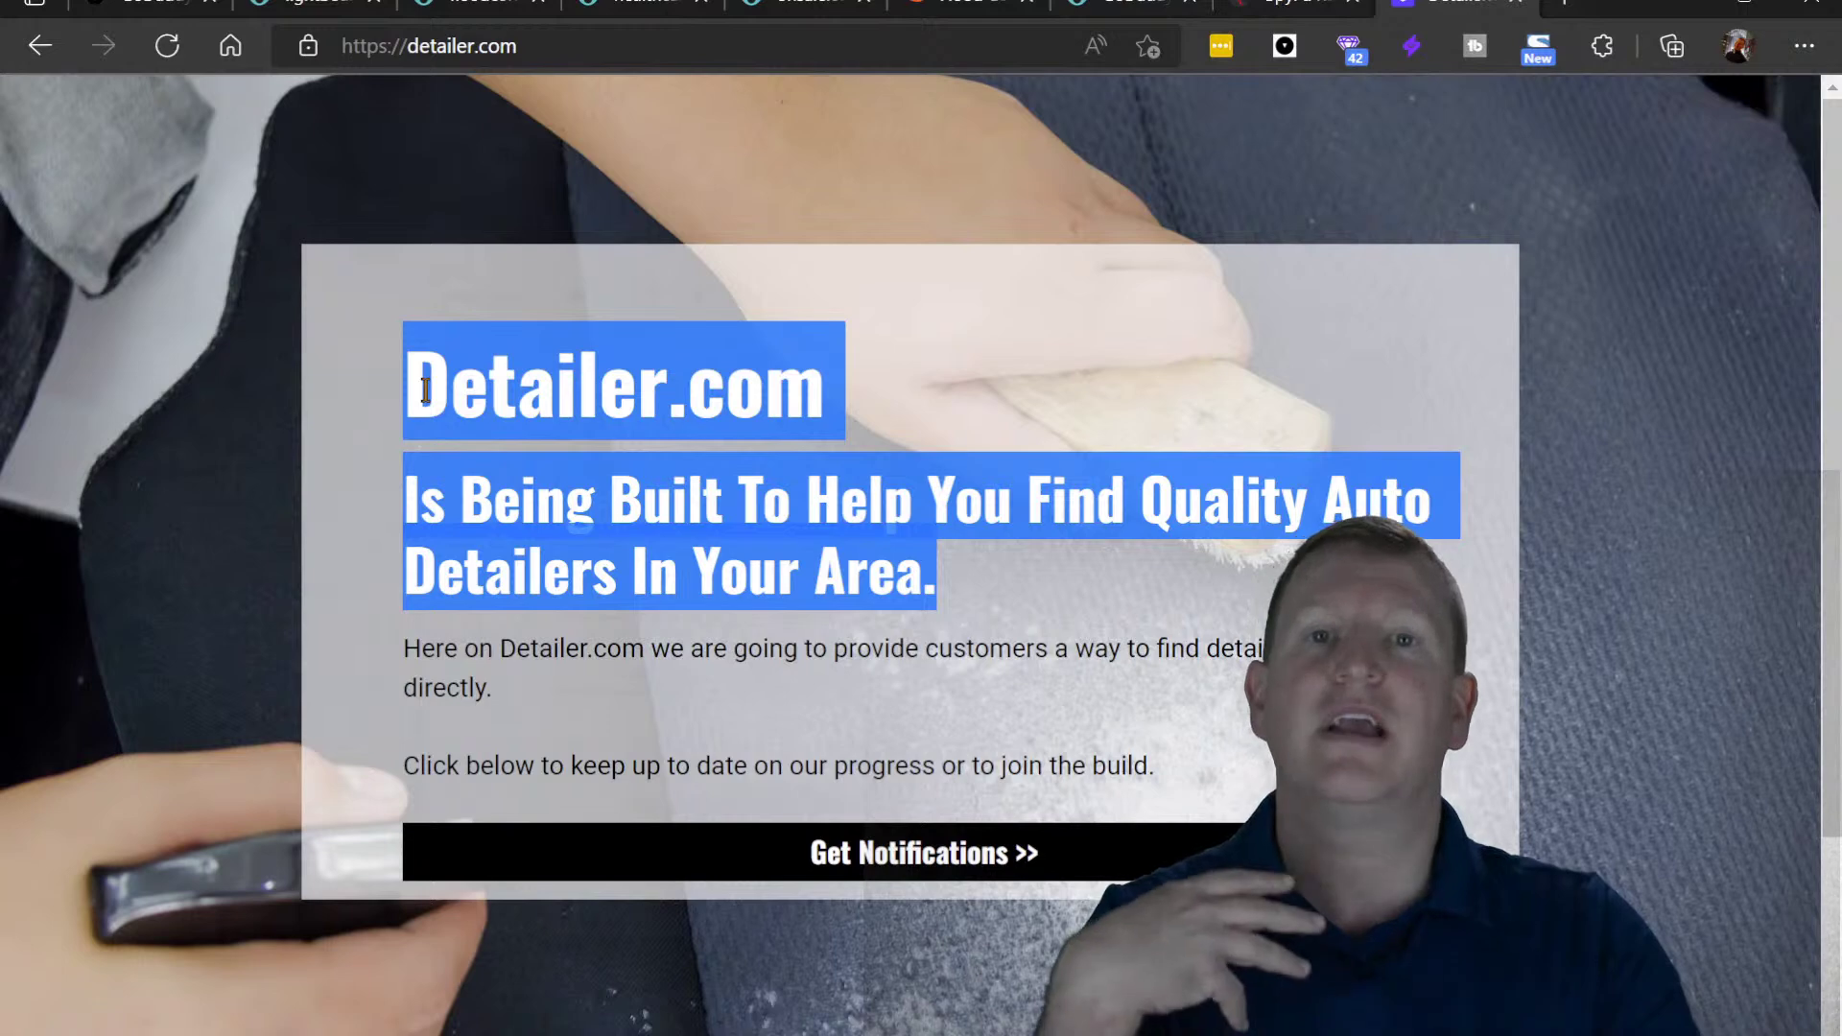
{"action": "left_click", "coordinate": [522, 443]}
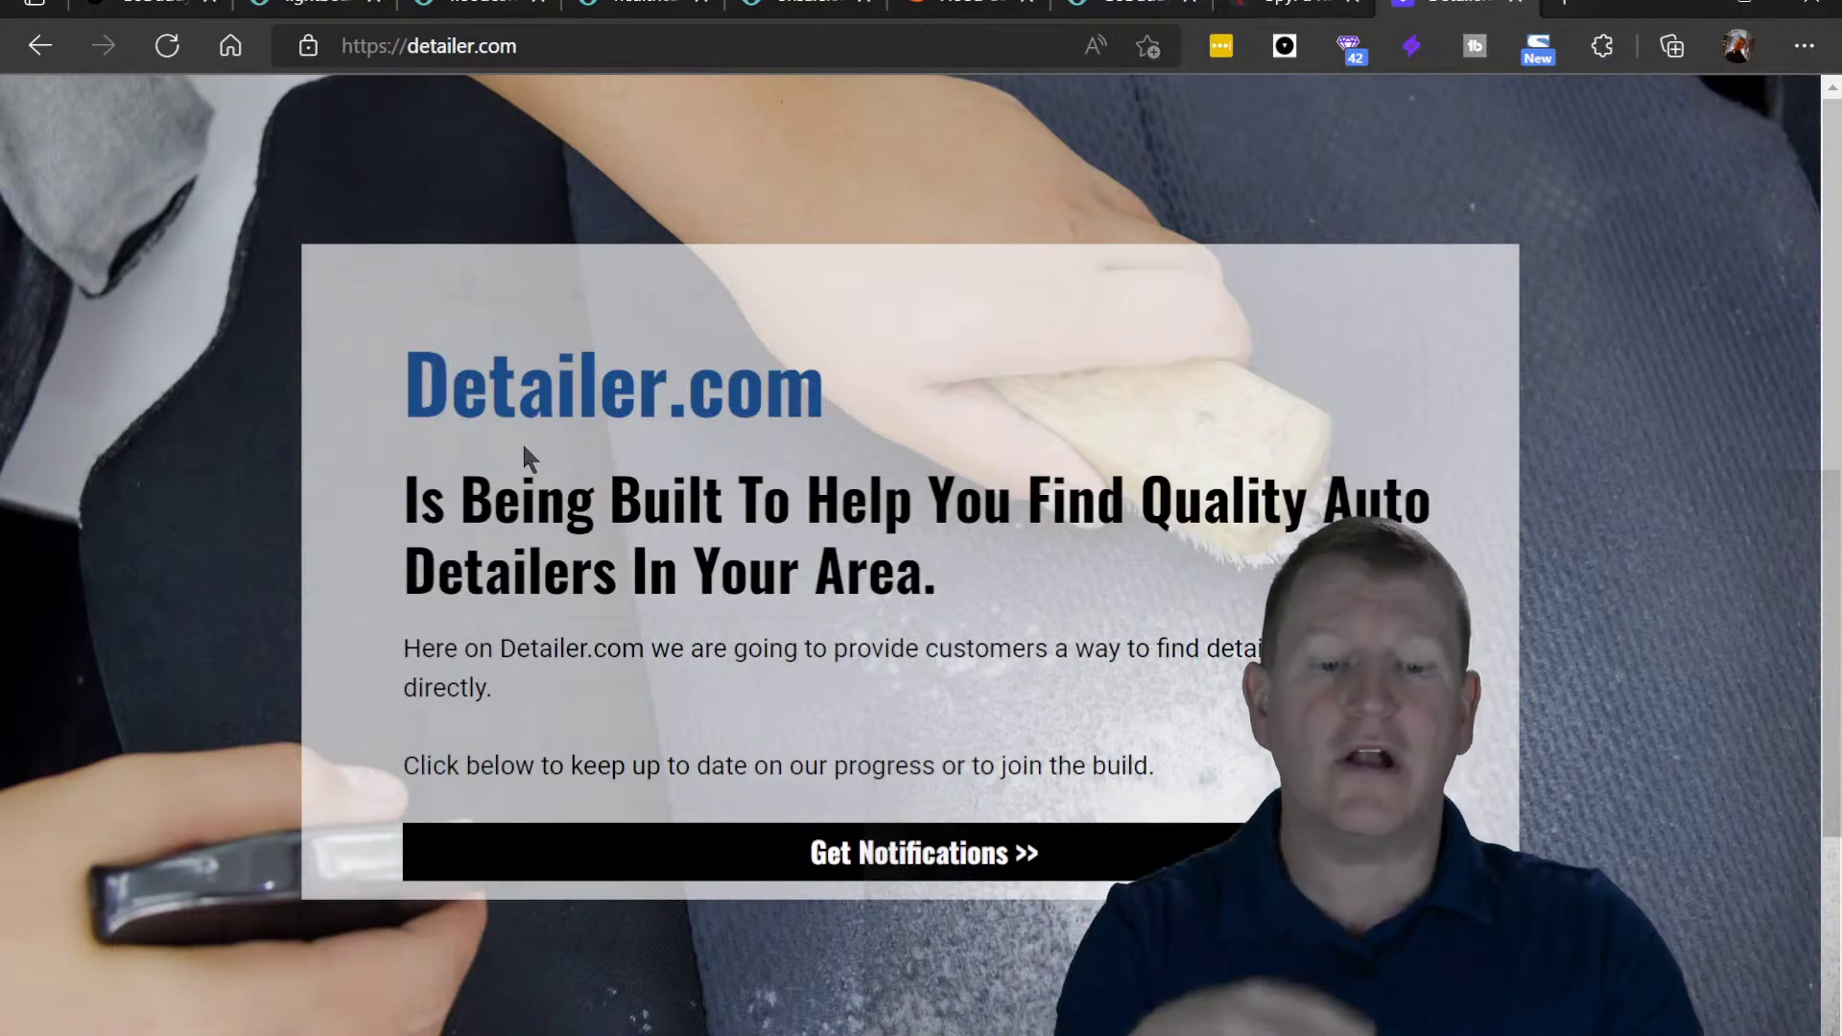
{"action": "left_click", "coordinate": [1519, 10]}
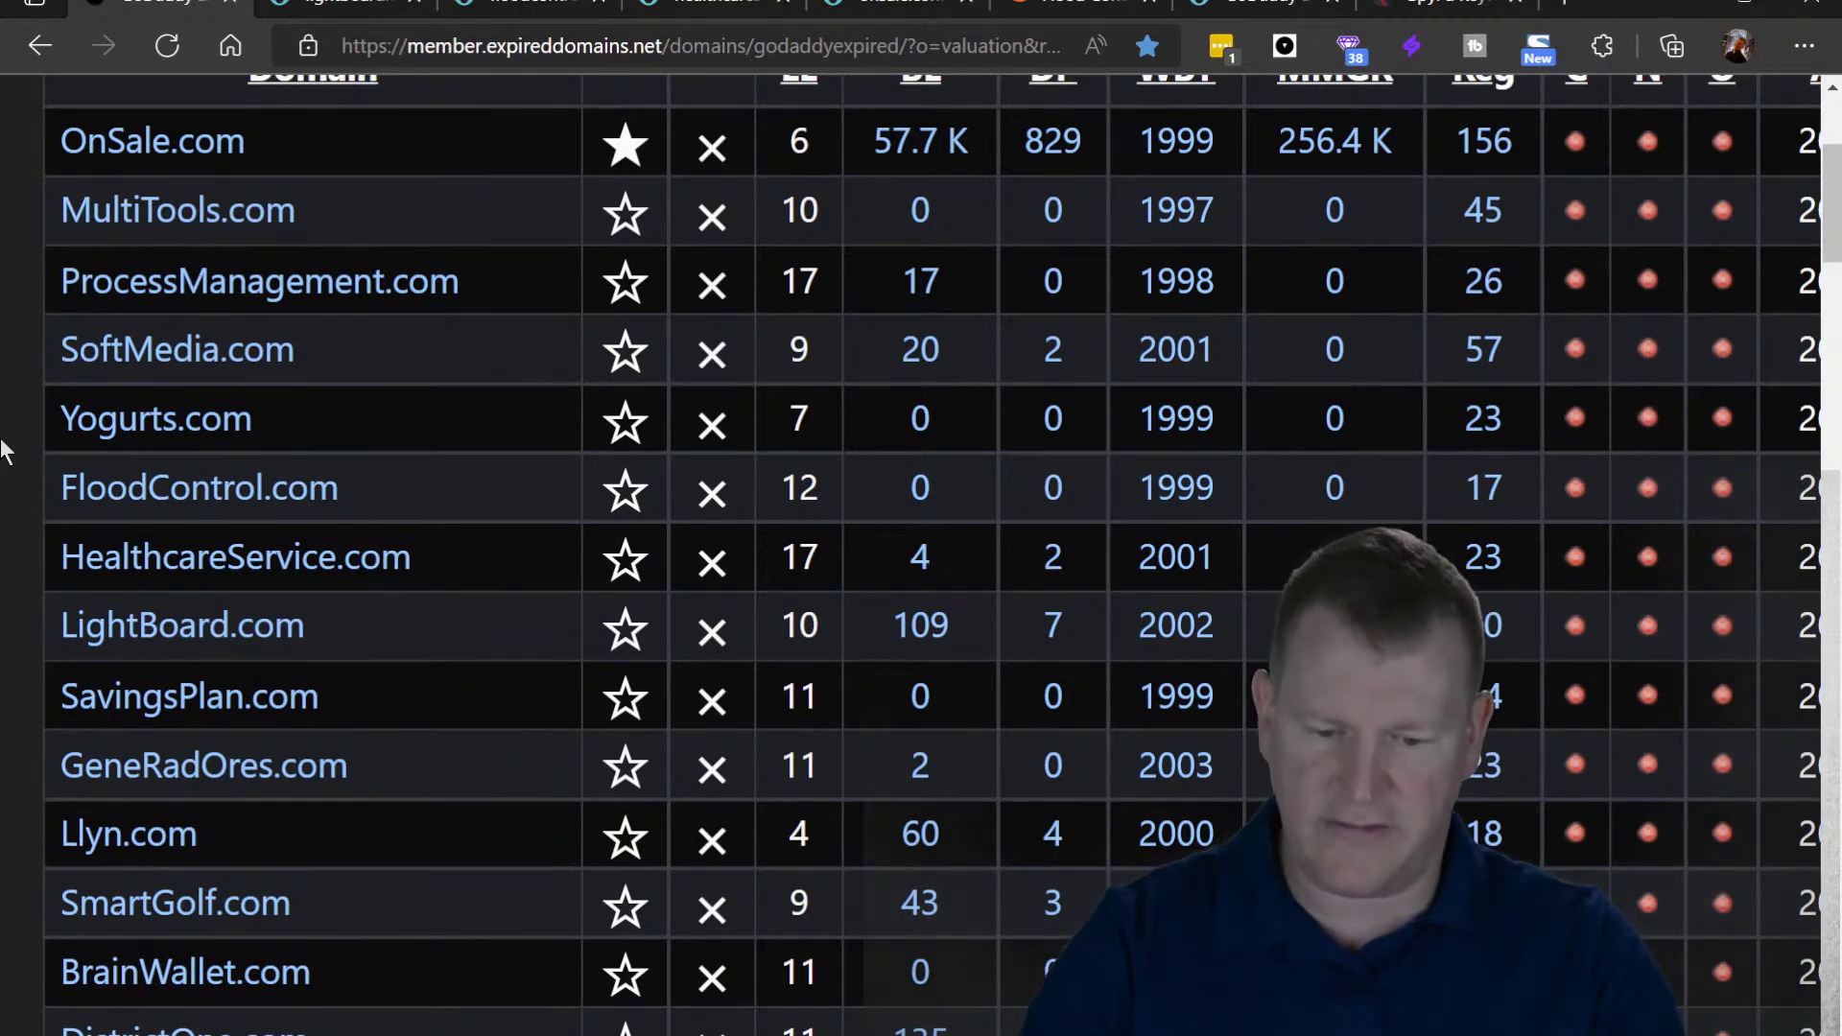
- Open the GoDaddy auction page for VeganPizza.com from the expired domains list and highlight its auction availability text
{"action": "scroll", "coordinate": [4, 451], "scroll_direction": "down", "scroll_amount": 9}
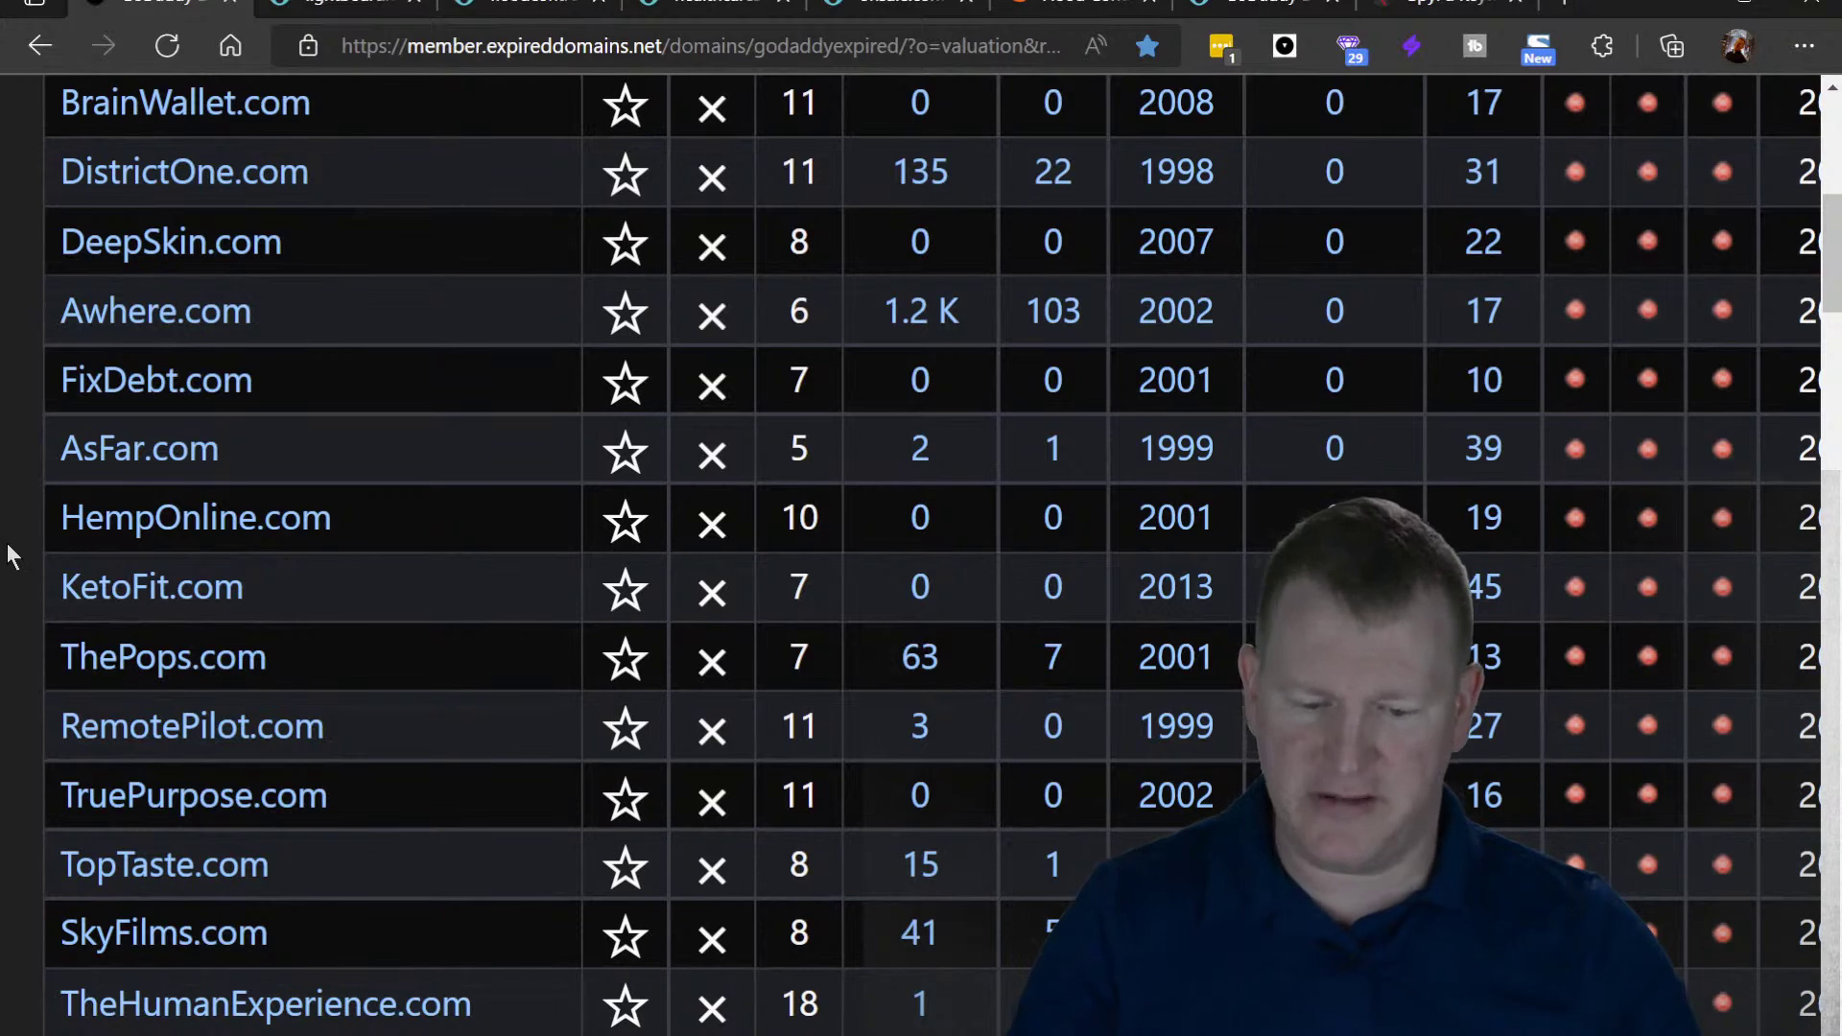
{"action": "scroll", "coordinate": [11, 556], "scroll_direction": "down", "scroll_amount": 5}
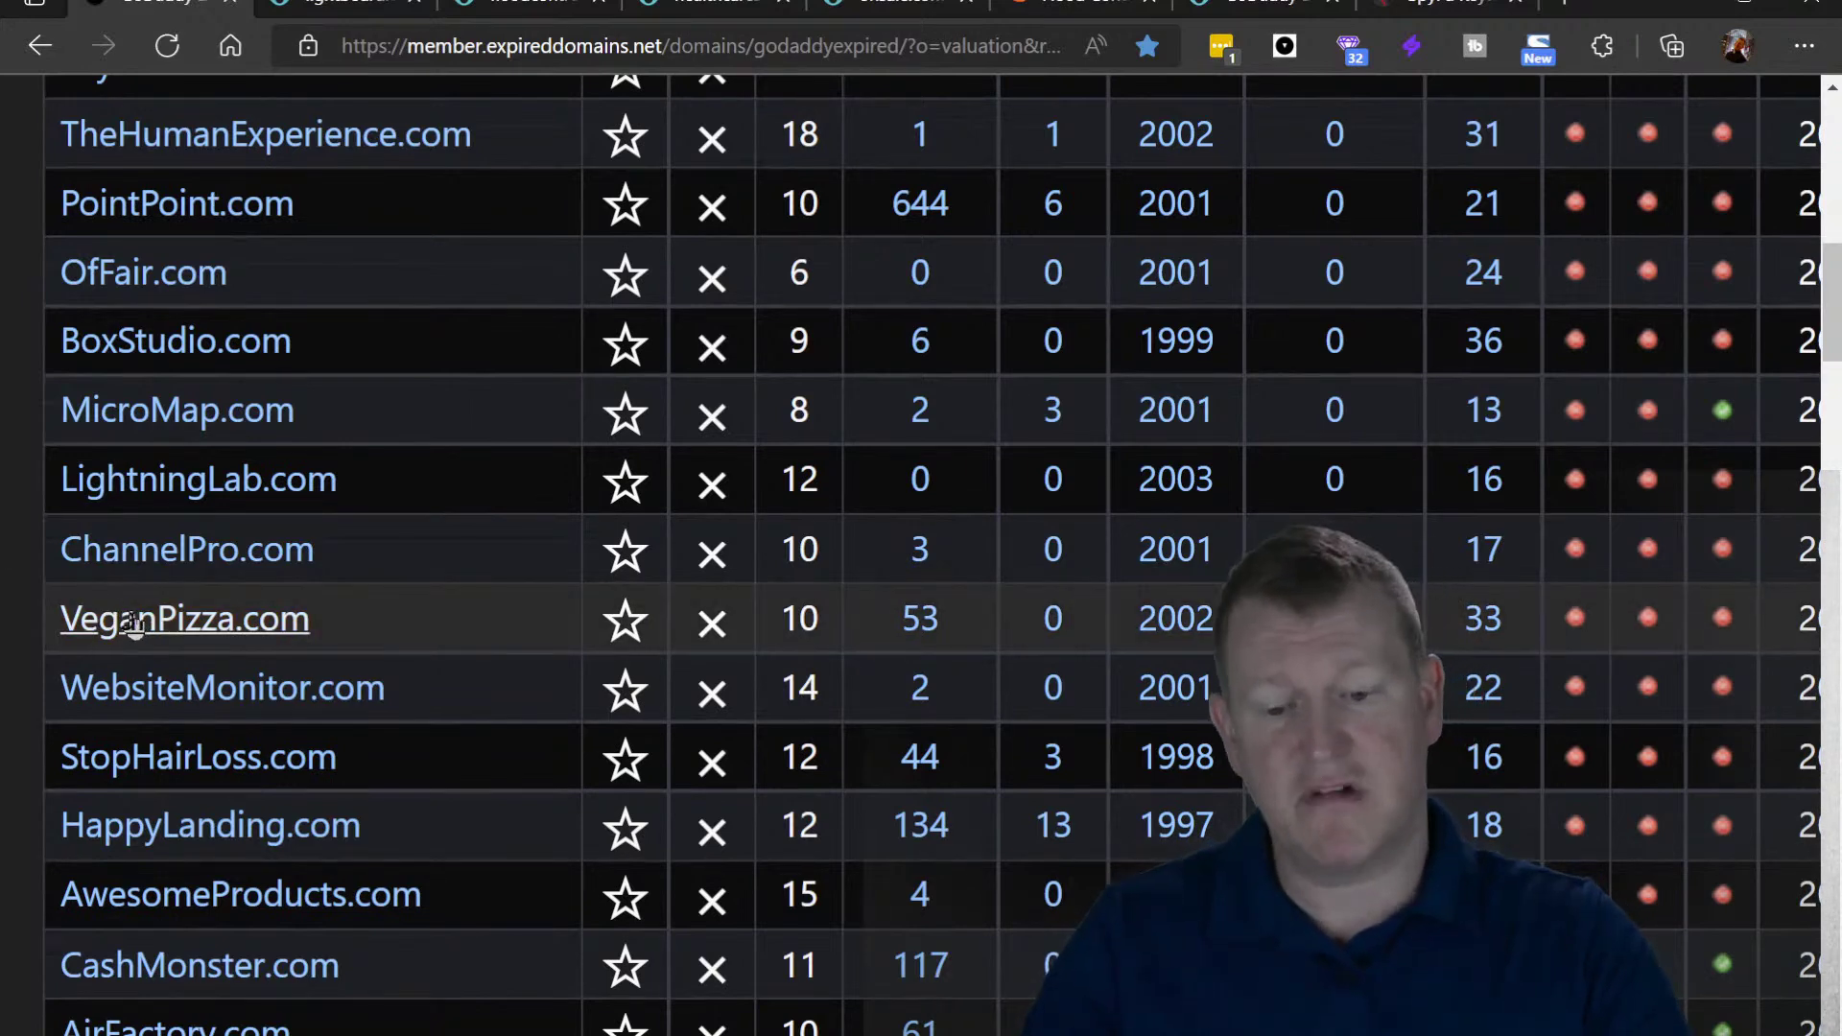
{"action": "left_click", "coordinate": [195, 618]}
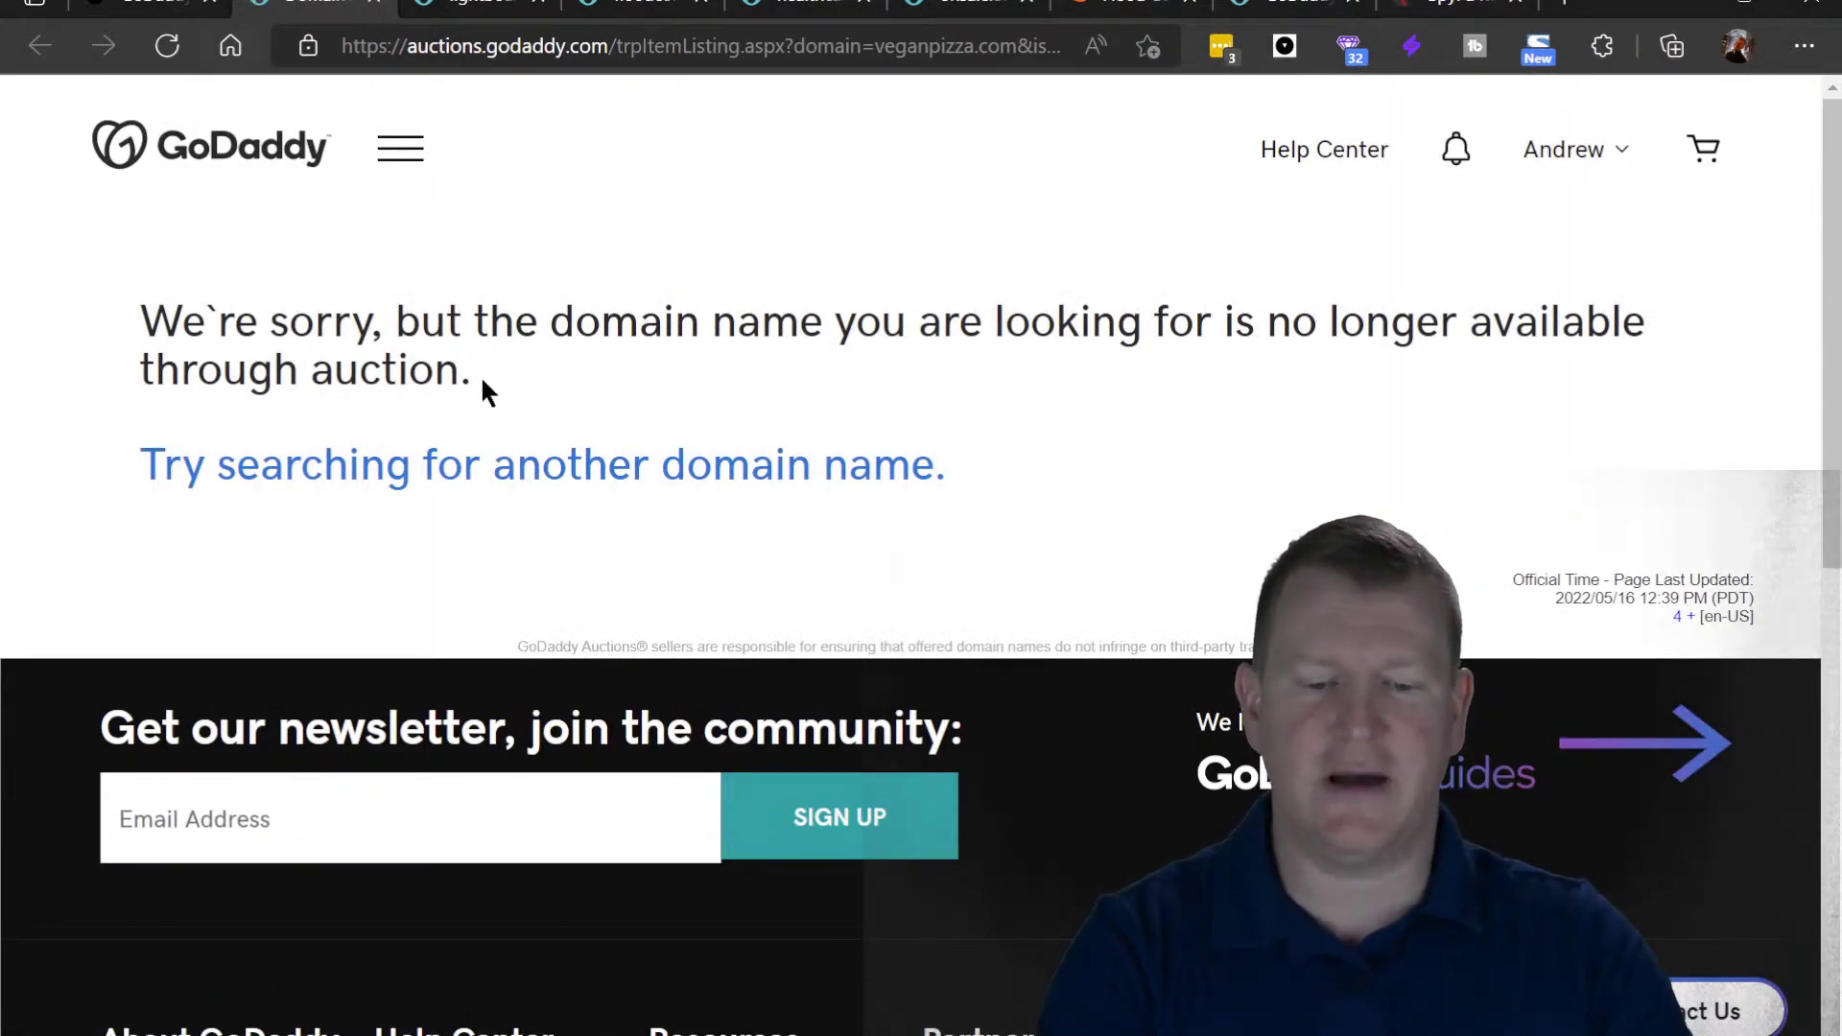
{"action": "left_click_drag", "start_coordinate": [480, 376], "coordinate": [145, 348]}
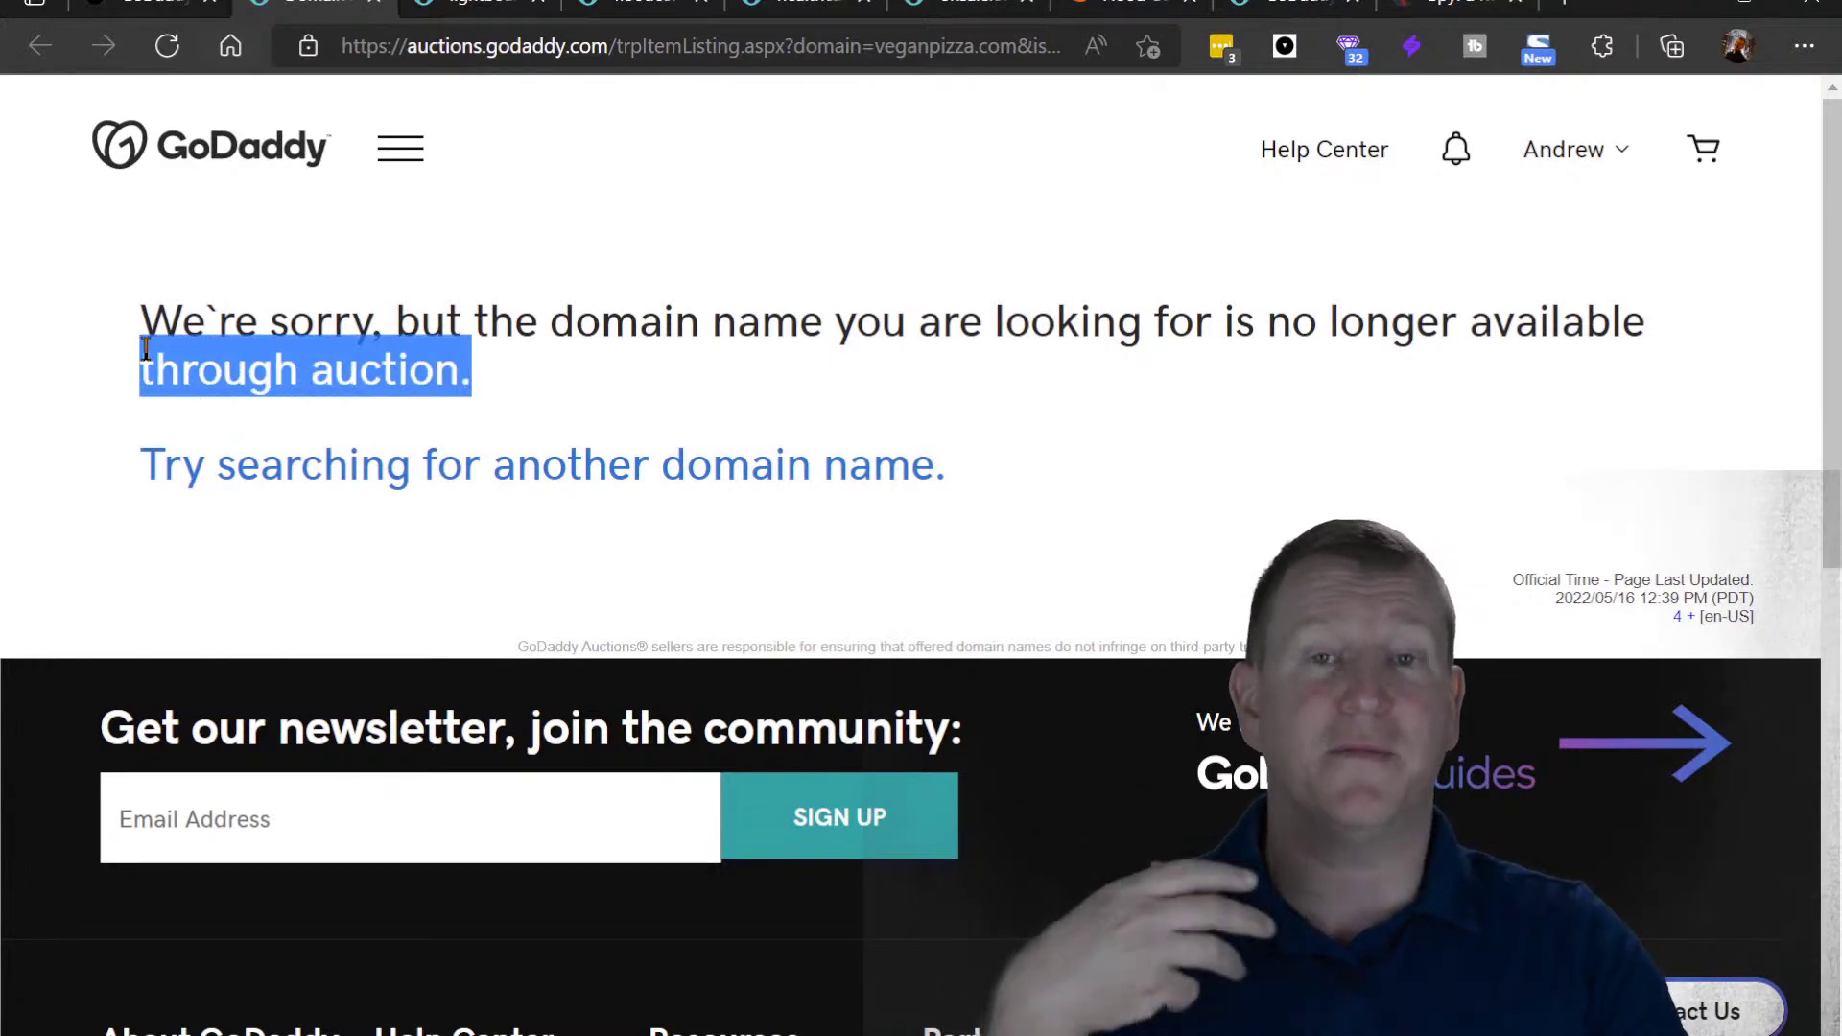
{"action": "left_click_drag", "start_coordinate": [141, 317], "coordinate": [148, 364]}
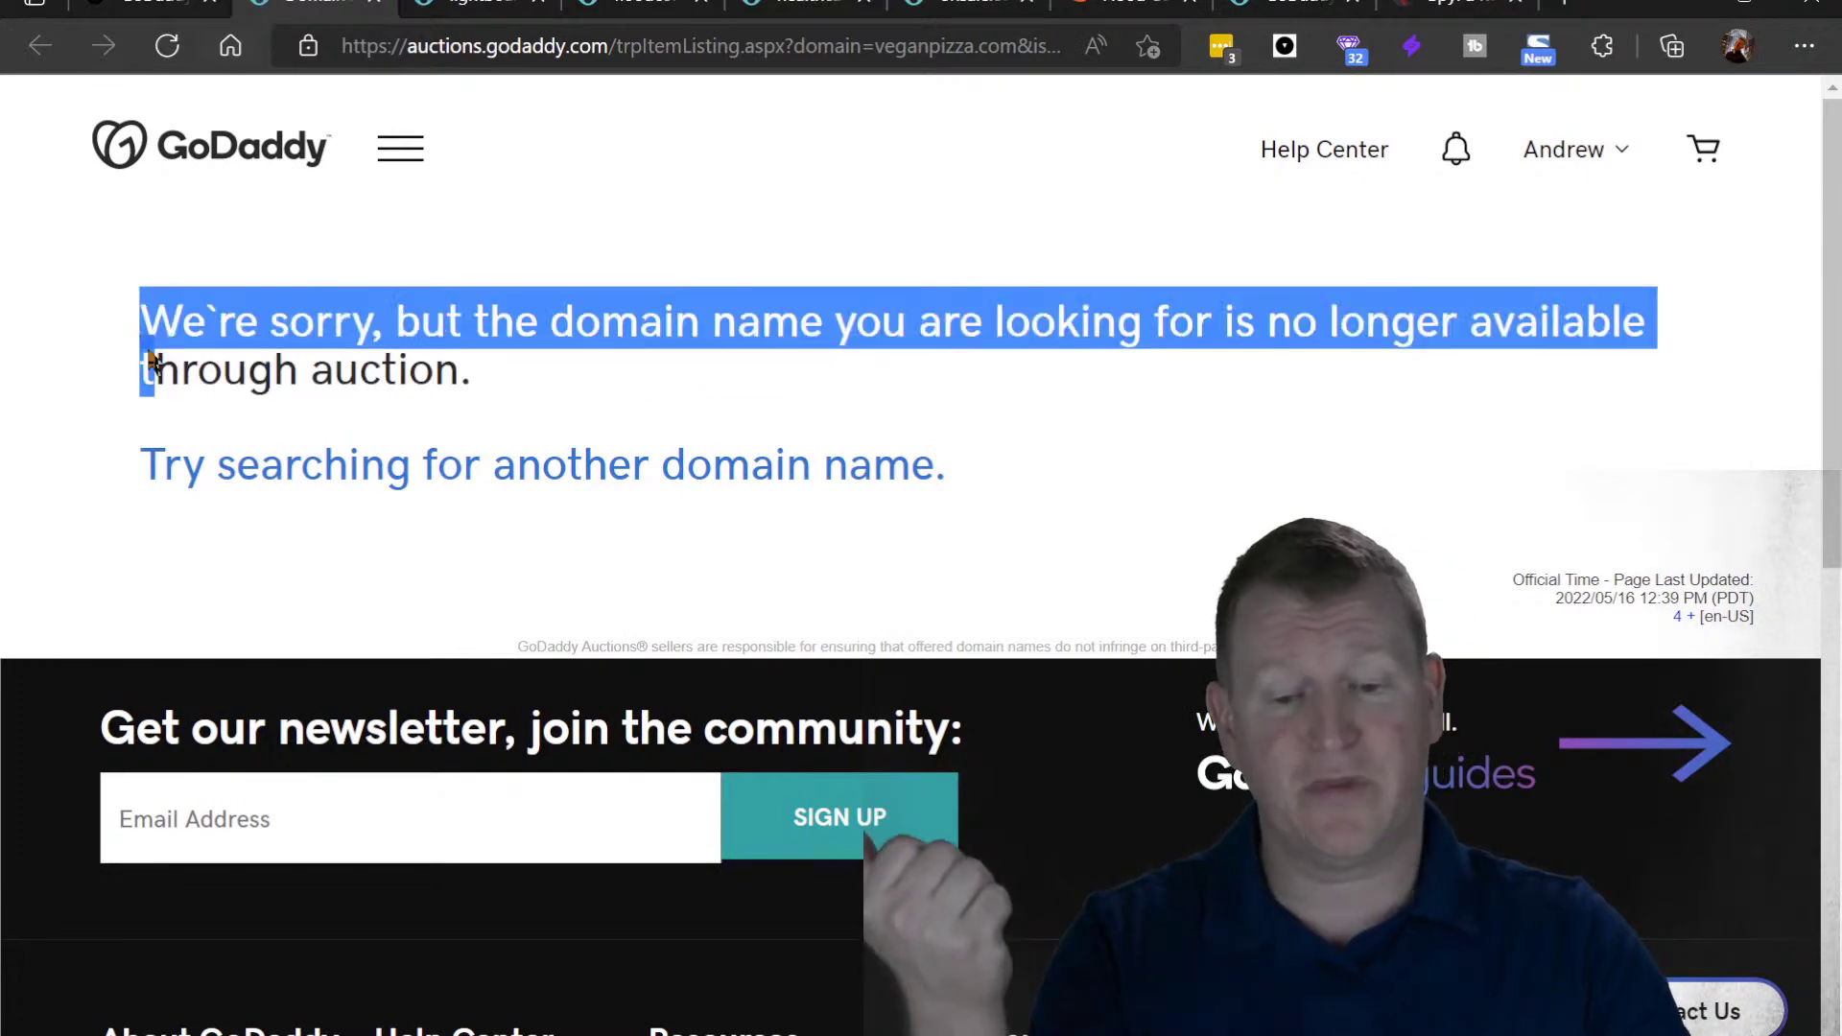
- Close the VeganPizza.com auction page, open the WebsiteMonitor.com auction from the expired domains list, and copy "websitemonitor" from its title
{"action": "left_click", "coordinate": [373, 4]}
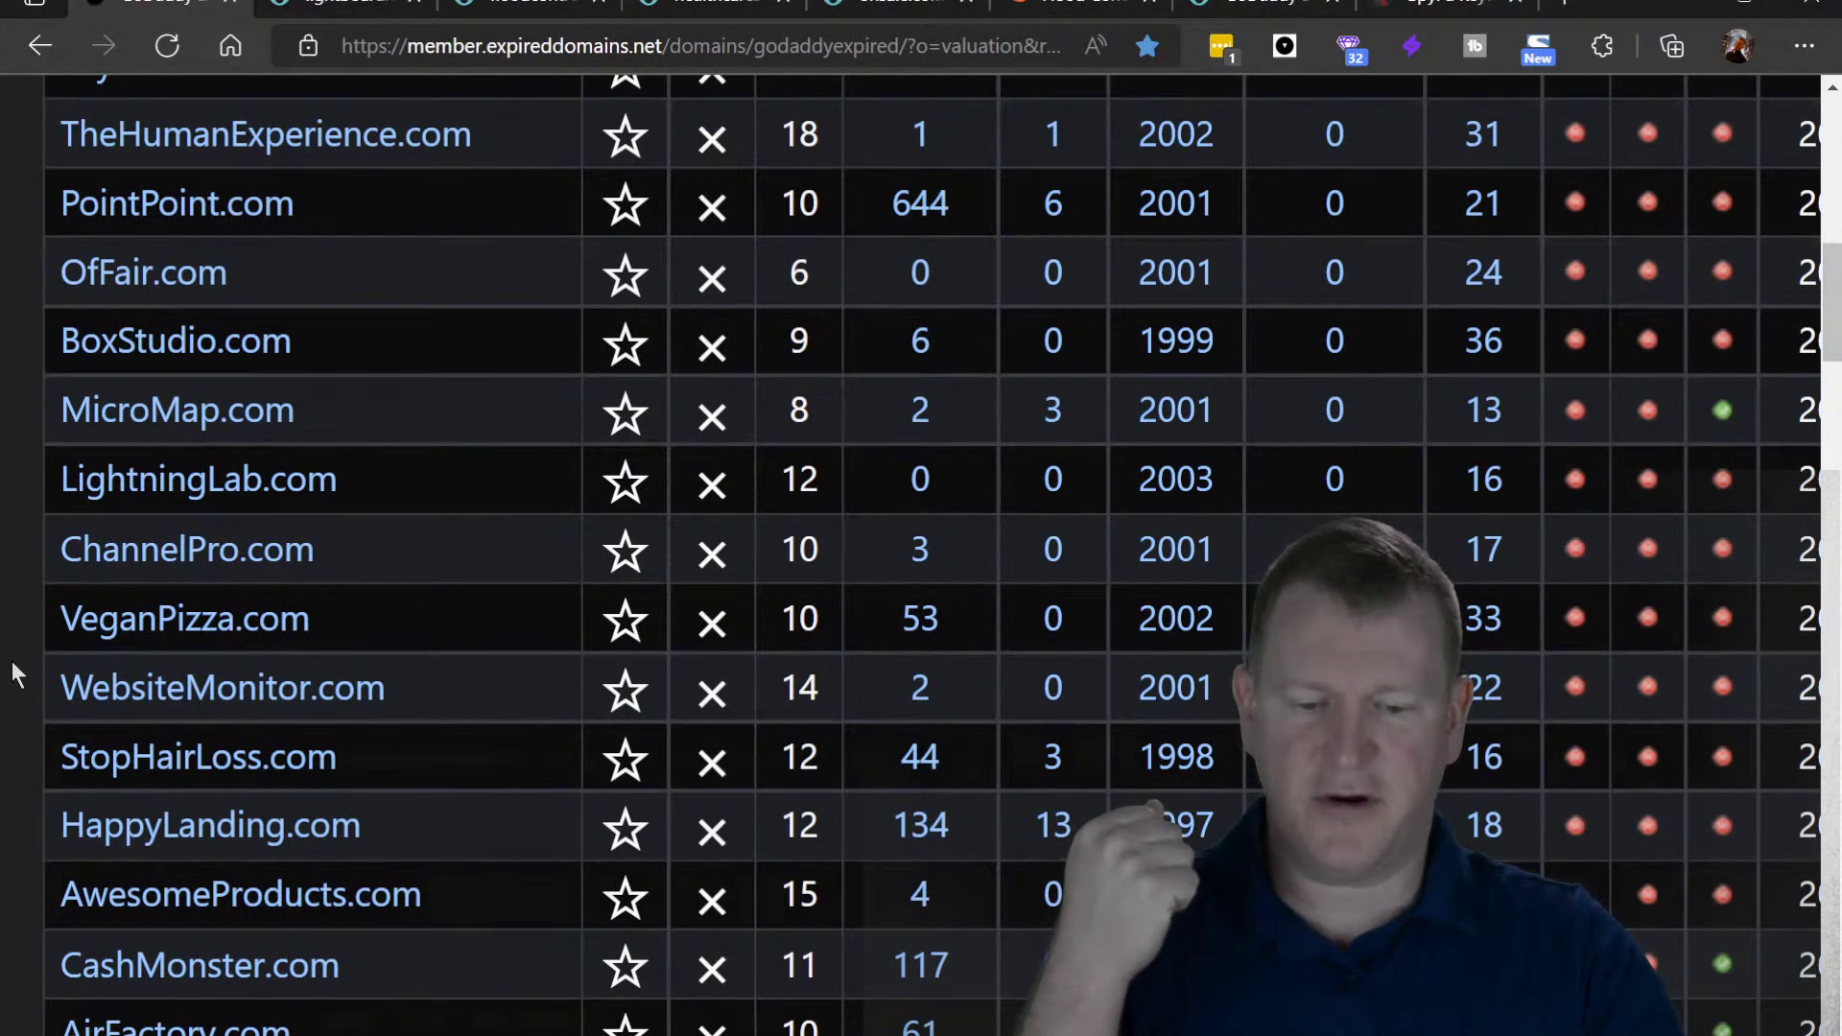
{"action": "left_click", "coordinate": [129, 695]}
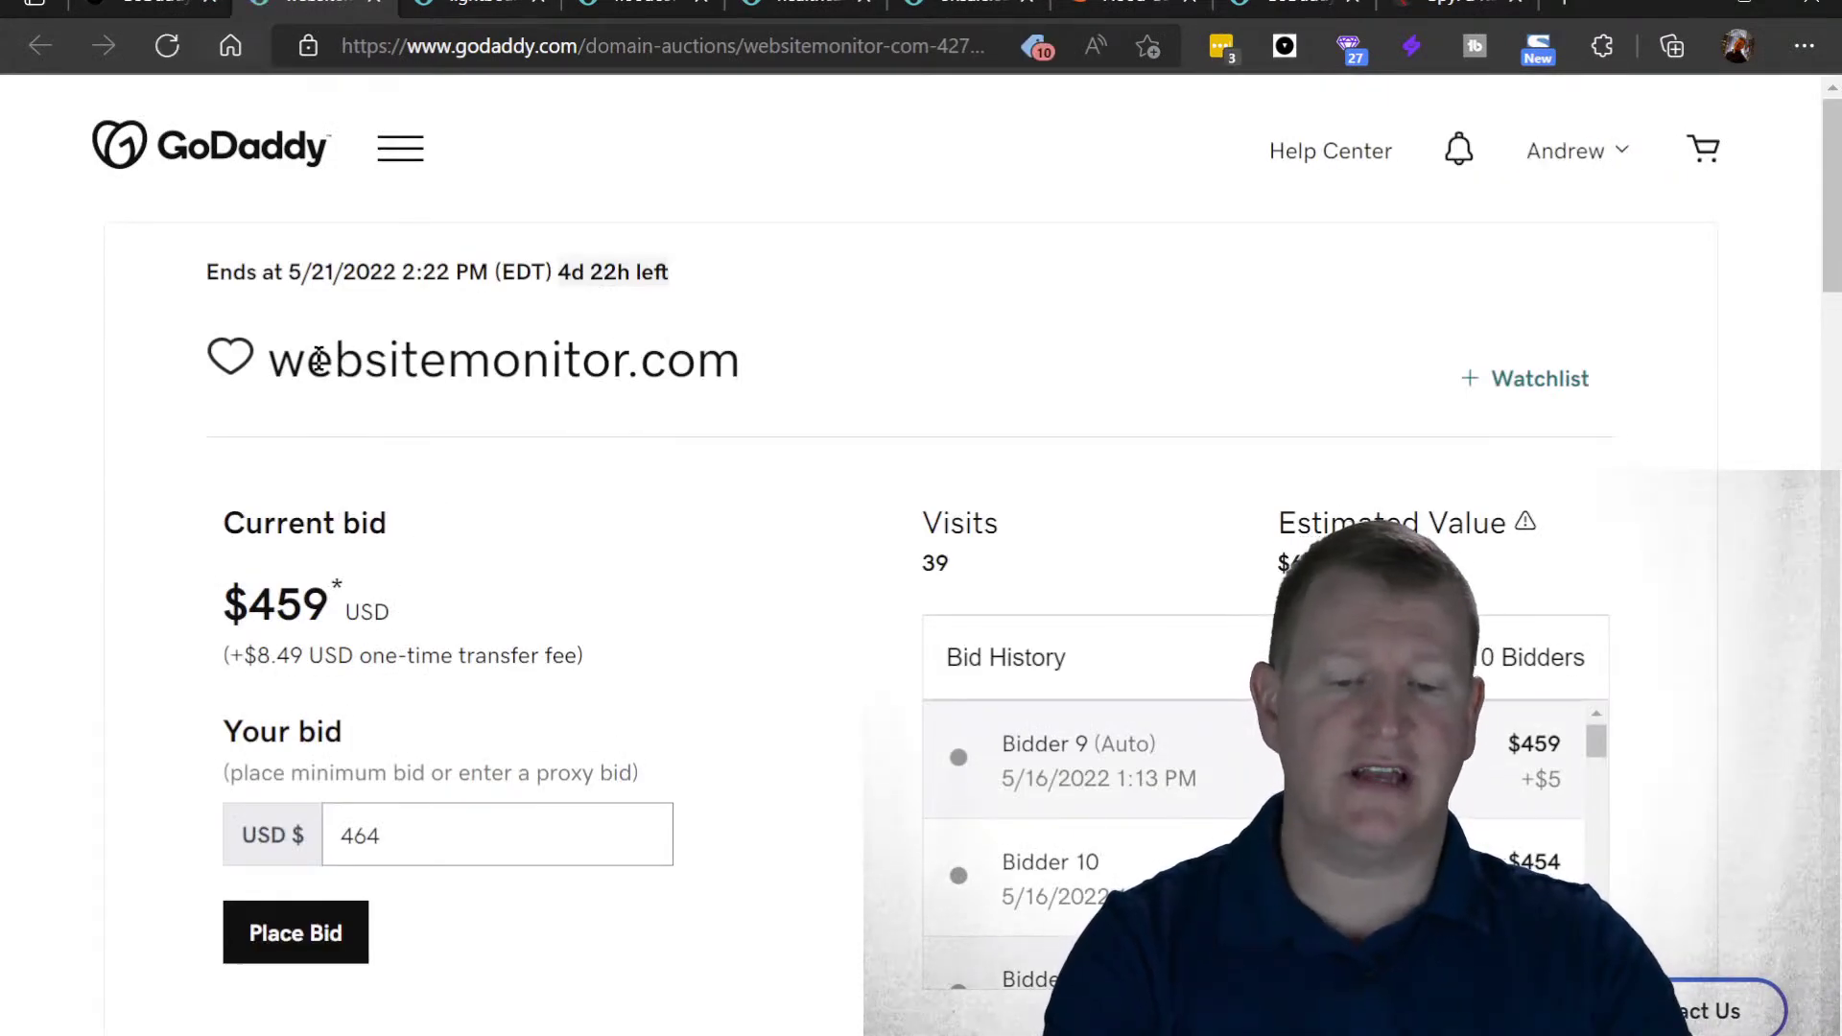
{"action": "left_click_drag", "start_coordinate": [269, 361], "coordinate": [635, 374]}
{"action": "key", "text": "ctrl+c"}
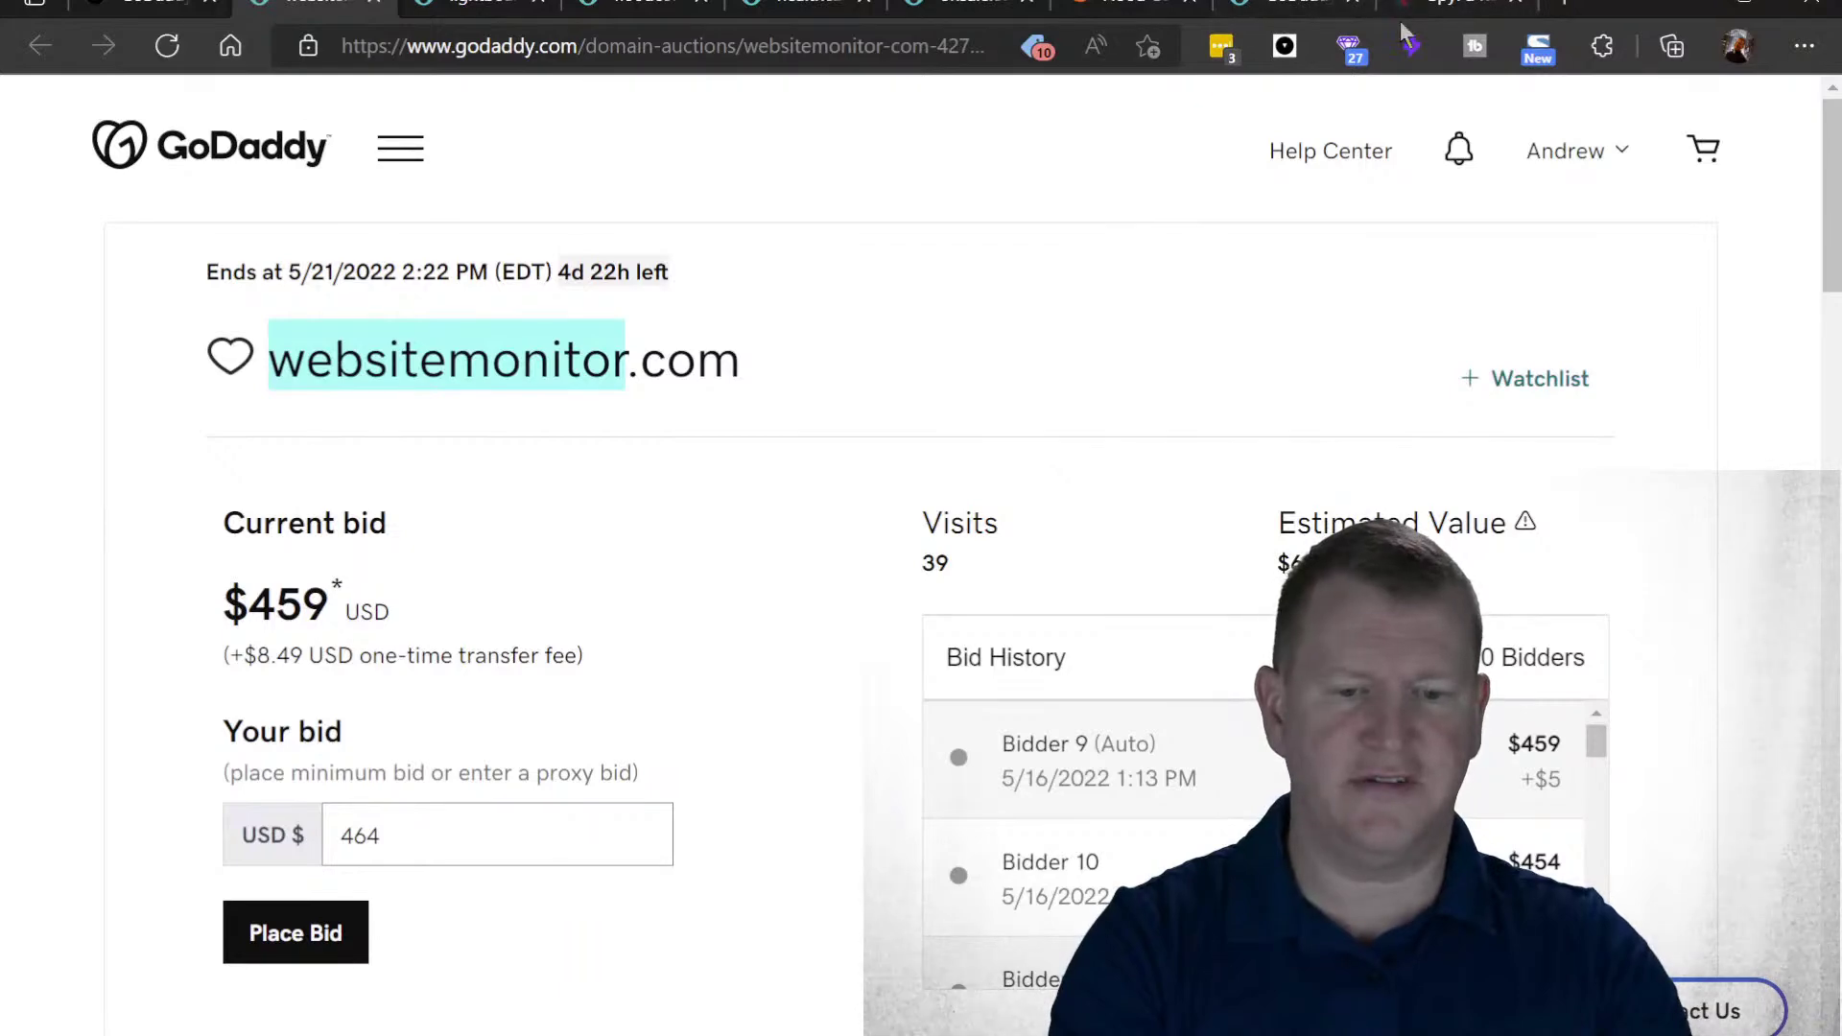
- Switch to SpyFu and replace the keyword query with "website monitor" to look up its keyword overview
{"action": "left_click", "coordinate": [1440, 10]}
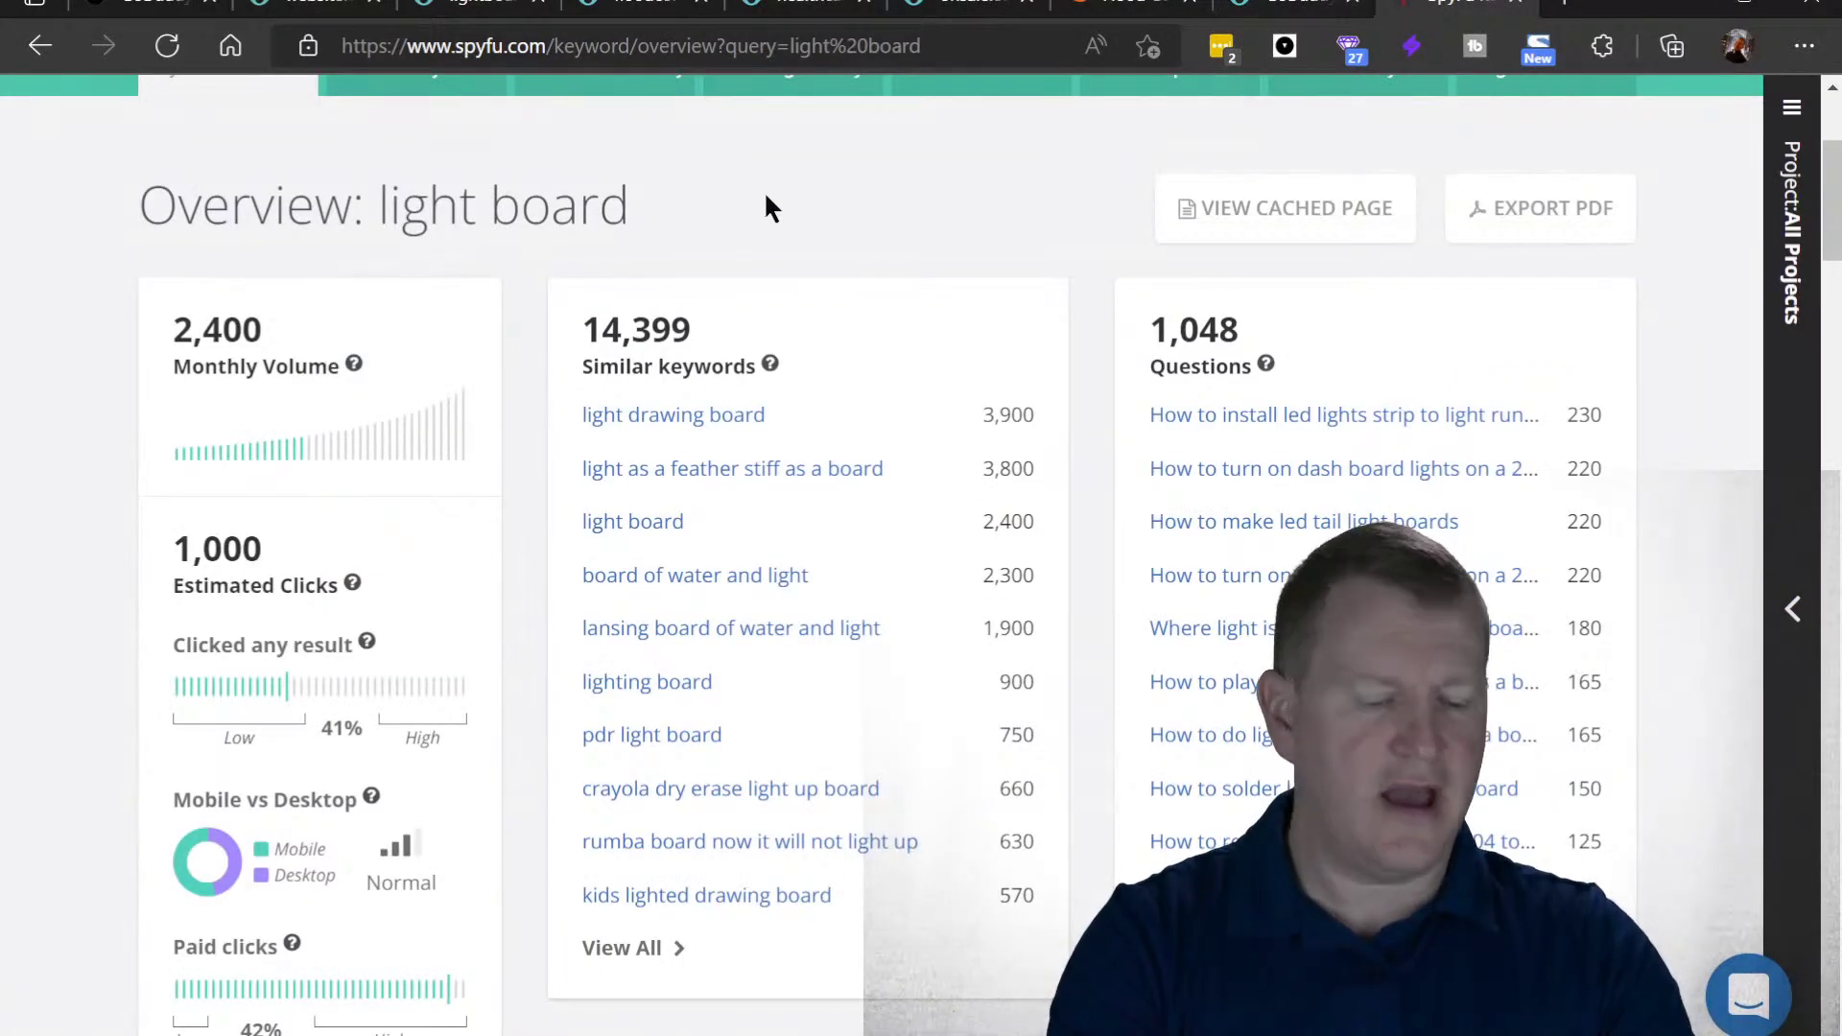
{"action": "scroll", "coordinate": [766, 206], "scroll_direction": "up", "scroll_amount": 4}
{"action": "left_click", "coordinate": [617, 324]}
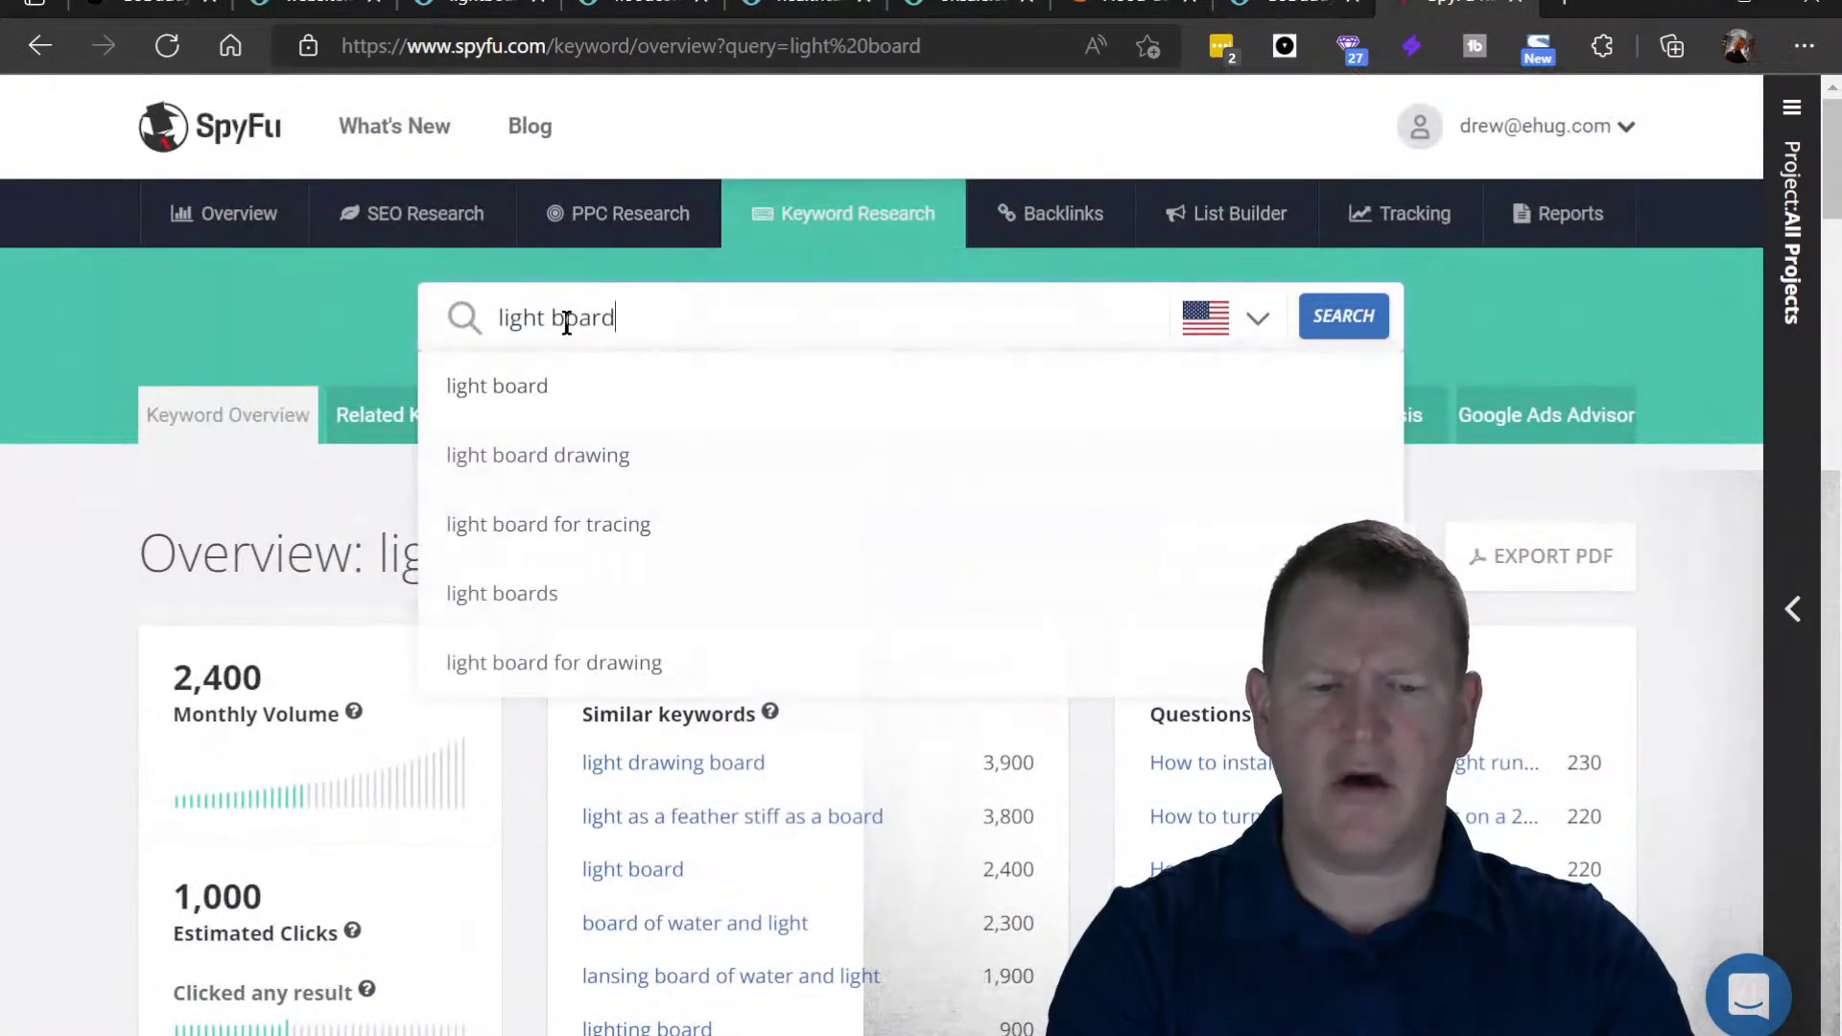
{"action": "triple_click", "coordinate": [567, 324]}
{"action": "key", "text": "ctrl+v"}
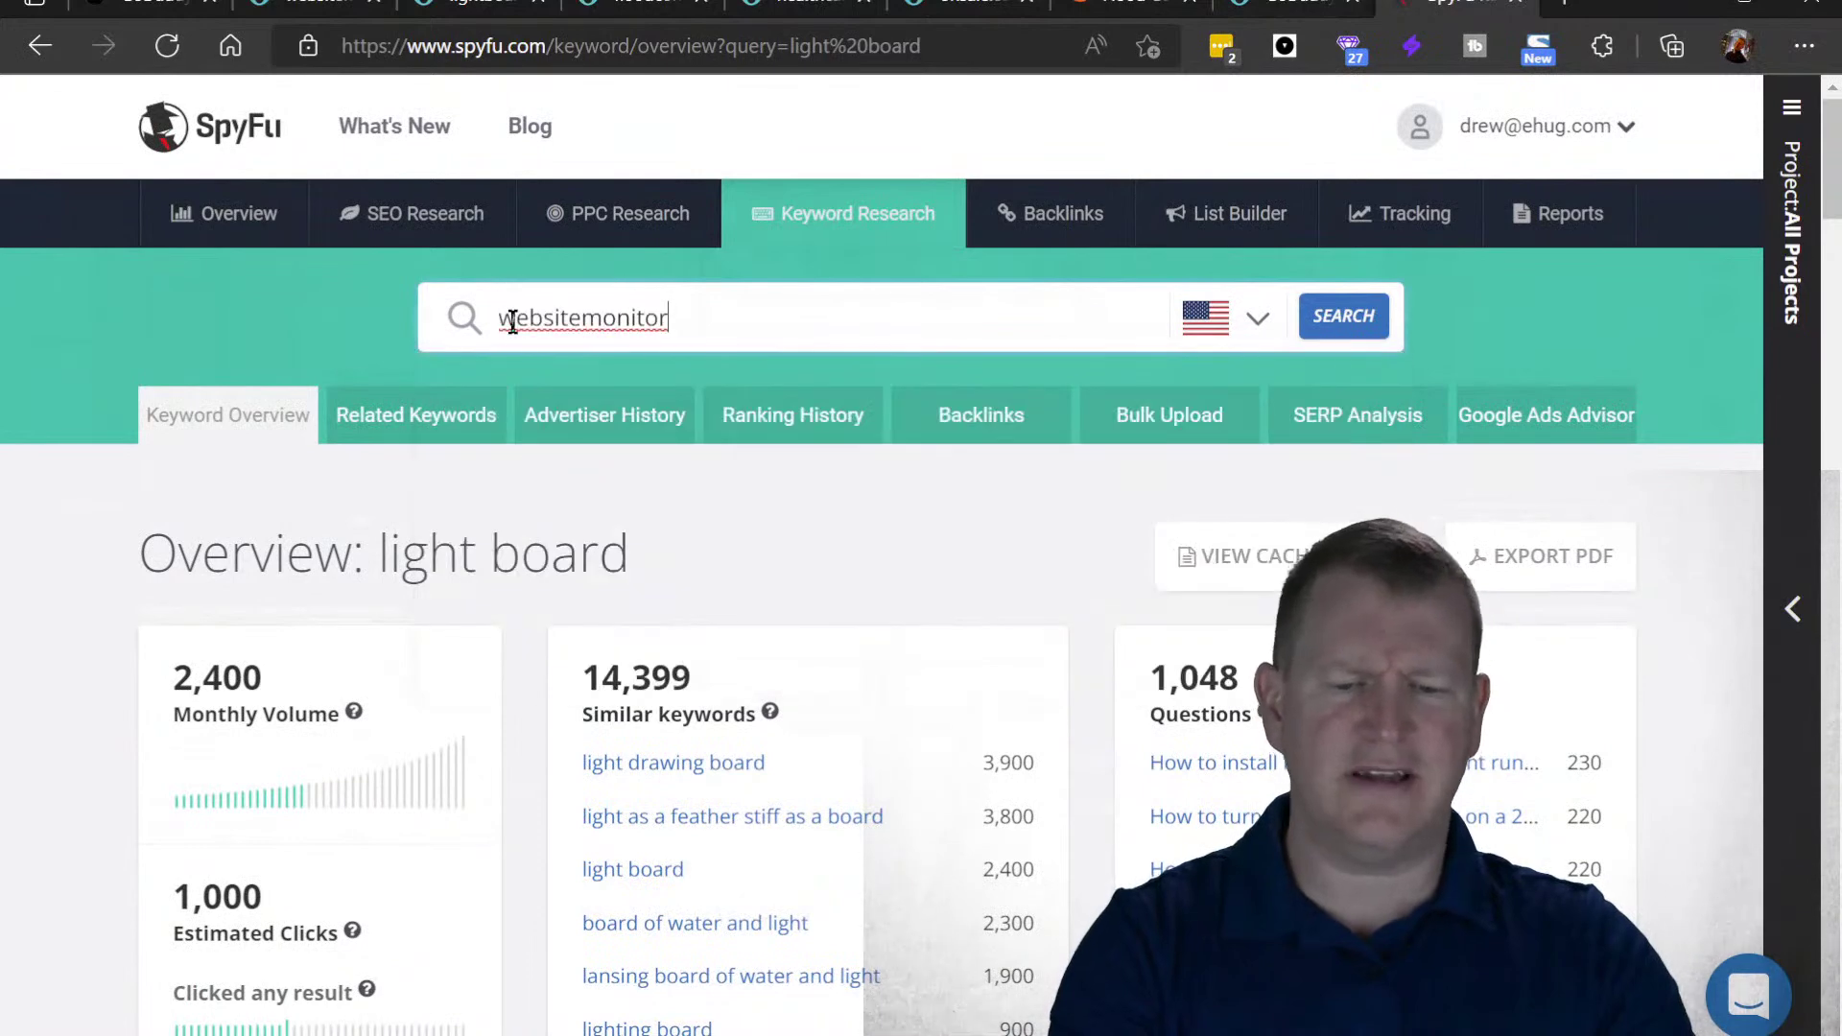
{"action": "left_click", "coordinate": [582, 316]}
{"action": "key", "text": "Return"}
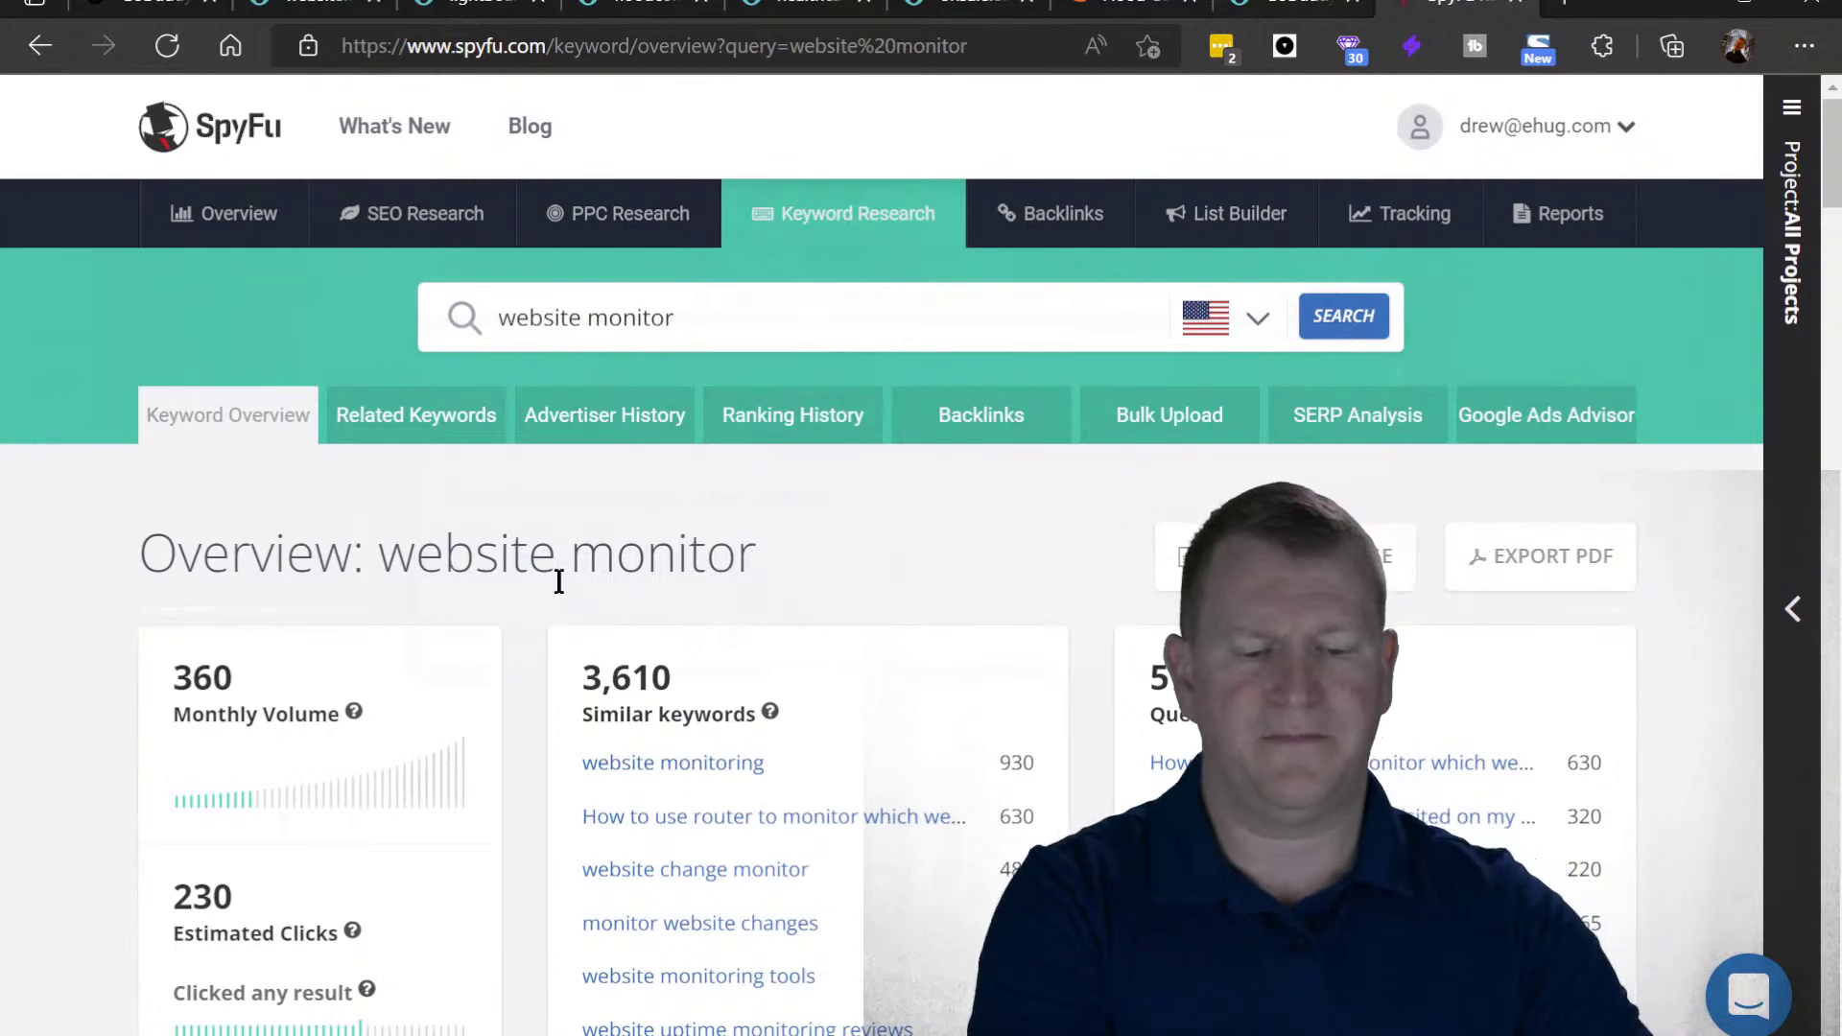
- Examine the "website monitor" overview, focusing on the Google-provided cost per click and search volume, the difficulty, and the similar keywords
{"action": "scroll", "coordinate": [557, 580], "scroll_direction": "down", "scroll_amount": 4}
{"action": "scroll", "coordinate": [557, 592], "scroll_direction": "down", "scroll_amount": 8}
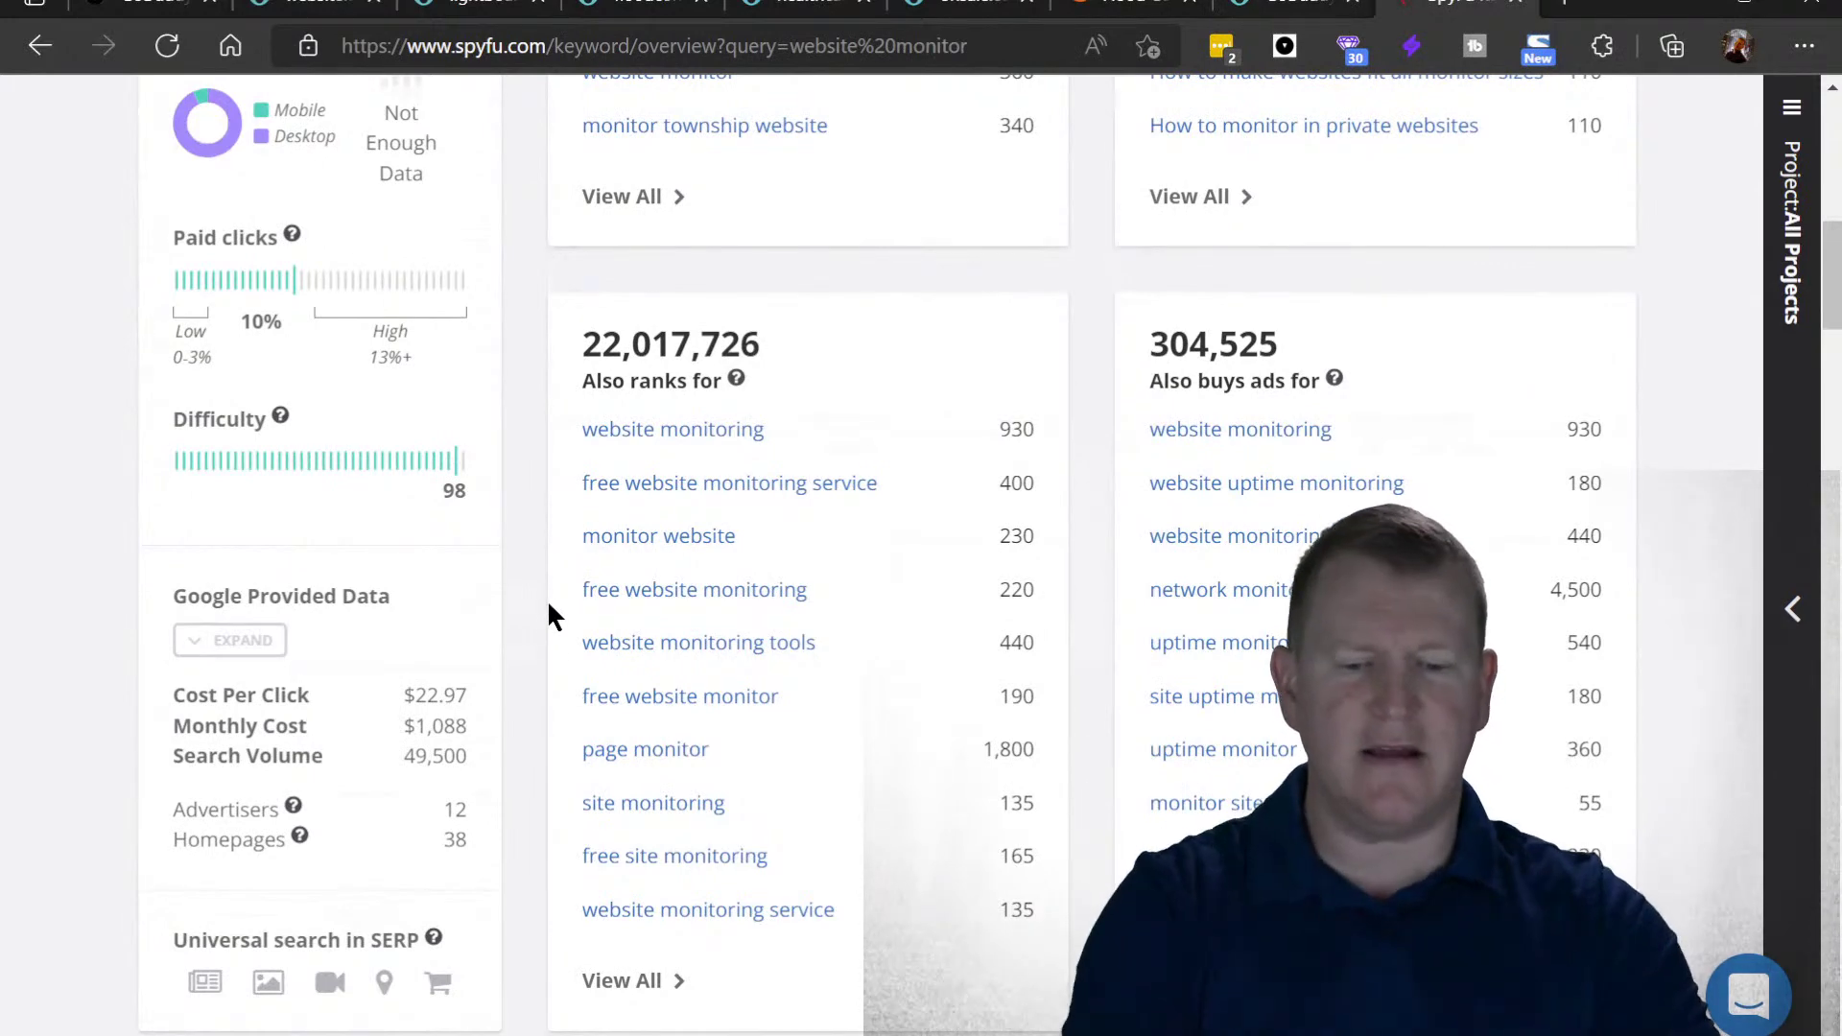
{"action": "scroll", "coordinate": [526, 647], "scroll_direction": "down", "scroll_amount": 3}
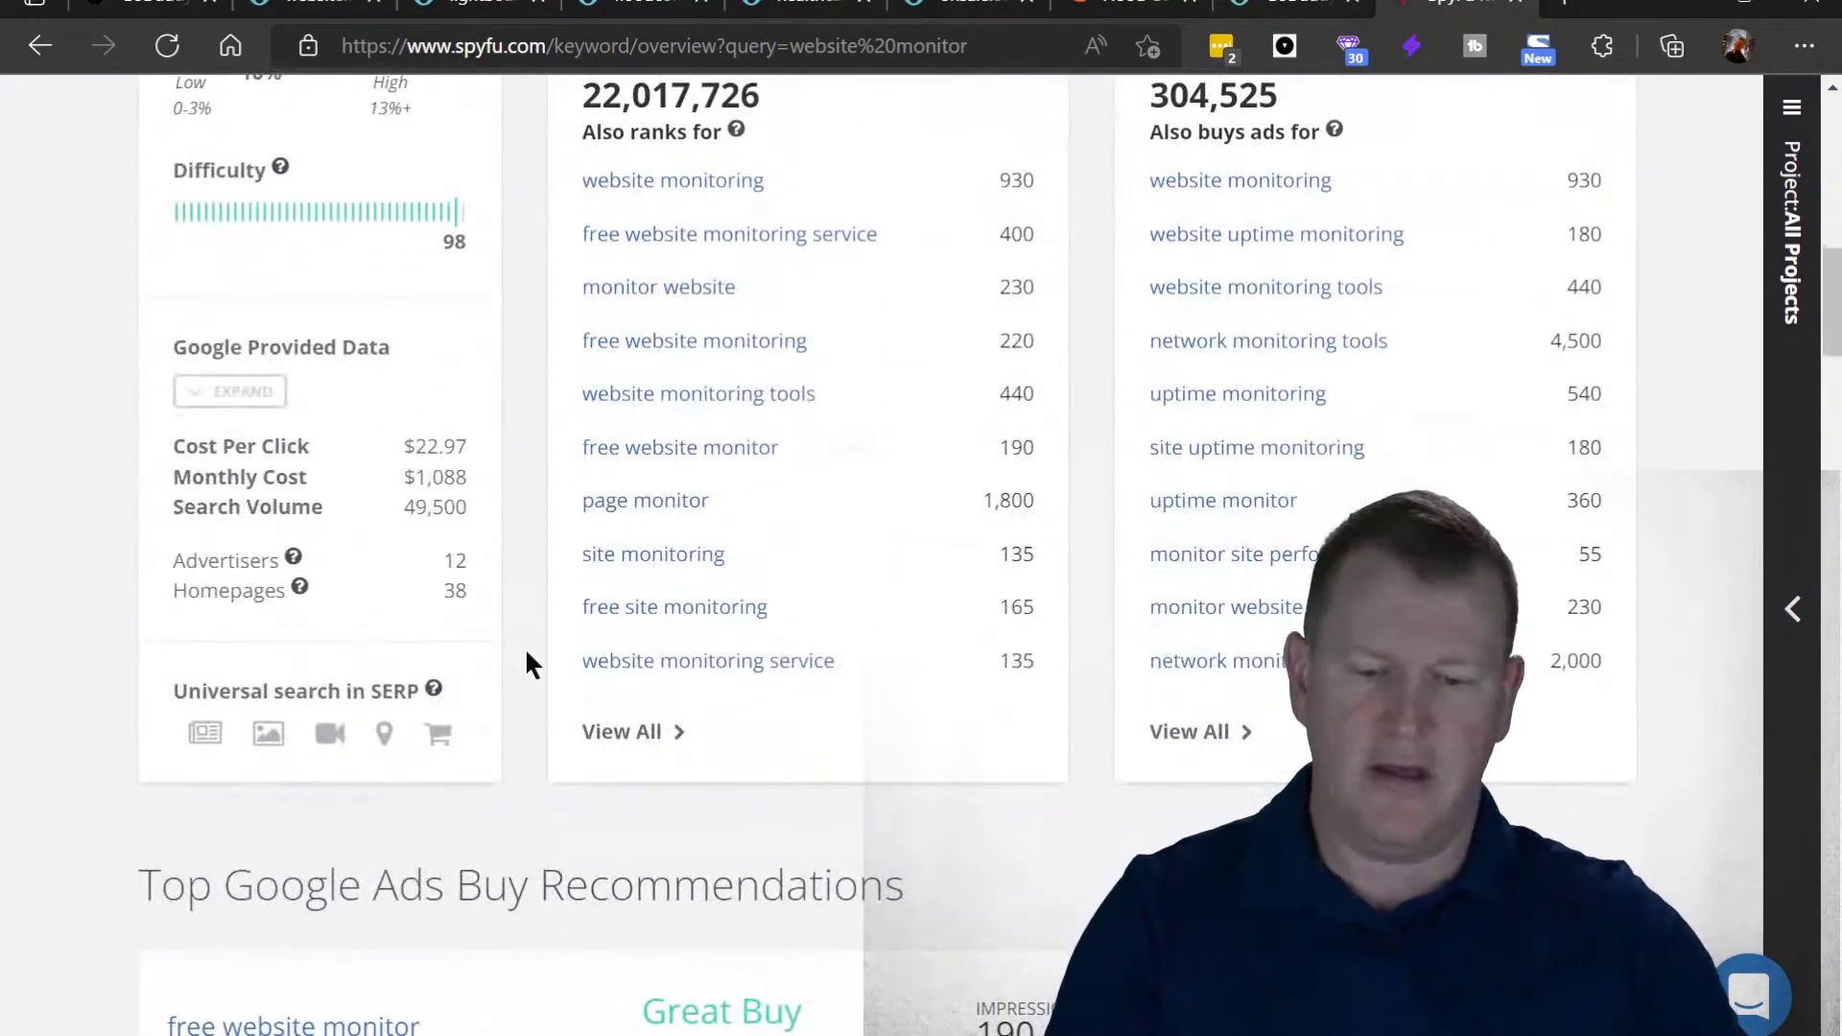
{"action": "scroll", "coordinate": [341, 551], "scroll_direction": "up", "scroll_amount": 3}
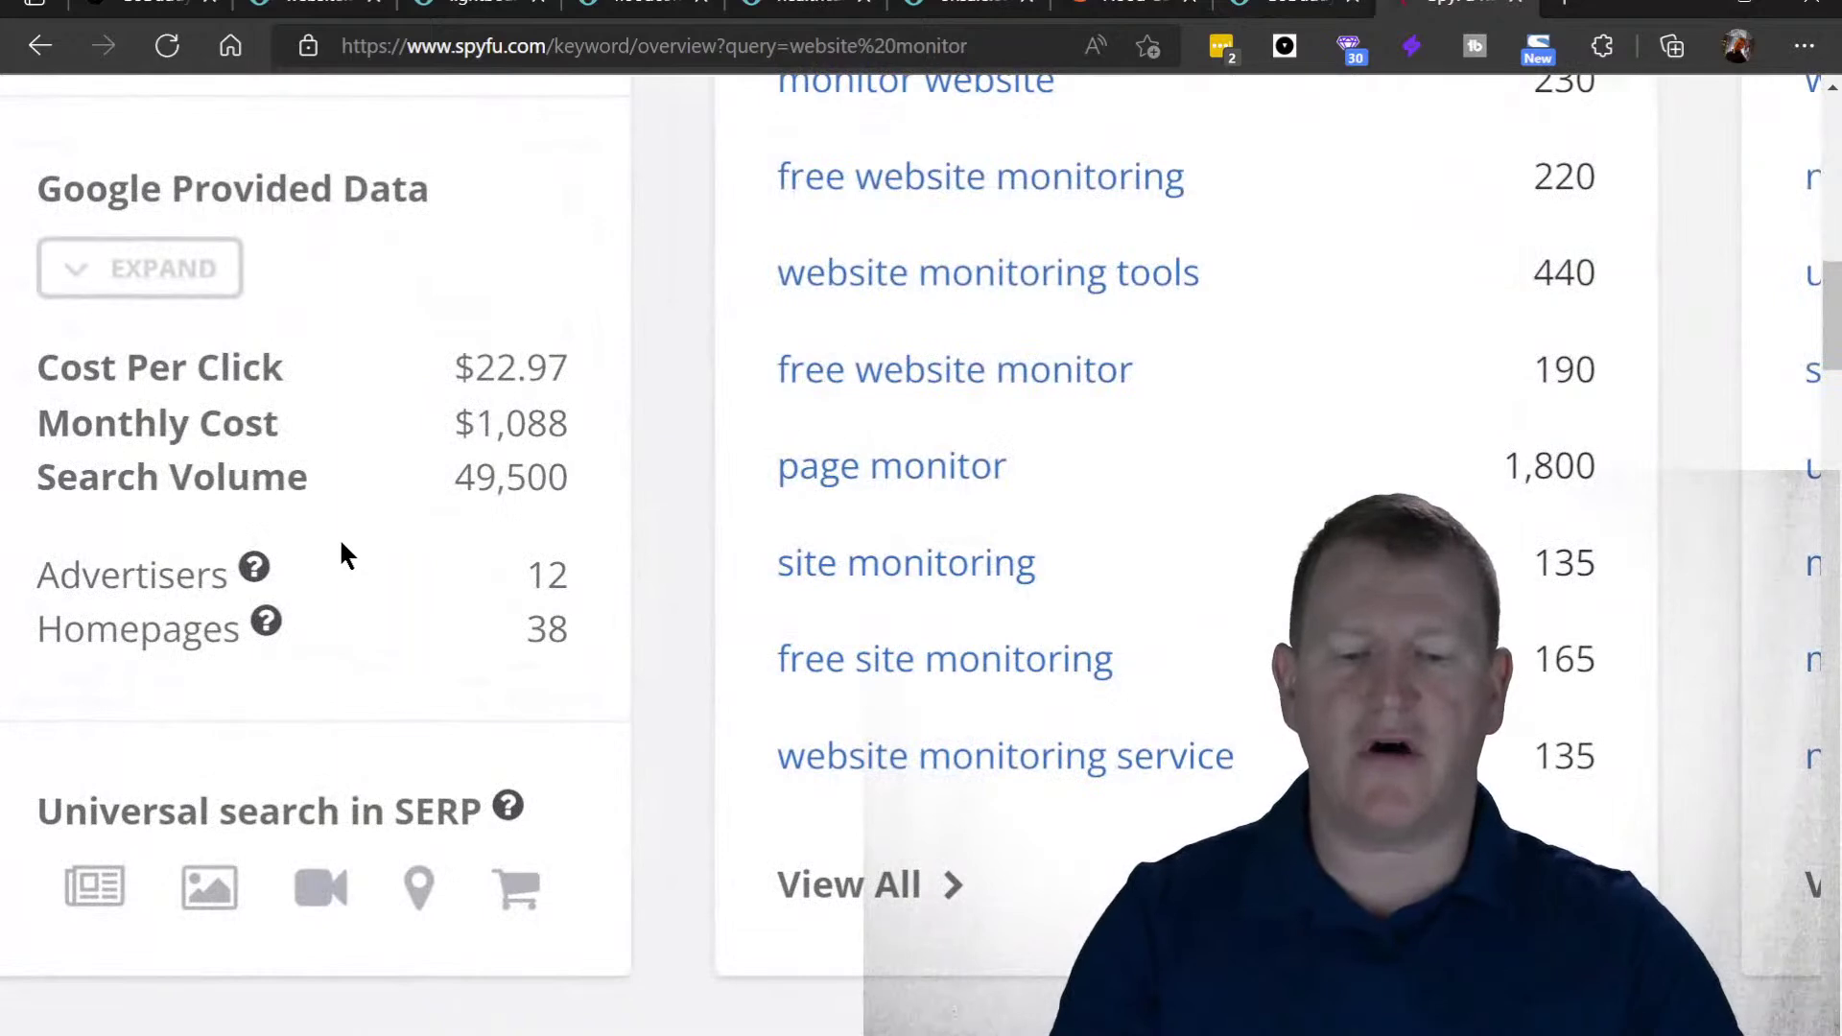
{"action": "scroll", "coordinate": [341, 551], "scroll_direction": "up", "scroll_amount": 2}
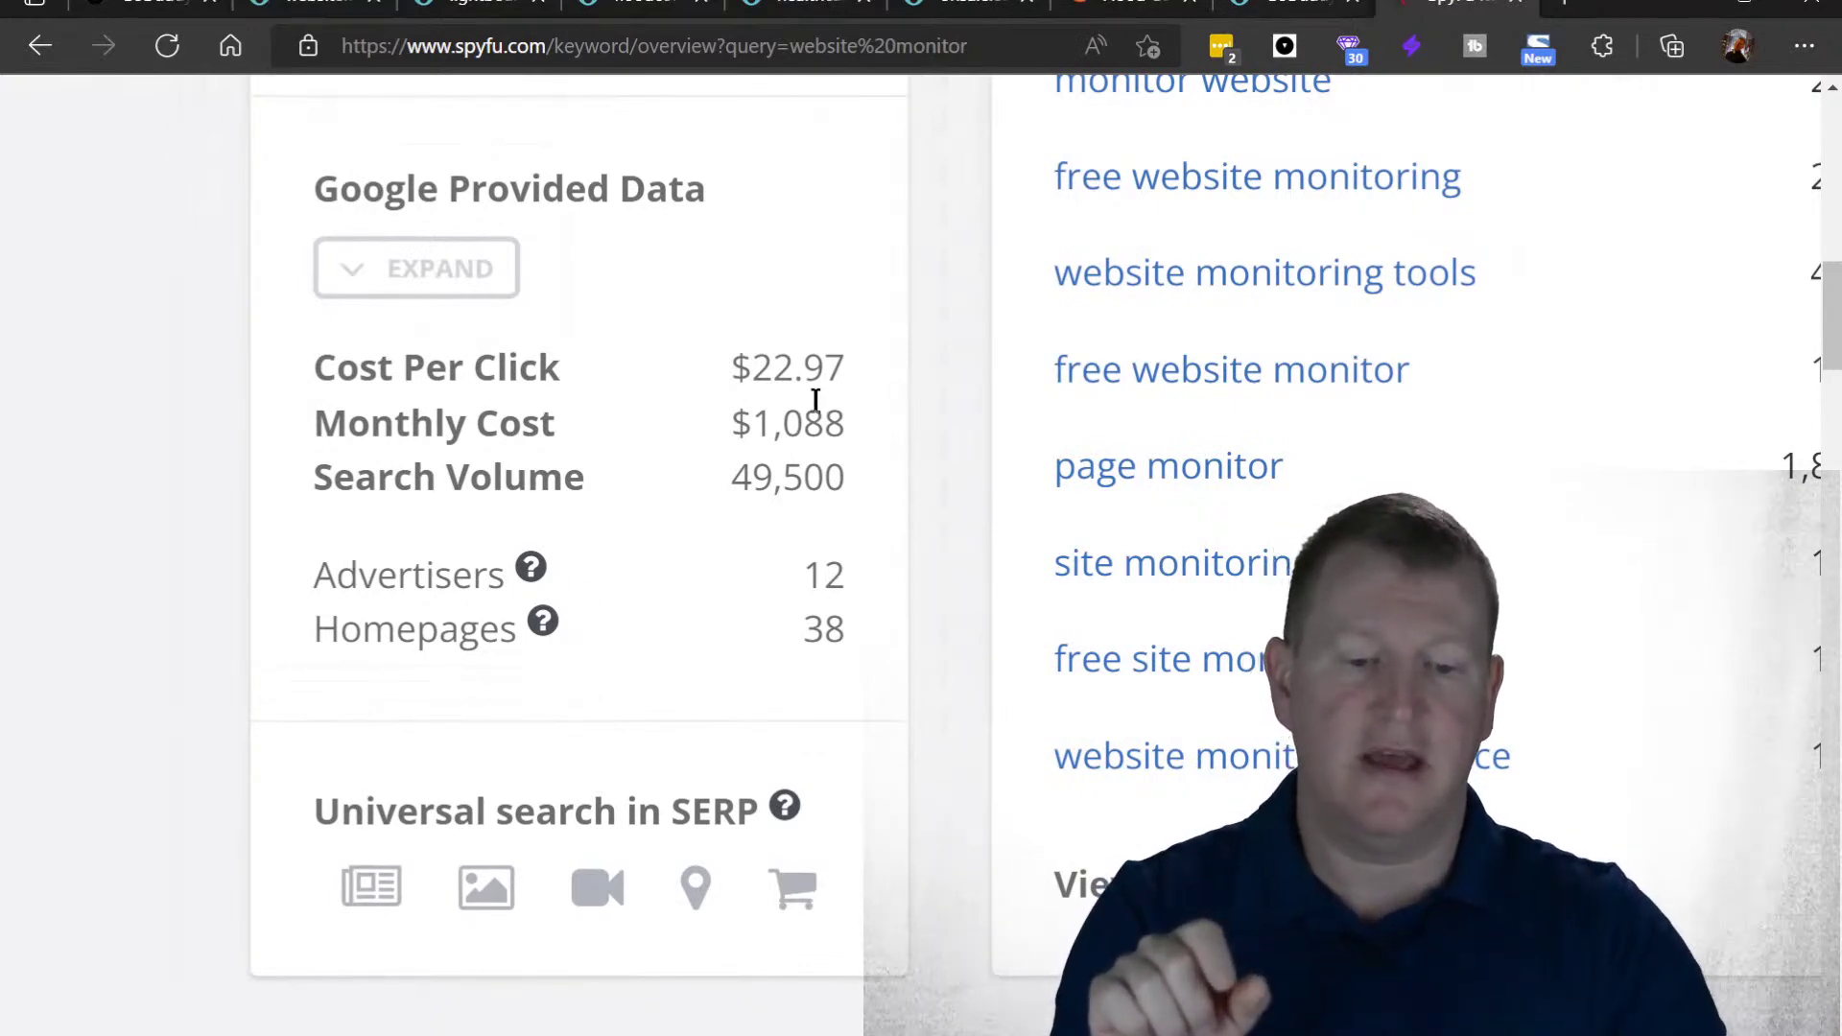
{"action": "left_click_drag", "start_coordinate": [825, 375], "coordinate": [722, 382]}
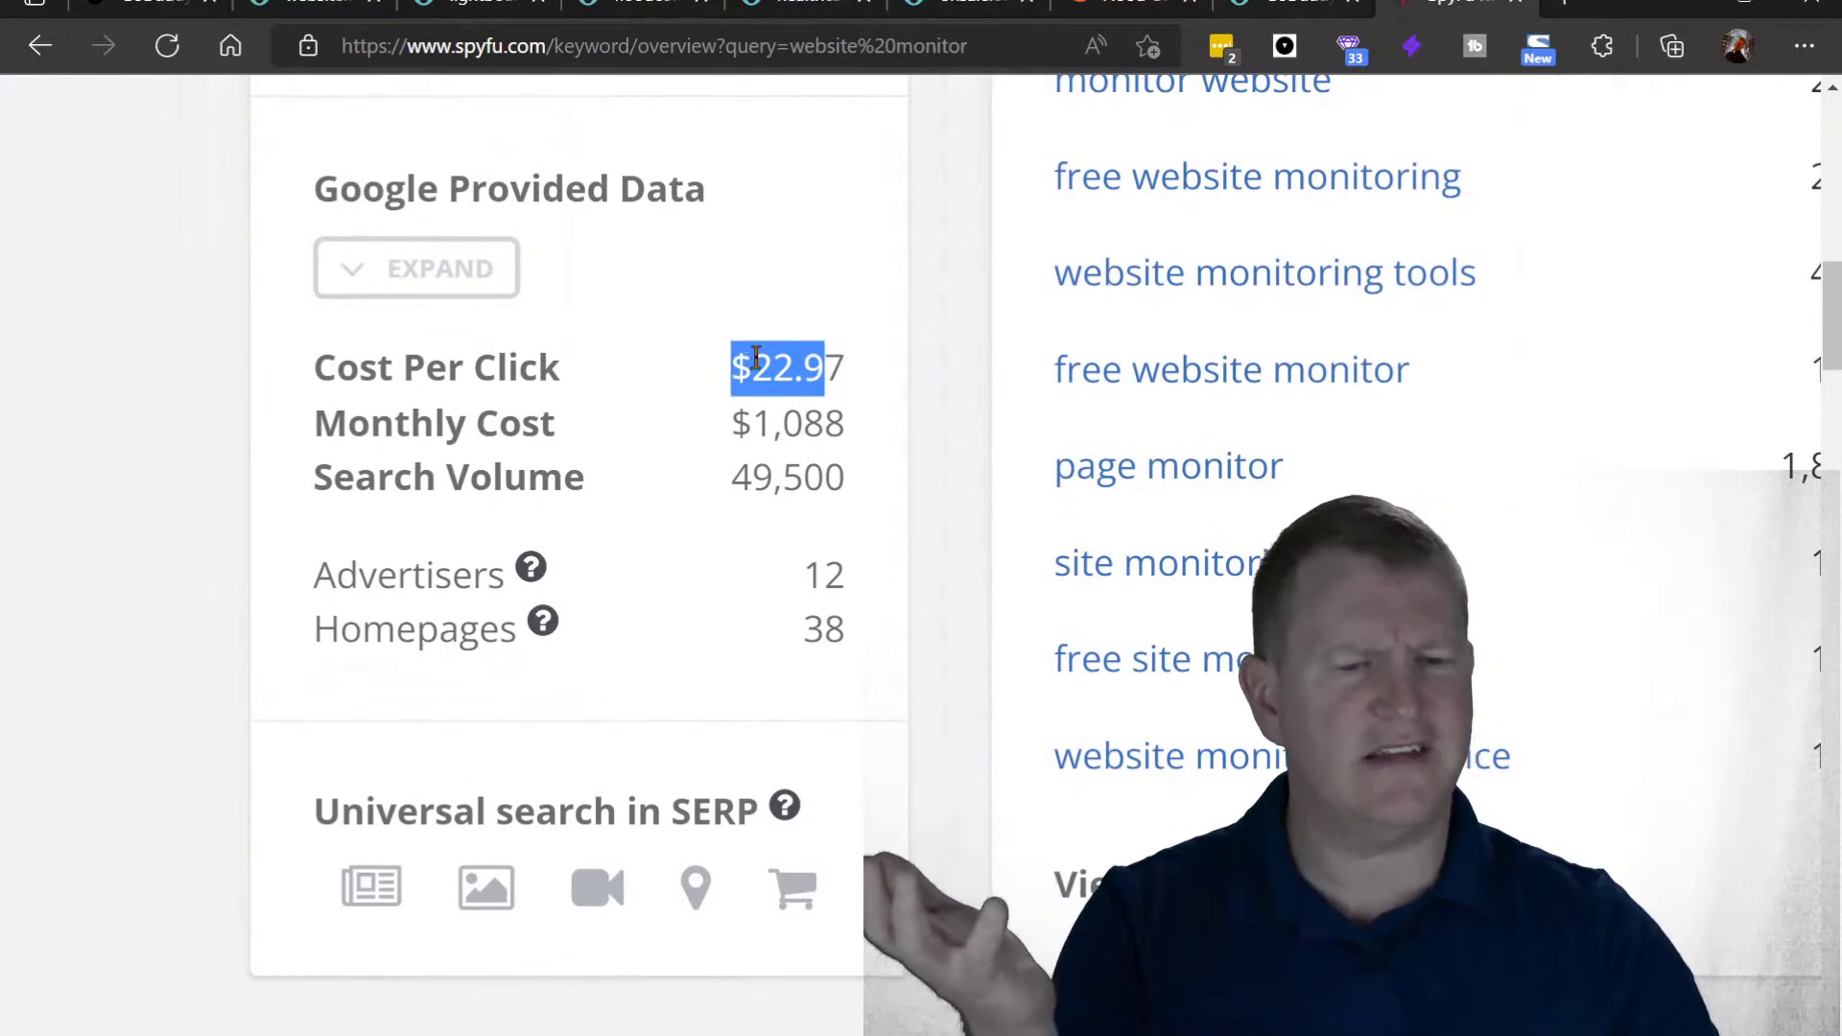
{"action": "left_click", "coordinate": [754, 359]}
{"action": "scroll", "coordinate": [754, 357], "scroll_direction": "up", "scroll_amount": 3}
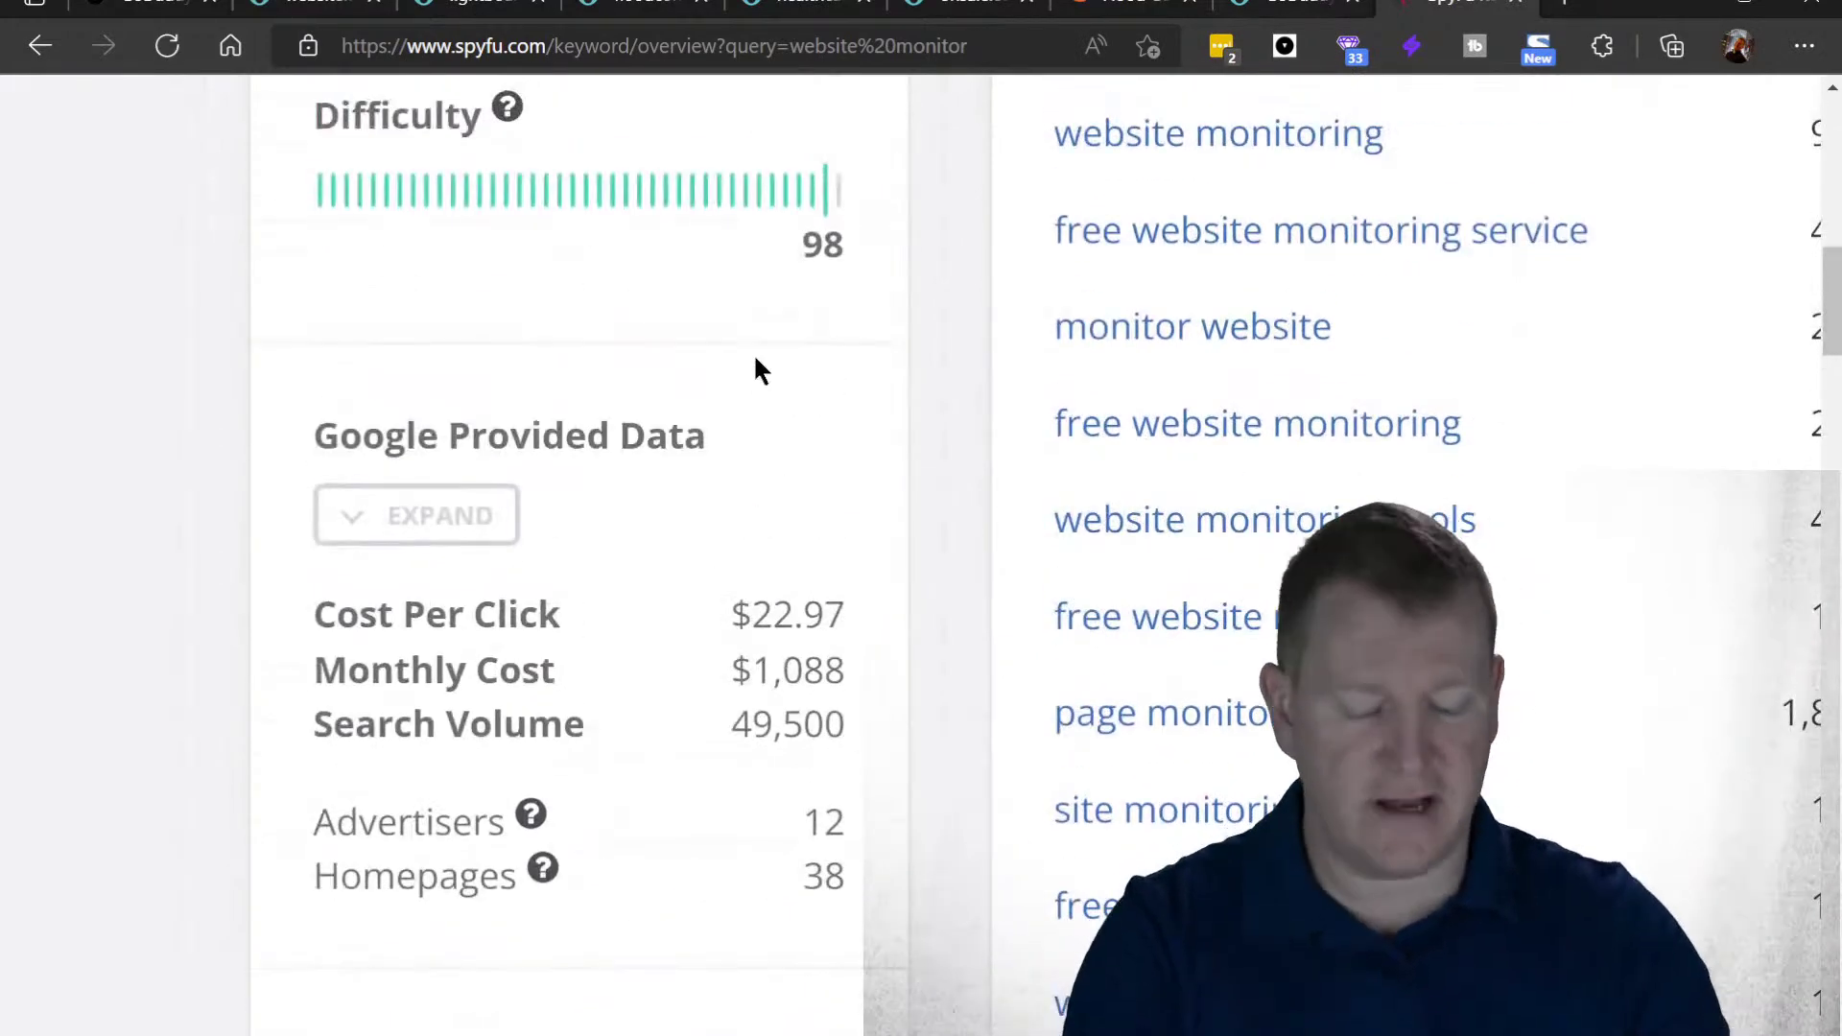
{"action": "key", "text": "ctrl+0"}
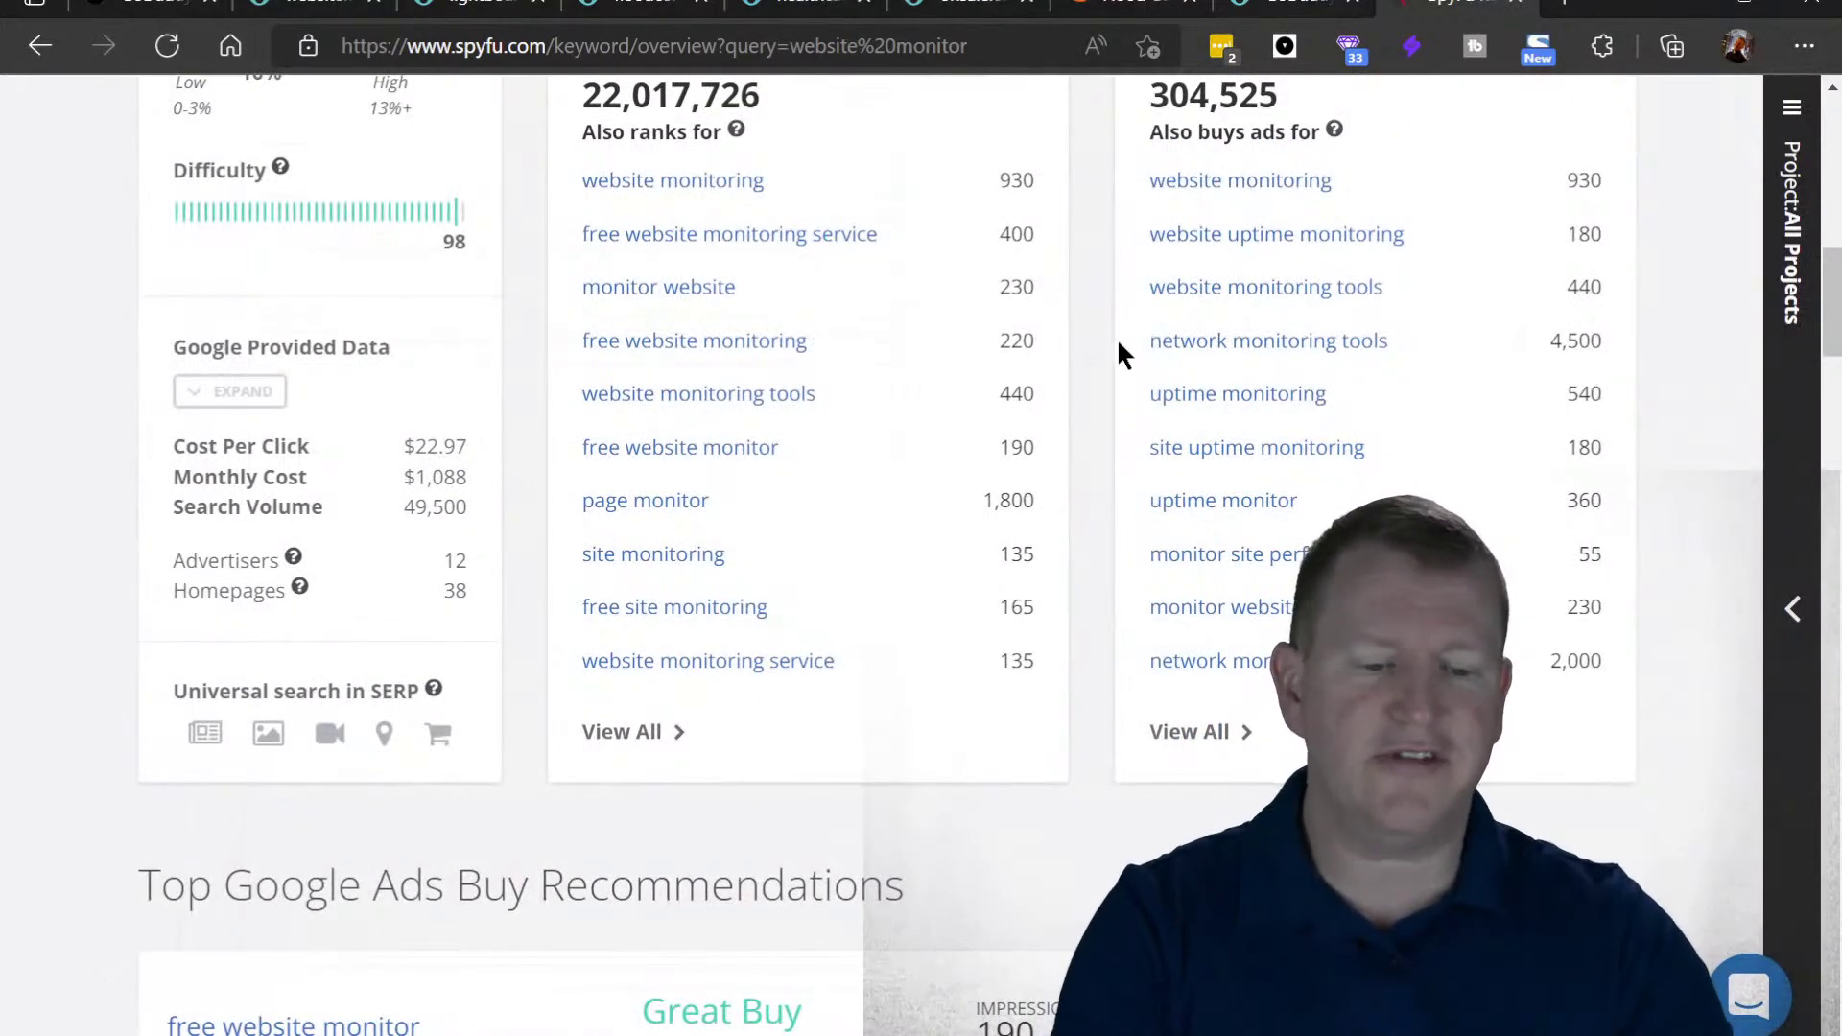
{"action": "scroll", "coordinate": [1100, 345], "scroll_direction": "up", "scroll_amount": 7}
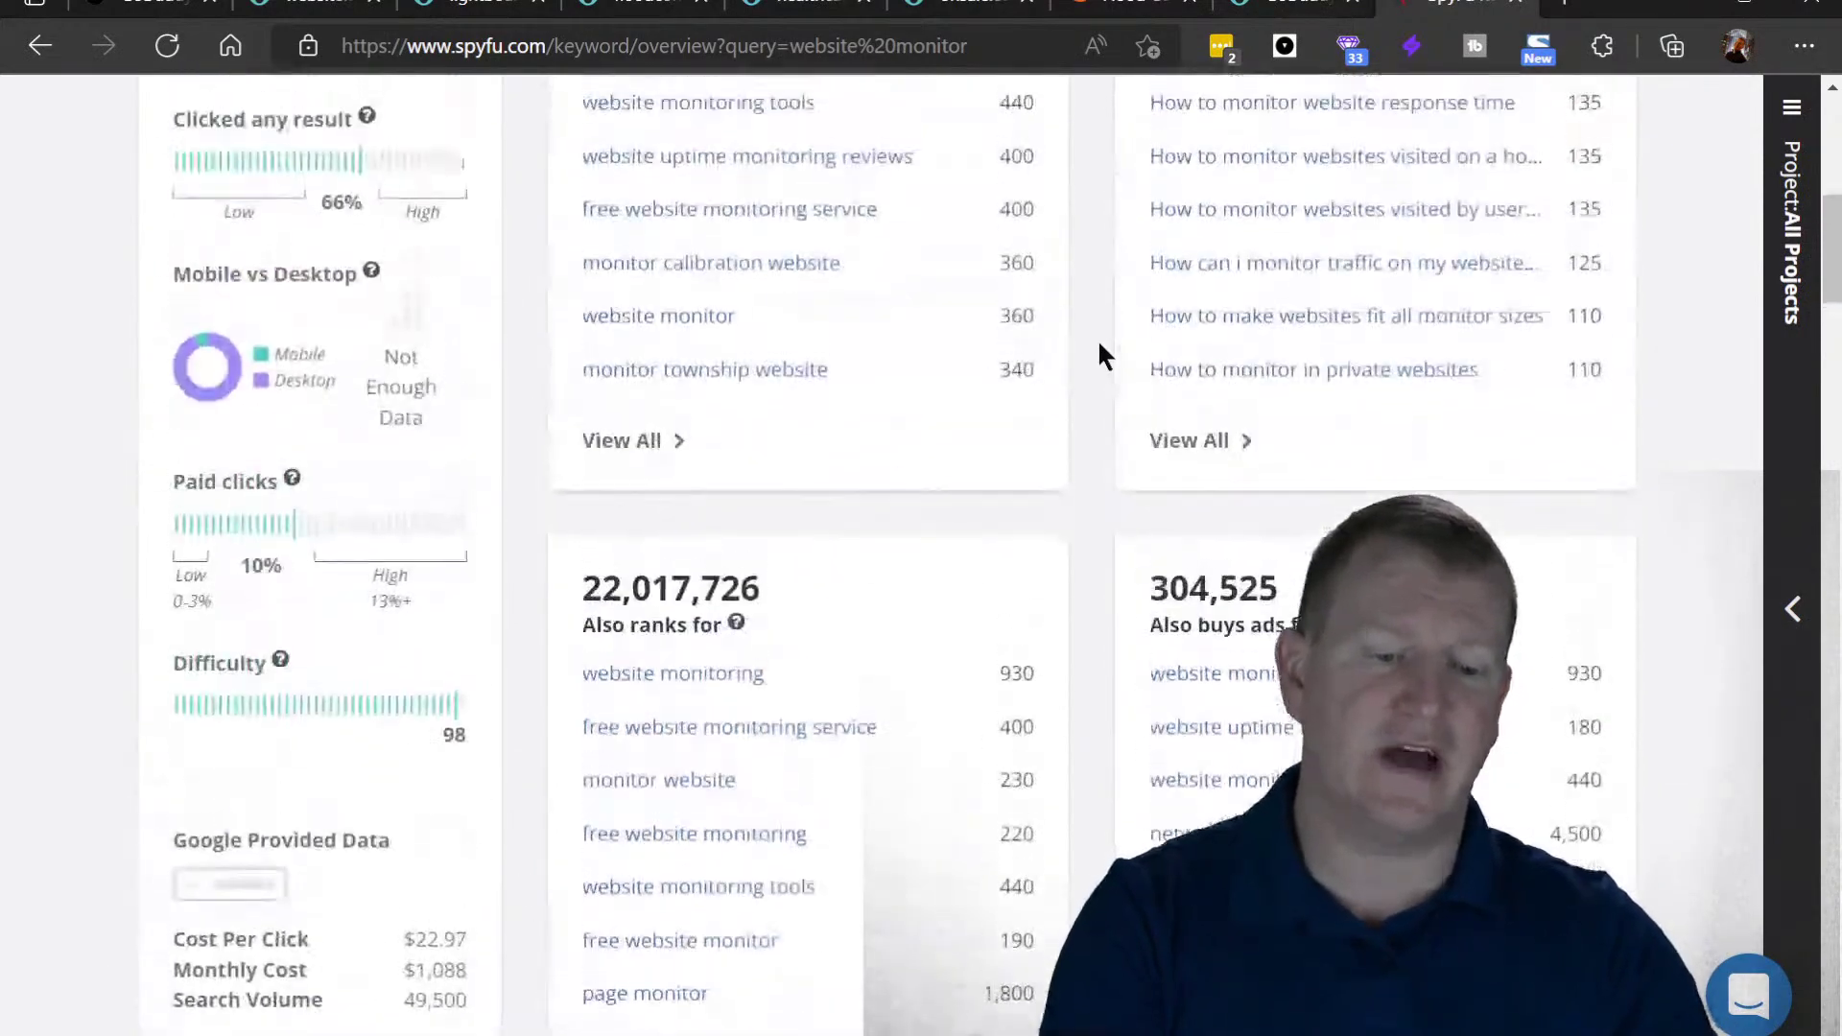
{"action": "scroll", "coordinate": [1101, 347], "scroll_direction": "up", "scroll_amount": 1}
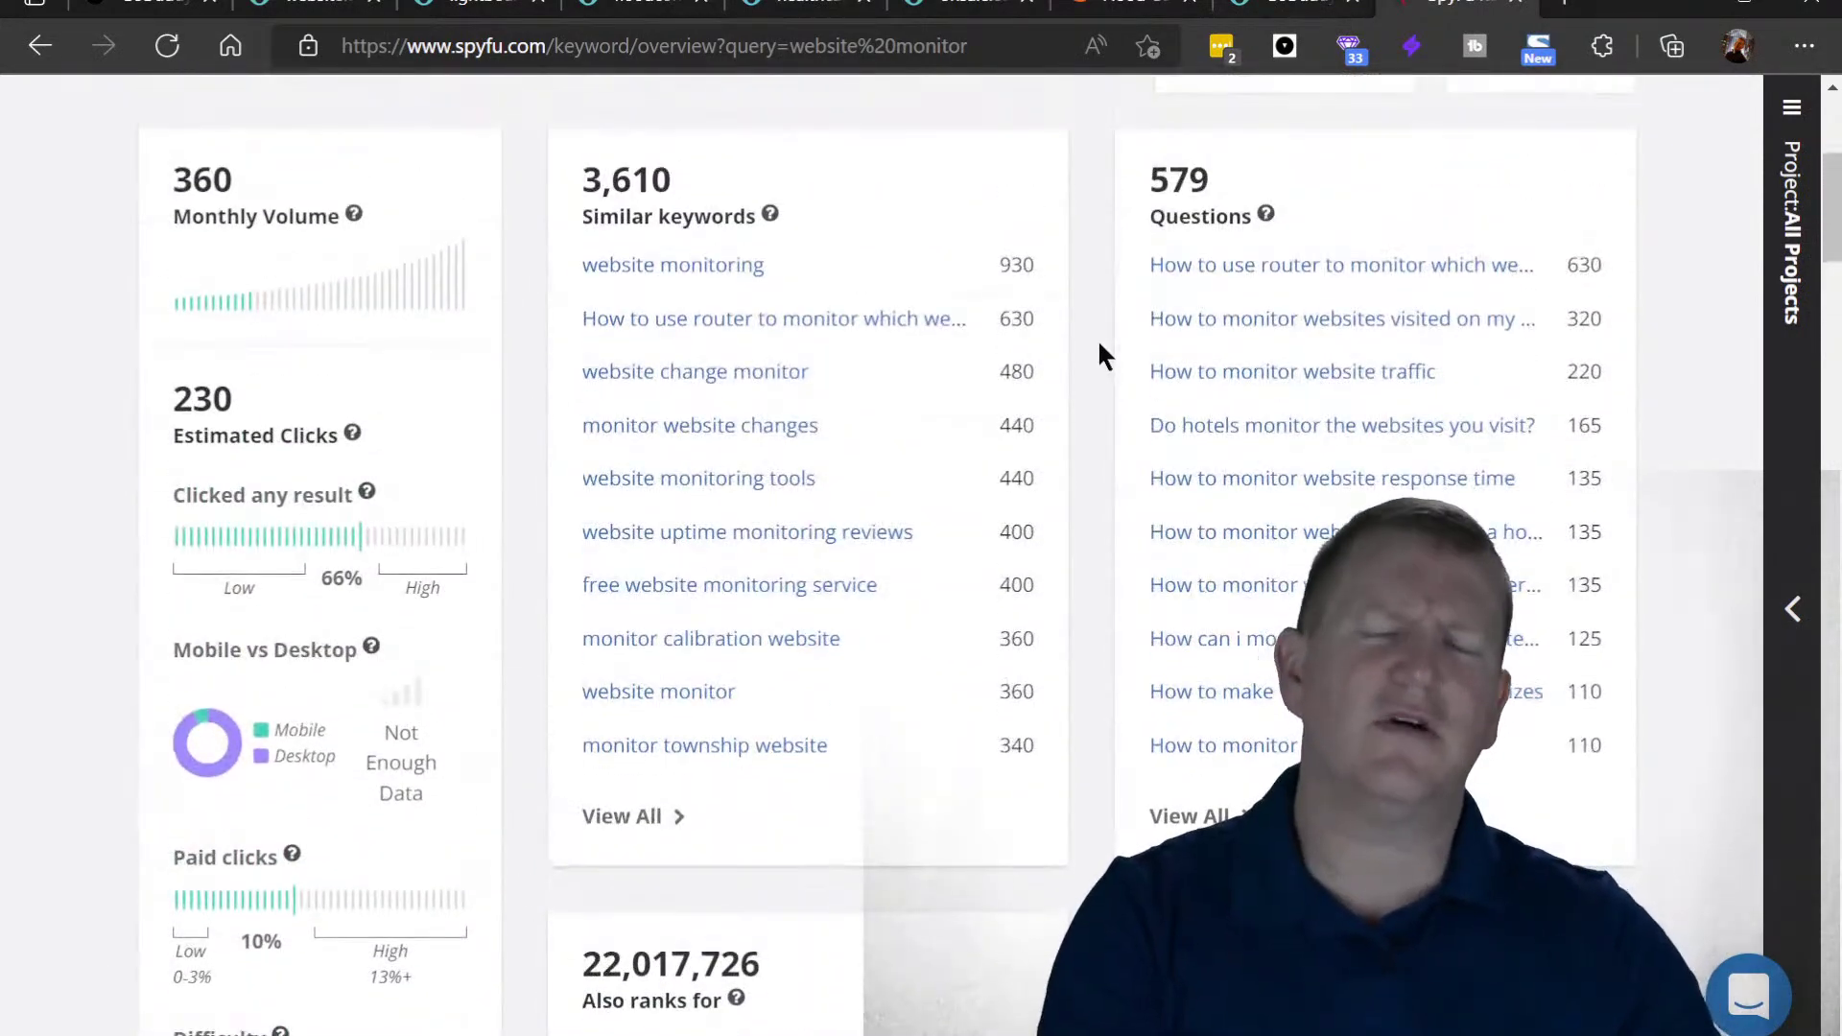
- Search Google for "website monitoring" in a new browser tab
{"action": "left_click", "coordinate": [1565, 5]}
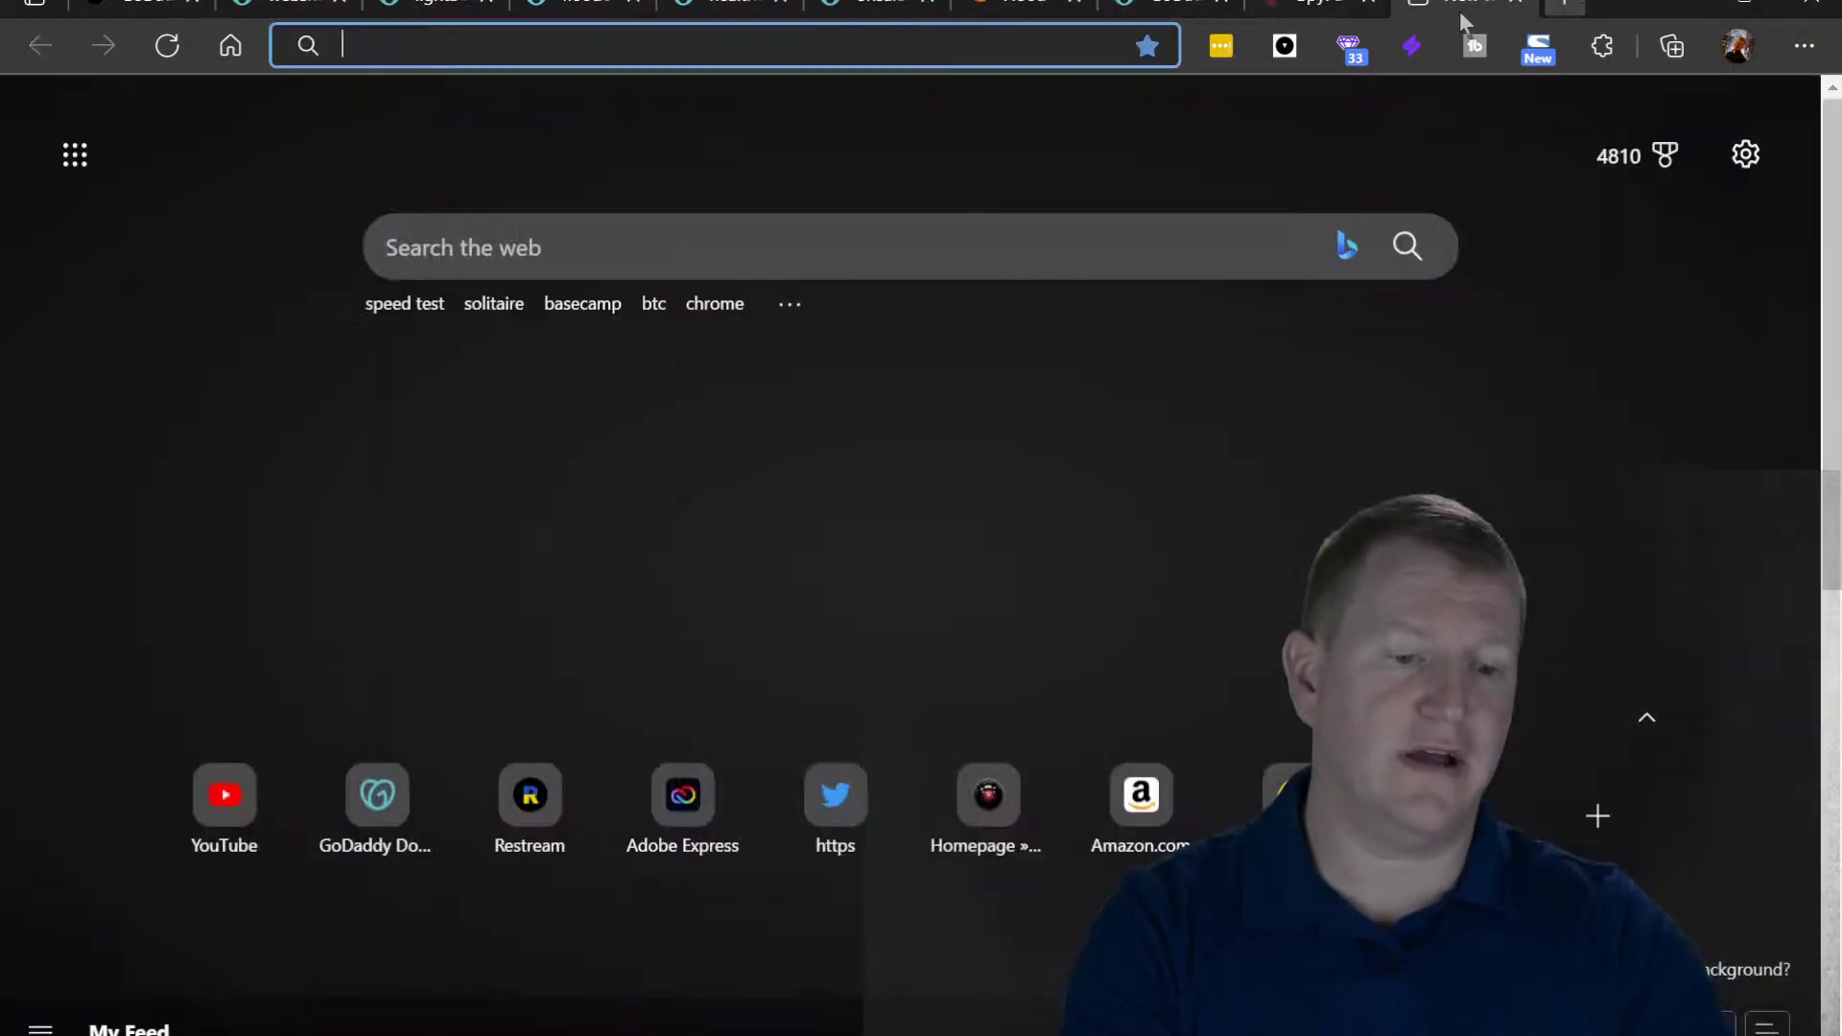
{"action": "type", "text": "webs"}
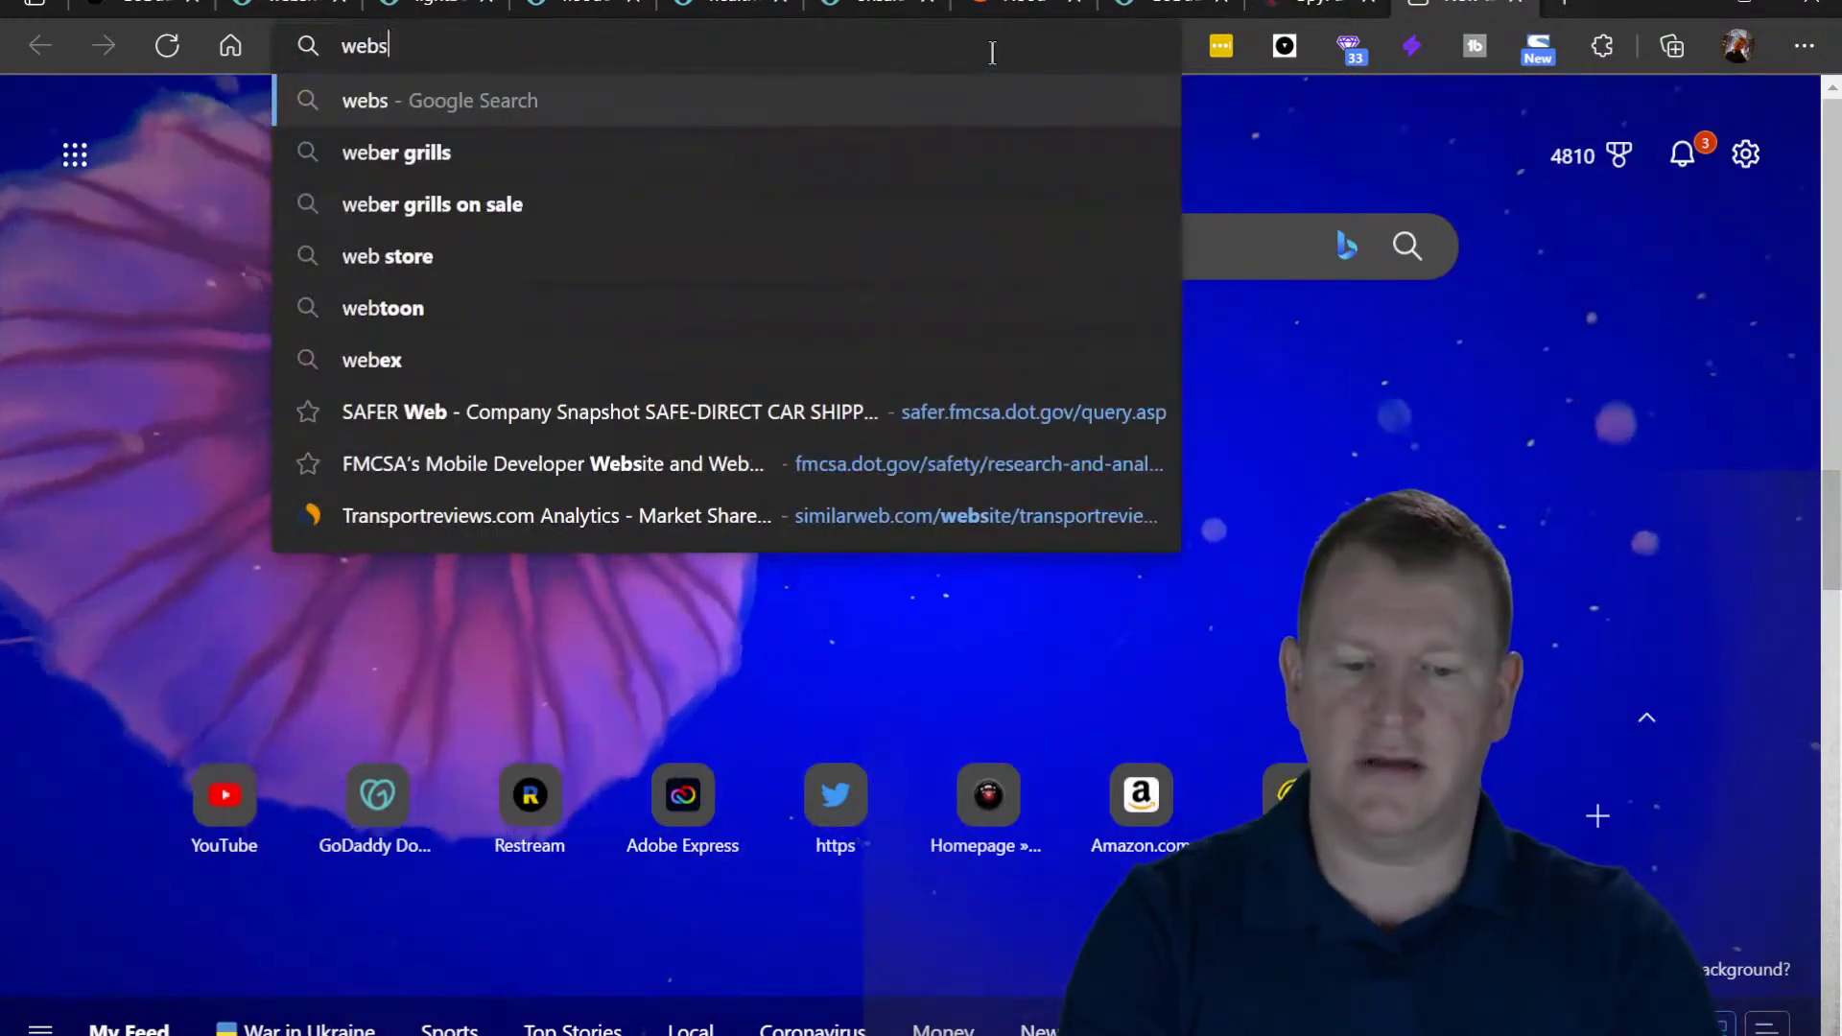
{"action": "type", "text": "ite monitoring"}
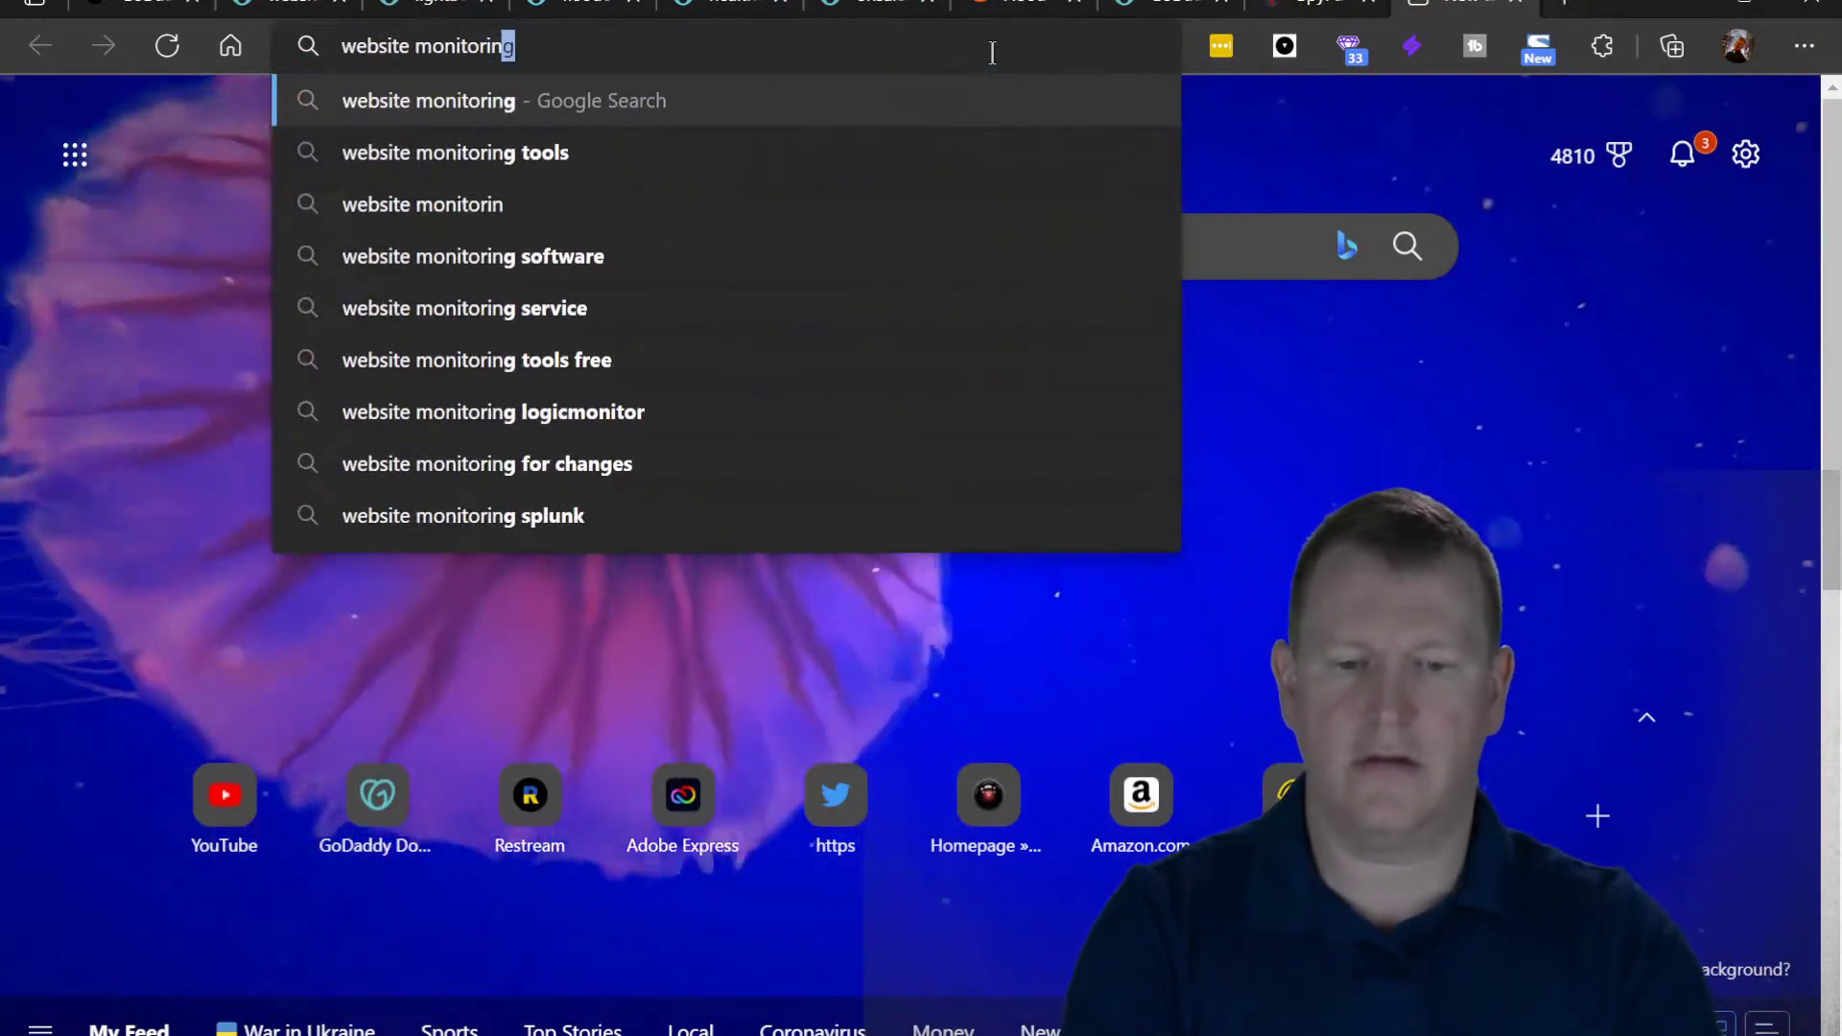
{"action": "key", "text": "Return"}
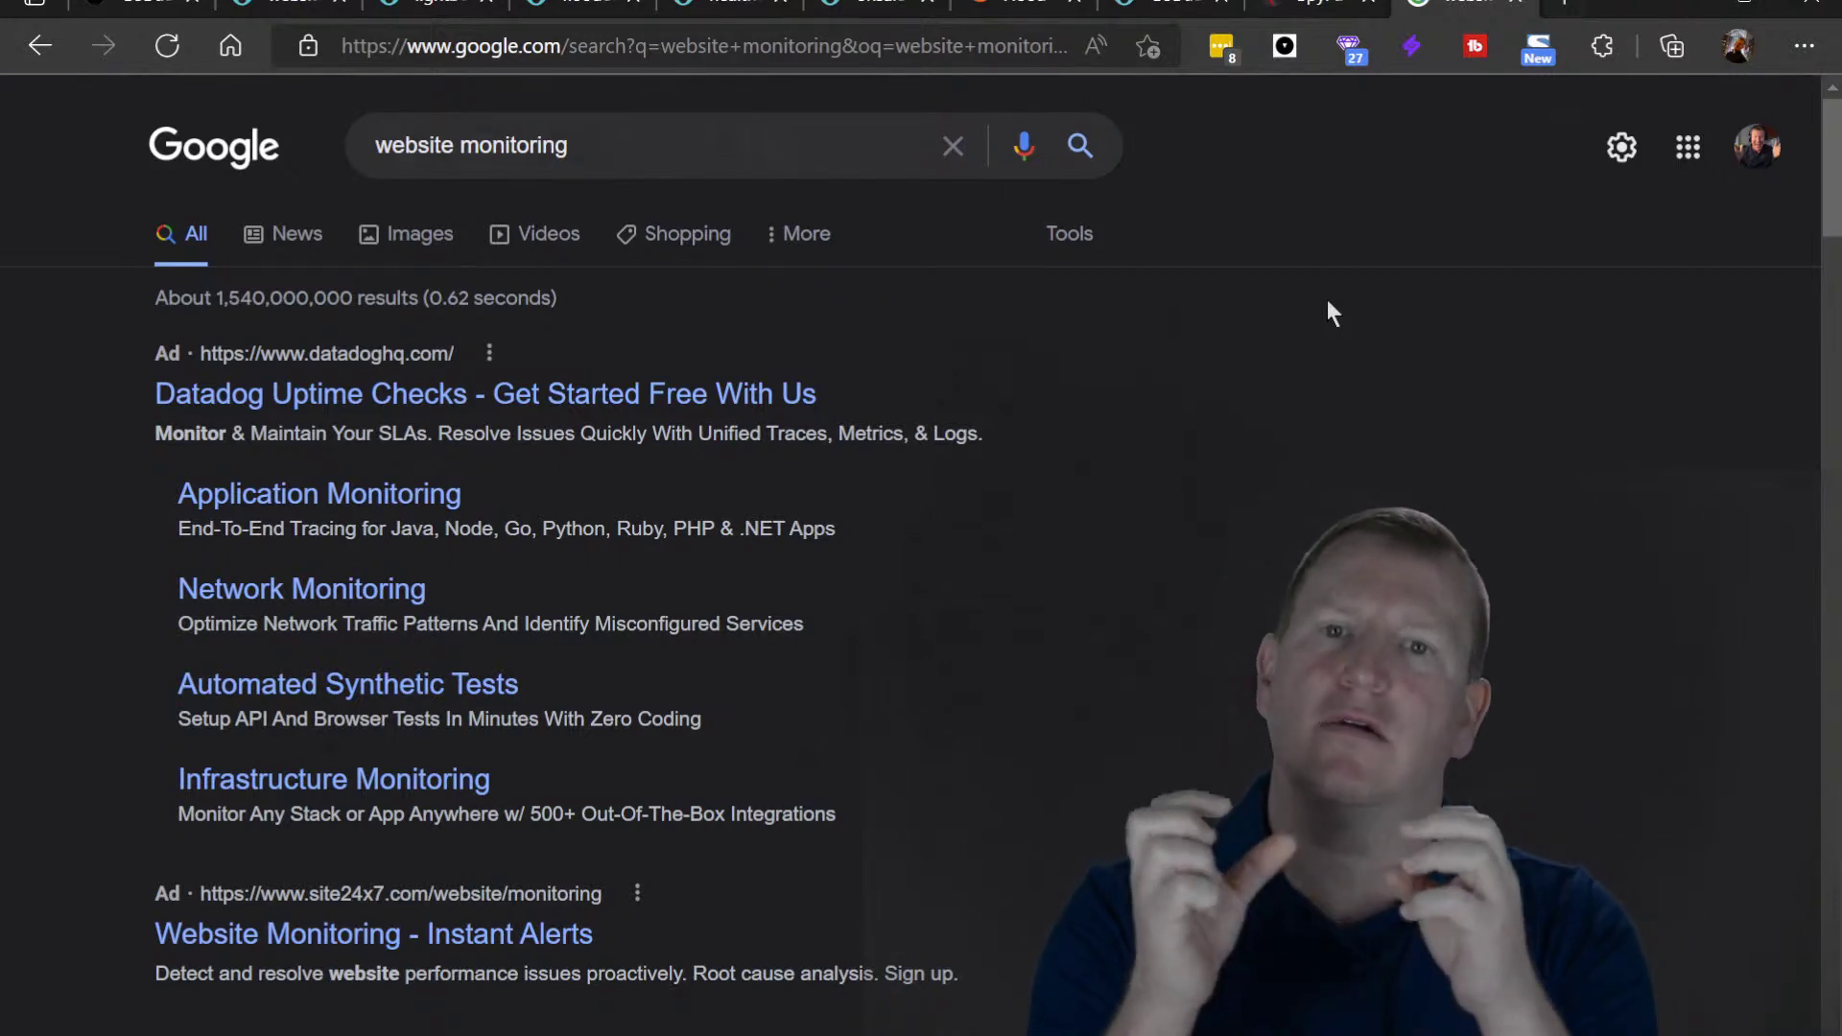
- Recheck the domain name on the GoDaddy auction page and search Google for "website monitorer"
{"action": "left_click", "coordinate": [278, 6]}
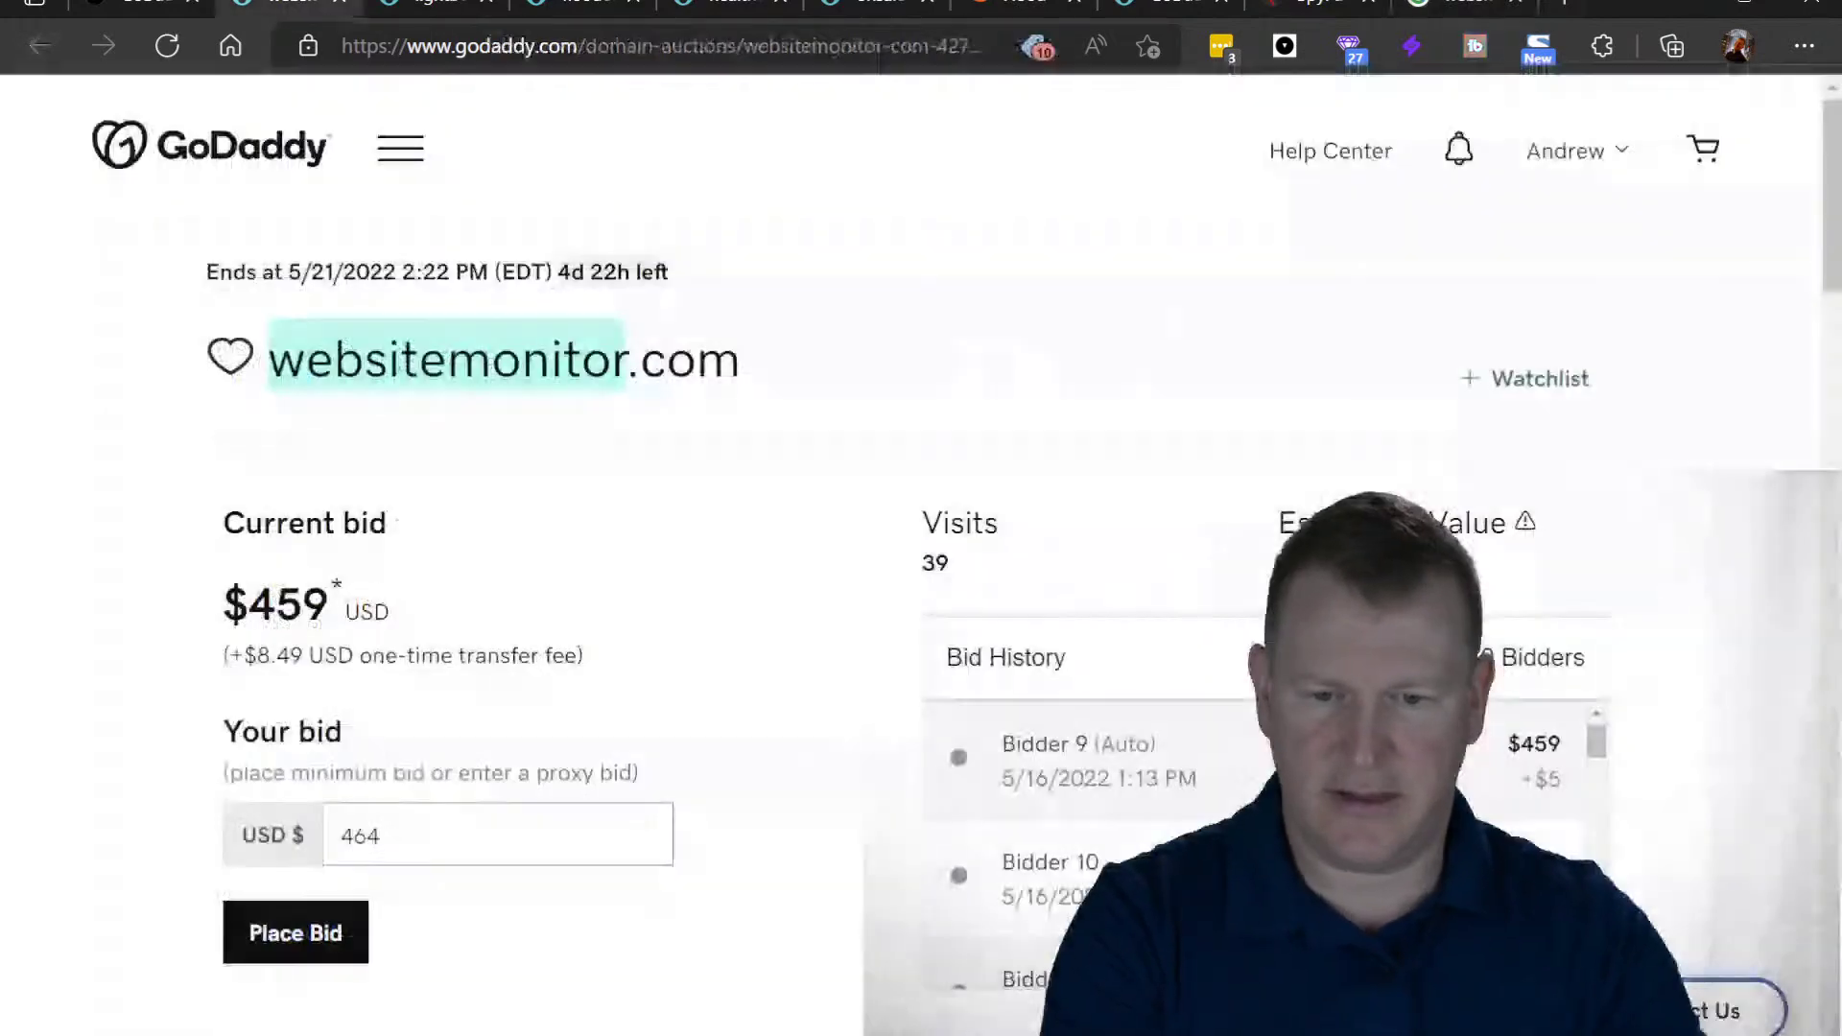
{"action": "left_click", "coordinate": [1456, 10]}
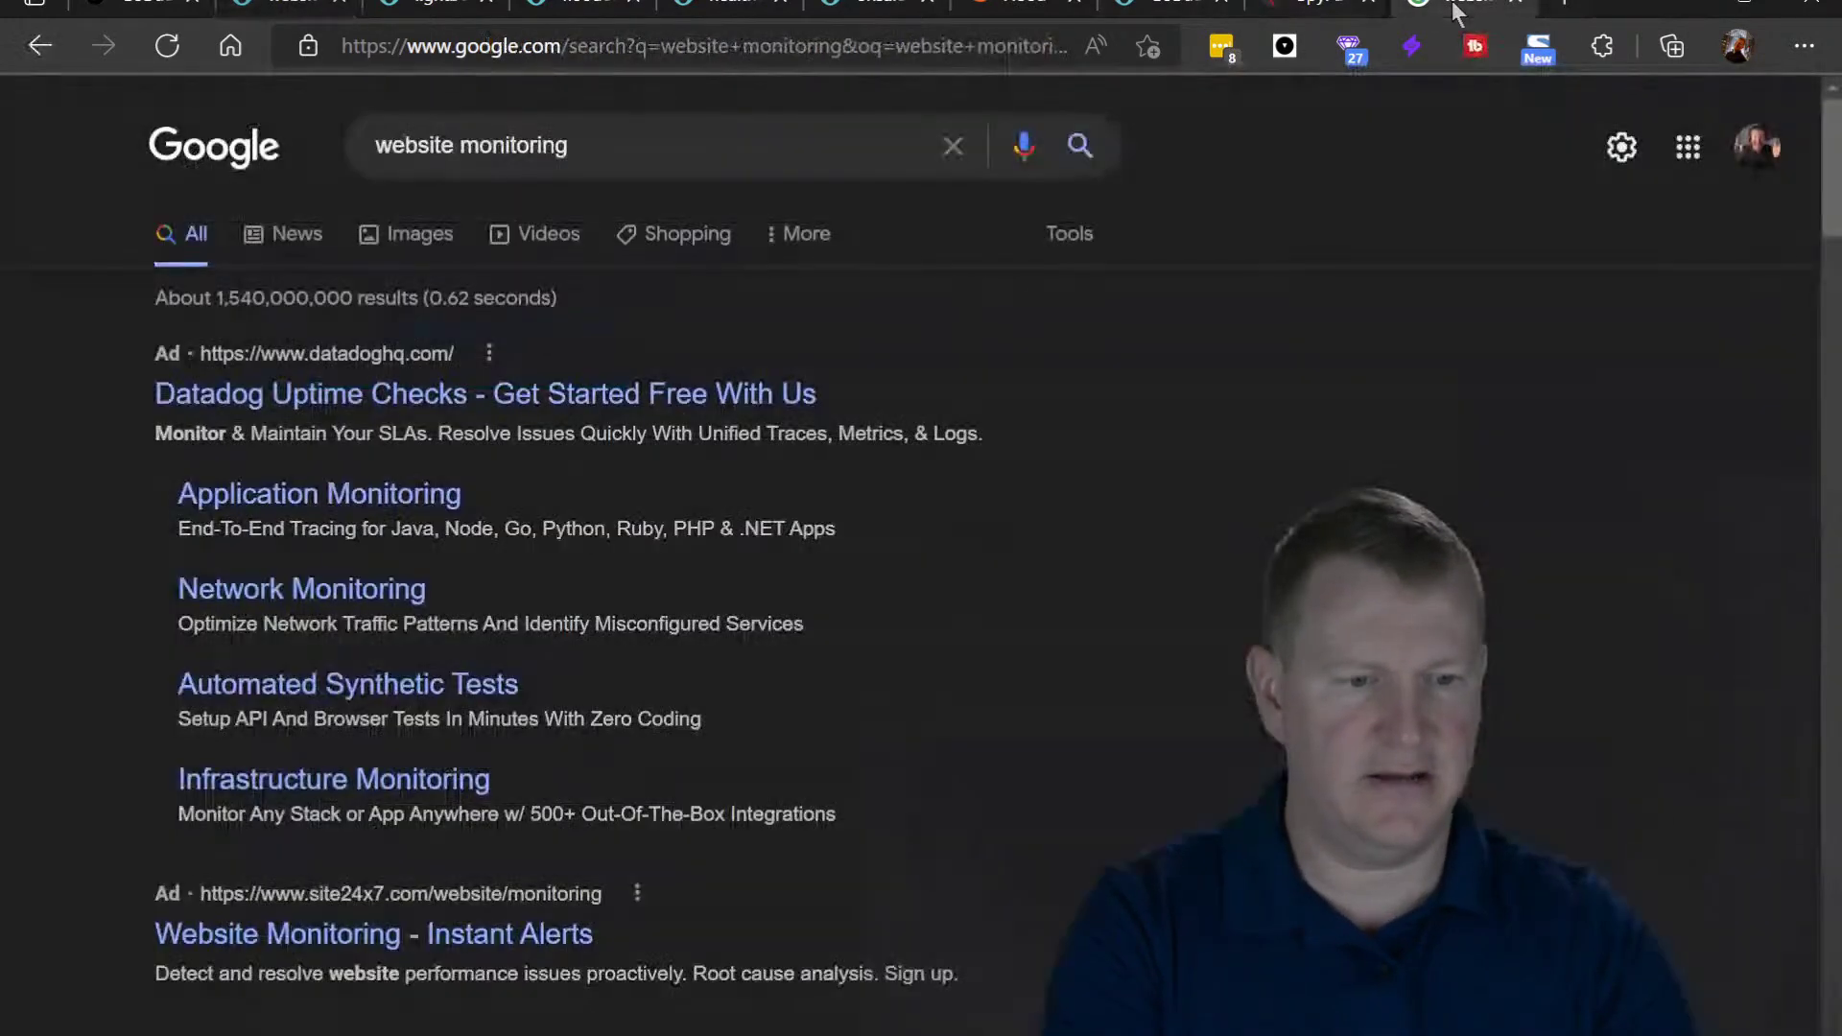
{"action": "left_click", "coordinate": [693, 156]}
{"action": "key", "text": "BackSpace"}
{"action": "key", "text": "BackSpace"}
{"action": "key", "text": "BackSpace"}
{"action": "type", "text": "er"}
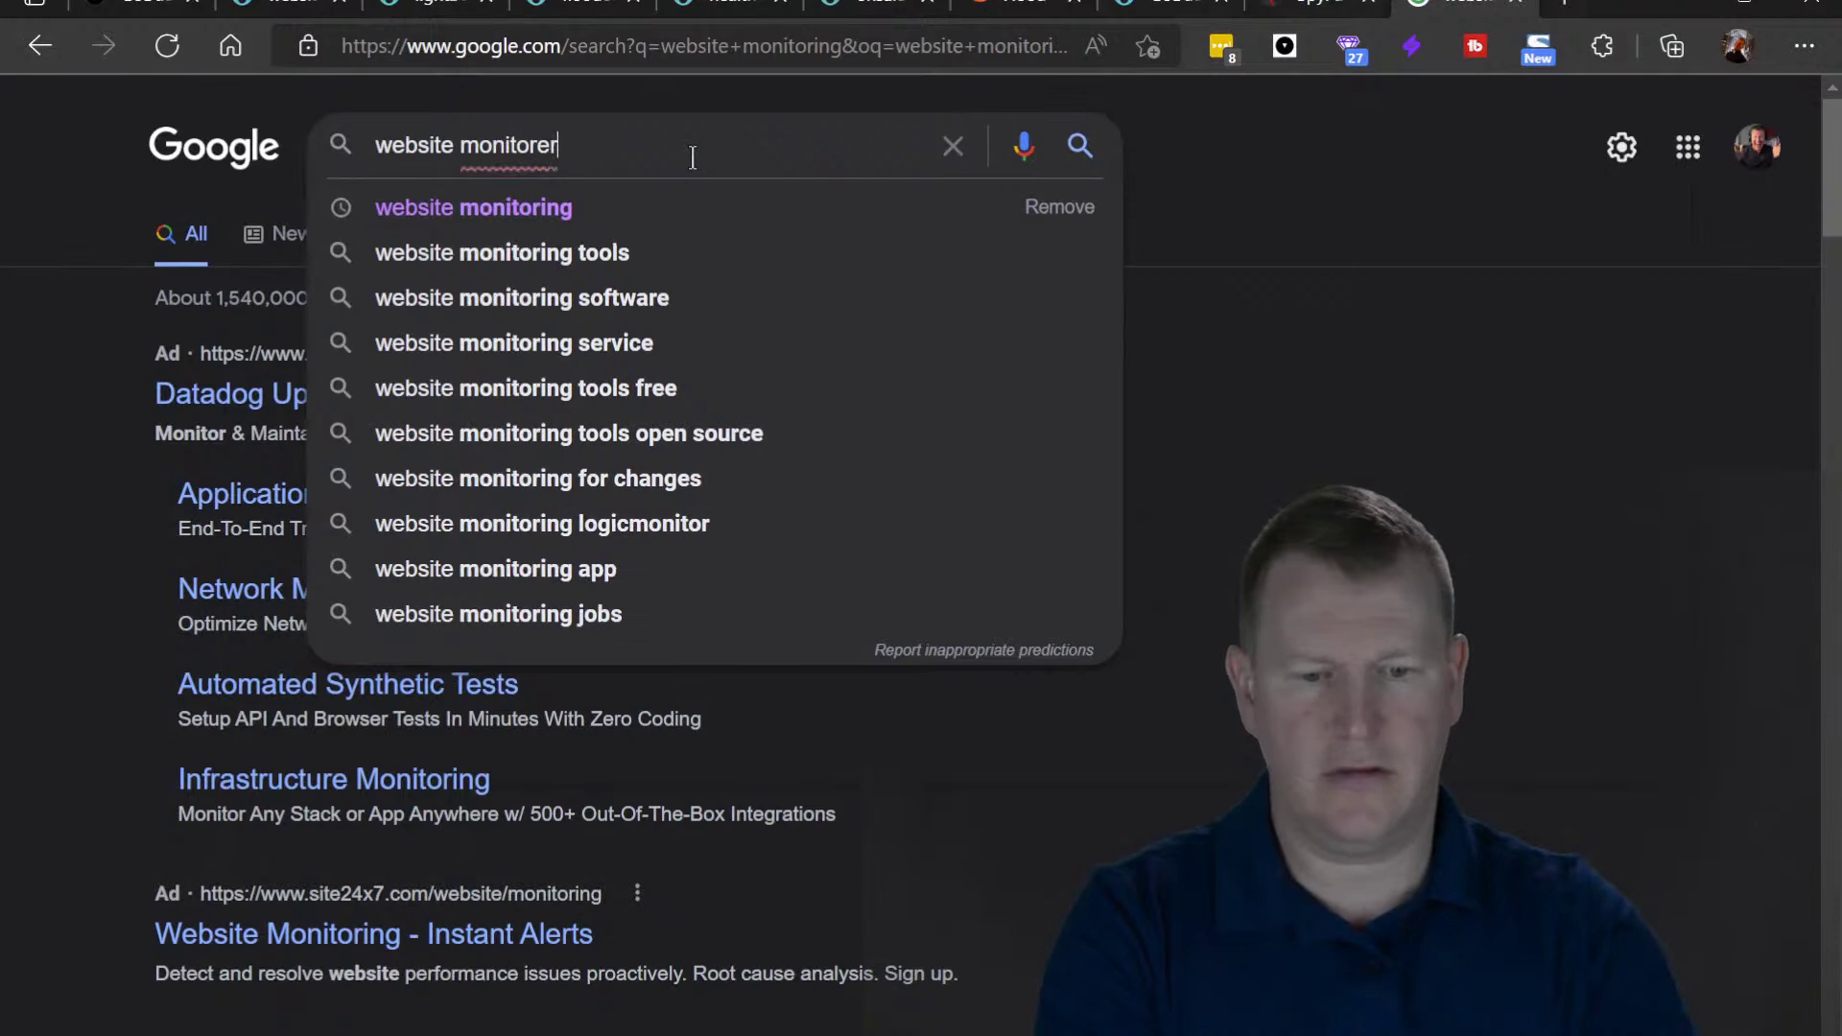
{"action": "key", "text": "Return"}
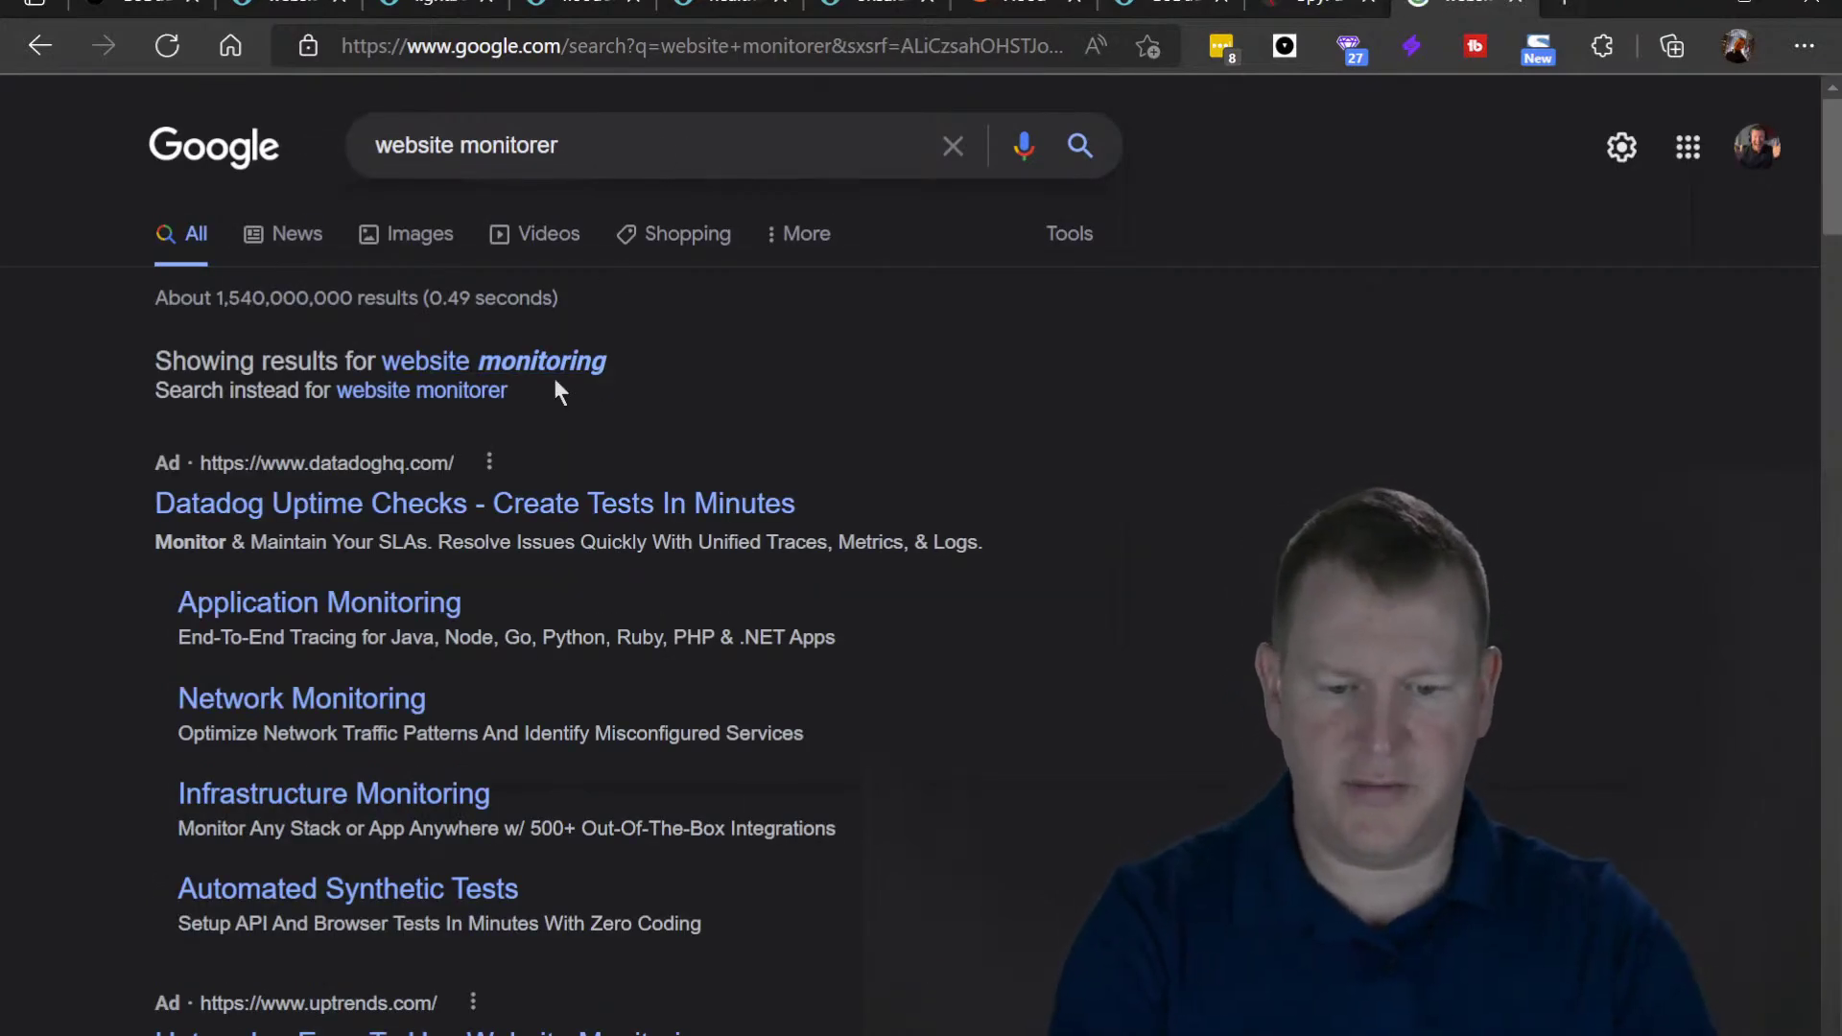
- Compare the auction page and the SpyFu overview, and change the Google search to "website monitor"
{"action": "left_click", "coordinate": [288, 9]}
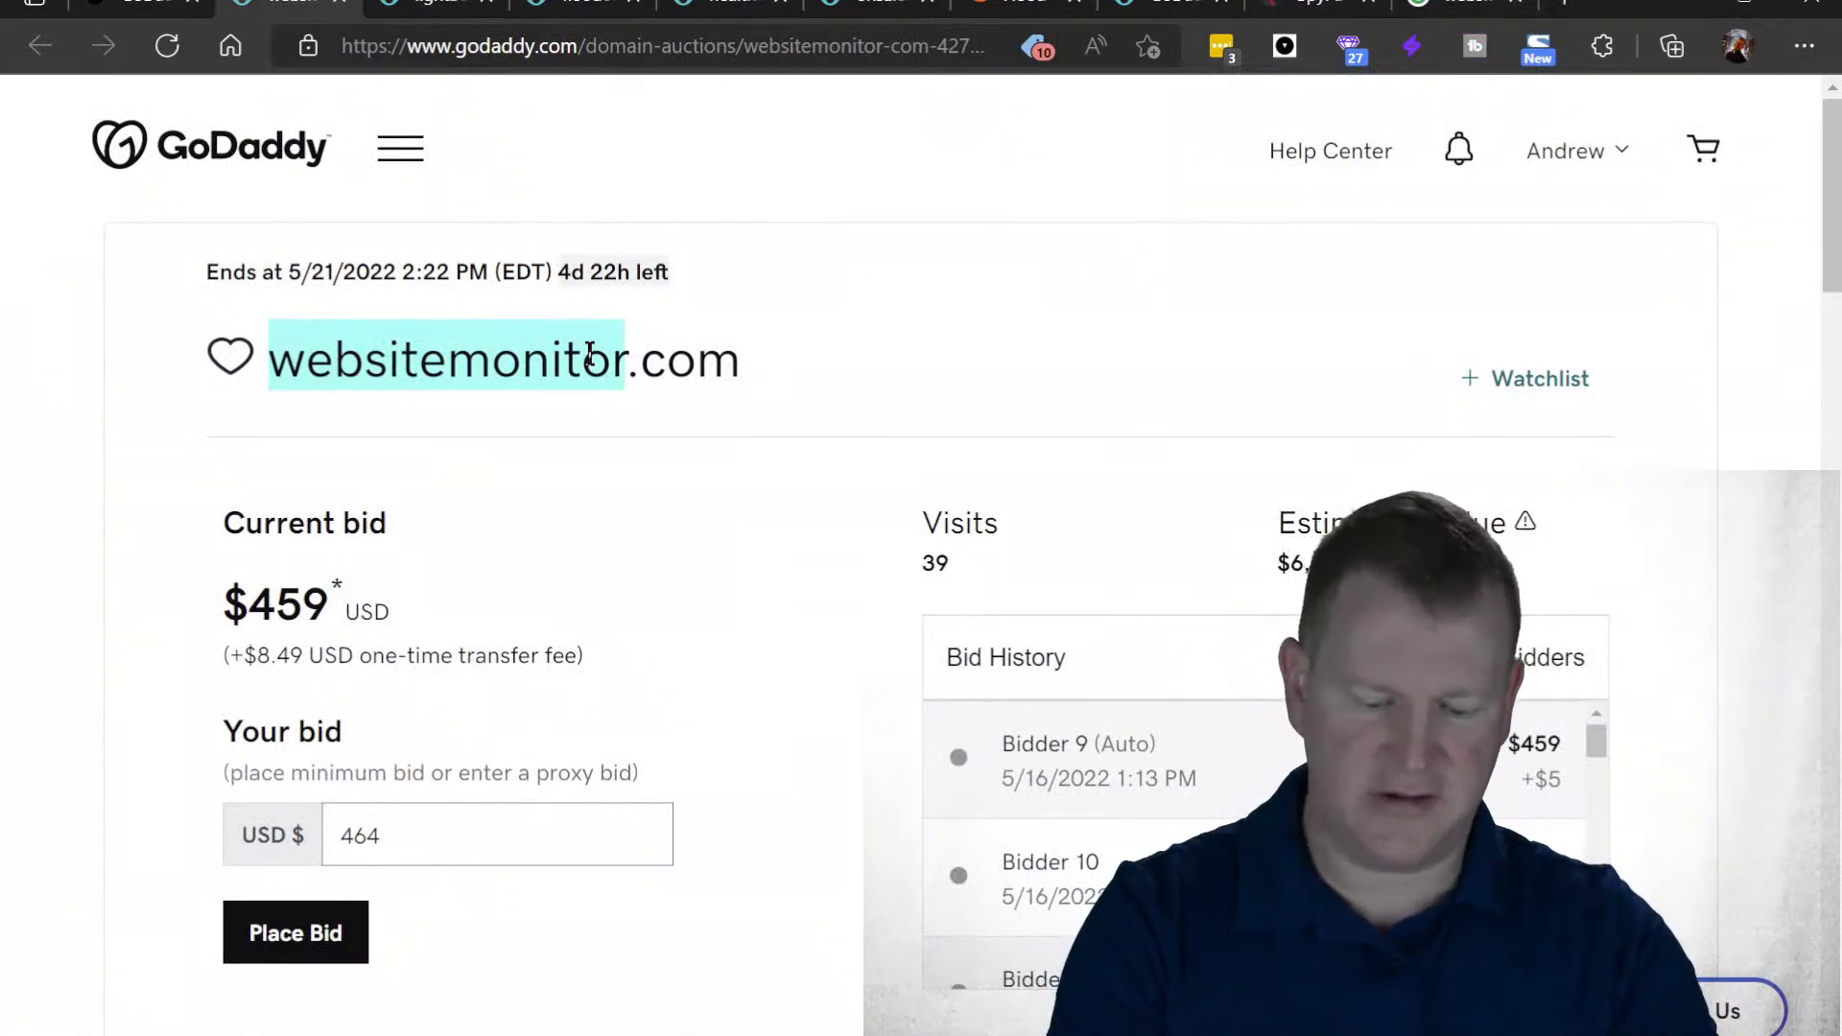
{"action": "left_click", "coordinate": [1293, 10]}
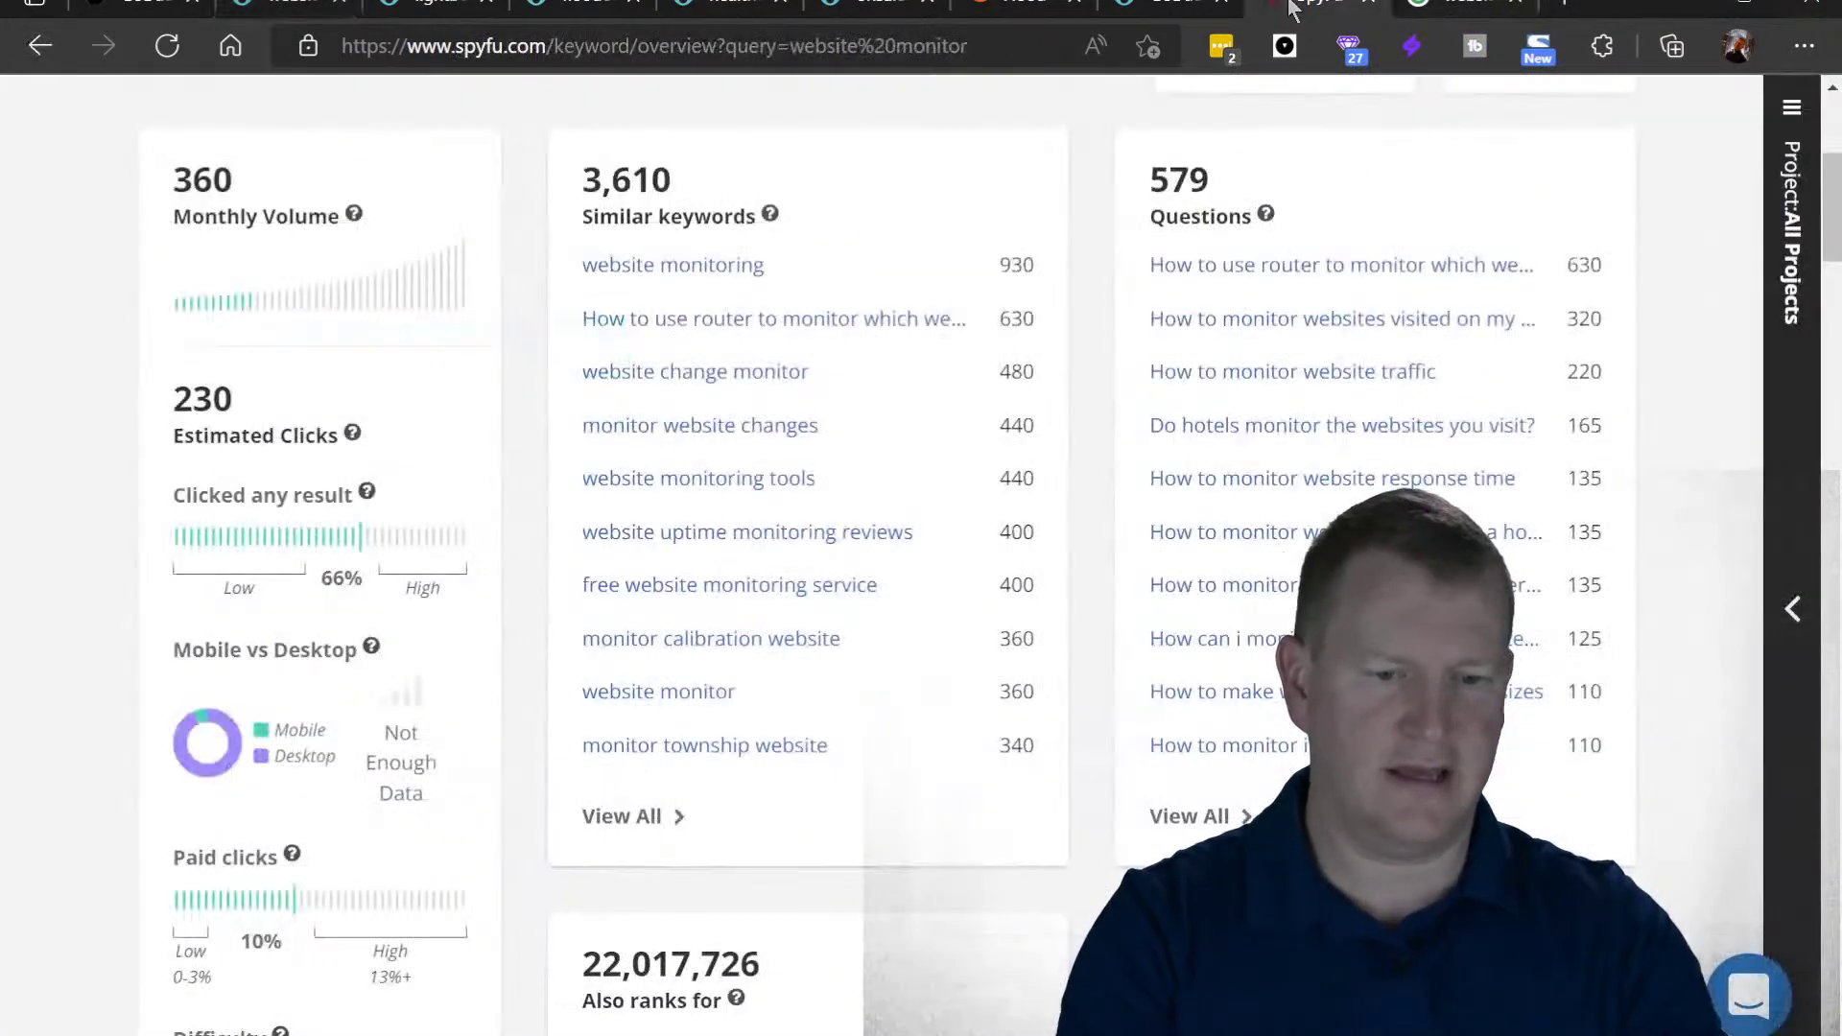
{"action": "left_click", "coordinate": [1448, 10]}
{"action": "left_click_drag", "start_coordinate": [583, 144], "coordinate": [97, 164]}
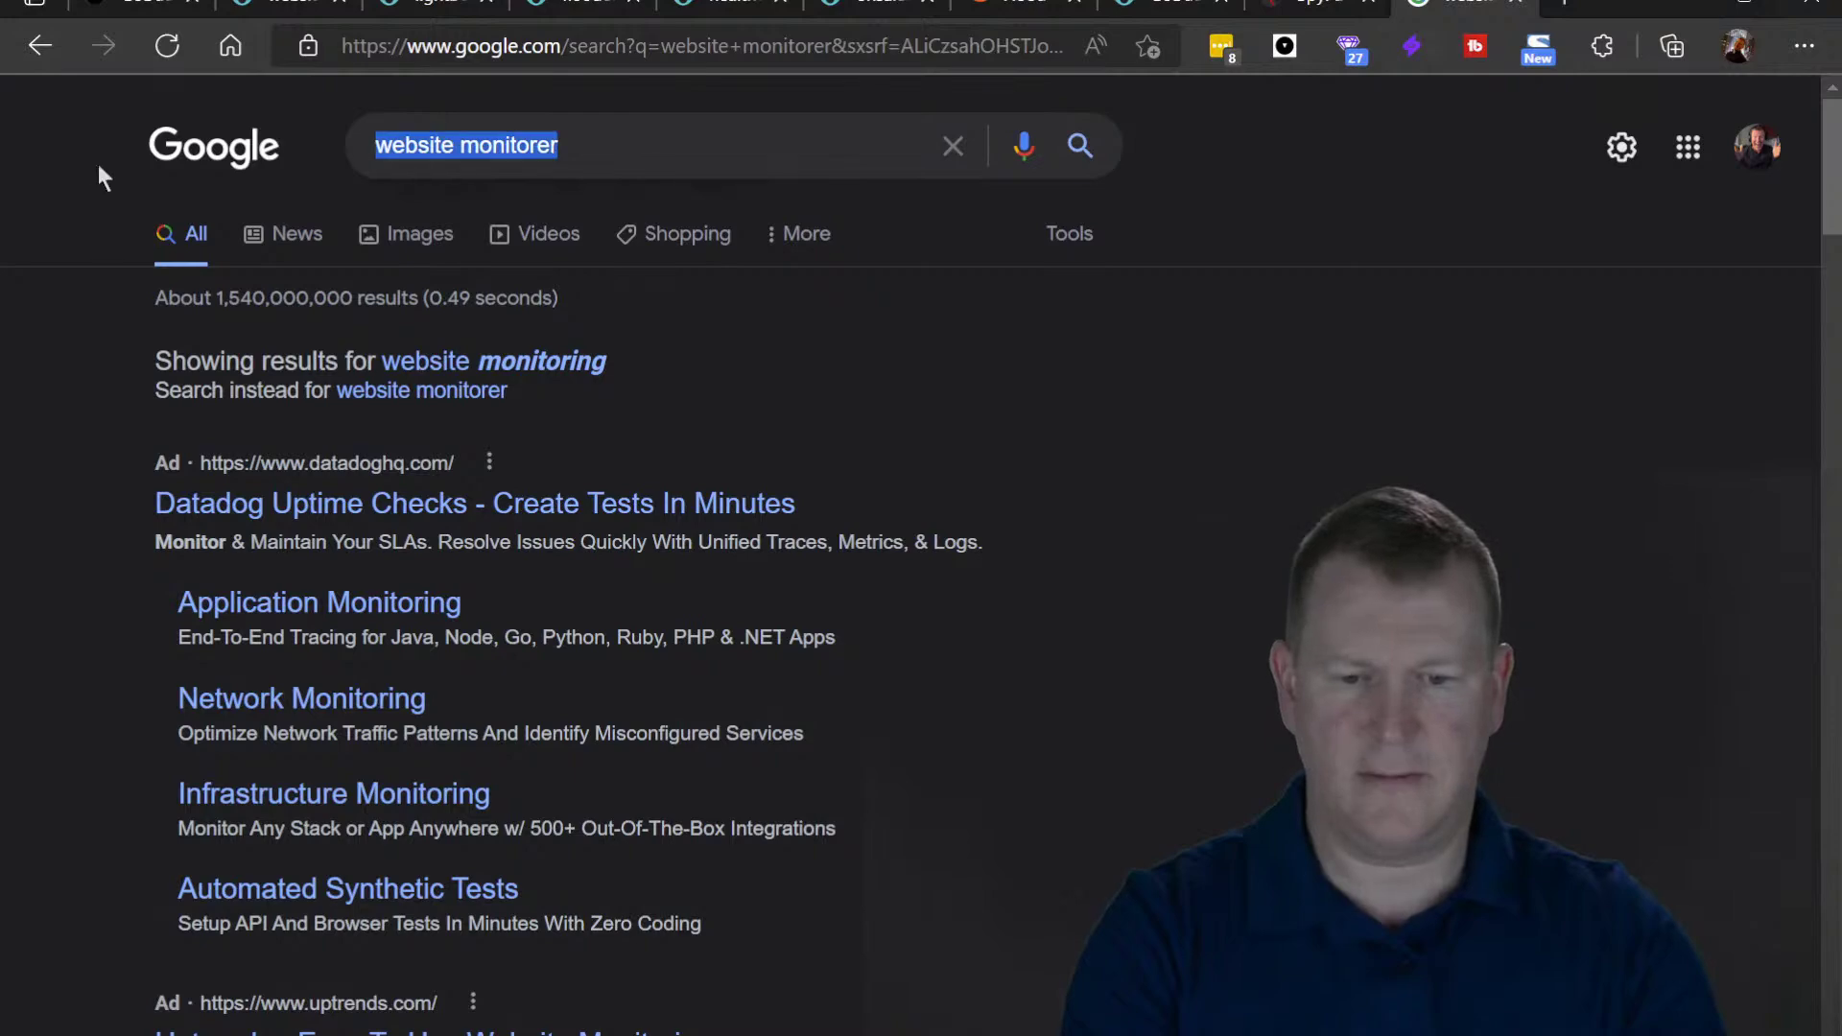
{"action": "type", "text": "websitemonitor"}
{"action": "left_click", "coordinate": [455, 144]}
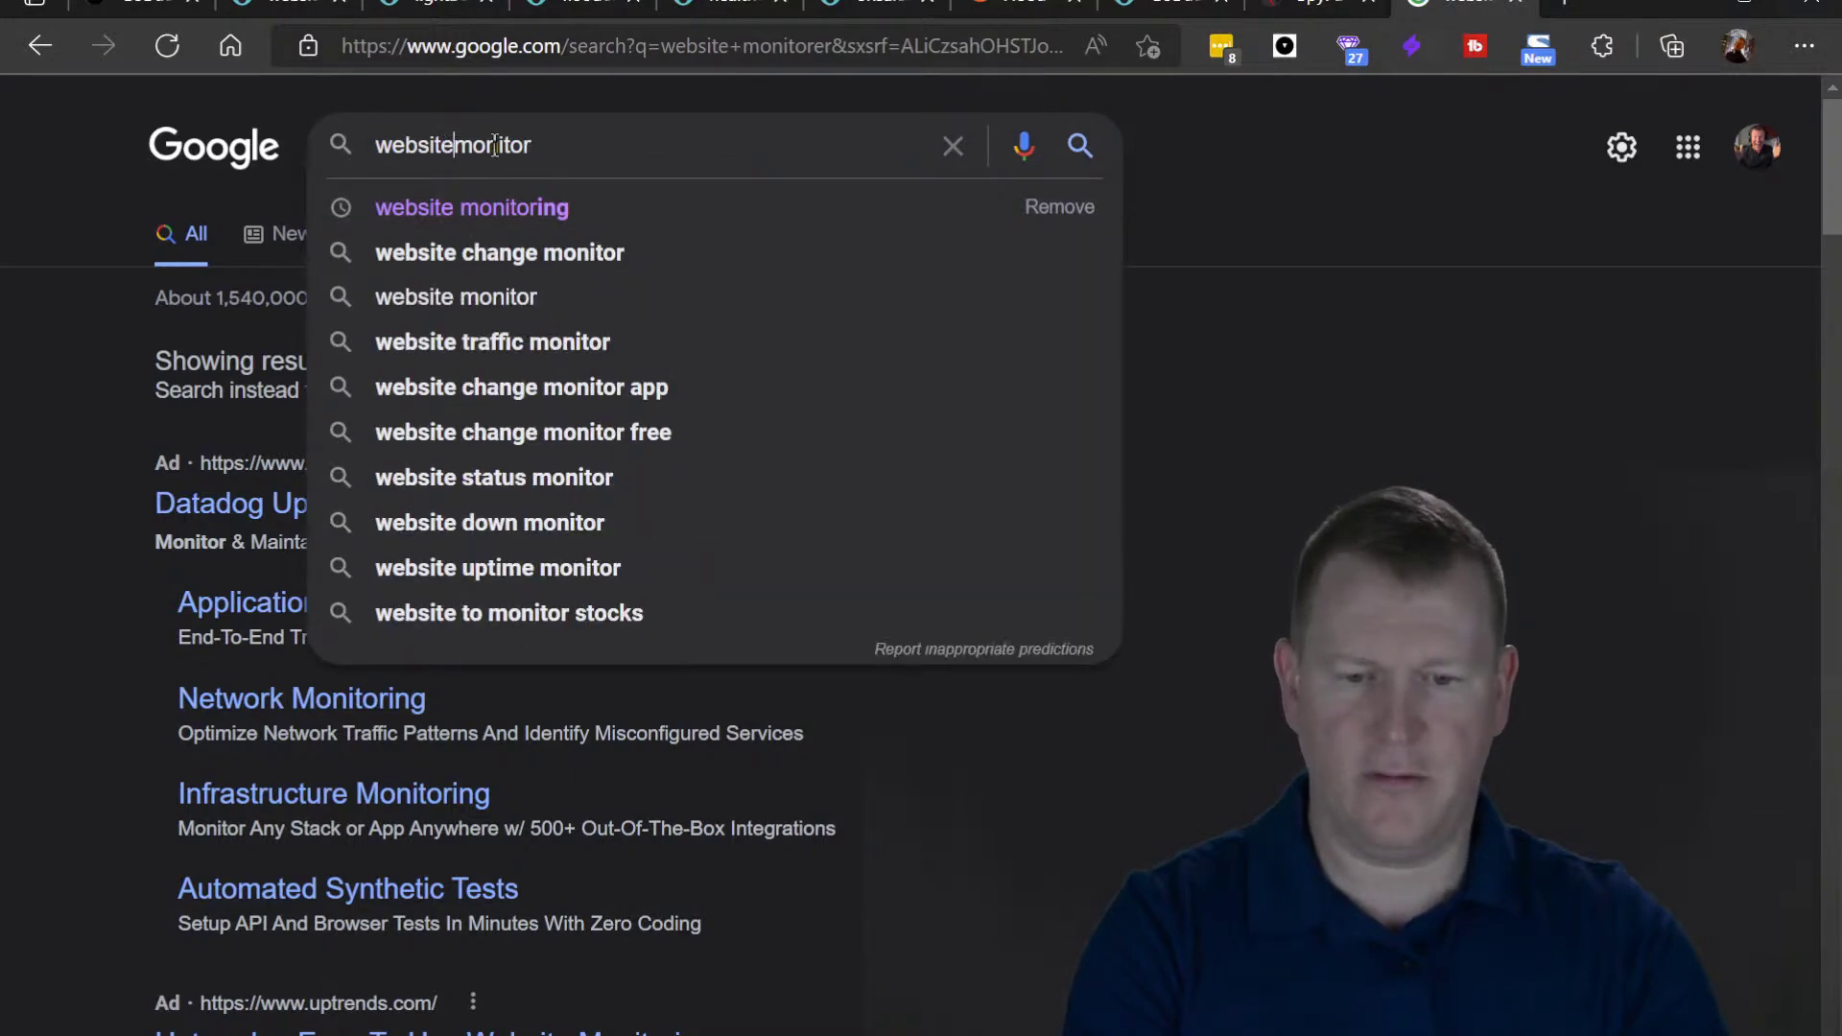
{"action": "key", "text": "Return"}
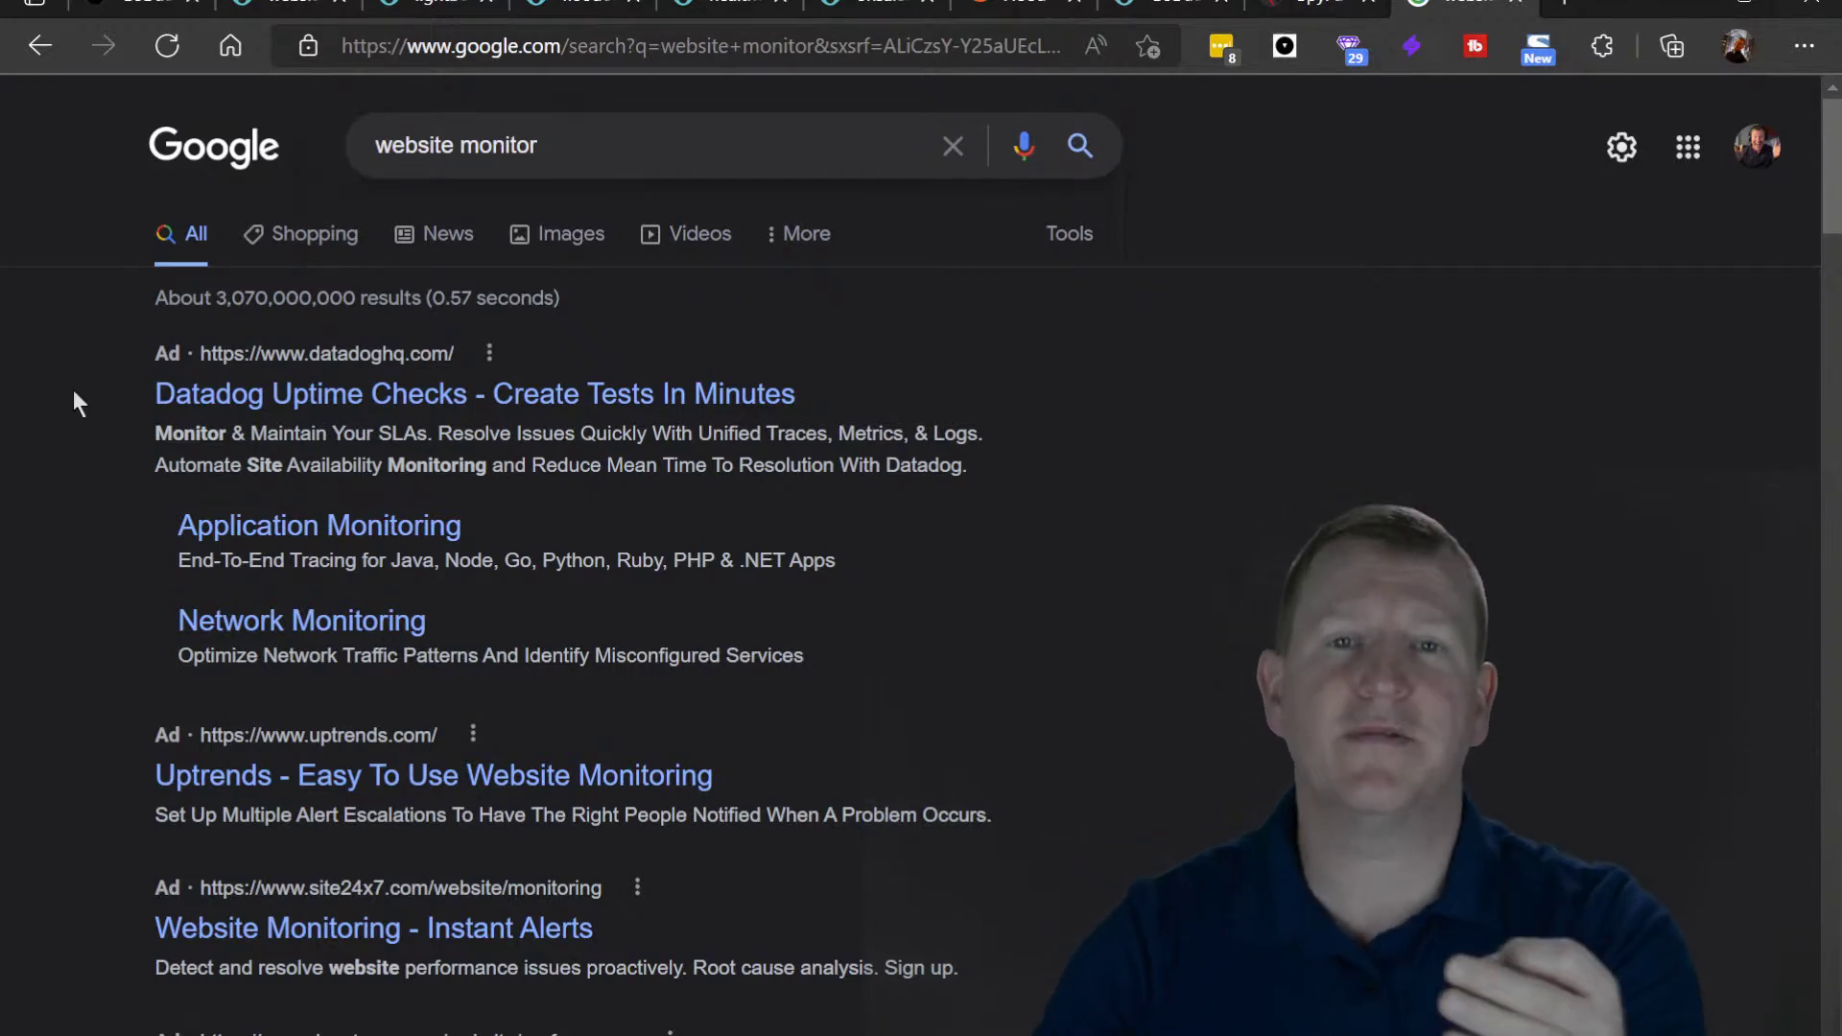
- Return to the SpyFu overview for "website monitor" and review its monthly volume and the search volumes of similar keywords
{"action": "left_click", "coordinate": [277, 14]}
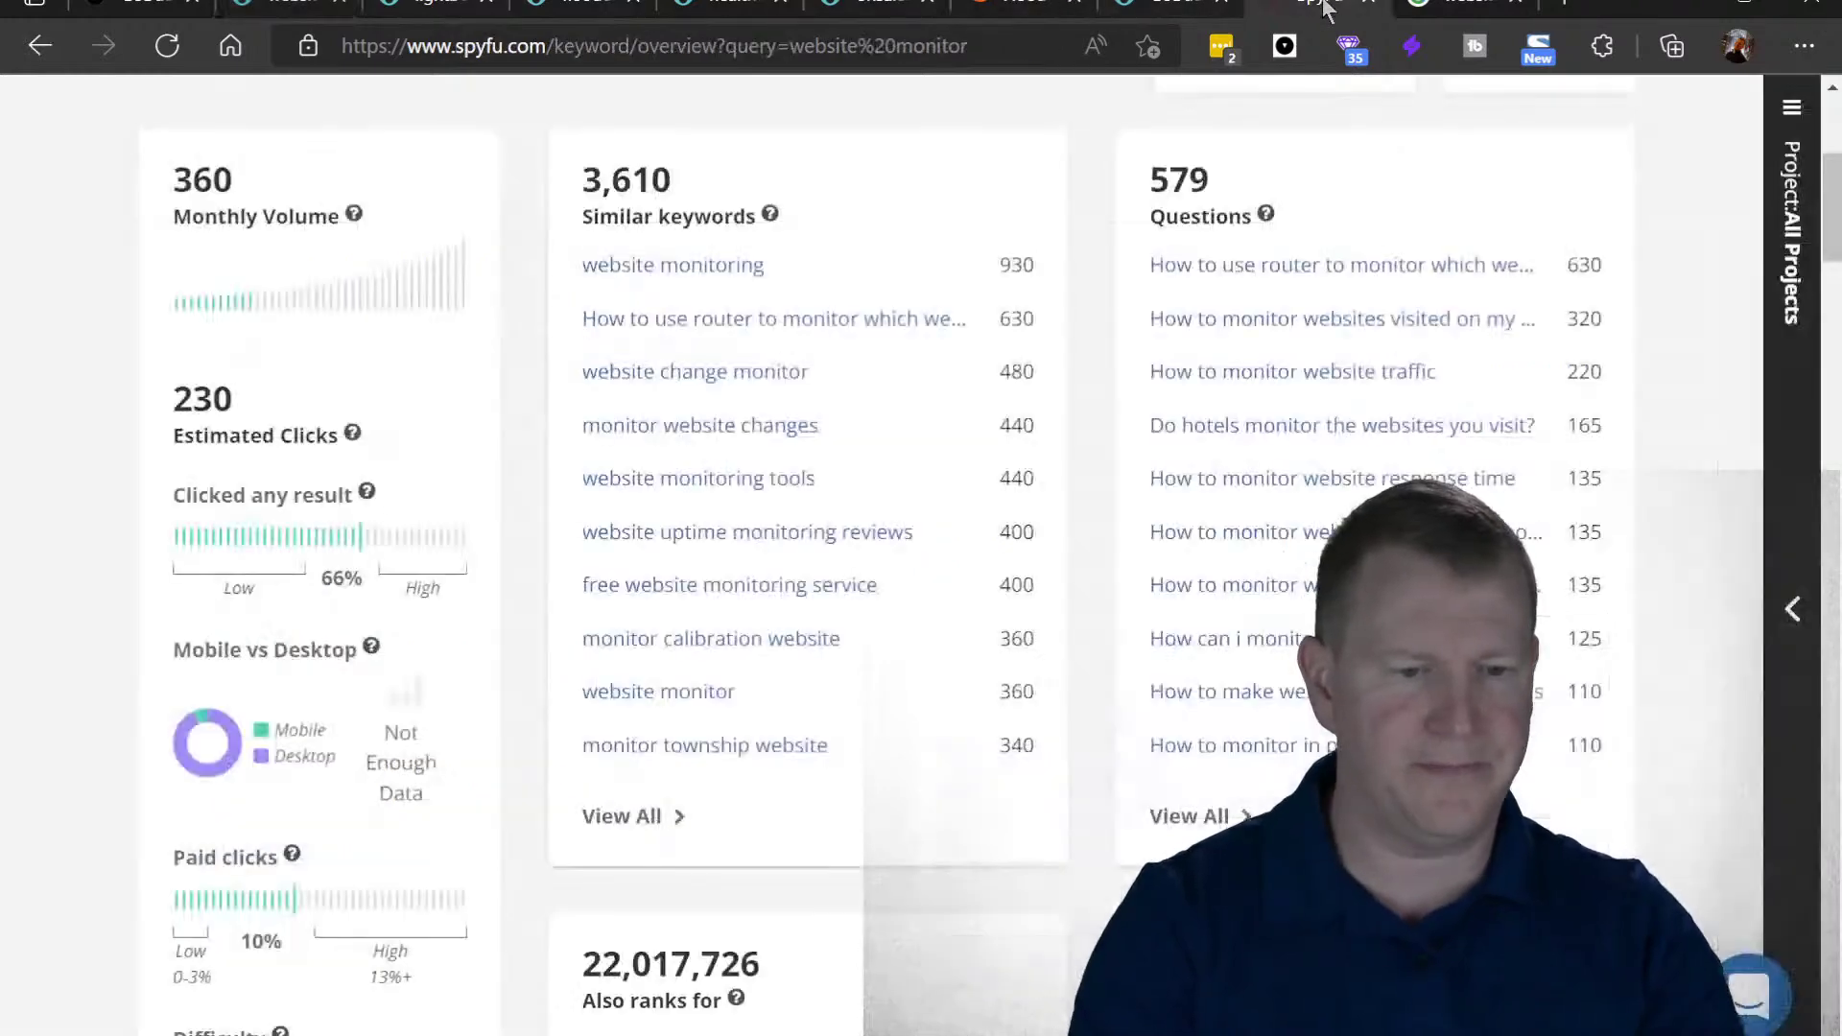
{"action": "left_click", "coordinate": [1319, 9]}
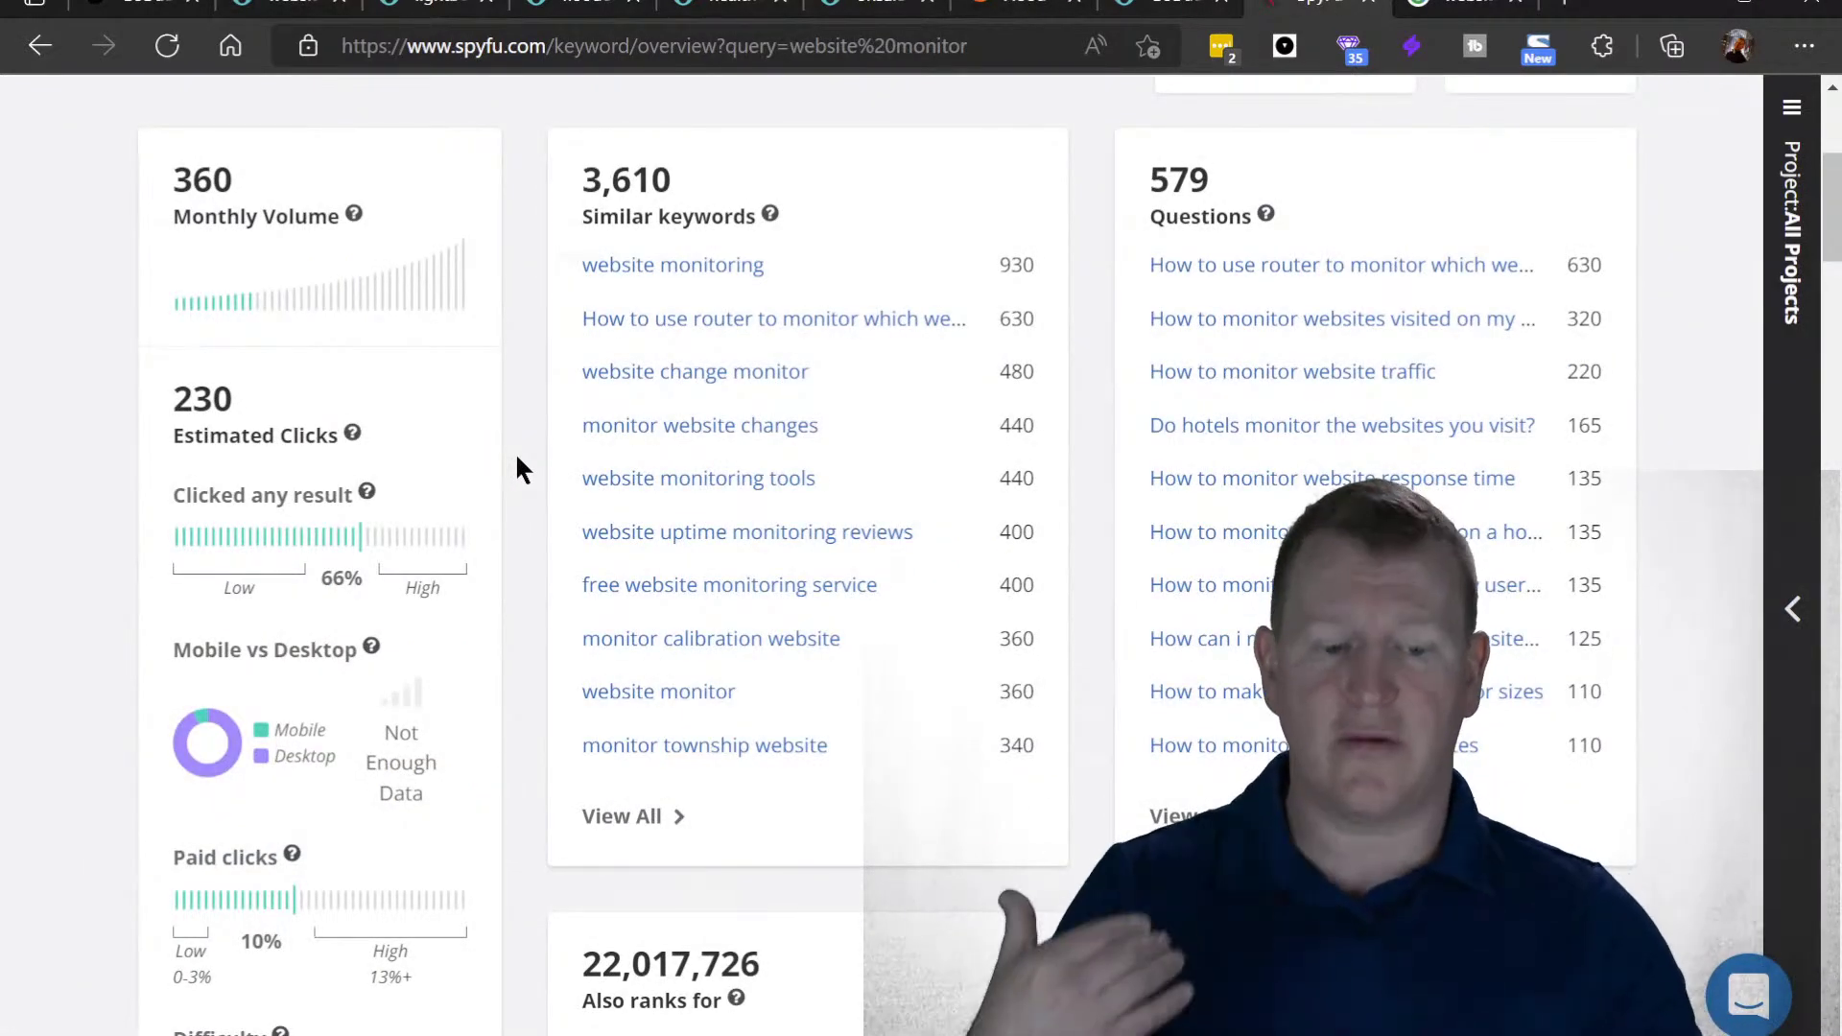
{"action": "scroll", "coordinate": [515, 457], "scroll_direction": "up", "scroll_amount": 3}
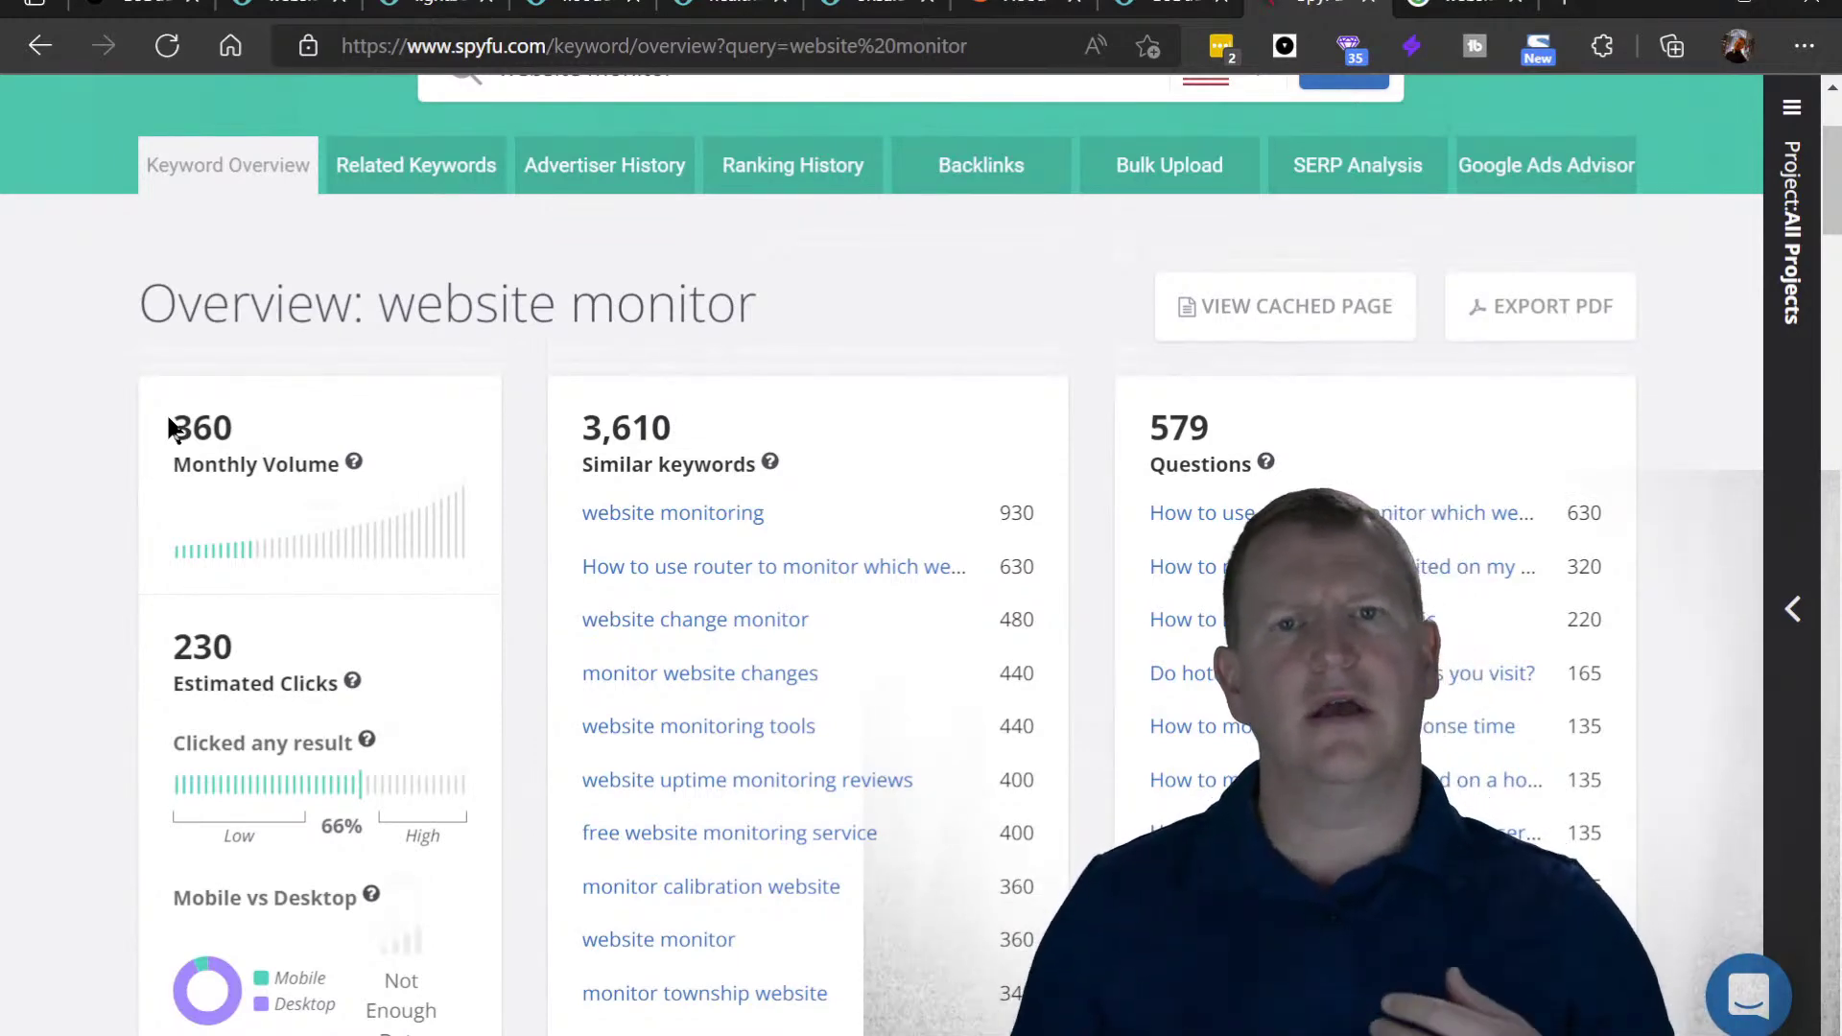
{"action": "left_click_drag", "start_coordinate": [169, 422], "coordinate": [252, 428]}
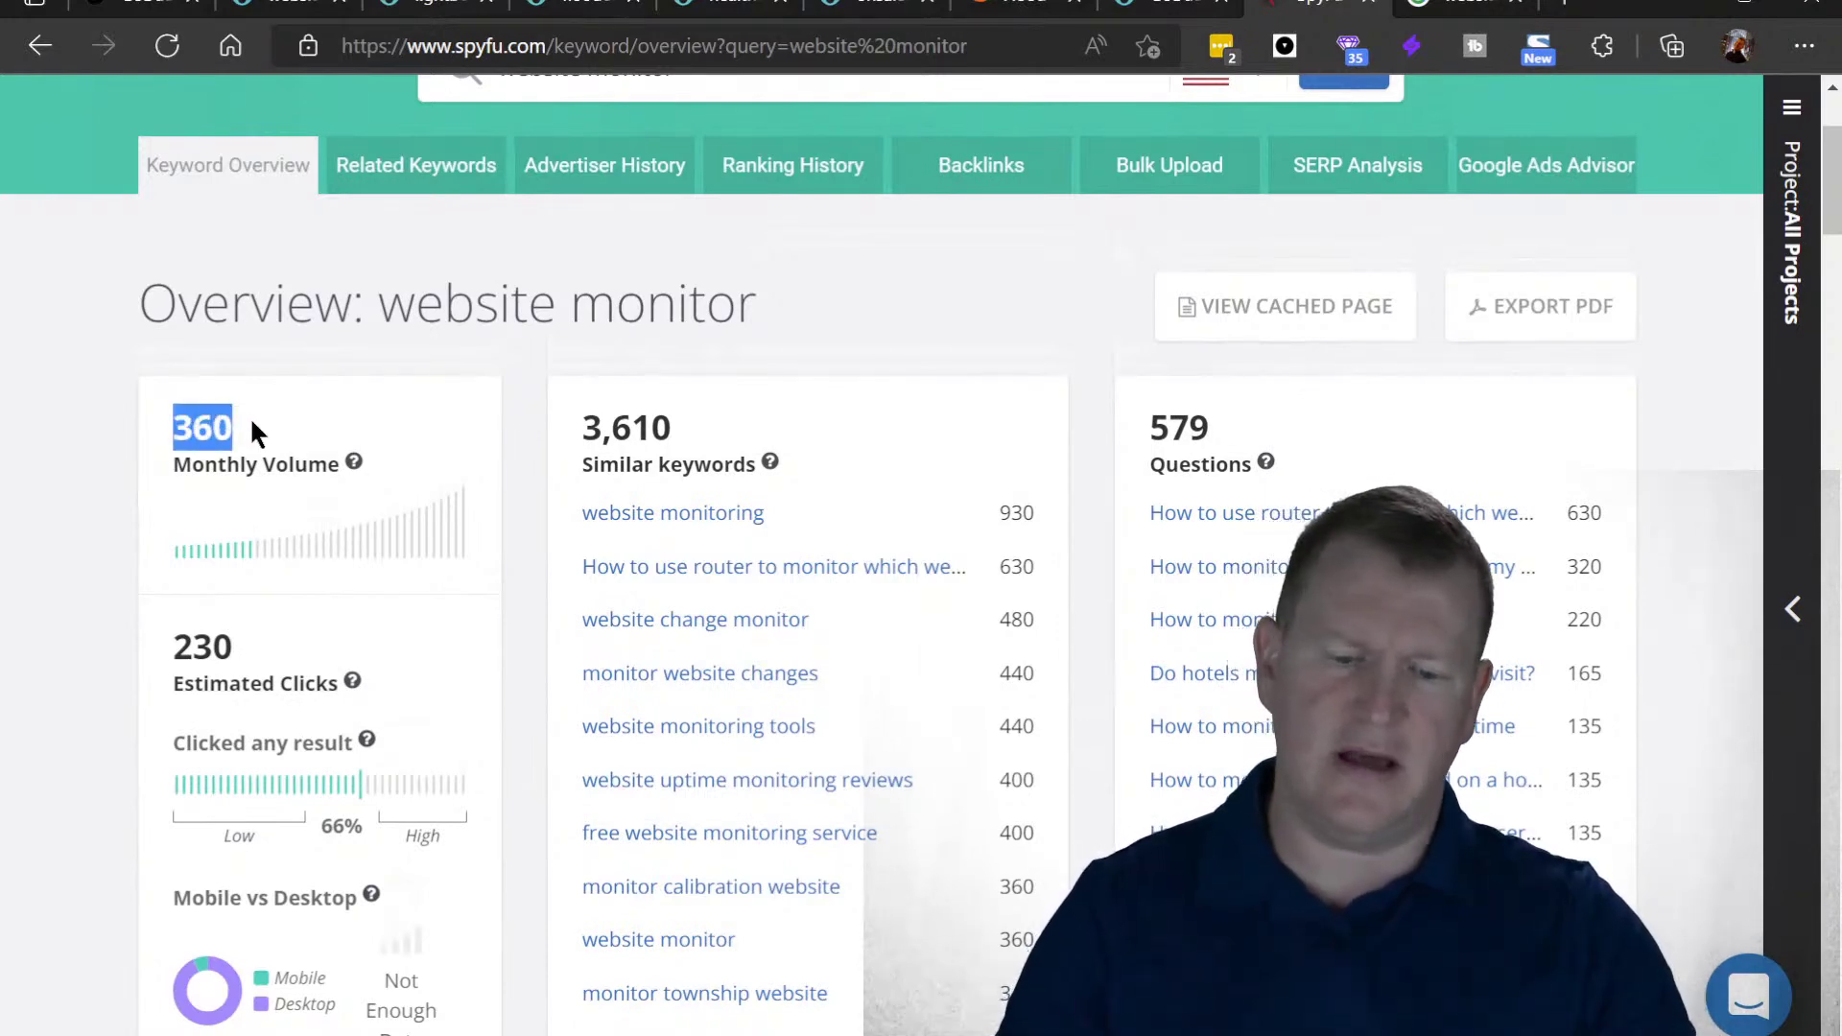
{"action": "left_click", "coordinate": [513, 463]}
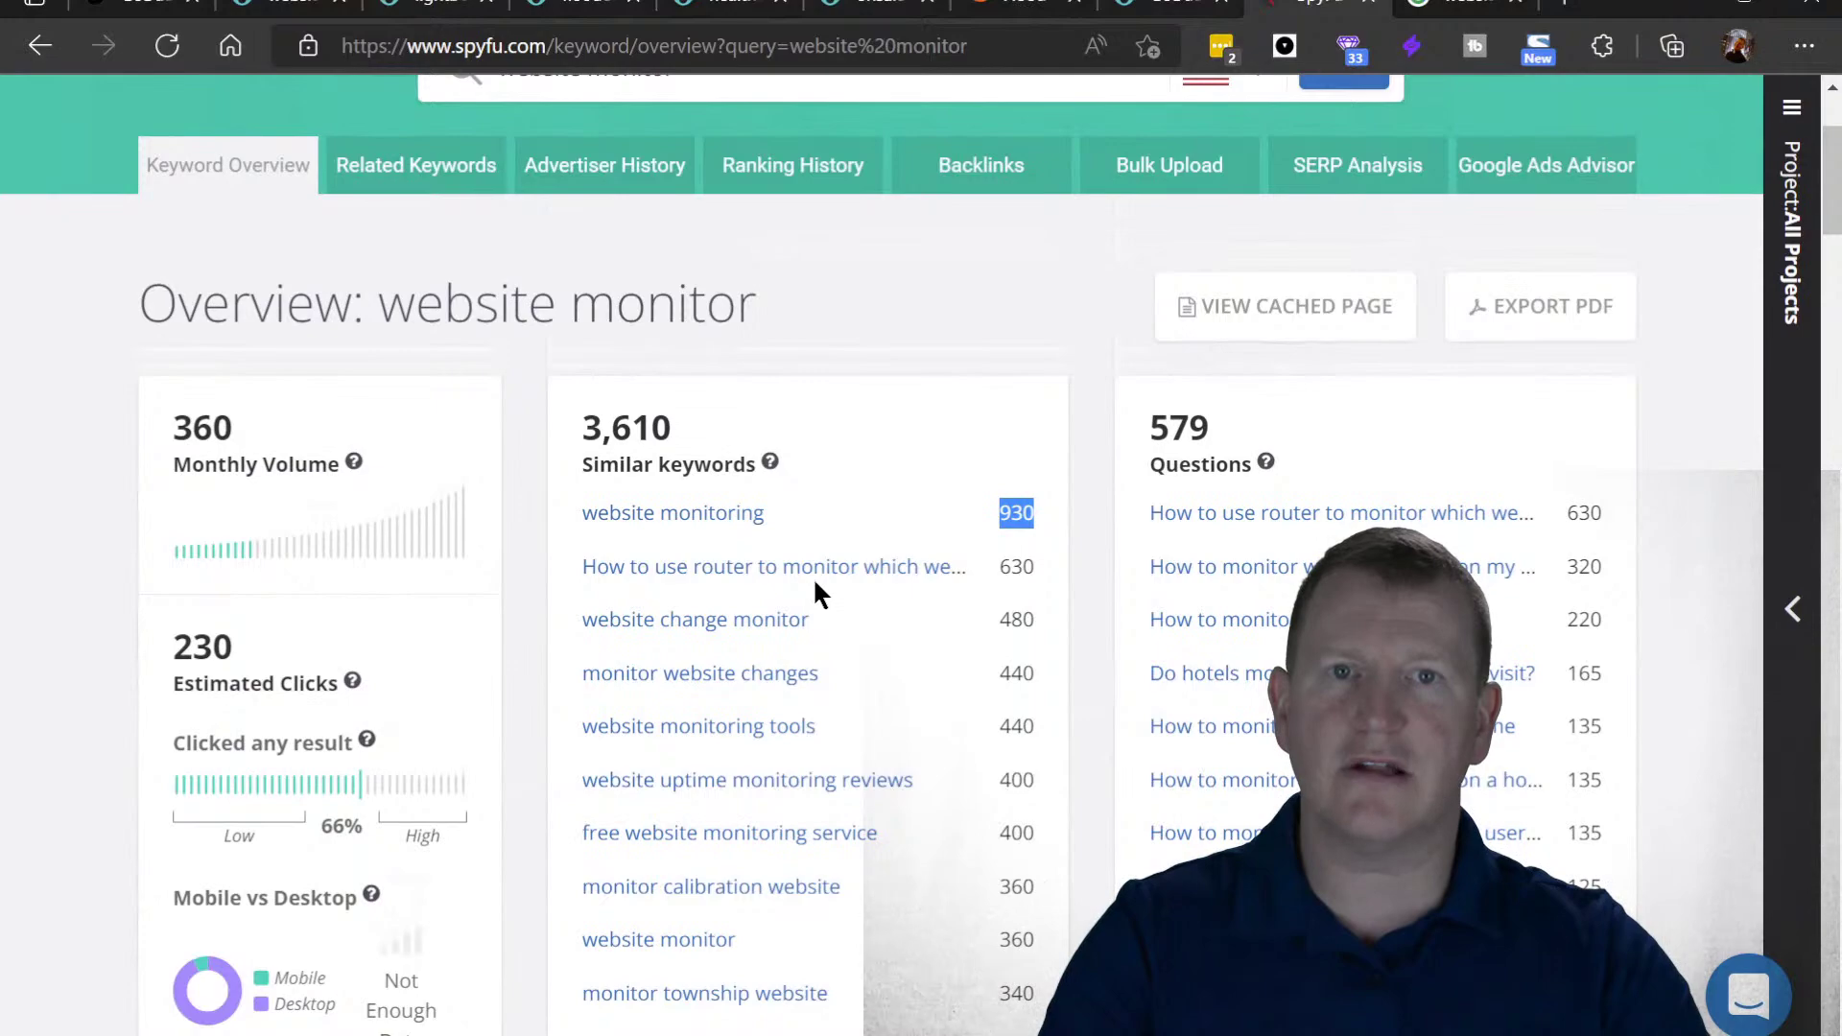
{"action": "left_click", "coordinate": [1081, 649]}
{"action": "scroll", "coordinate": [1079, 639], "scroll_direction": "down", "scroll_amount": 7}
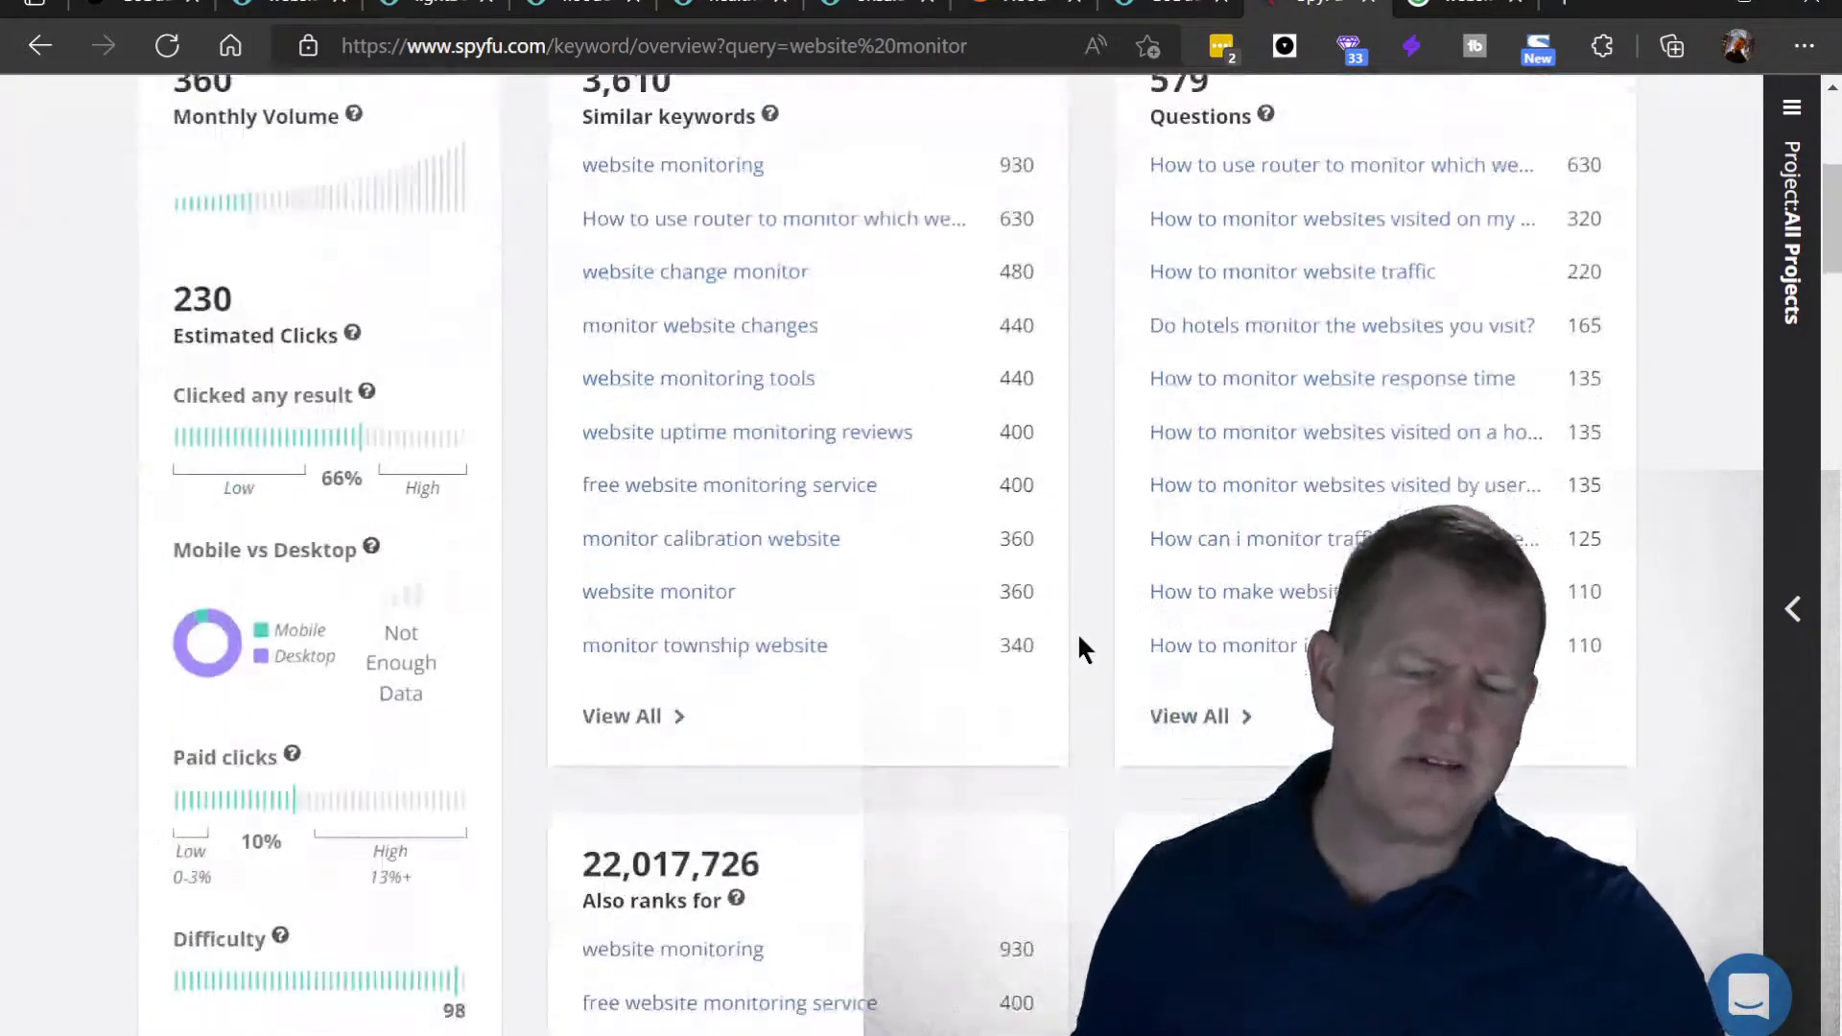
- Review the Google-provided cost per click and advertiser data and the monthly volume for "website monitor" in SpyFu
{"action": "scroll", "coordinate": [1079, 650], "scroll_direction": "down", "scroll_amount": 3}
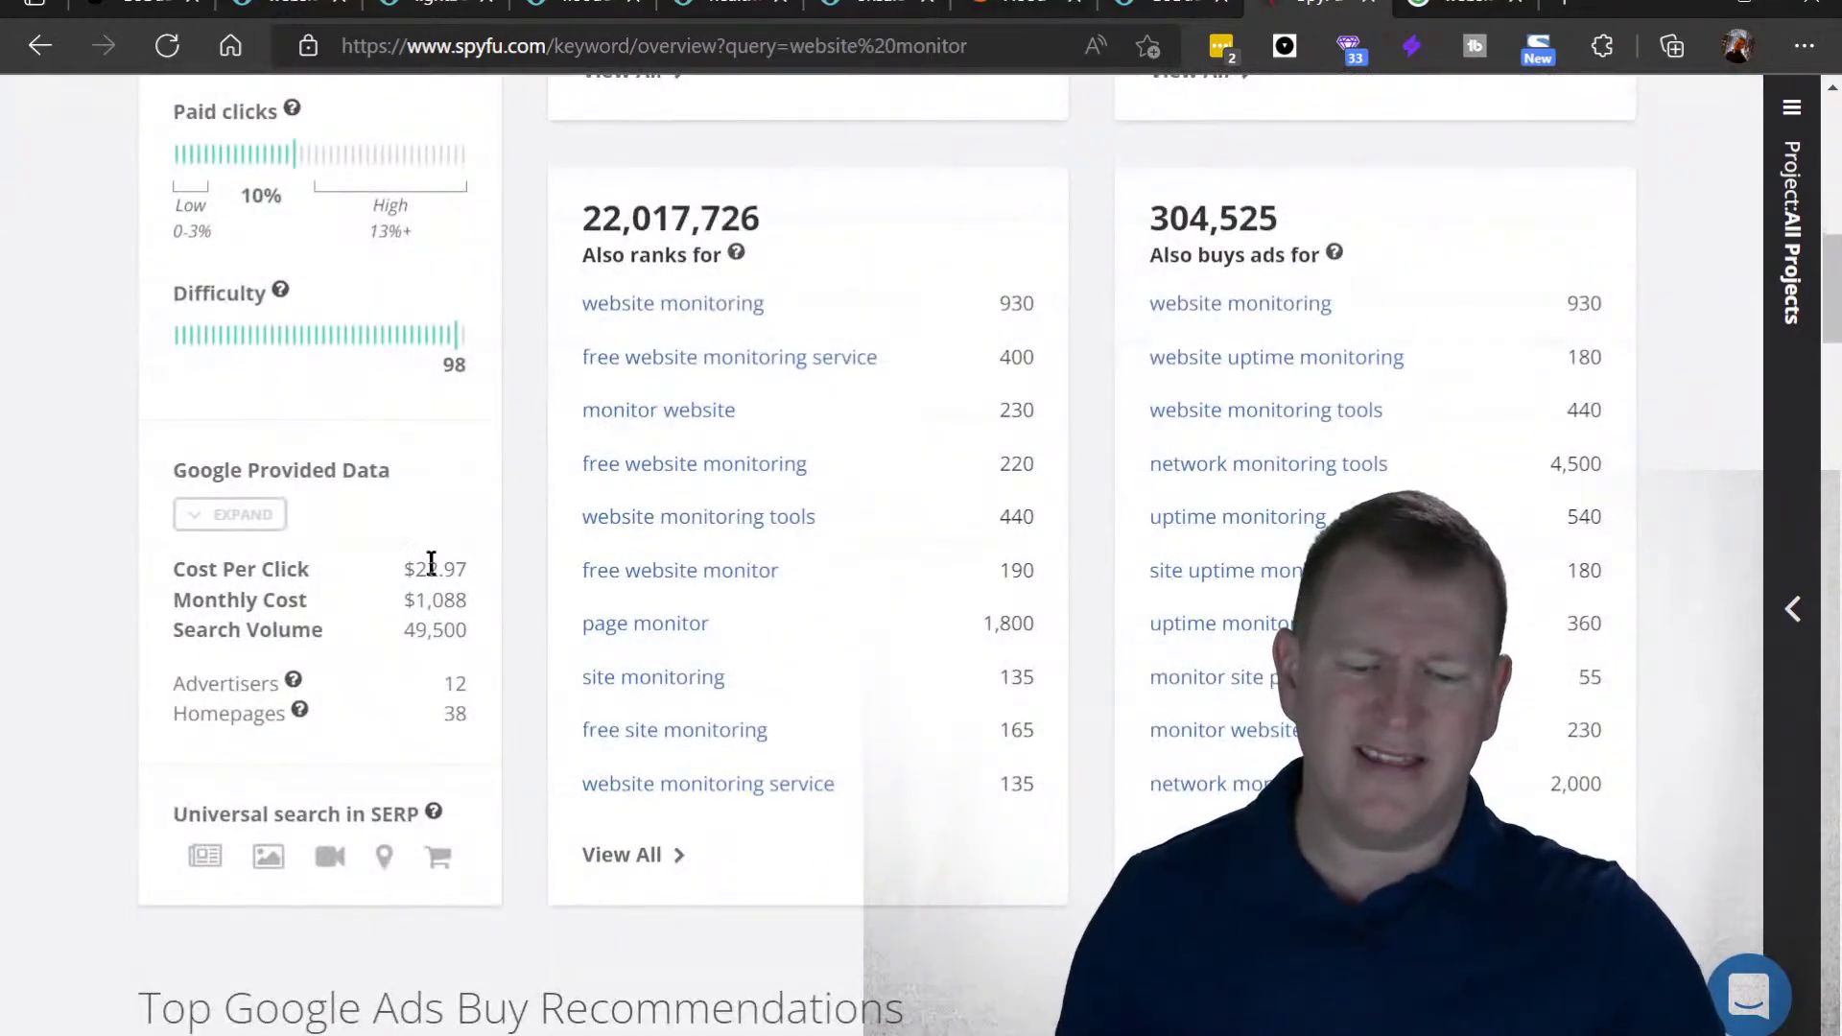
{"action": "left_click_drag", "start_coordinate": [457, 569], "coordinate": [272, 574]}
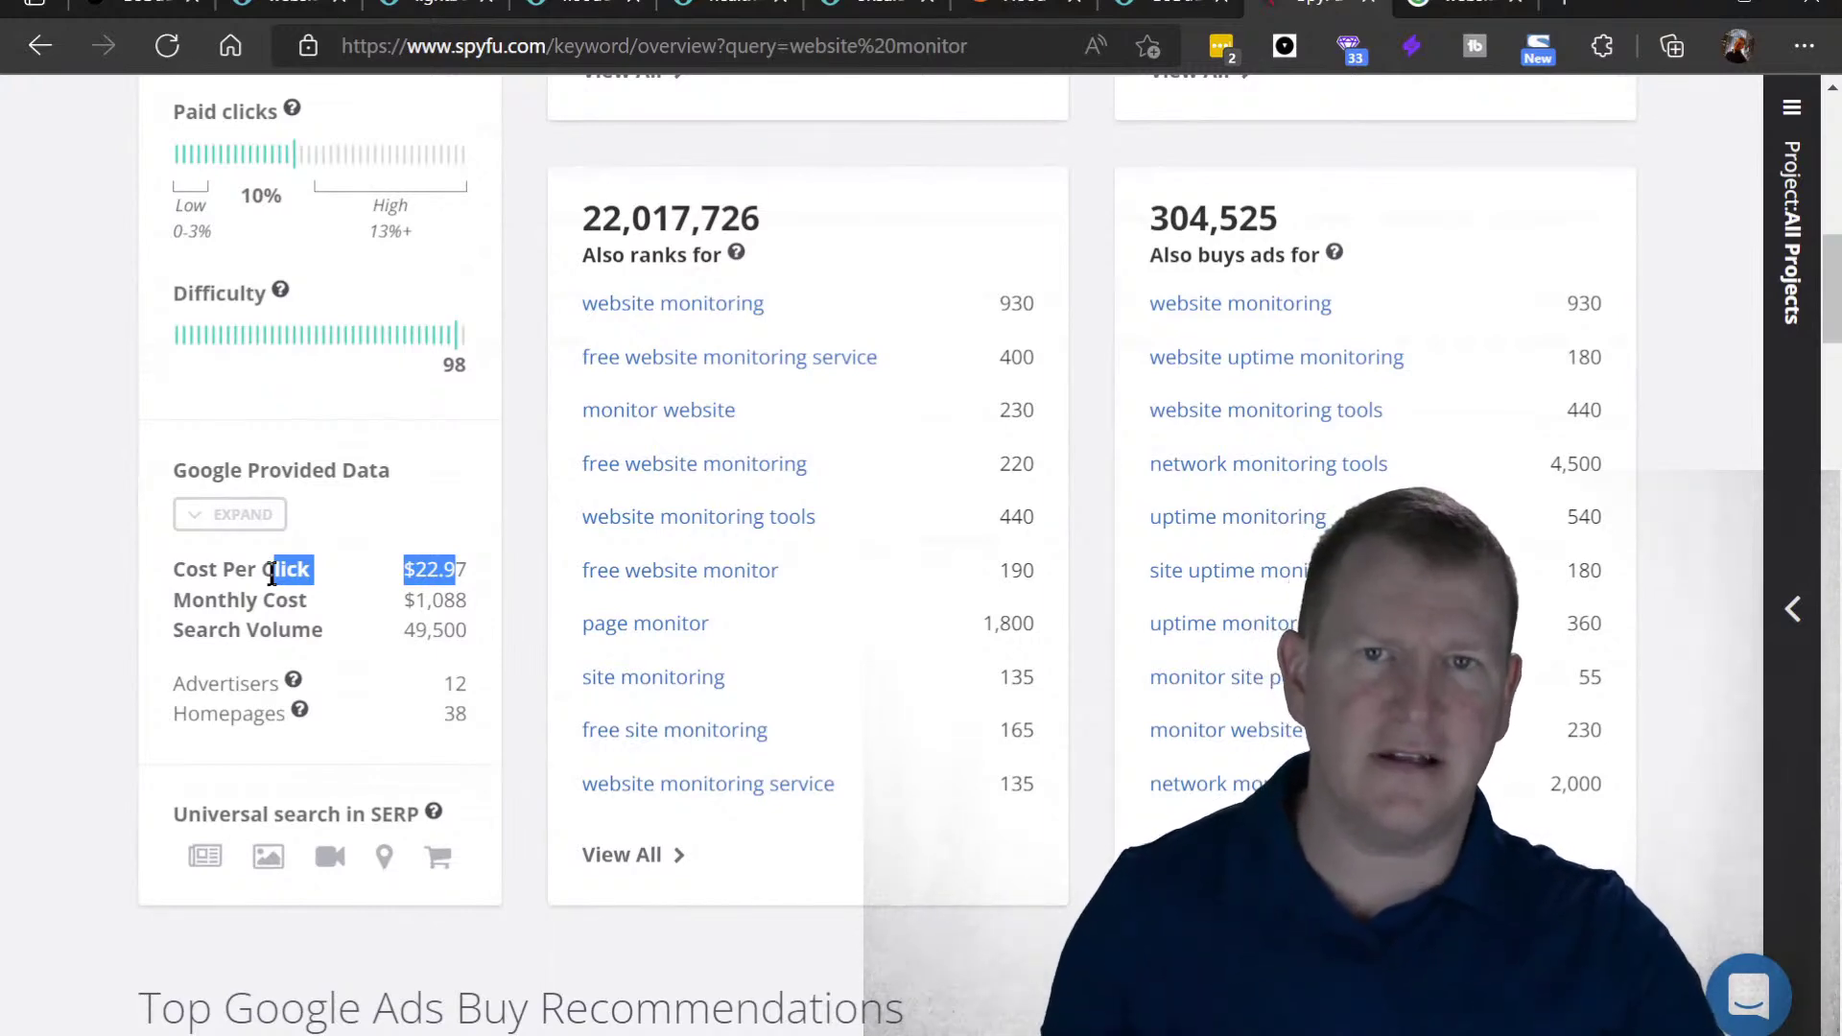
{"action": "left_click", "coordinate": [459, 692]}
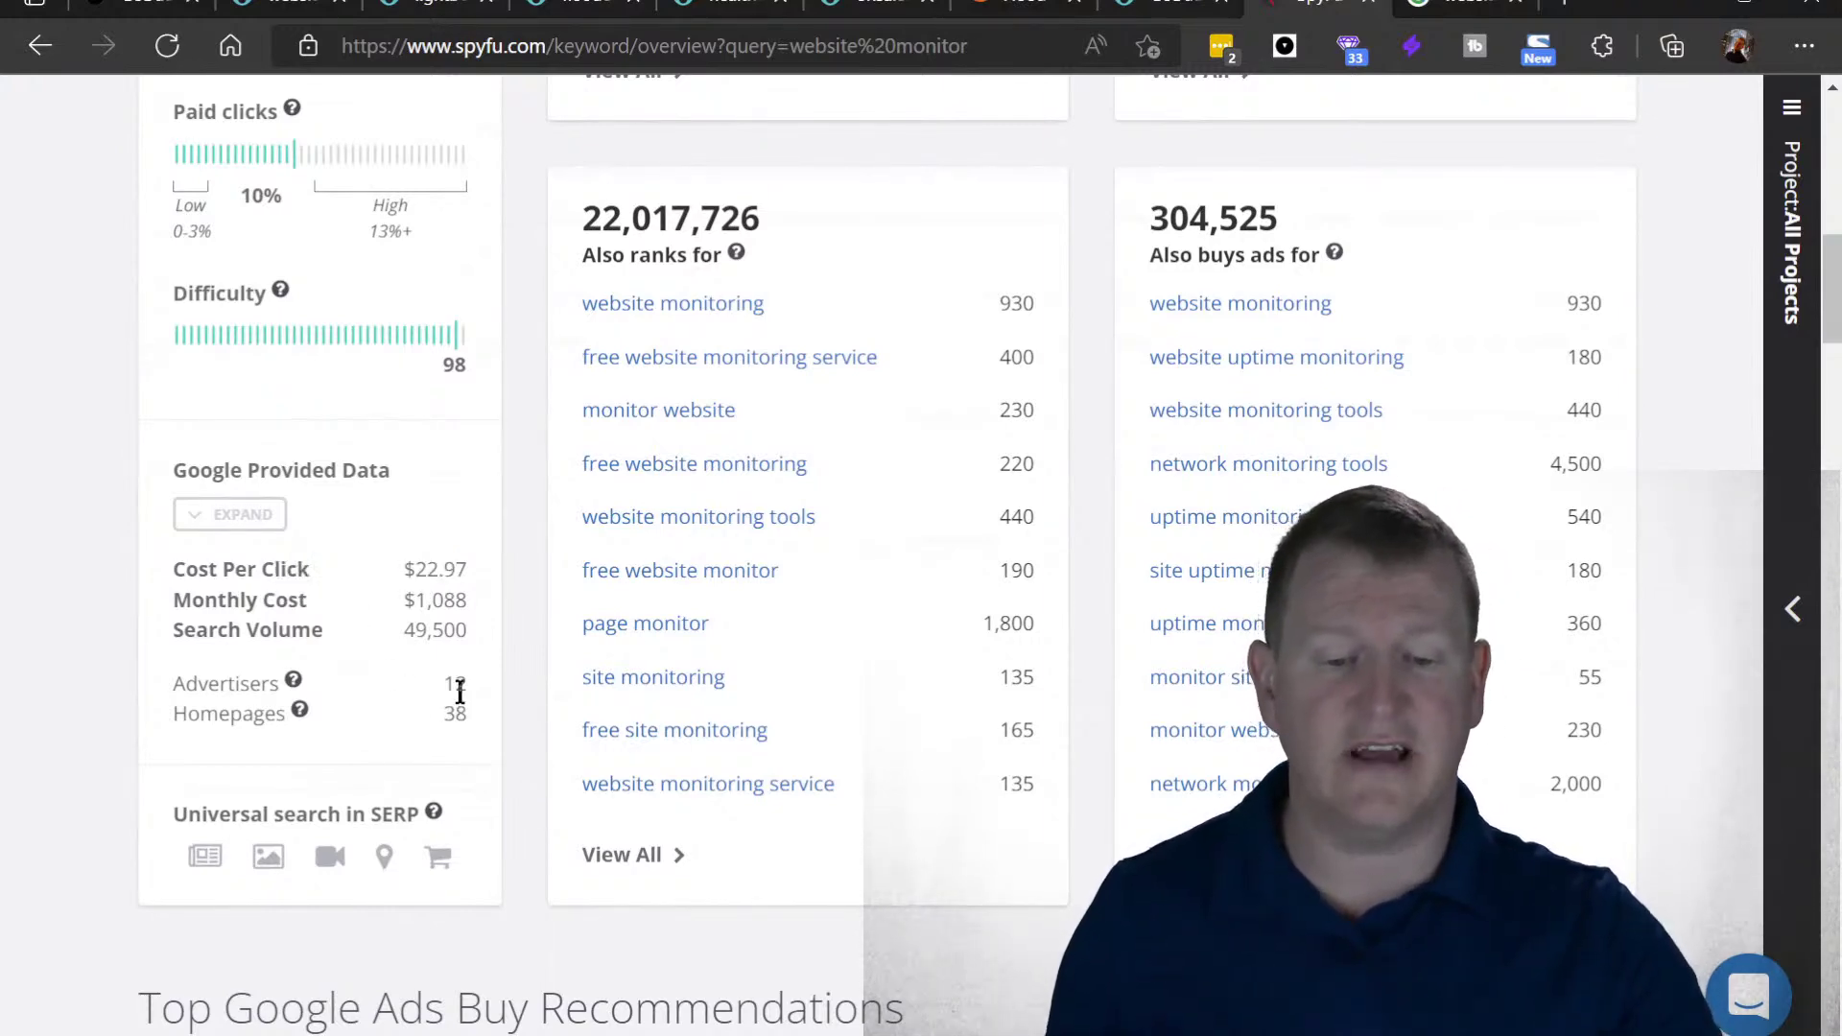
{"action": "scroll", "coordinate": [510, 647], "scroll_direction": "up", "scroll_amount": 5}
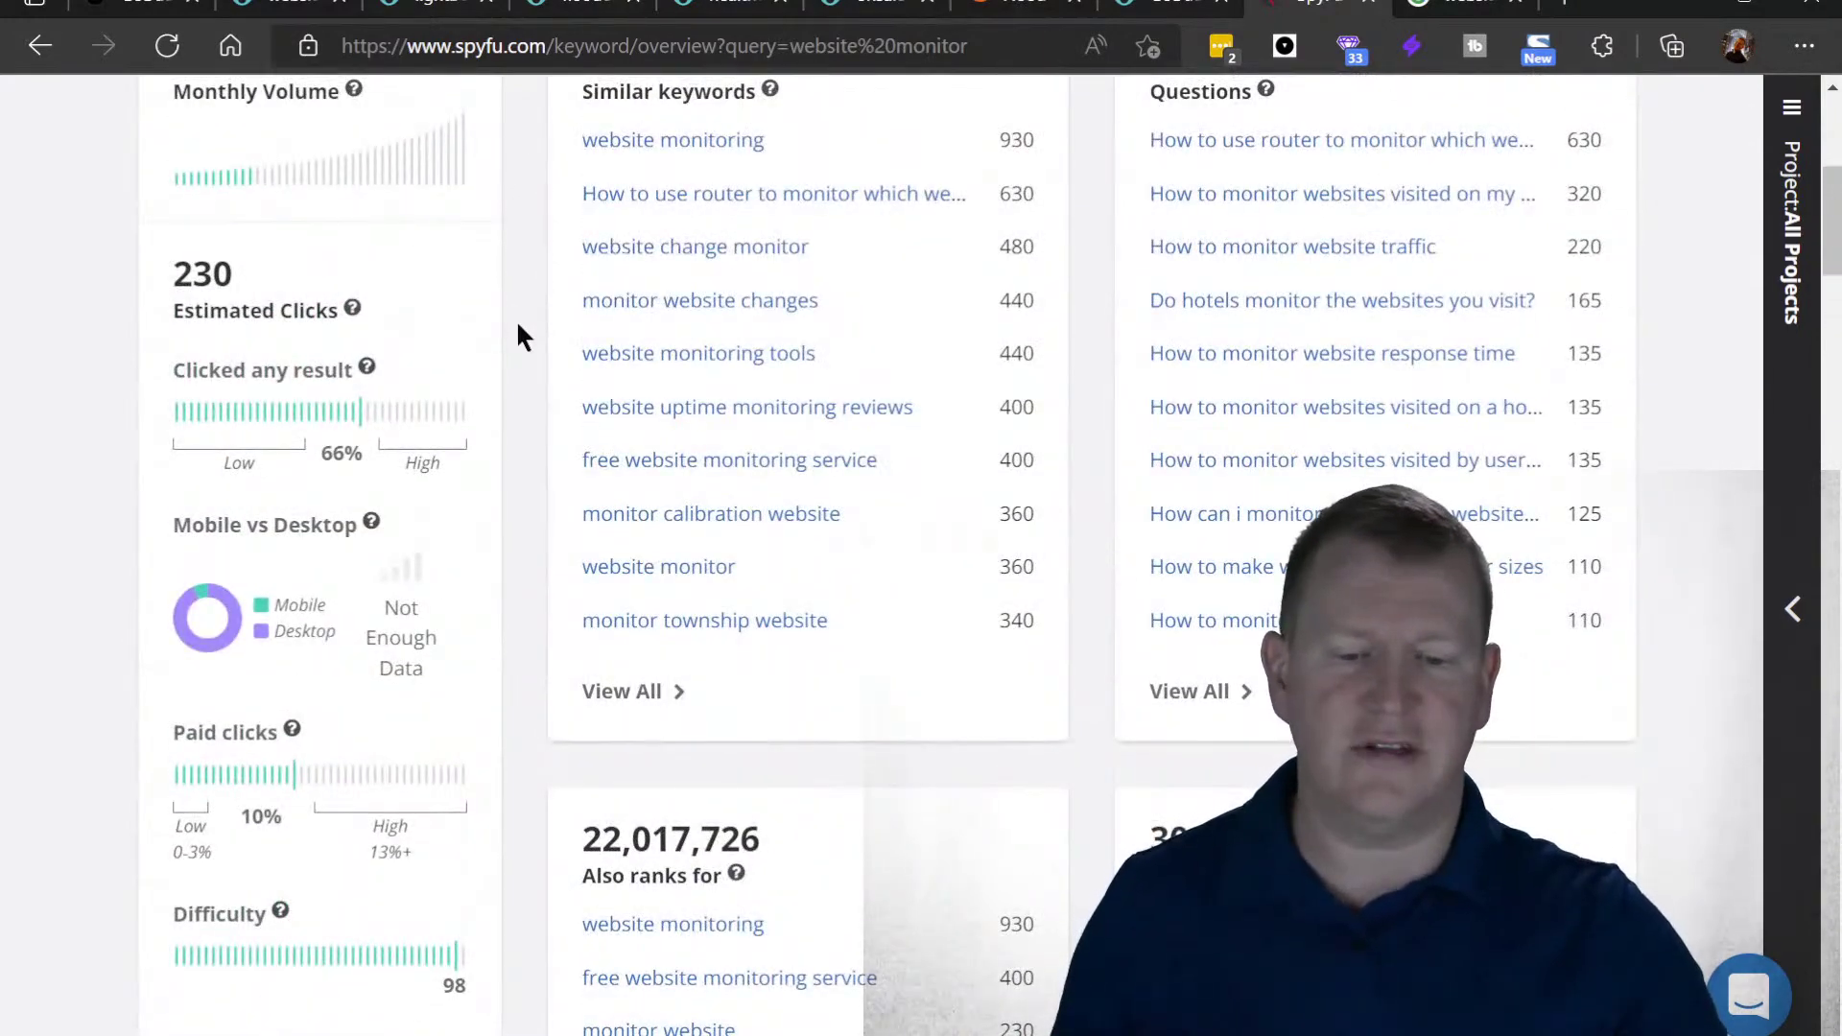
{"action": "scroll", "coordinate": [518, 336], "scroll_direction": "up", "scroll_amount": 3}
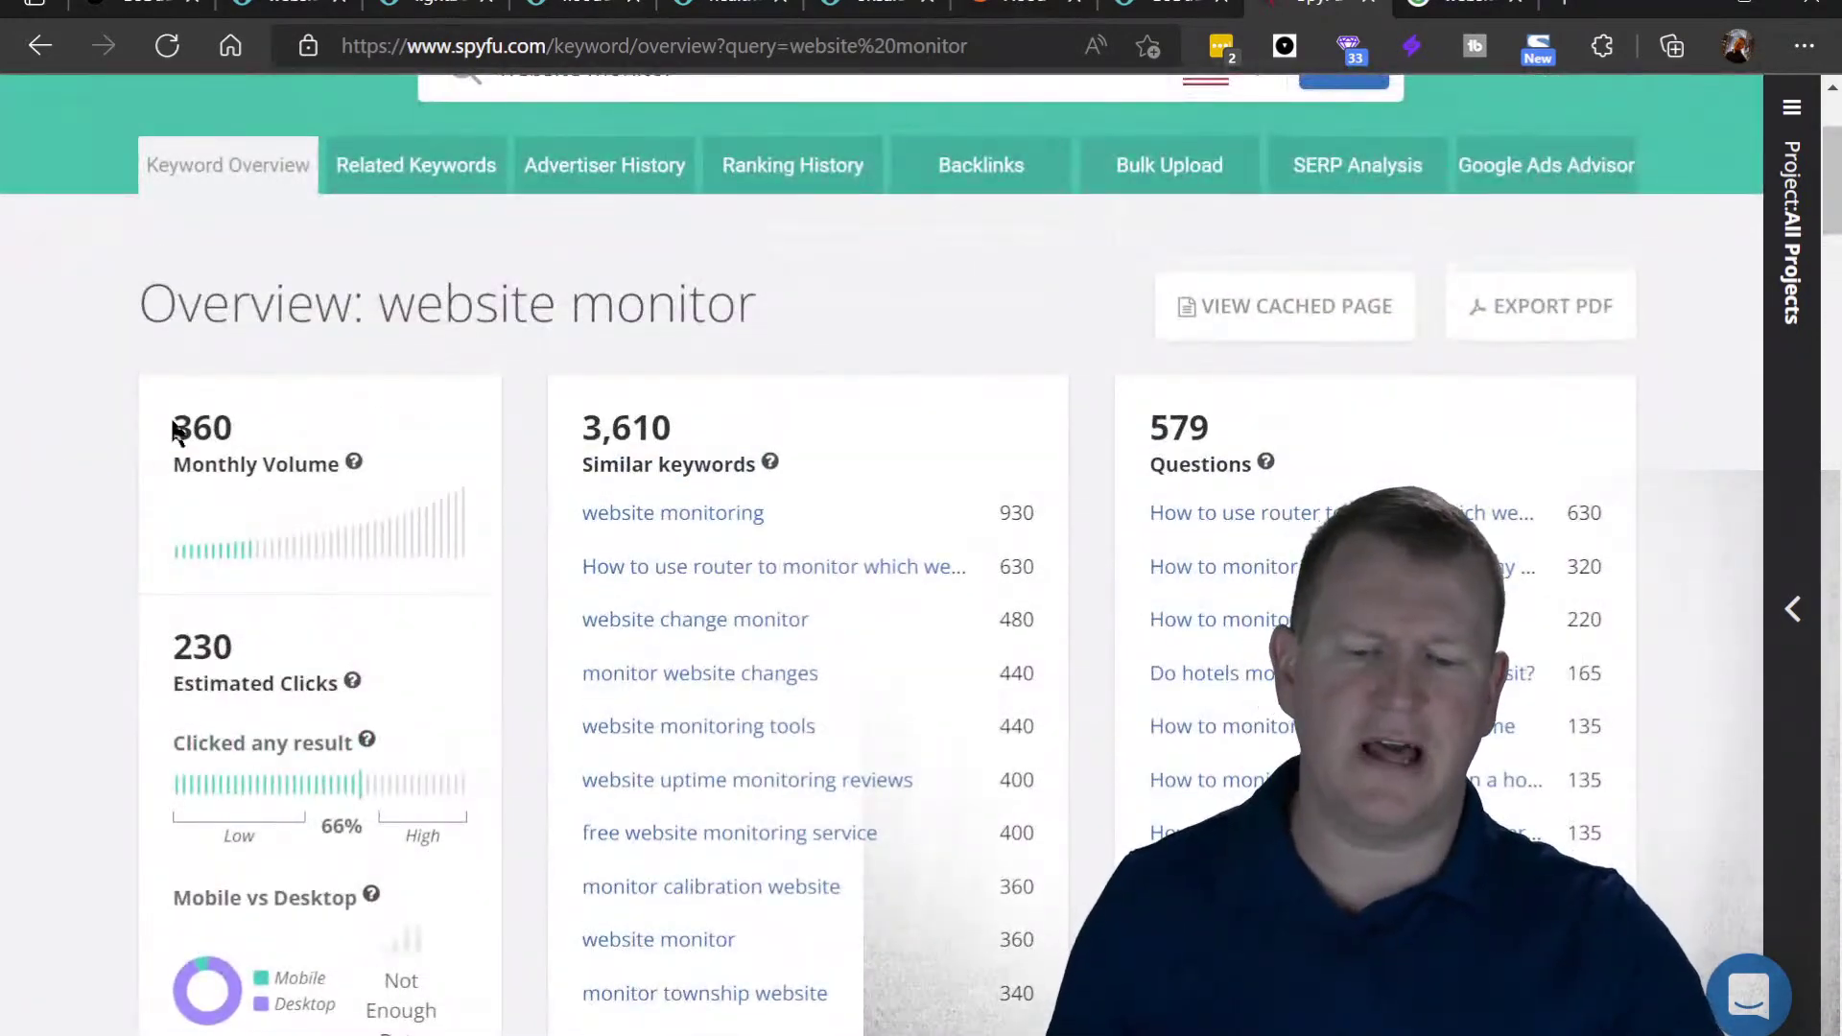
{"action": "left_click_drag", "start_coordinate": [258, 453], "coordinate": [270, 469]}
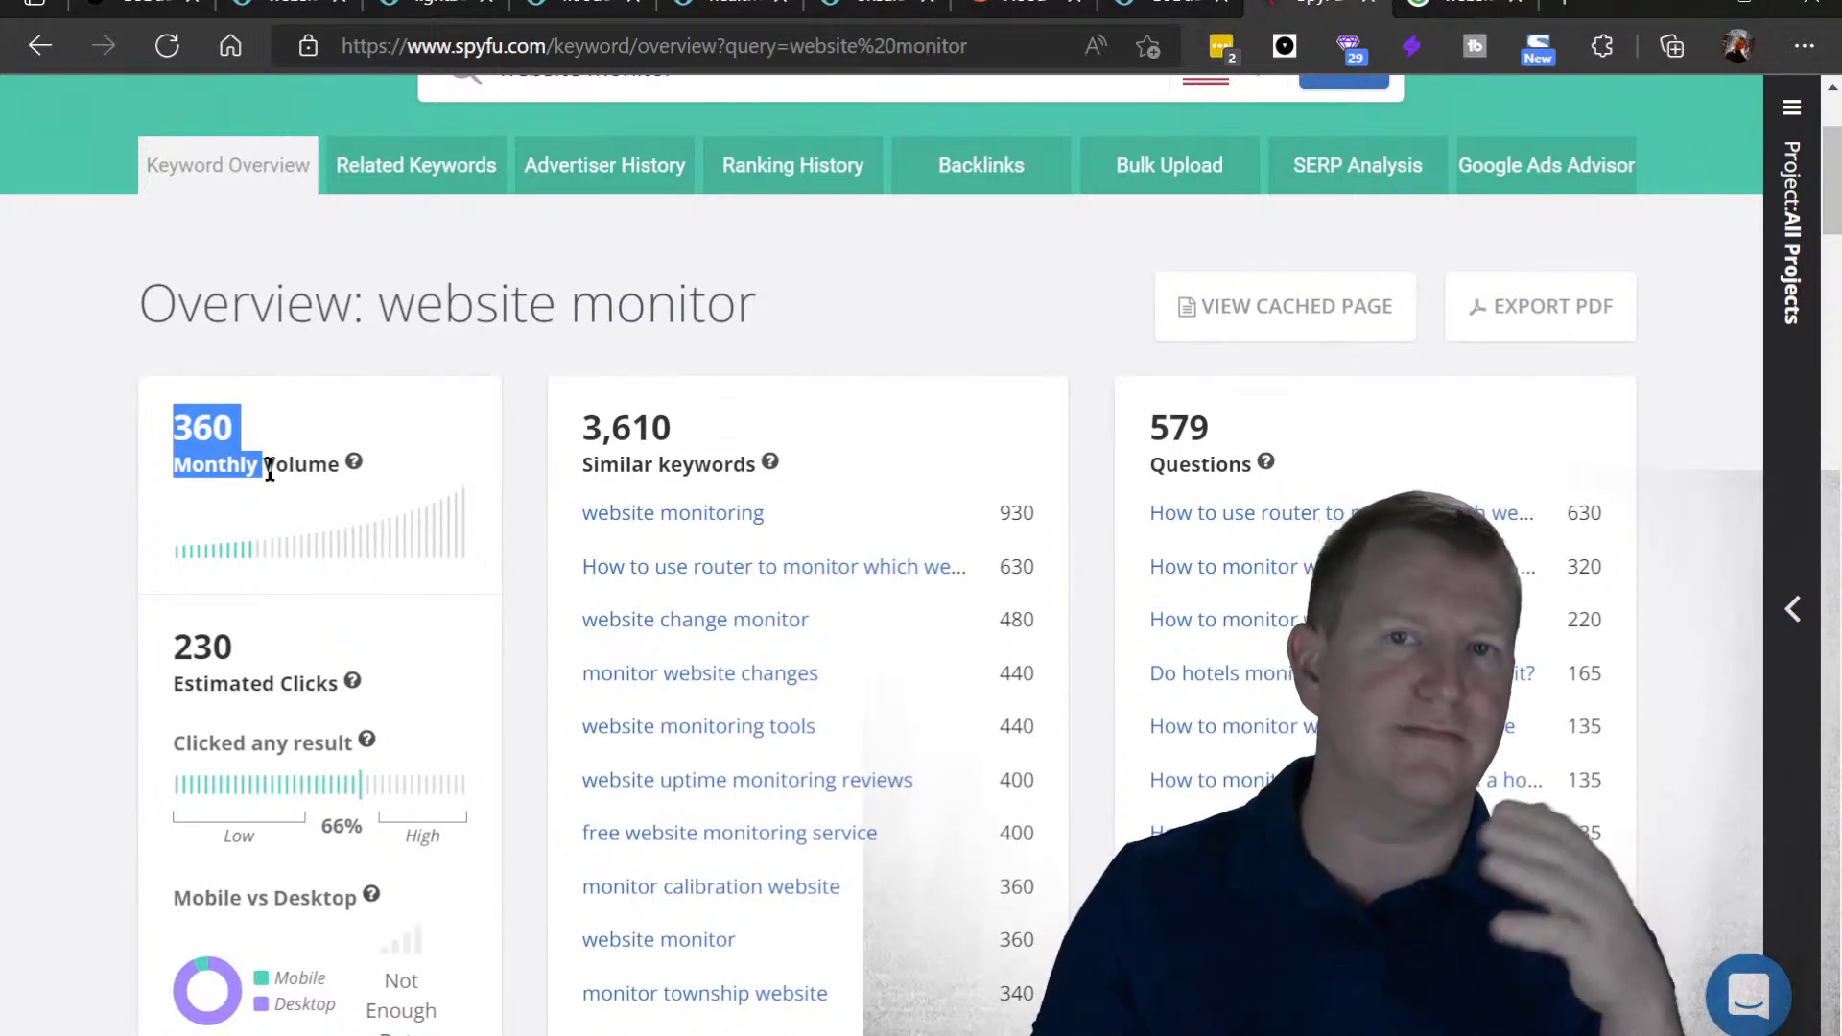
{"action": "left_click", "coordinate": [269, 468]}
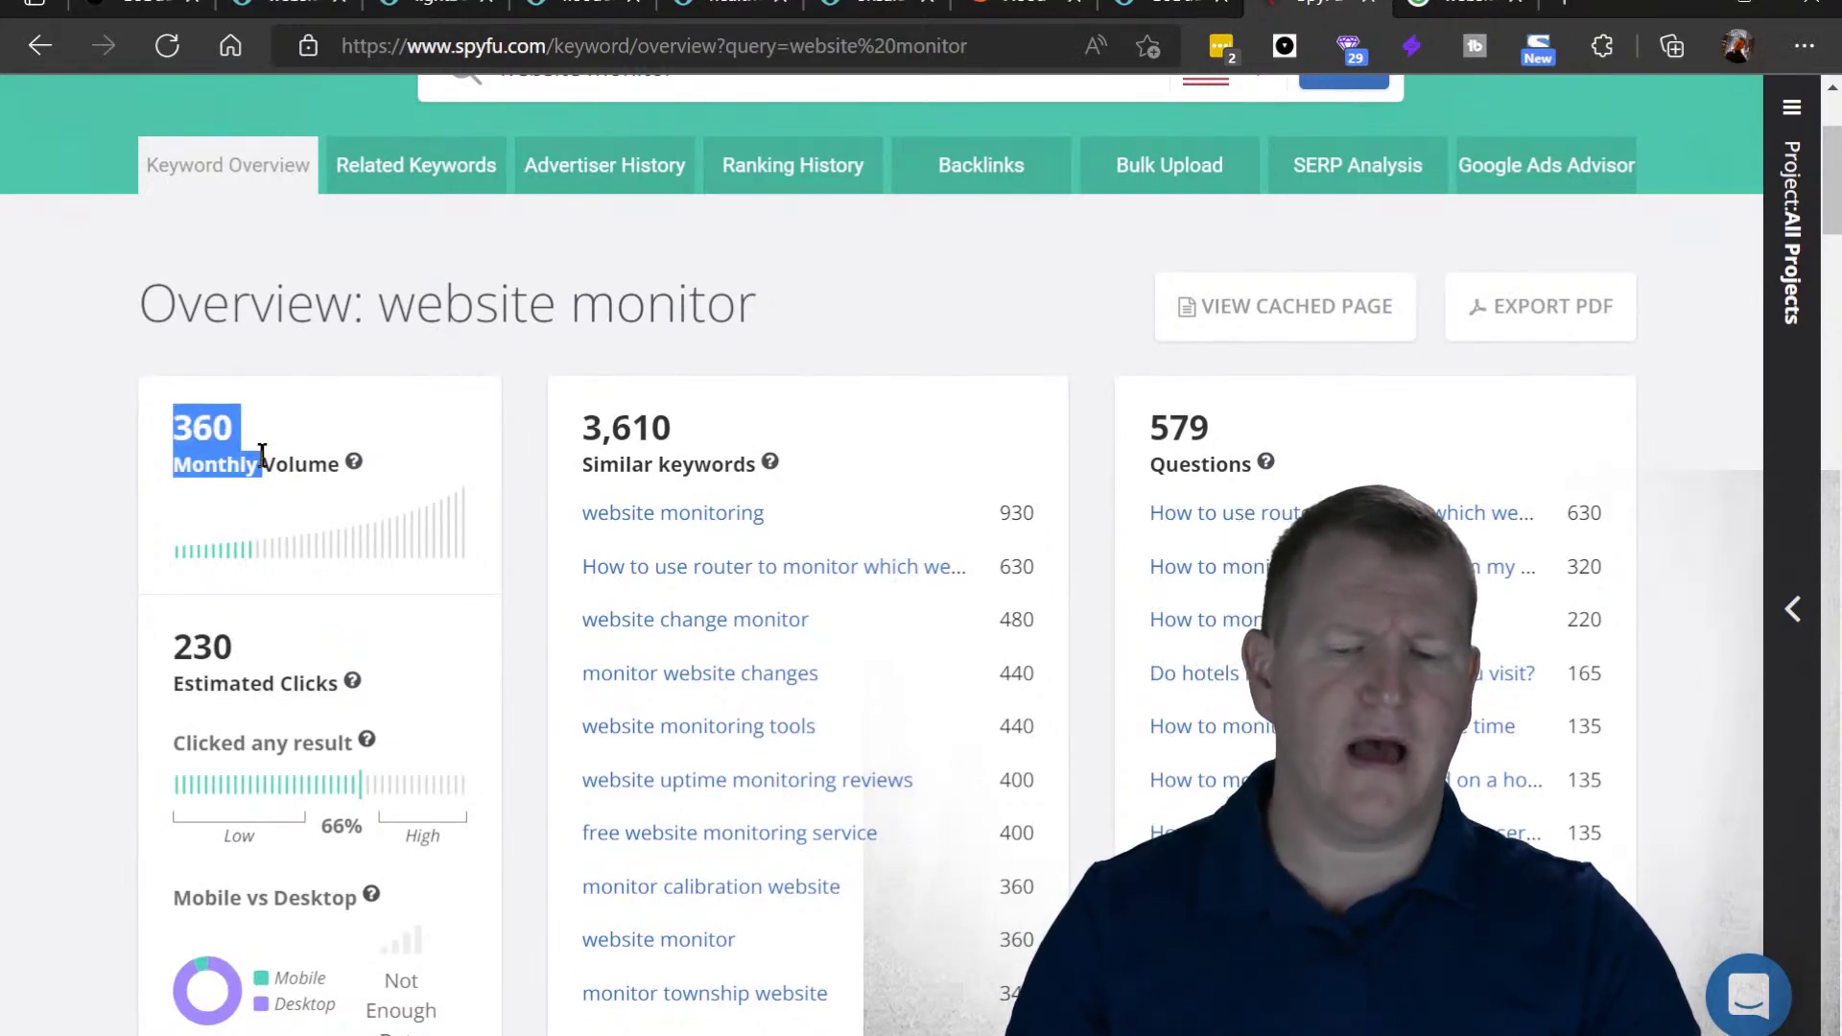
{"action": "left_click", "coordinate": [508, 476]}
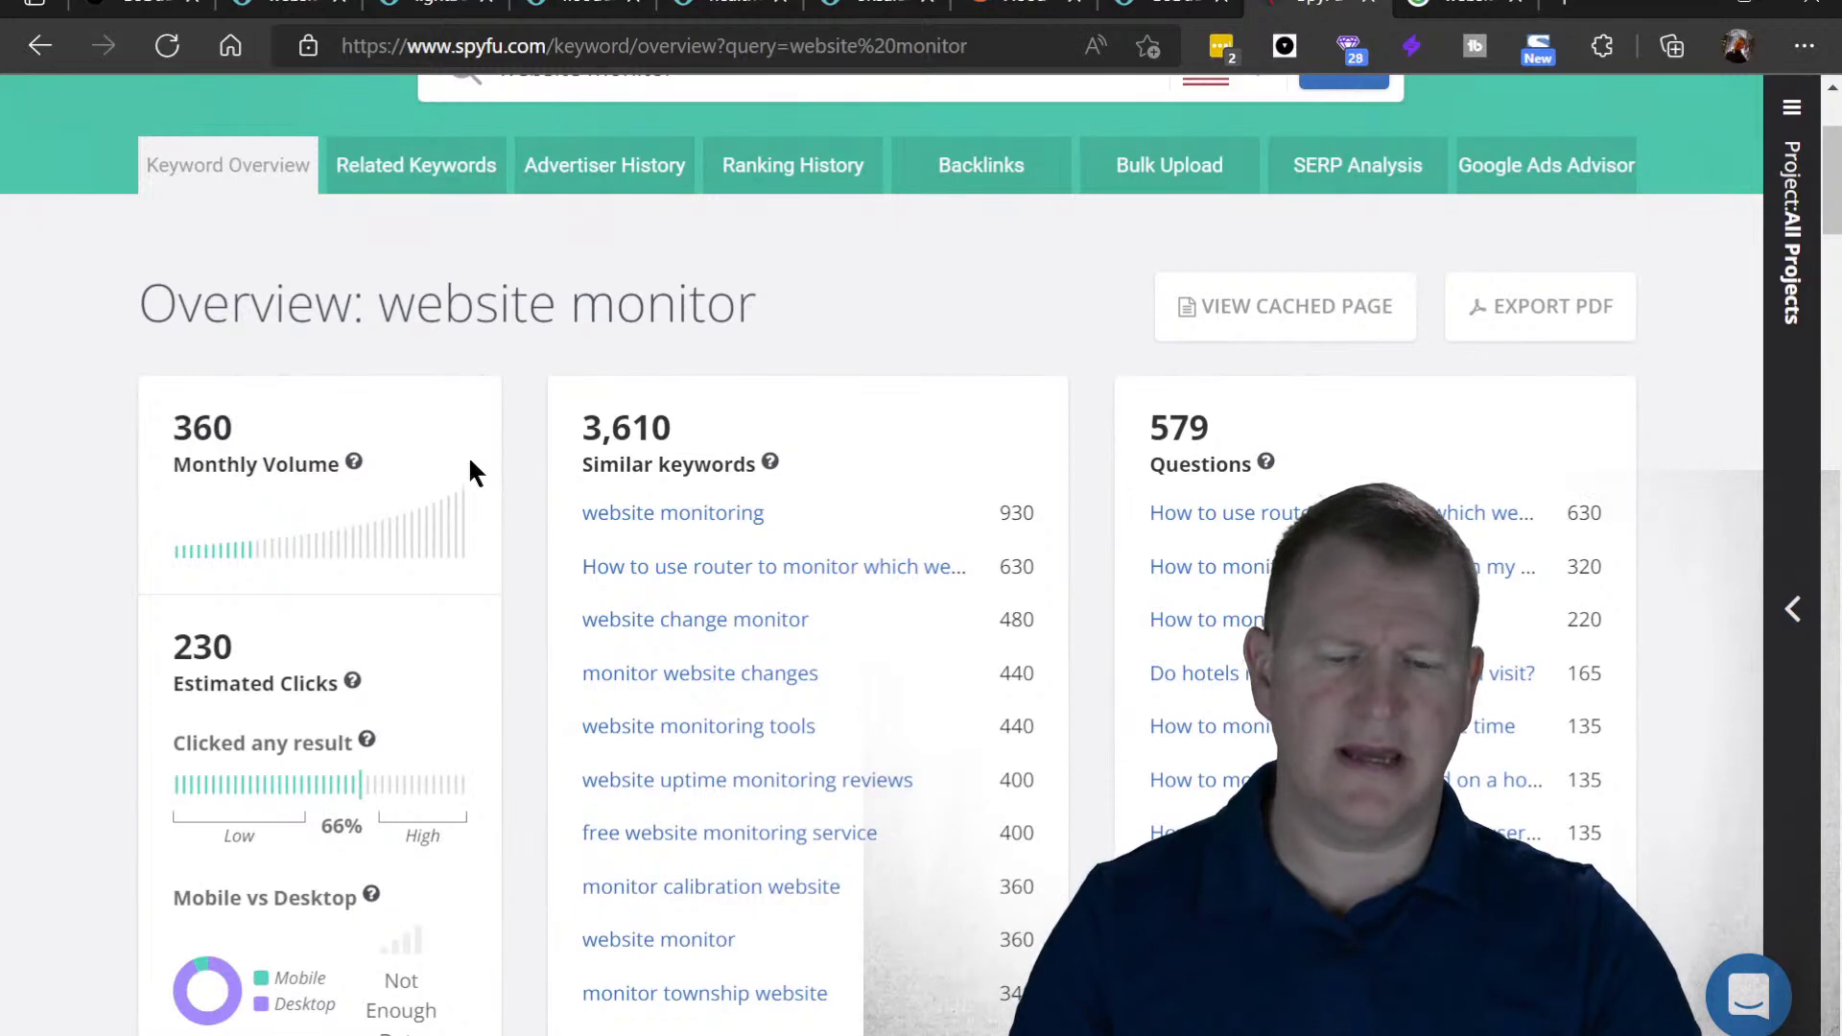
{"action": "left_click_drag", "start_coordinate": [170, 427], "coordinate": [259, 459]}
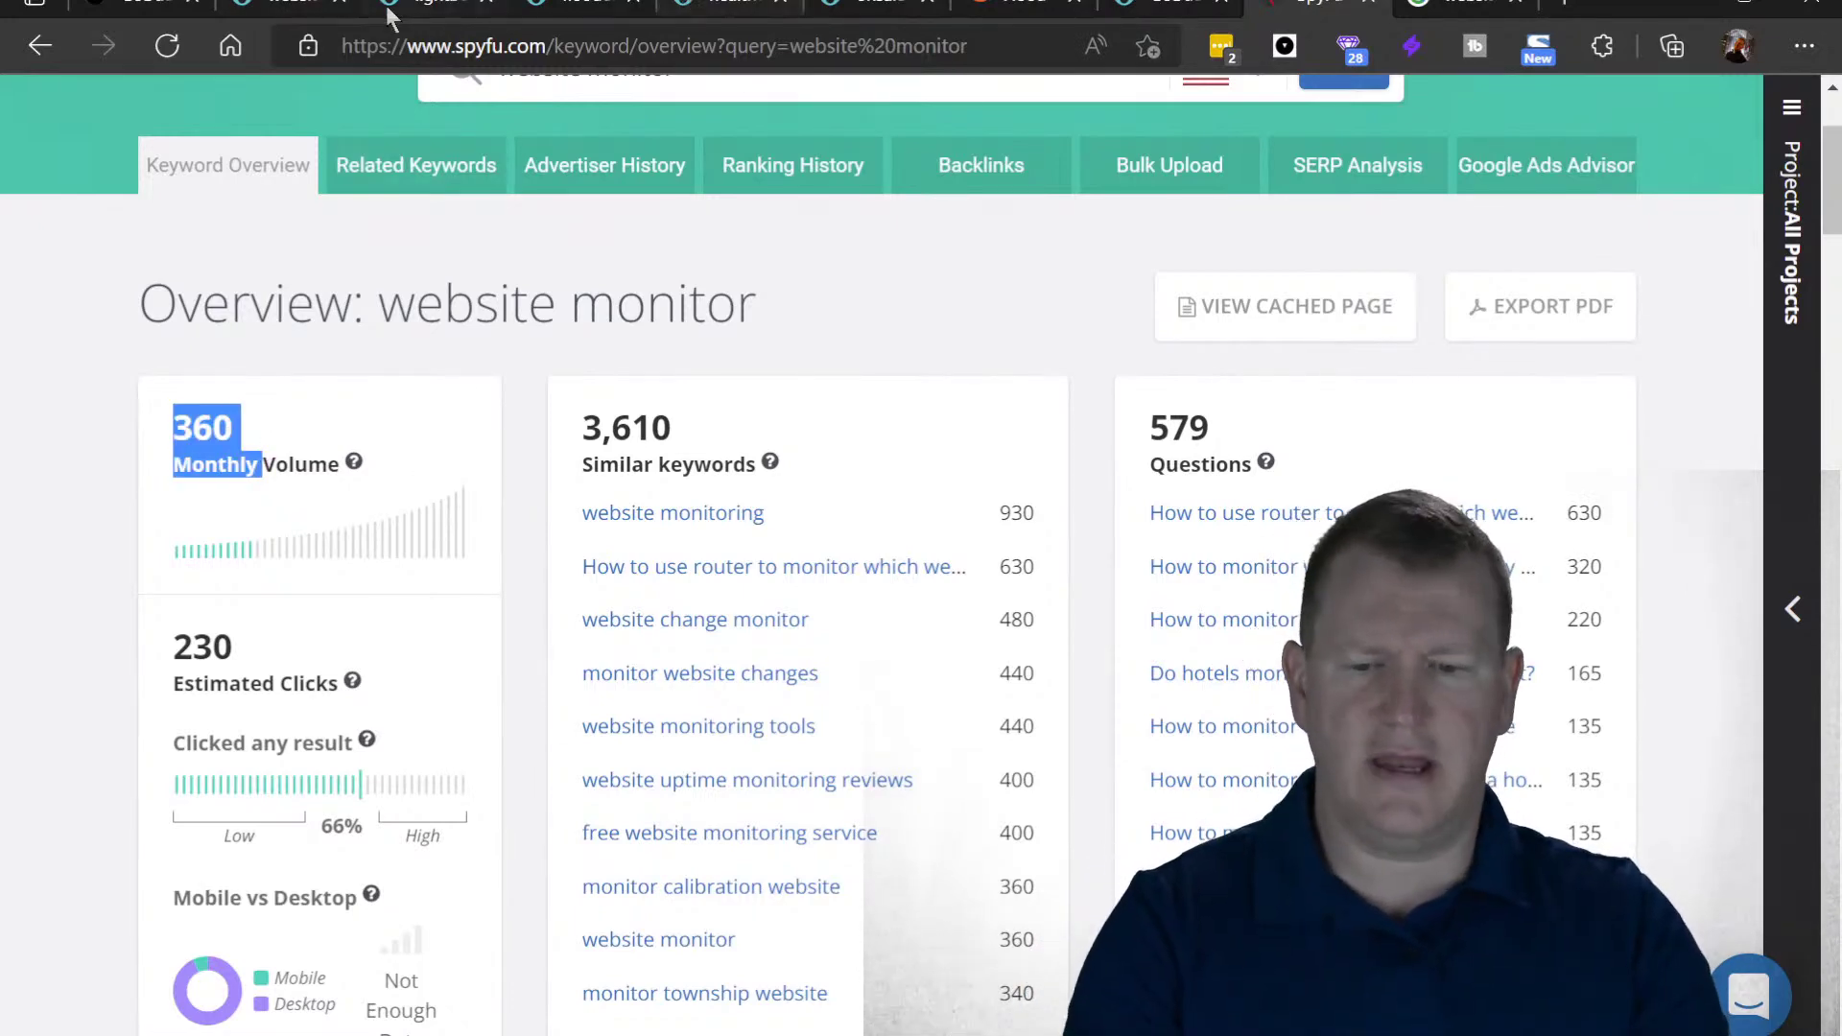
- Switch to the websitemonitor.com auction on GoDaddy, place a proxy bid of 688 USD and add the domain to the watchlist
{"action": "left_click", "coordinate": [288, 10]}
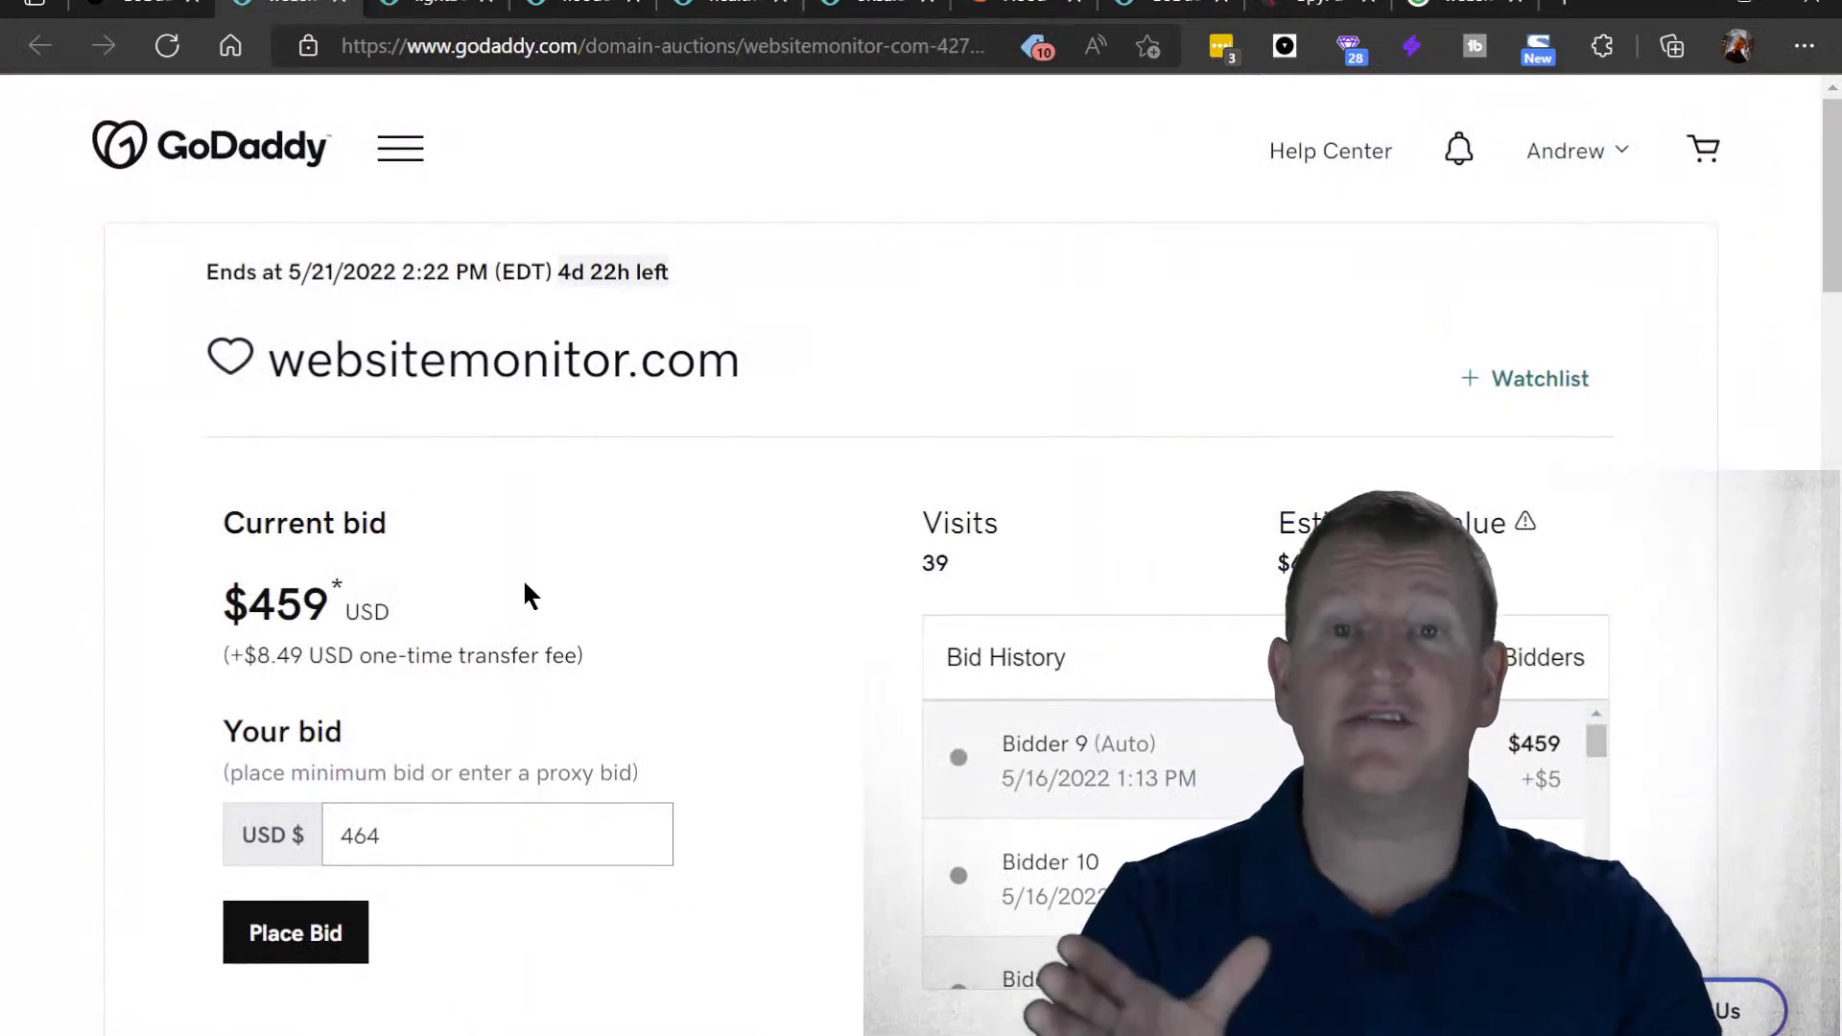
{"action": "double_click", "coordinate": [445, 818]}
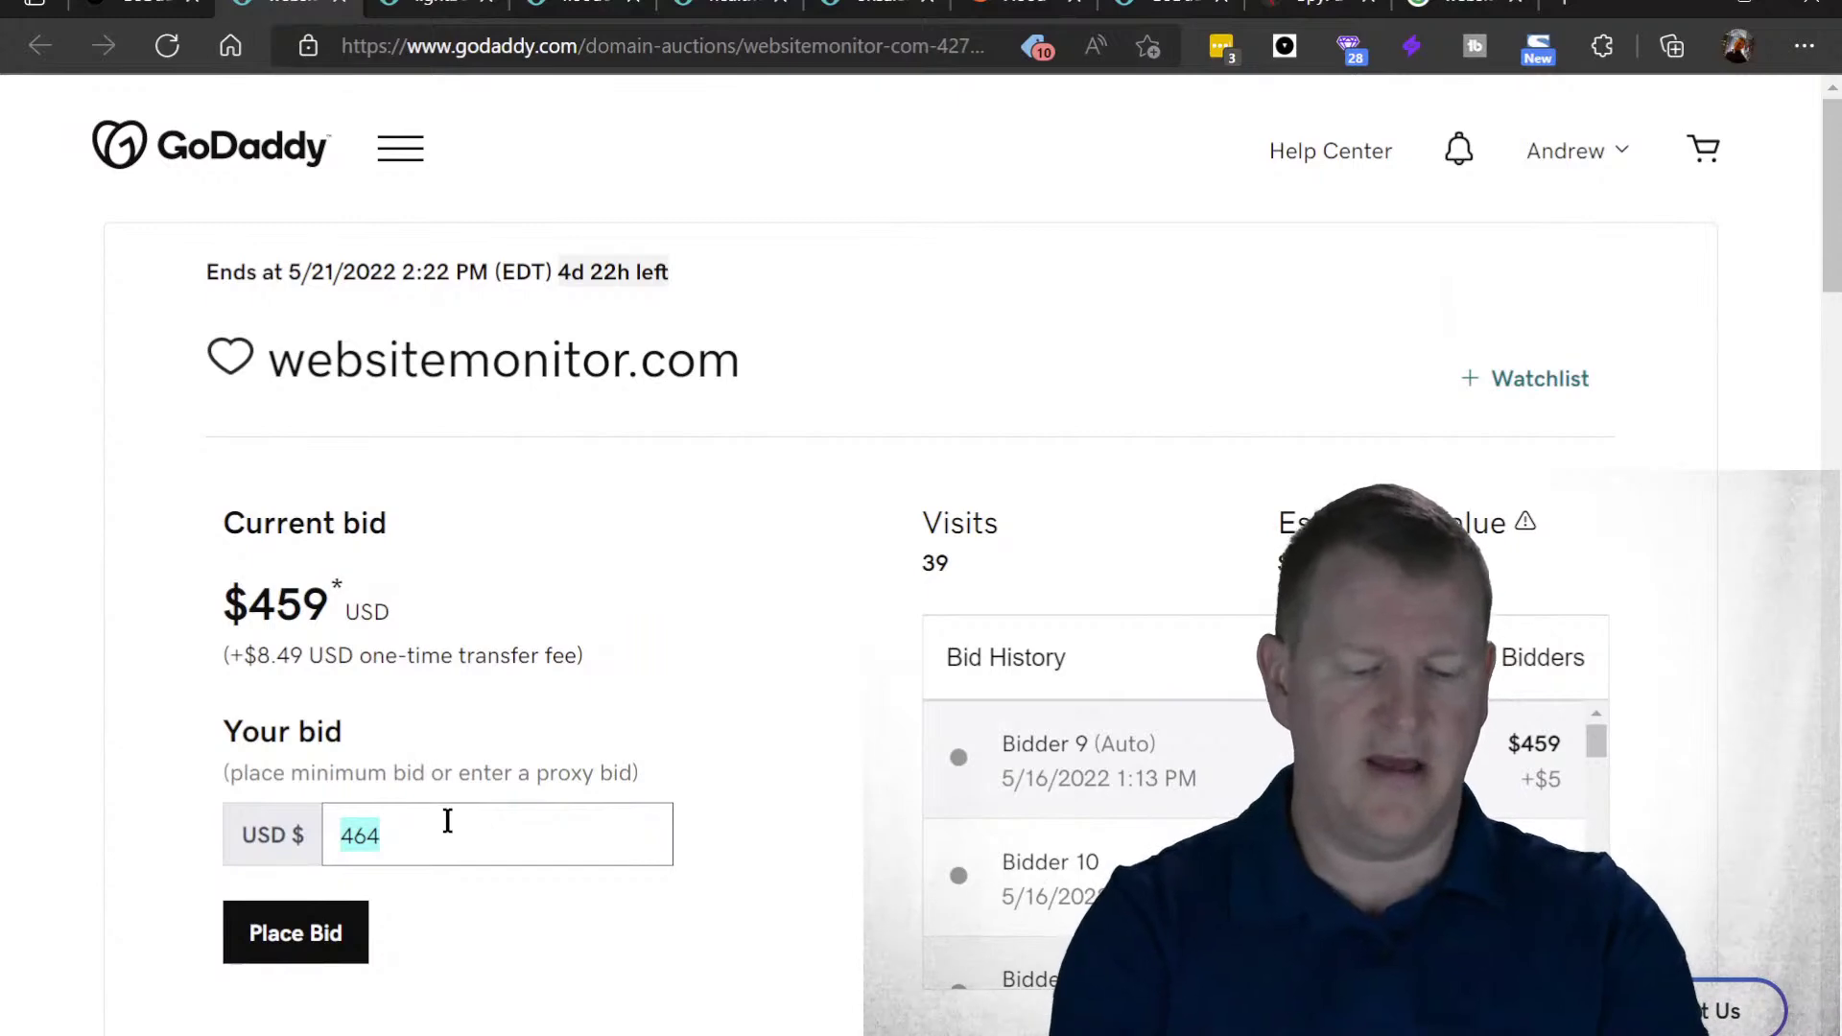
{"action": "type", "text": "688"}
{"action": "left_click", "coordinate": [306, 931]}
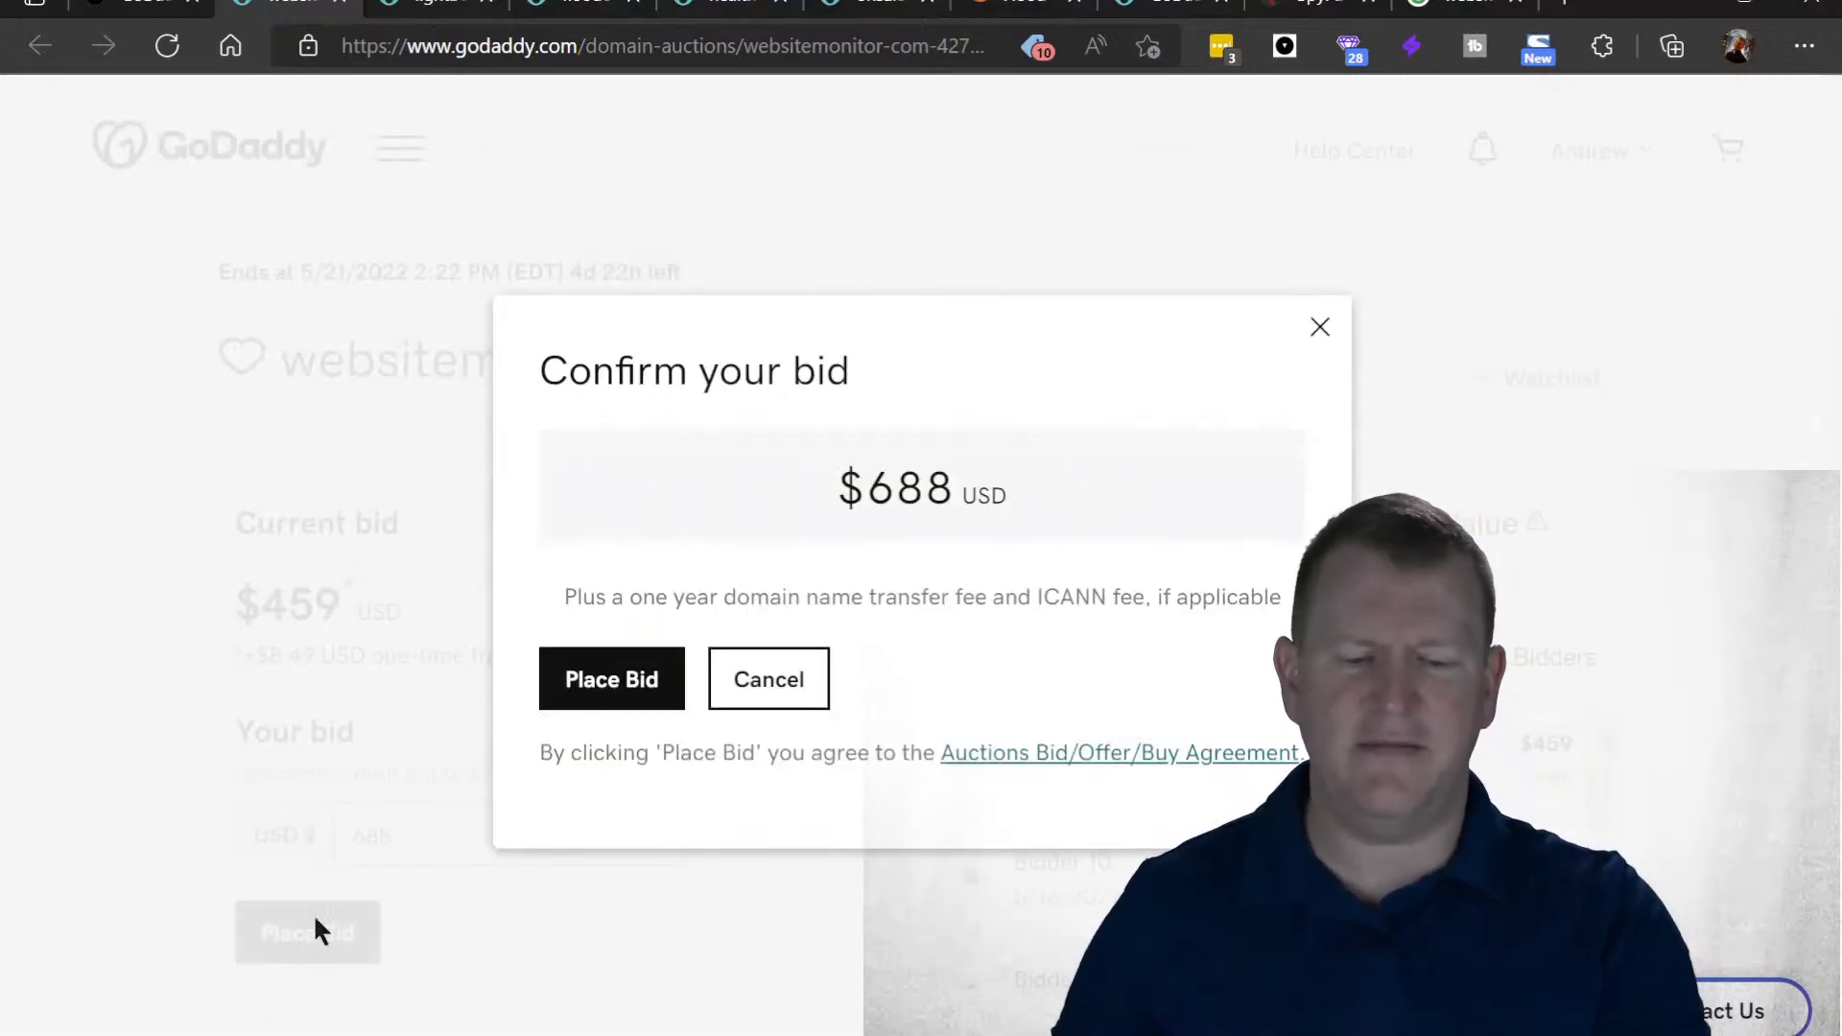
{"action": "left_click", "coordinate": [642, 678]}
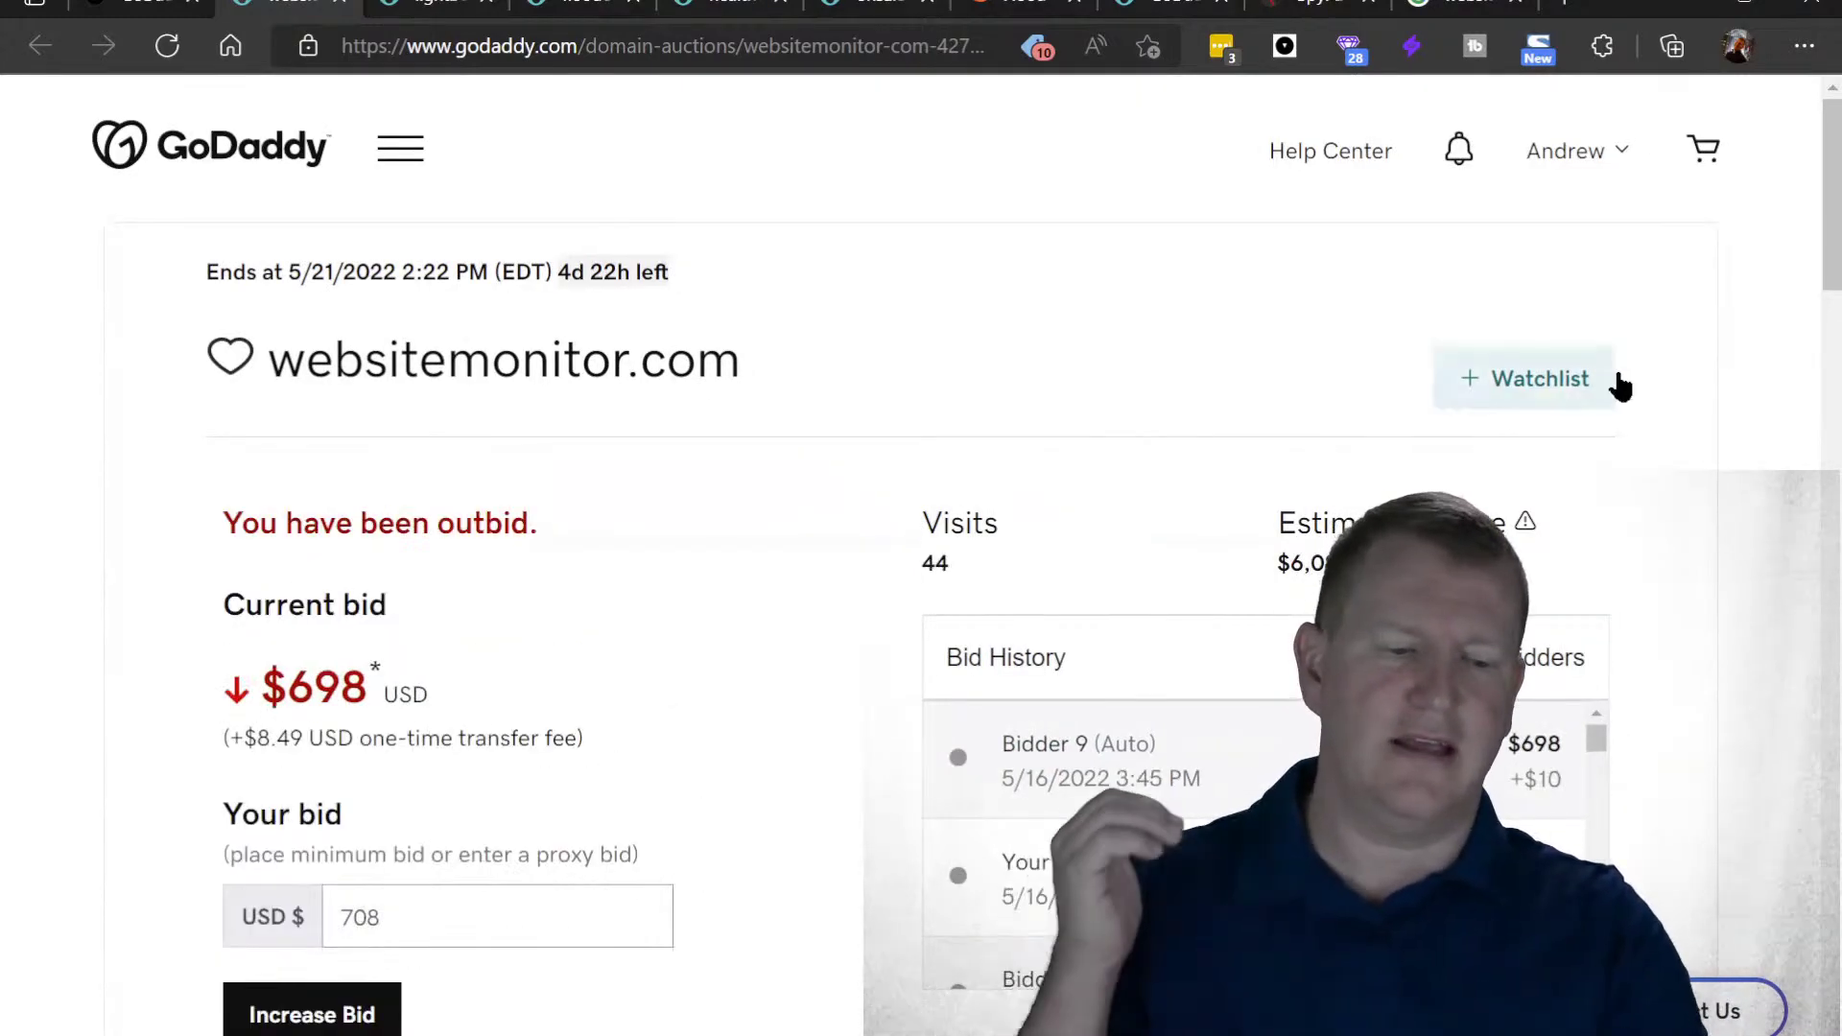
{"action": "left_click", "coordinate": [1547, 380]}
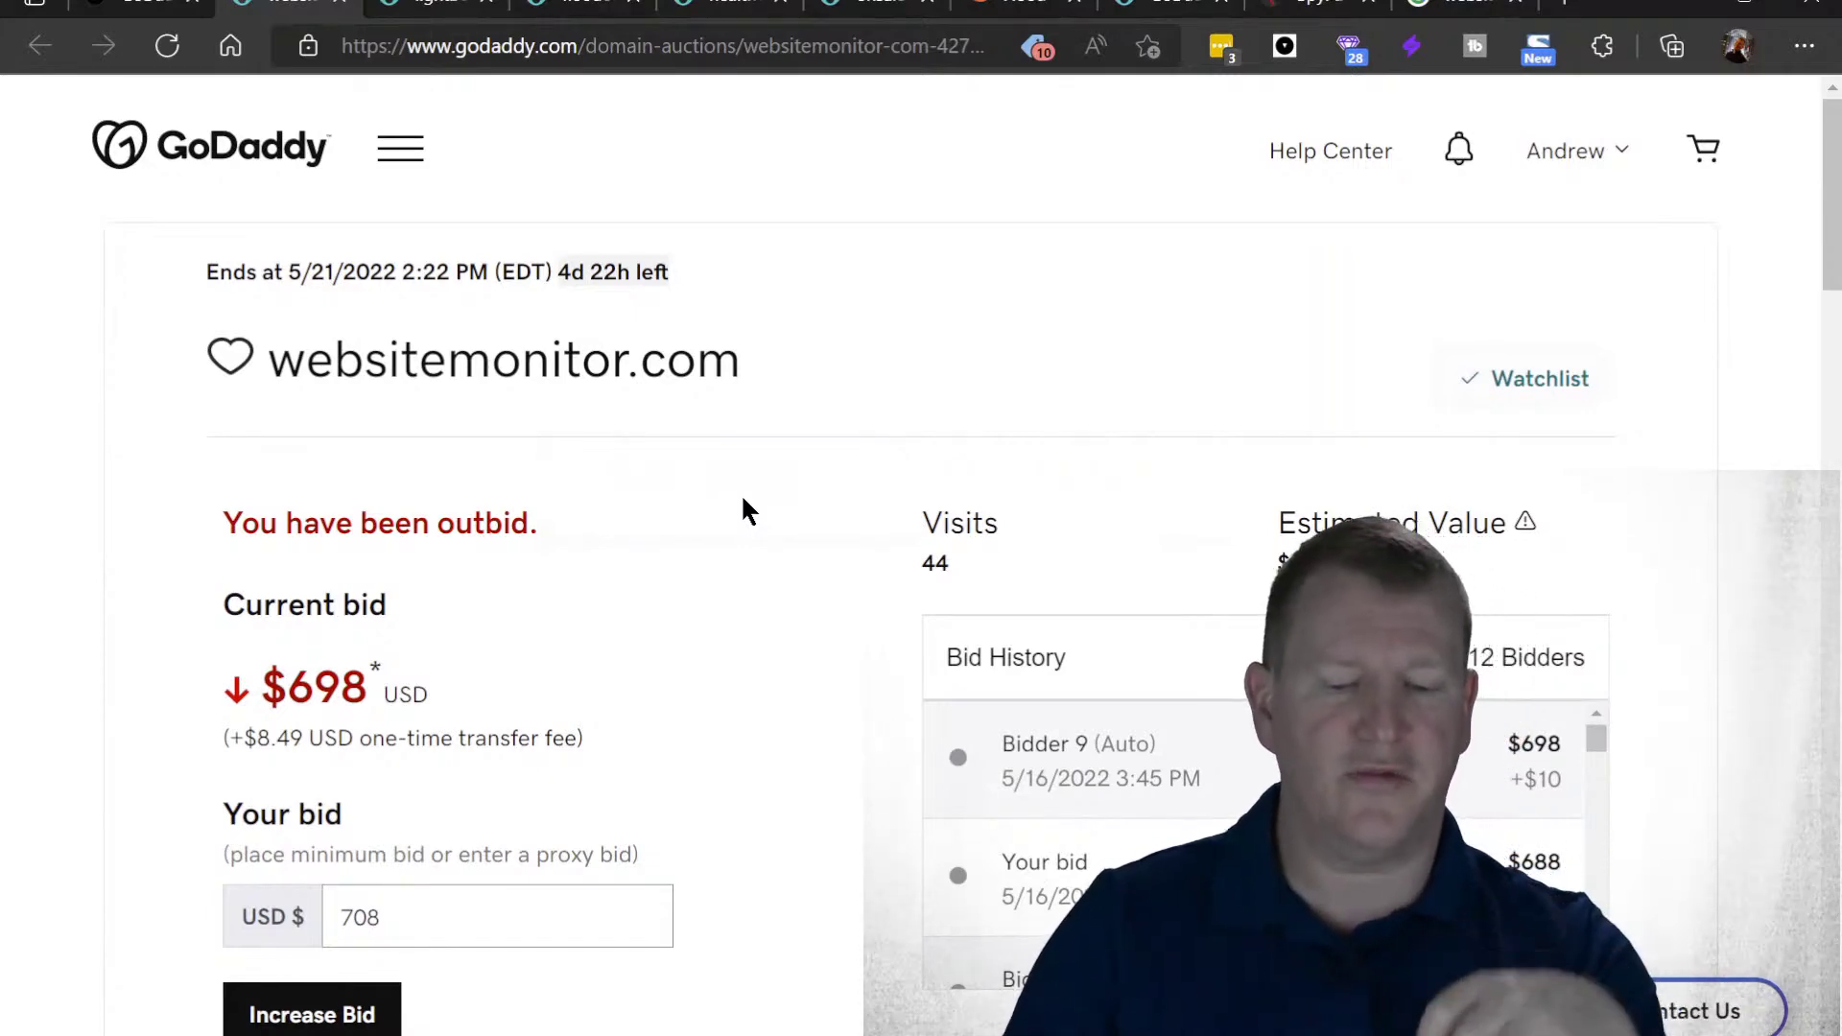
- Return to the expired domains list, enlarge the page and open the GoDaddy auction for StopHairLoss.com
{"action": "left_click", "coordinate": [148, 10]}
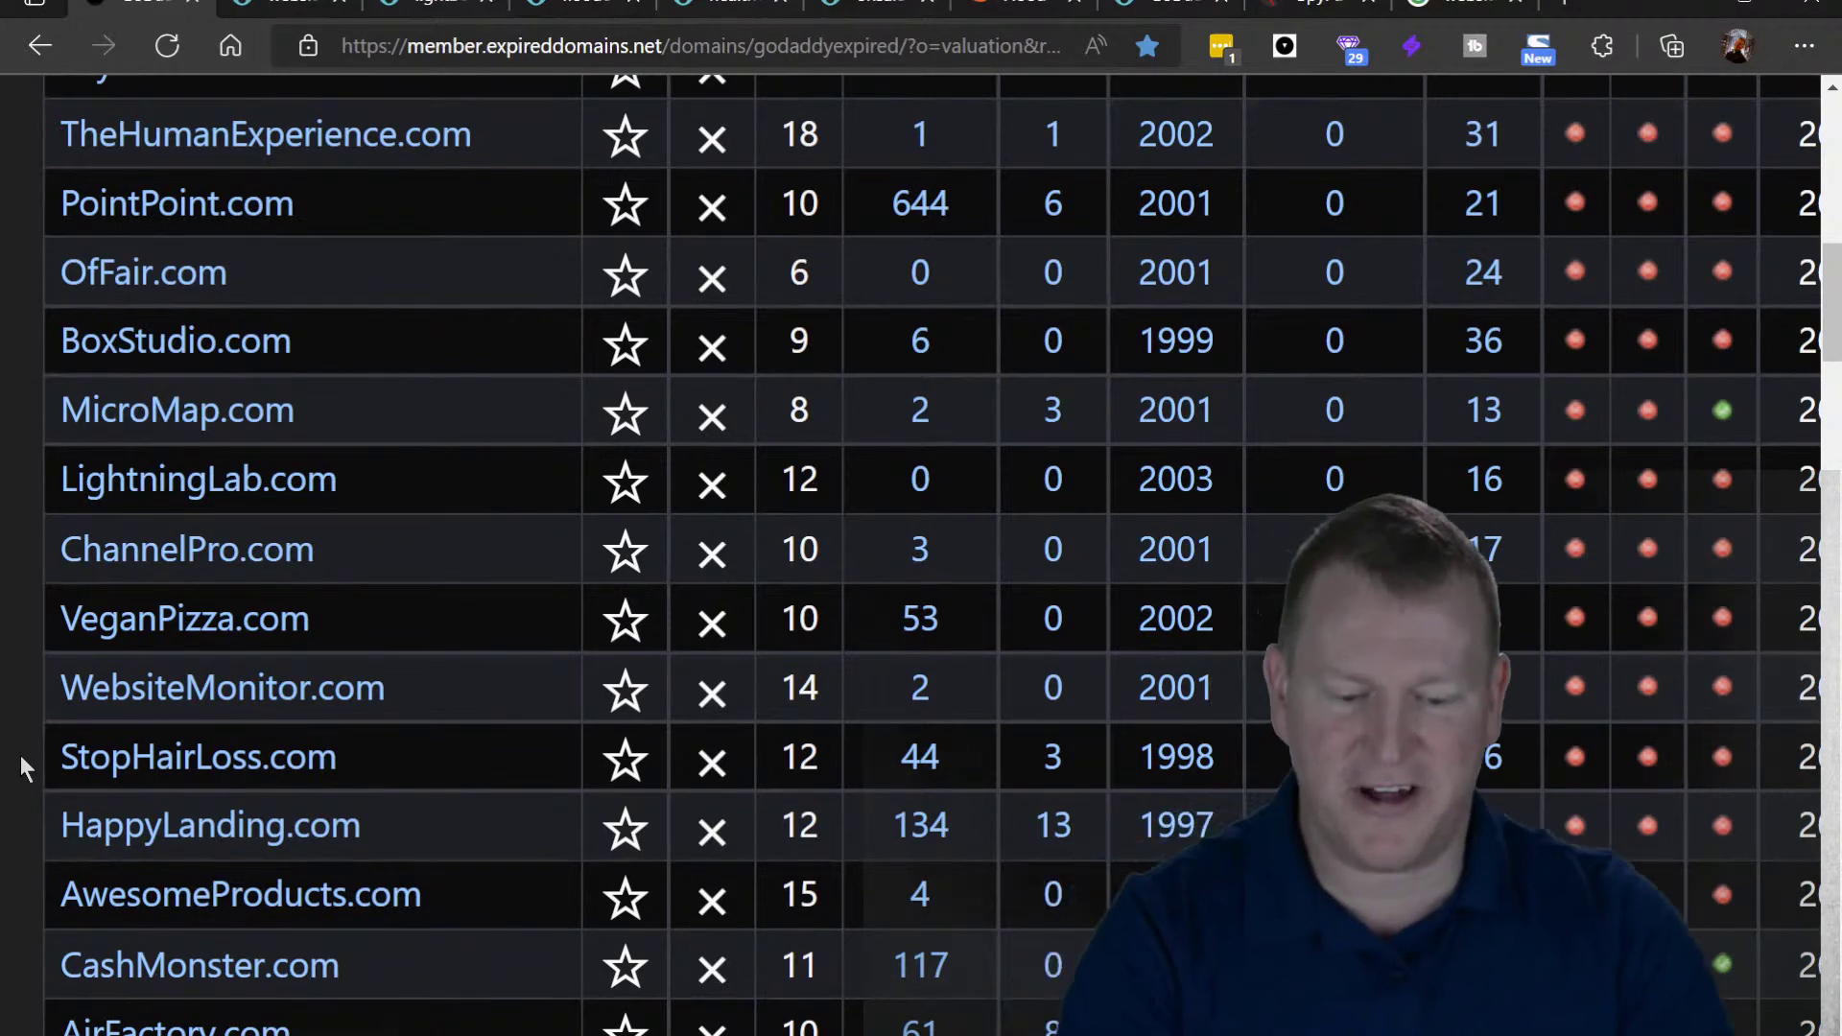
{"action": "key", "text": "ctrl+plus"}
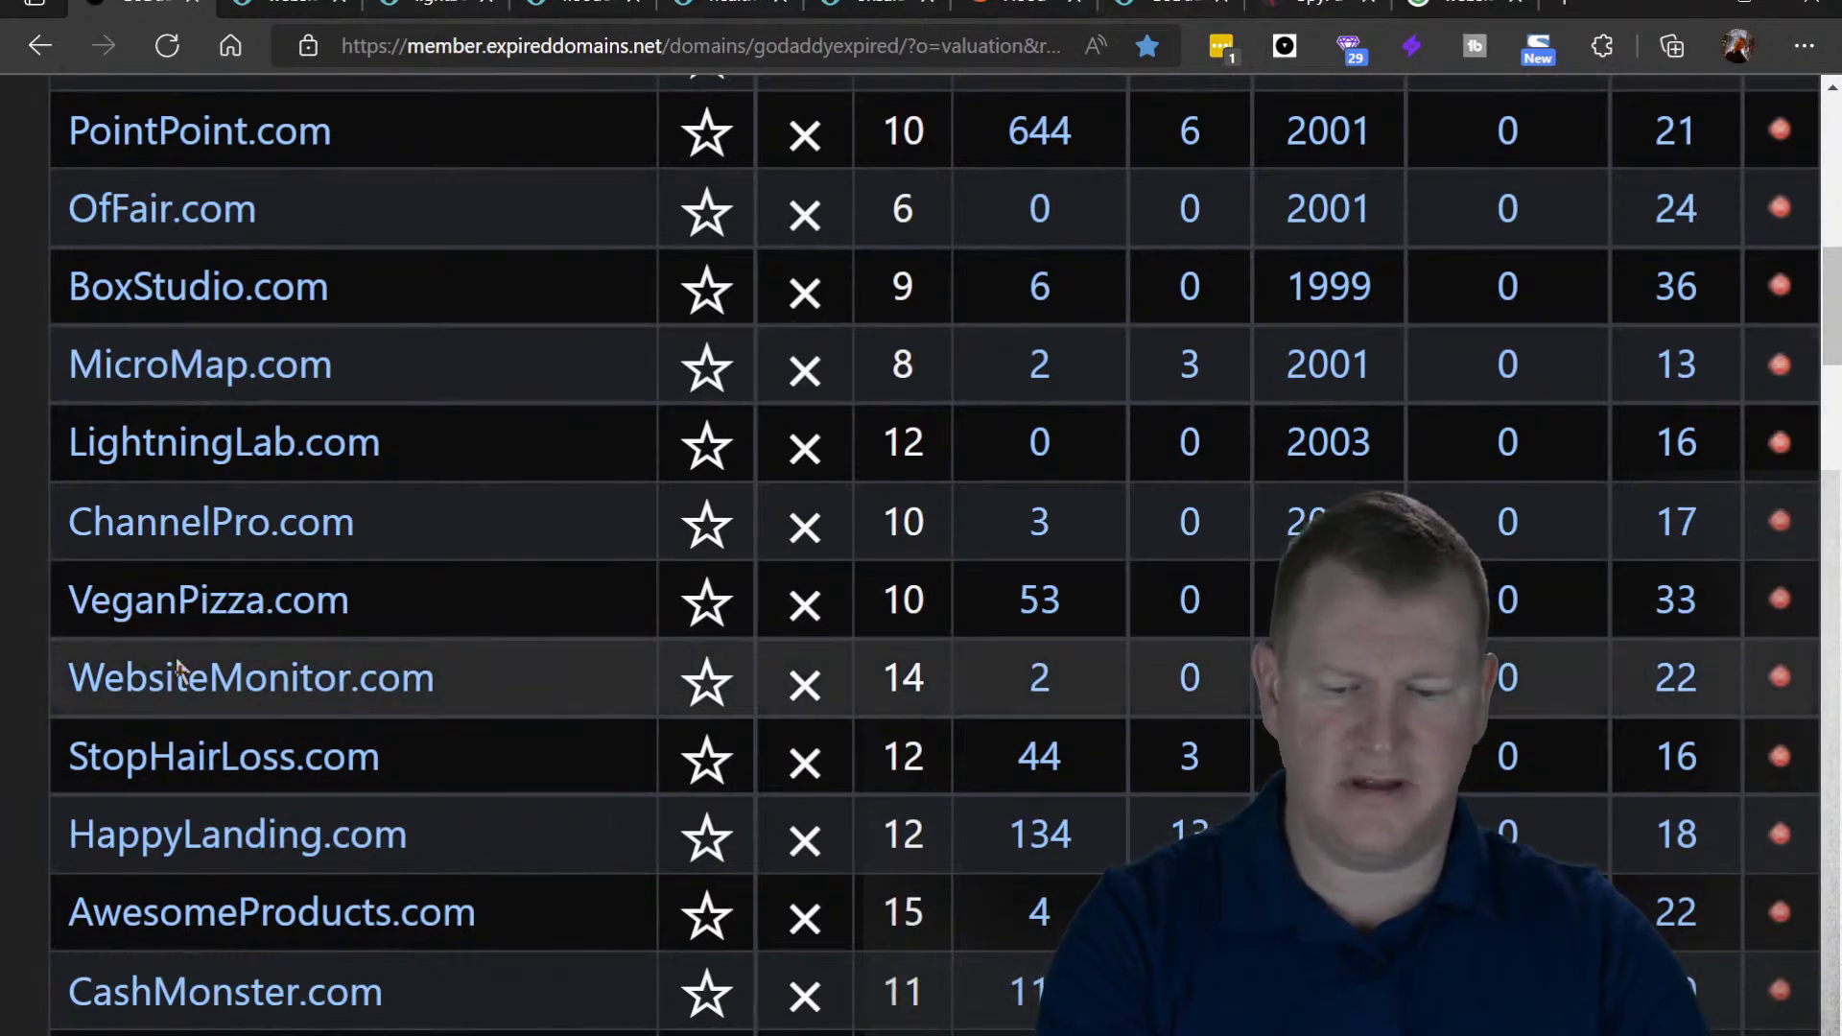
{"action": "left_click", "coordinate": [192, 755]}
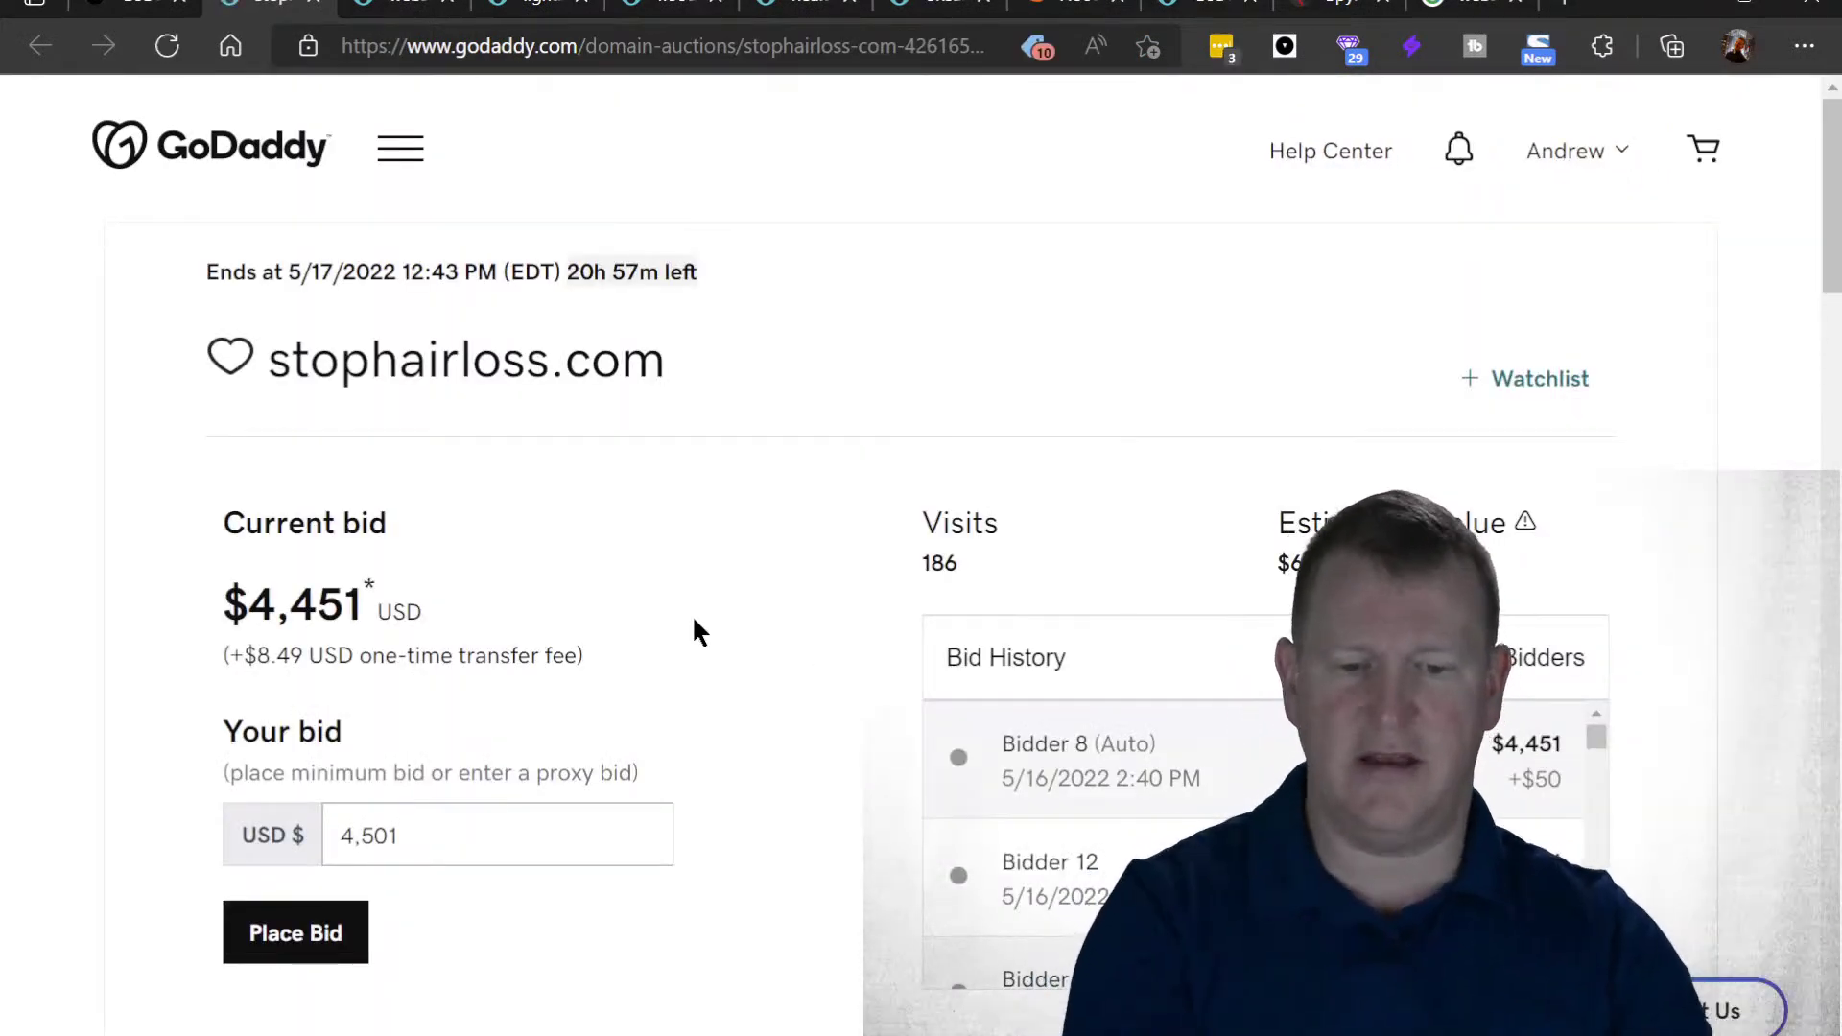
- Scan further down the expired domains list and look up the keyword "shop music" in SpyFu
{"action": "left_click", "coordinate": [122, 14]}
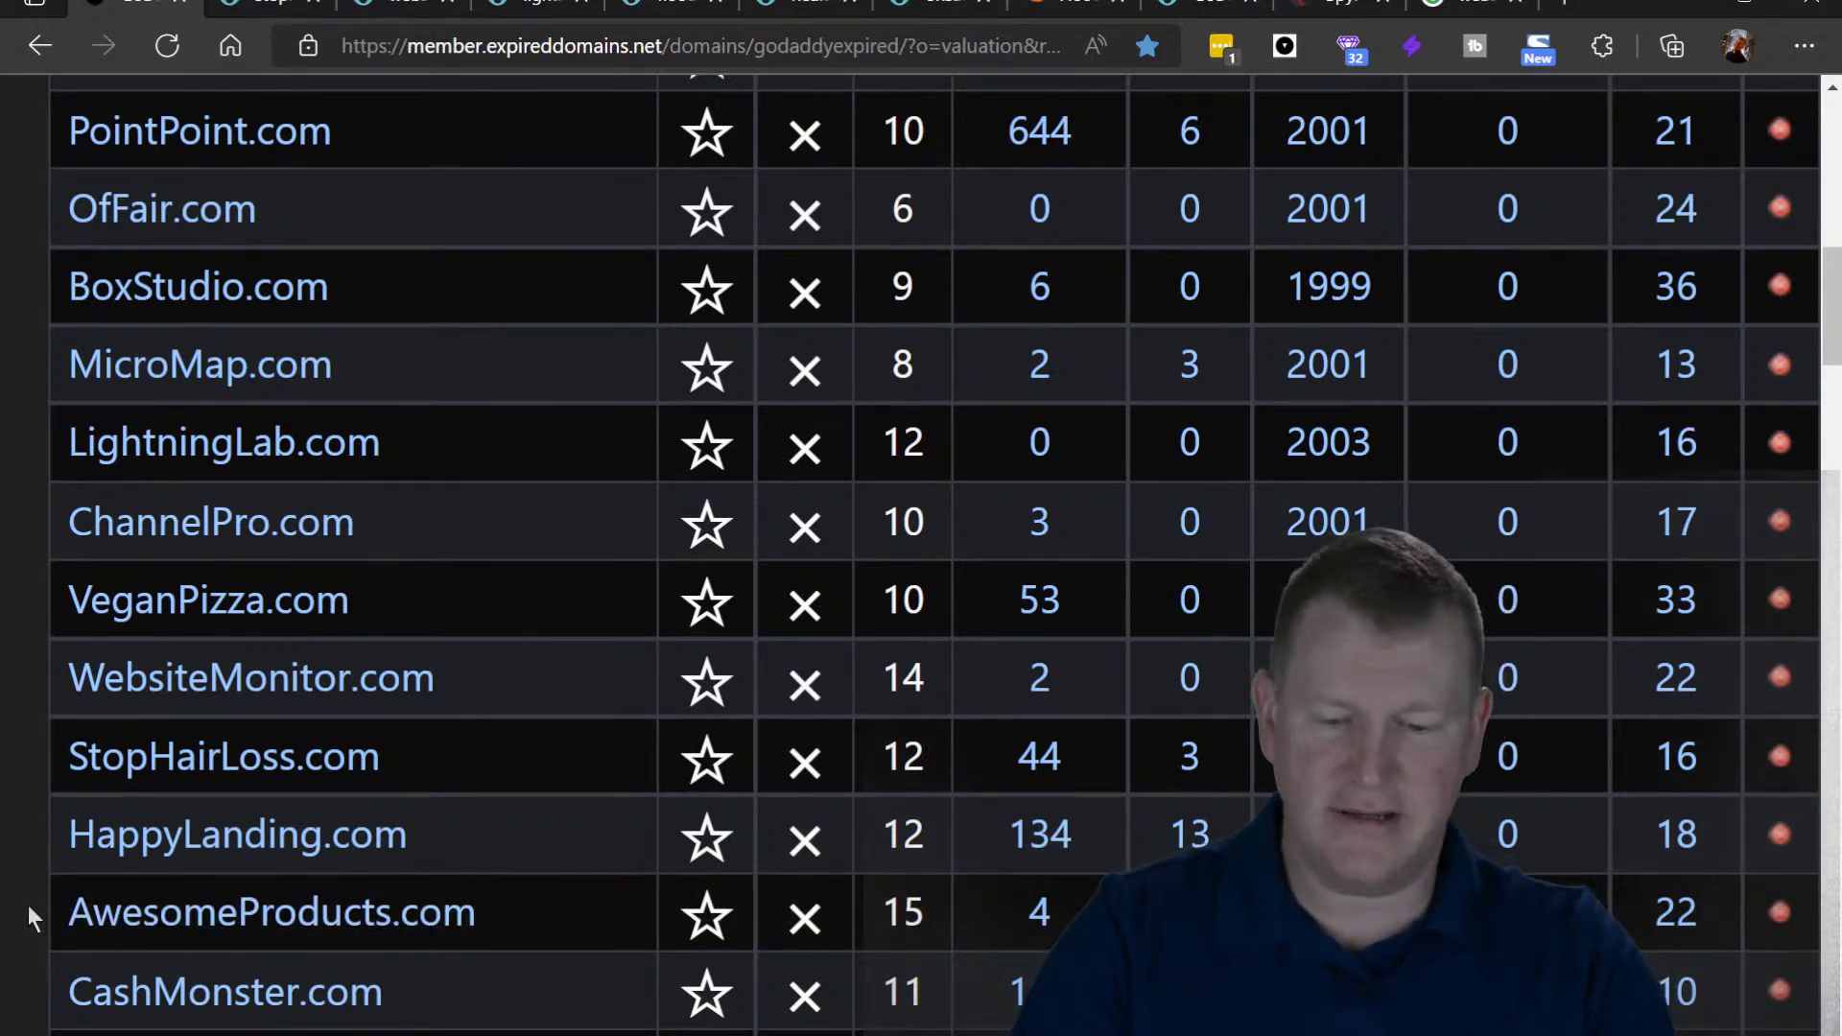
{"action": "scroll", "coordinate": [27, 906], "scroll_direction": "down", "scroll_amount": 9}
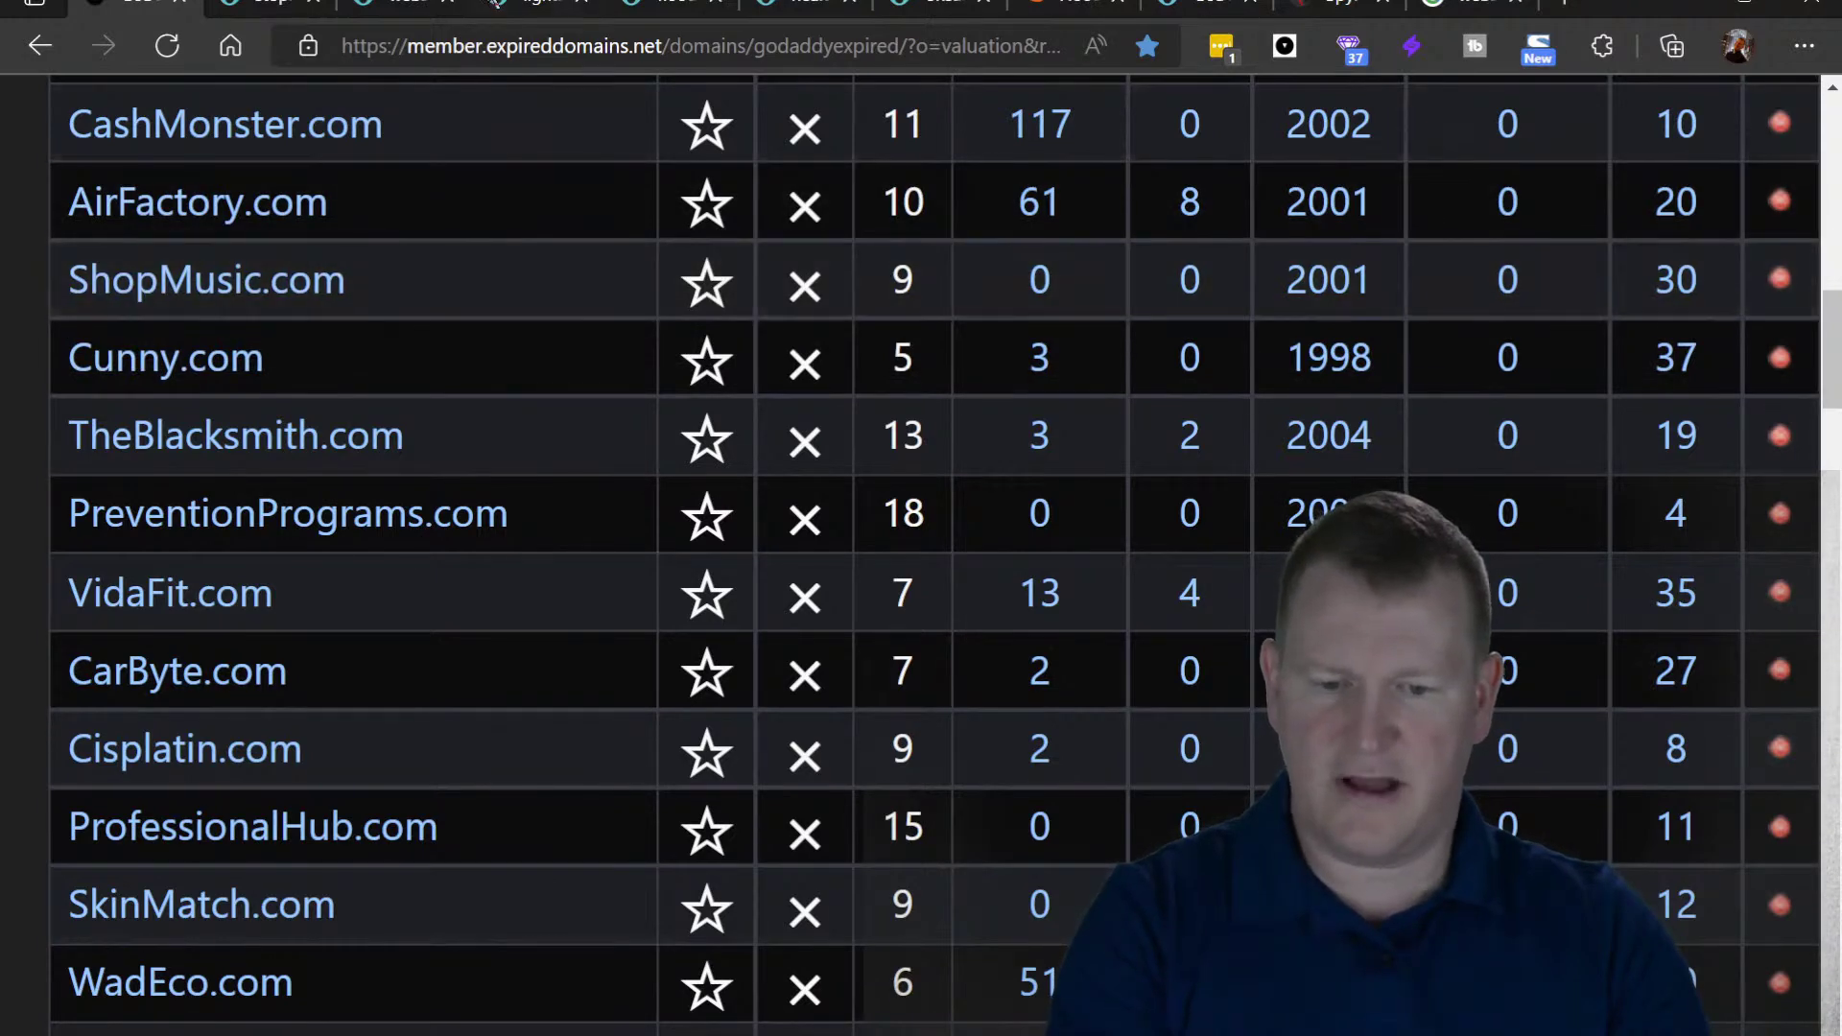
{"action": "left_click", "coordinate": [1338, 5]}
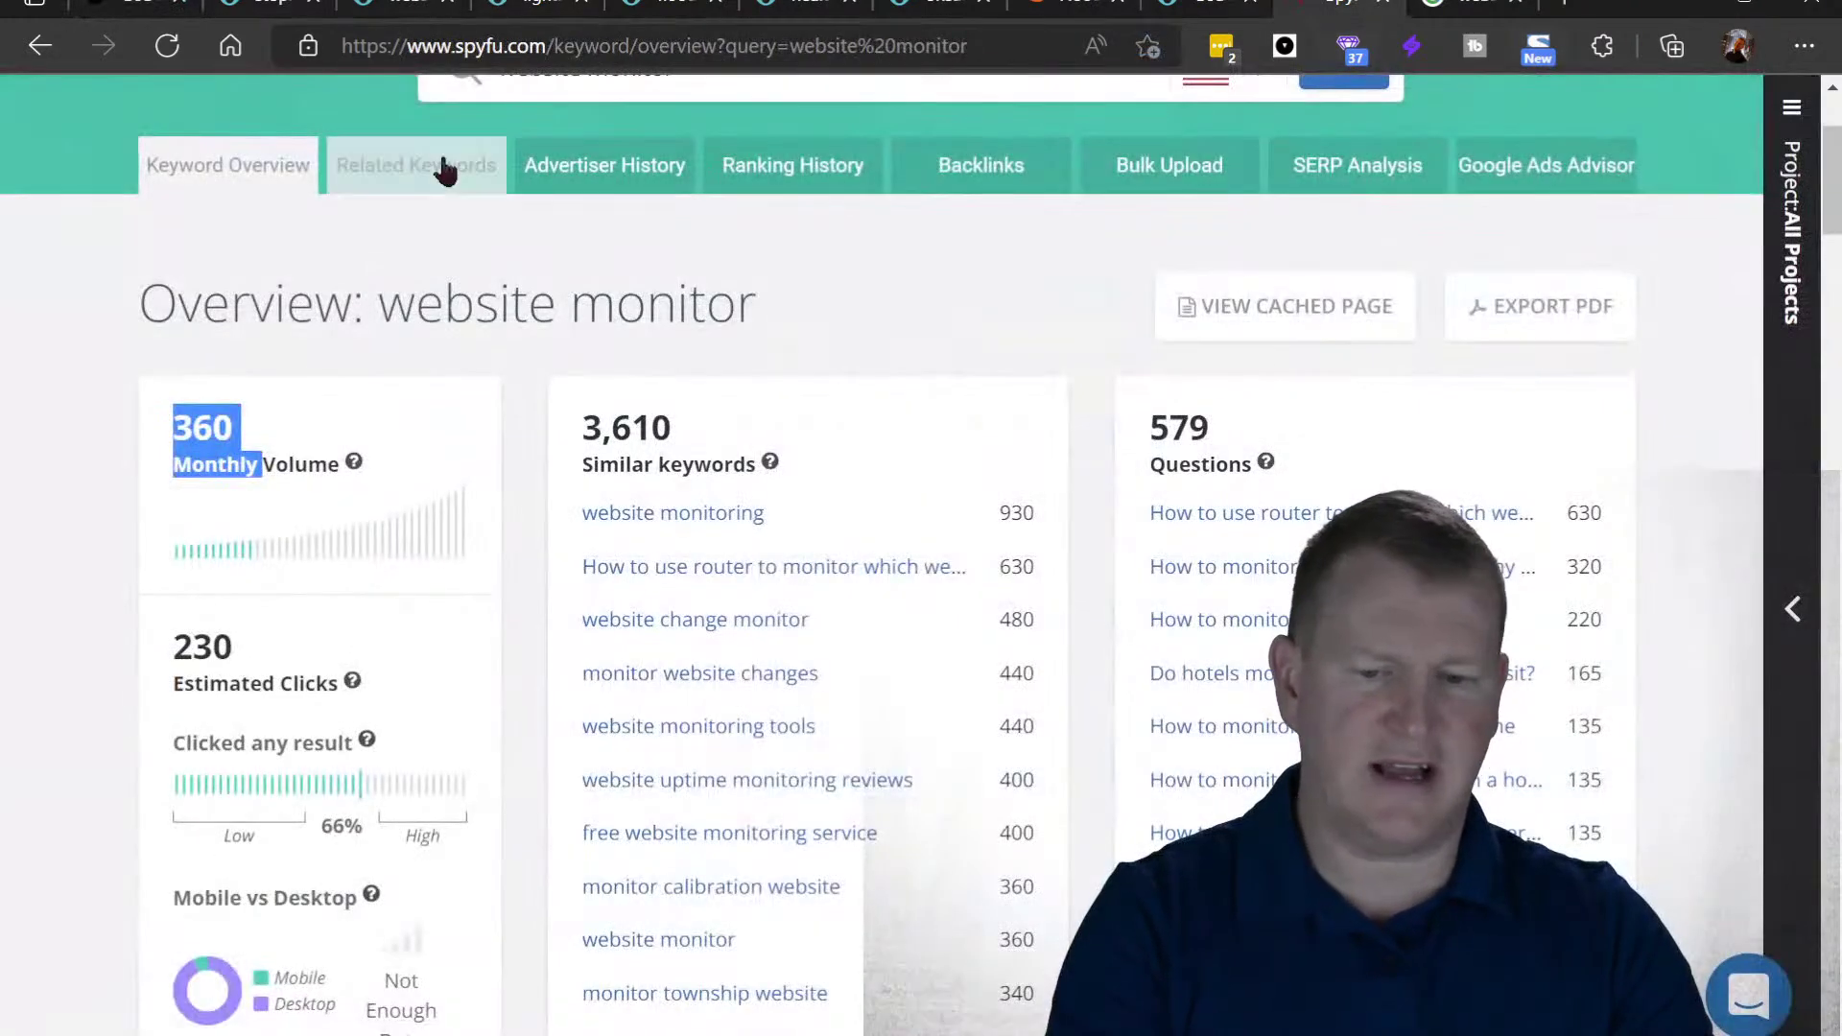
{"action": "left_click", "coordinate": [325, 98]}
{"action": "scroll", "coordinate": [326, 98], "scroll_direction": "up", "scroll_amount": 3}
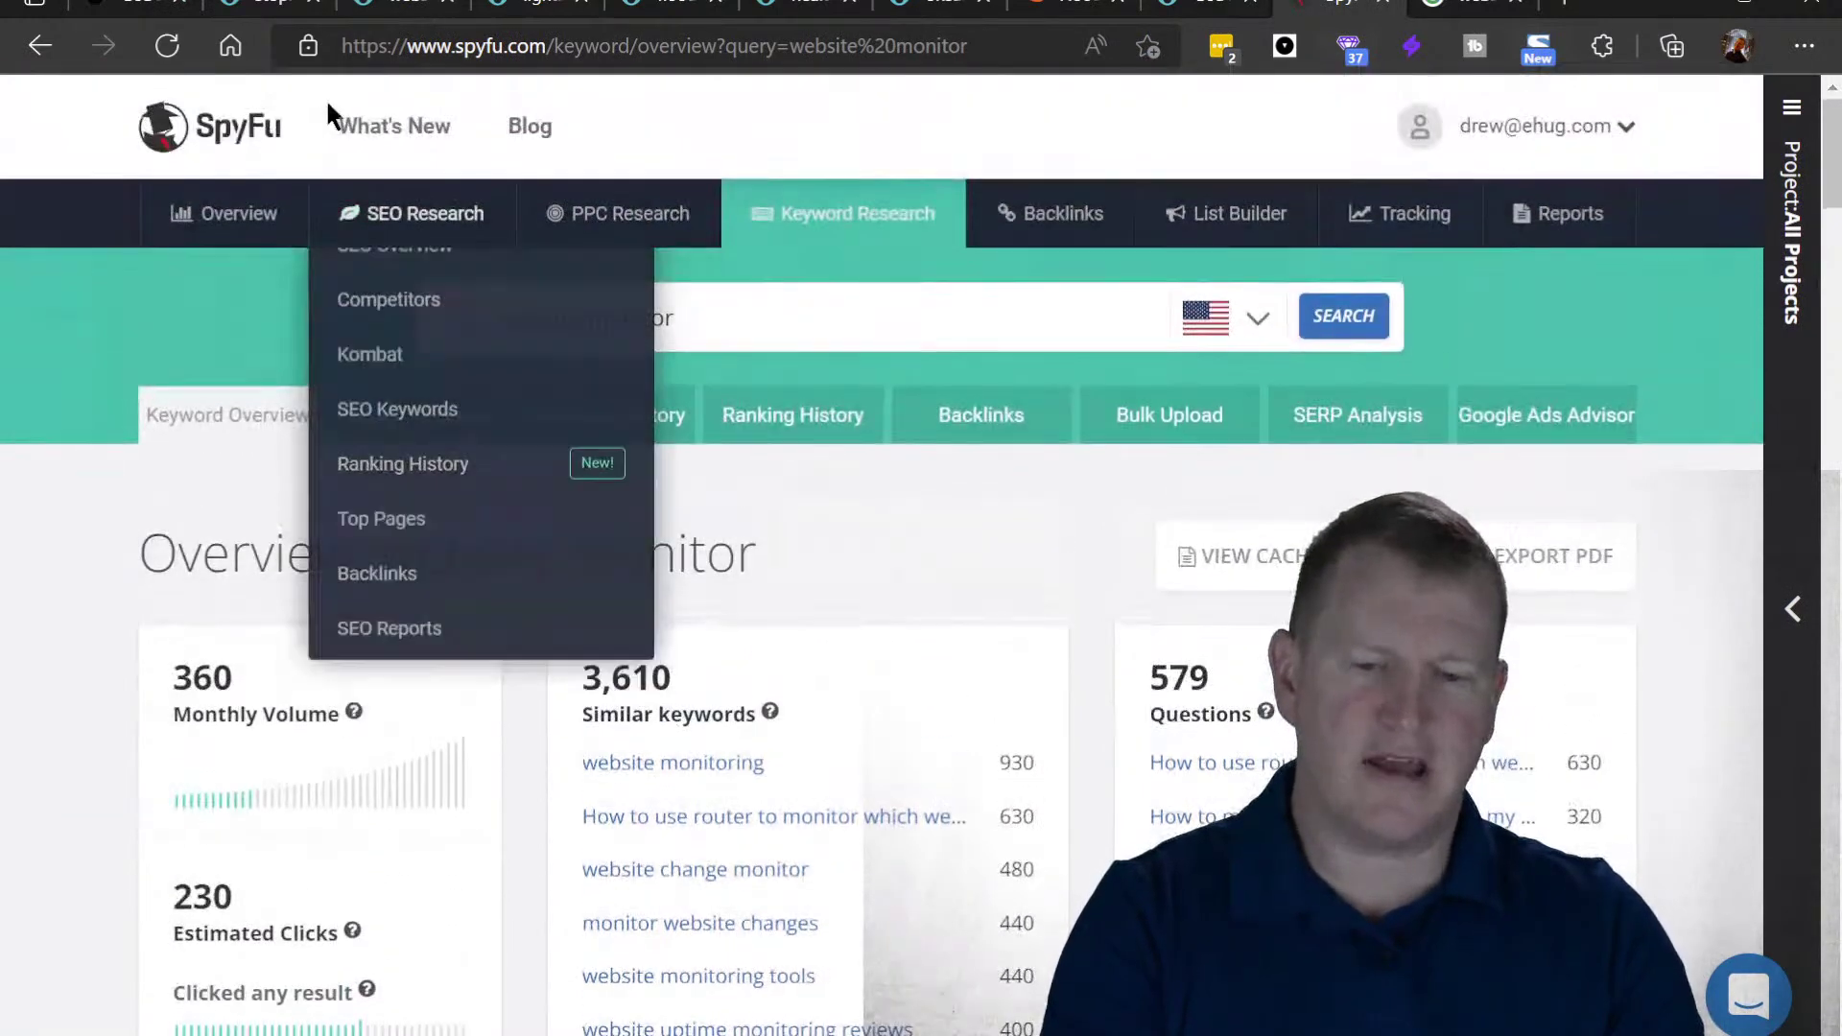
{"action": "left_click_drag", "start_coordinate": [783, 288], "coordinate": [385, 296]}
{"action": "type", "text": "s"}
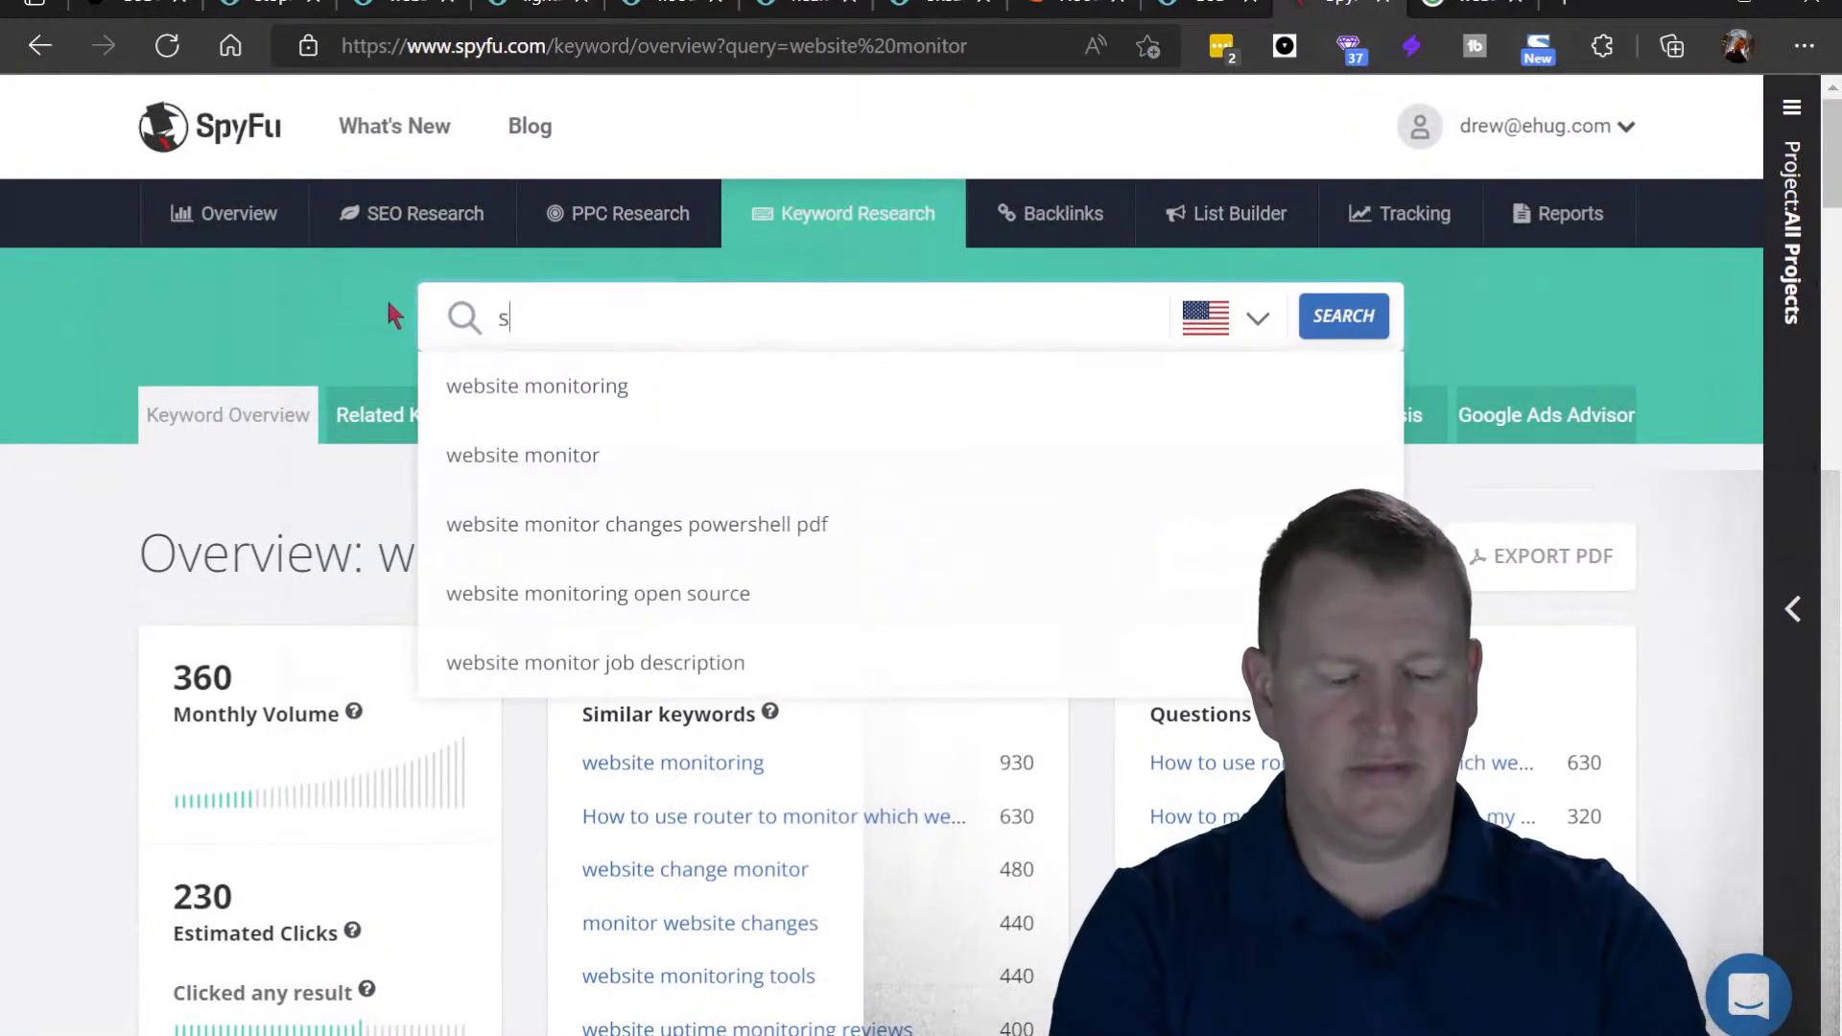
{"action": "type", "text": "hop "}
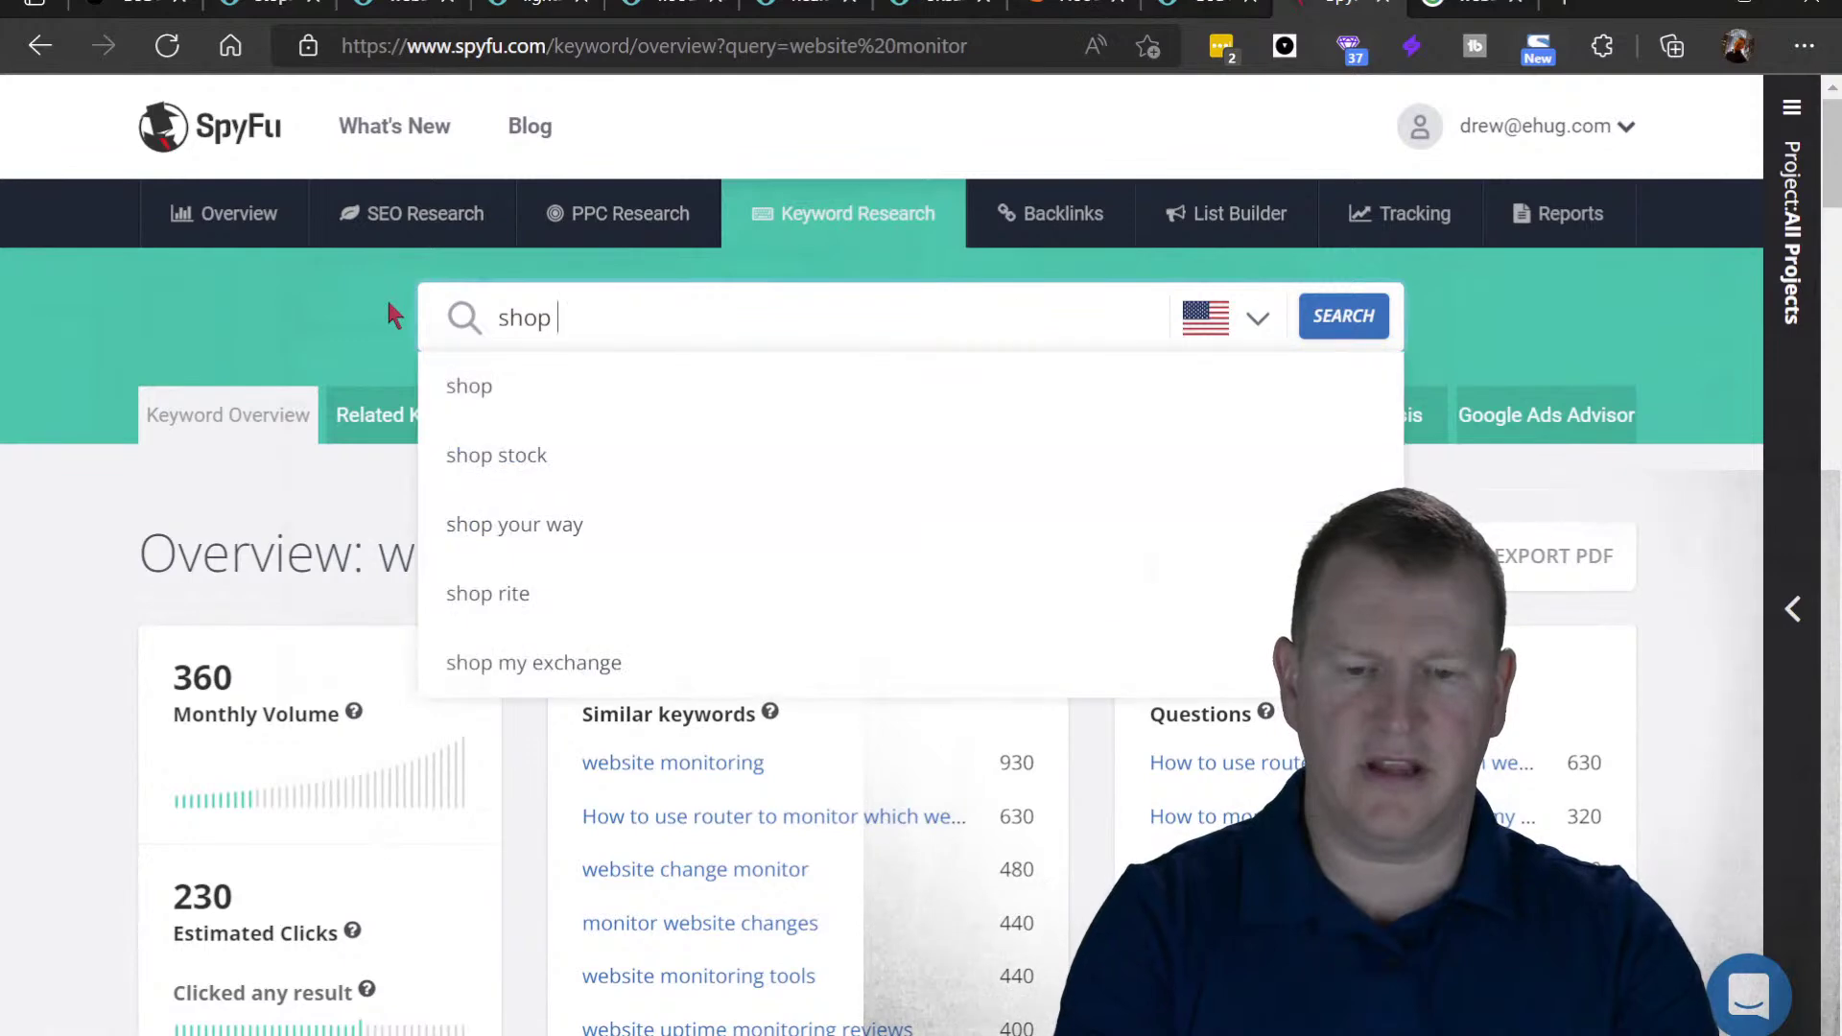
{"action": "type", "text": "music"}
{"action": "key", "text": "Return"}
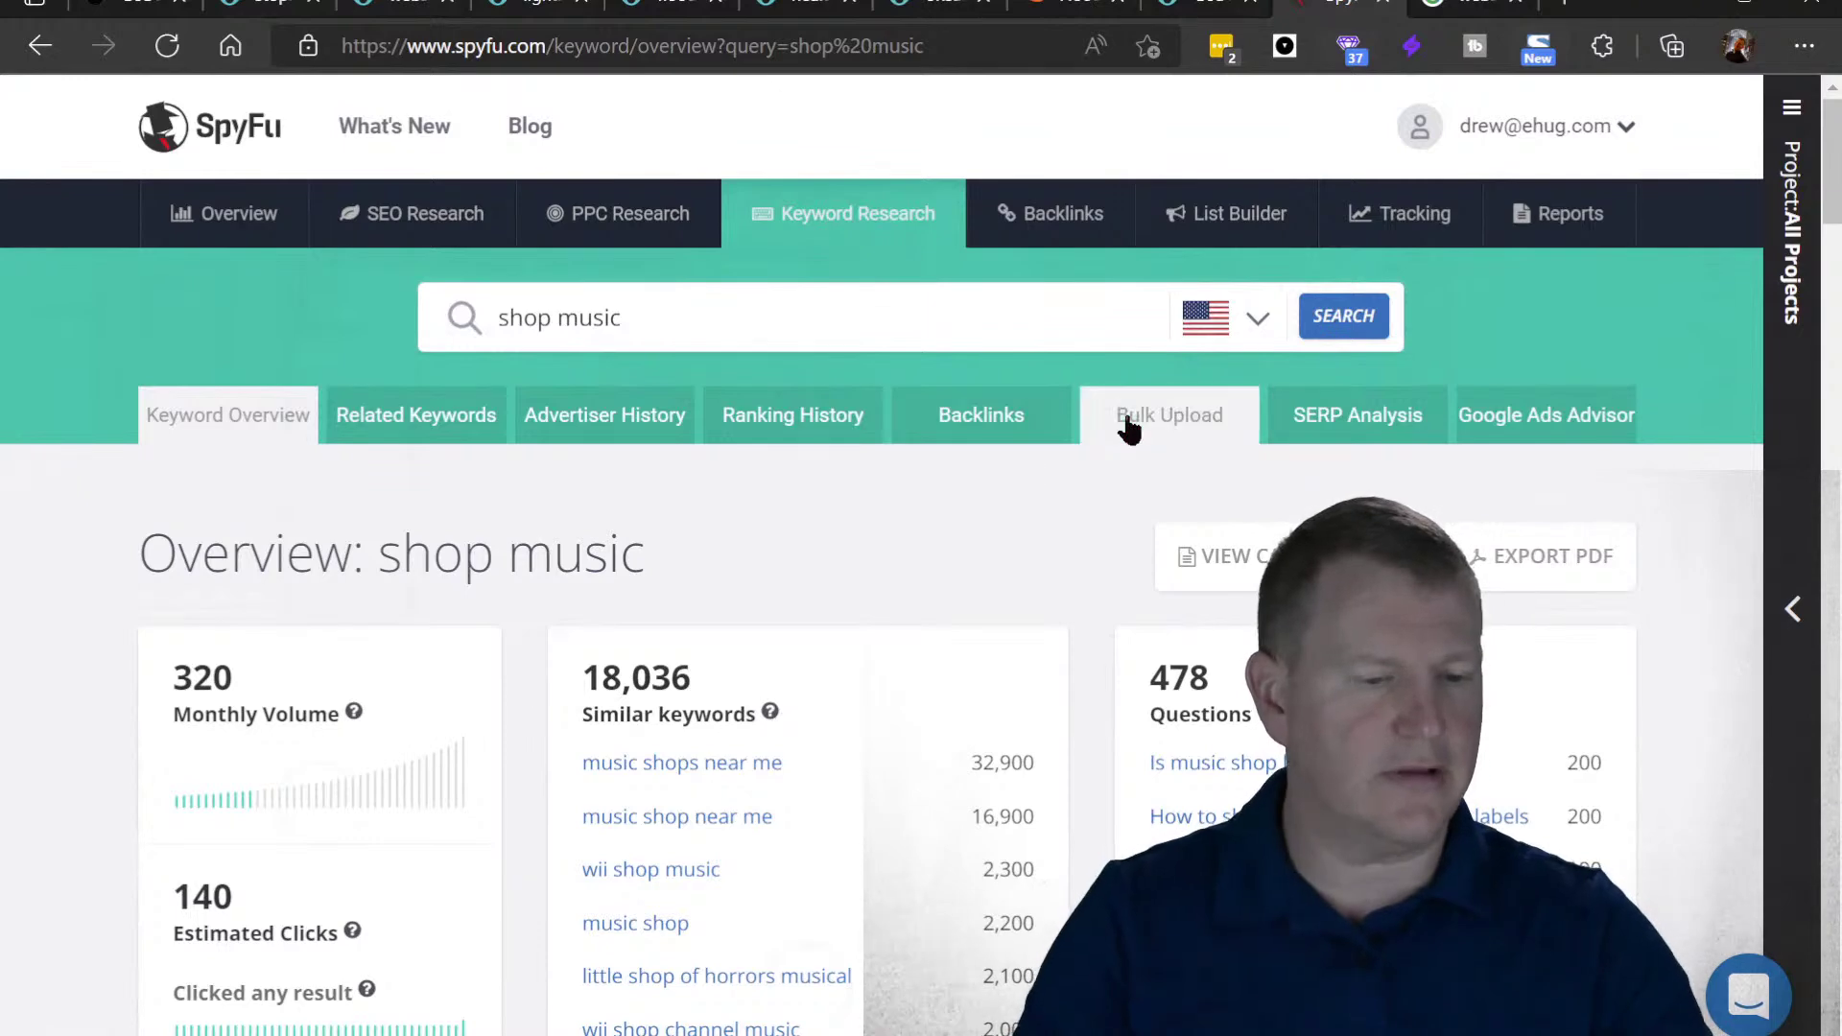
- Review the "shop music" overview, checking the cost per click, related rankings and the "near me" phrases among similar keywords
{"action": "left_click_drag", "start_coordinate": [1835, 170], "coordinate": [1836, 307]}
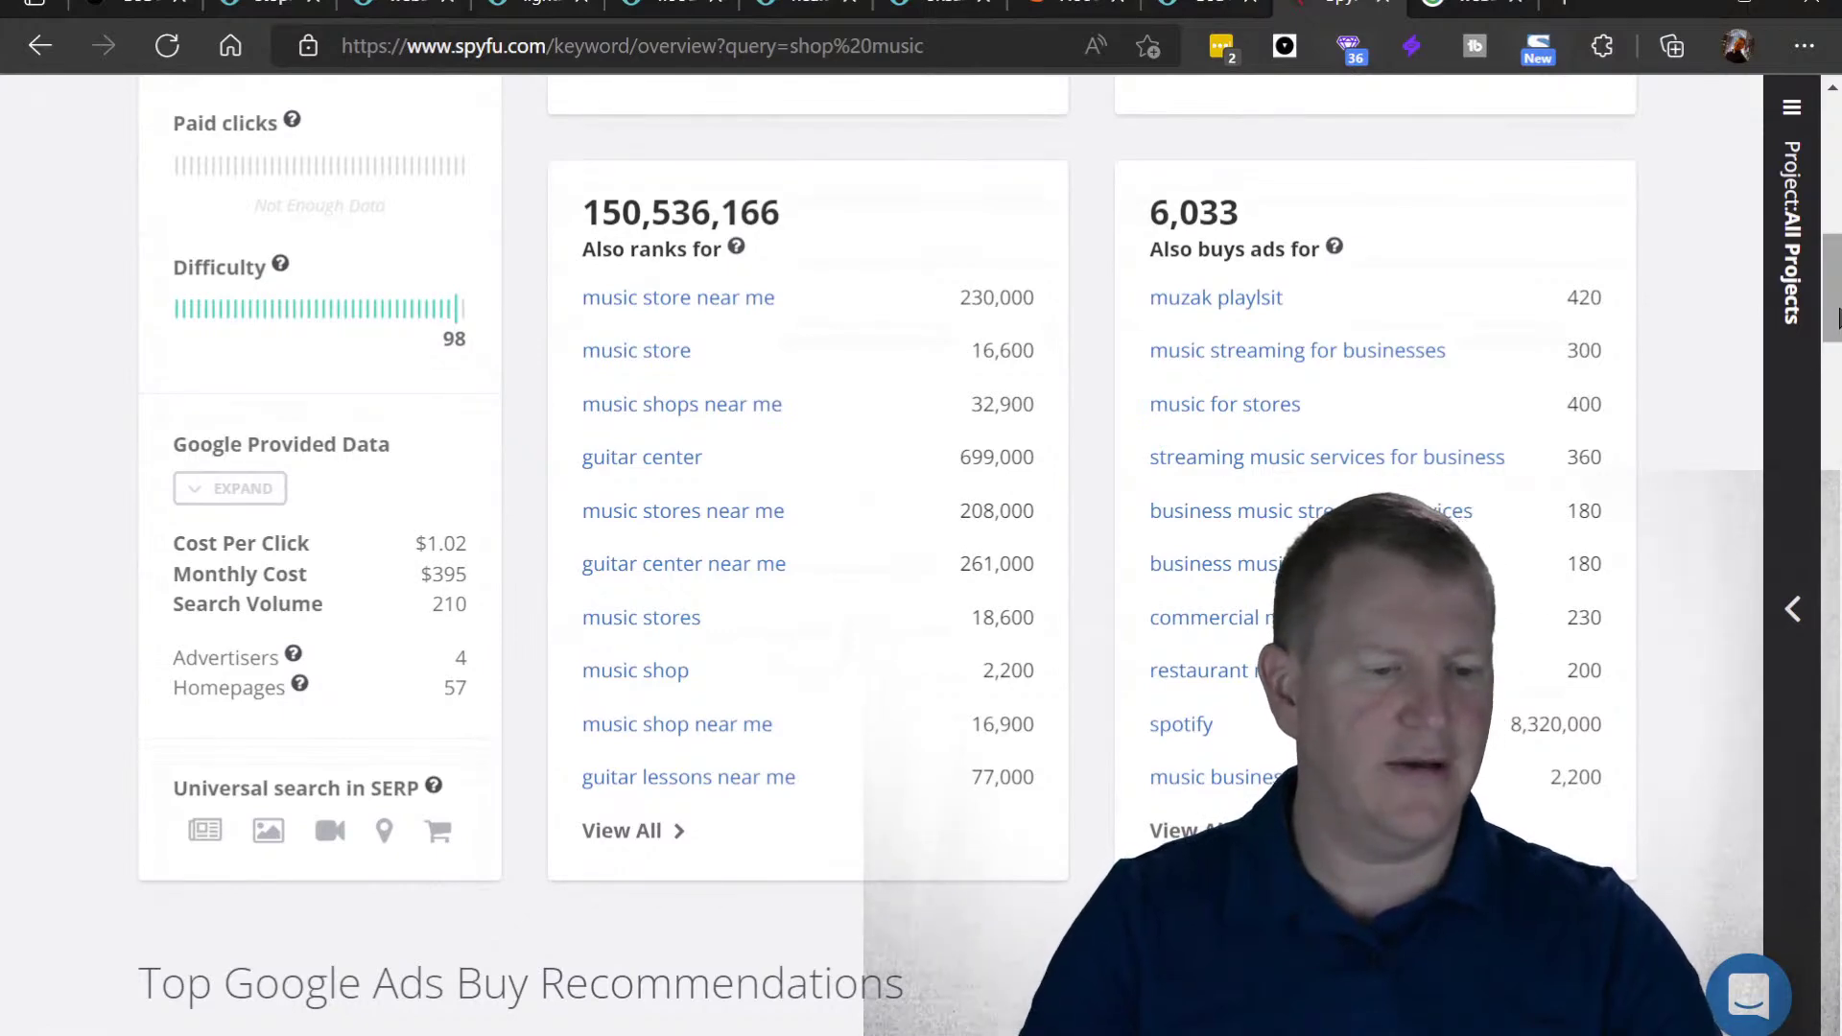
{"action": "left_click_drag", "start_coordinate": [1835, 321], "coordinate": [1838, 227]}
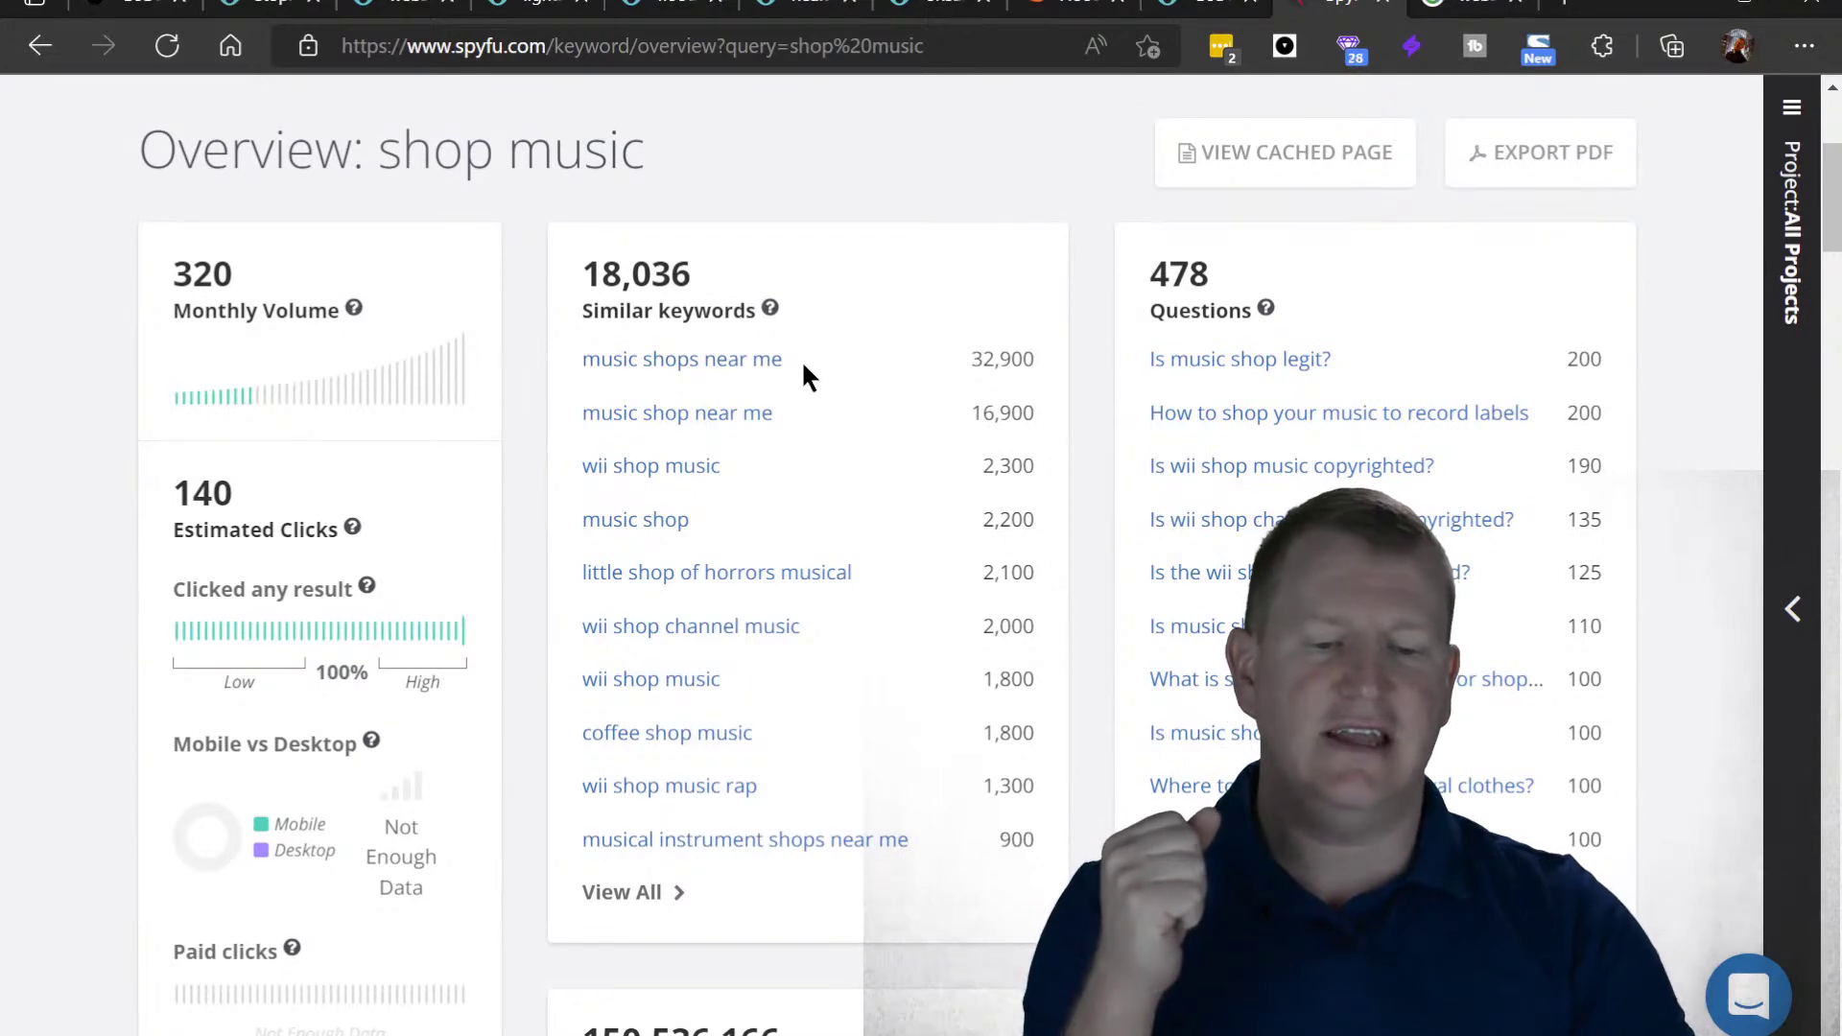
{"action": "left_click_drag", "start_coordinate": [802, 370], "coordinate": [709, 372]}
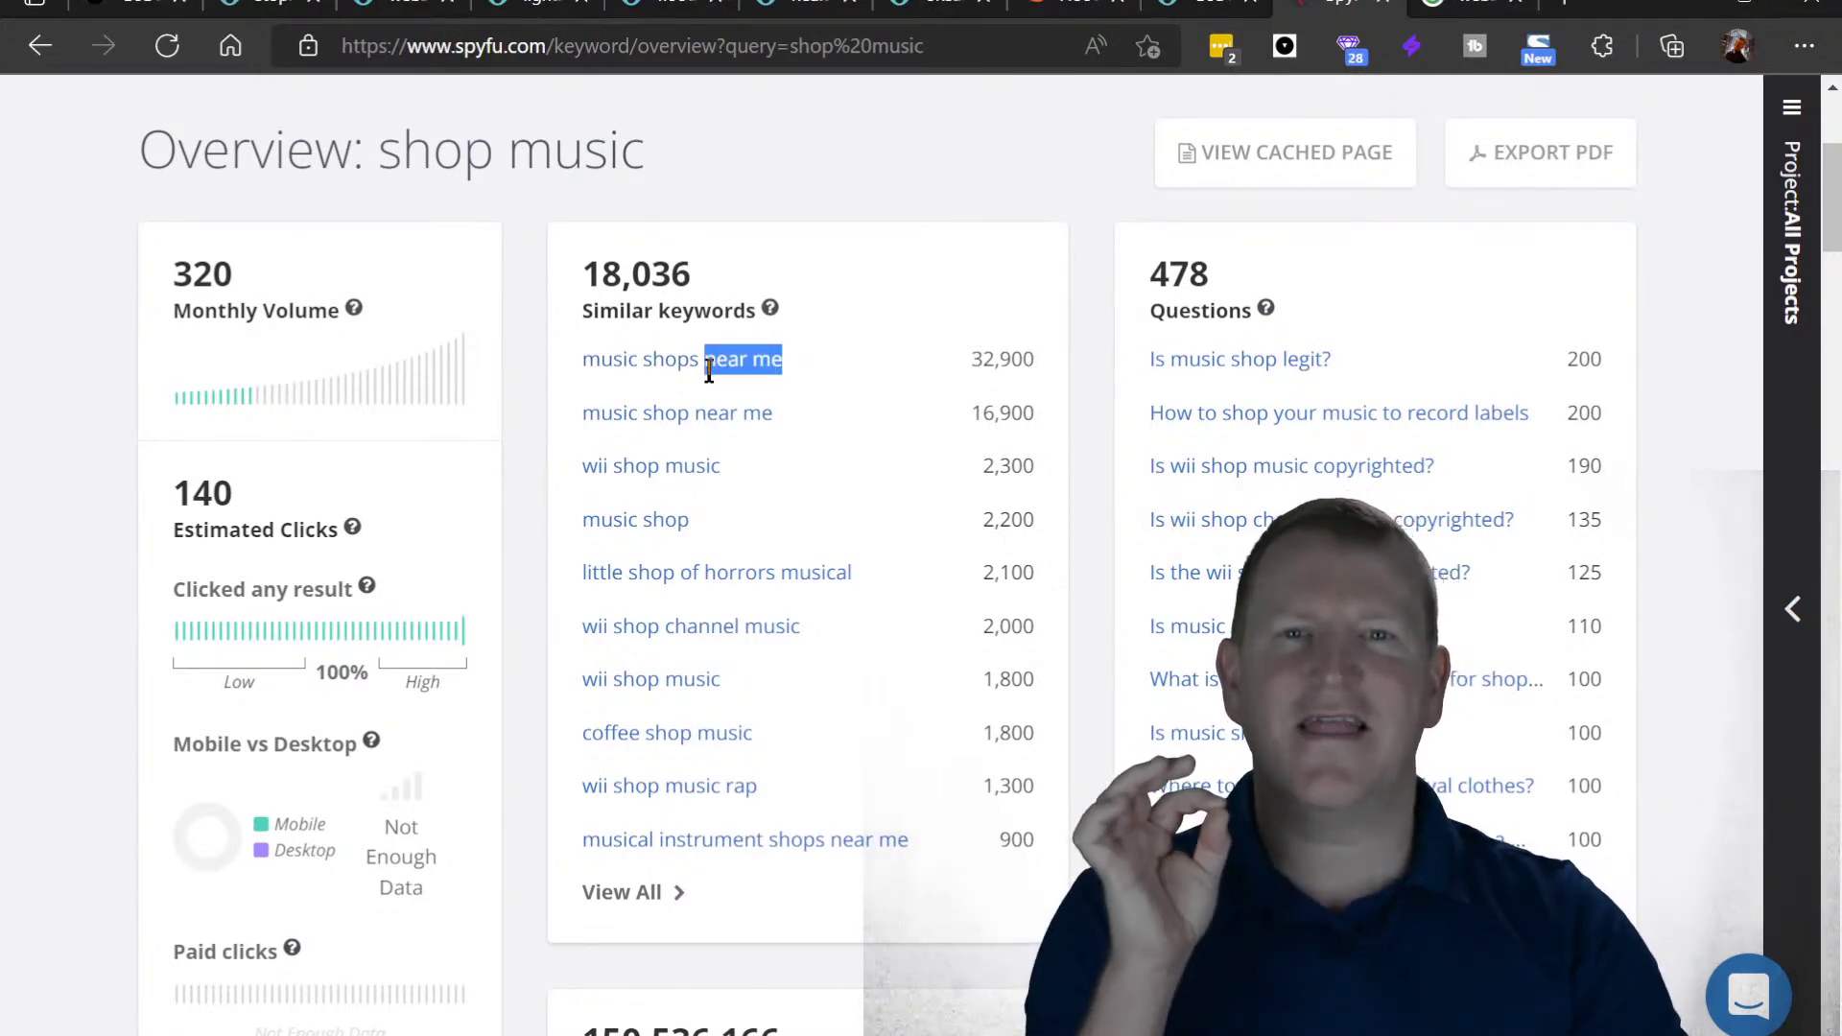
{"action": "left_click", "coordinate": [1021, 346]}
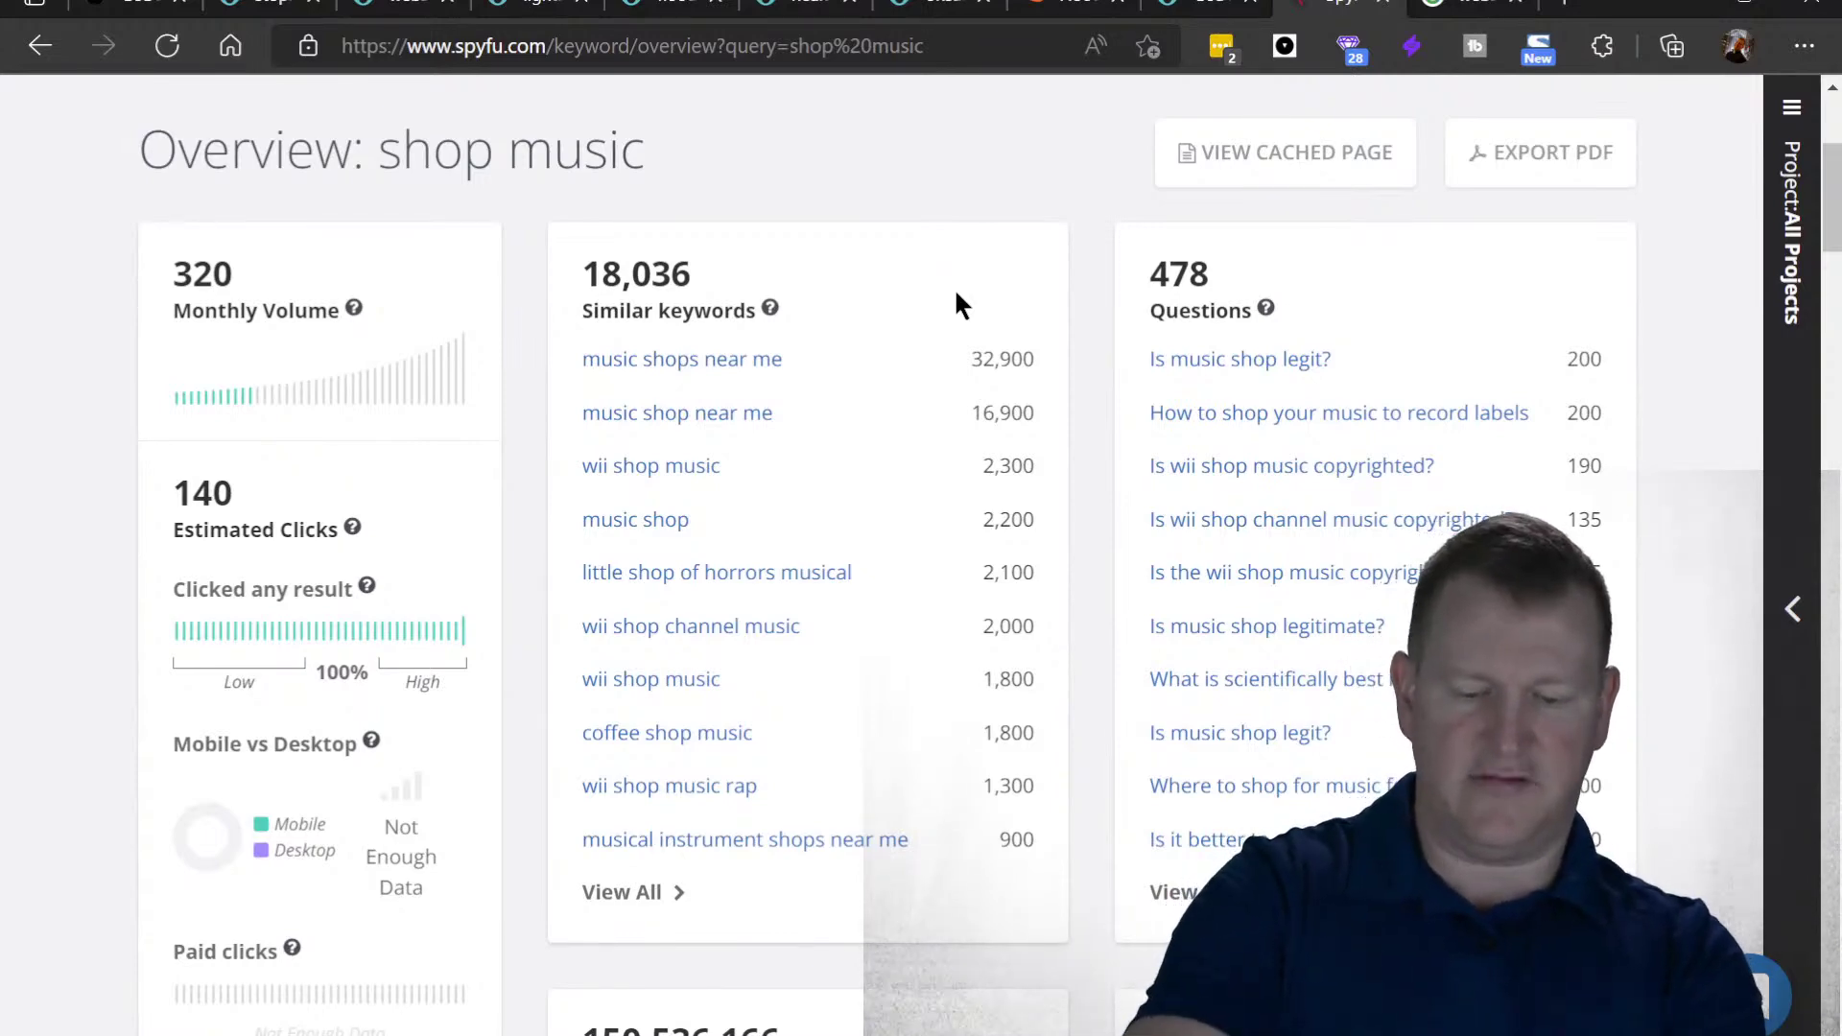
- Find "shop music" within the page and examine the search volumes of the similar keywords, especially "music shops near me"
{"action": "key", "text": "ctrl+f"}
{"action": "type", "text": "shop music"}
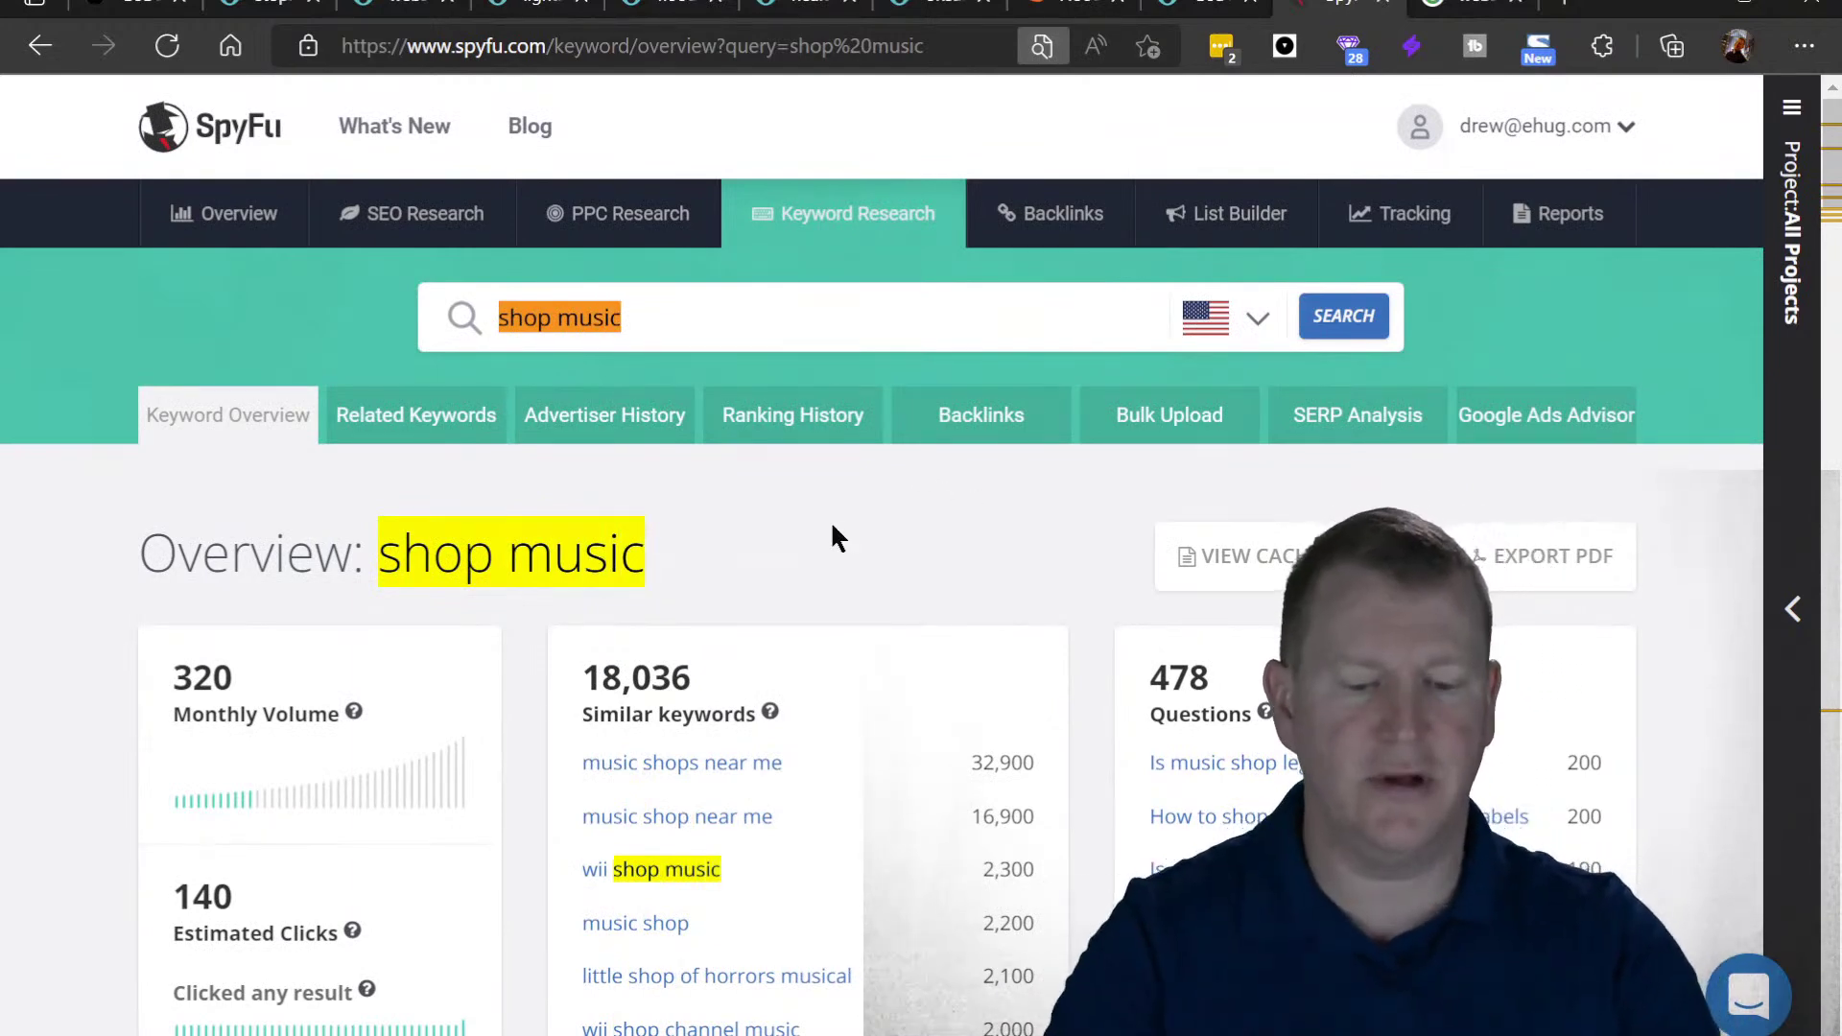
{"action": "scroll", "coordinate": [833, 528], "scroll_direction": "down", "scroll_amount": 1}
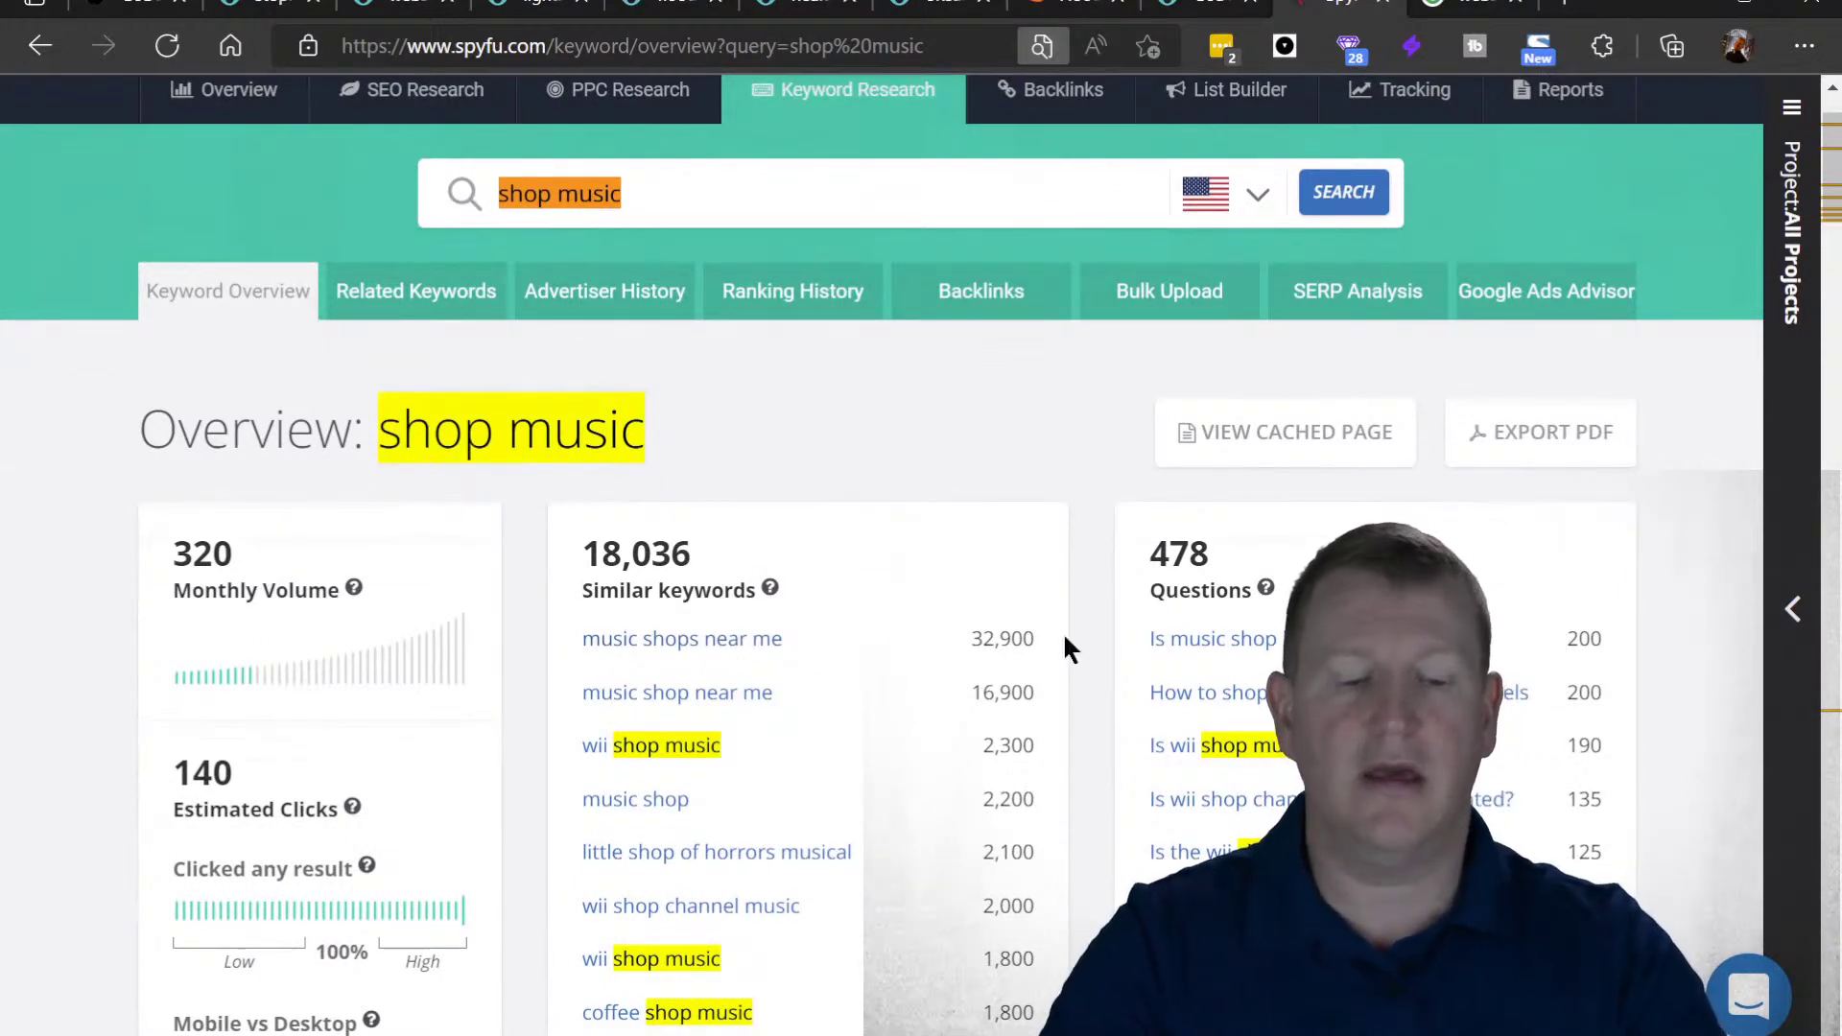
{"action": "left_click_drag", "start_coordinate": [1044, 637], "coordinate": [978, 645]}
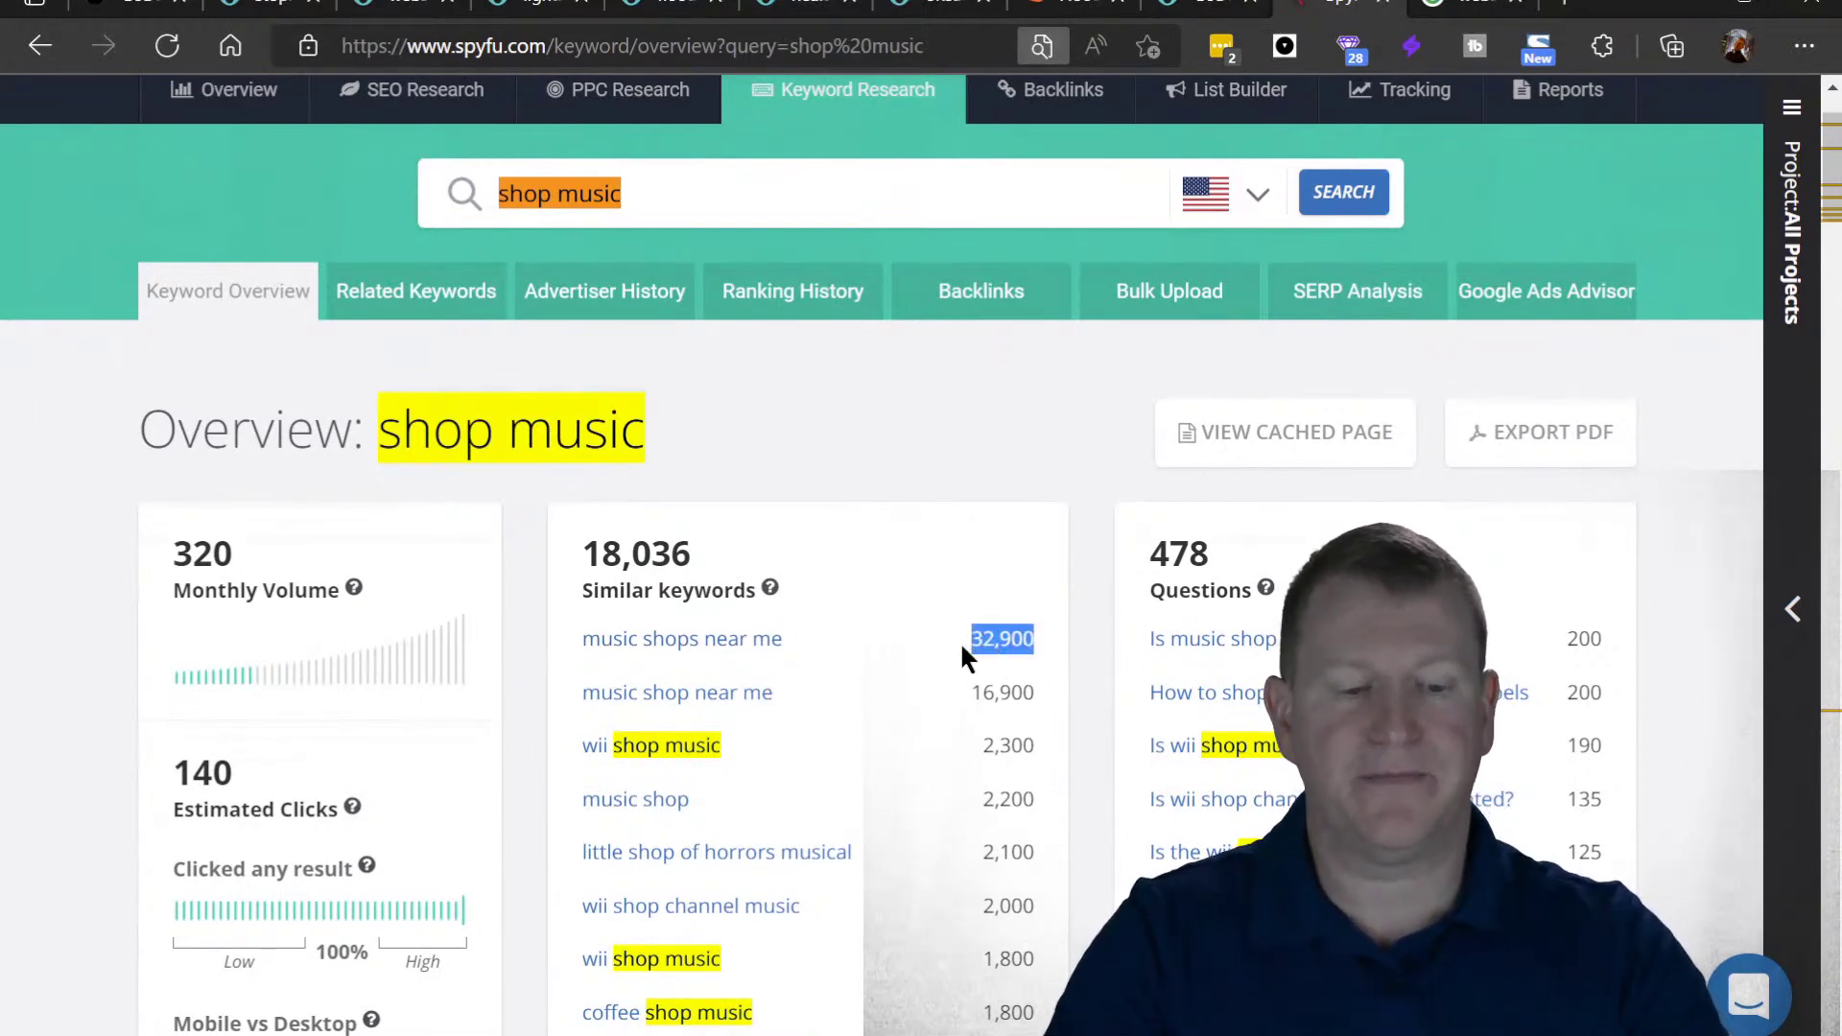
{"action": "left_click", "coordinate": [1013, 725]}
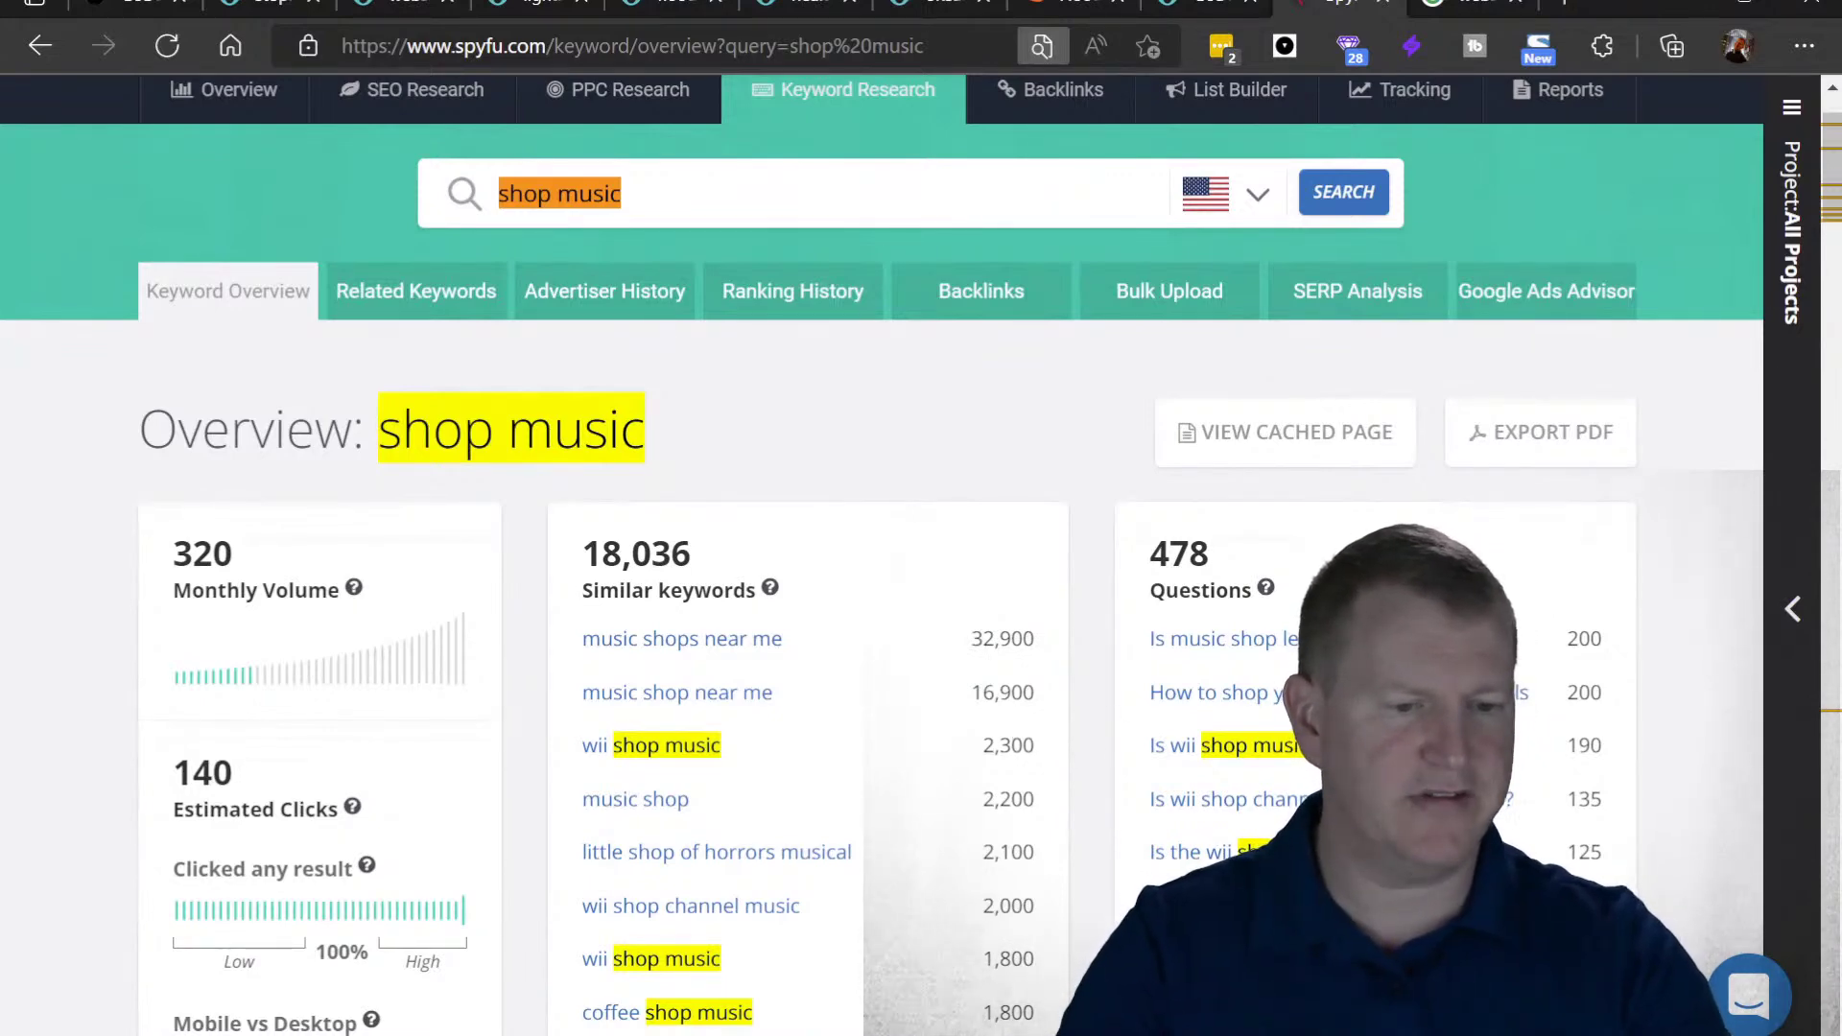
{"action": "mouse_move", "coordinate": [1831, 175]}
{"action": "left_mouse_down"}
{"action": "mouse_move", "coordinate": [1817, 213]}
{"action": "mouse_move", "coordinate": [1818, 177]}
{"action": "left_mouse_up"}
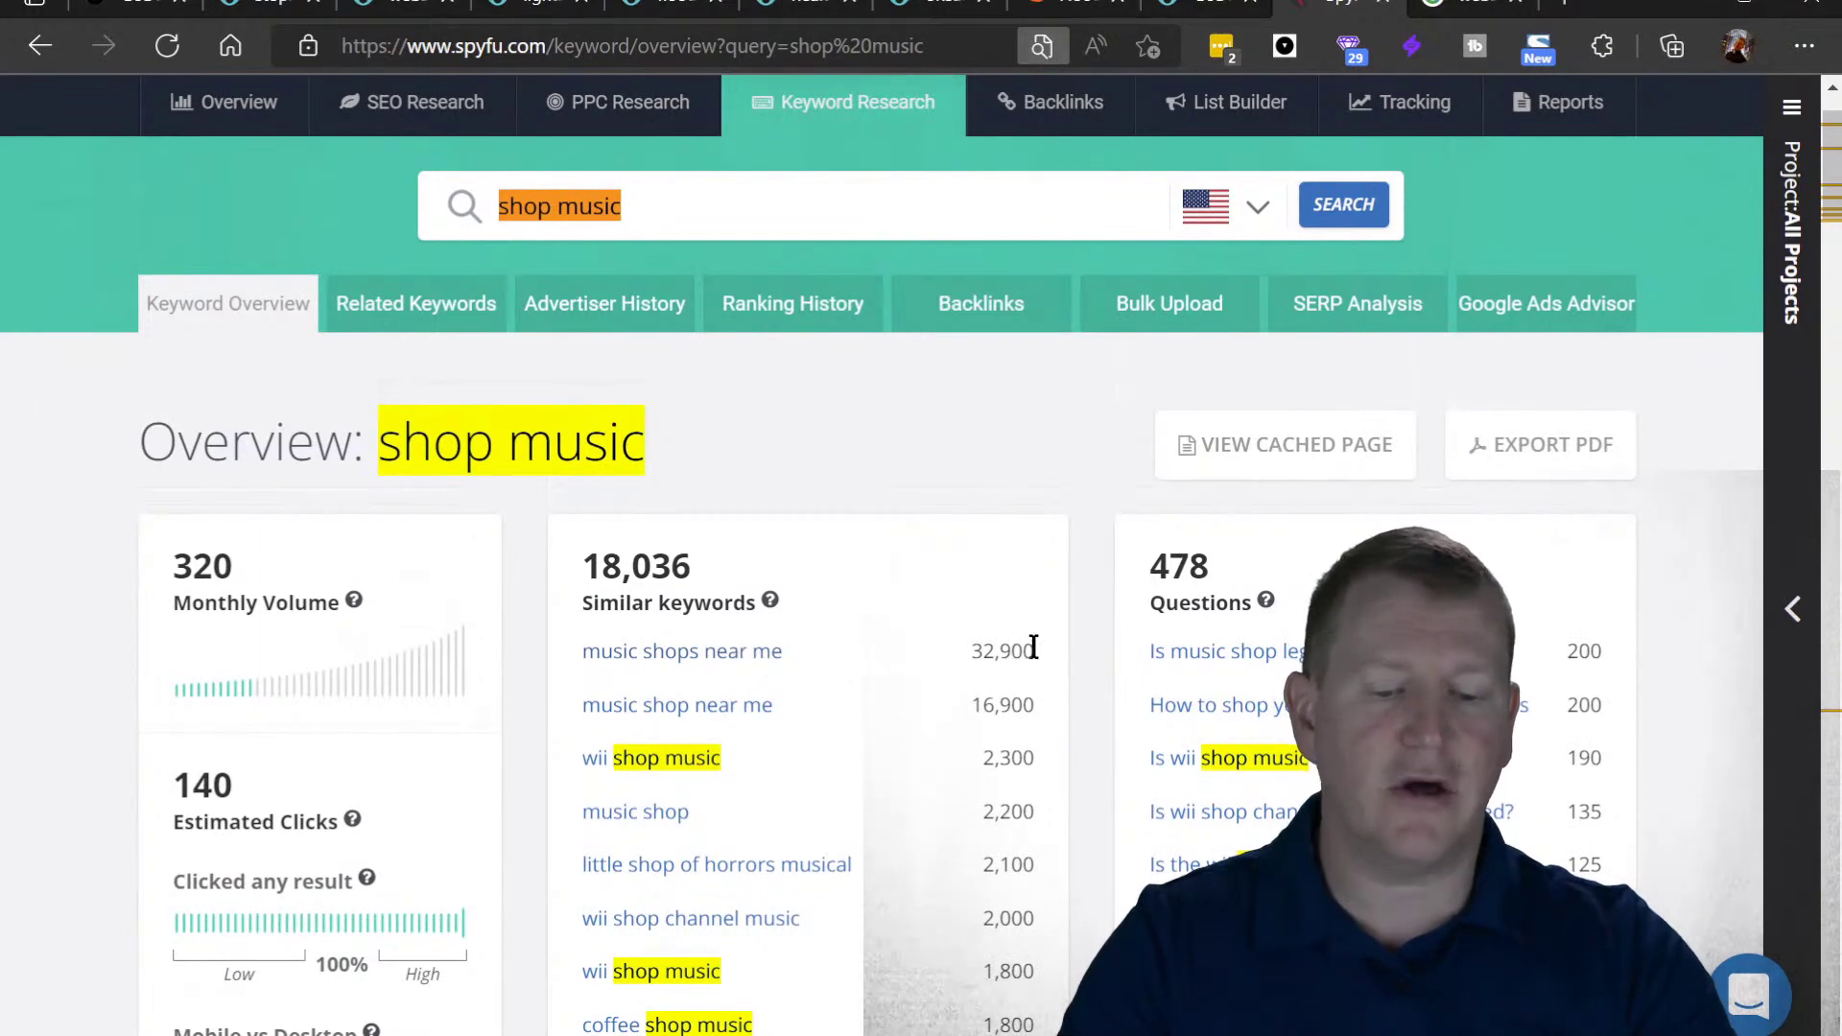
{"action": "left_click_drag", "start_coordinate": [1033, 651], "coordinate": [971, 655]}
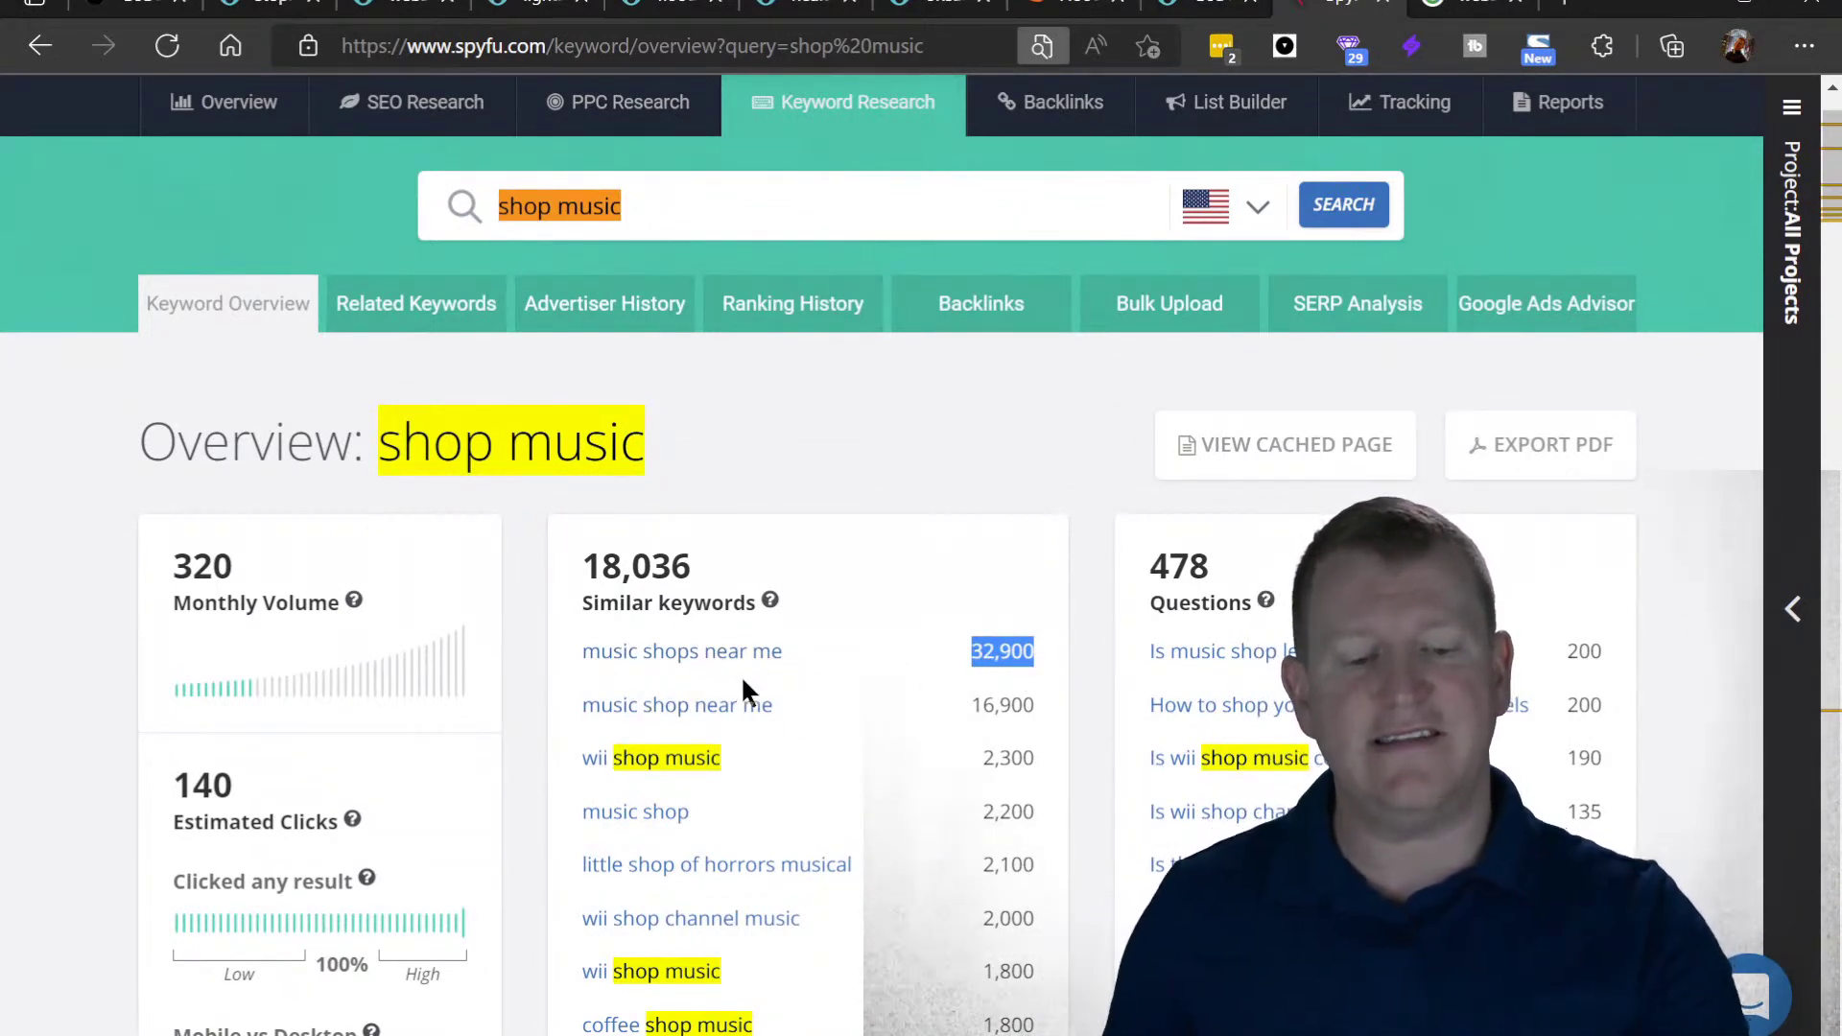
{"action": "left_click", "coordinate": [988, 638]}
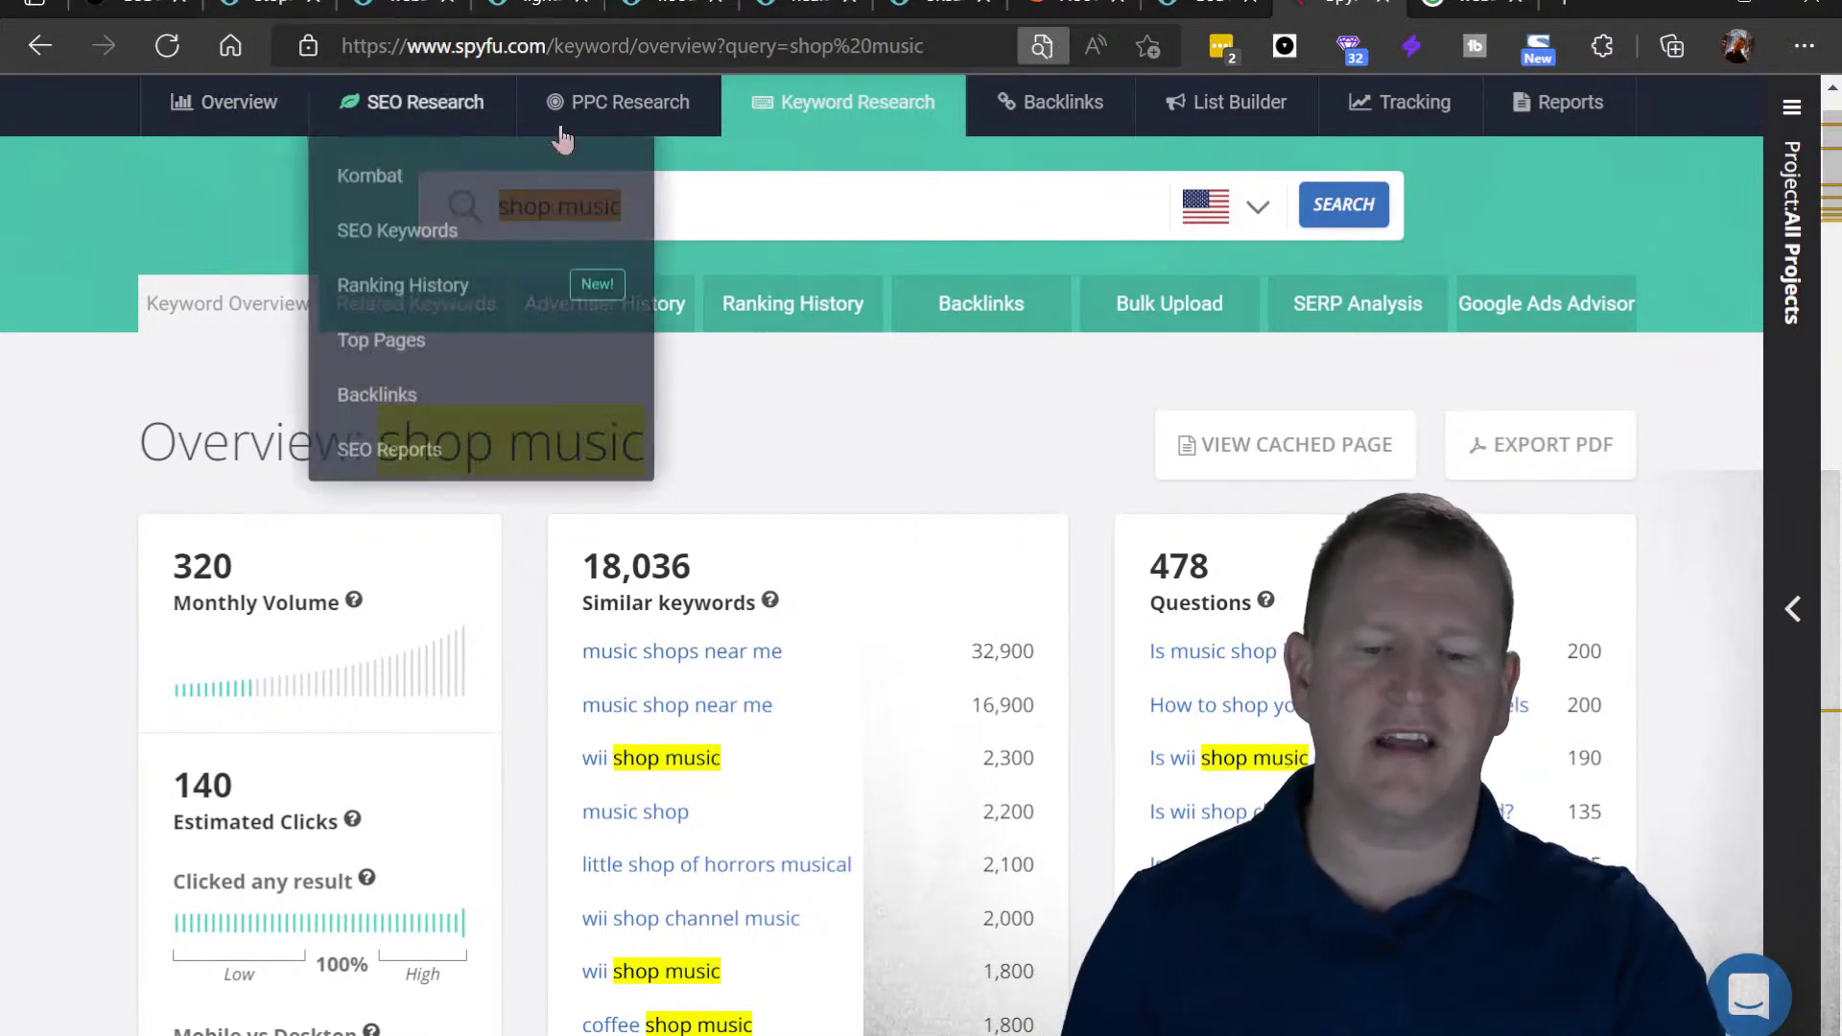
- Return to the expired domains list, scan further down and open the GoDaddy auction for Hoodwinked.com
{"action": "mouse_move", "coordinate": [1141, 106]}
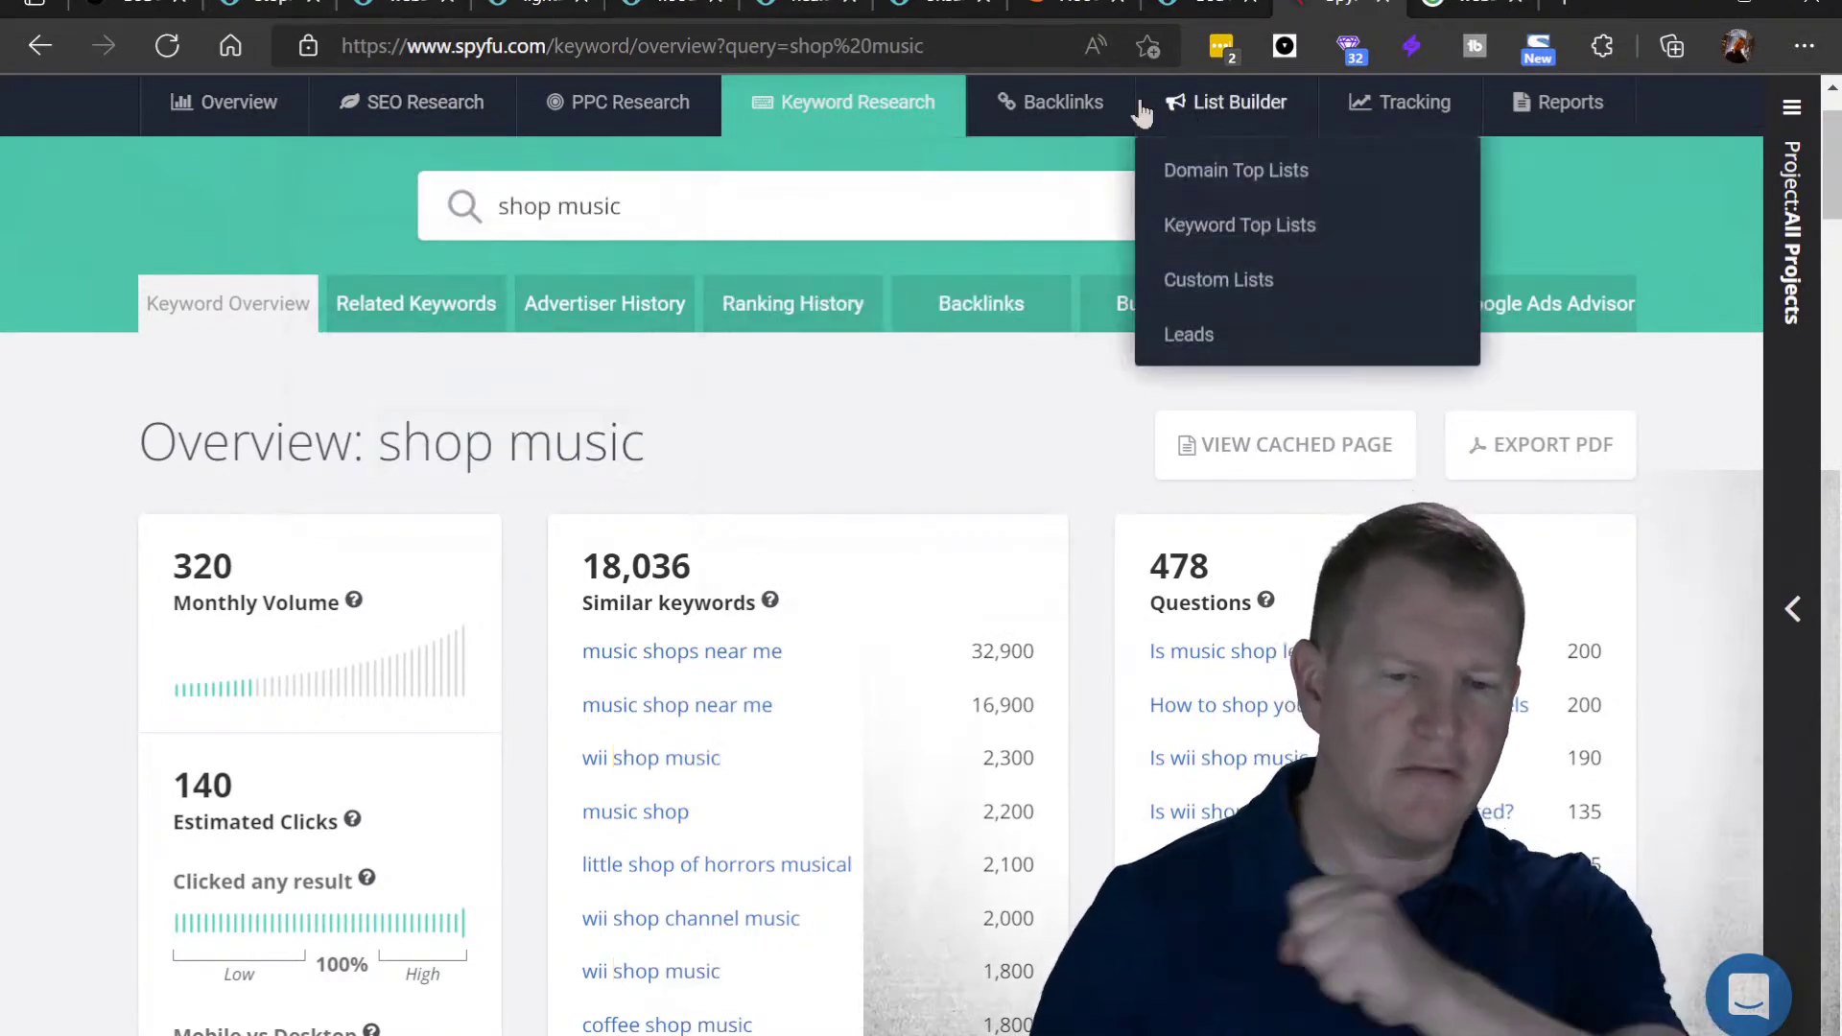
{"action": "left_click", "coordinate": [125, 10]}
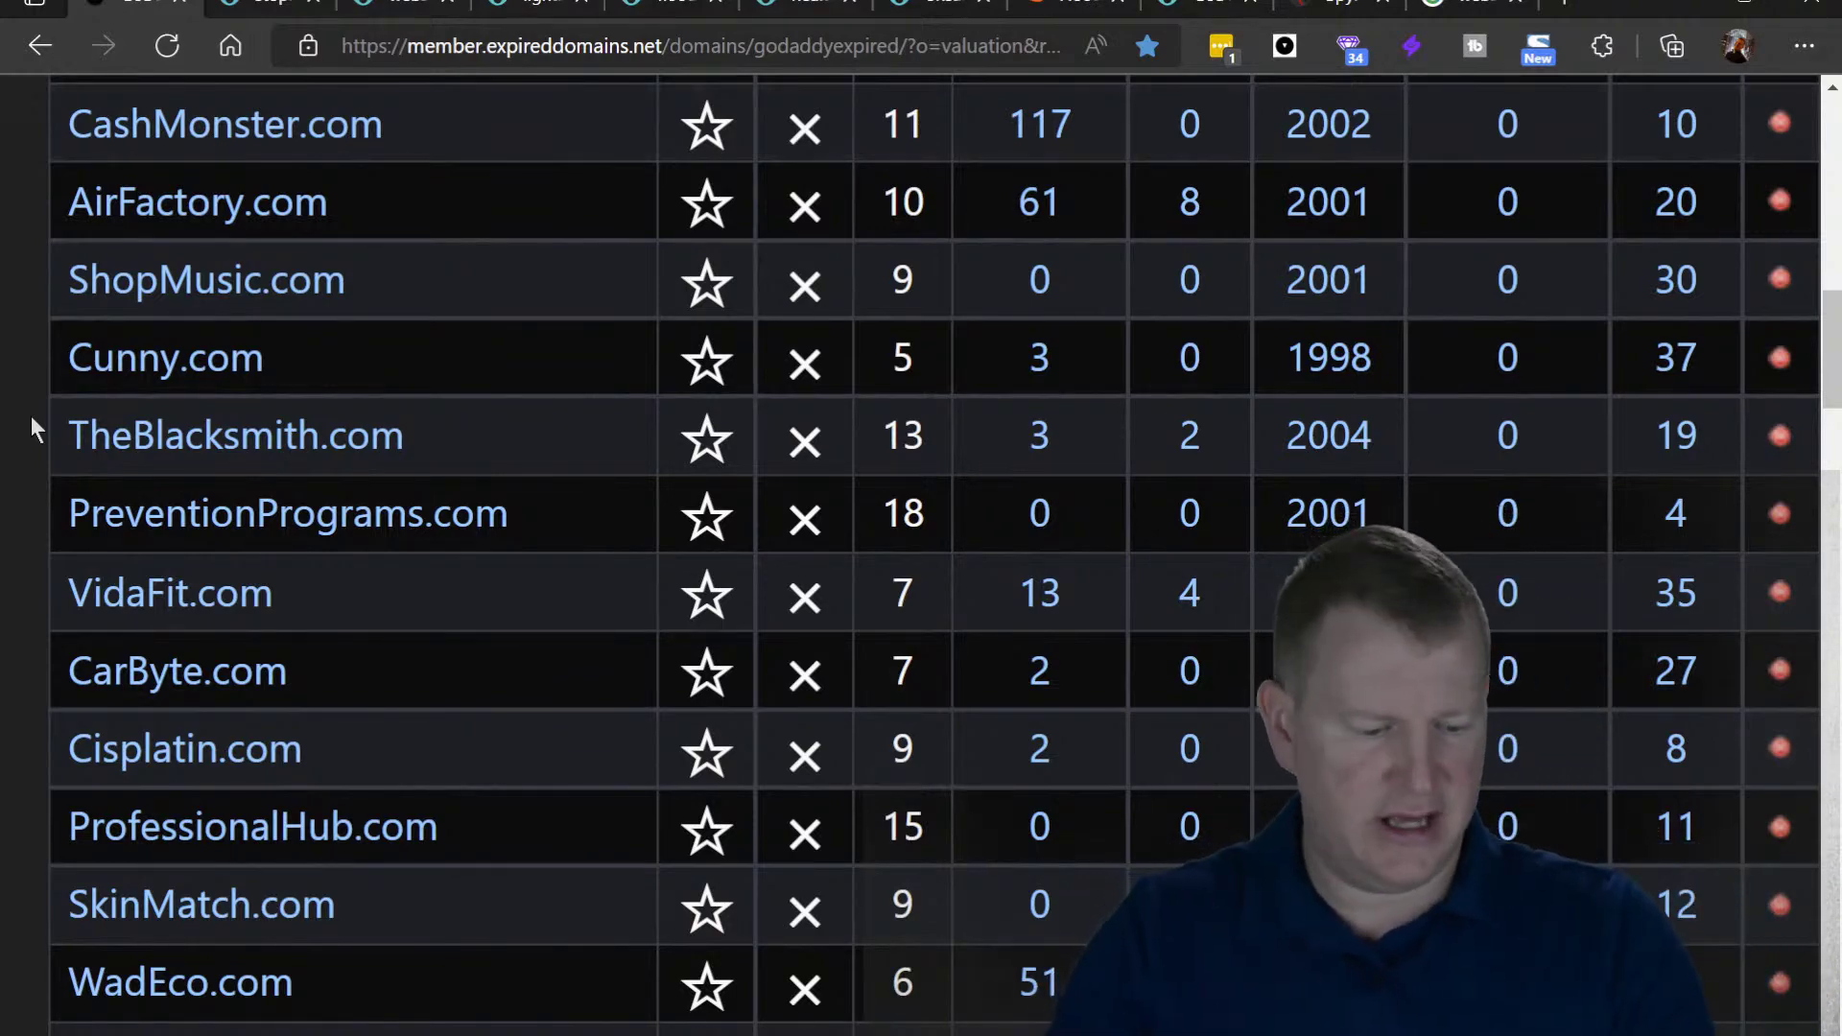
{"action": "scroll", "coordinate": [31, 416], "scroll_direction": "down", "scroll_amount": 6}
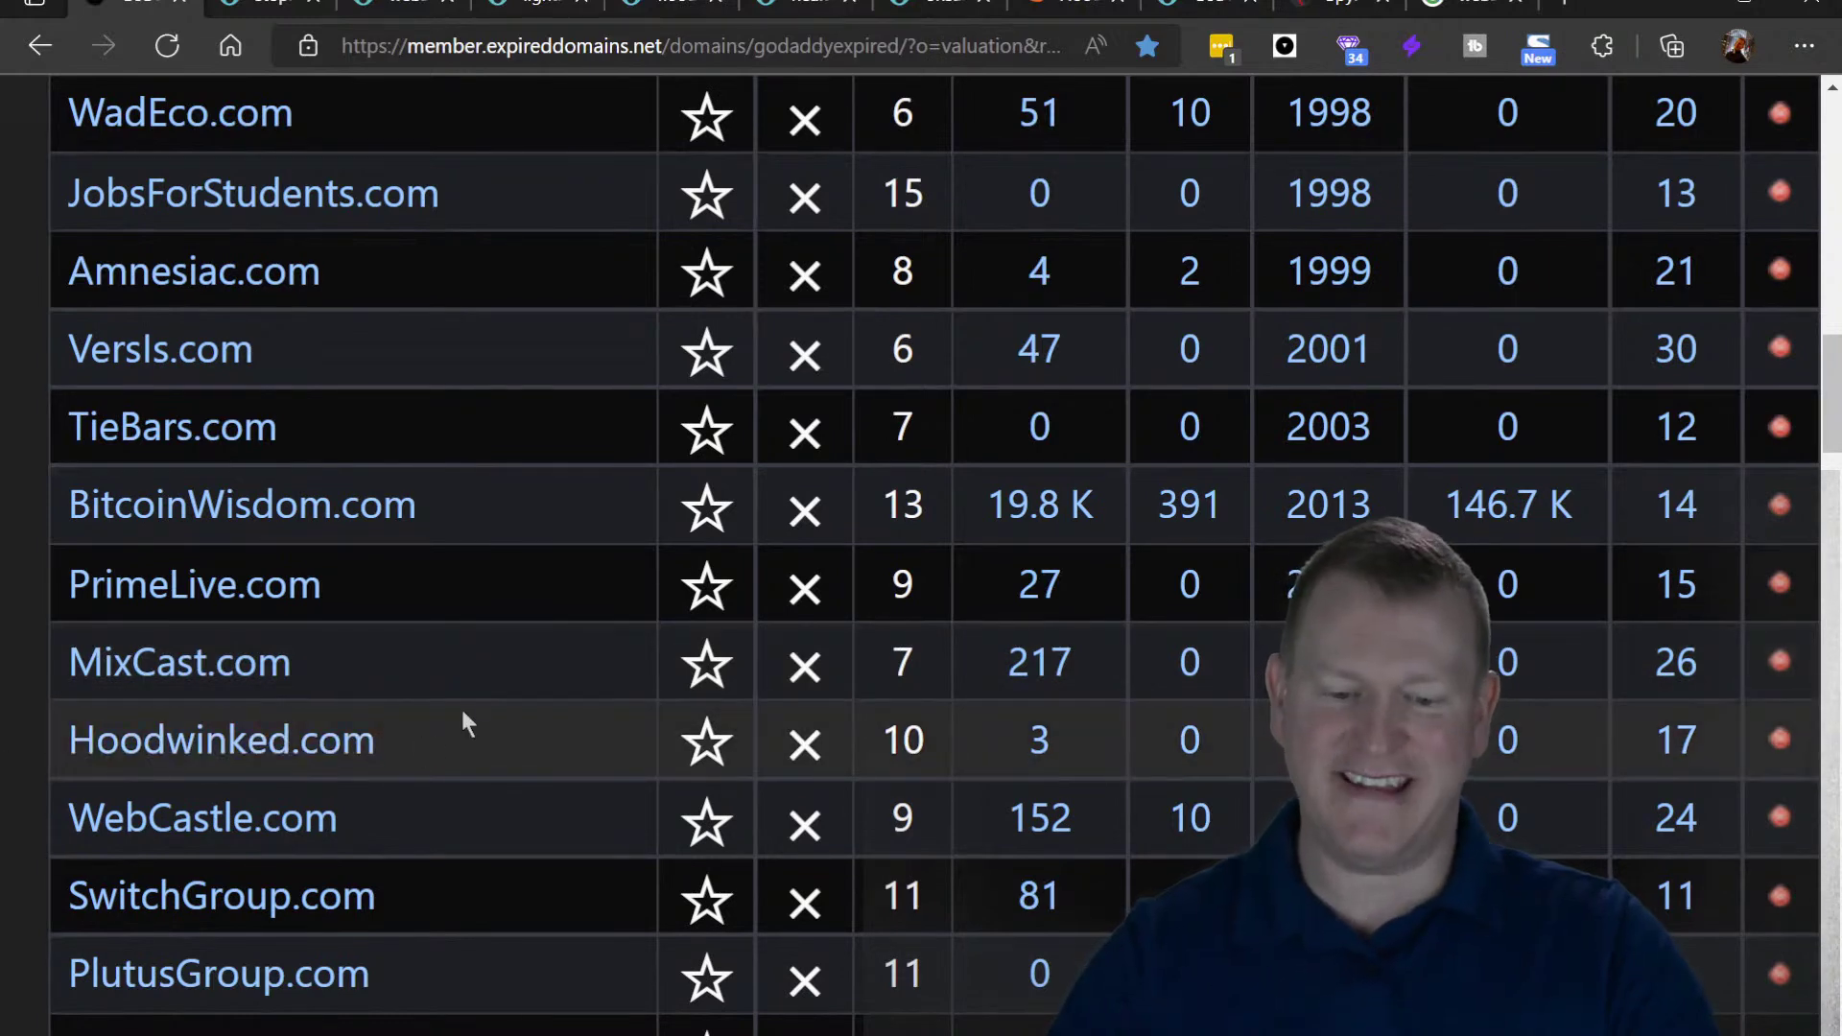
{"action": "left_click_drag", "start_coordinate": [411, 741], "coordinate": [82, 737]}
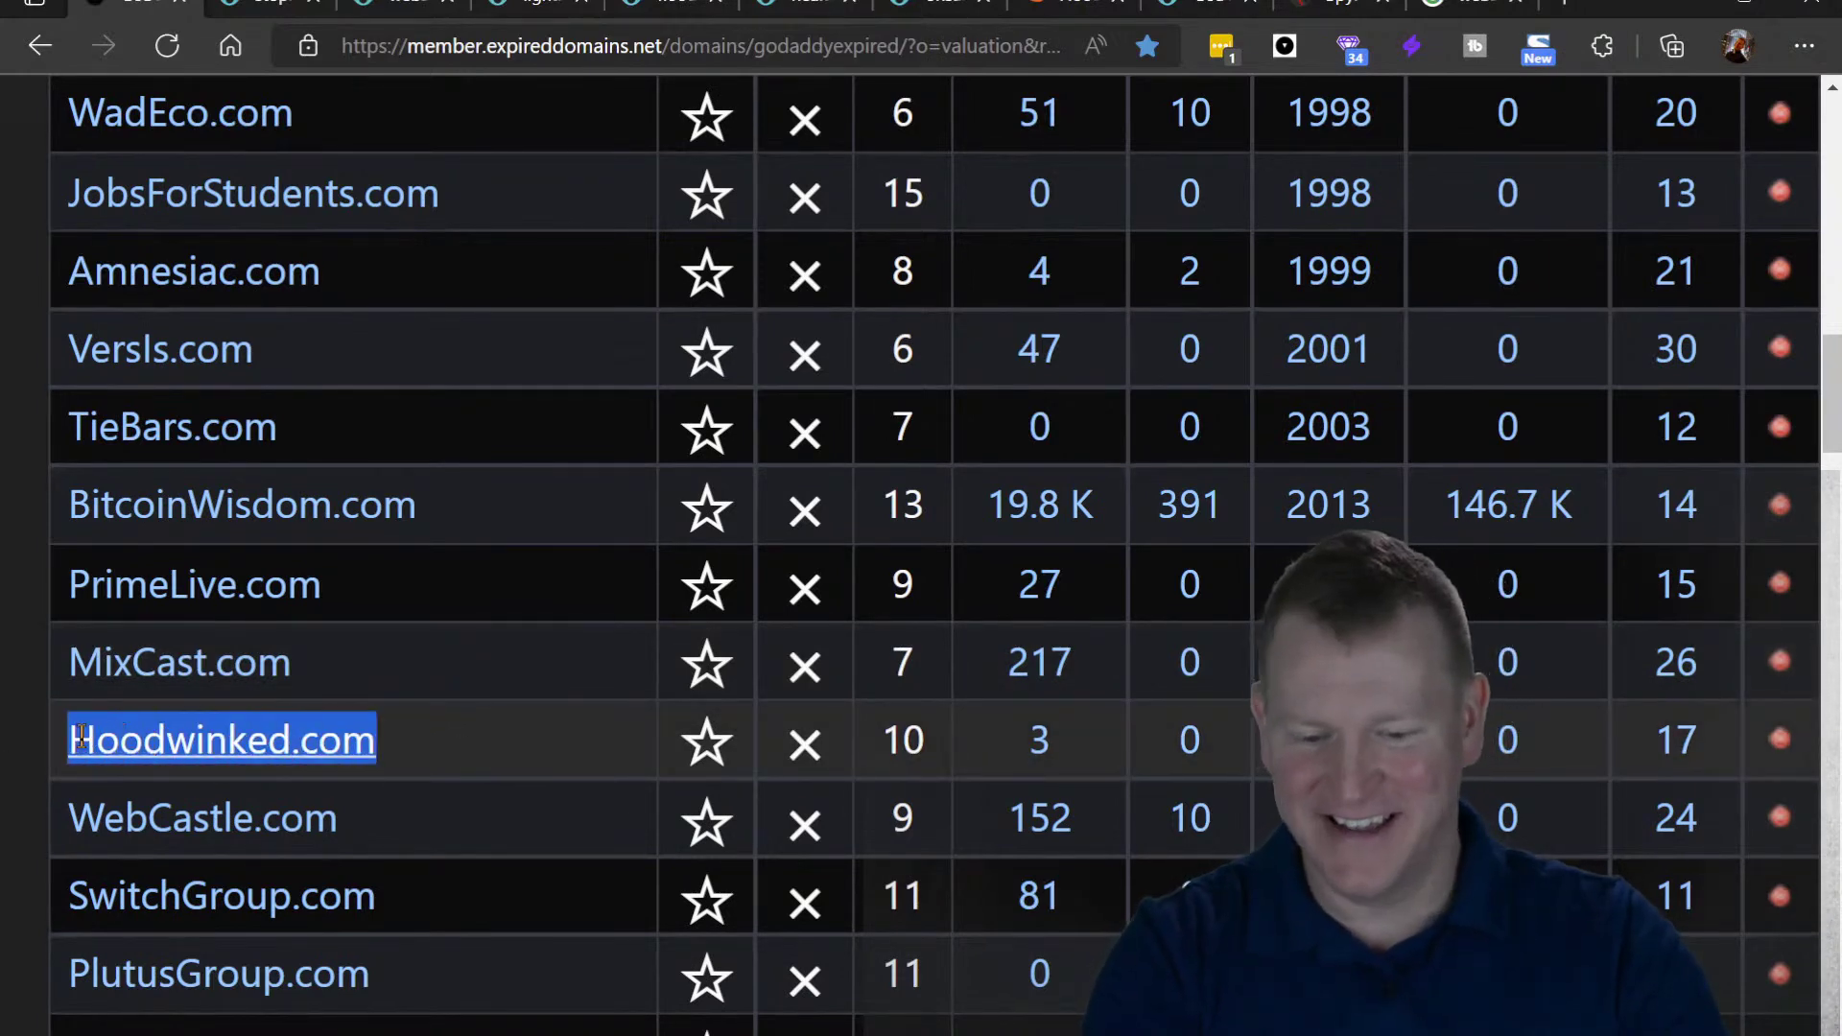
{"action": "left_click", "coordinate": [181, 758]}
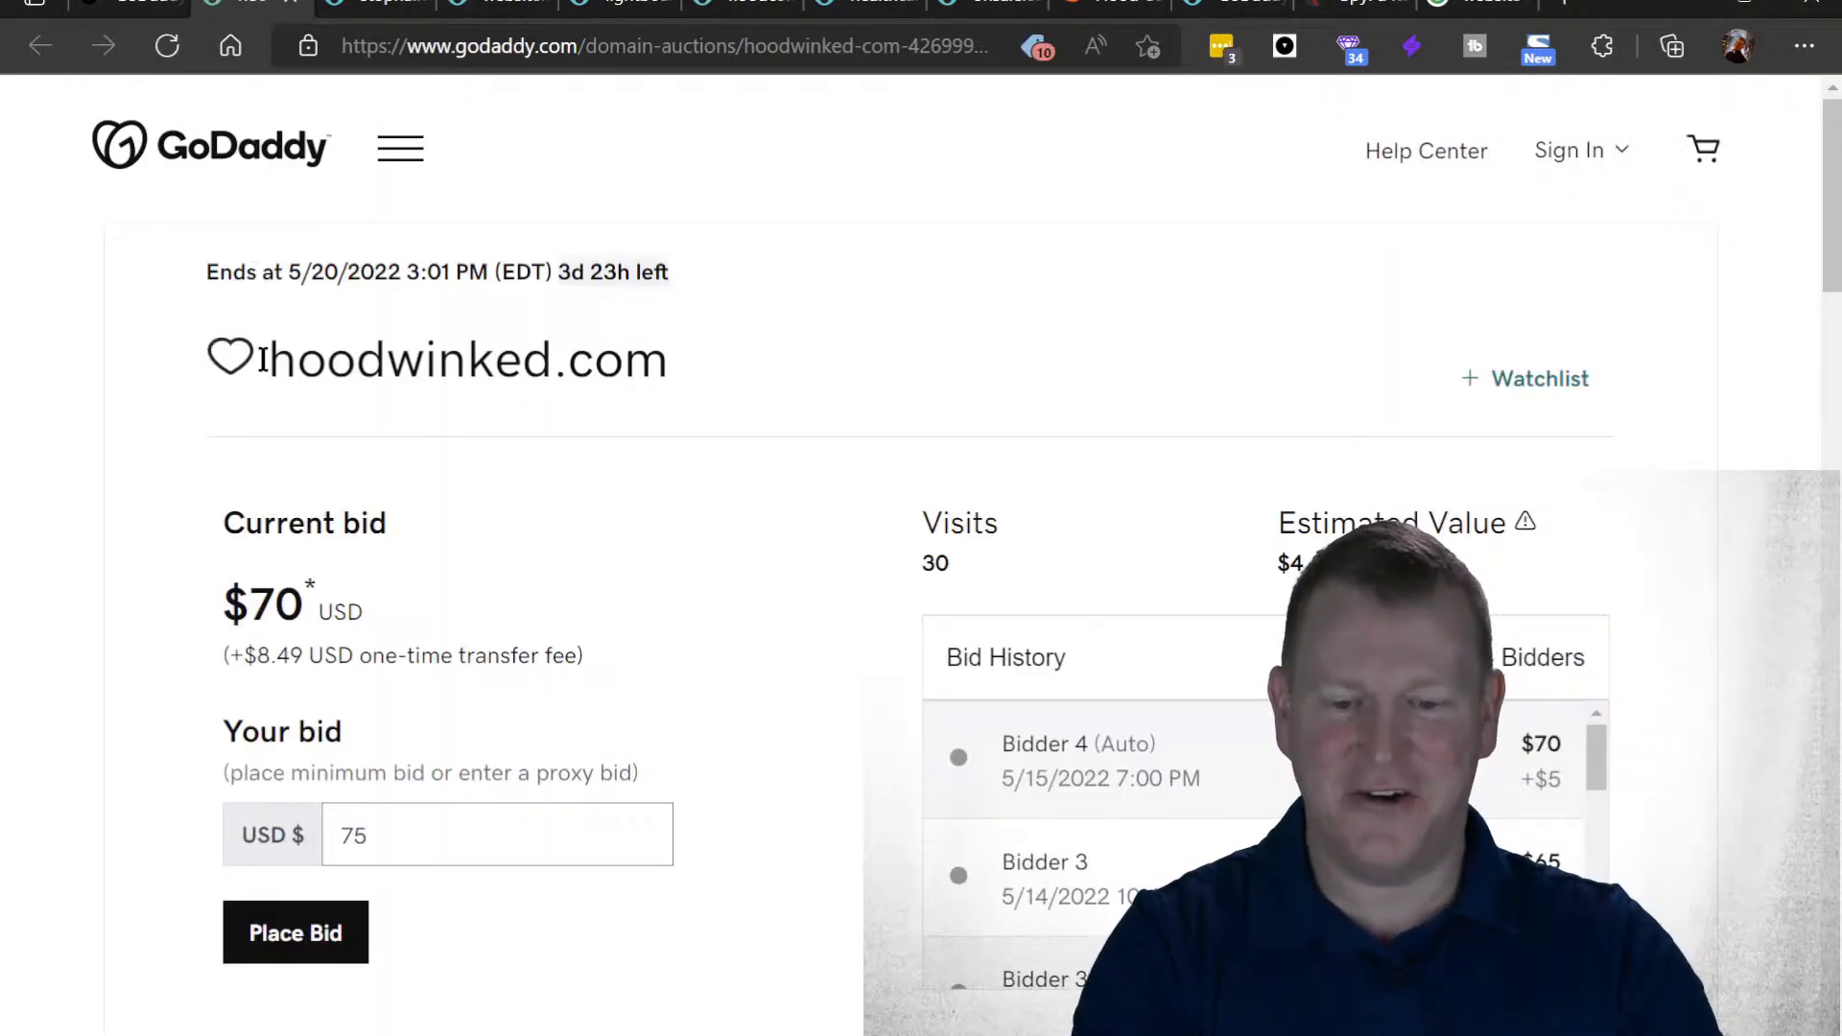
- Copy the name "hoodwinked" from the auction page and look it up as a keyword in SpyFu
{"action": "left_click_drag", "start_coordinate": [263, 360], "coordinate": [546, 368]}
{"action": "key", "text": "ctrl+c"}
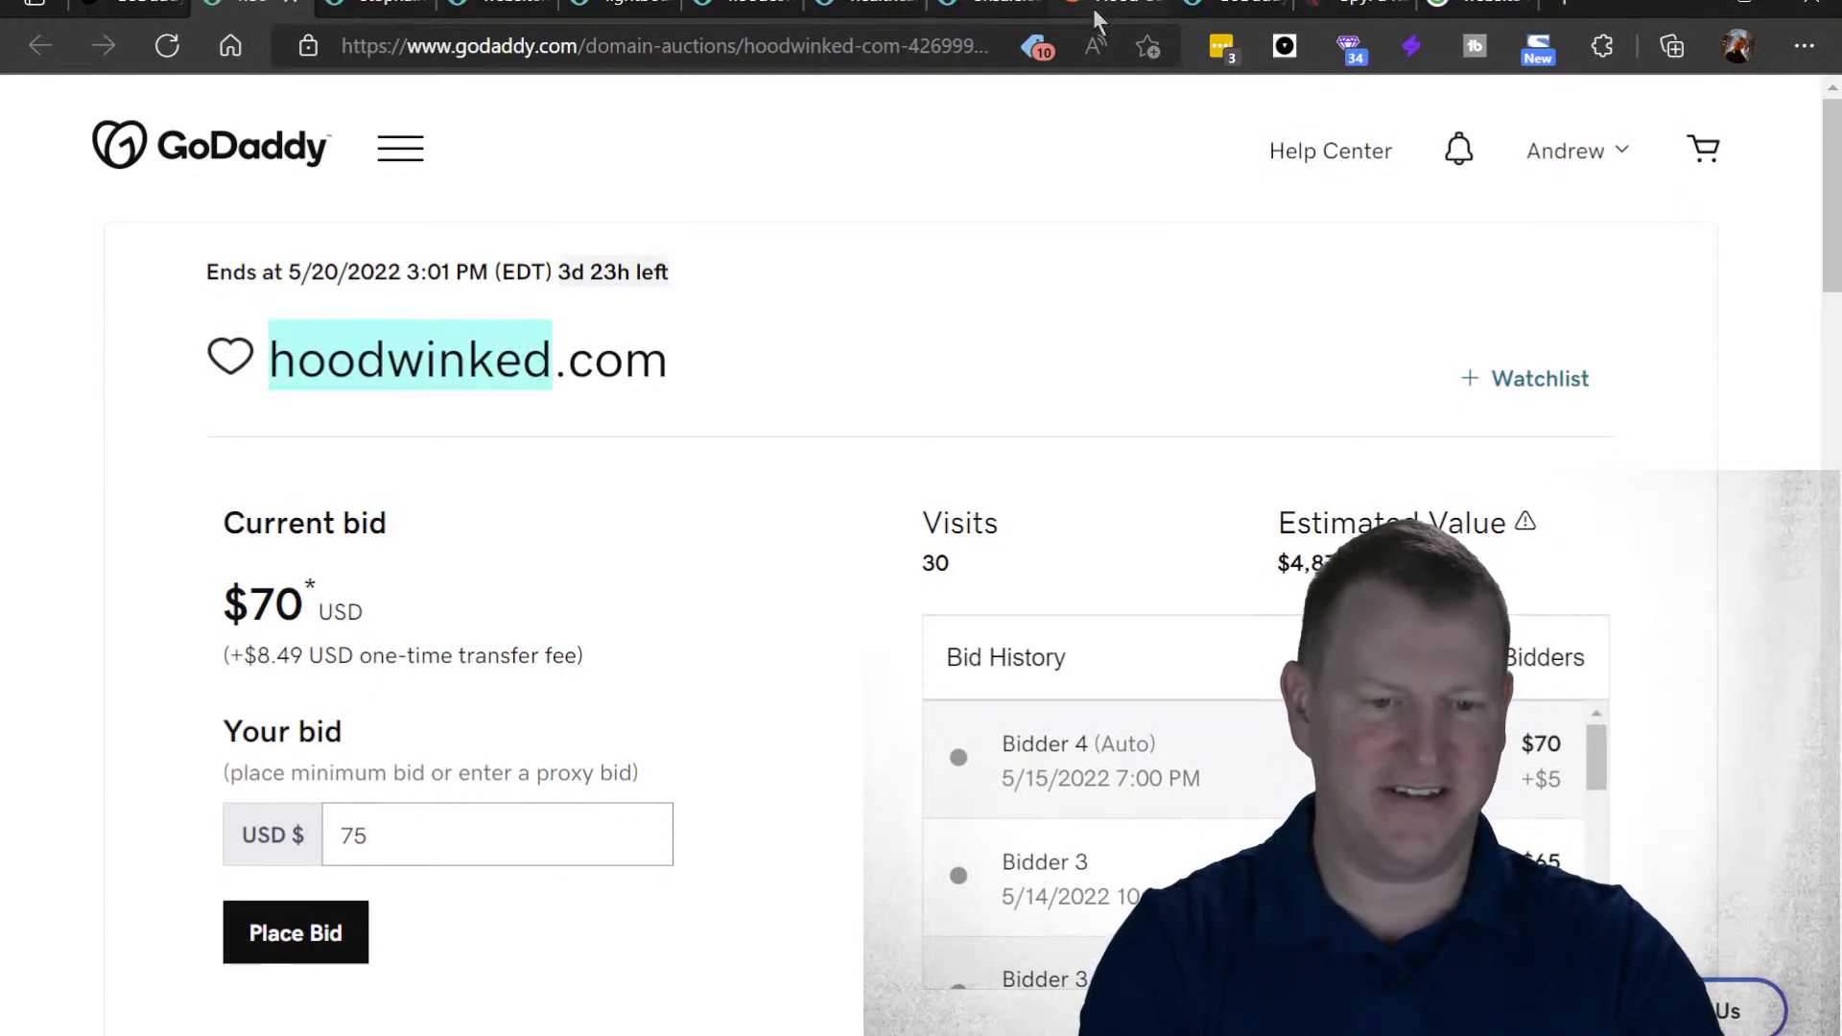
{"action": "left_click", "coordinate": [1341, 13]}
{"action": "left_click_drag", "start_coordinate": [748, 234], "coordinate": [389, 234]}
{"action": "key", "text": "ctrl+v"}
{"action": "key", "text": "Return"}
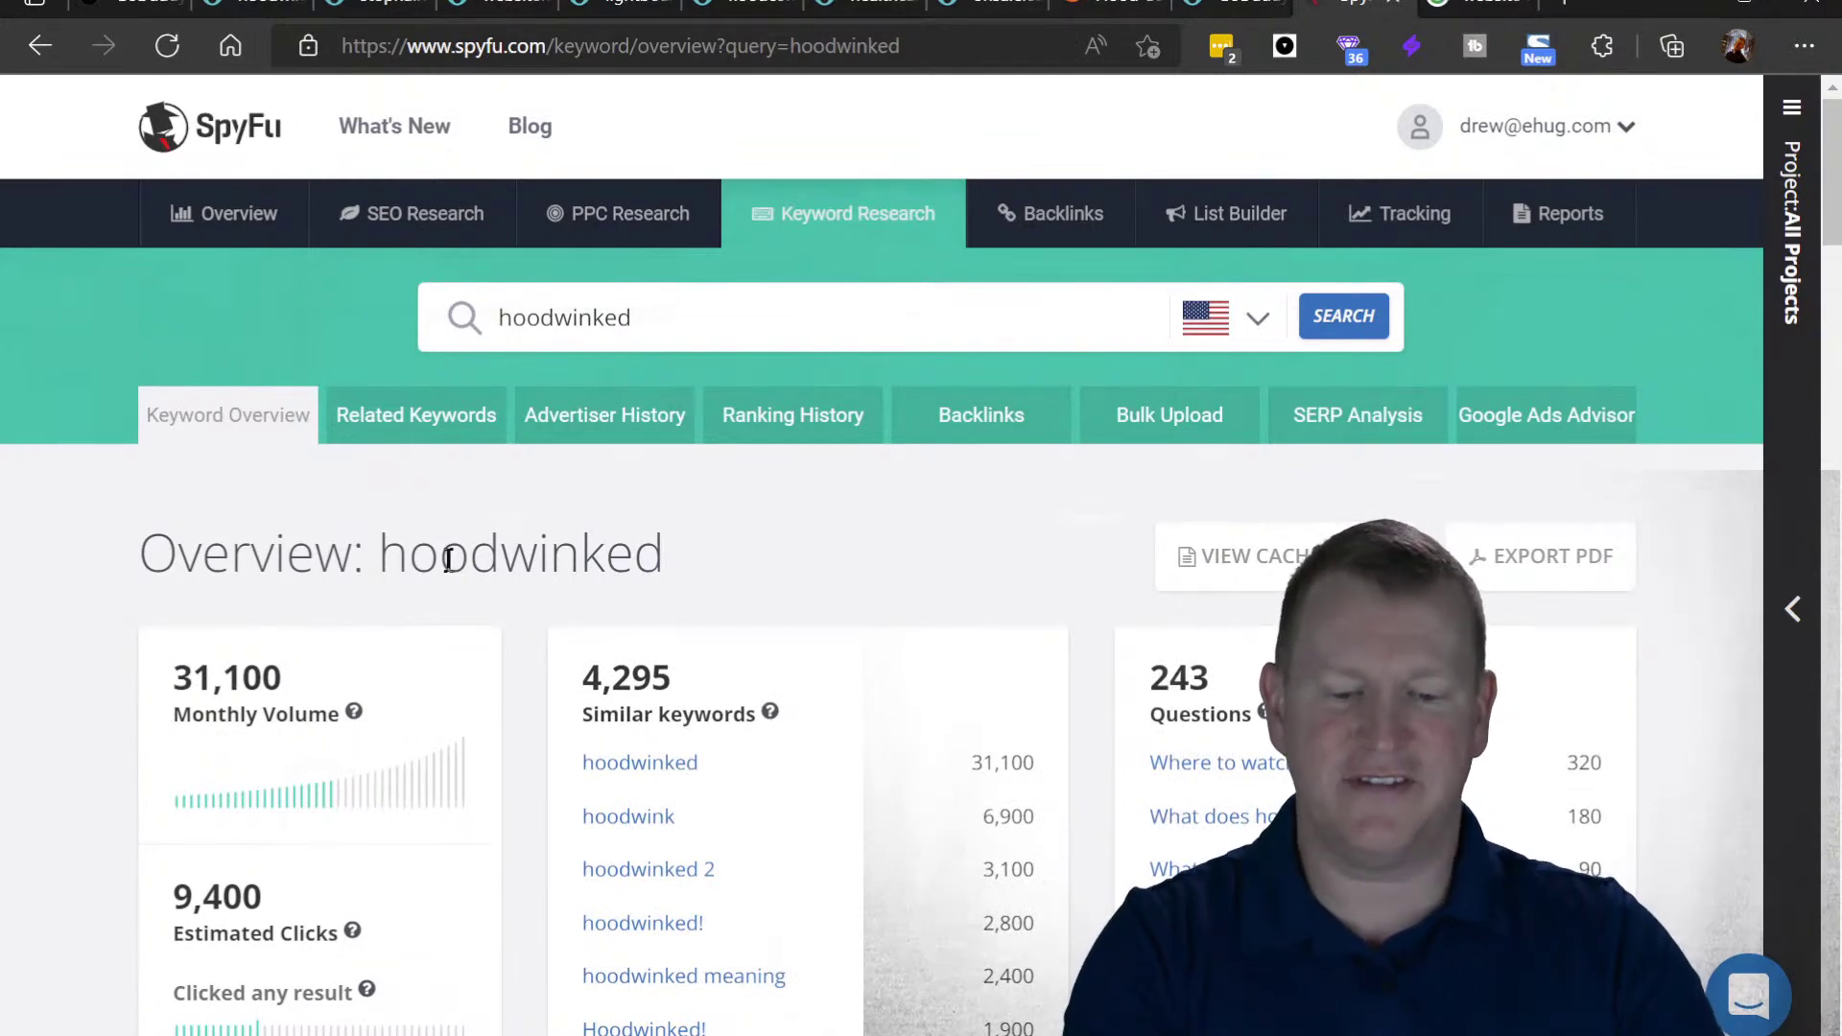
- Review the "hoodwinked" keyword overview, checking the monthly volume, similar keywords, cost per click and related rankings
{"action": "scroll", "coordinate": [447, 559], "scroll_direction": "down", "scroll_amount": 1}
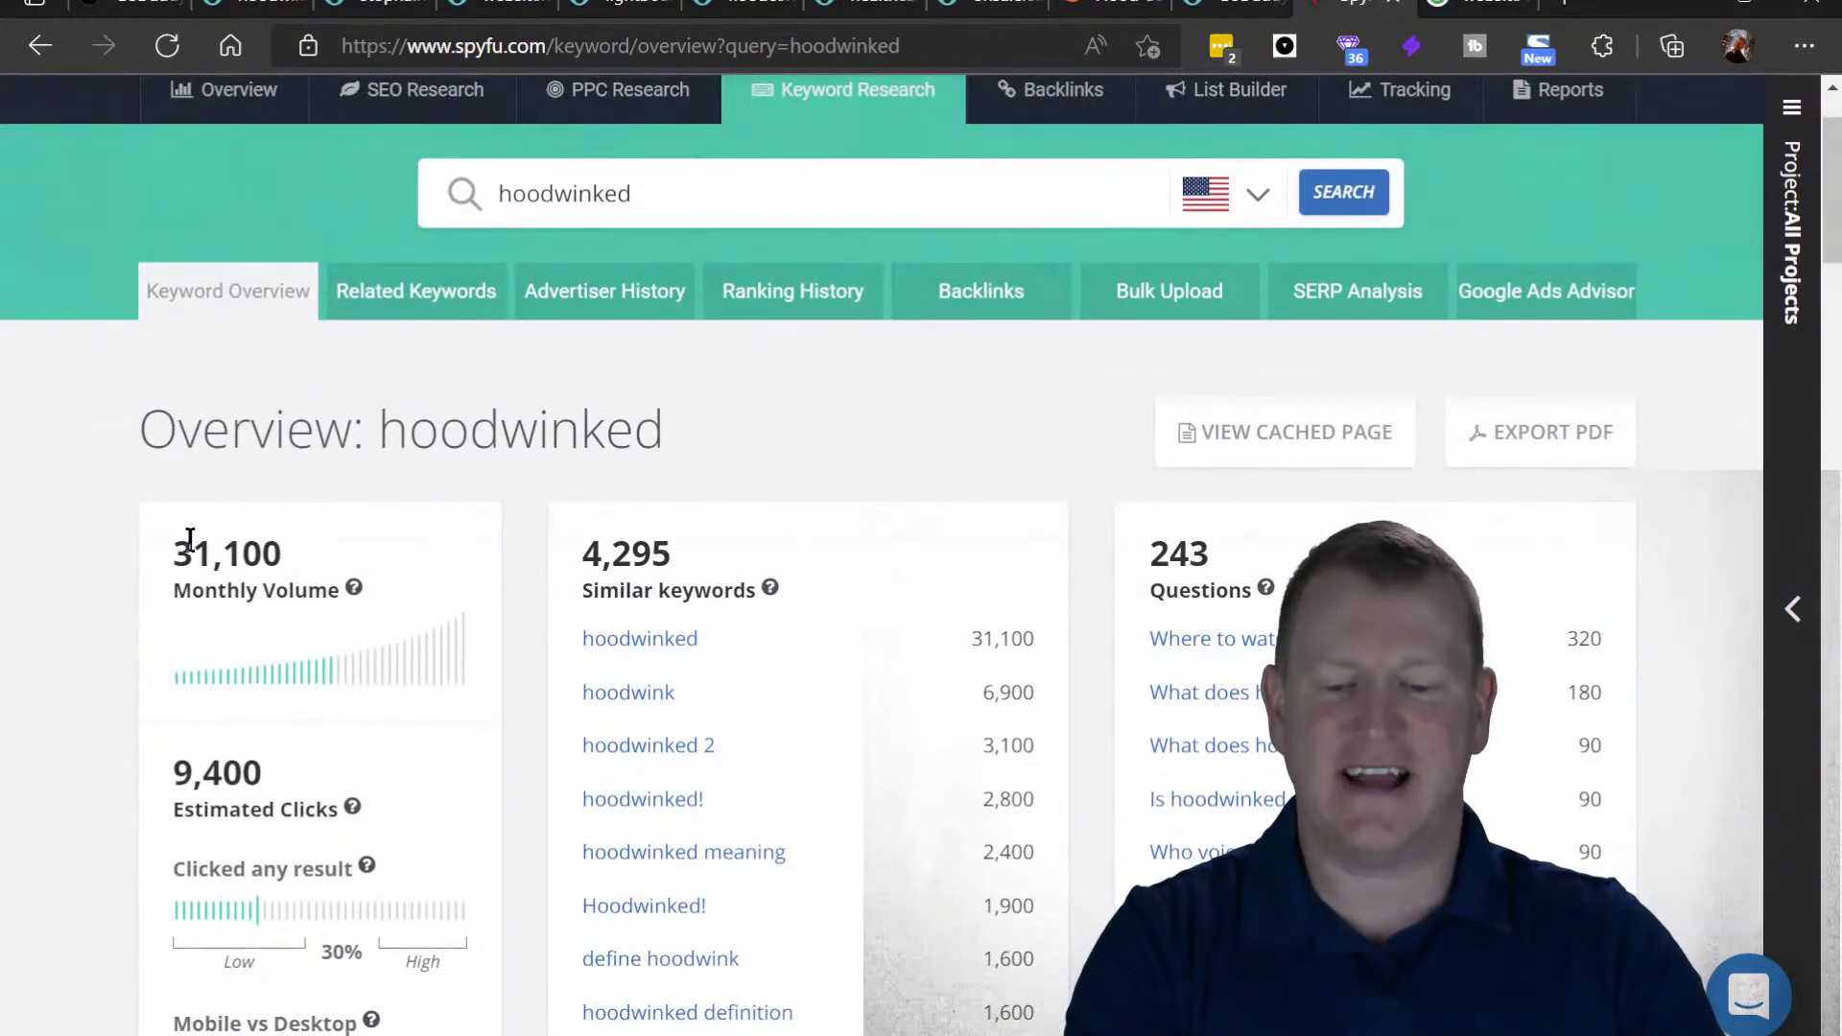
{"action": "left_click_drag", "start_coordinate": [196, 554], "coordinate": [292, 587]}
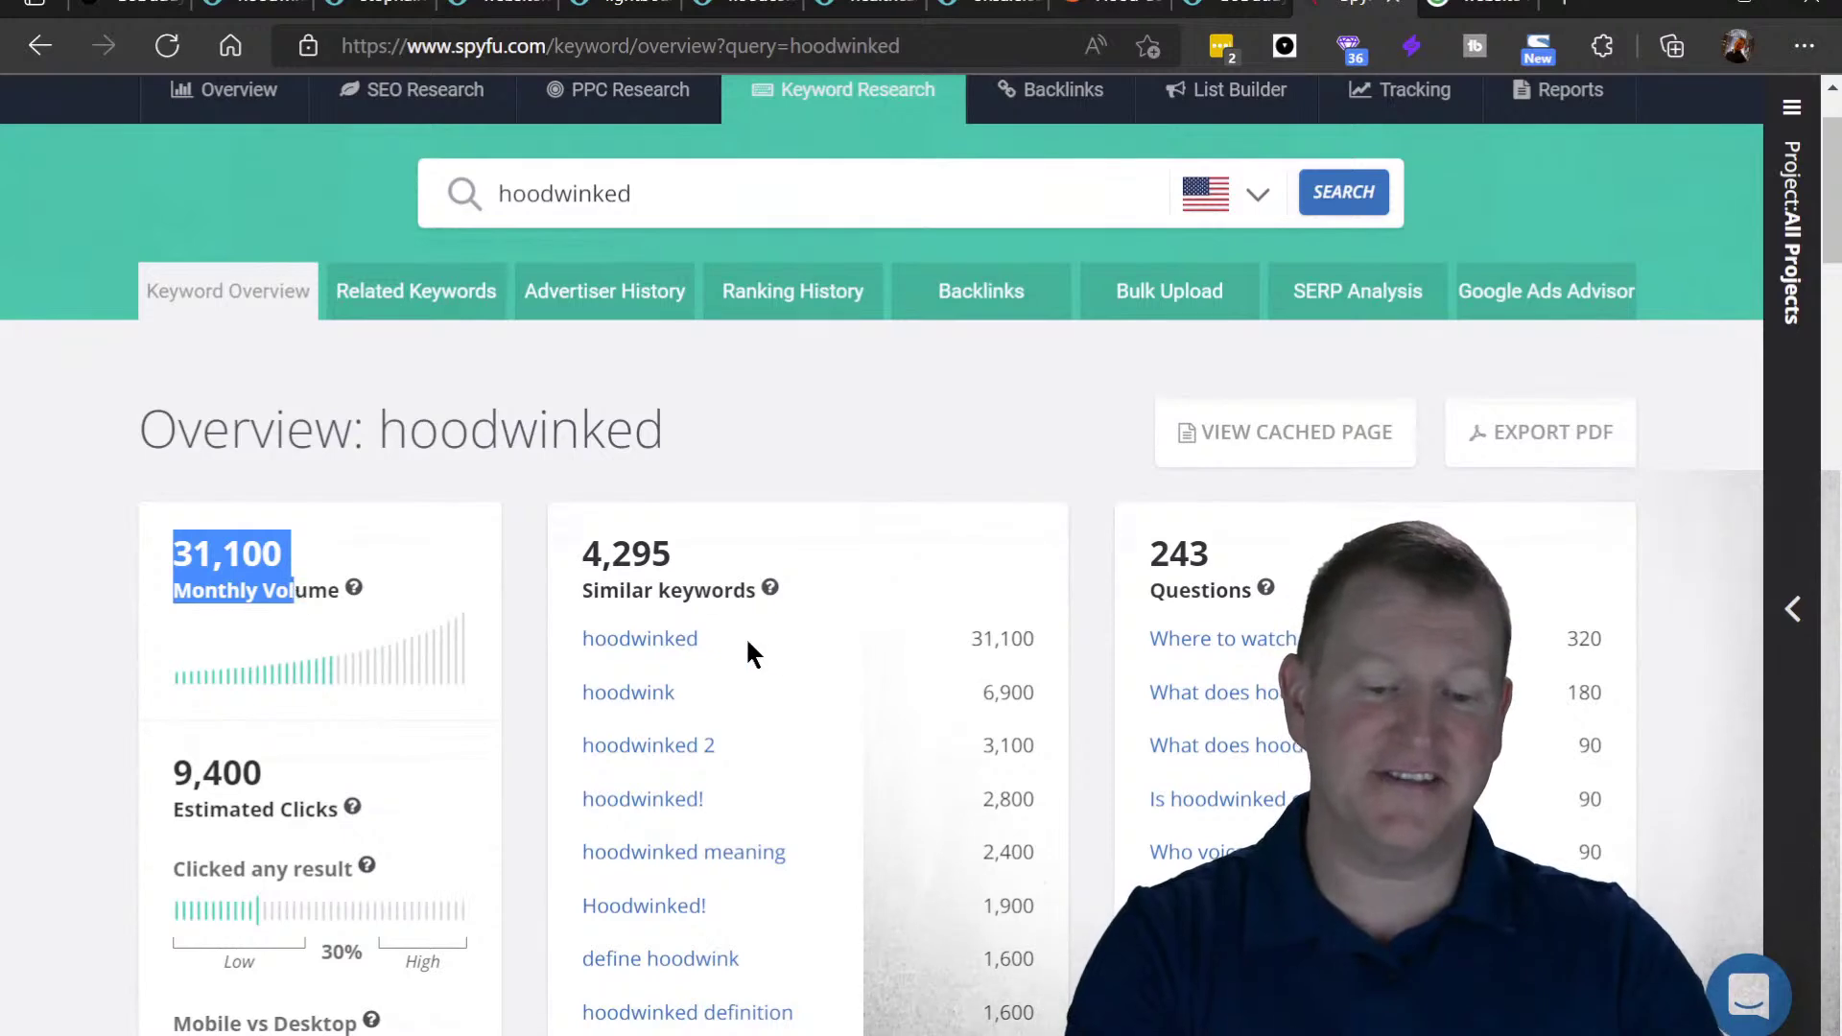
{"action": "left_click", "coordinate": [1090, 641]}
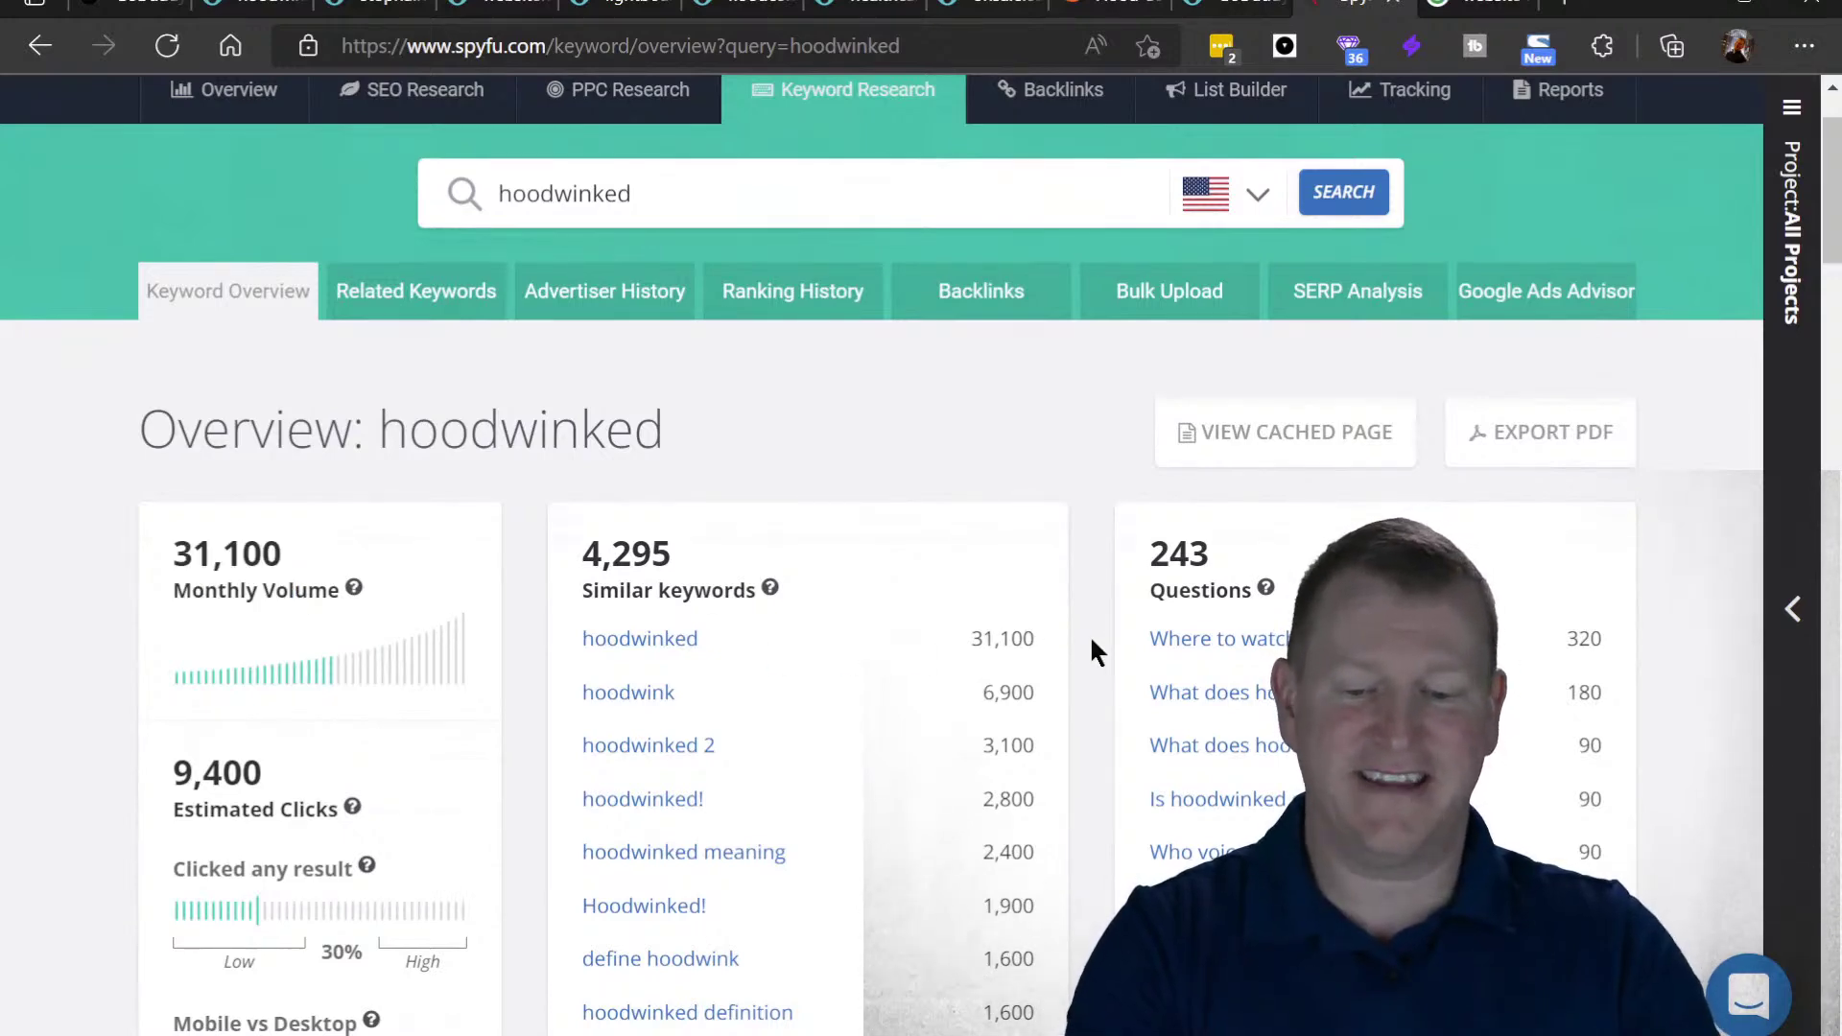
{"action": "scroll", "coordinate": [1091, 640], "scroll_direction": "down", "scroll_amount": 8}
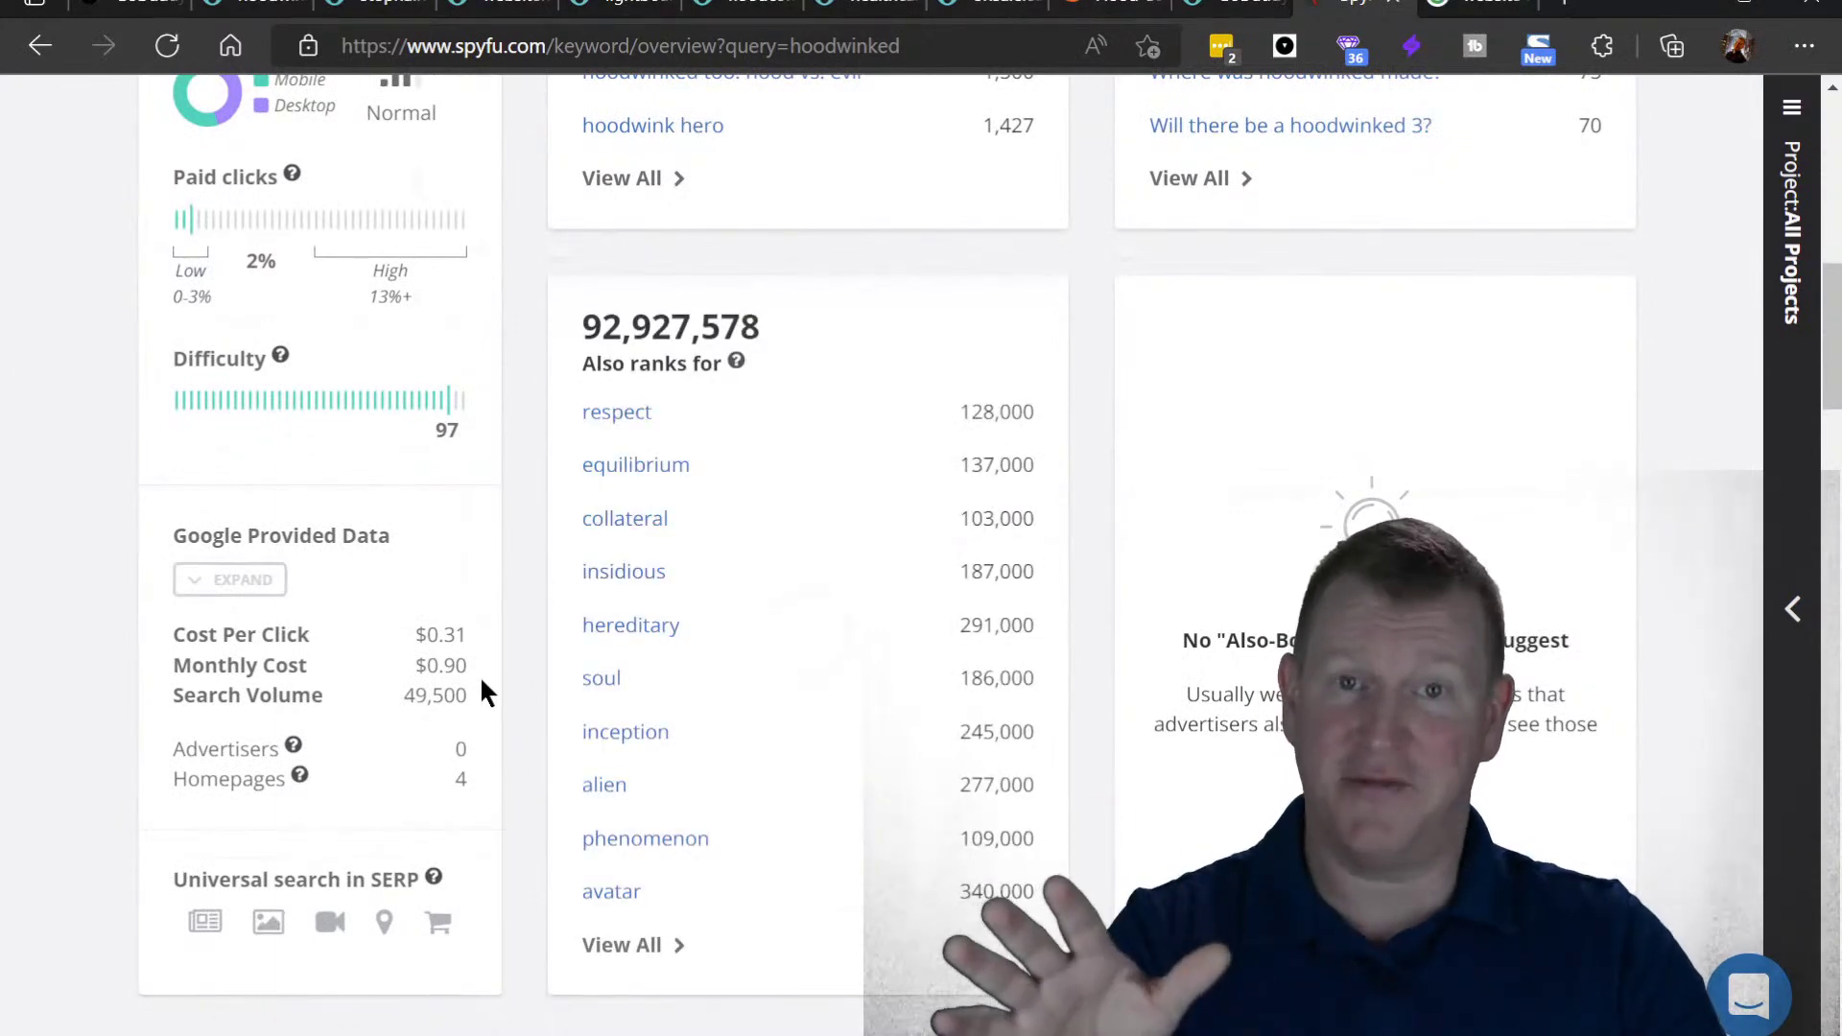
{"action": "scroll", "coordinate": [483, 683], "scroll_direction": "up", "scroll_amount": 9}
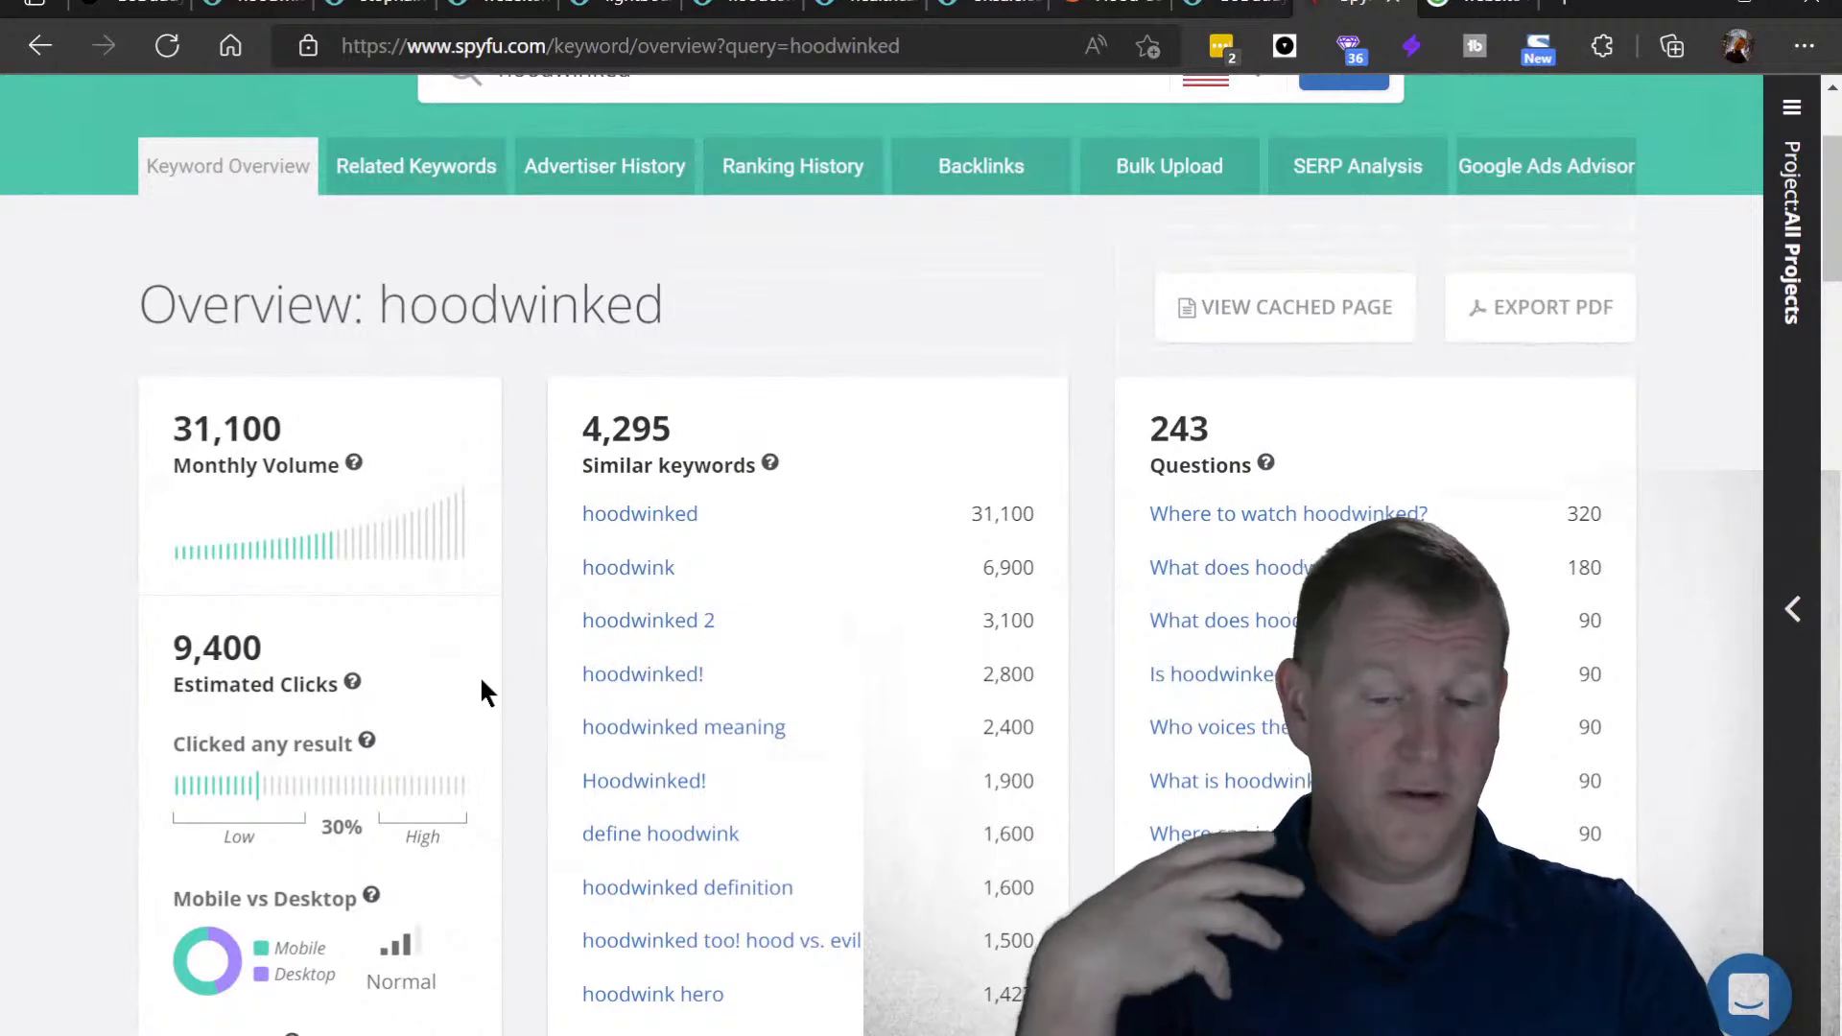
{"action": "scroll", "coordinate": [481, 681], "scroll_direction": "up", "scroll_amount": 3}
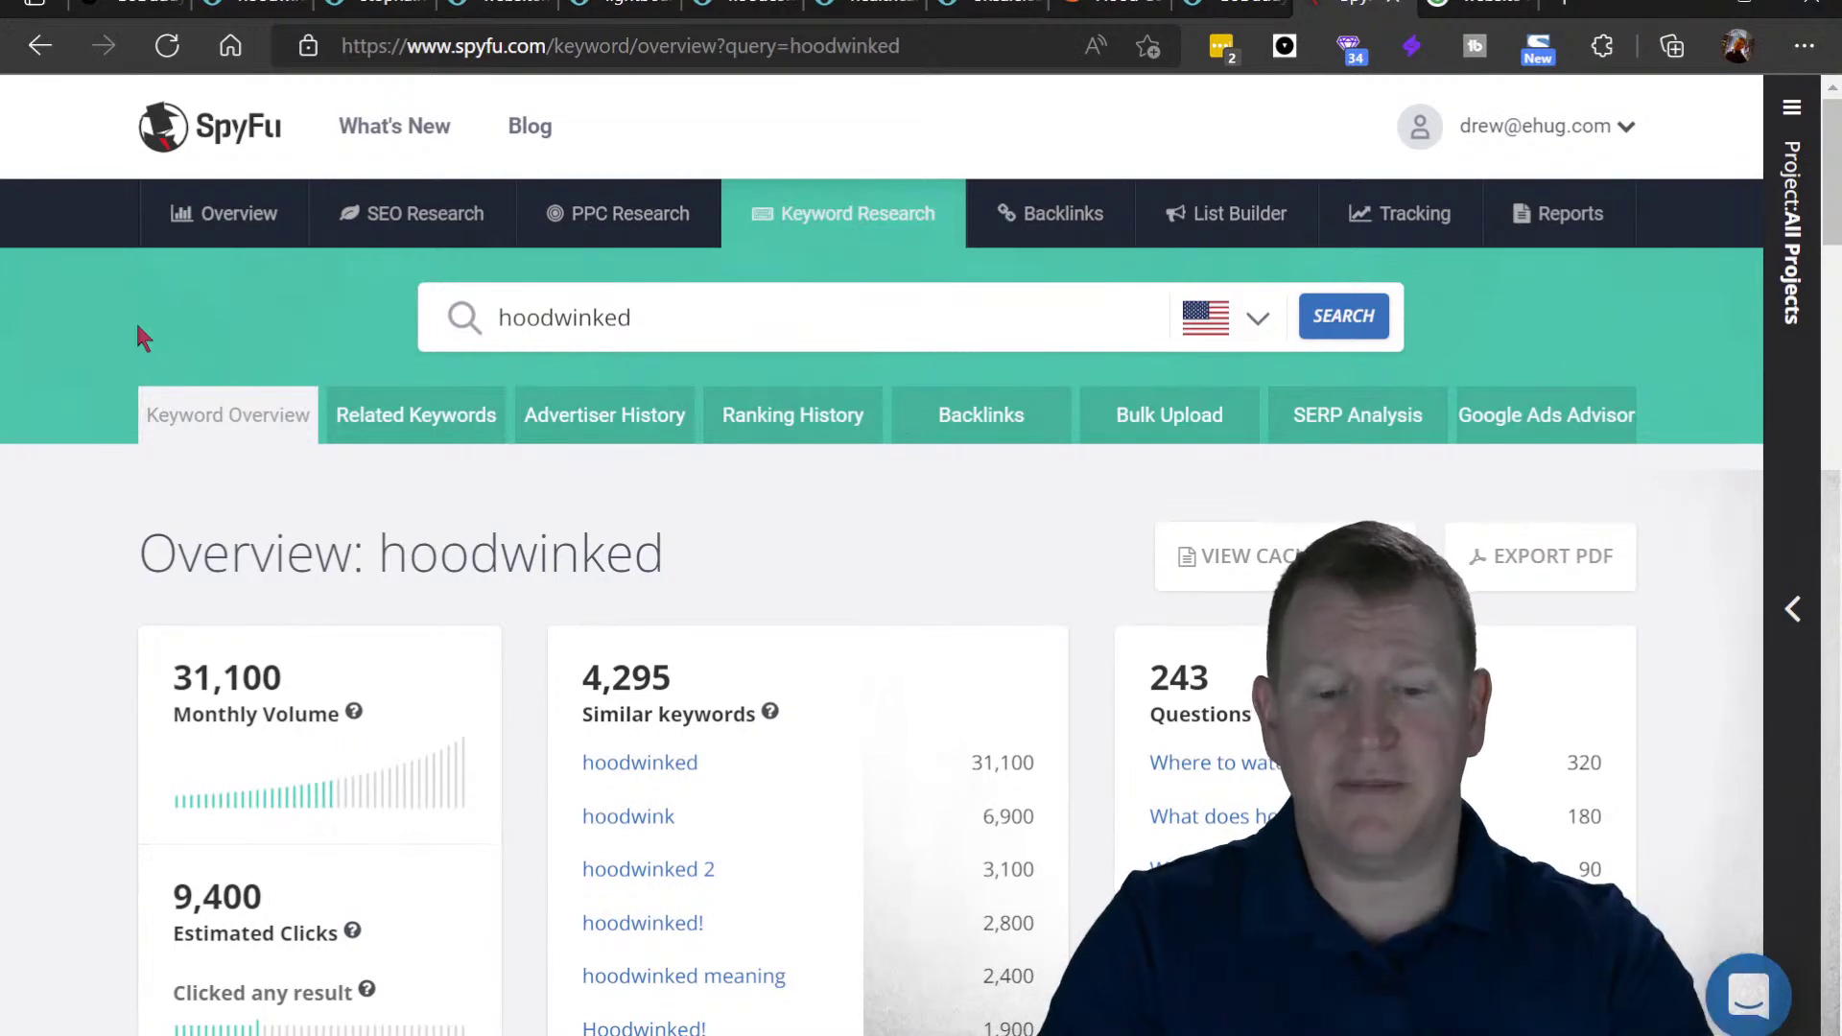
- Return to the GoDaddy auction for hoodwinked.com and add the domain to the watchlist
{"action": "left_click", "coordinate": [245, 11]}
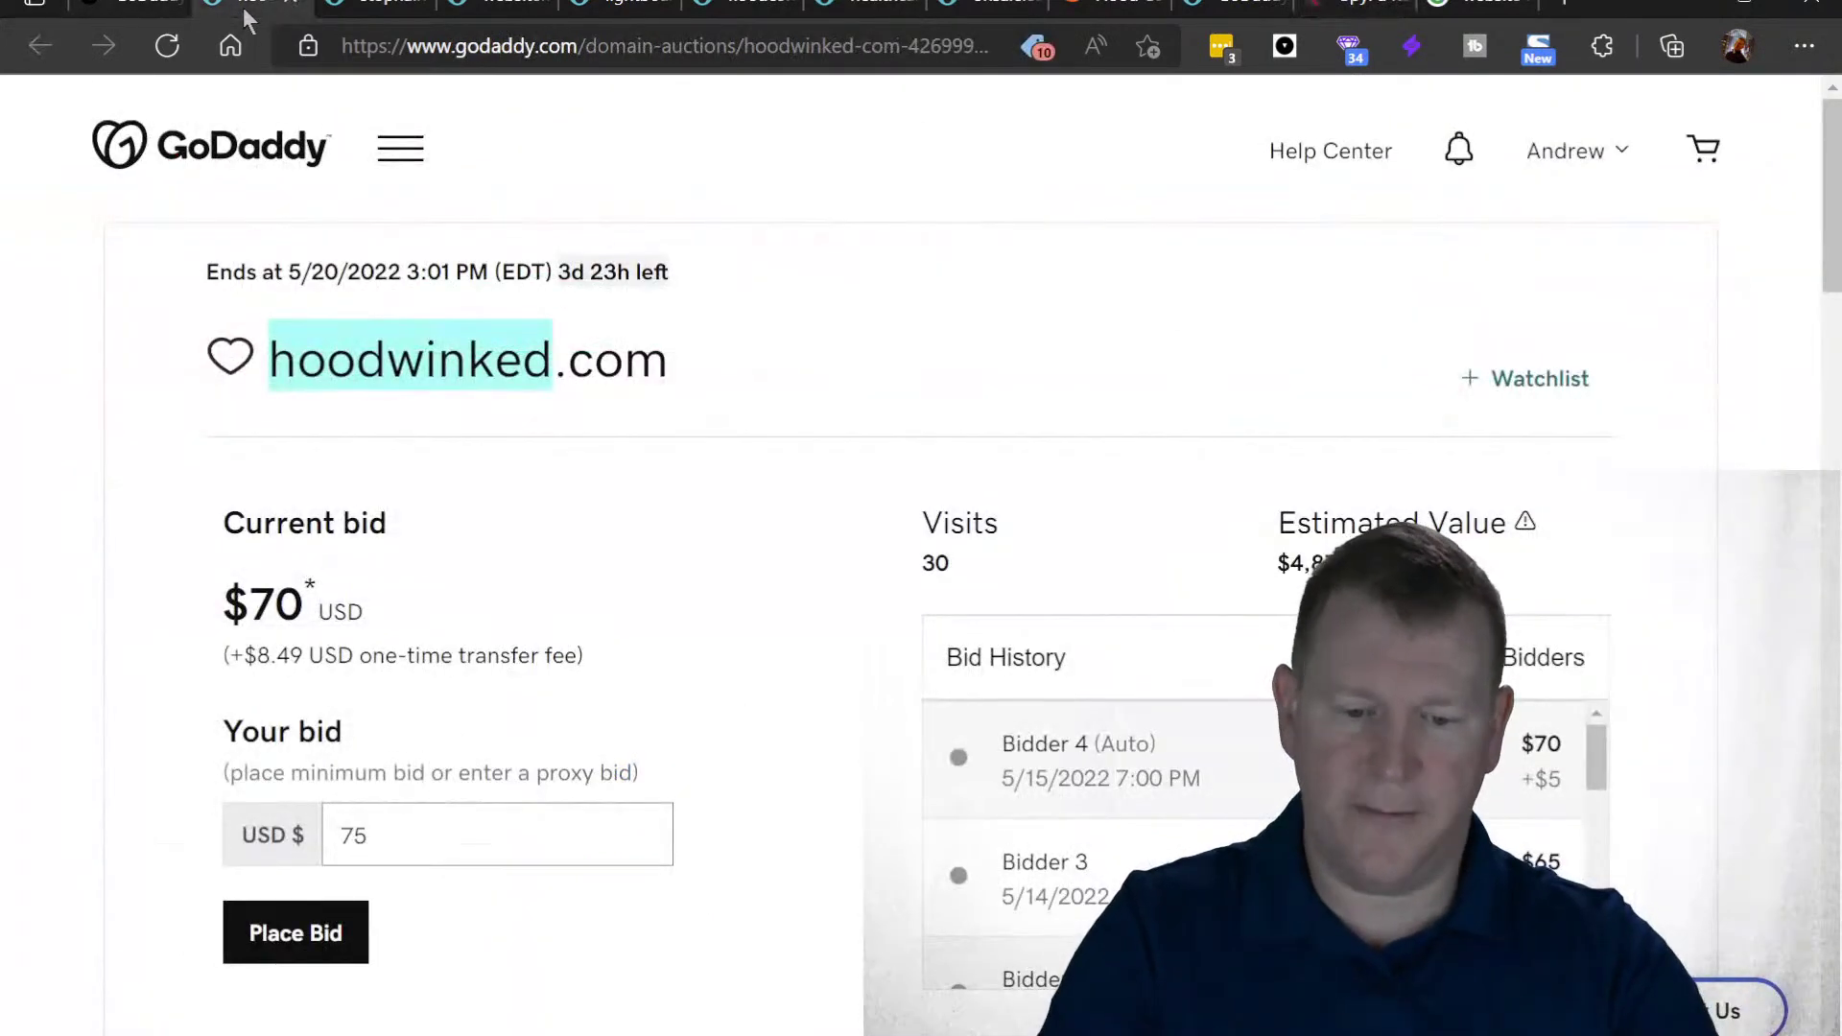
{"action": "left_click", "coordinate": [756, 763]}
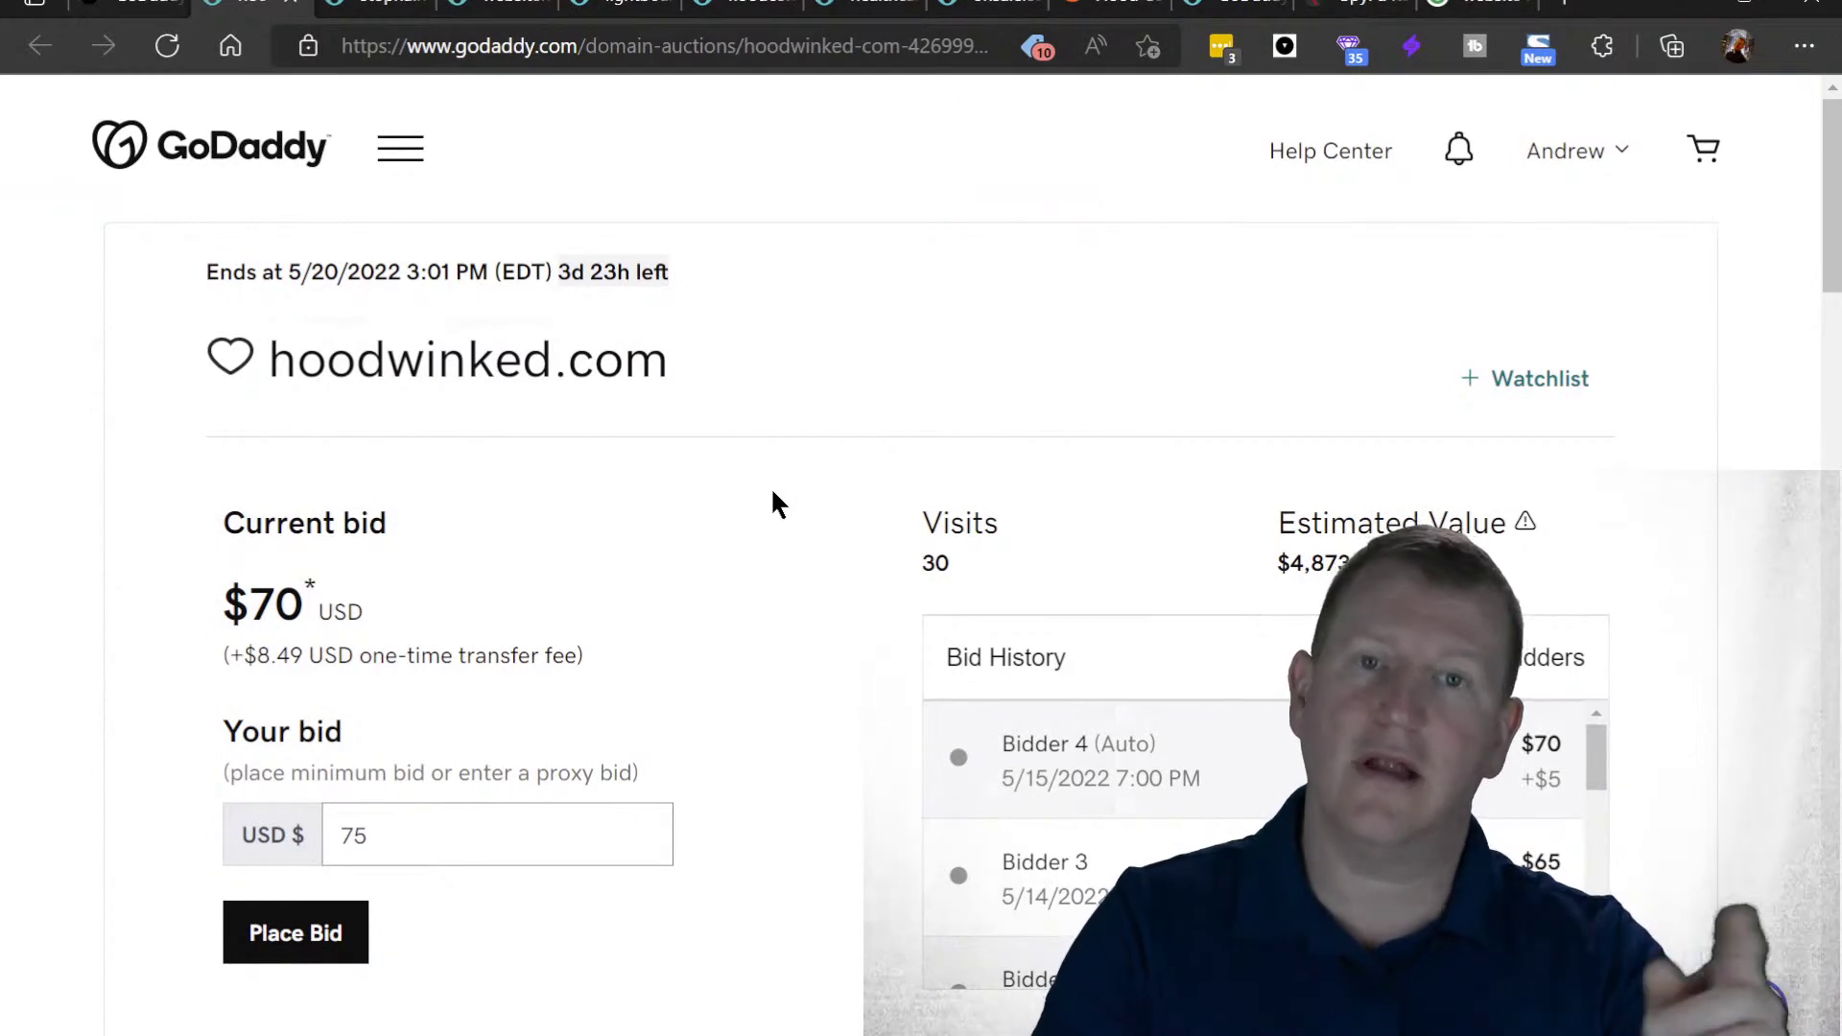
{"action": "left_click", "coordinate": [1574, 416]}
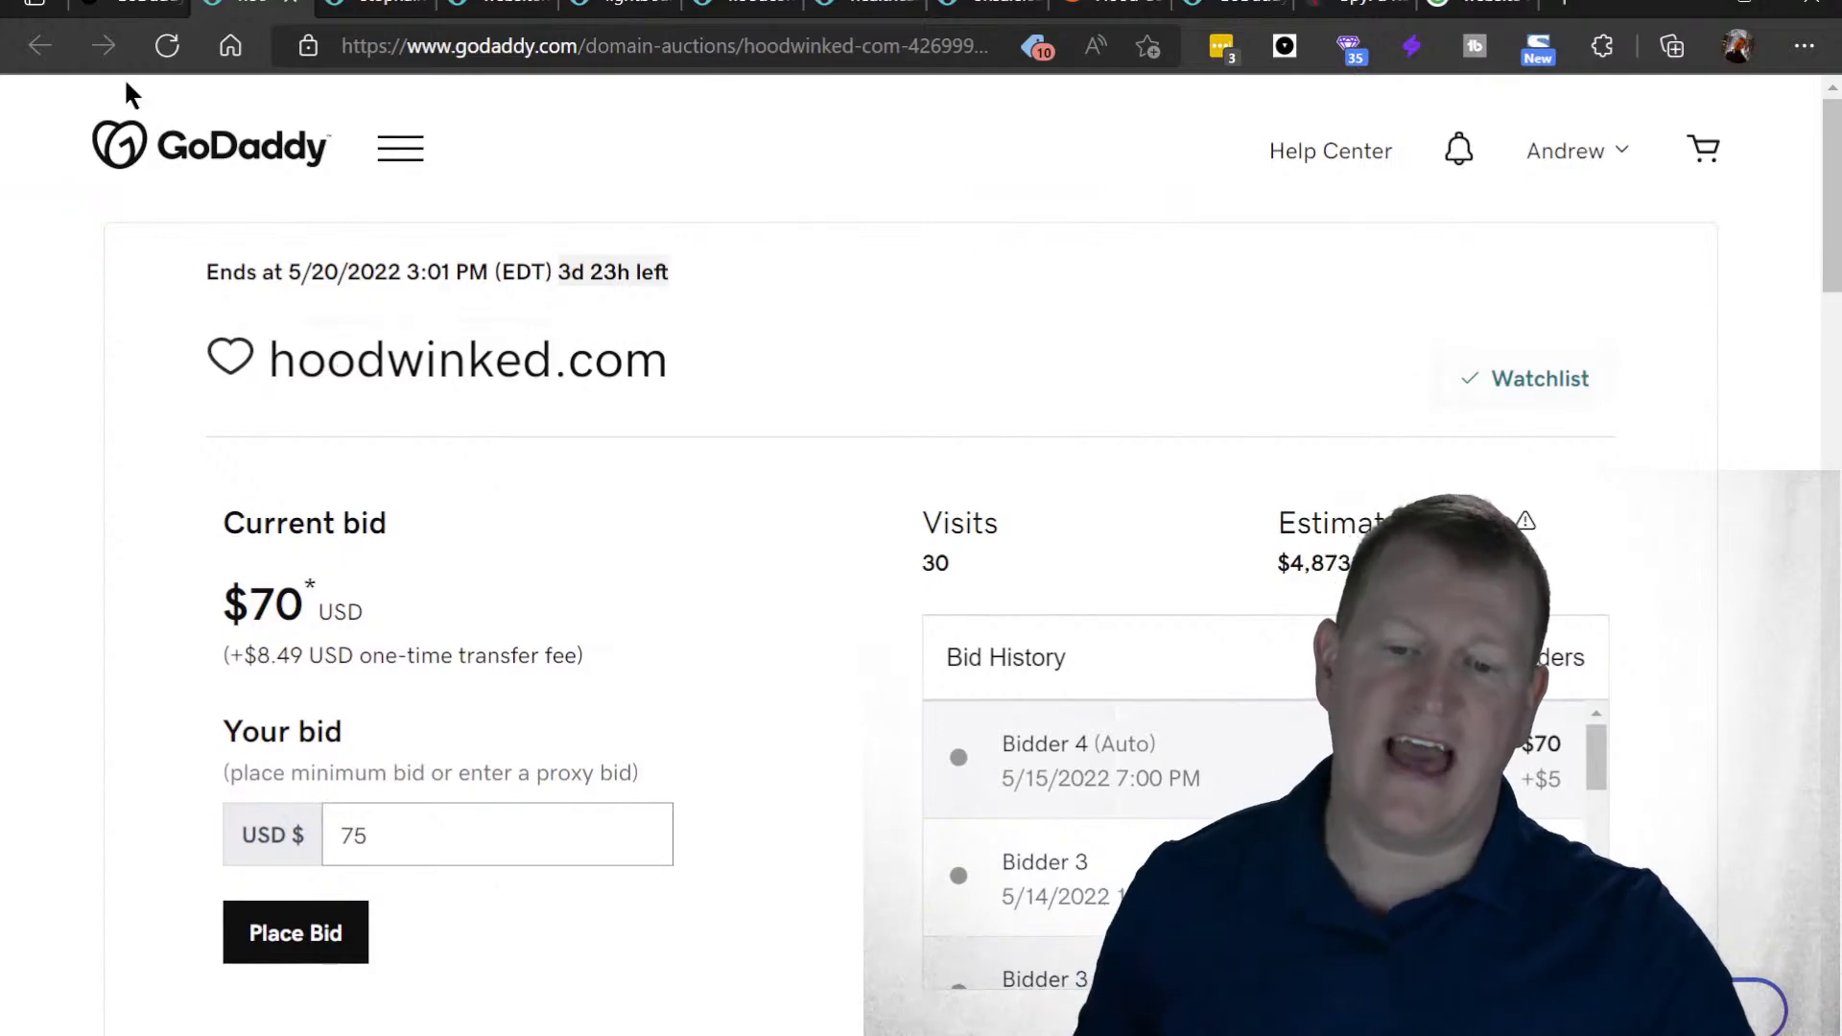
- Go back to the expired domains list and mark Hoodwinked.com as a favorite
{"action": "left_click", "coordinate": [130, 15]}
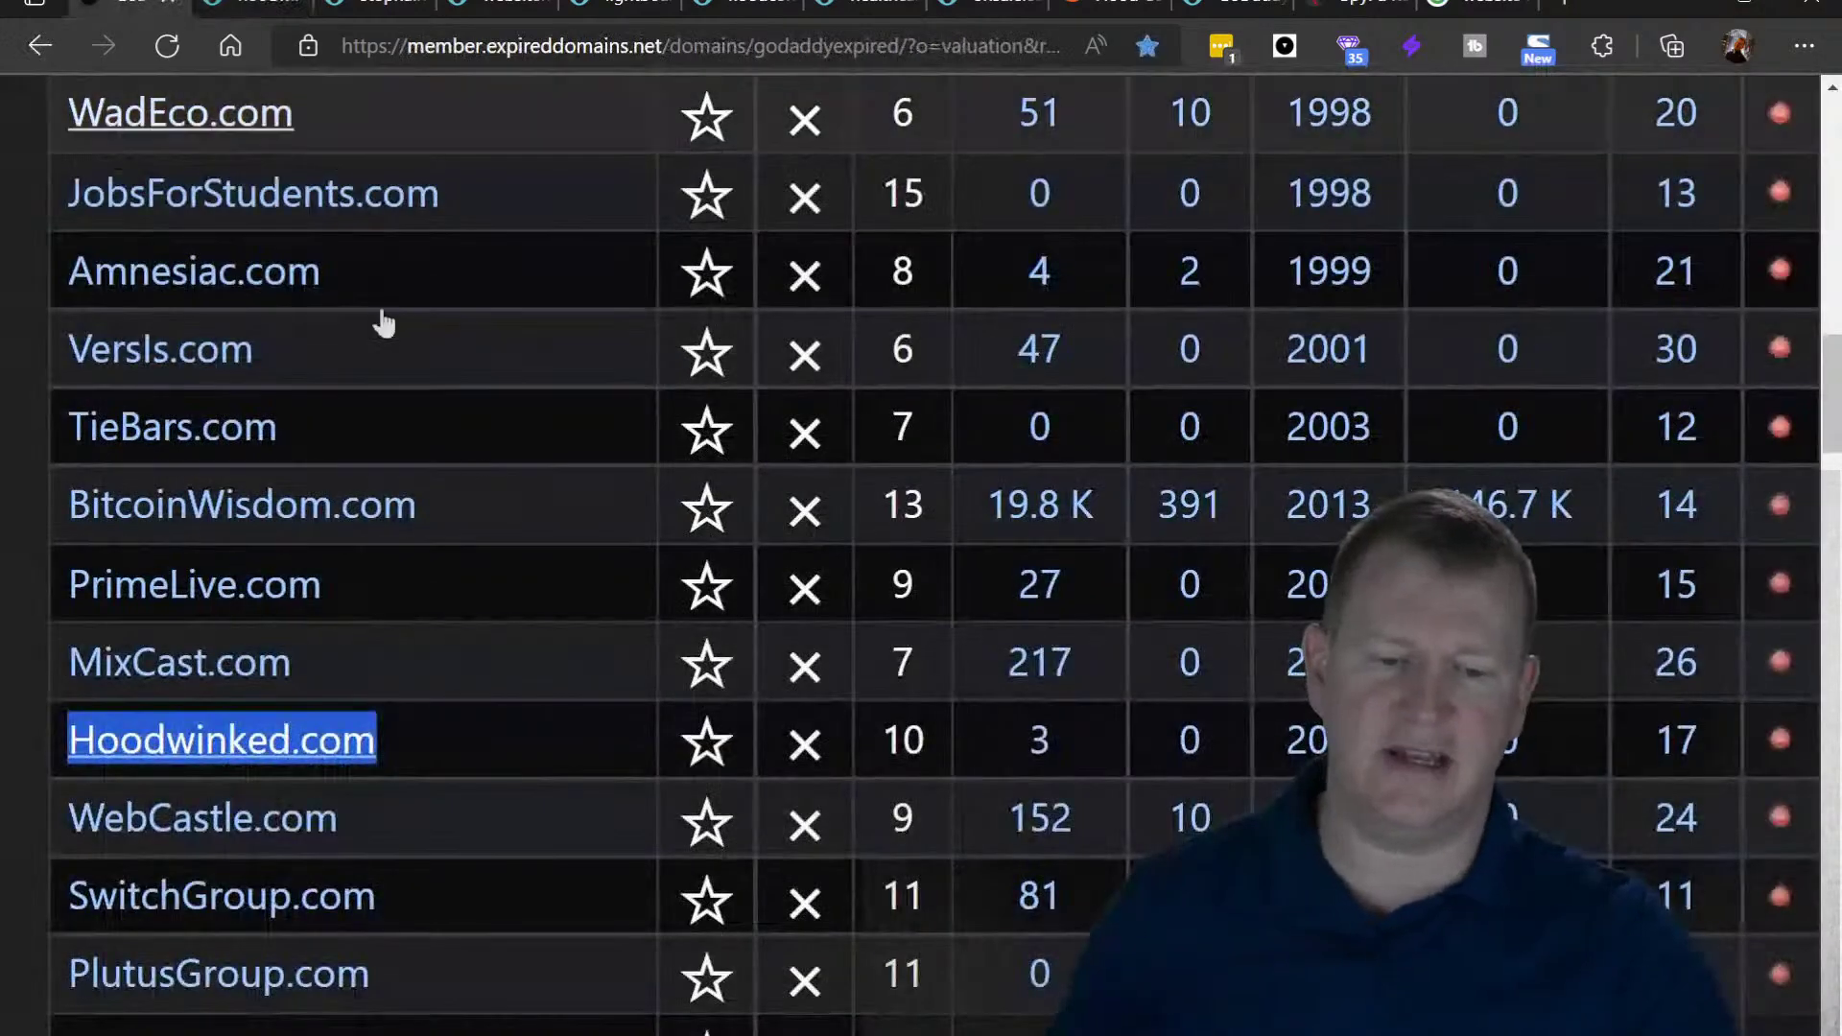
{"action": "left_click", "coordinate": [21, 777]}
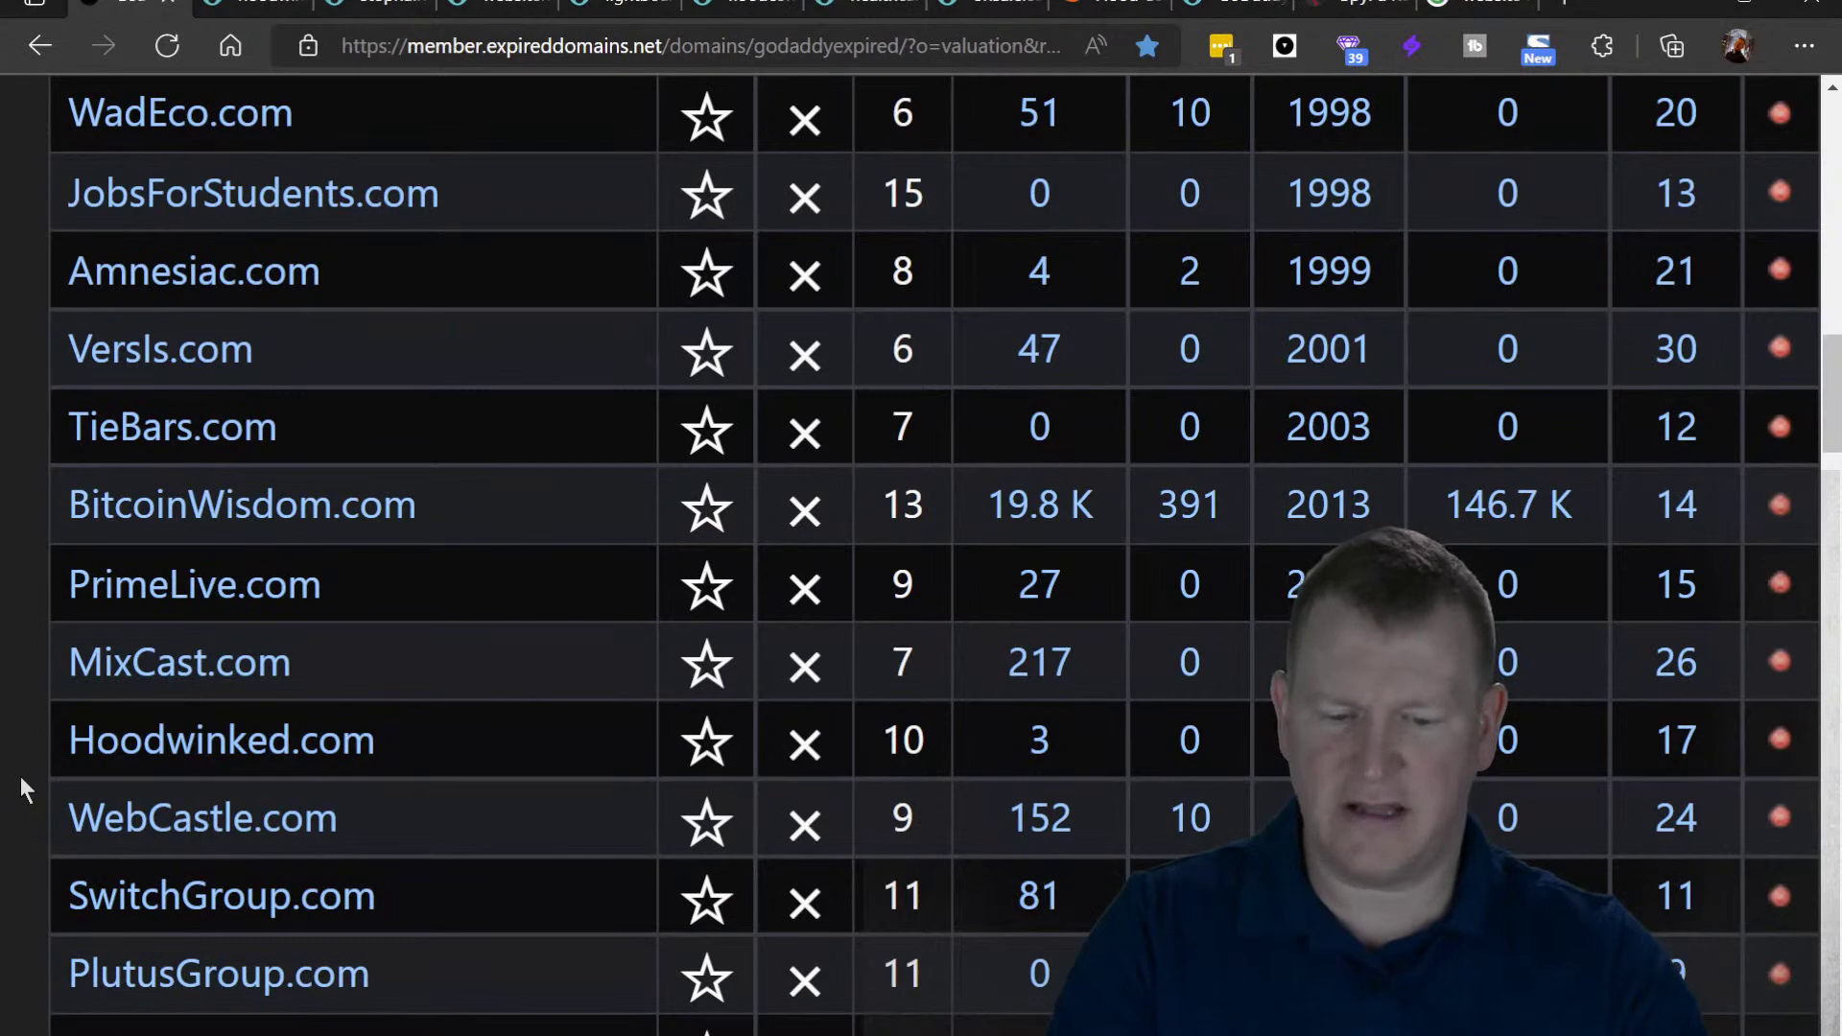
{"action": "scroll", "coordinate": [21, 779], "scroll_direction": "down", "scroll_amount": 1}
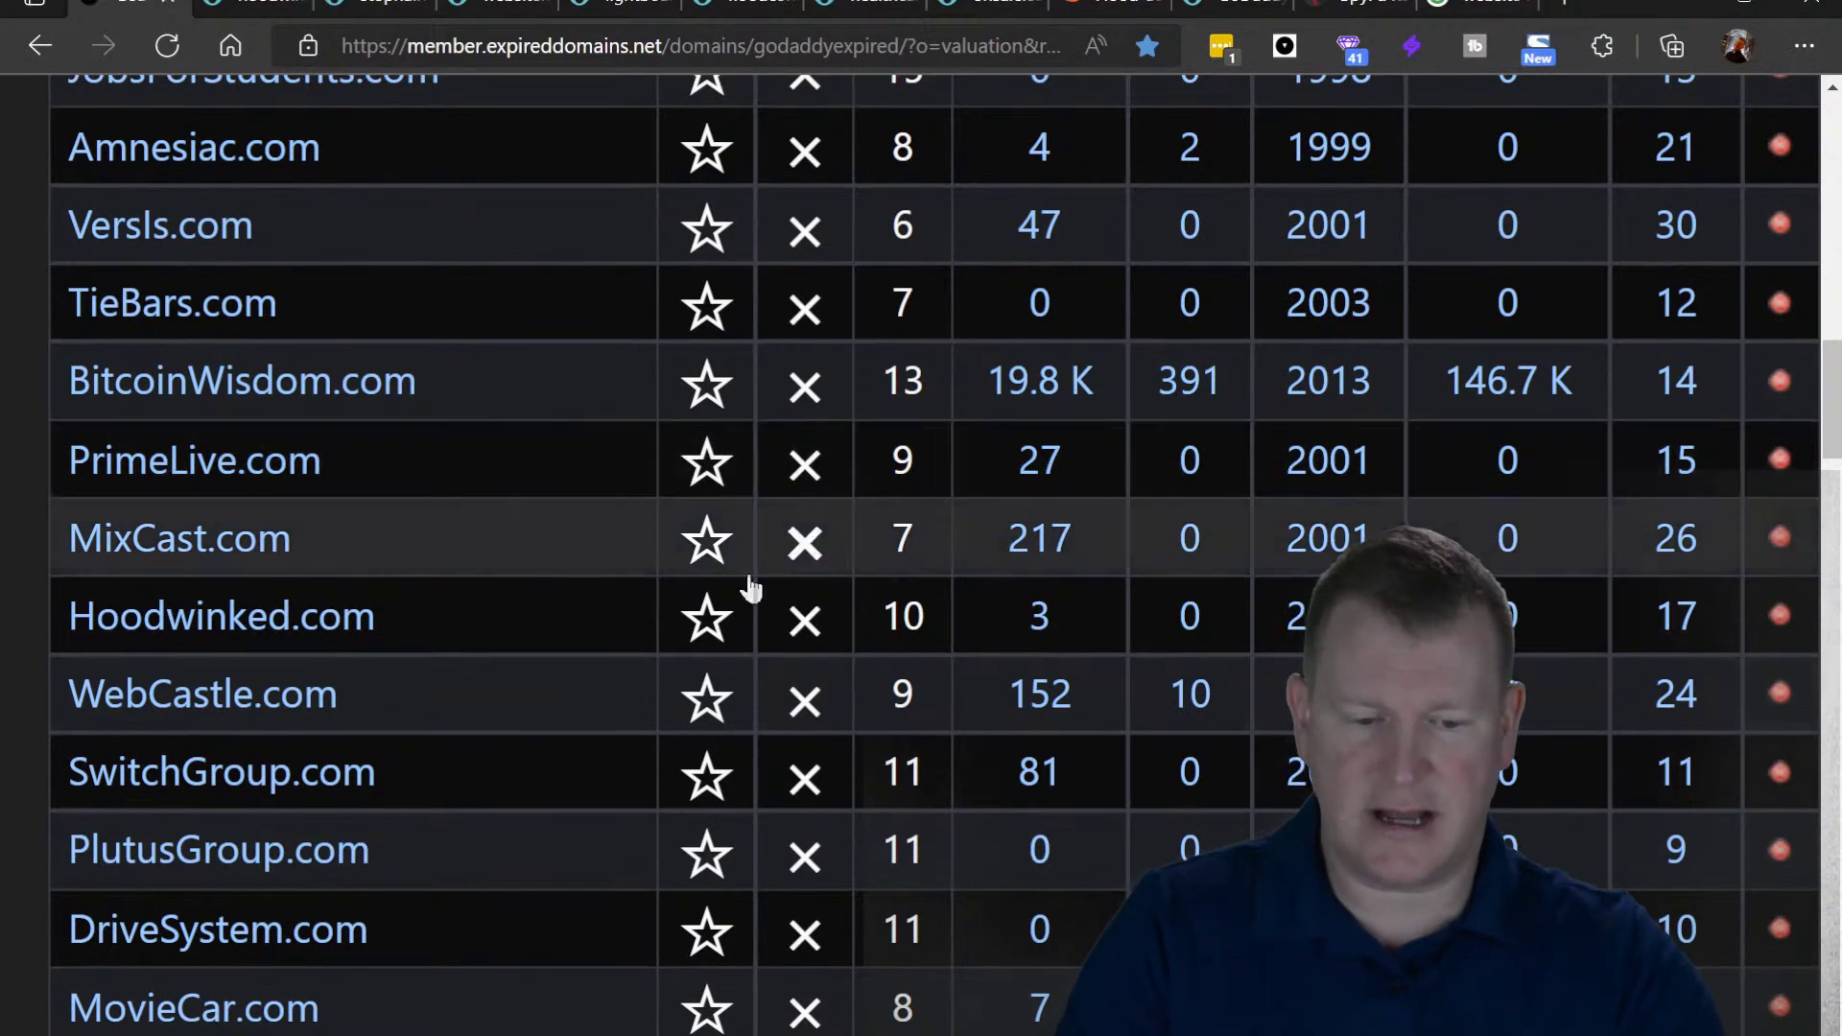
{"action": "left_click", "coordinate": [710, 619]}
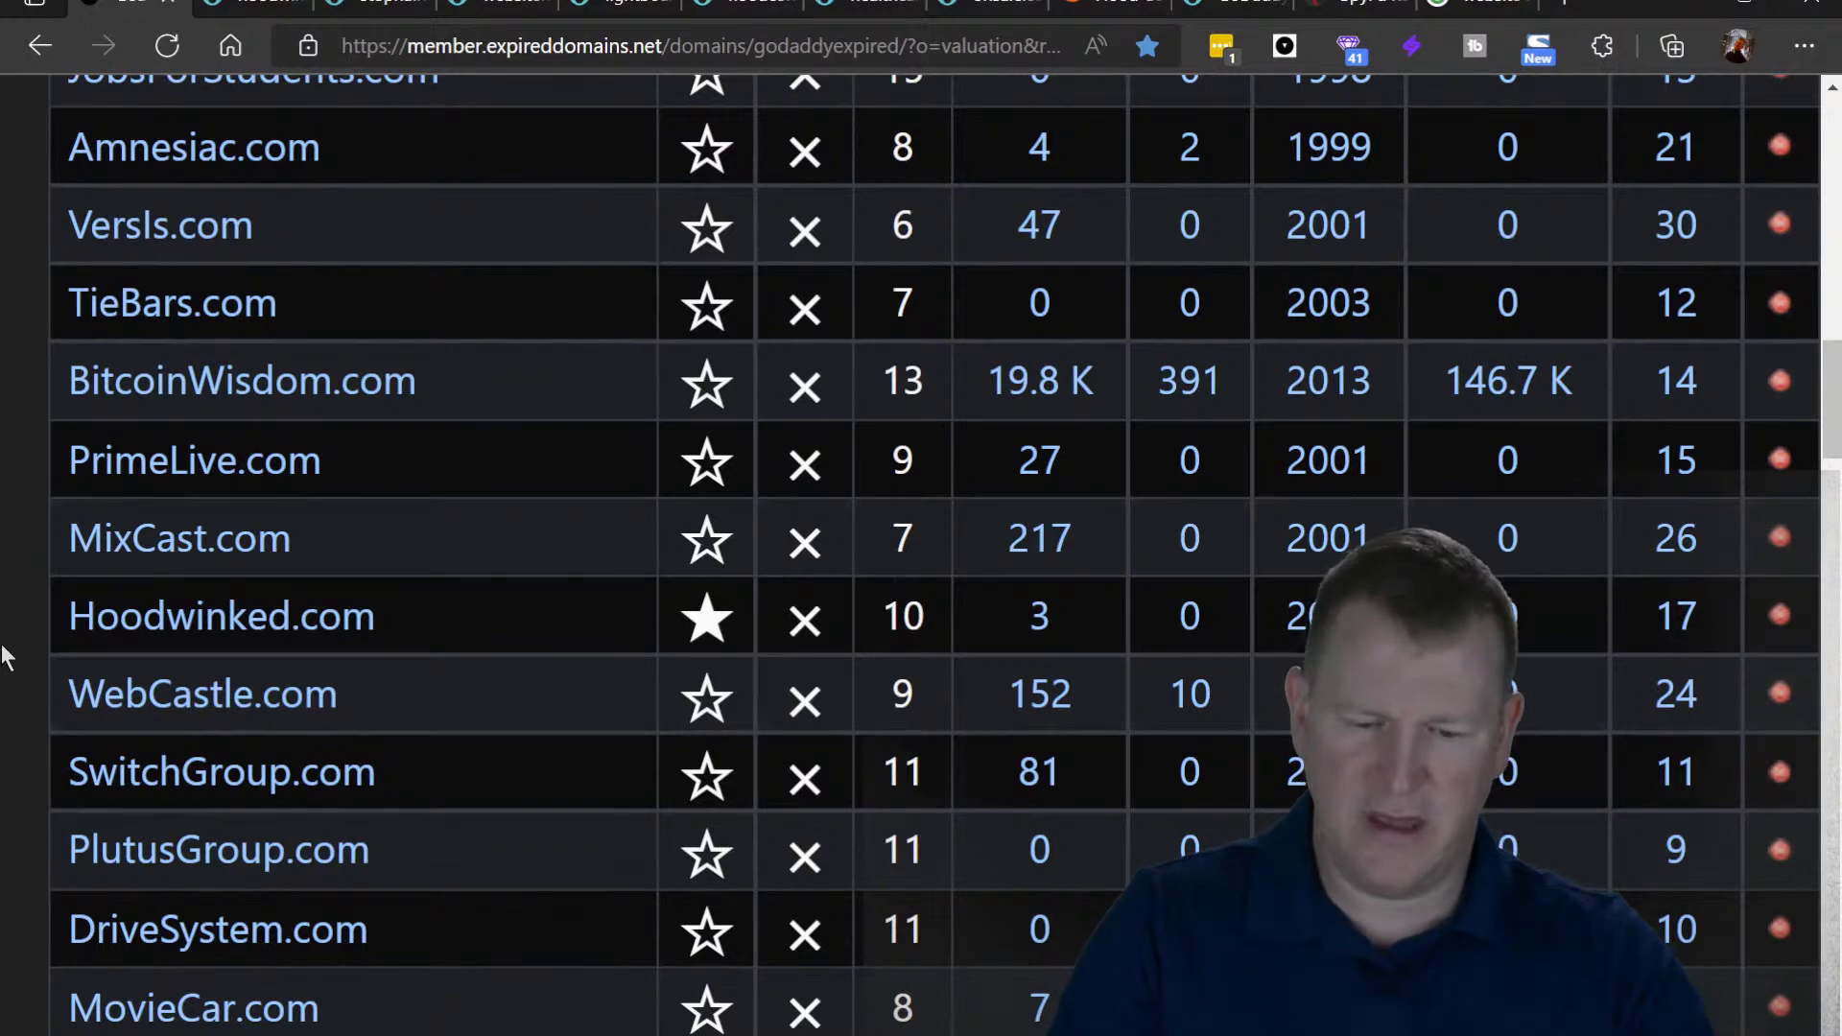
- Scan further down the expired domains list and open the GoDaddy auction for FindSuppliers.com
{"action": "scroll", "coordinate": [5, 658], "scroll_direction": "down", "scroll_amount": 5}
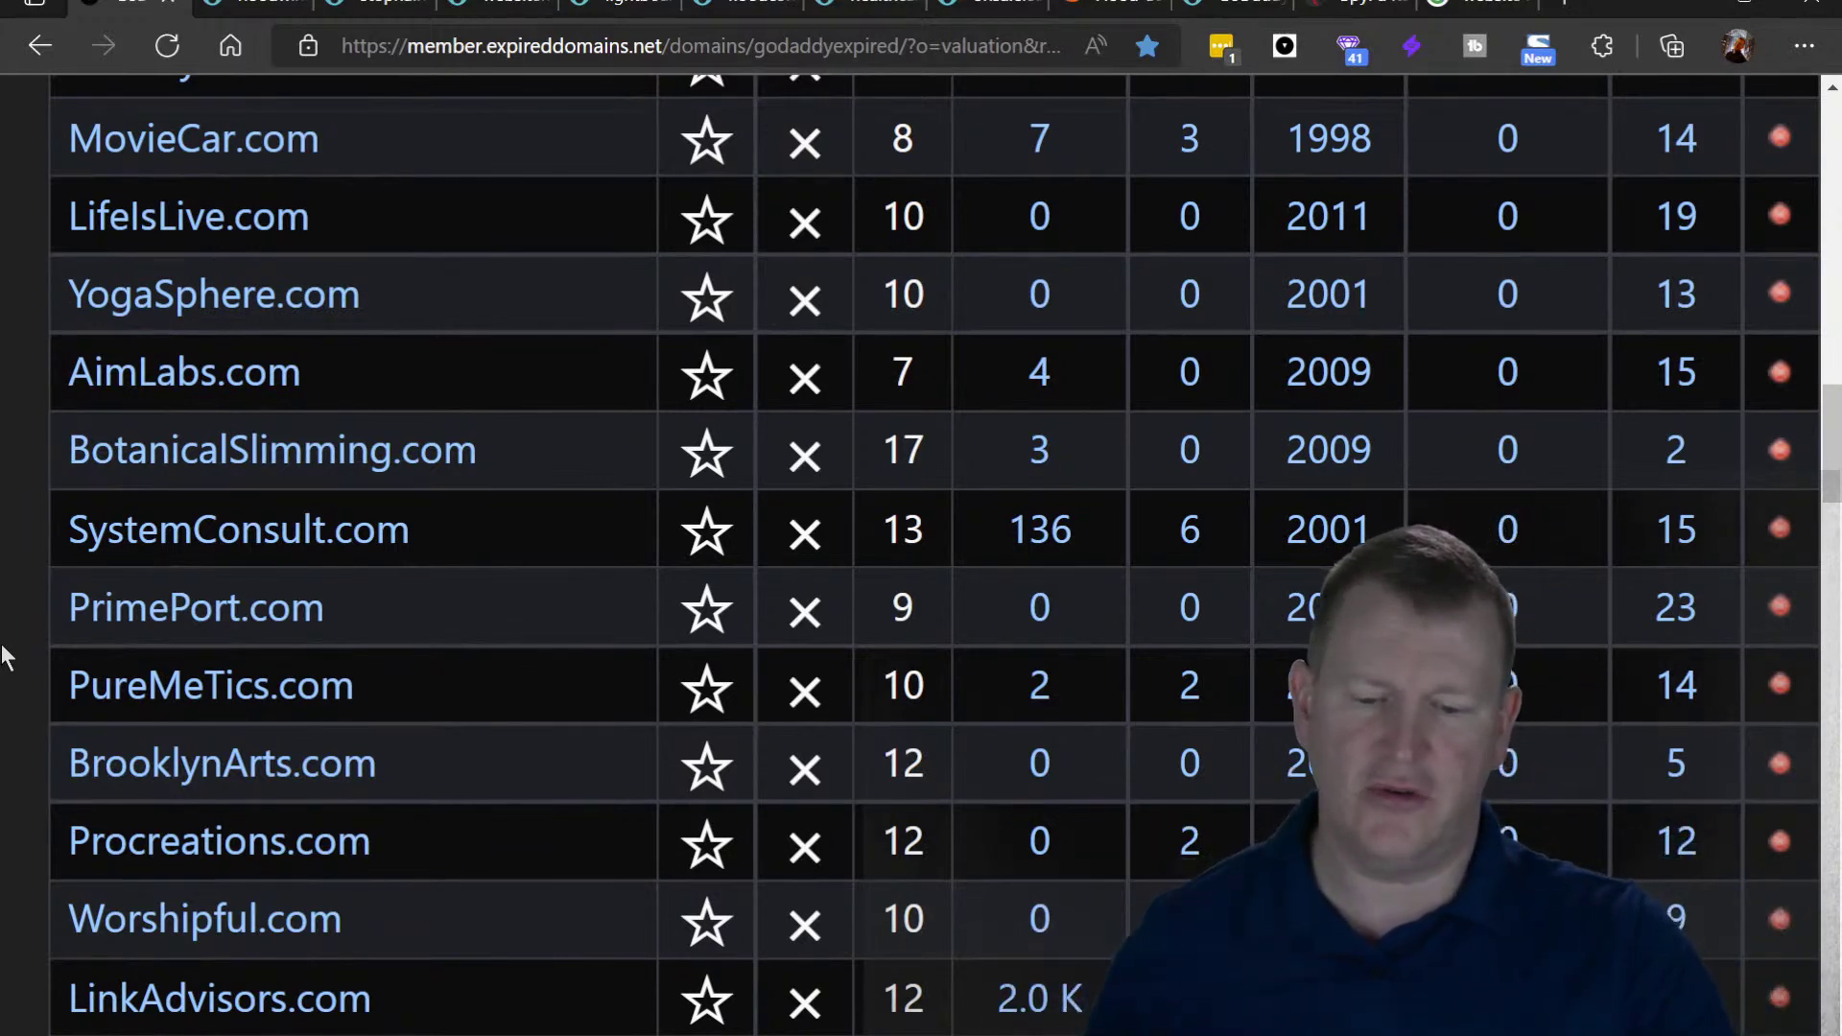
{"action": "scroll", "coordinate": [5, 657], "scroll_direction": "down", "scroll_amount": 6}
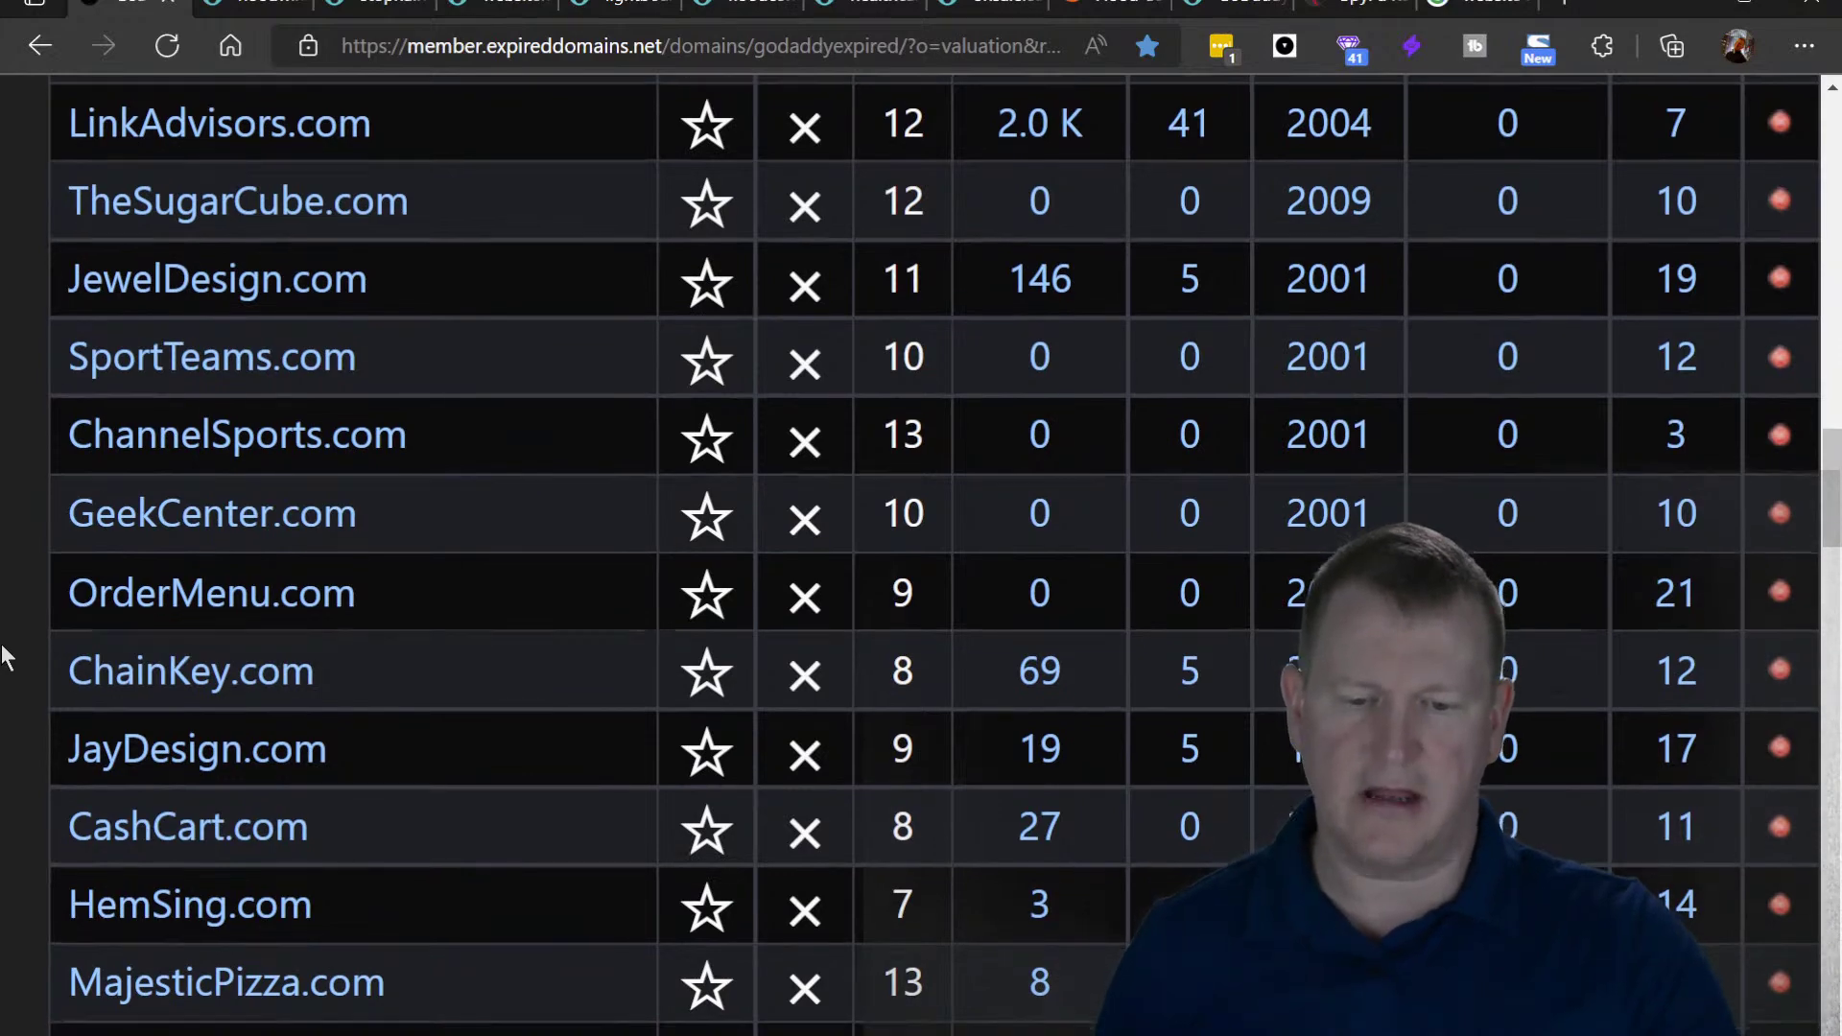
{"action": "scroll", "coordinate": [4, 657], "scroll_direction": "down", "scroll_amount": 6}
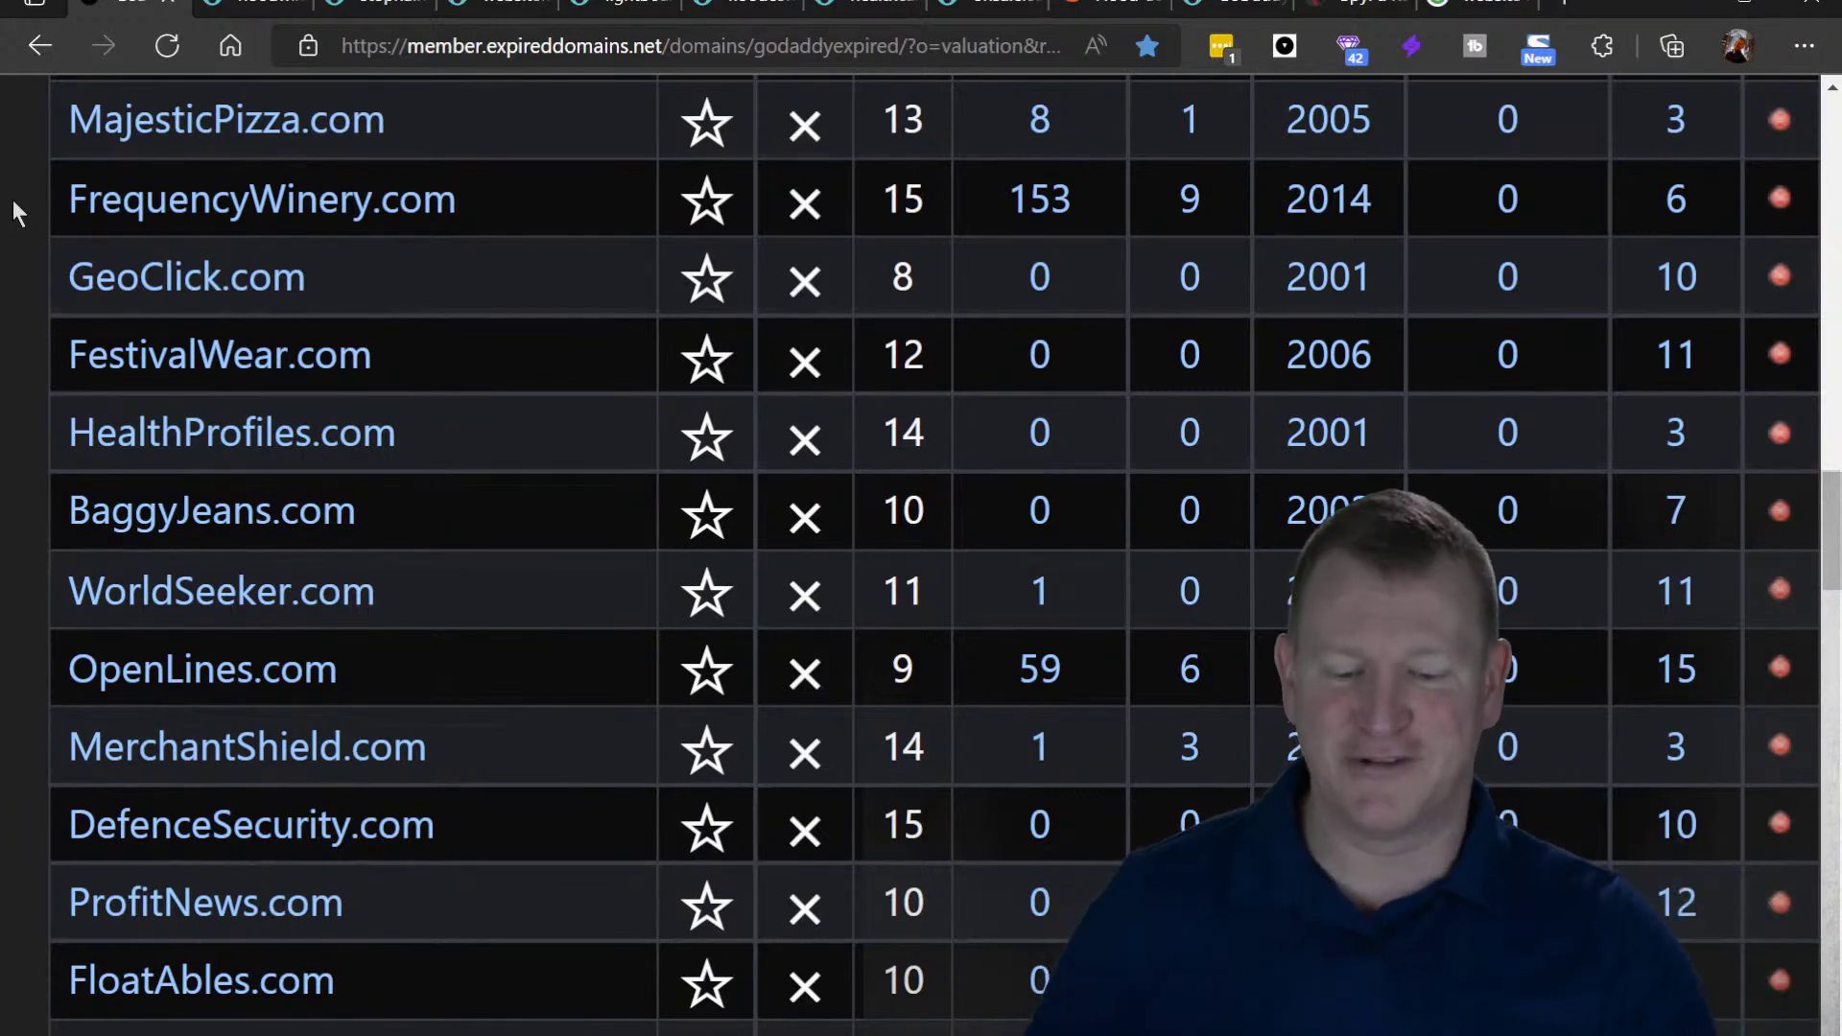
{"action": "scroll", "coordinate": [14, 200], "scroll_direction": "down", "scroll_amount": 8}
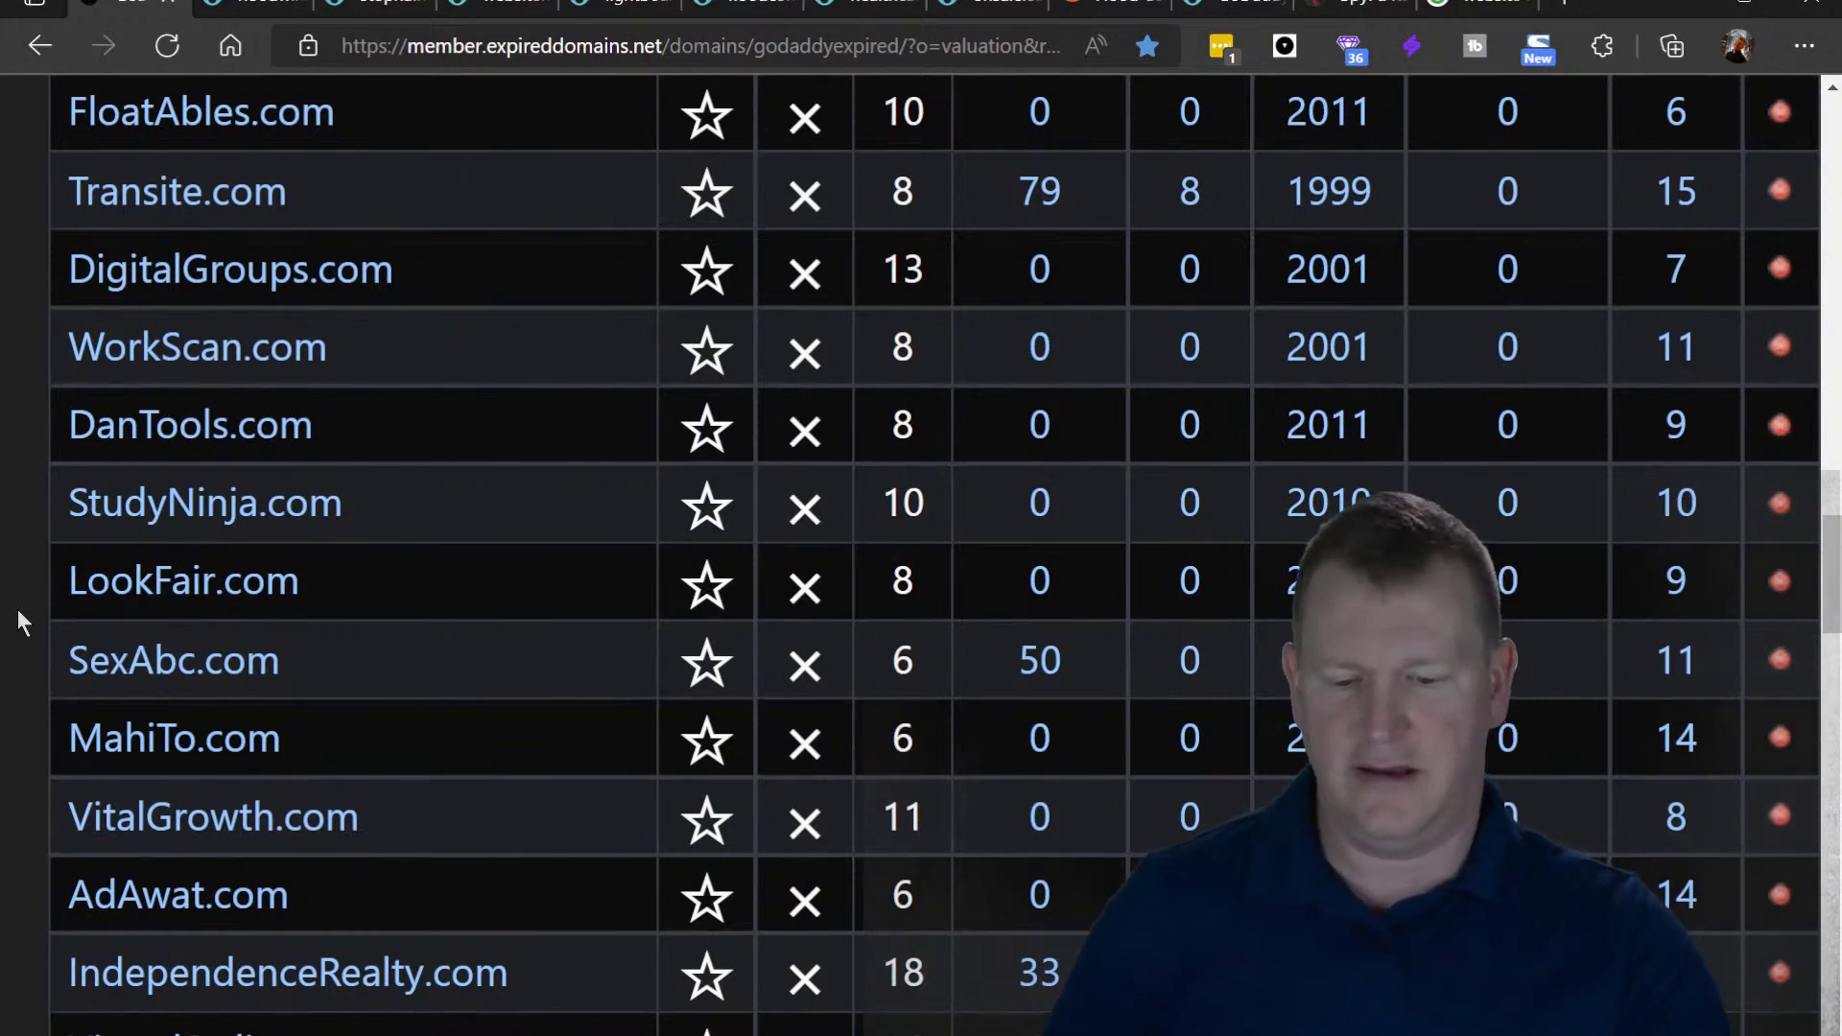
{"action": "scroll", "coordinate": [19, 612], "scroll_direction": "down", "scroll_amount": 5}
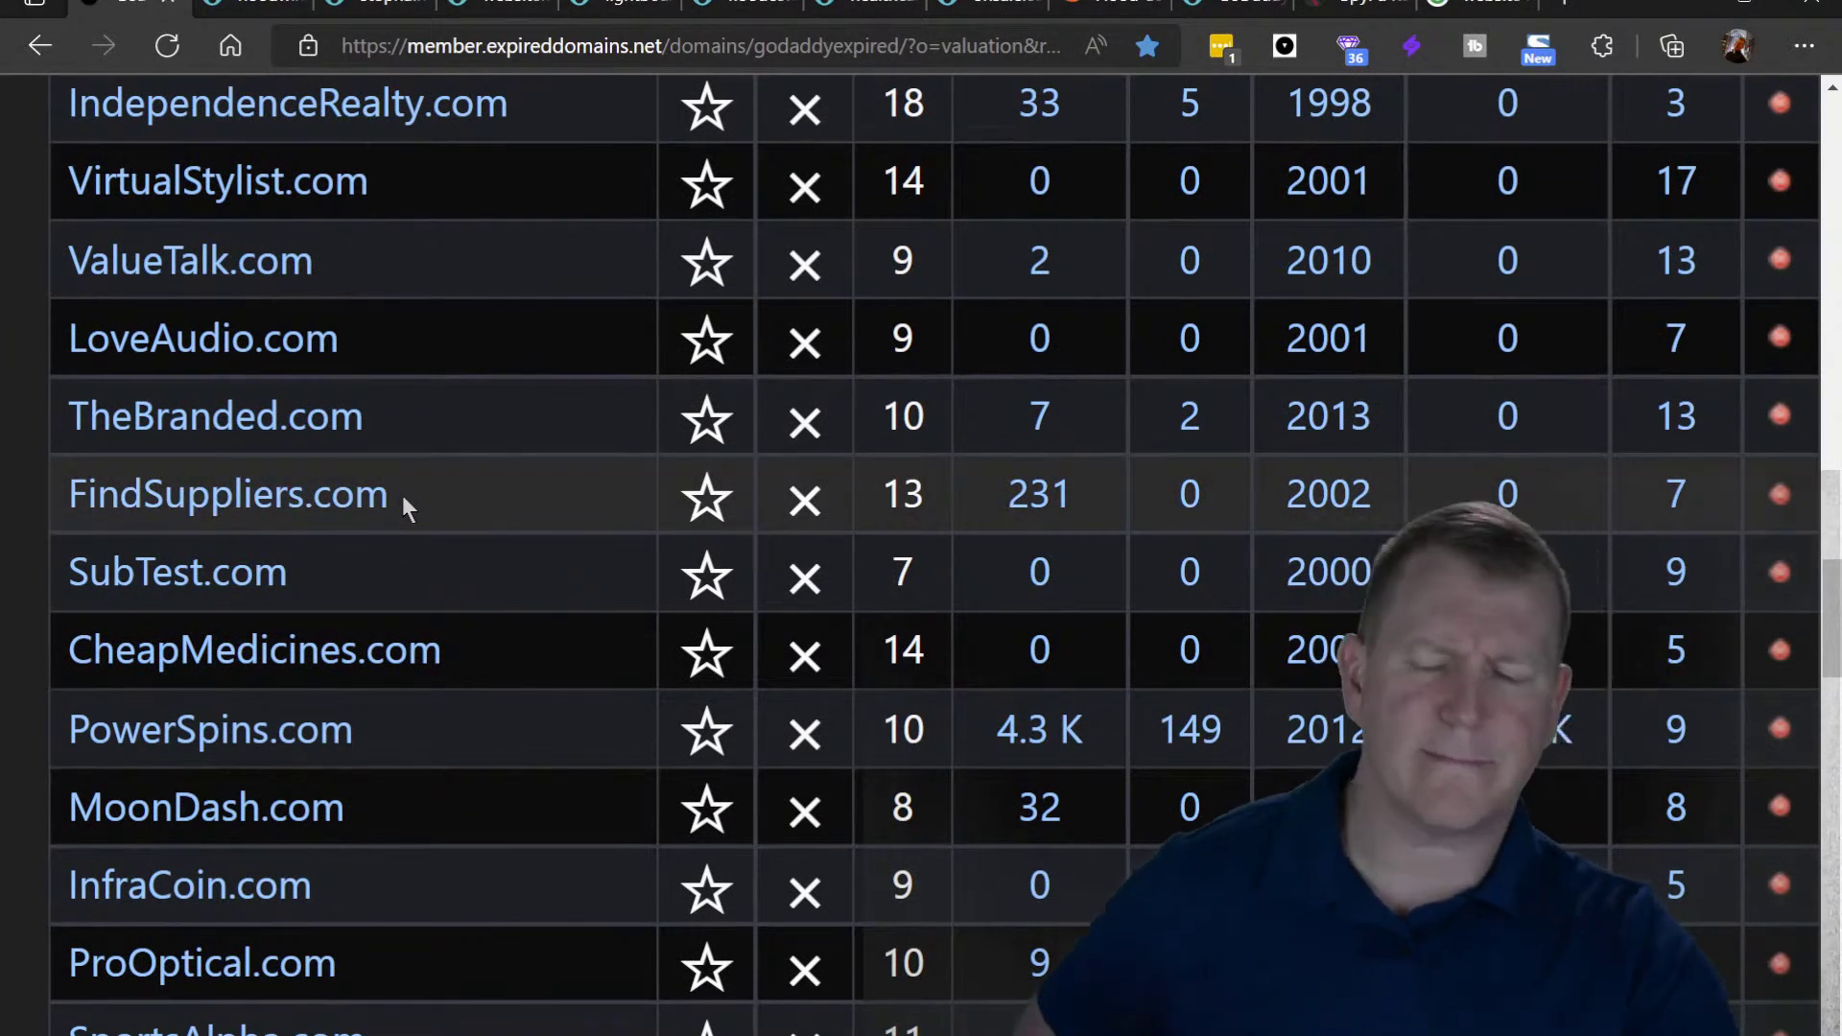
{"action": "left_click_drag", "start_coordinate": [401, 495], "coordinate": [61, 510]}
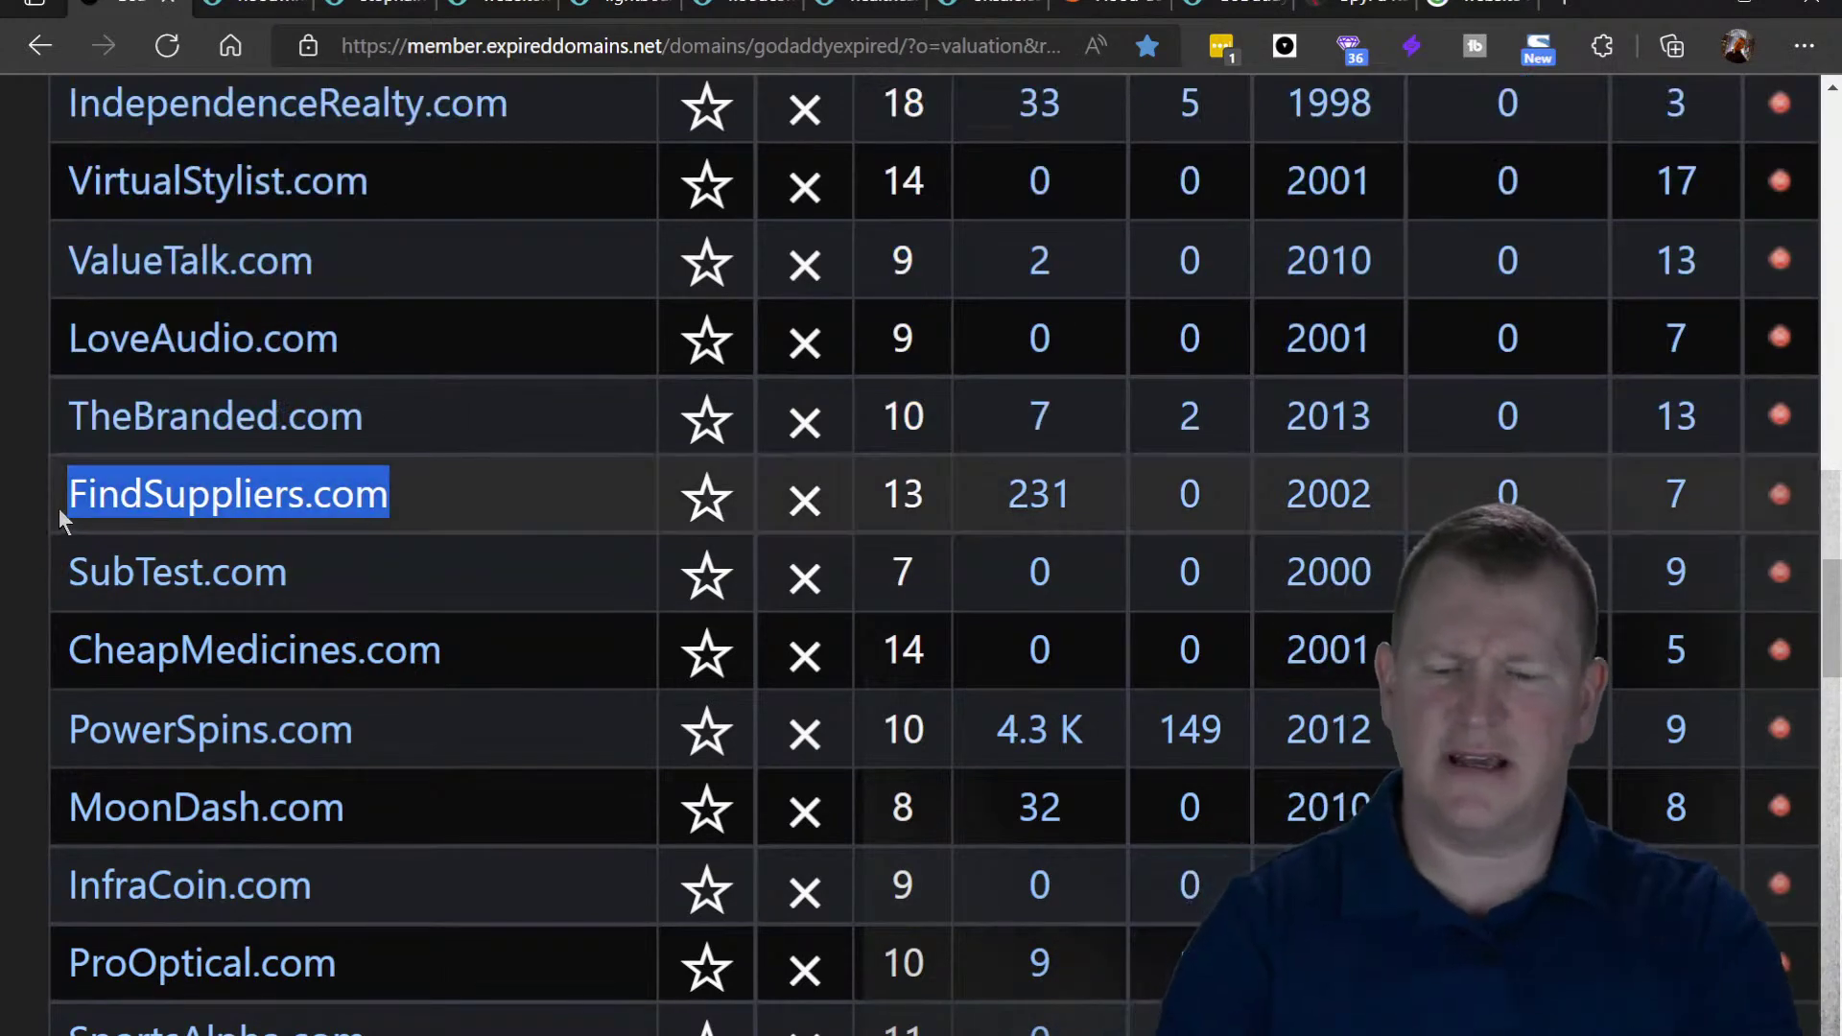
{"action": "left_click", "coordinate": [147, 501]}
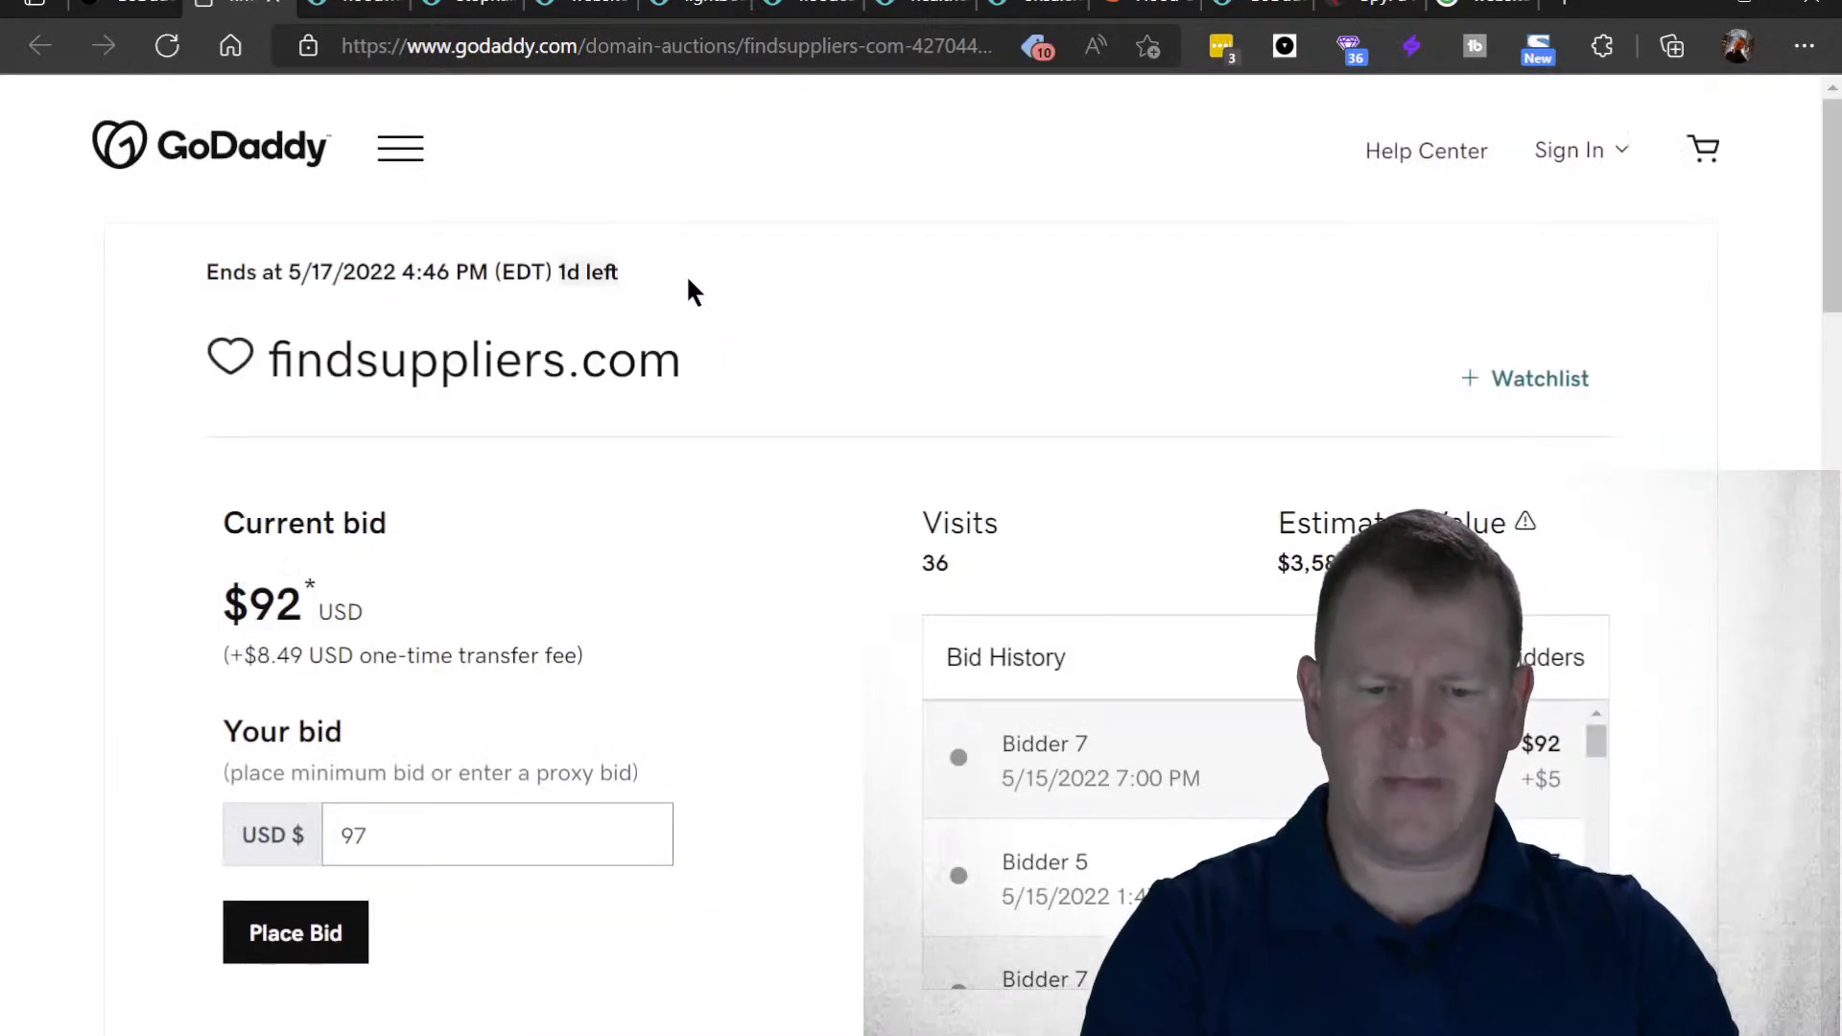
- Copy the name "findsuppliers" from the auction page and look up the keyword "find suppliers" in SpyFu
{"action": "left_click_drag", "start_coordinate": [270, 360], "coordinate": [566, 357]}
{"action": "key", "text": "ctrl+c"}
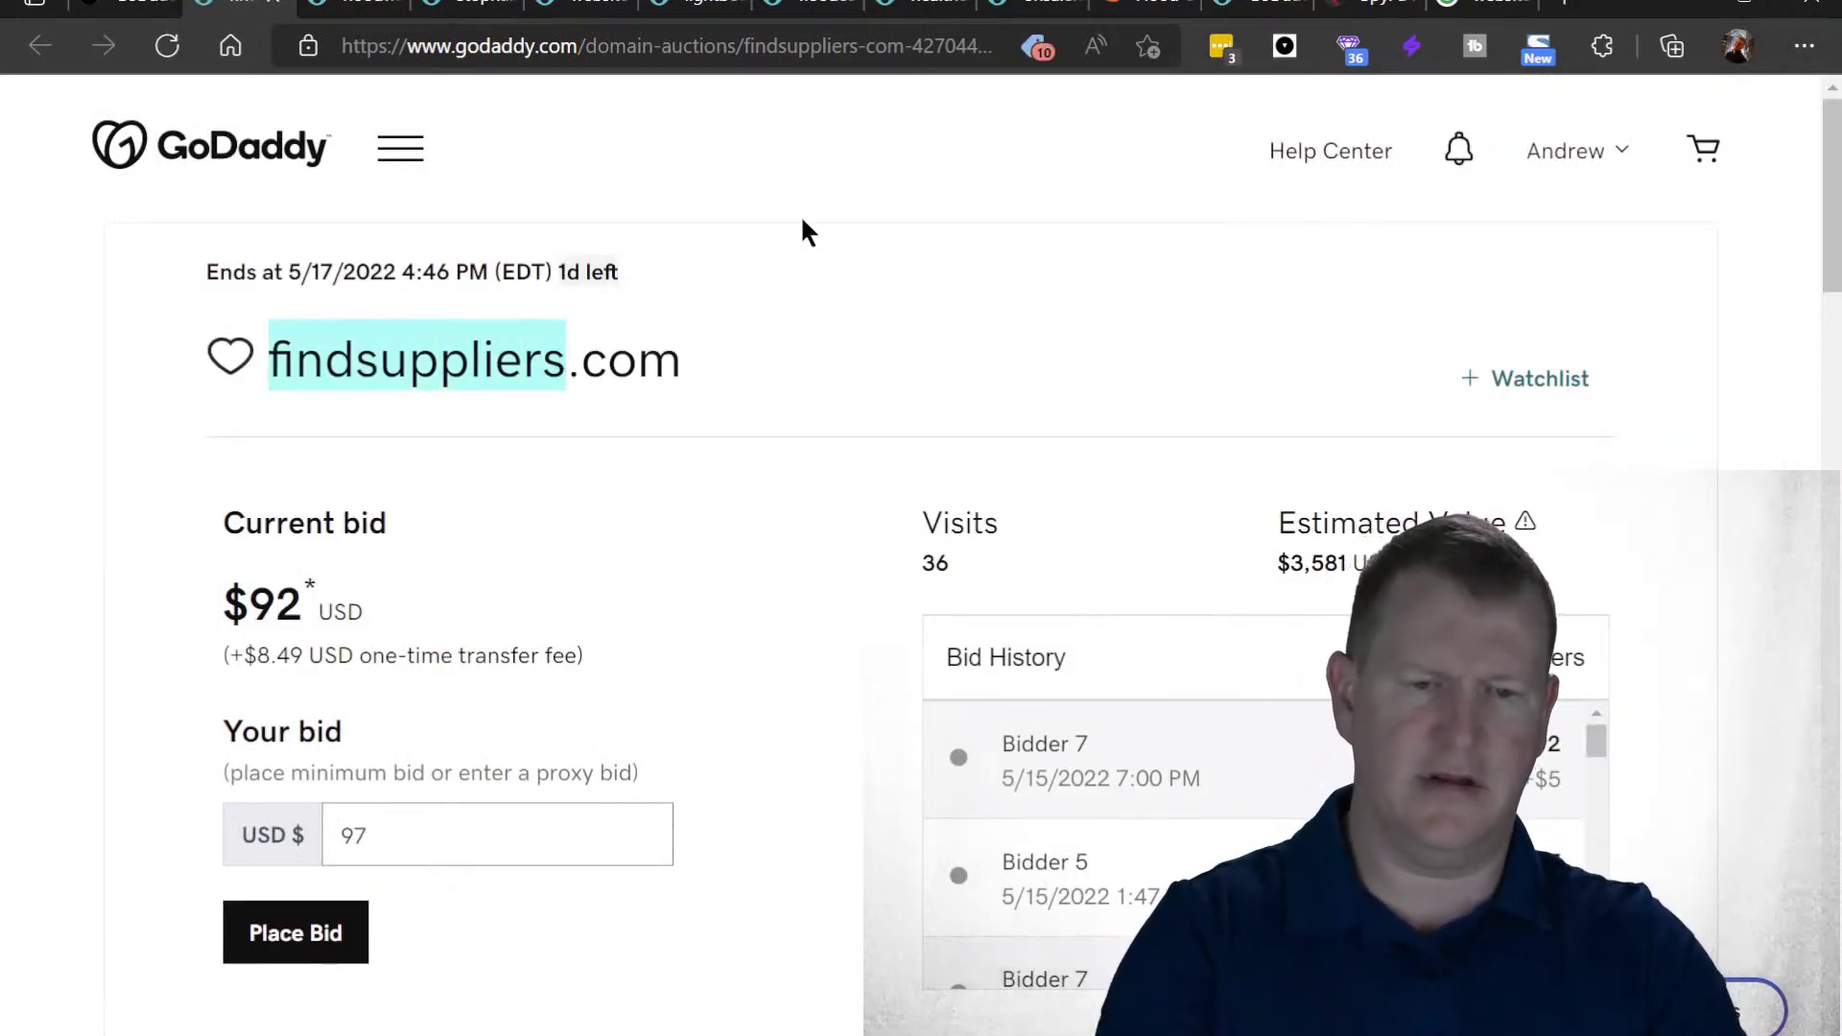
{"action": "left_click", "coordinate": [1355, 11]}
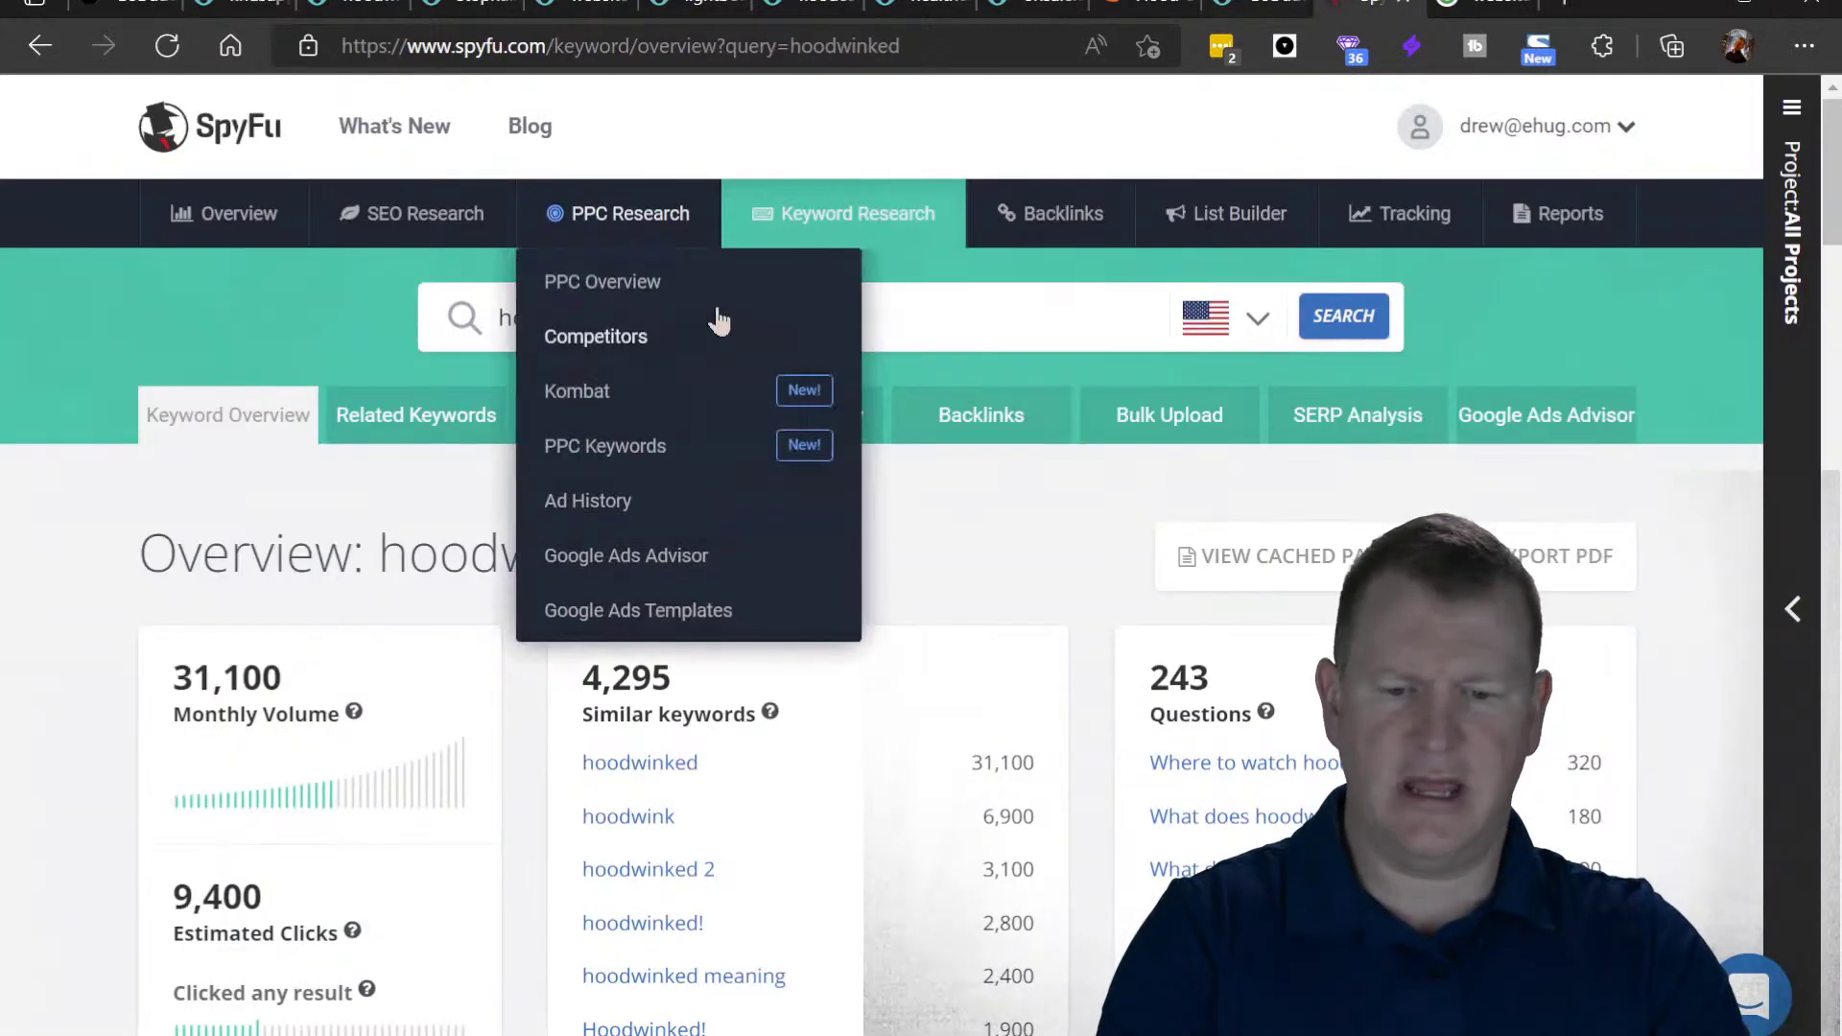
{"action": "triple_click", "coordinate": [907, 316]}
{"action": "key", "text": "ctrl+v"}
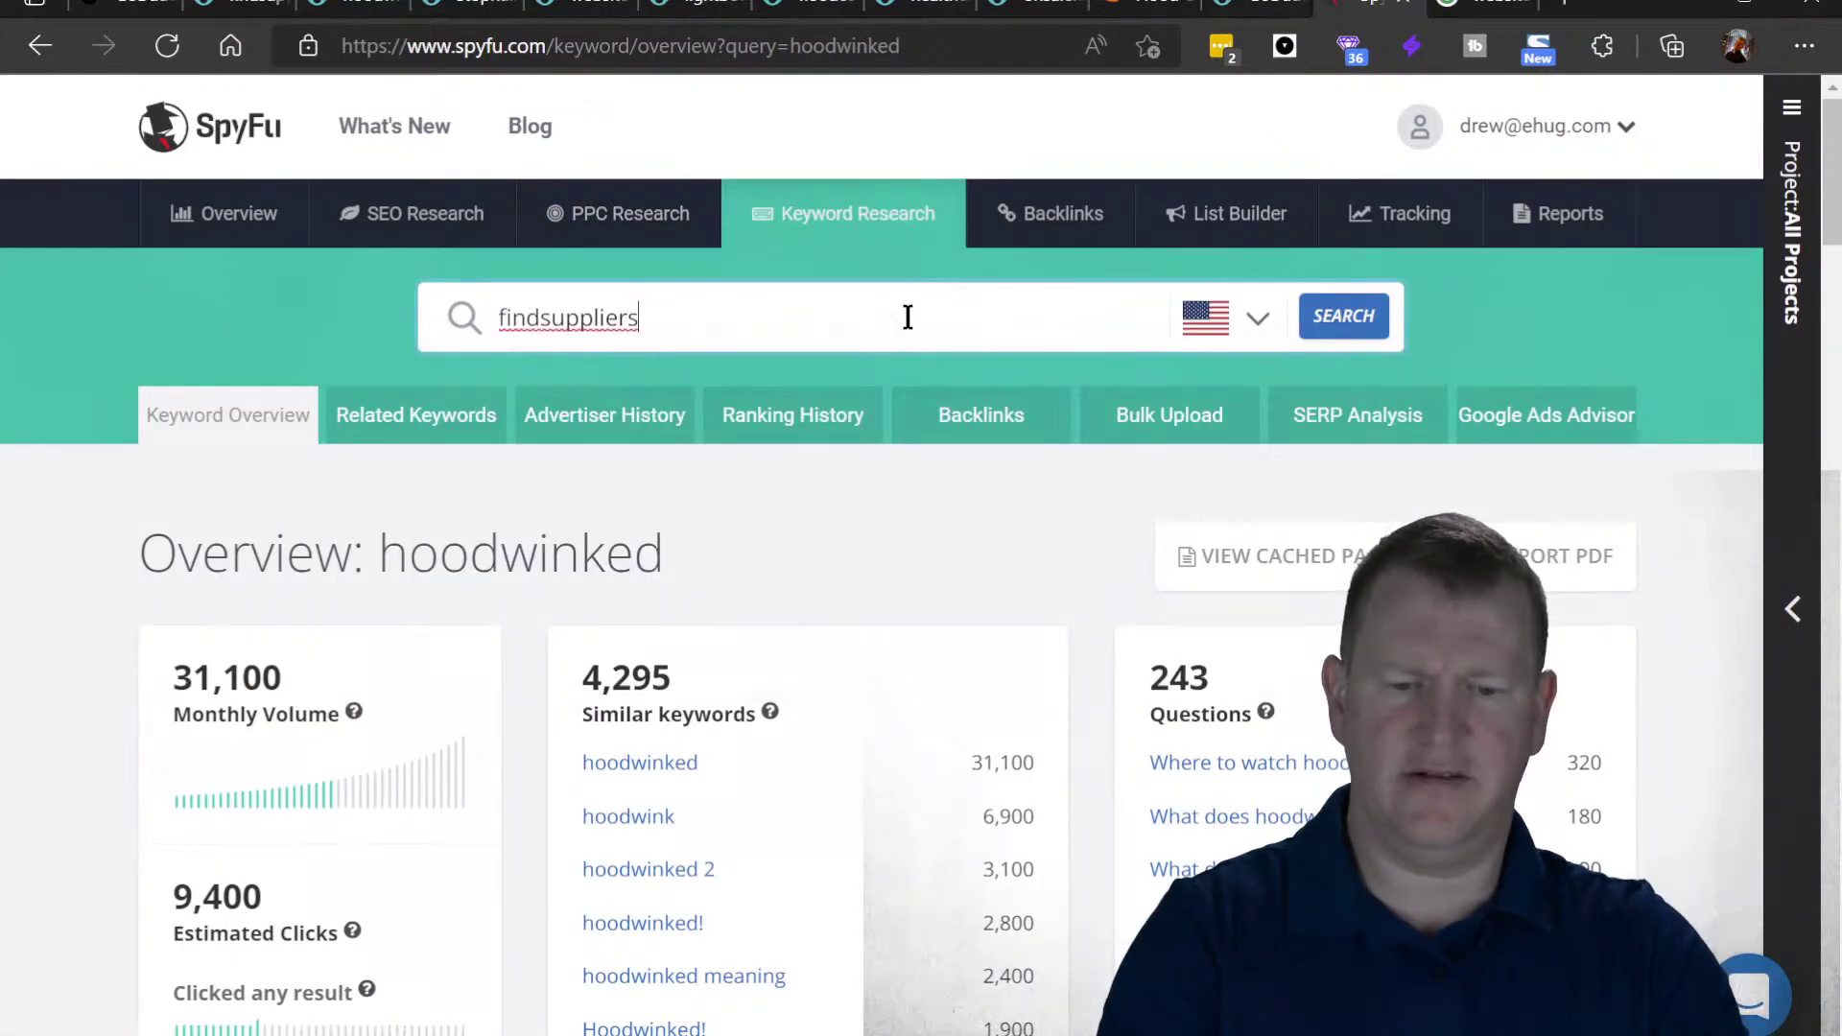
{"action": "left_click", "coordinate": [540, 318]}
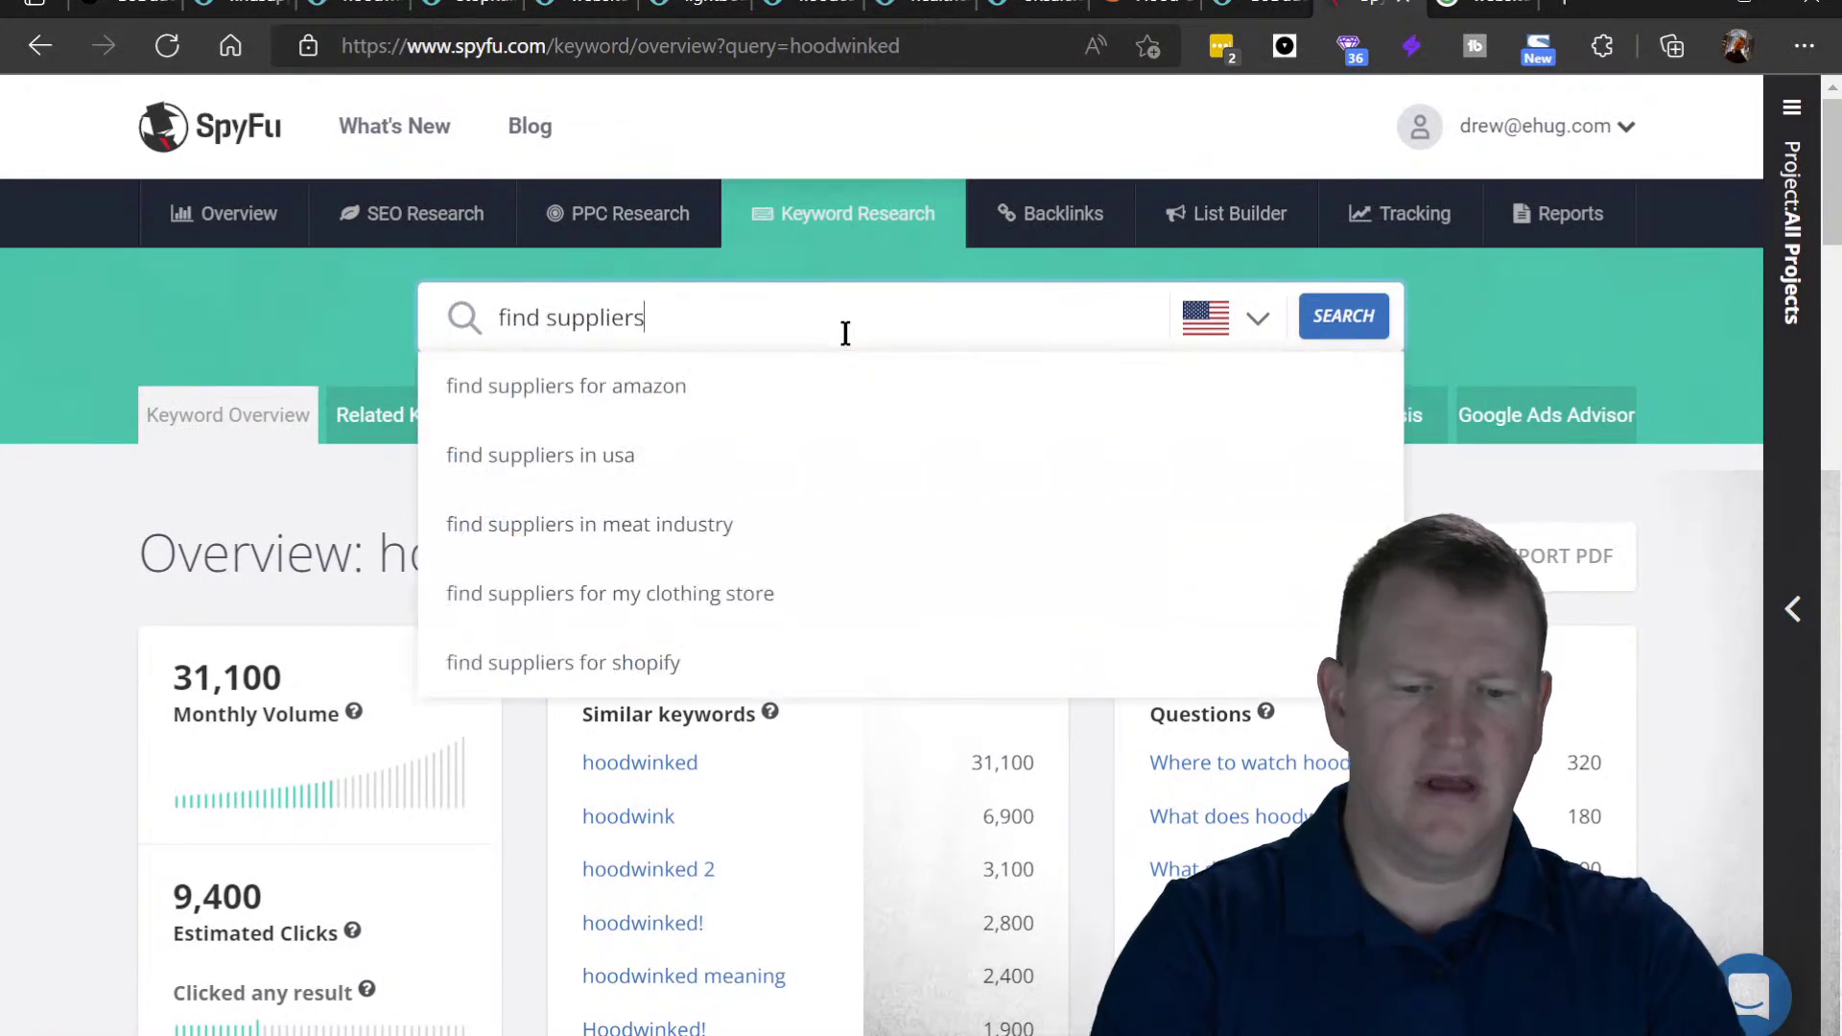
{"action": "key", "text": "Return"}
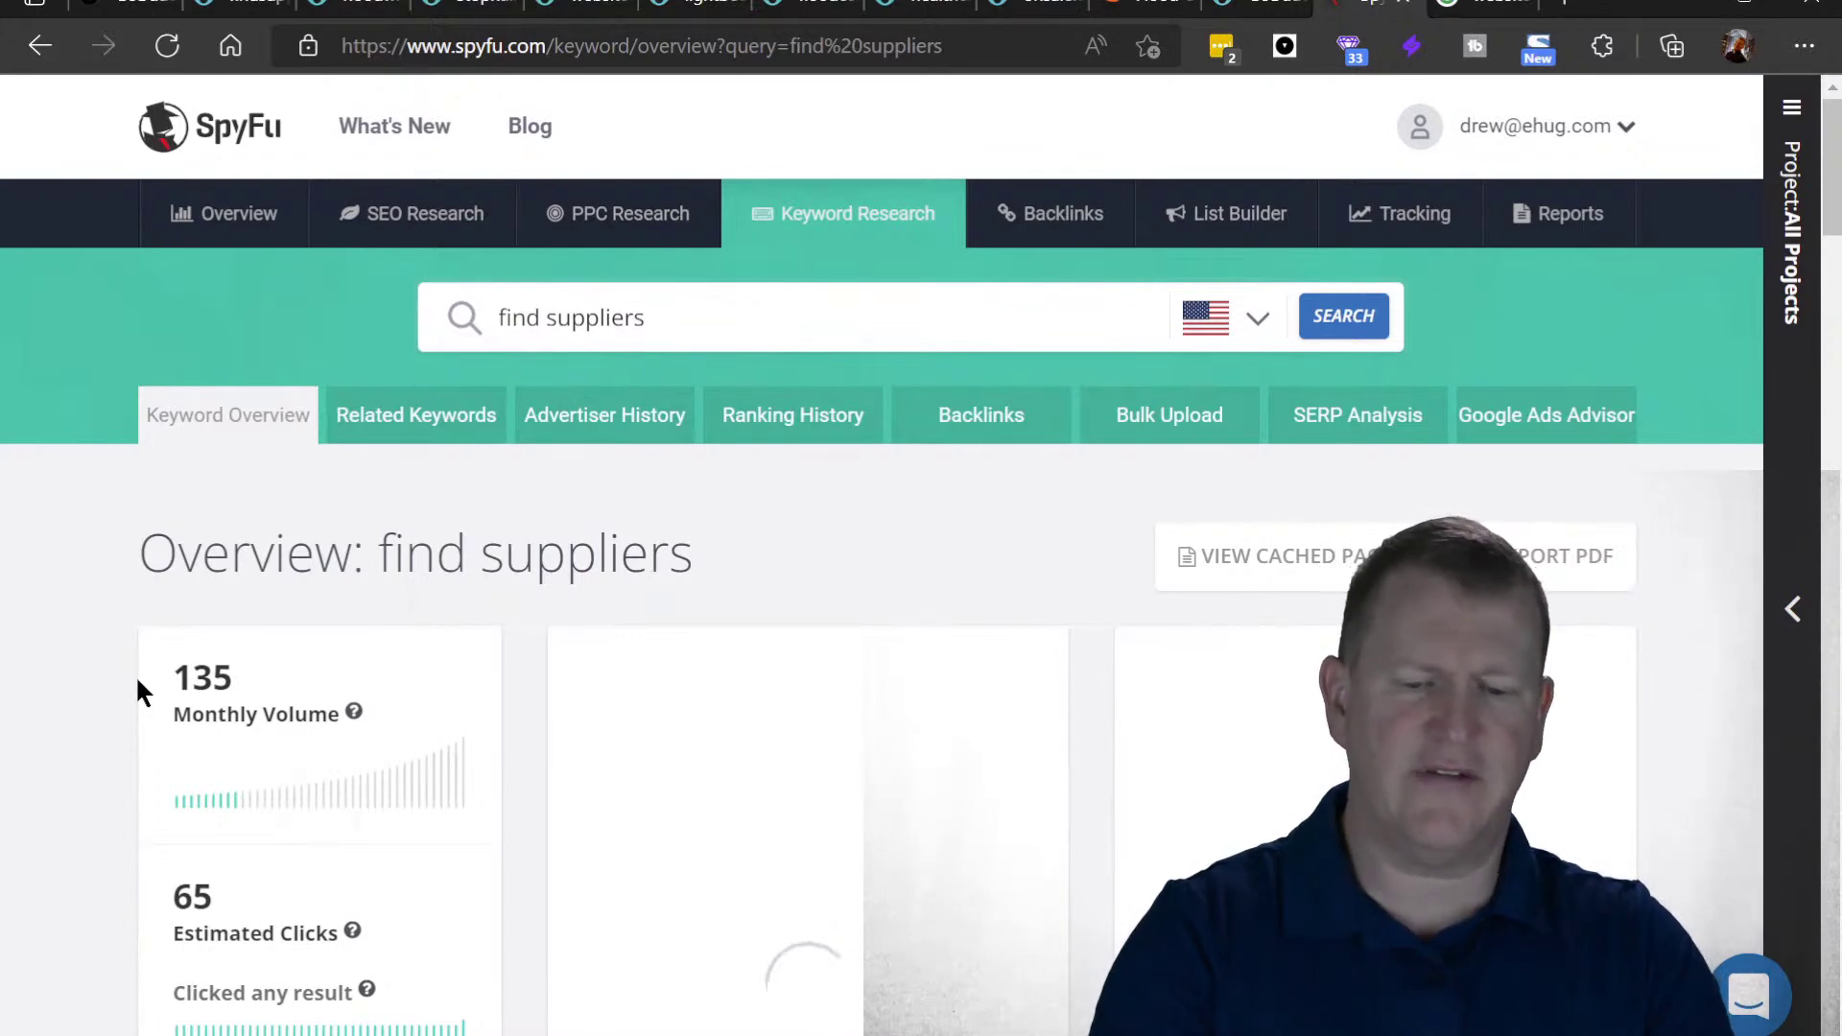
- Review the SpyFu overview for "find suppliers", examining volume, difficulty, cost per click, advertisers, similar keywords and questions
{"action": "scroll", "coordinate": [137, 682], "scroll_direction": "down", "scroll_amount": 15}
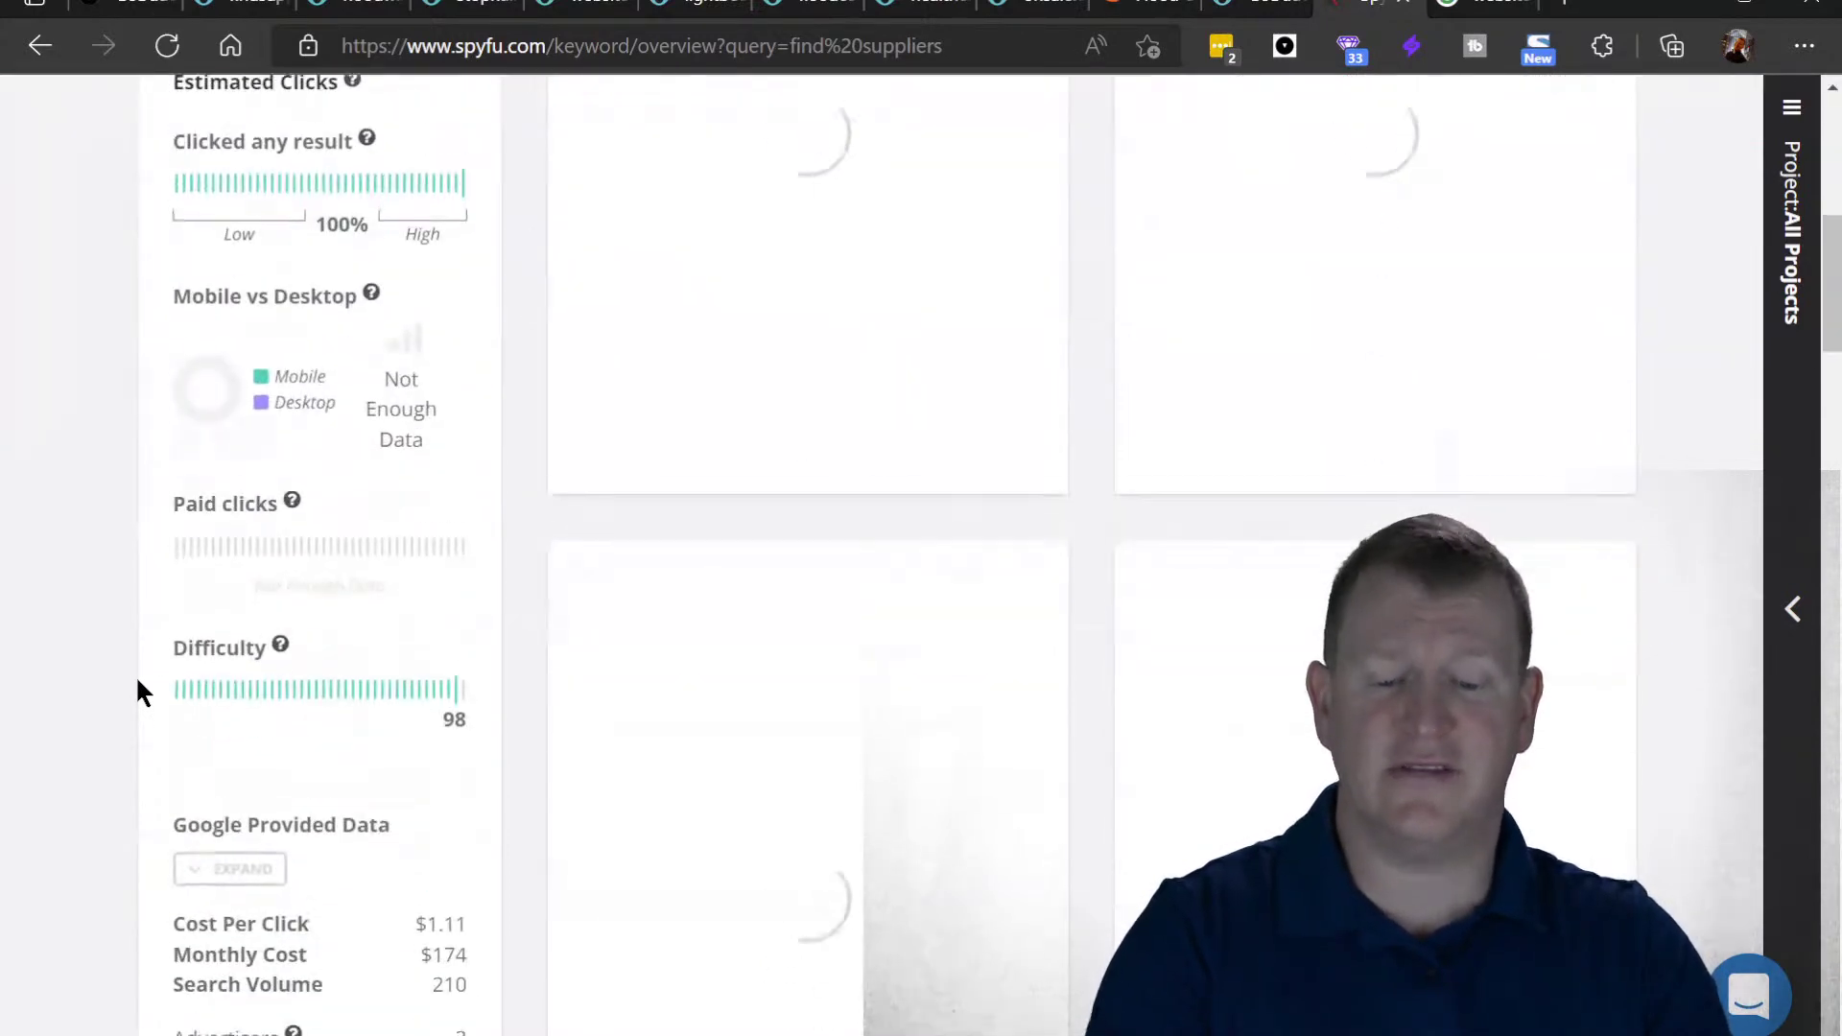
{"action": "scroll", "coordinate": [135, 675], "scroll_direction": "down", "scroll_amount": 3}
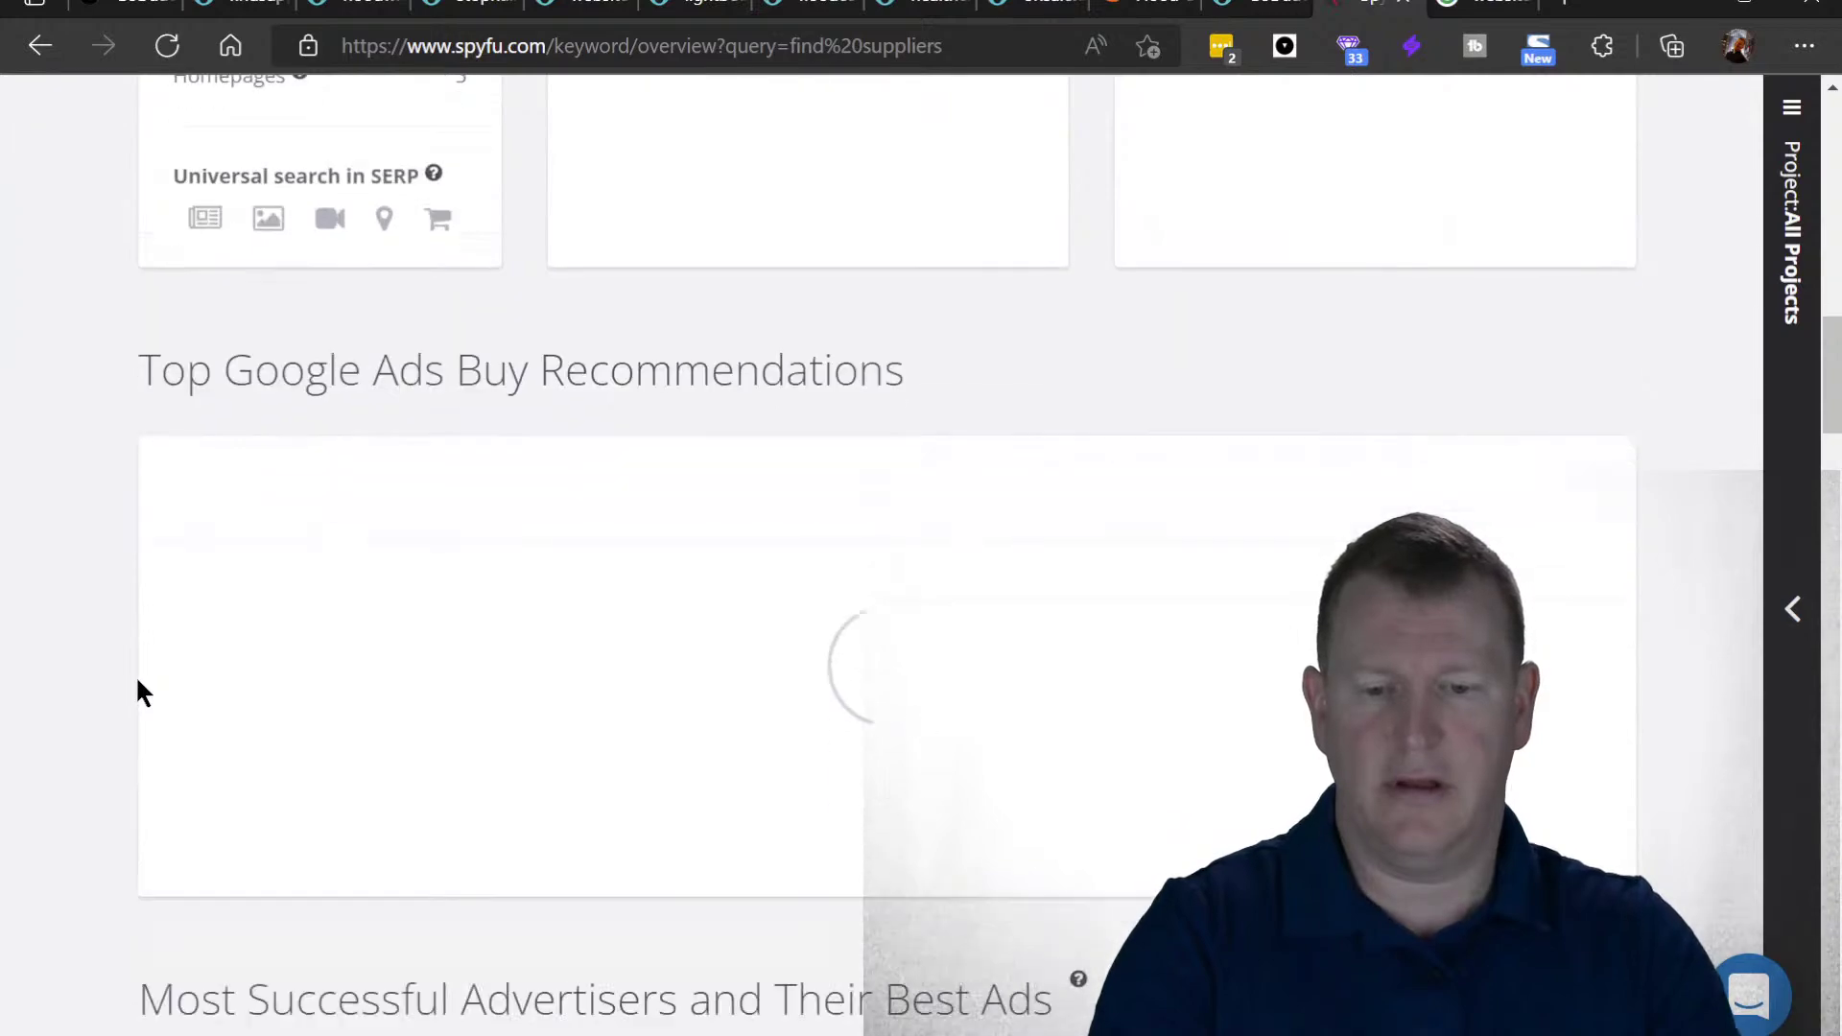
{"action": "scroll", "coordinate": [138, 681], "scroll_direction": "up", "scroll_amount": 7}
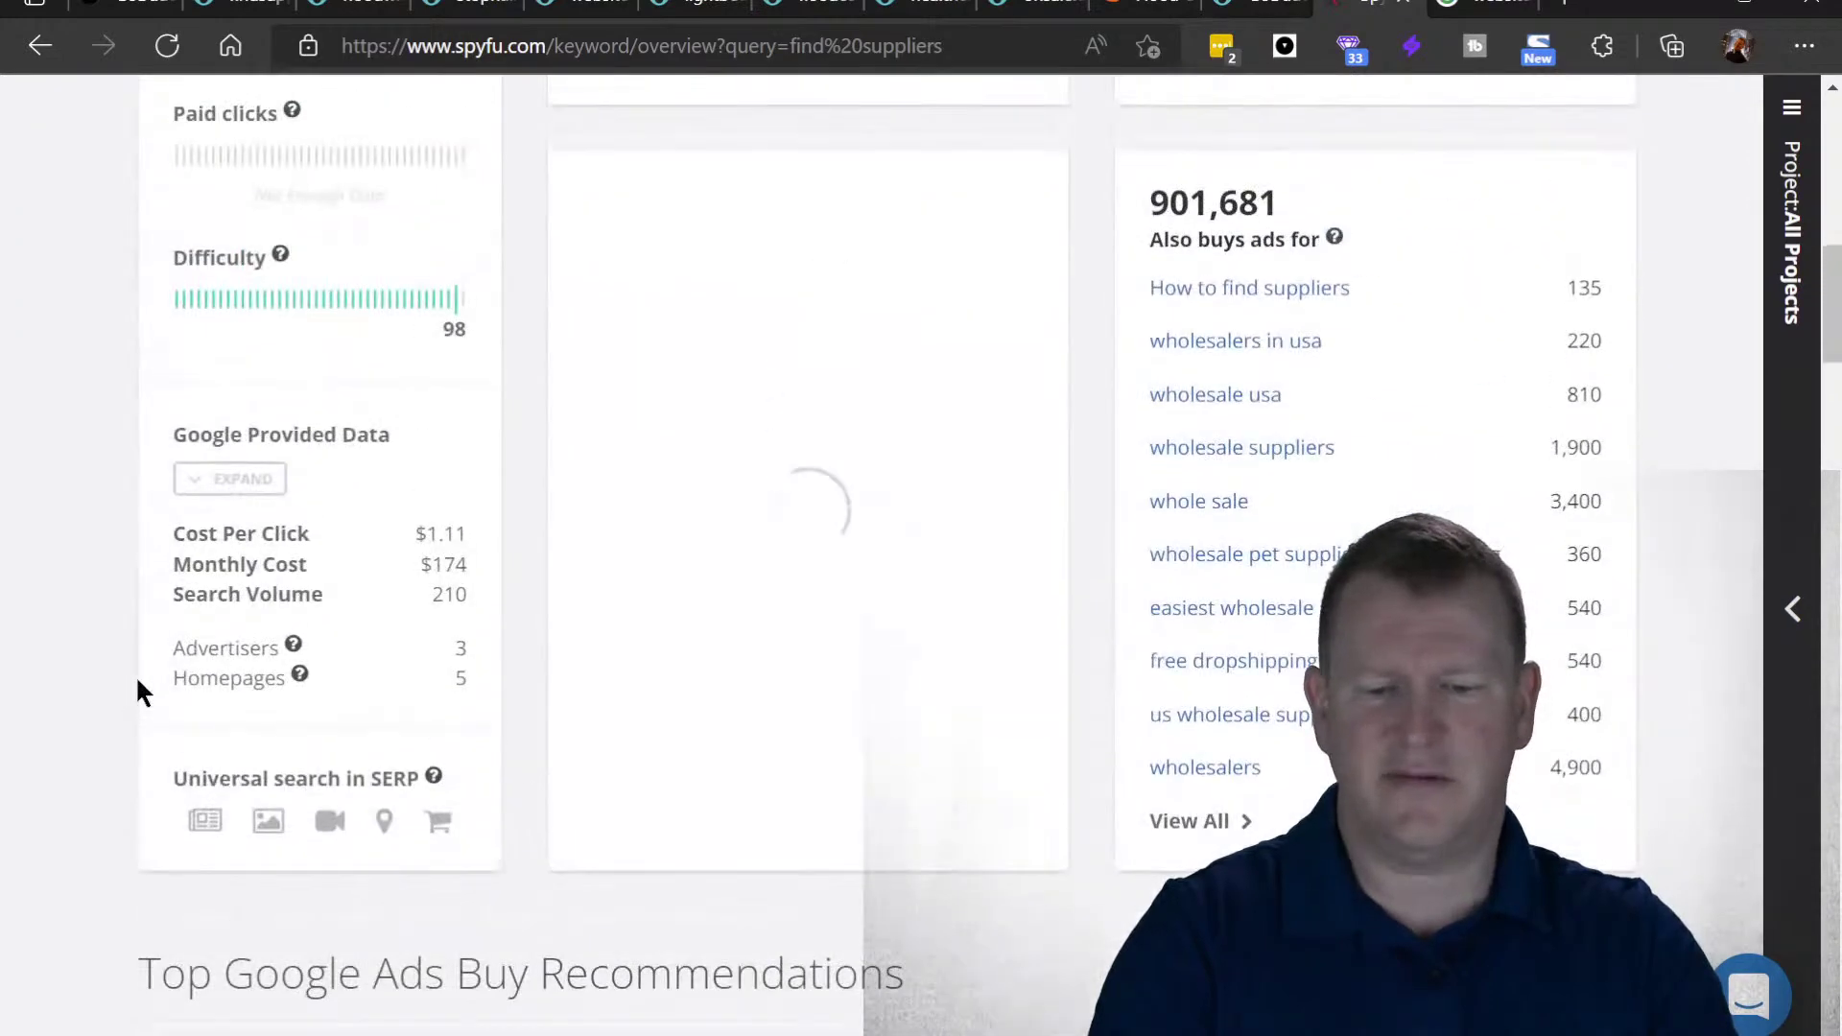
{"action": "double_click", "coordinate": [460, 648]}
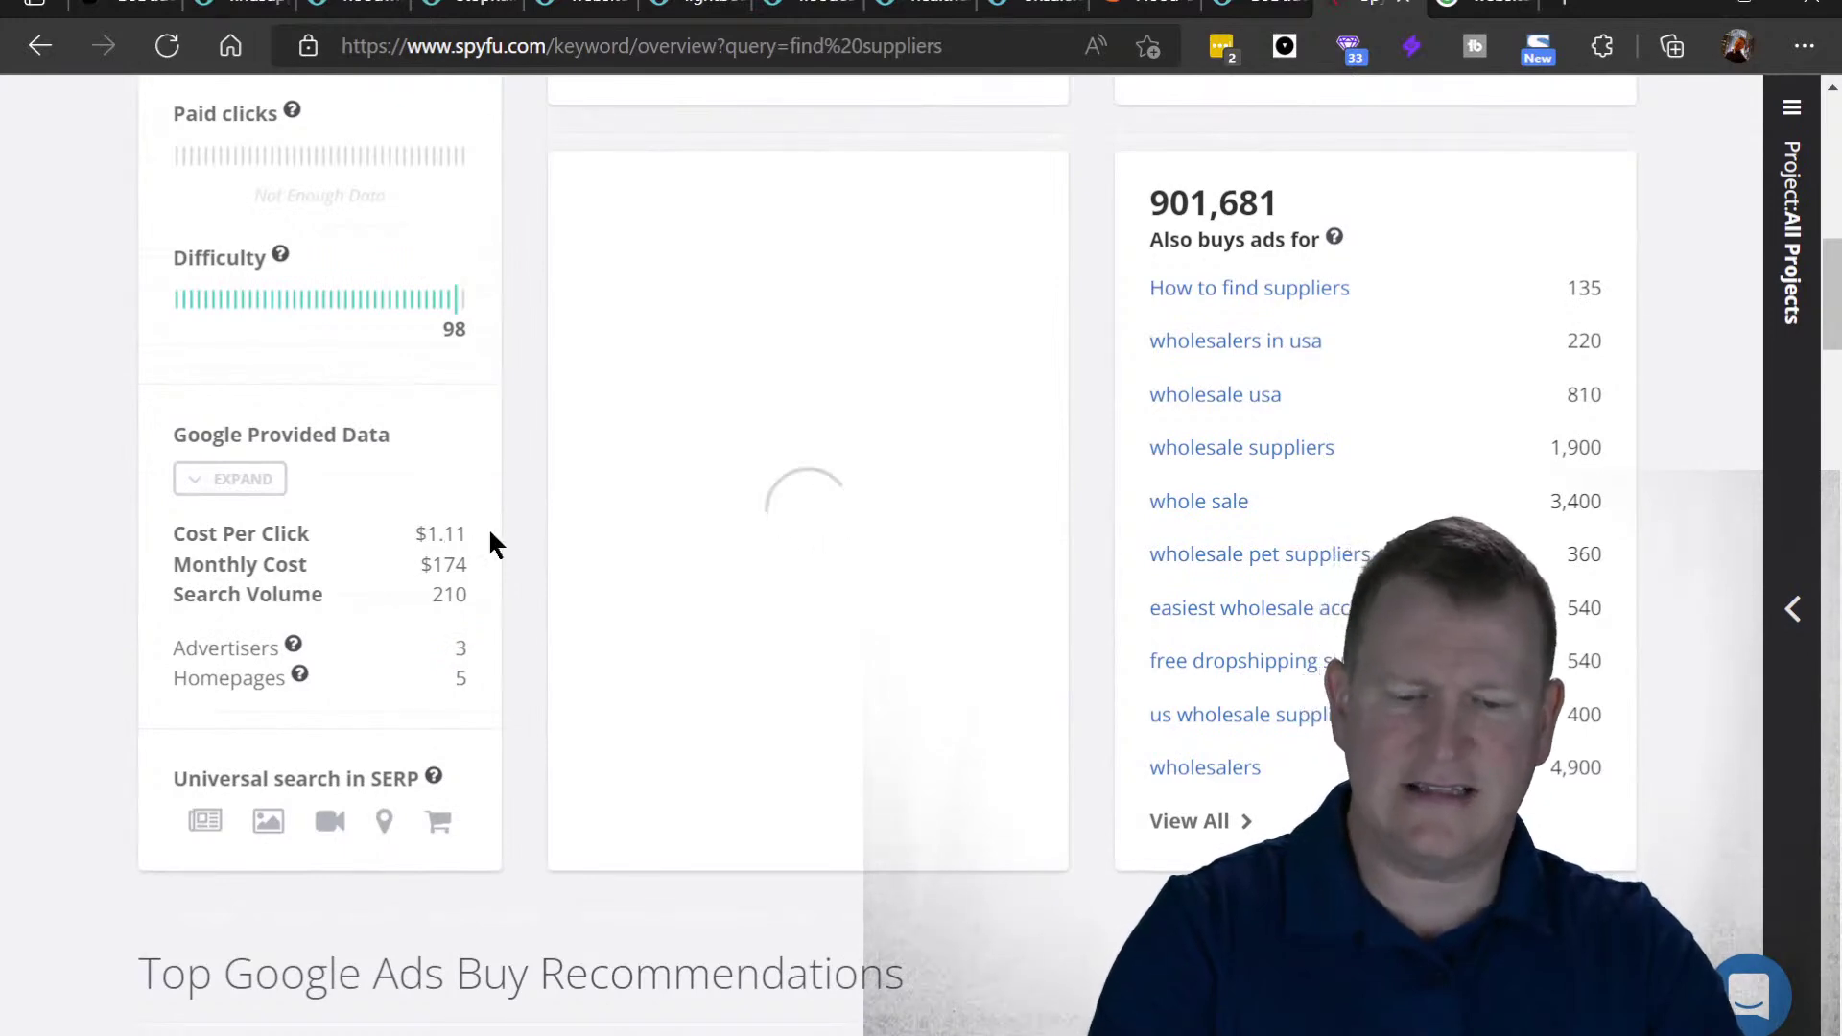
{"action": "left_click", "coordinate": [508, 545]}
{"action": "scroll", "coordinate": [509, 545], "scroll_direction": "up", "scroll_amount": 9}
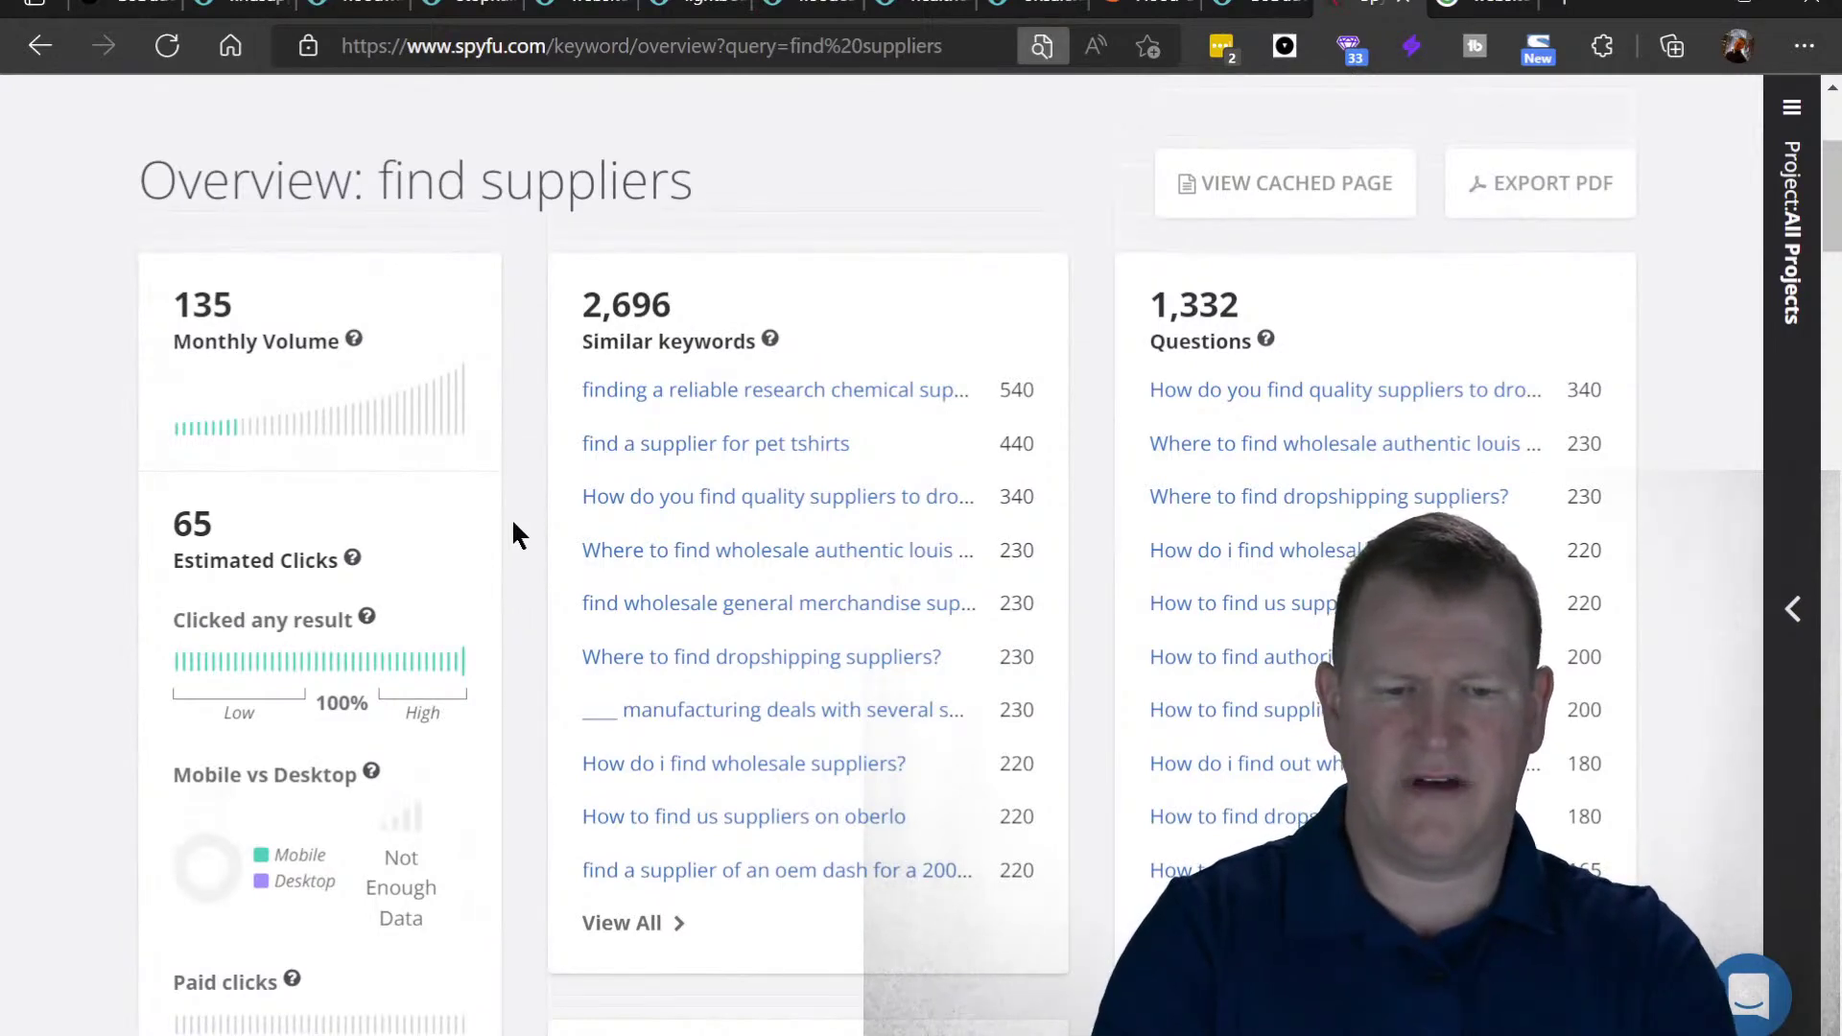
{"action": "scroll", "coordinate": [512, 533], "scroll_direction": "up", "scroll_amount": 4}
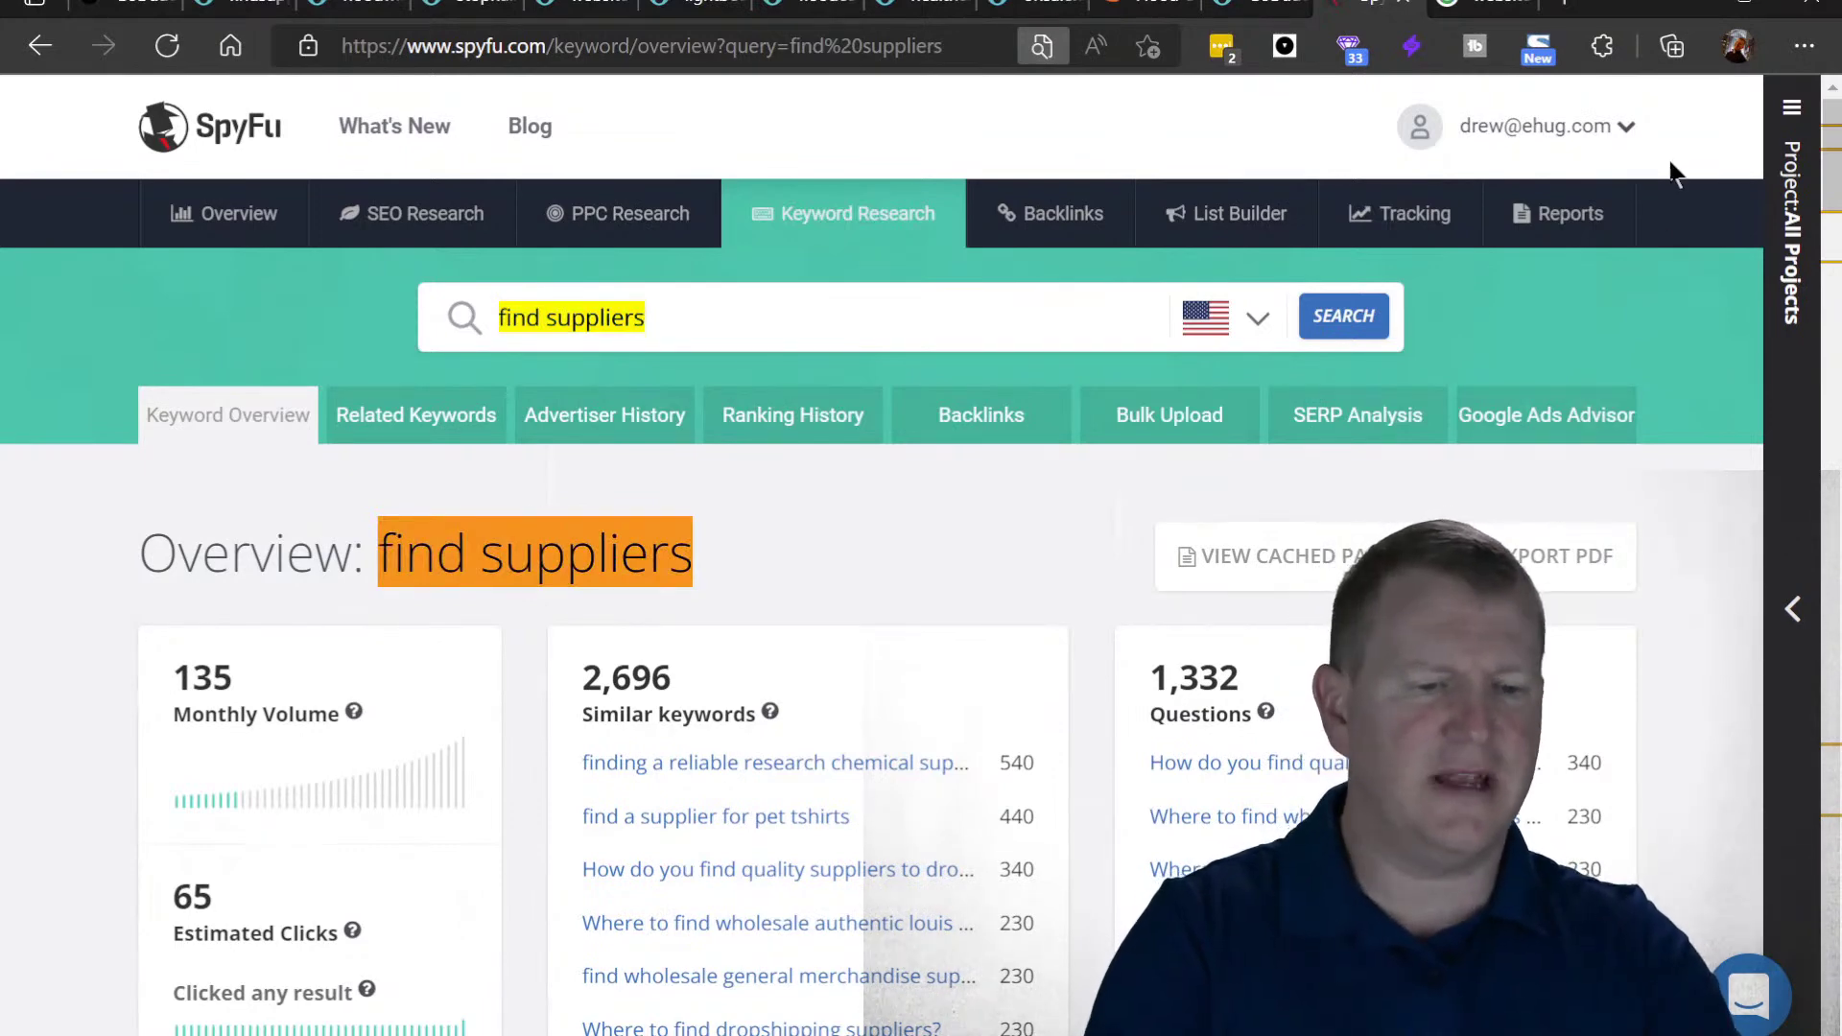
{"action": "left_click_drag", "start_coordinate": [1828, 163], "coordinate": [1835, 194]}
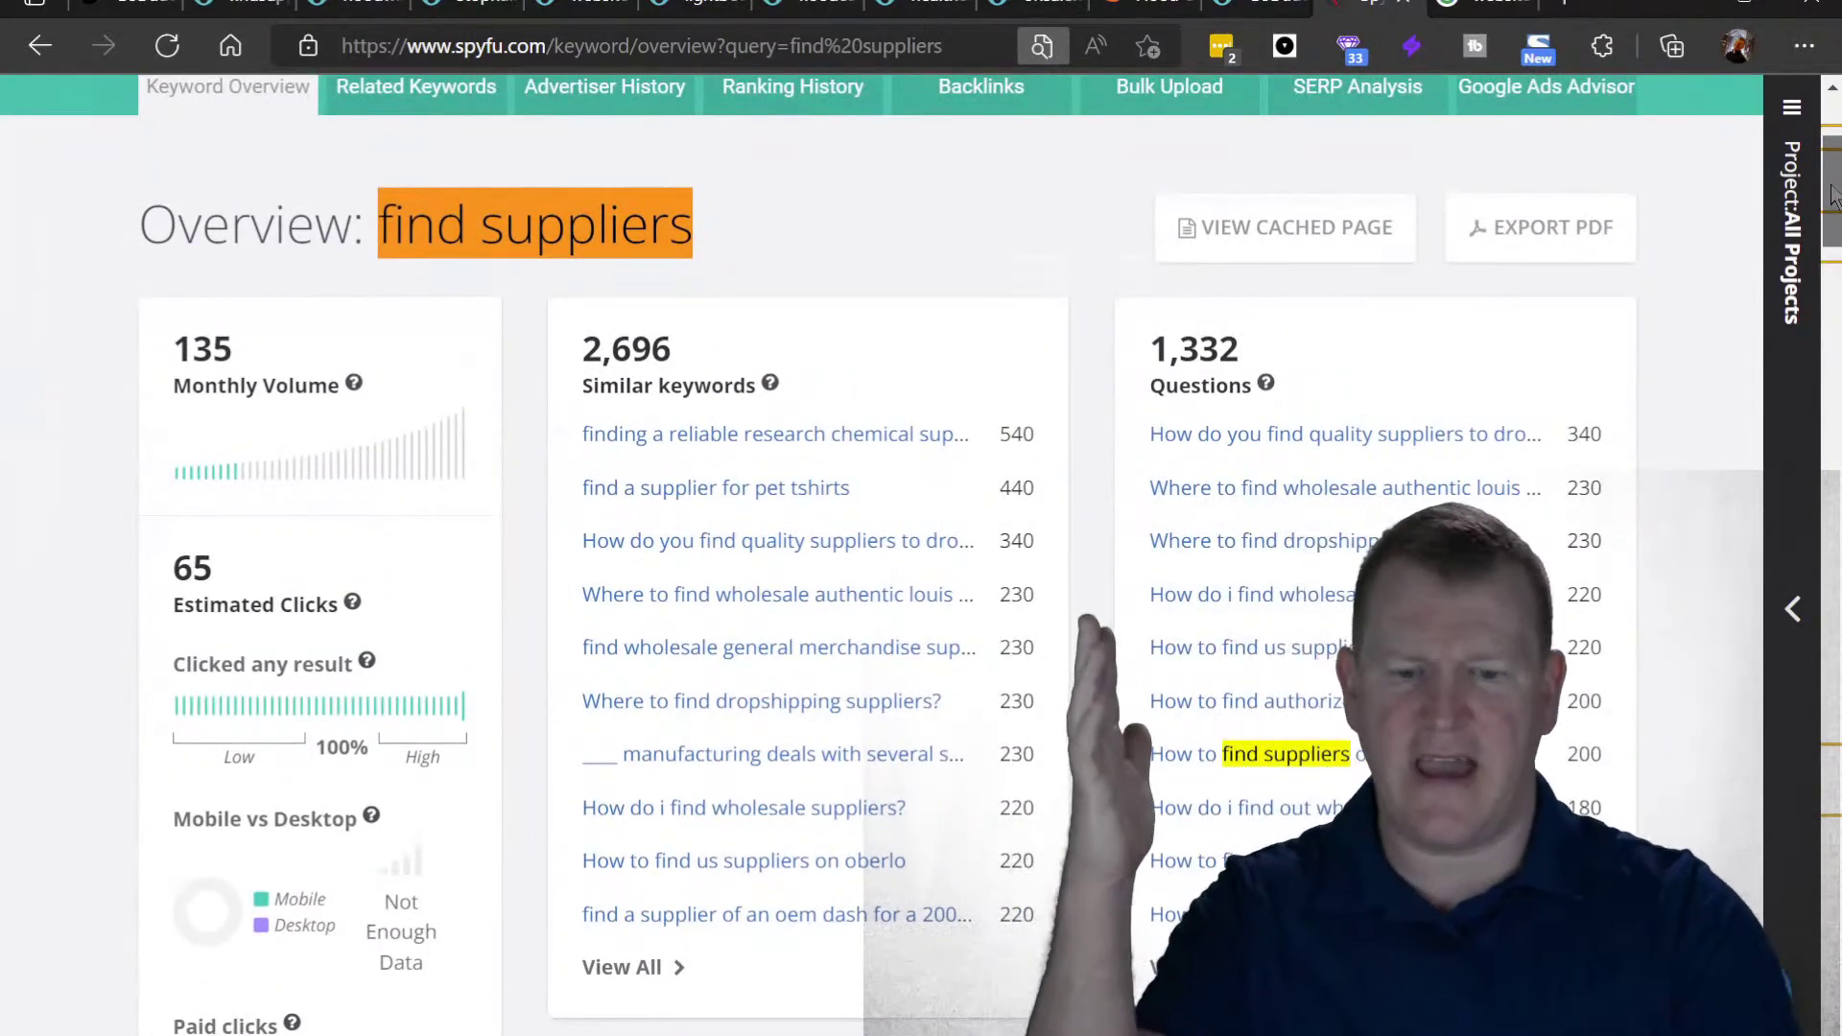
{"action": "left_click", "coordinate": [1152, 113]}
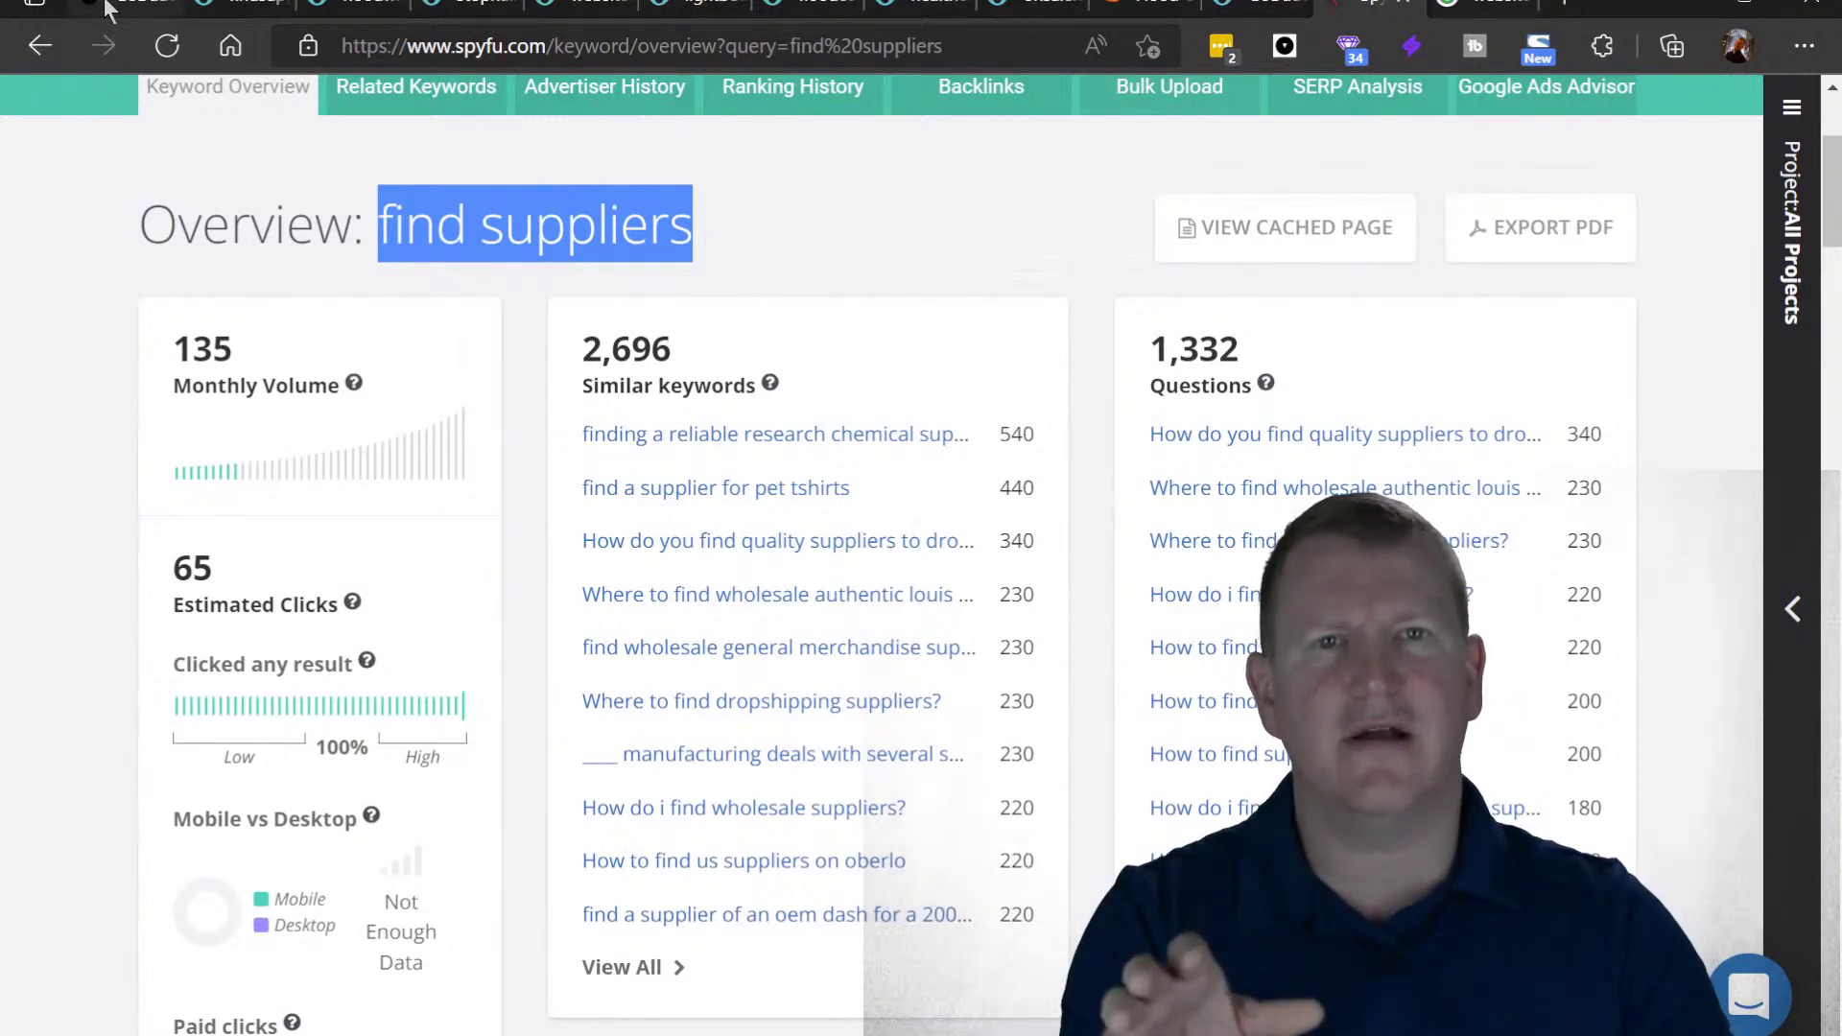
{"action": "left_click", "coordinate": [856, 233]}
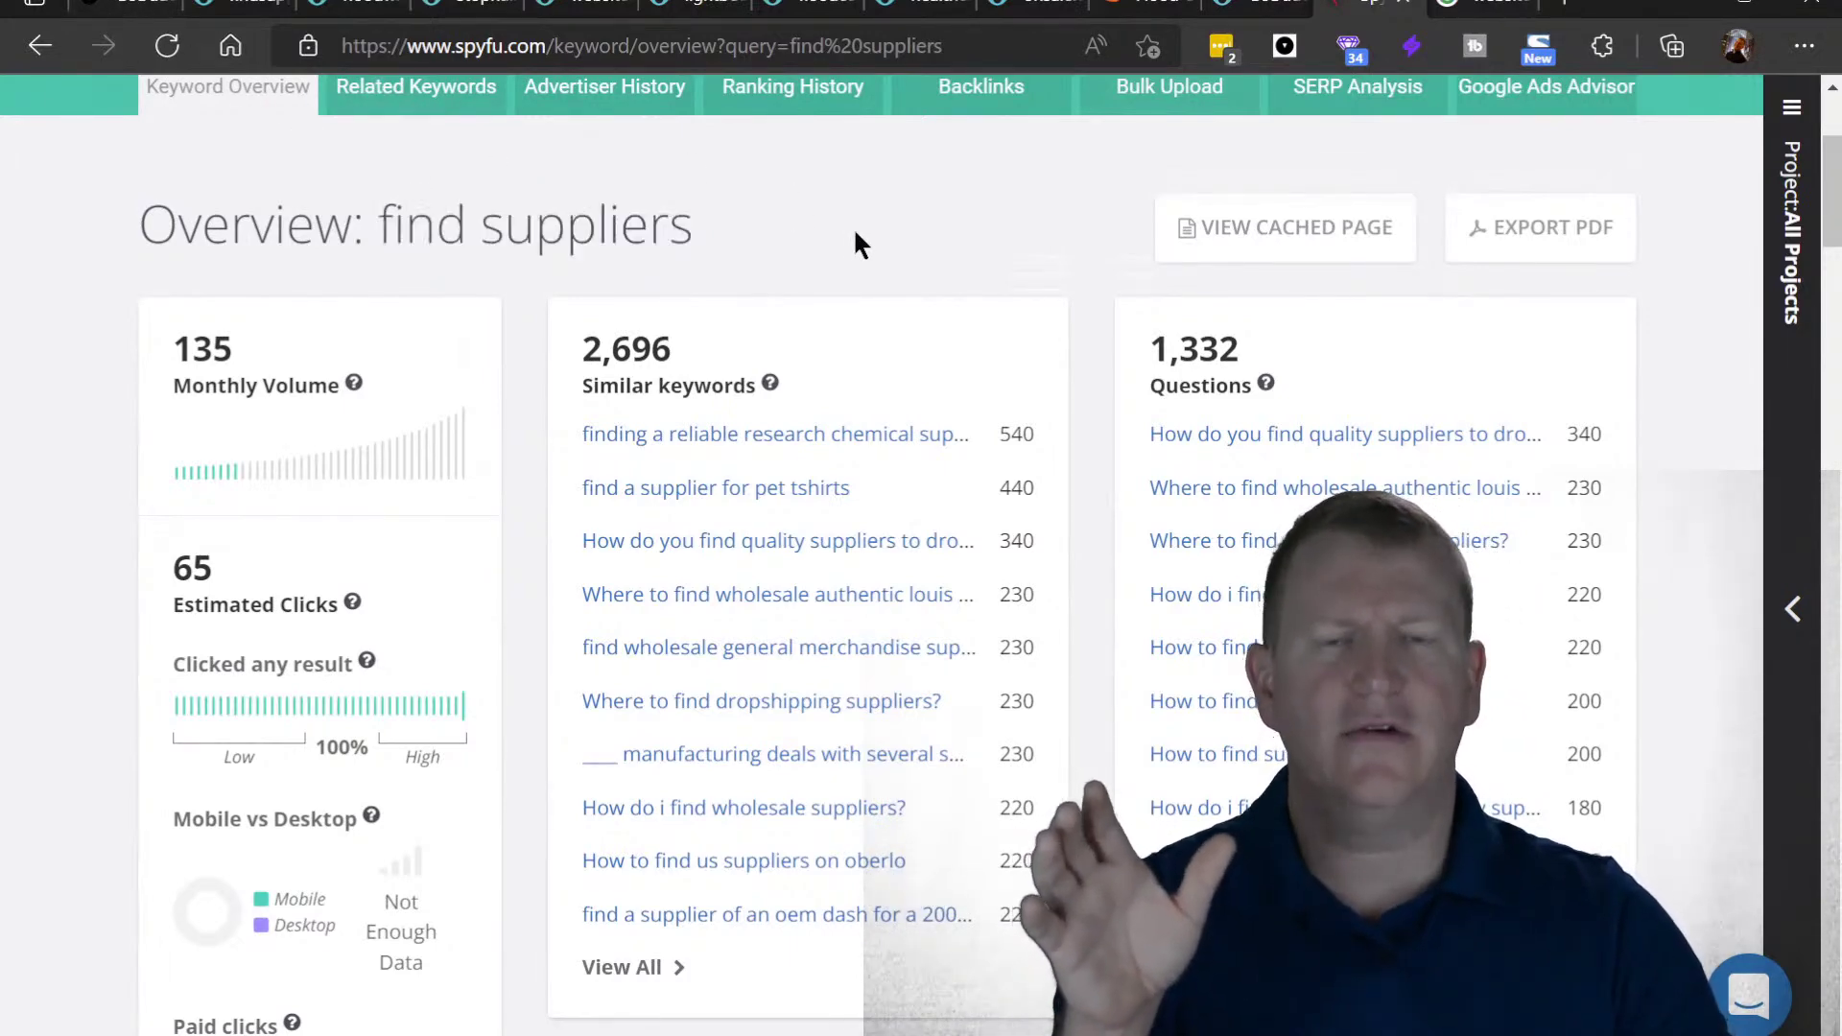
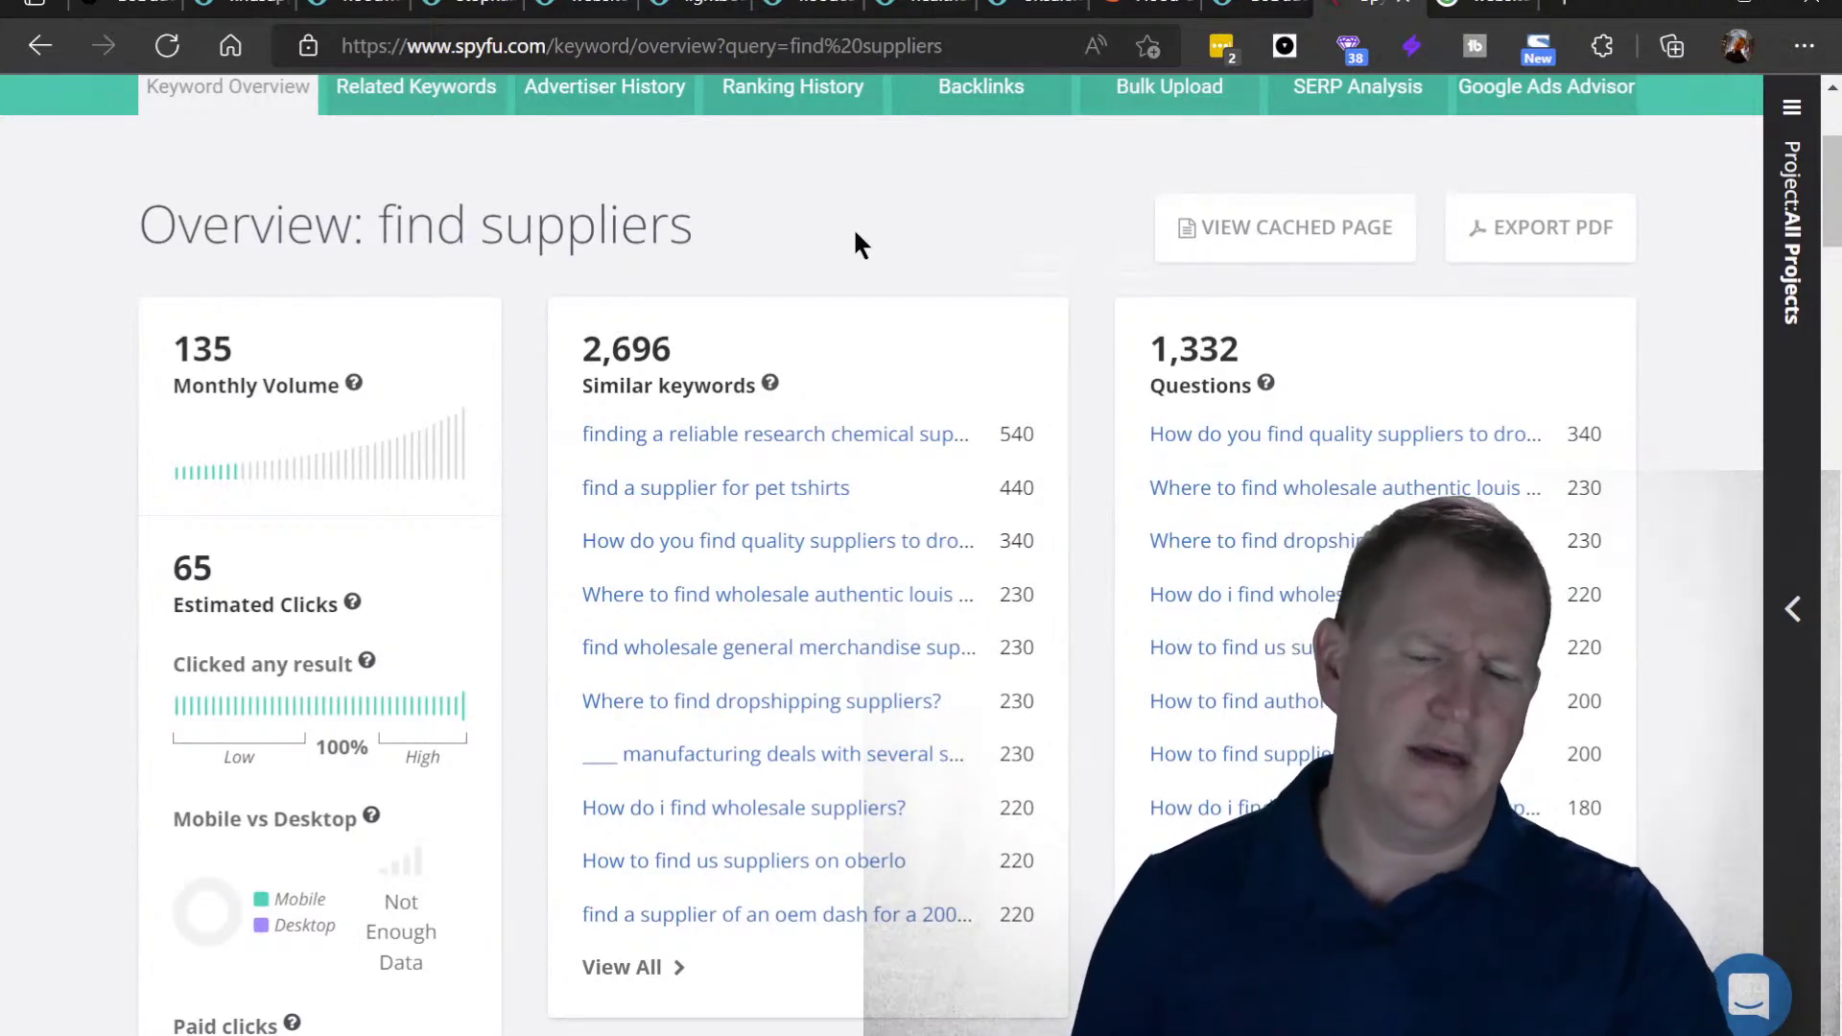
- Return to the expired domains list, scan past FindSuppliers.com and open the GoDaddy auction for PianoLounge.com
{"action": "left_click", "coordinate": [113, 9]}
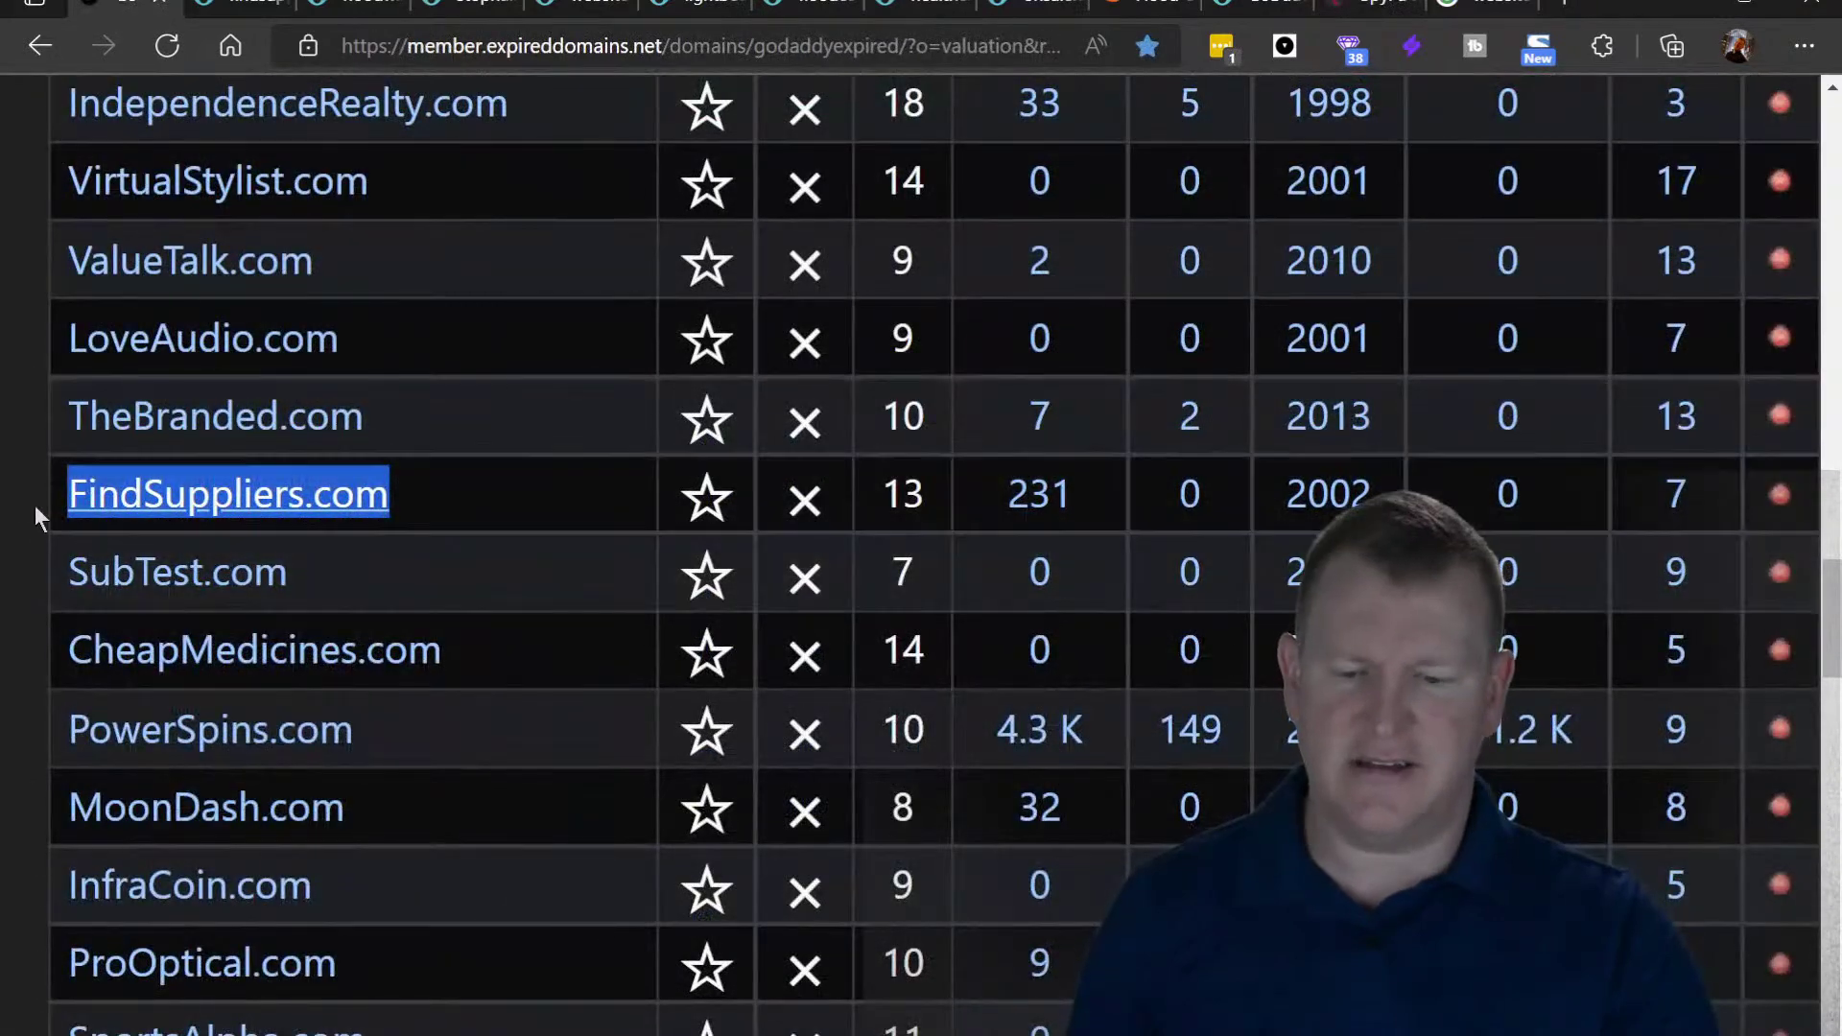
{"action": "left_click", "coordinate": [29, 504]}
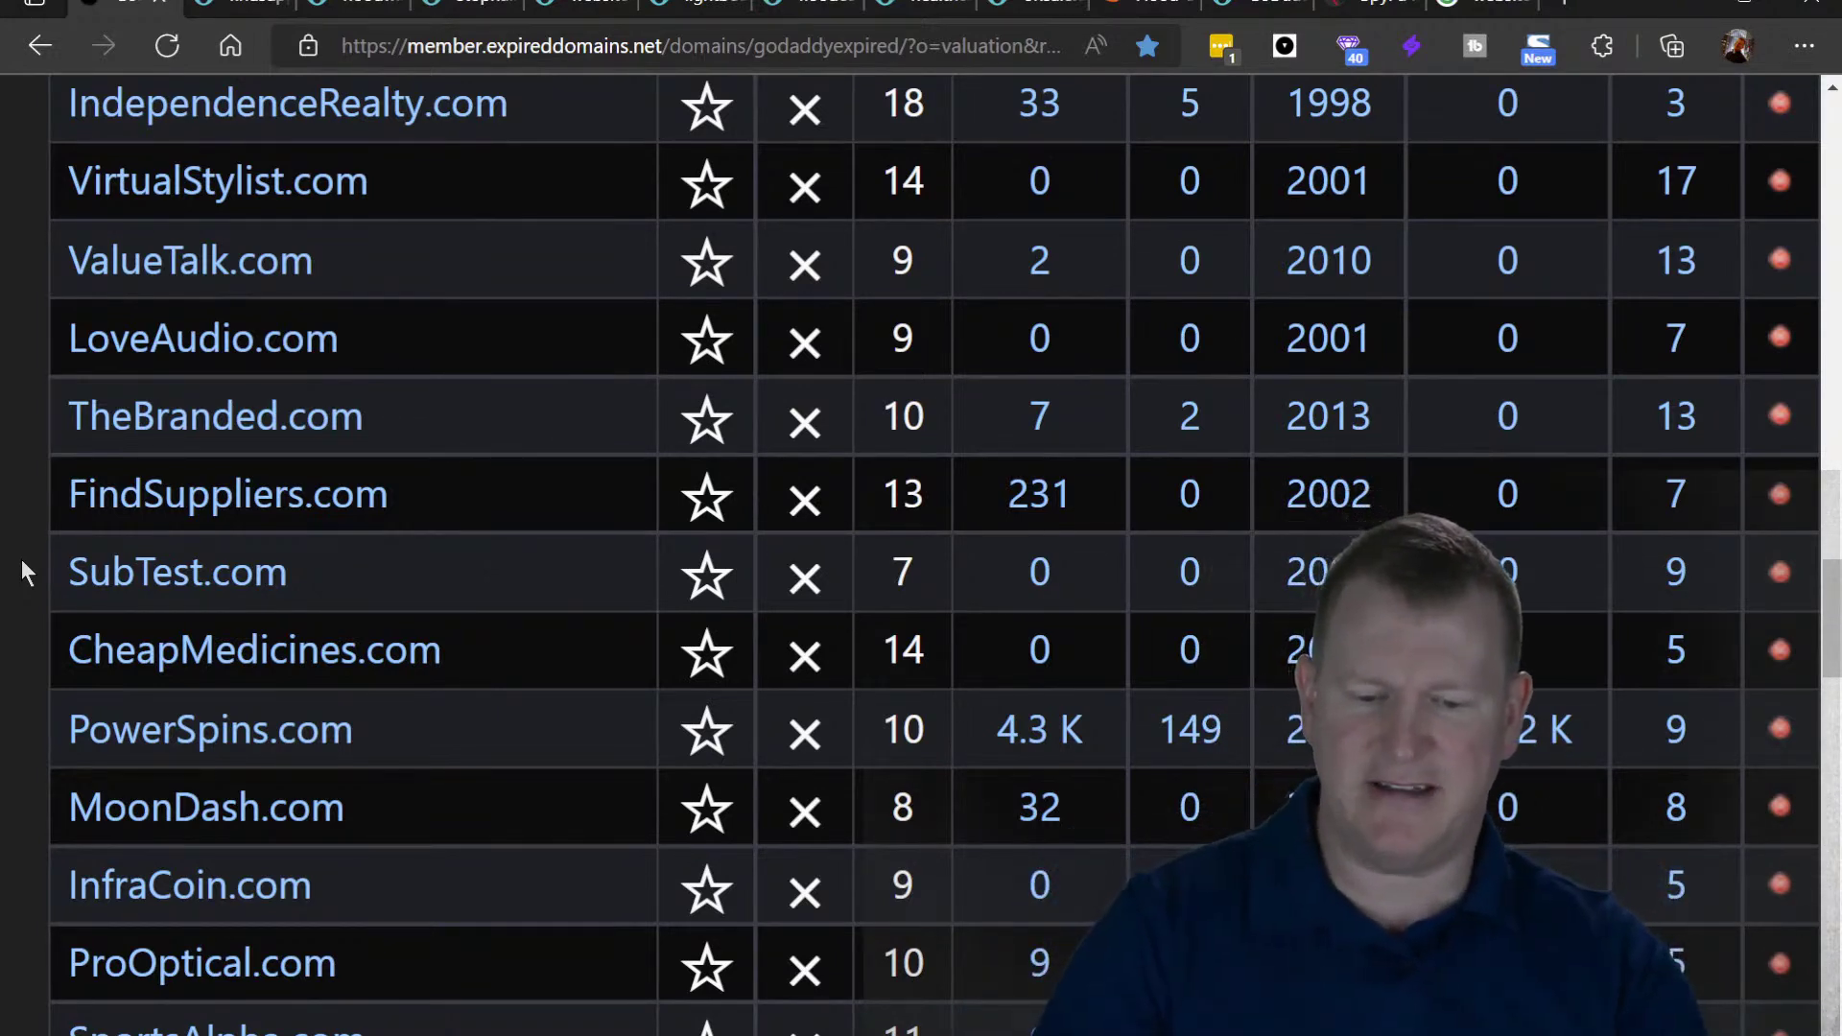
{"action": "scroll", "coordinate": [21, 561], "scroll_direction": "down", "scroll_amount": 6}
{"action": "scroll", "coordinate": [21, 560], "scroll_direction": "down", "scroll_amount": 1}
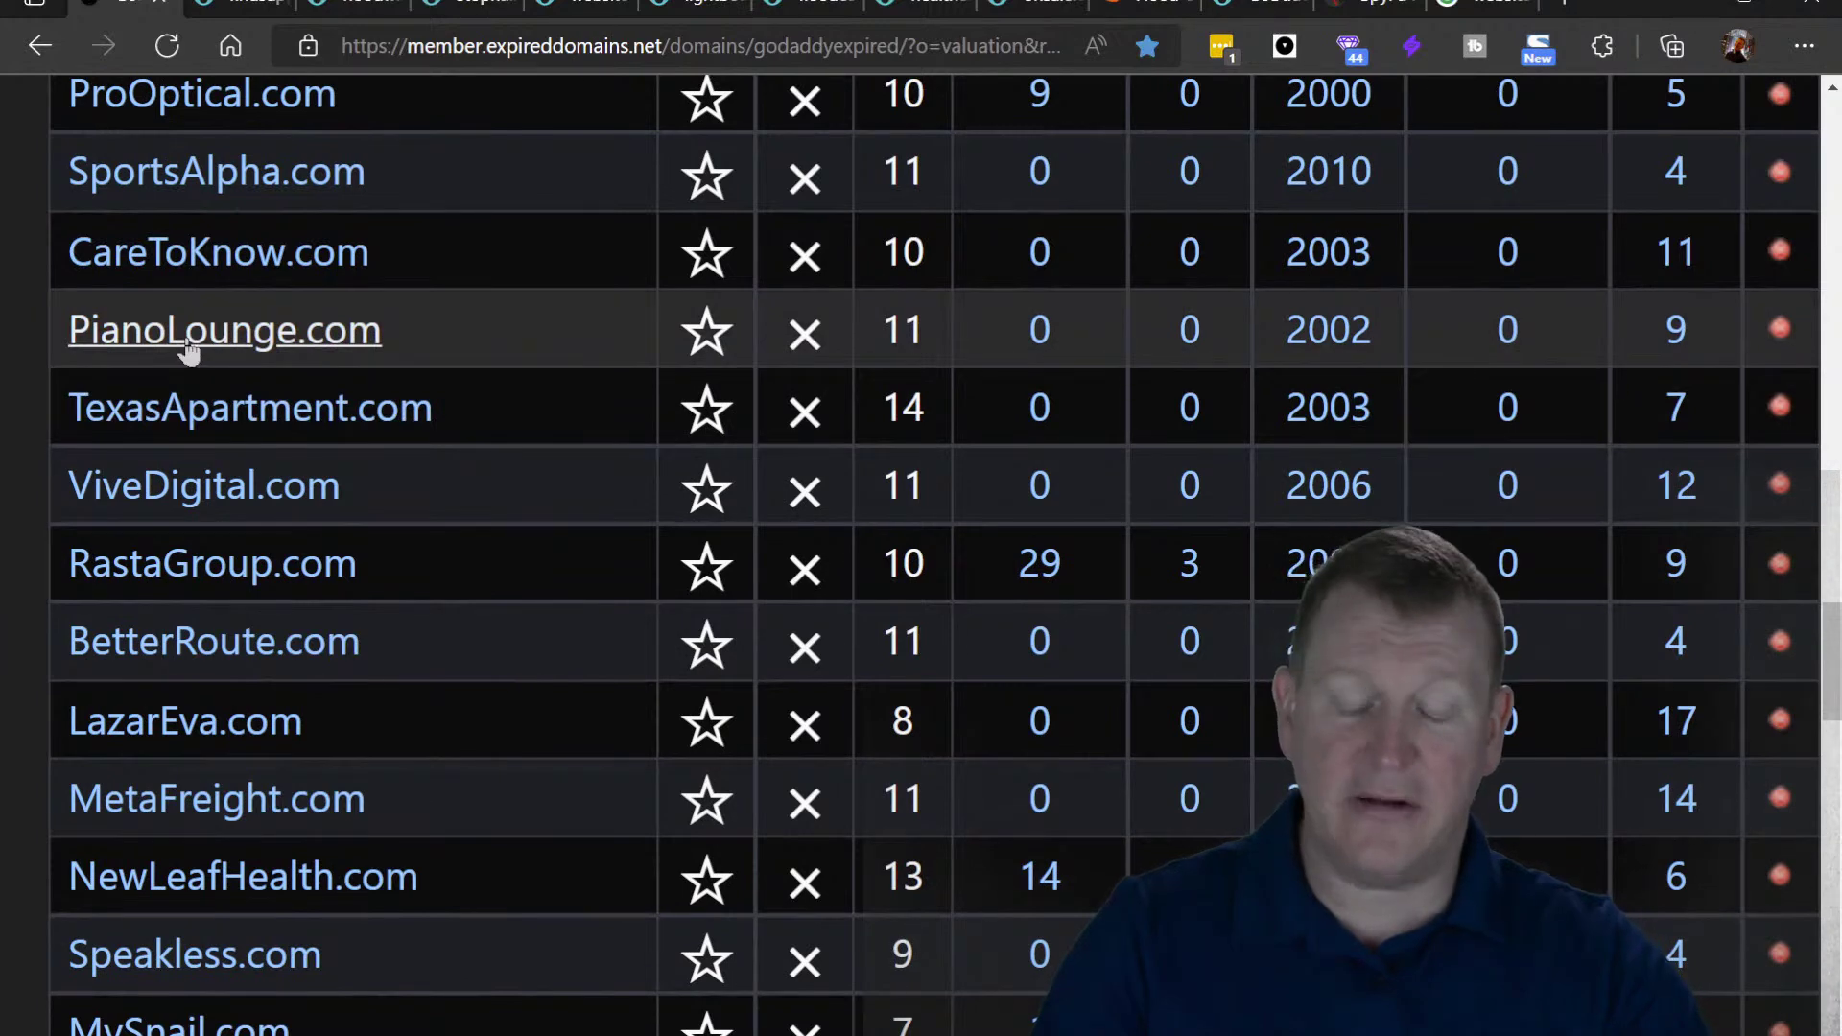
{"action": "left_click", "coordinate": [189, 346]}
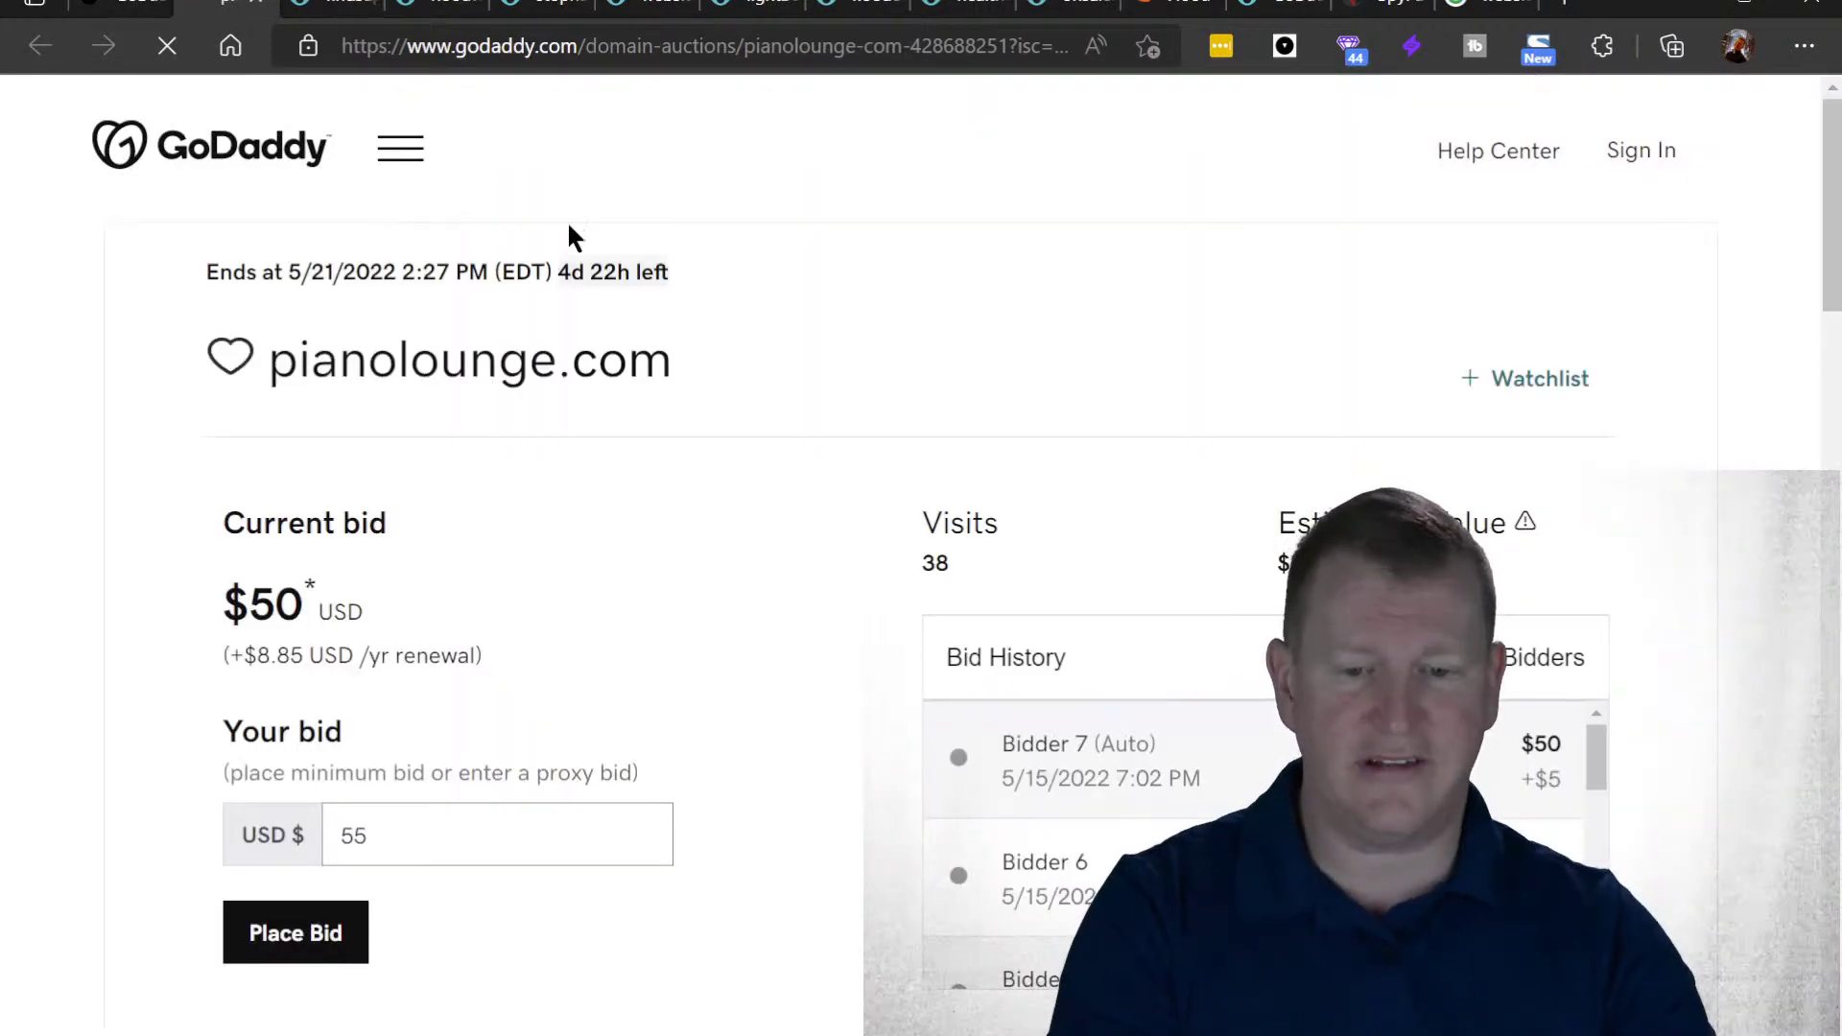
- Look up the keyword "piano lounge" in SpyFu
{"action": "left_click", "coordinate": [1379, 7]}
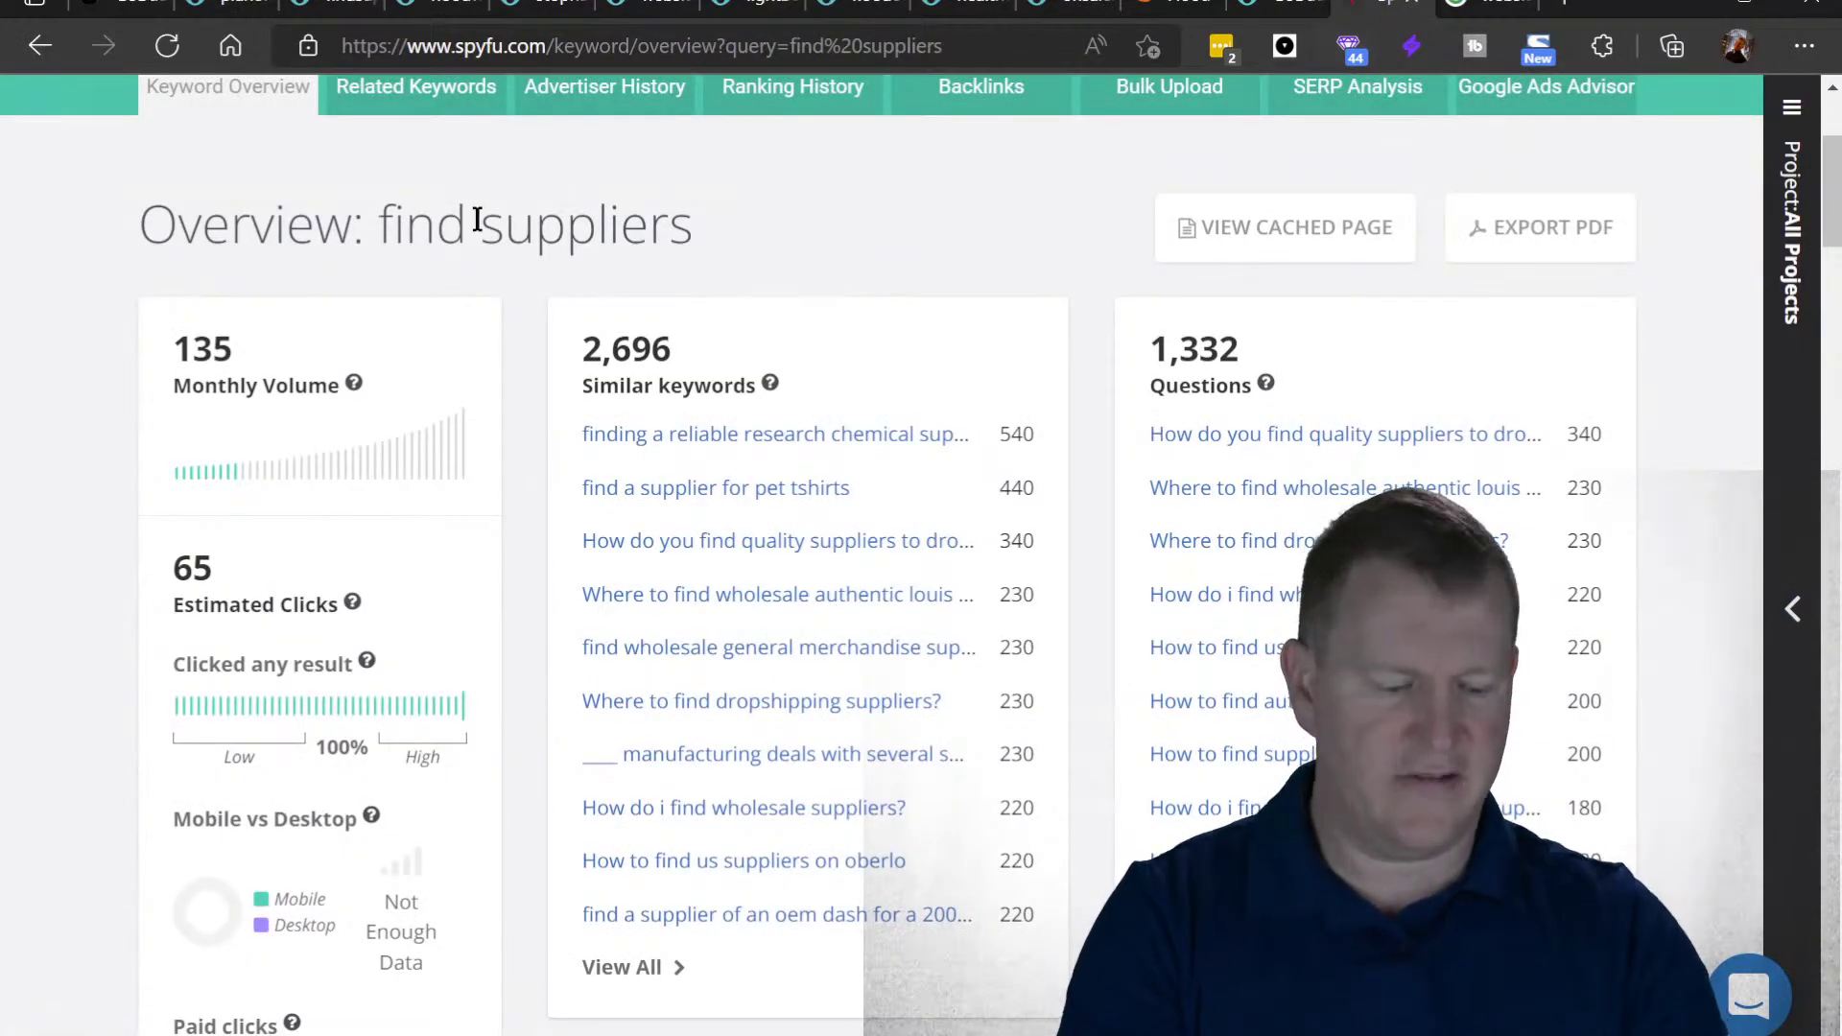
{"action": "scroll", "coordinate": [477, 219], "scroll_direction": "up", "scroll_amount": 4}
{"action": "left_click_drag", "start_coordinate": [739, 320], "coordinate": [361, 319]}
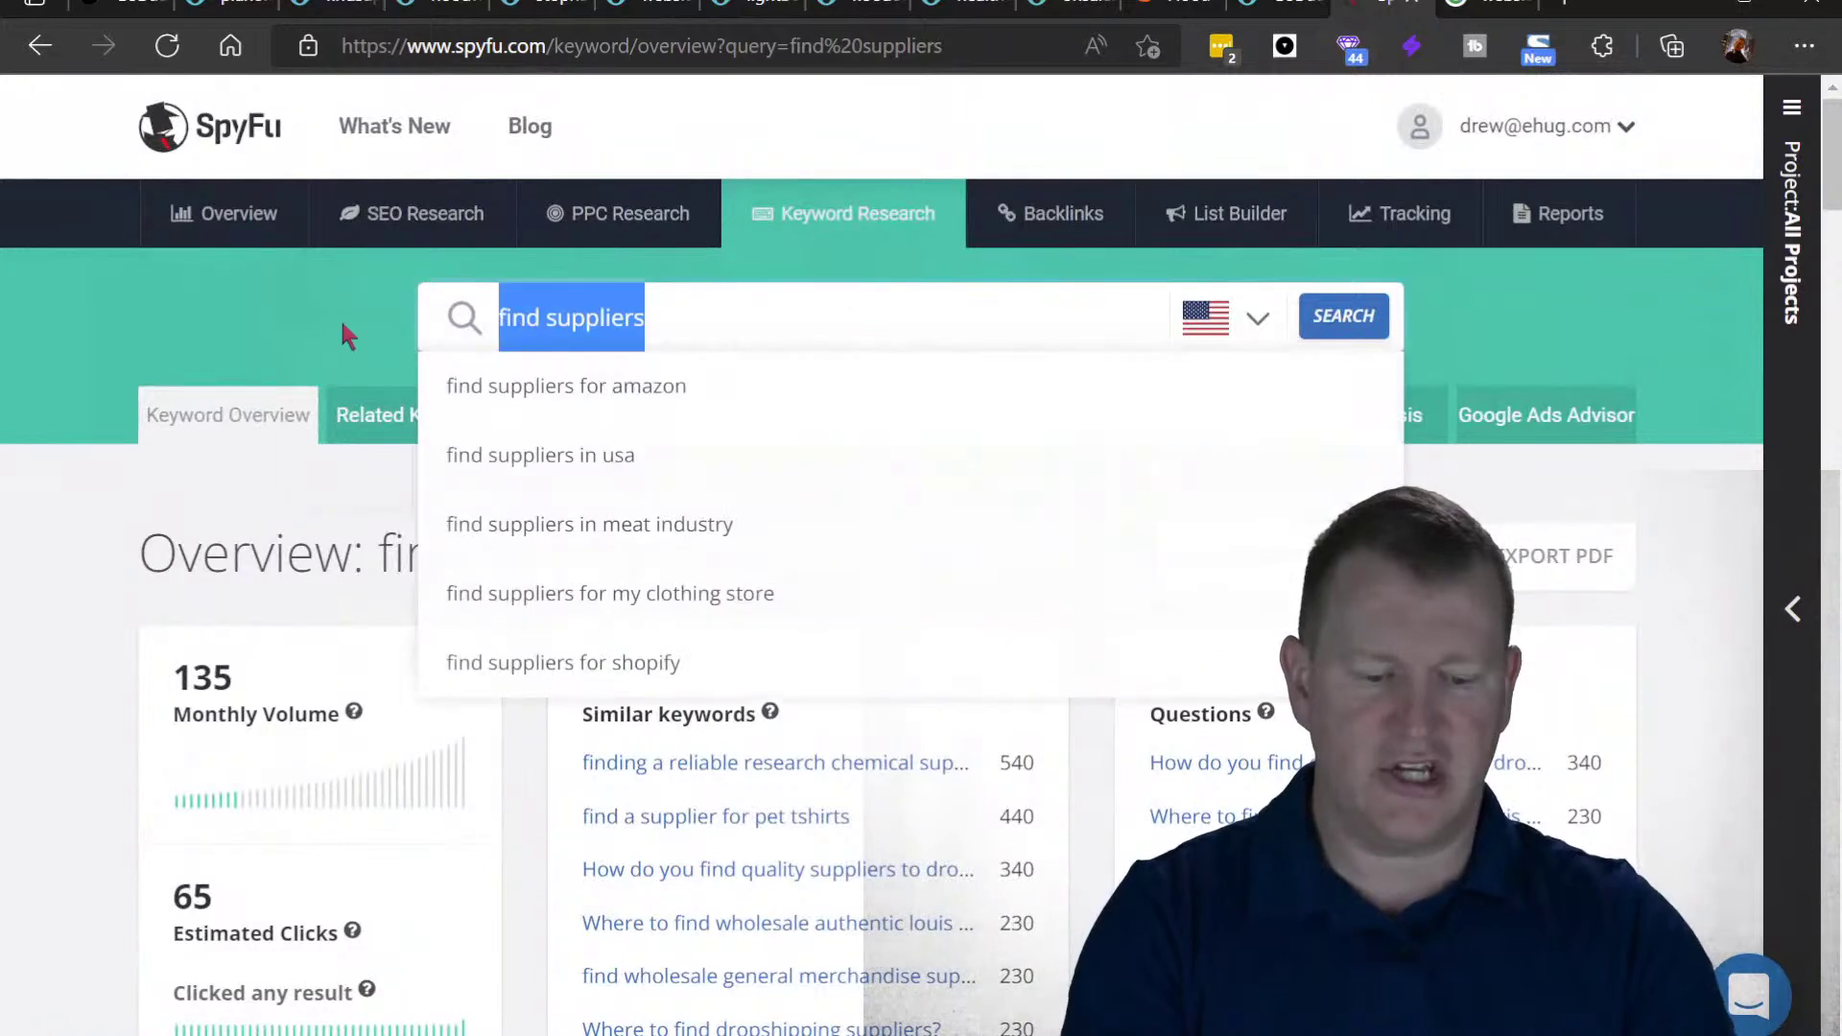
{"action": "type", "text": "pi"}
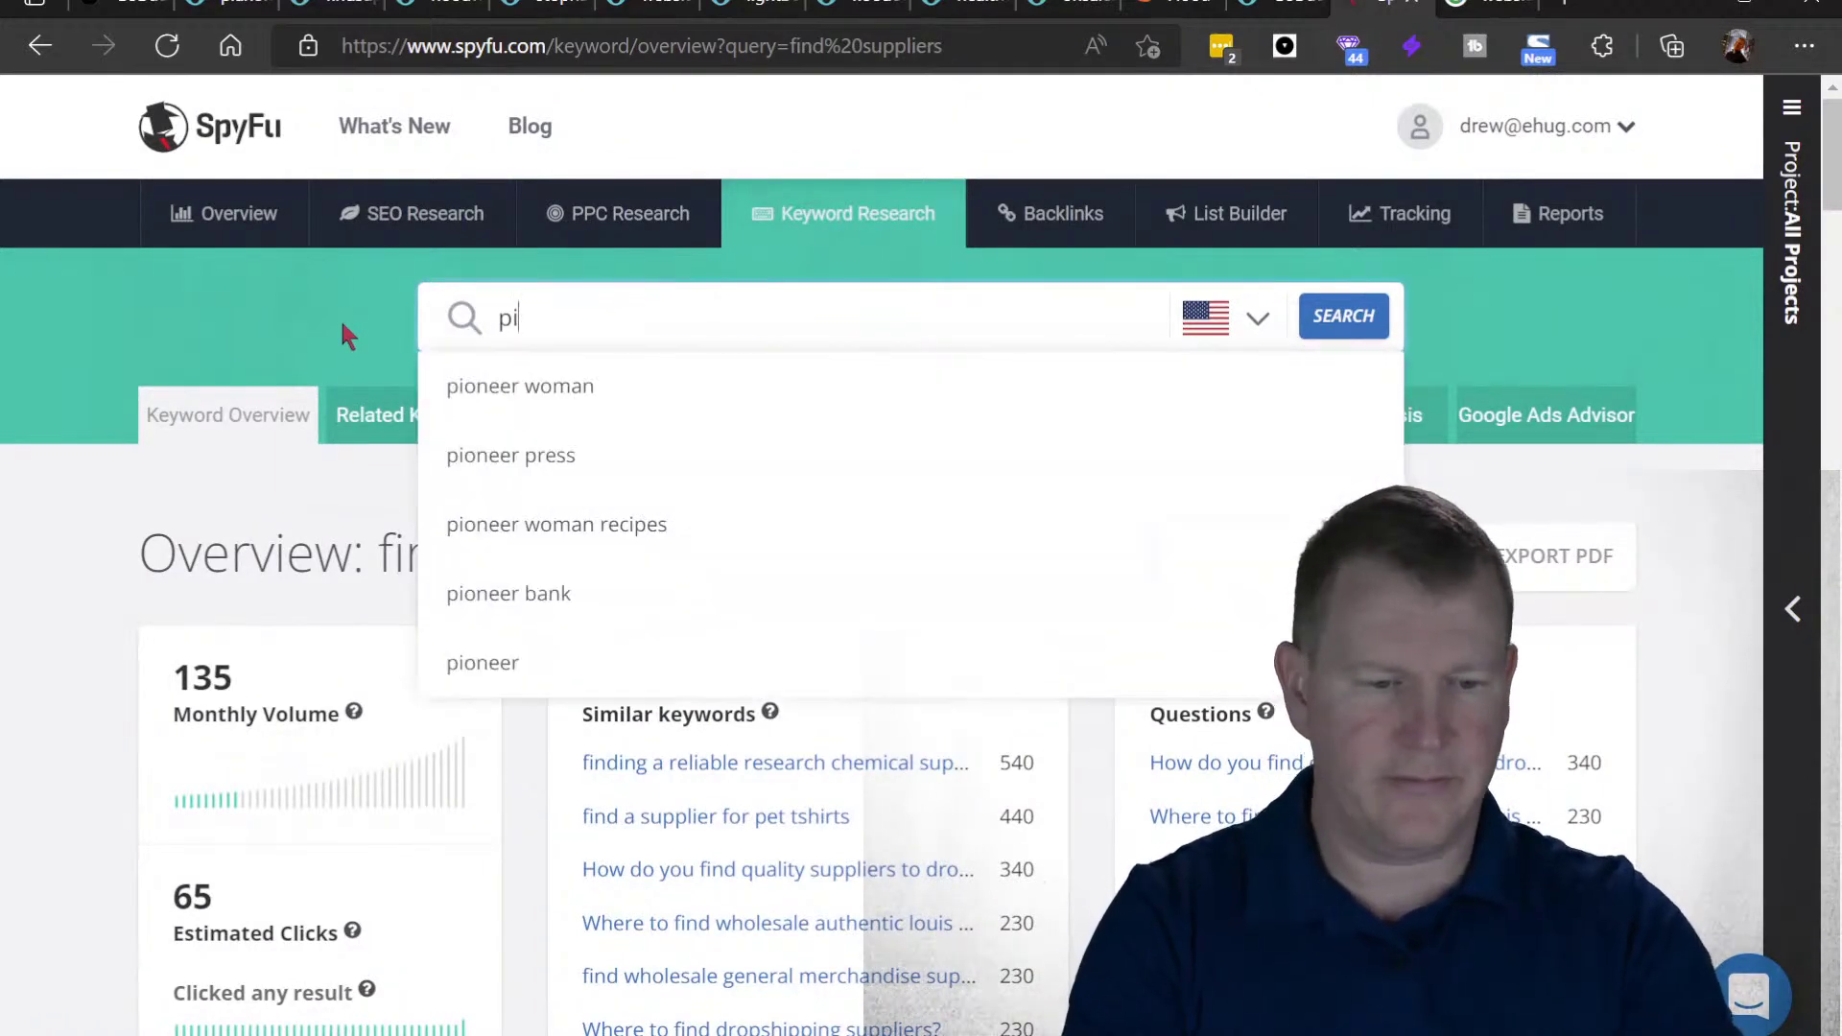
{"action": "type", "text": "ano loun"}
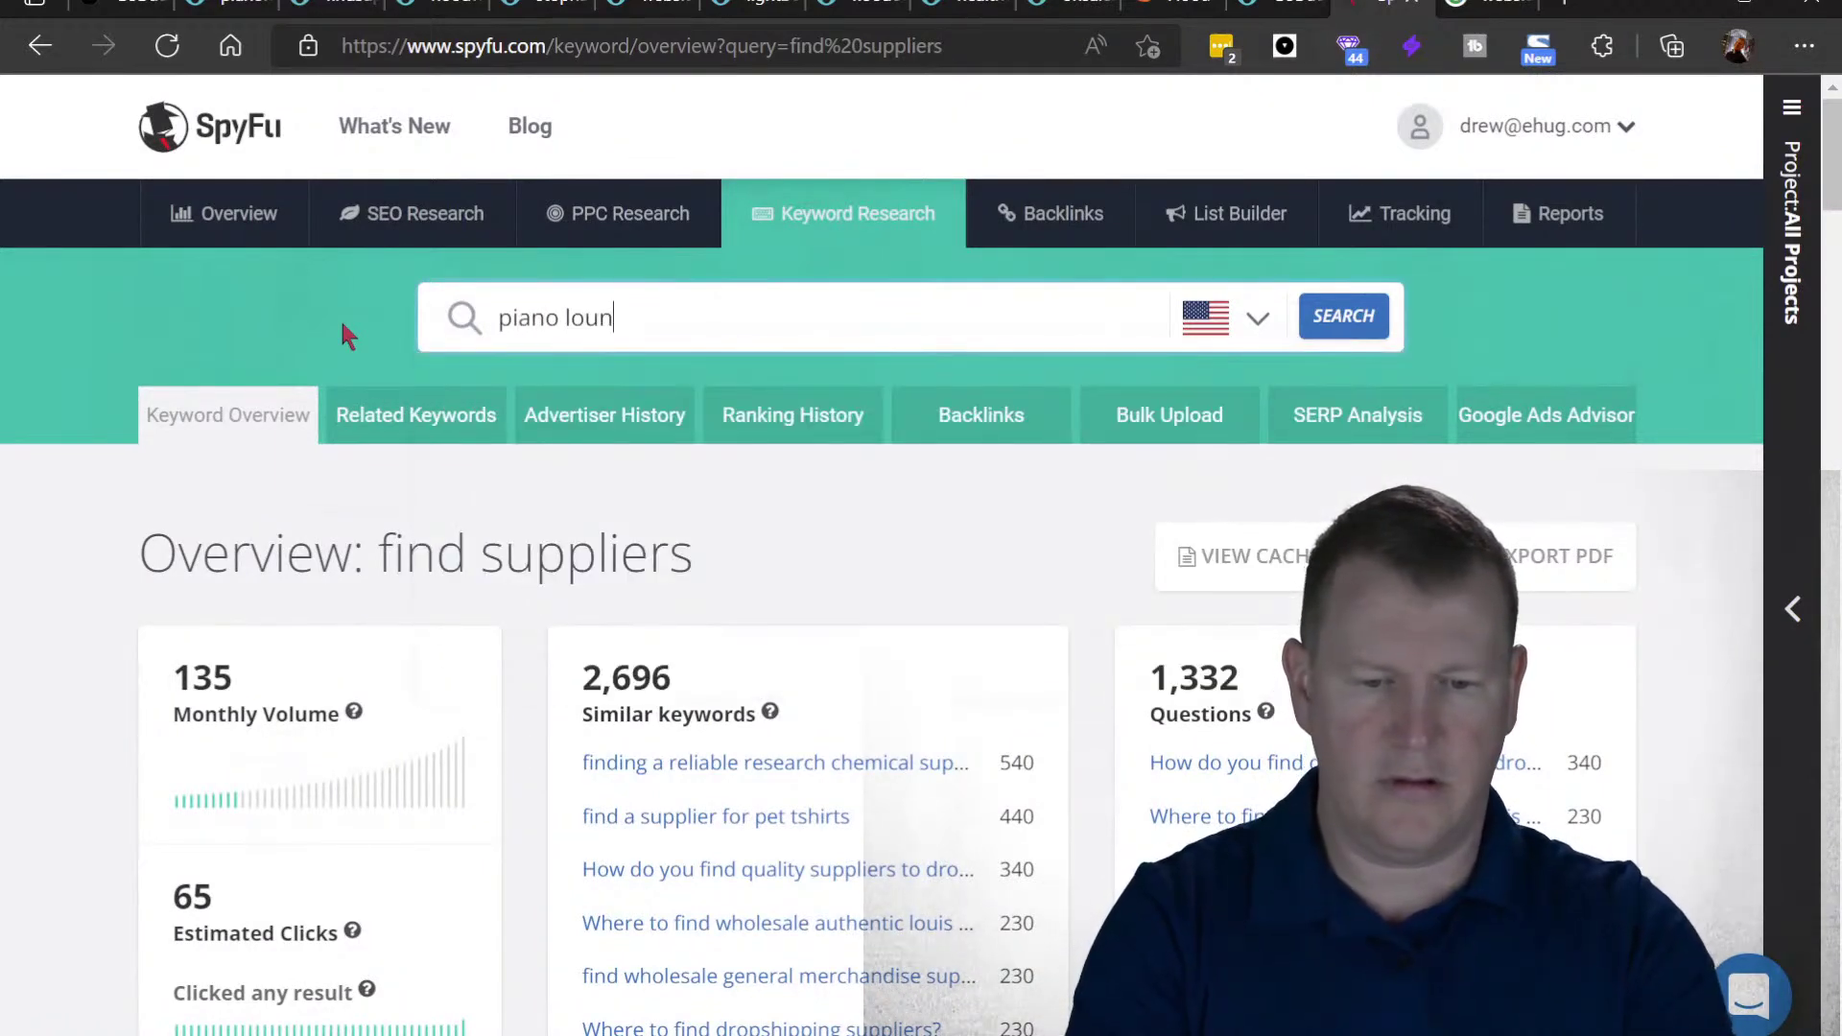
{"action": "type", "text": "ge"}
{"action": "key", "text": "Return"}
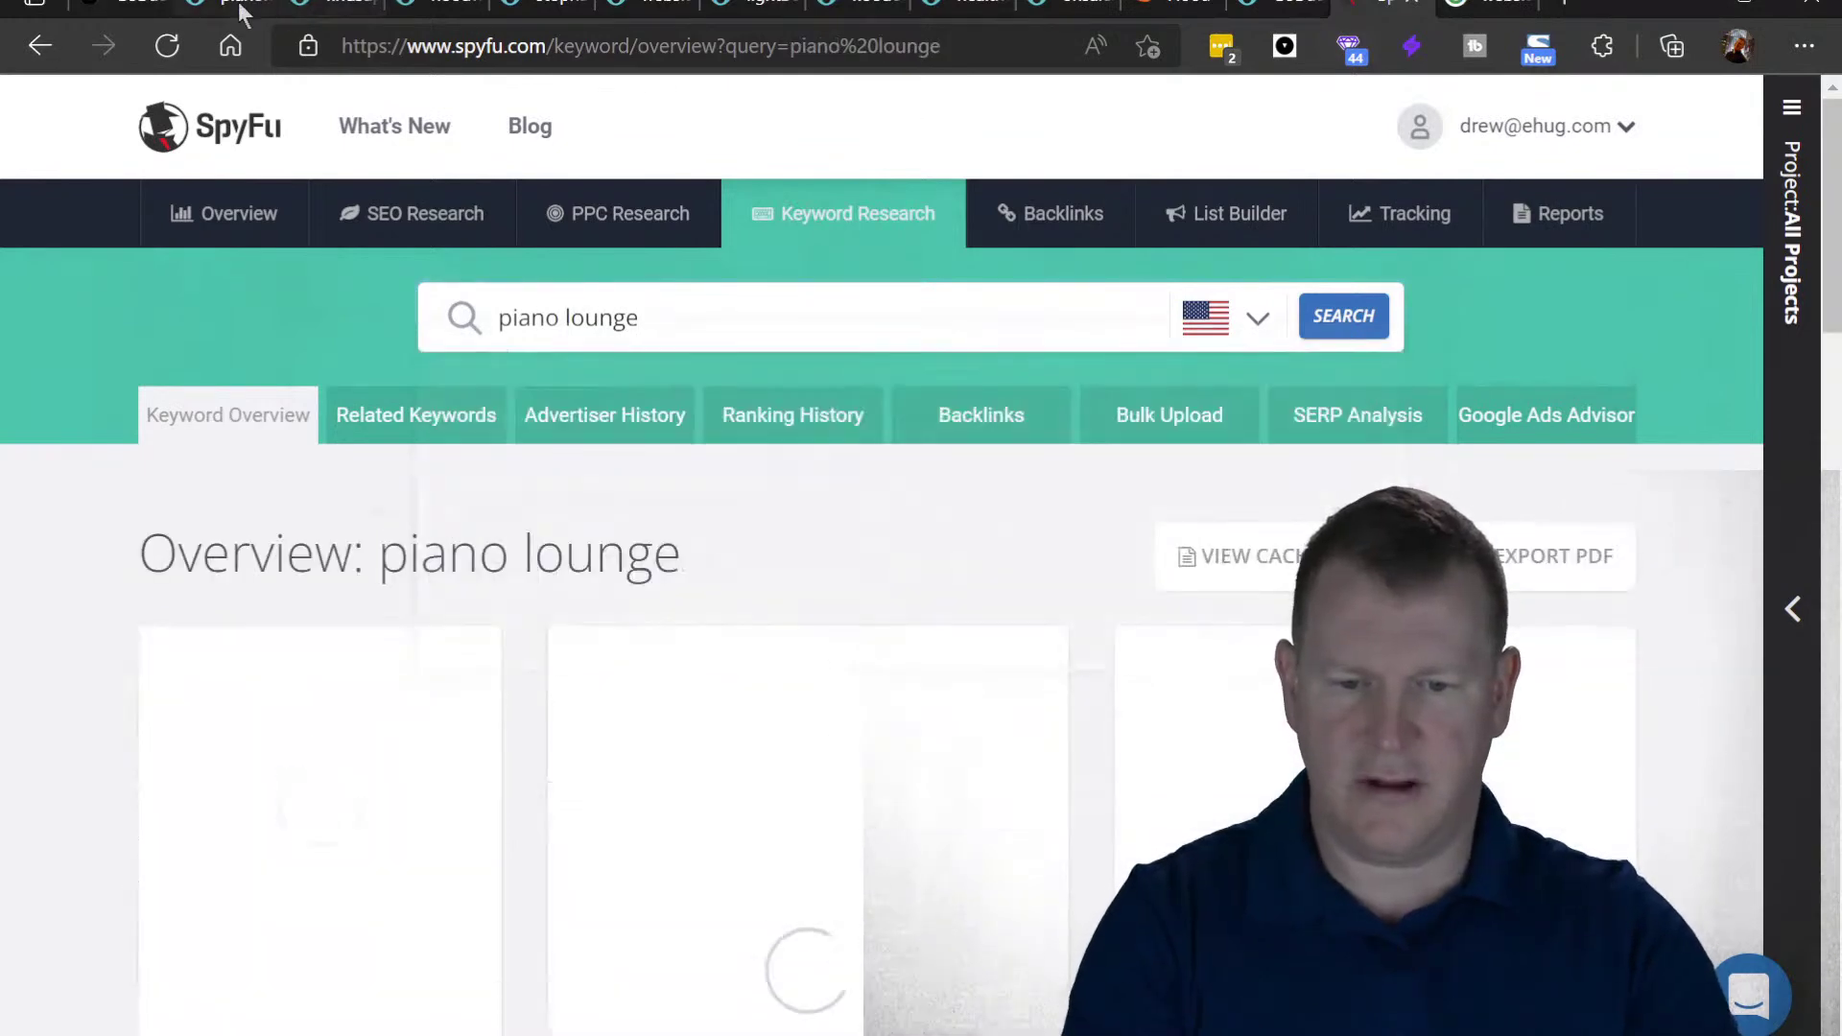
- Return to the GoDaddy auction for pianolounge.com and add the domain to the watchlist
{"action": "left_click", "coordinate": [241, 8]}
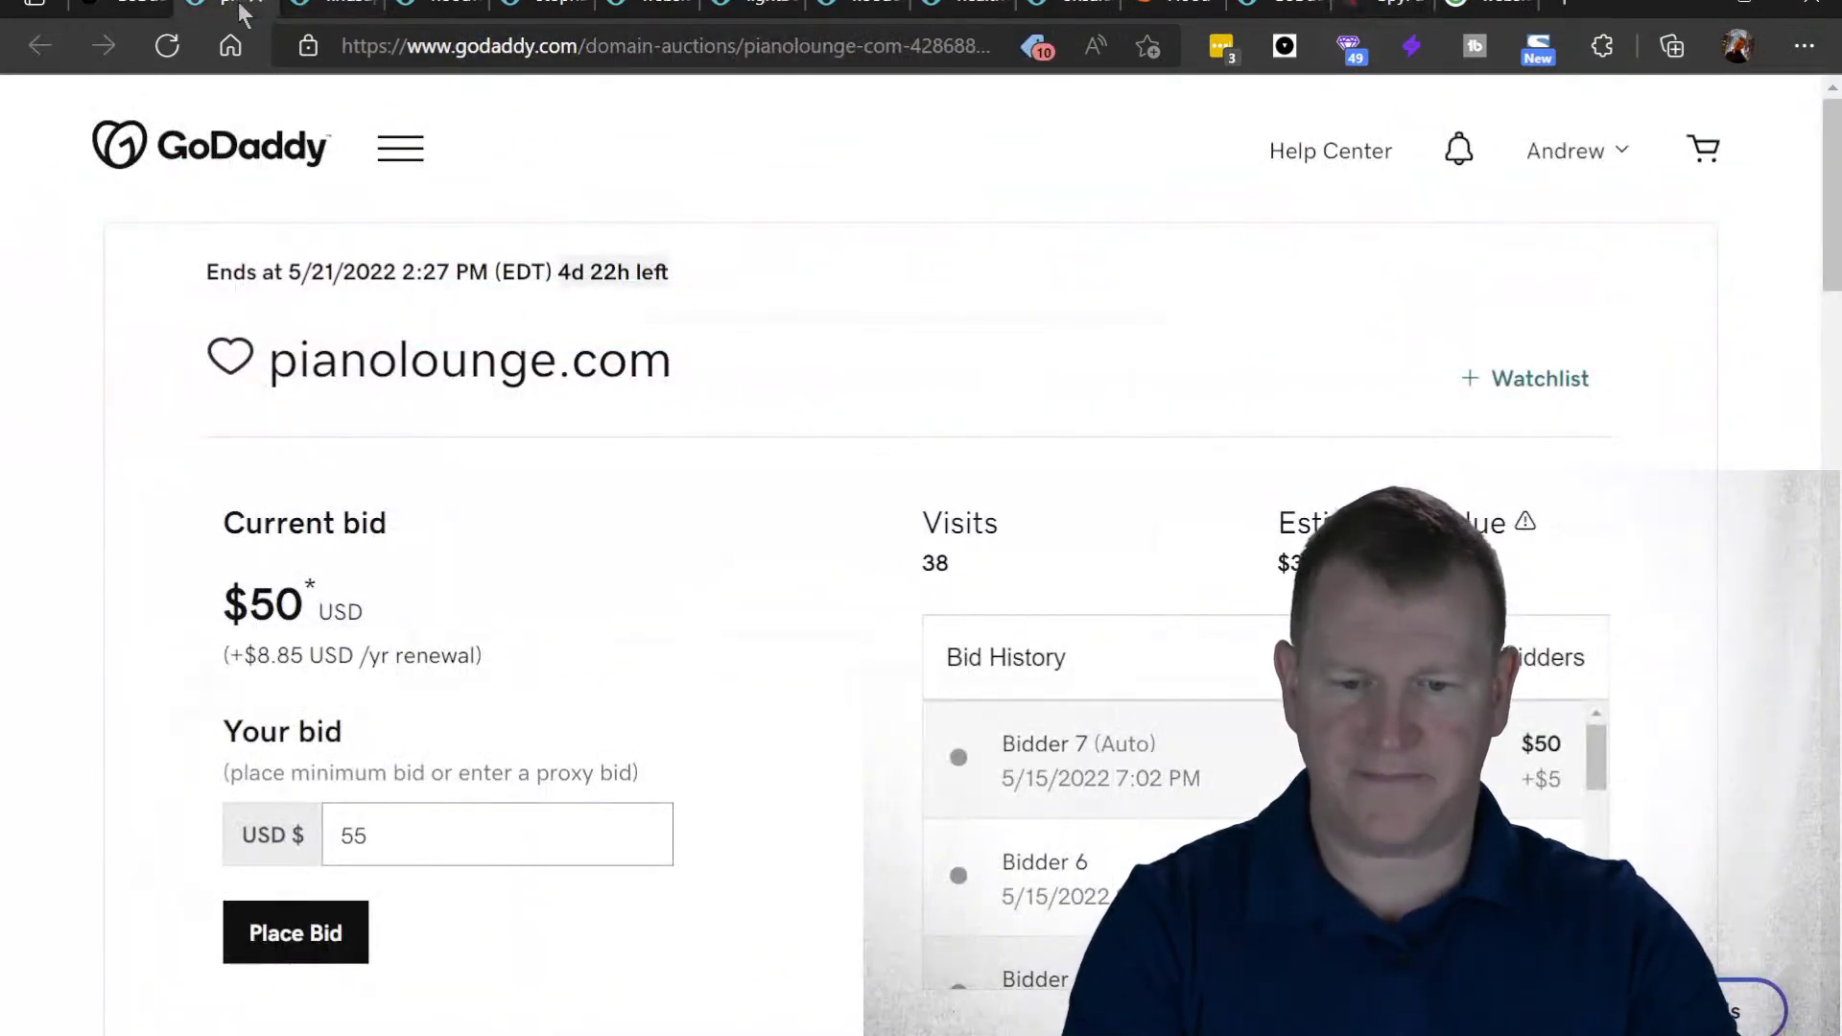
{"action": "left_click", "coordinate": [1568, 414]}
- Go back to SpyFu and examine the "piano lounge" volume, difficulty, cost per click and similar keywords such as "piano lounge near me"
{"action": "left_click", "coordinate": [1482, 11]}
{"action": "left_click", "coordinate": [1334, 8]}
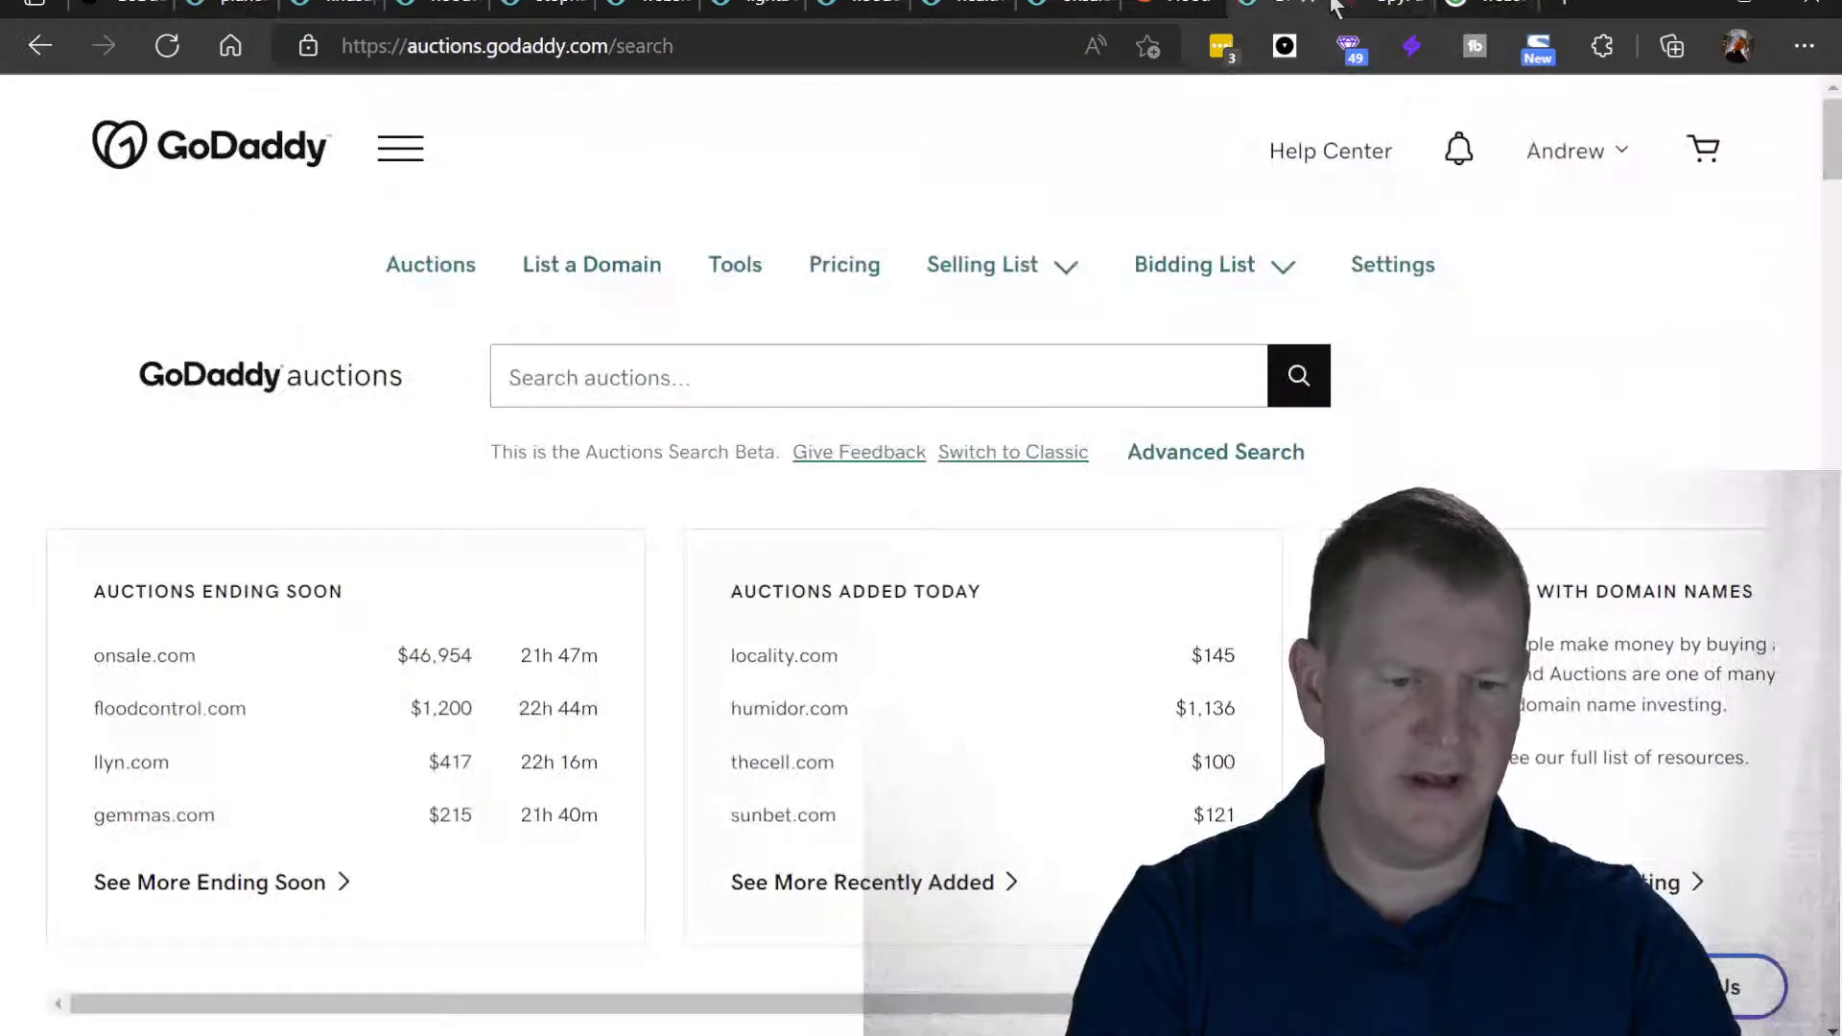
{"action": "left_click", "coordinate": [1374, 9]}
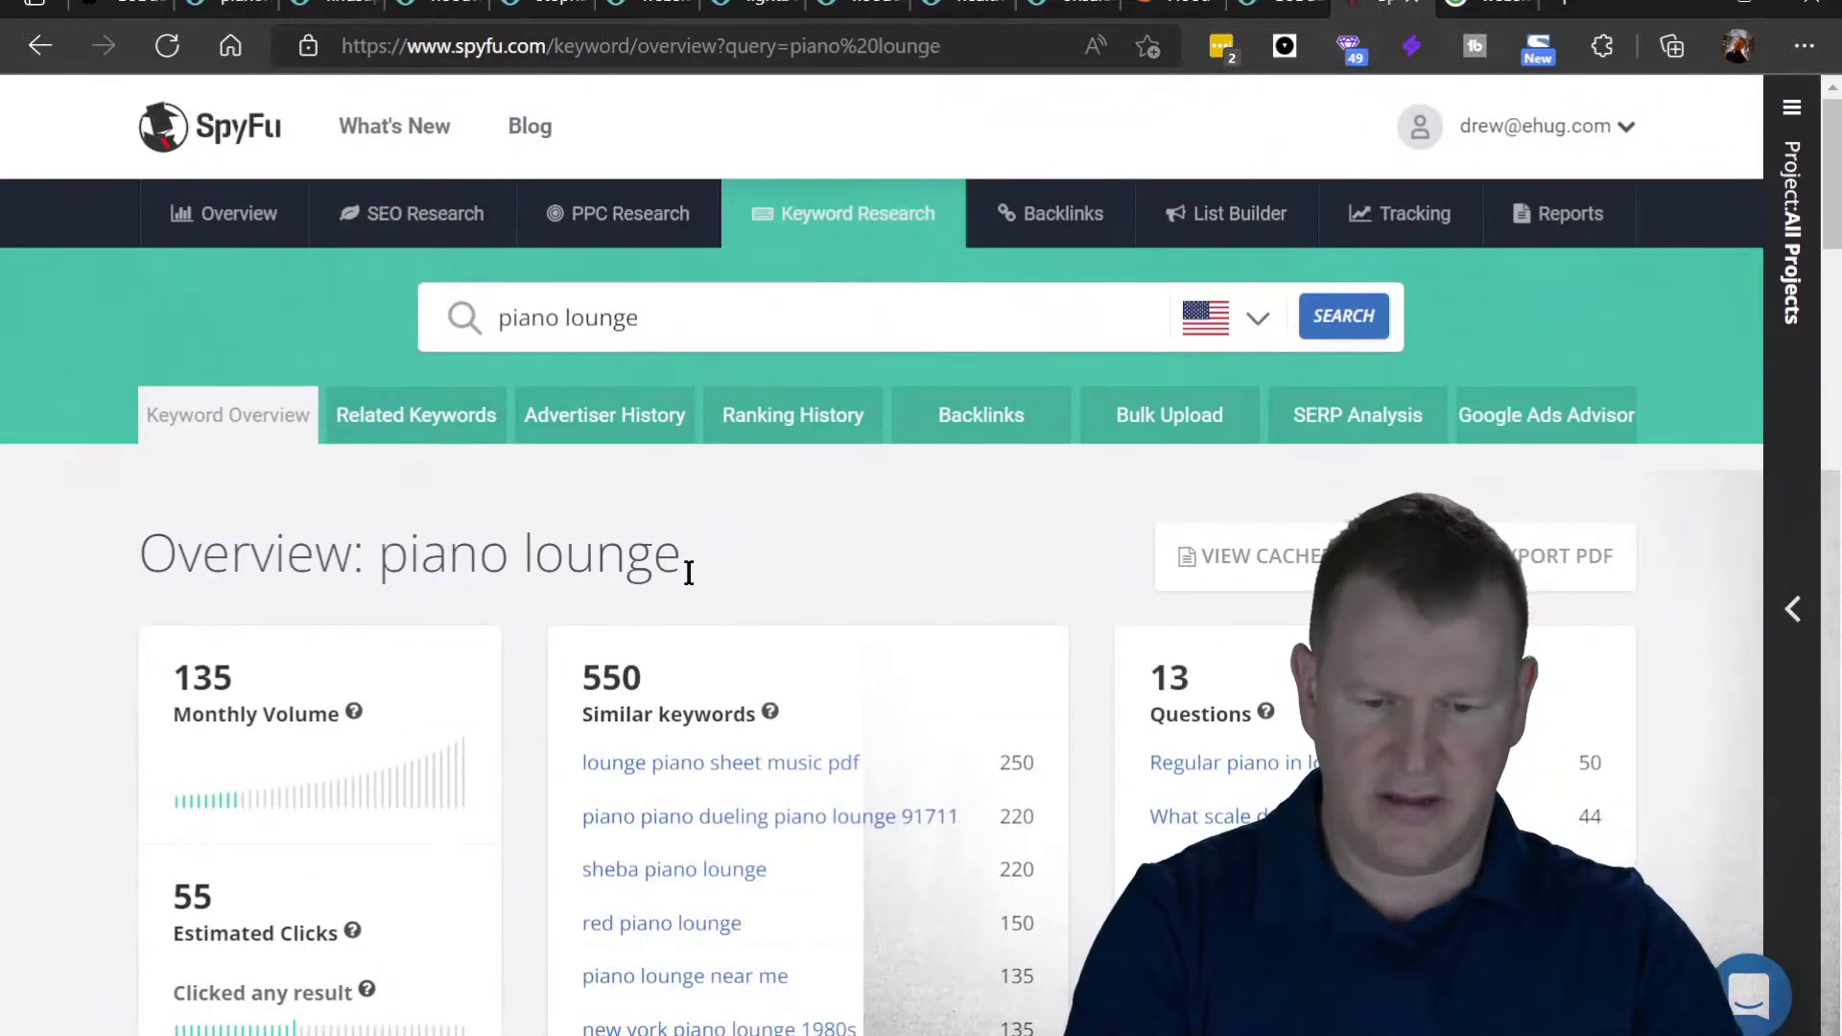
{"action": "scroll", "coordinate": [376, 565], "scroll_direction": "down", "scroll_amount": 1}
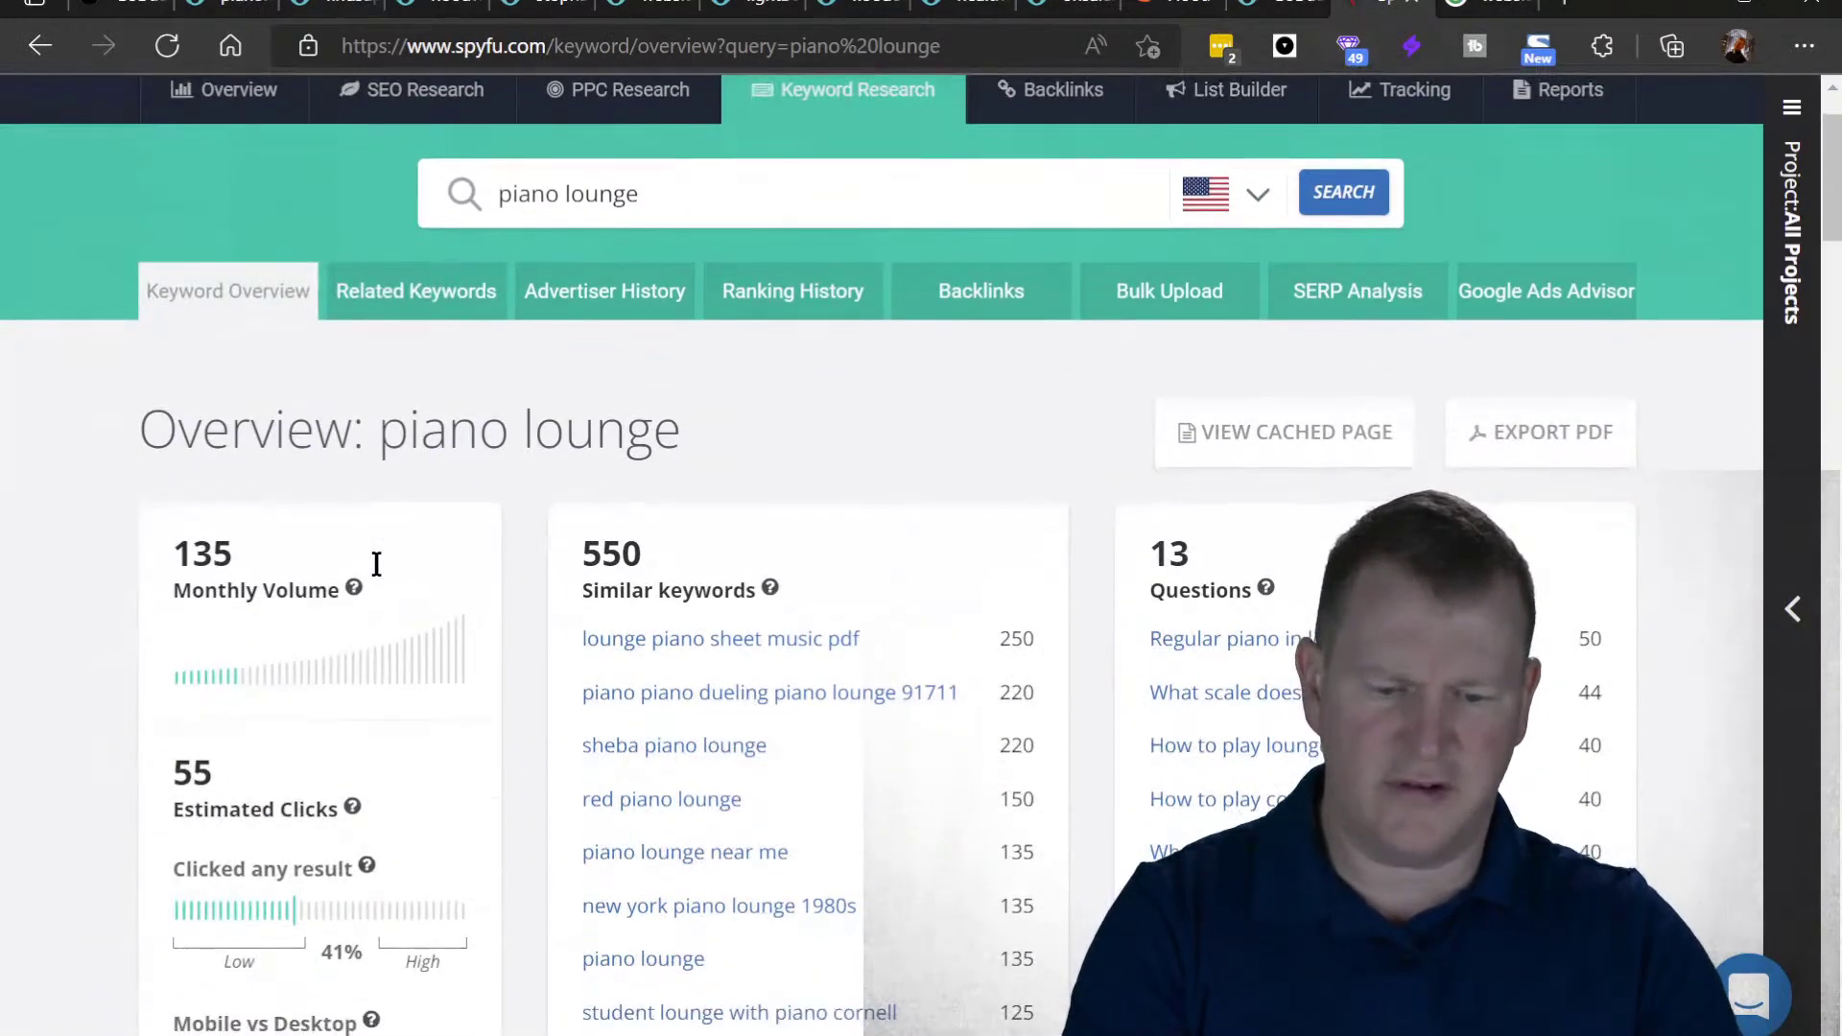
{"action": "scroll", "coordinate": [376, 564], "scroll_direction": "down", "scroll_amount": 5}
{"action": "scroll", "coordinate": [376, 575], "scroll_direction": "down", "scroll_amount": 1}
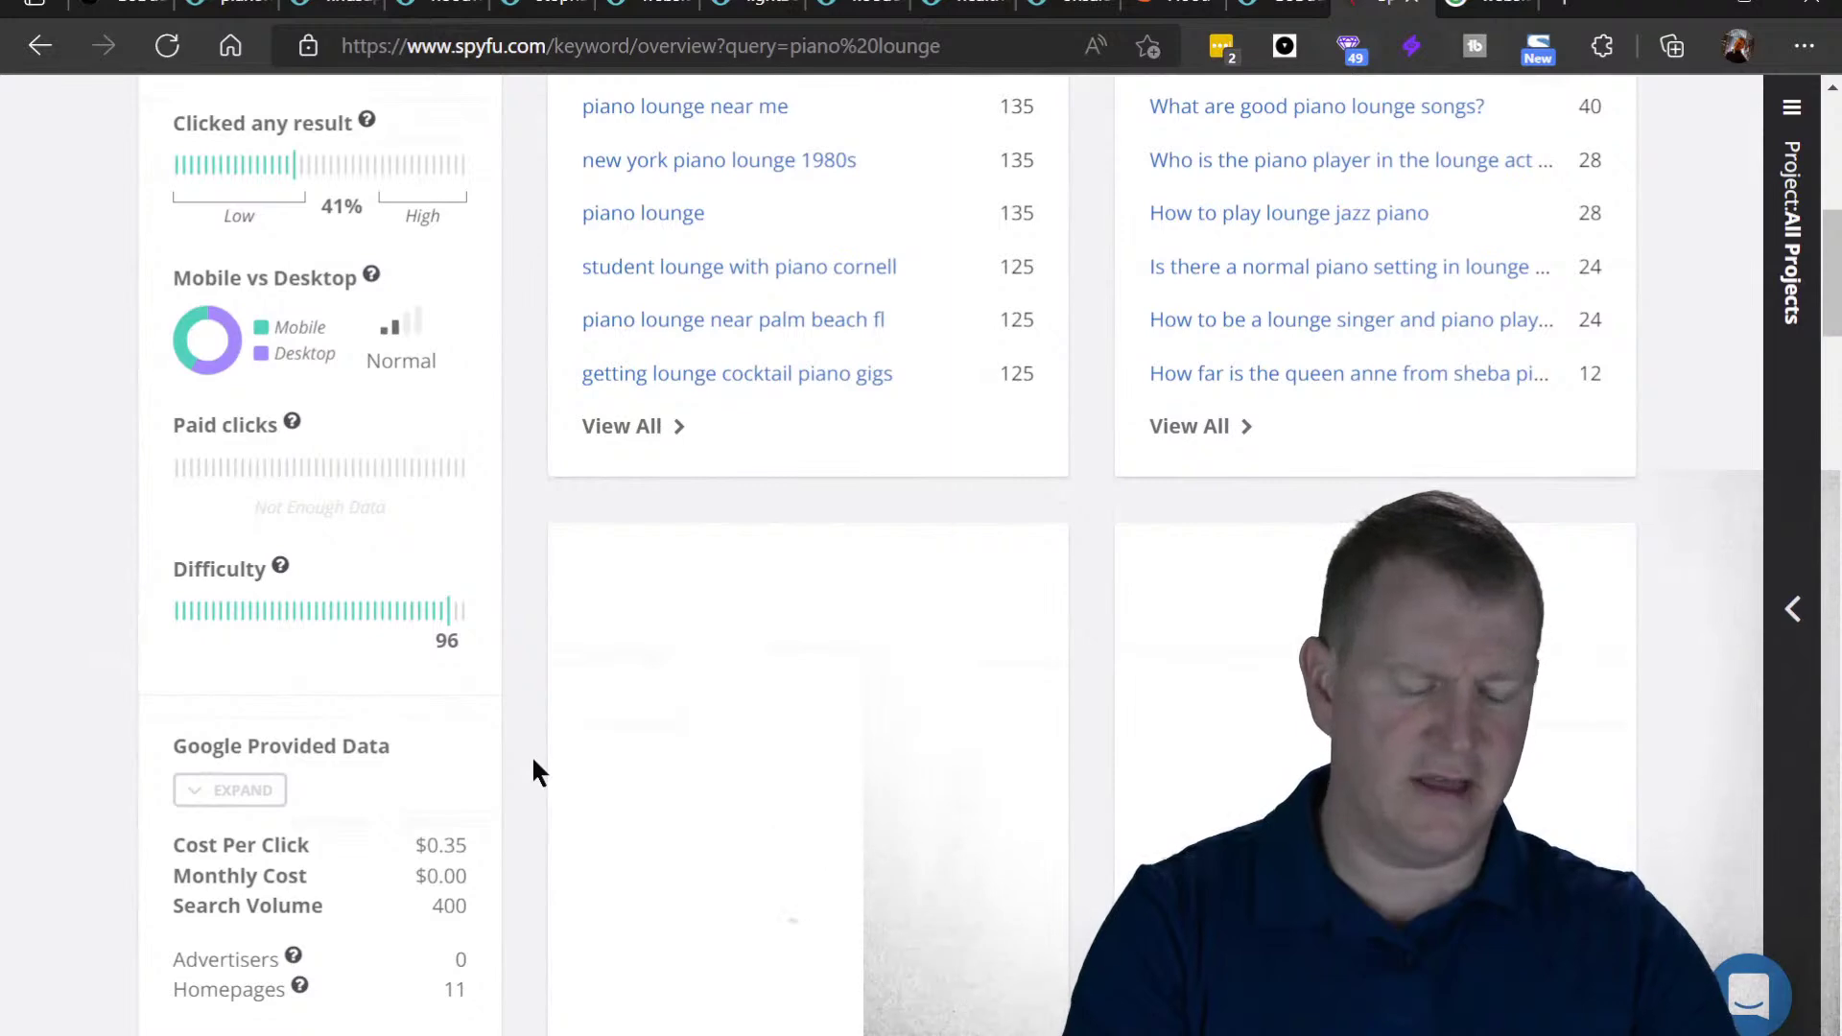
{"action": "scroll", "coordinate": [534, 765], "scroll_direction": "up", "scroll_amount": 7}
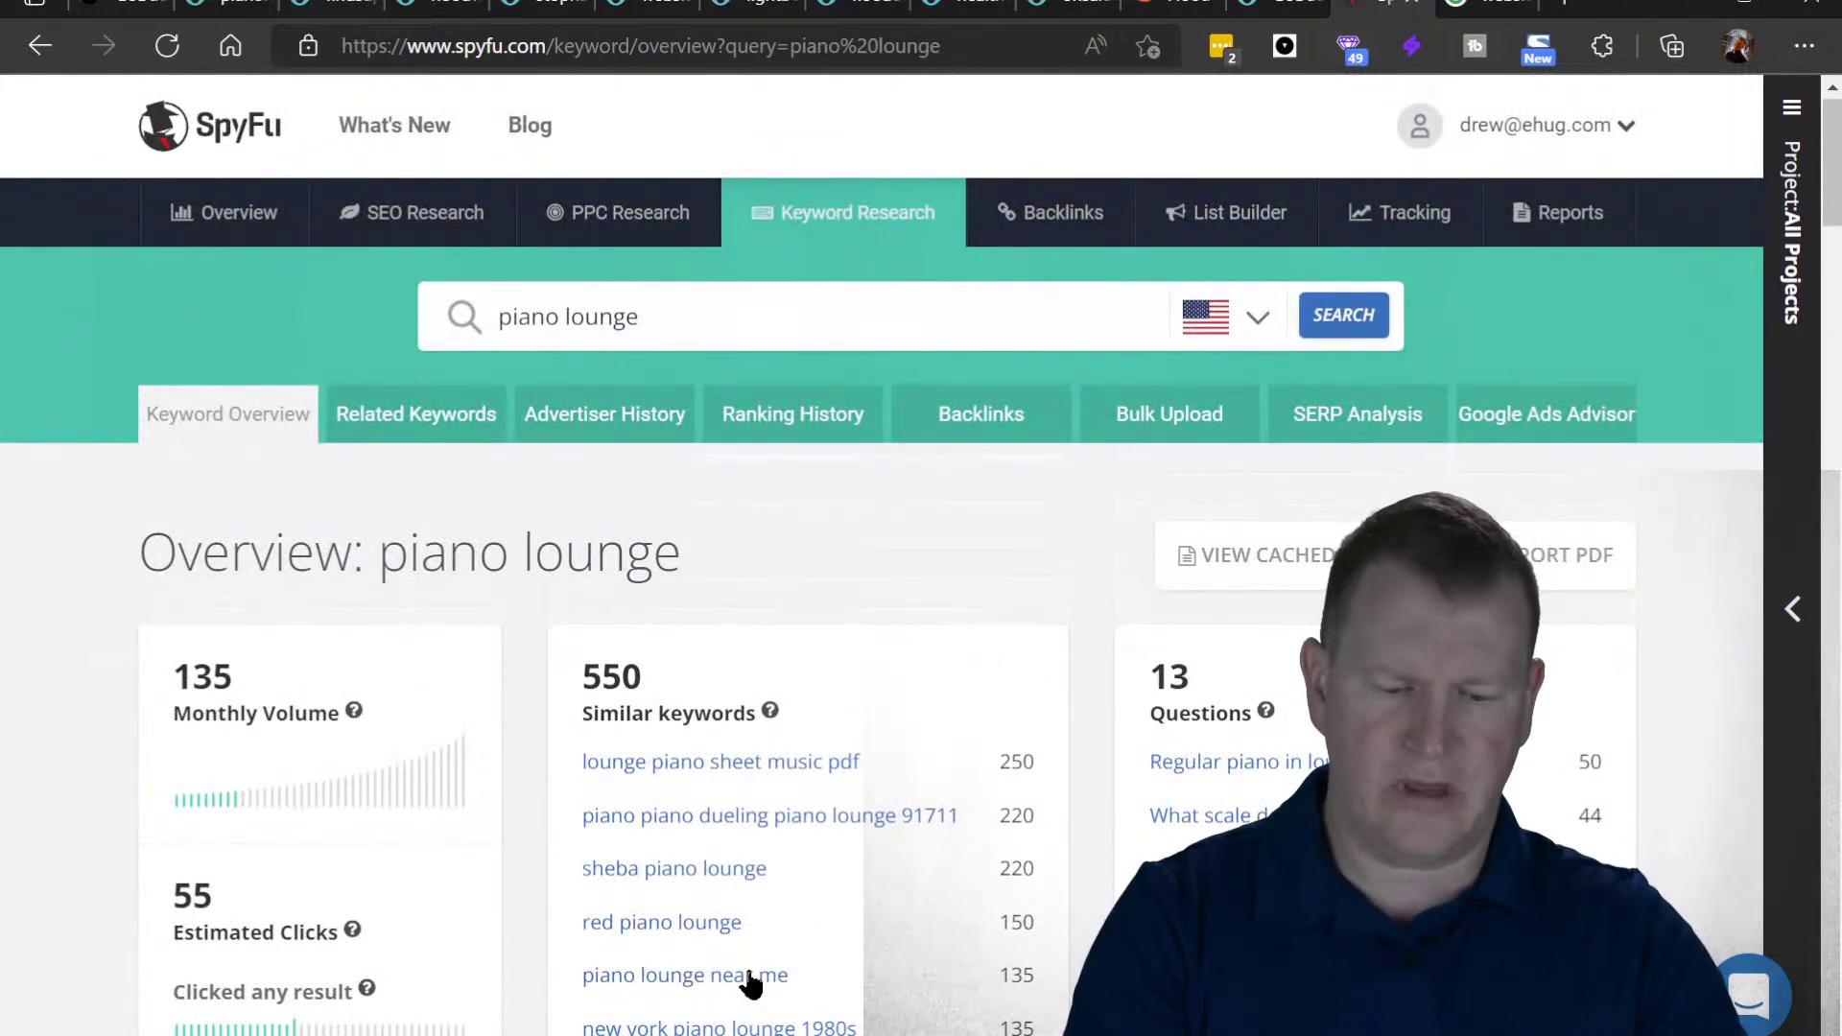
{"action": "left_click_drag", "start_coordinate": [822, 975], "coordinate": [583, 977]}
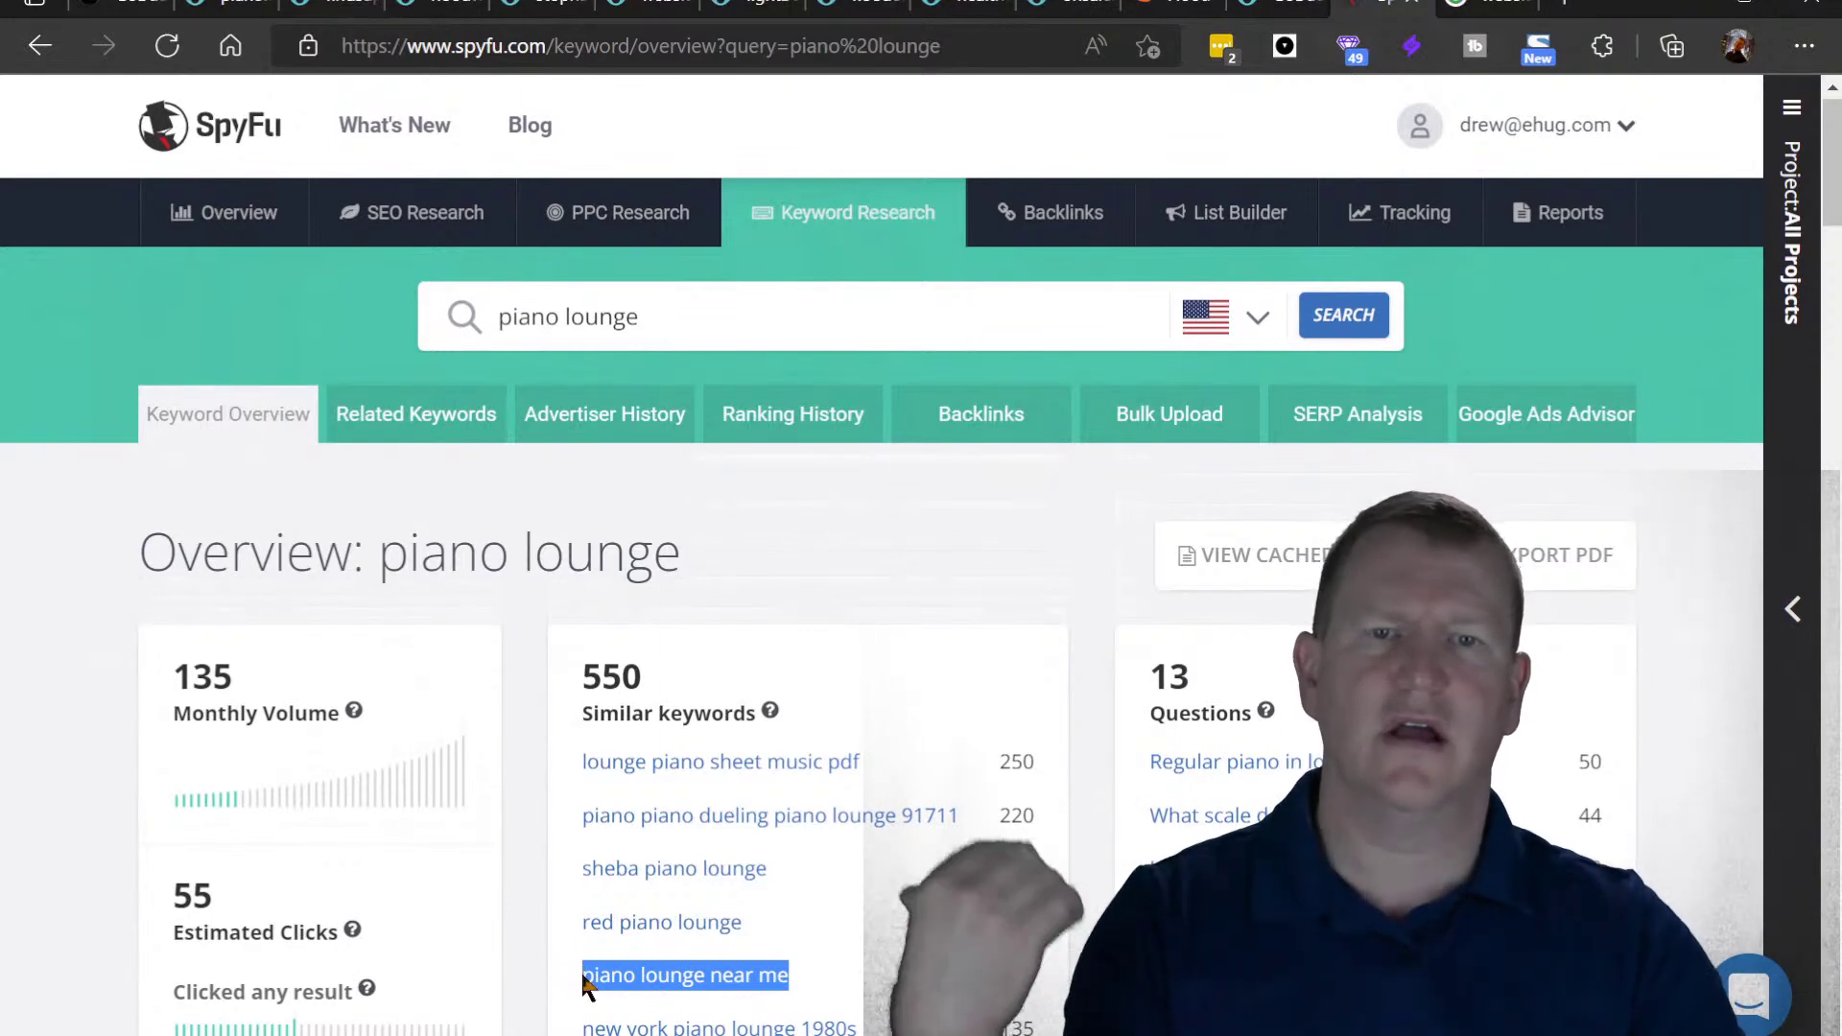
{"action": "scroll", "coordinate": [524, 969], "scroll_direction": "down", "scroll_amount": 1}
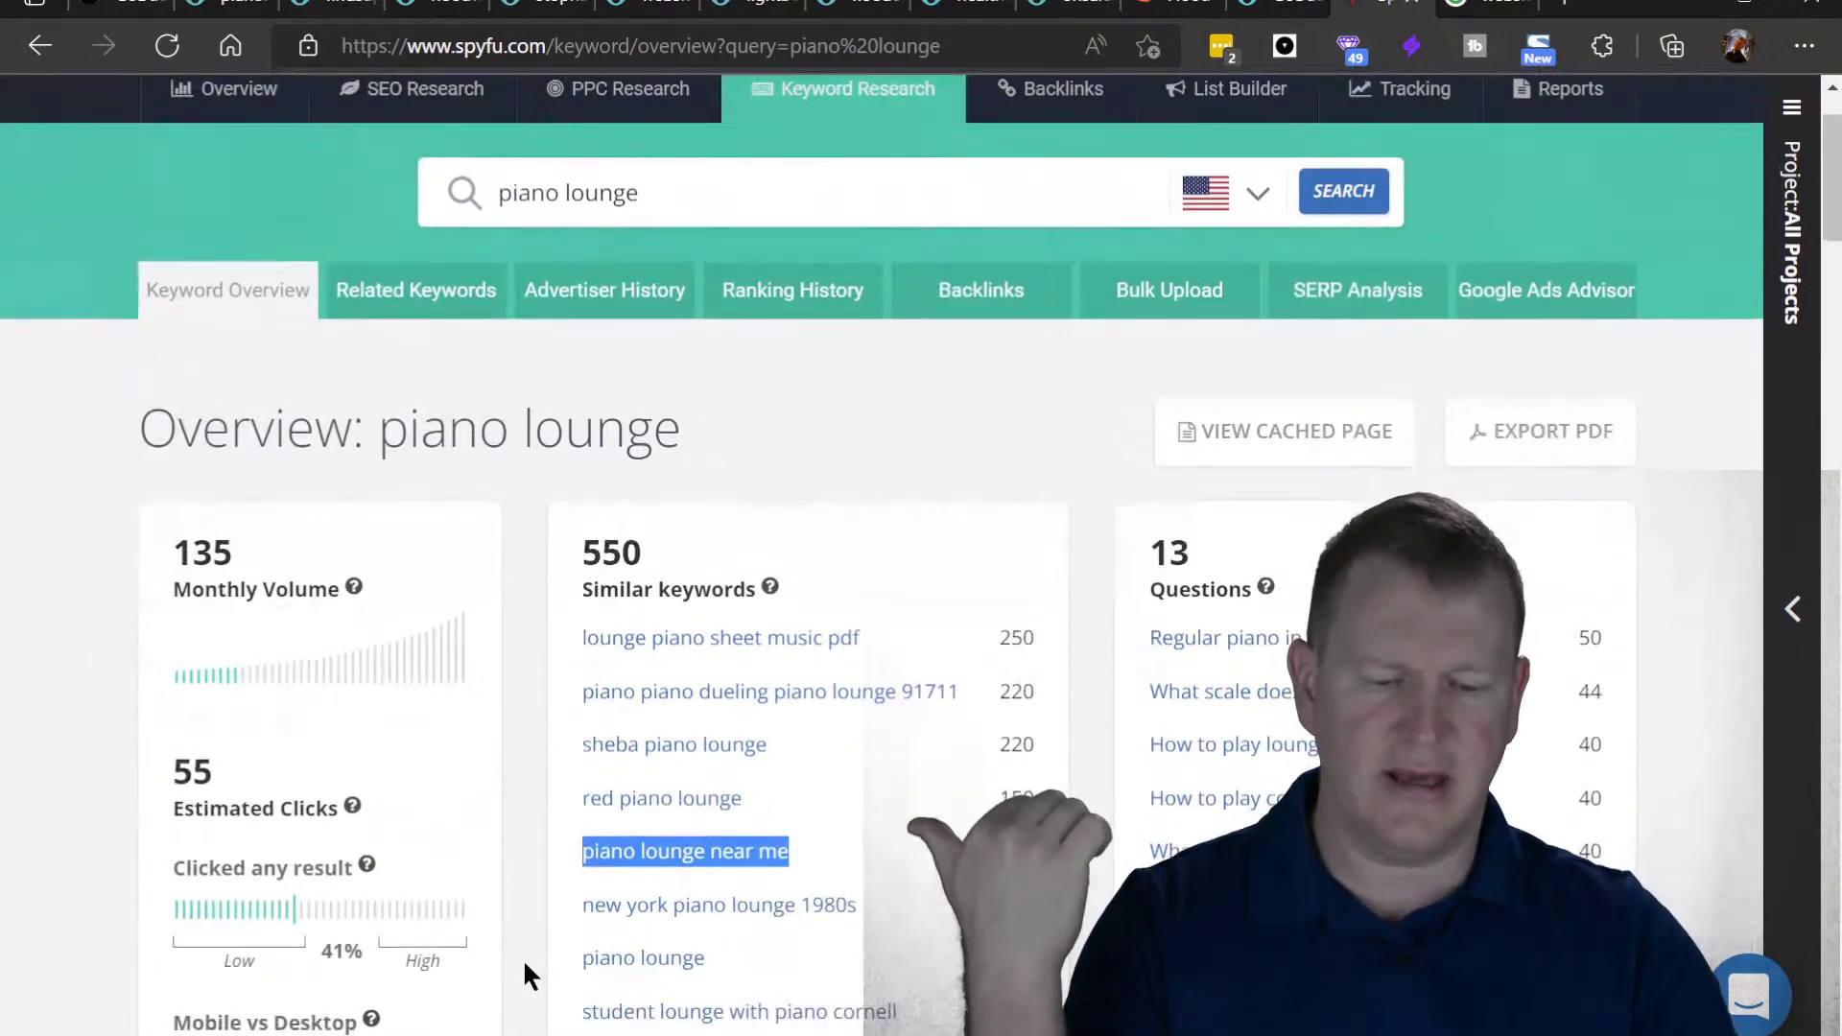
{"action": "scroll", "coordinate": [525, 964], "scroll_direction": "down", "scroll_amount": 1}
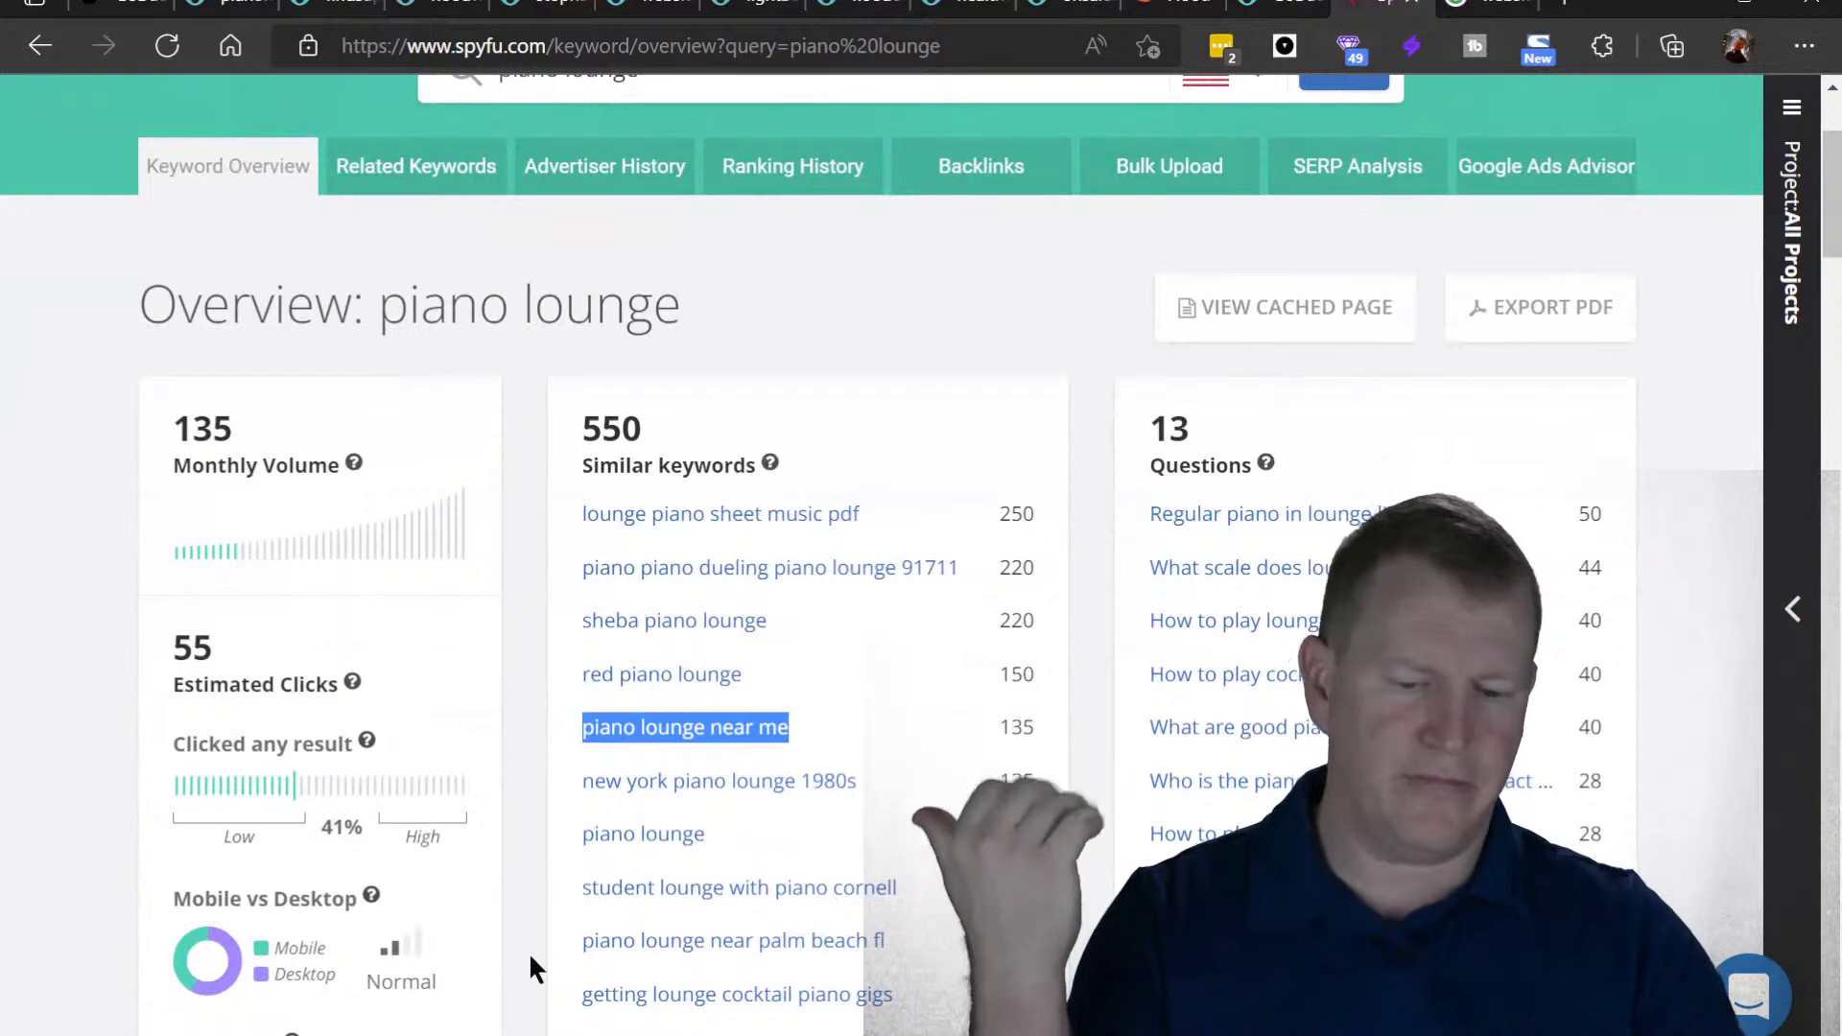
{"action": "left_click", "coordinate": [1035, 729]}
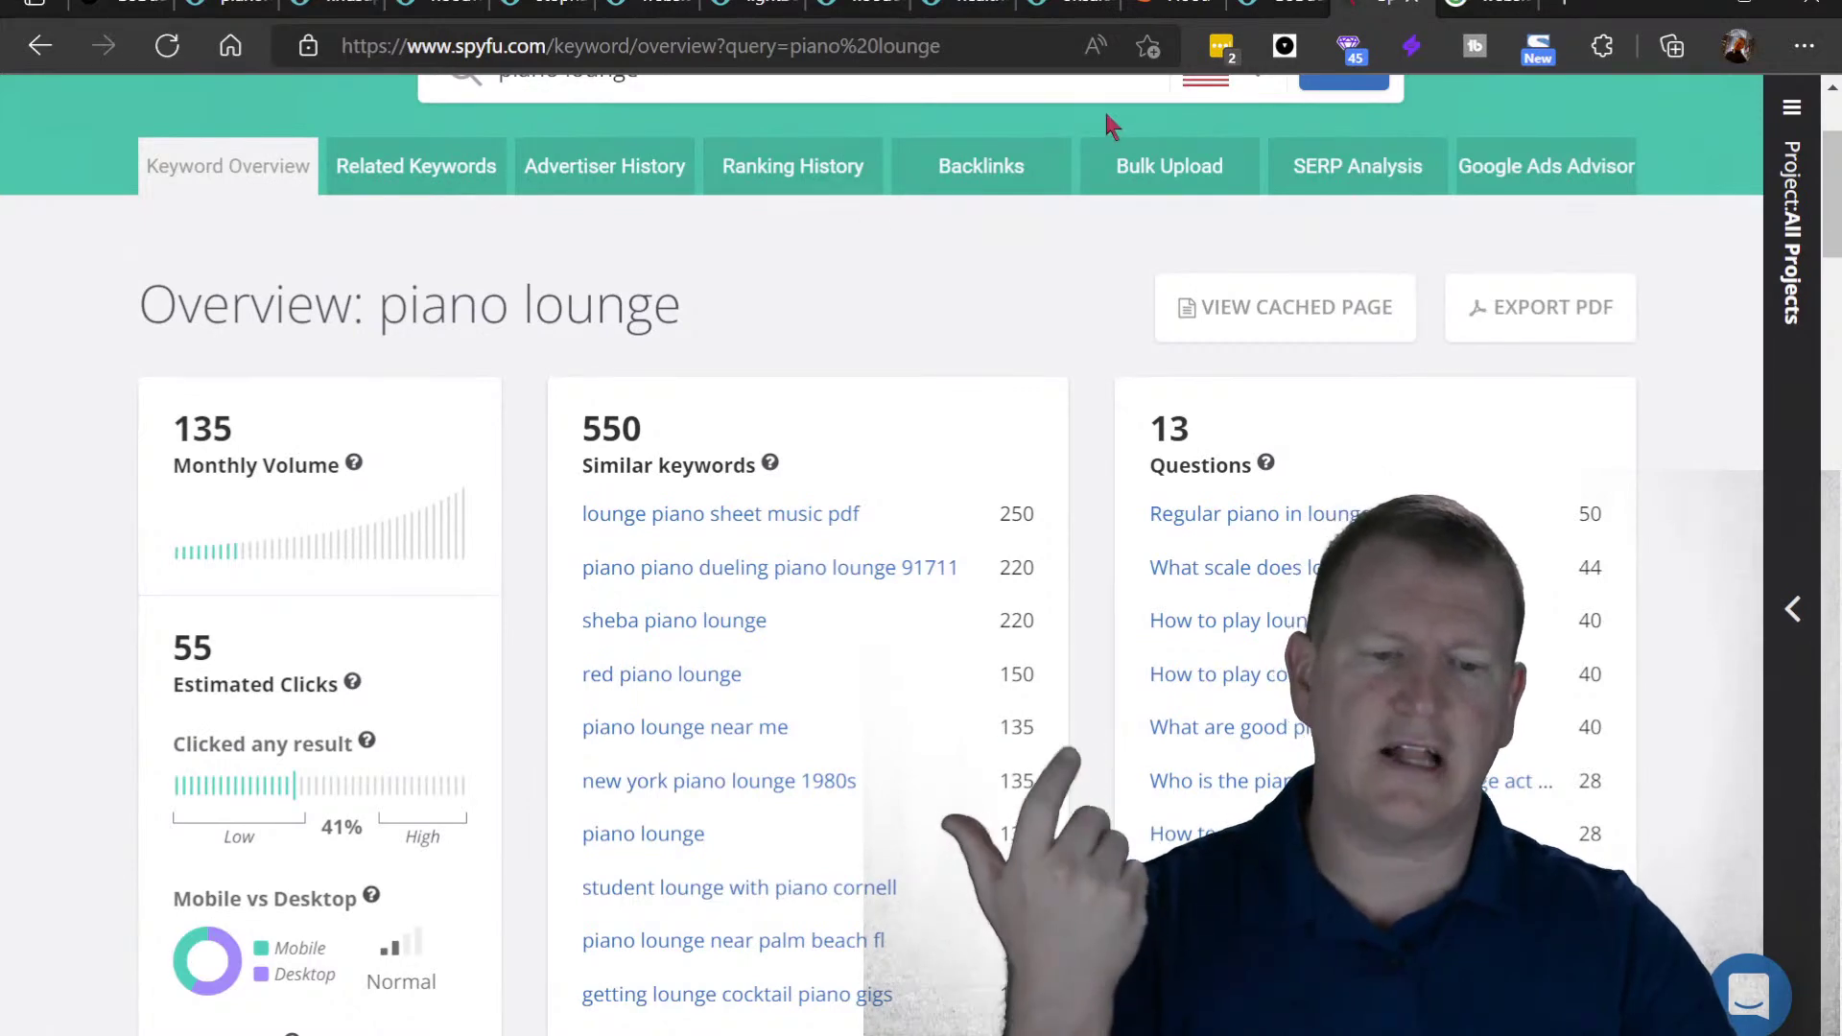
- Compare the PianoLounge.com entry in the expired domains list with its GoDaddy auction page
{"action": "left_click", "coordinate": [113, 5]}
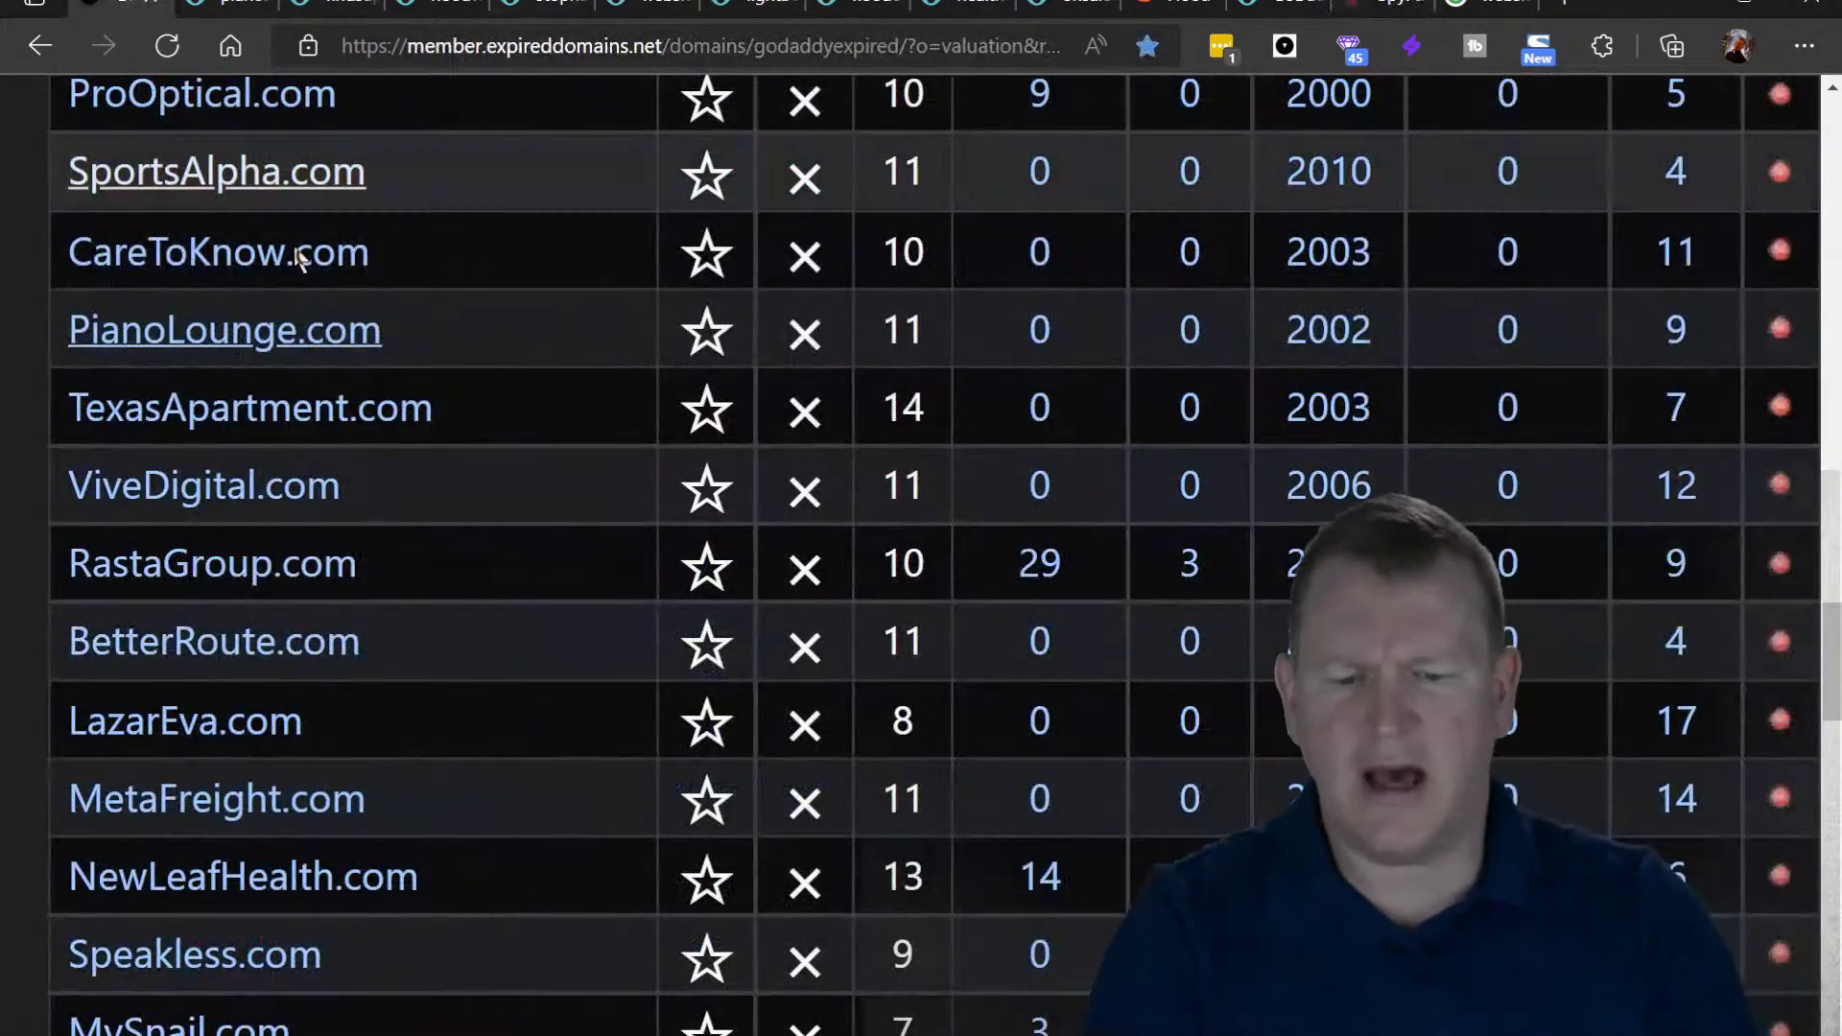
{"action": "left_click", "coordinate": [221, 9]}
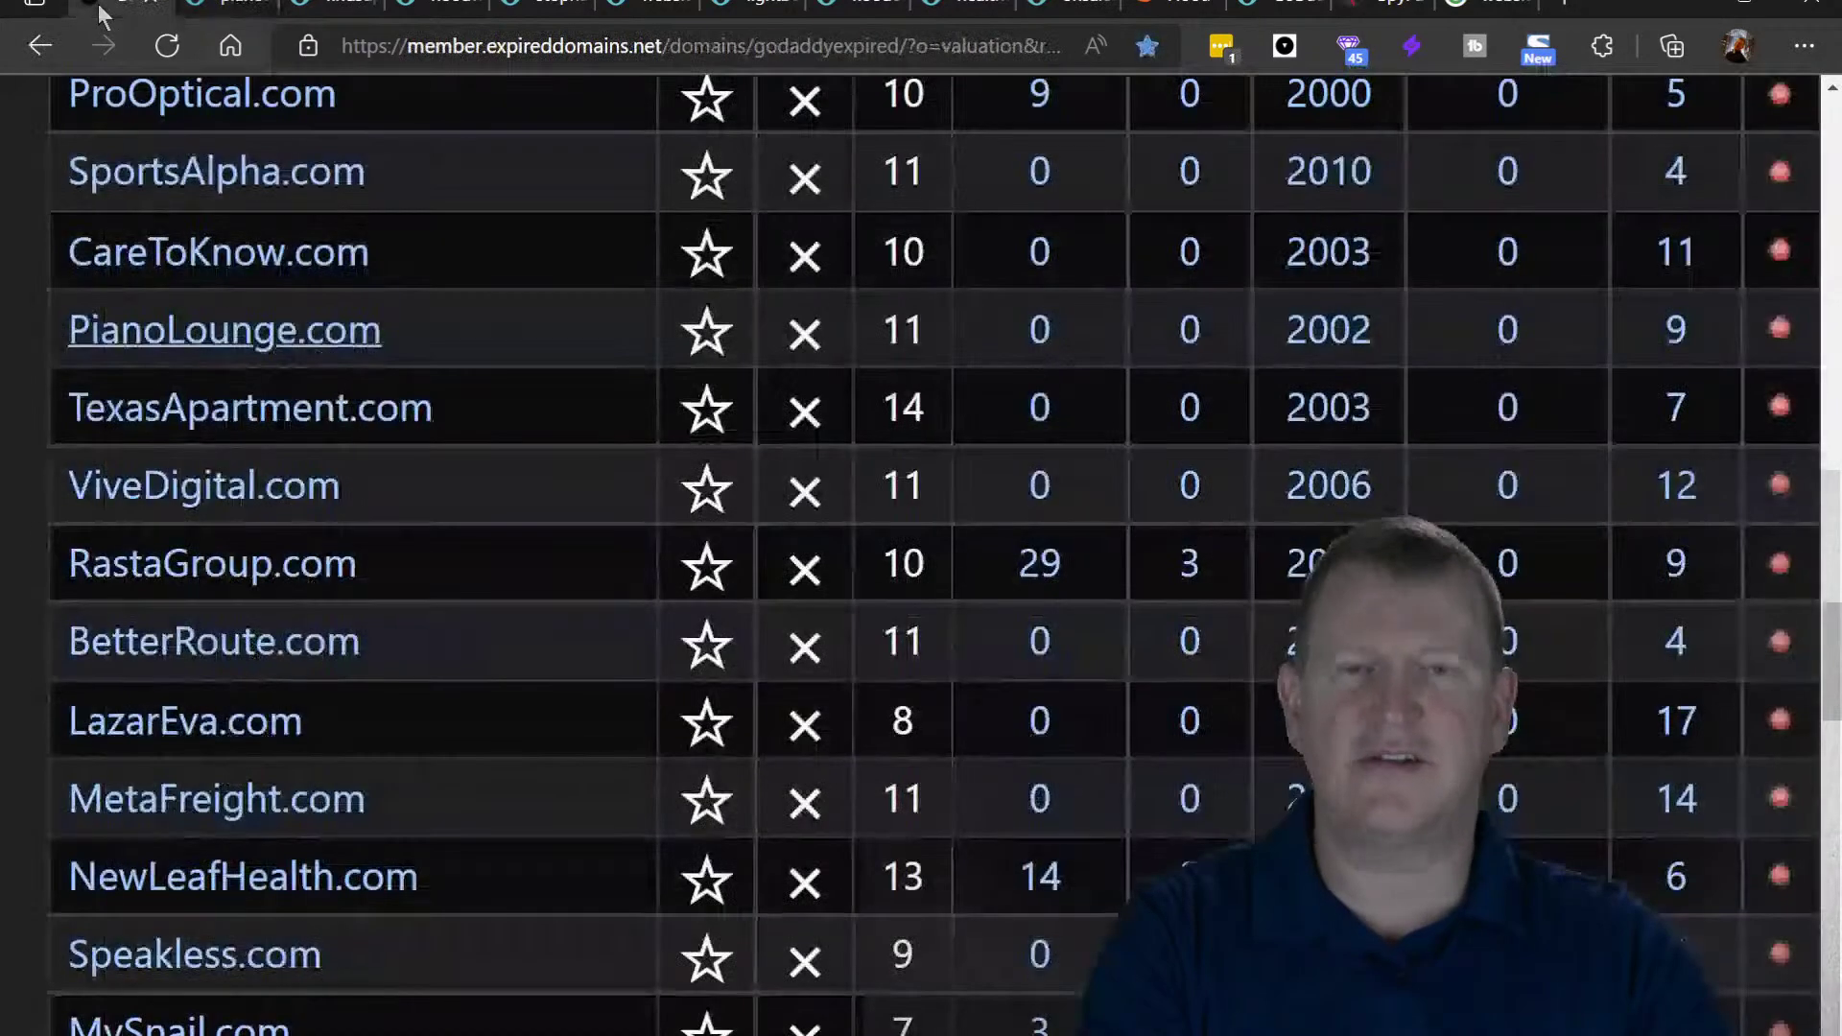
{"action": "left_click", "coordinate": [105, 14]}
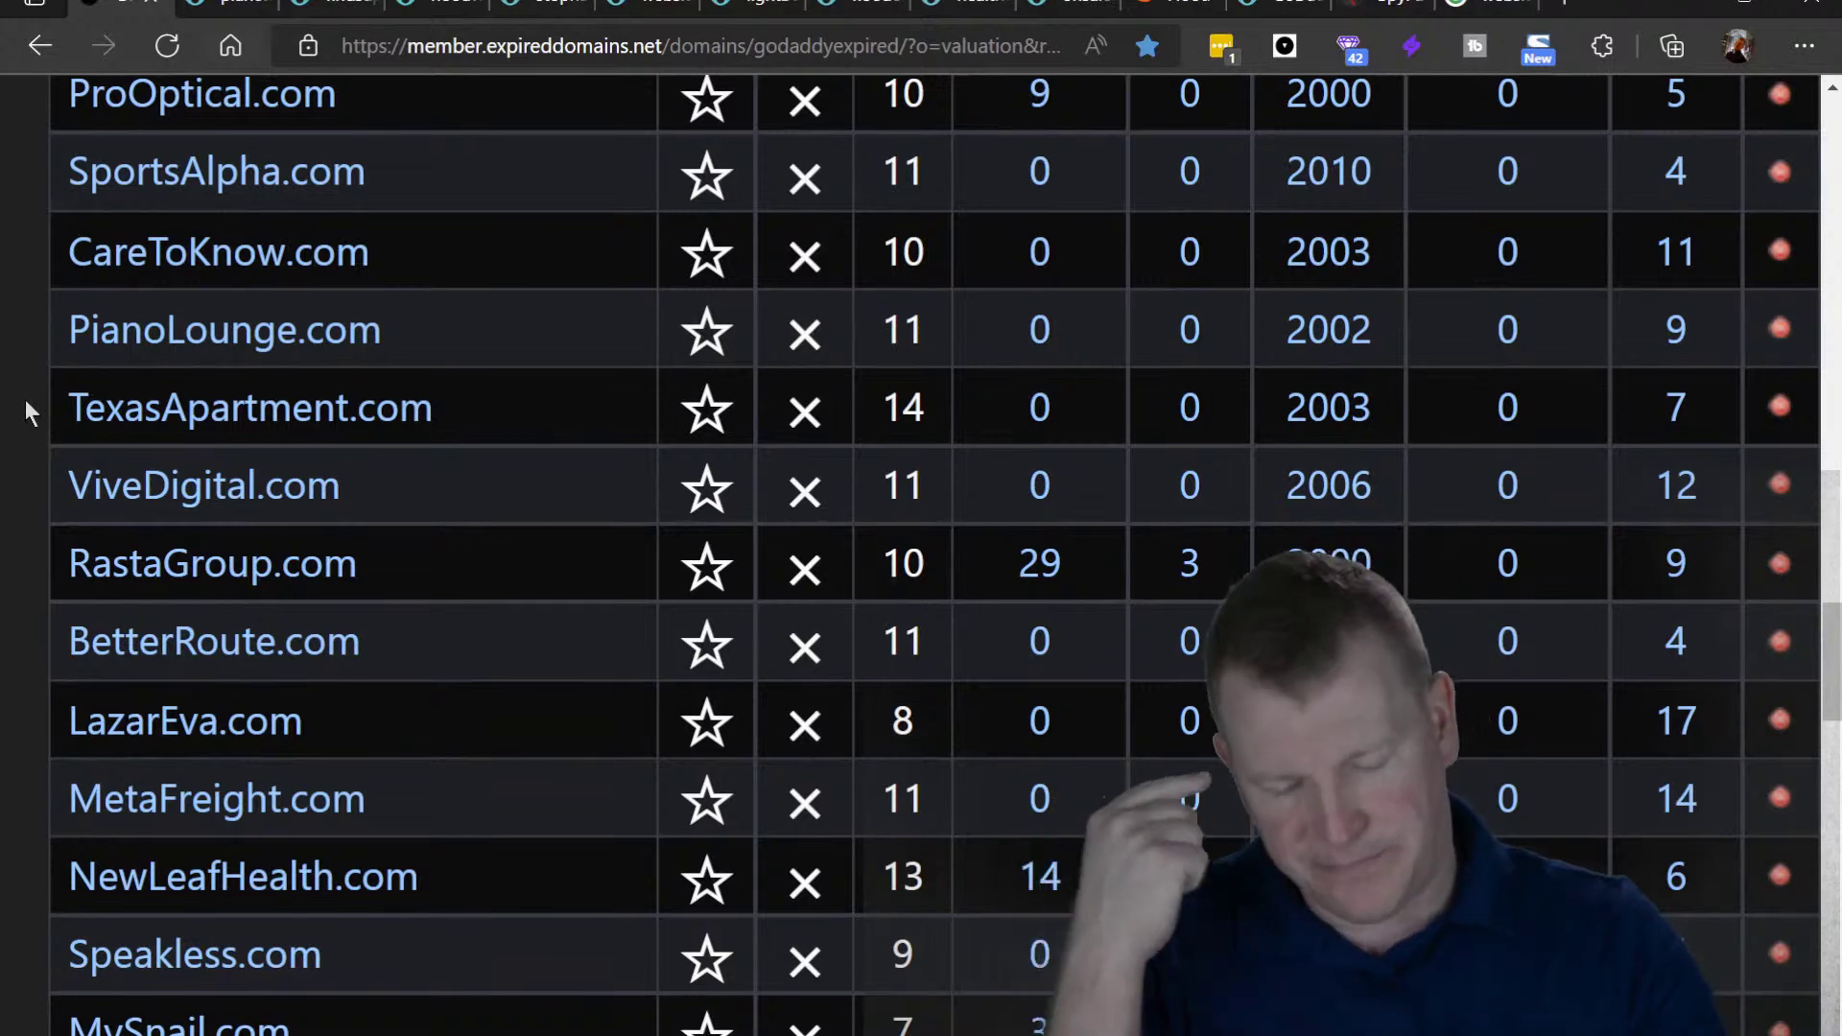
{"action": "left_click", "coordinate": [231, 18]}
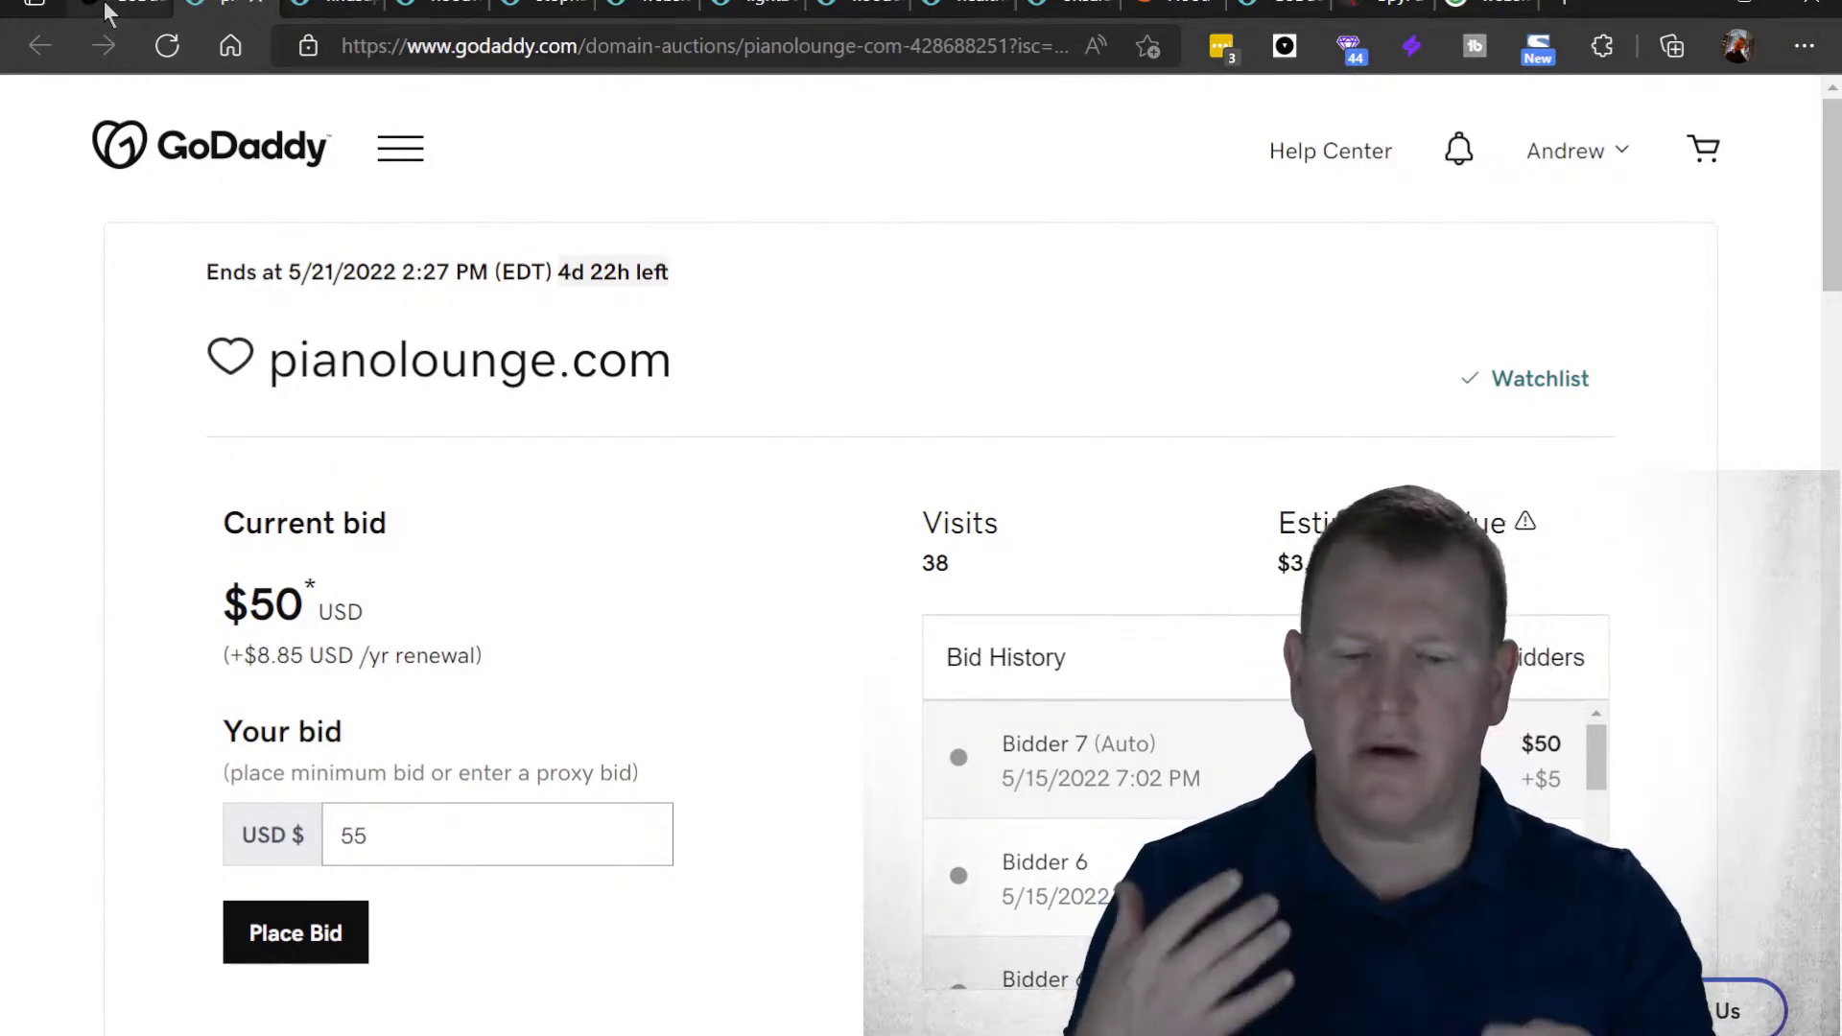
{"action": "left_click", "coordinate": [105, 12]}
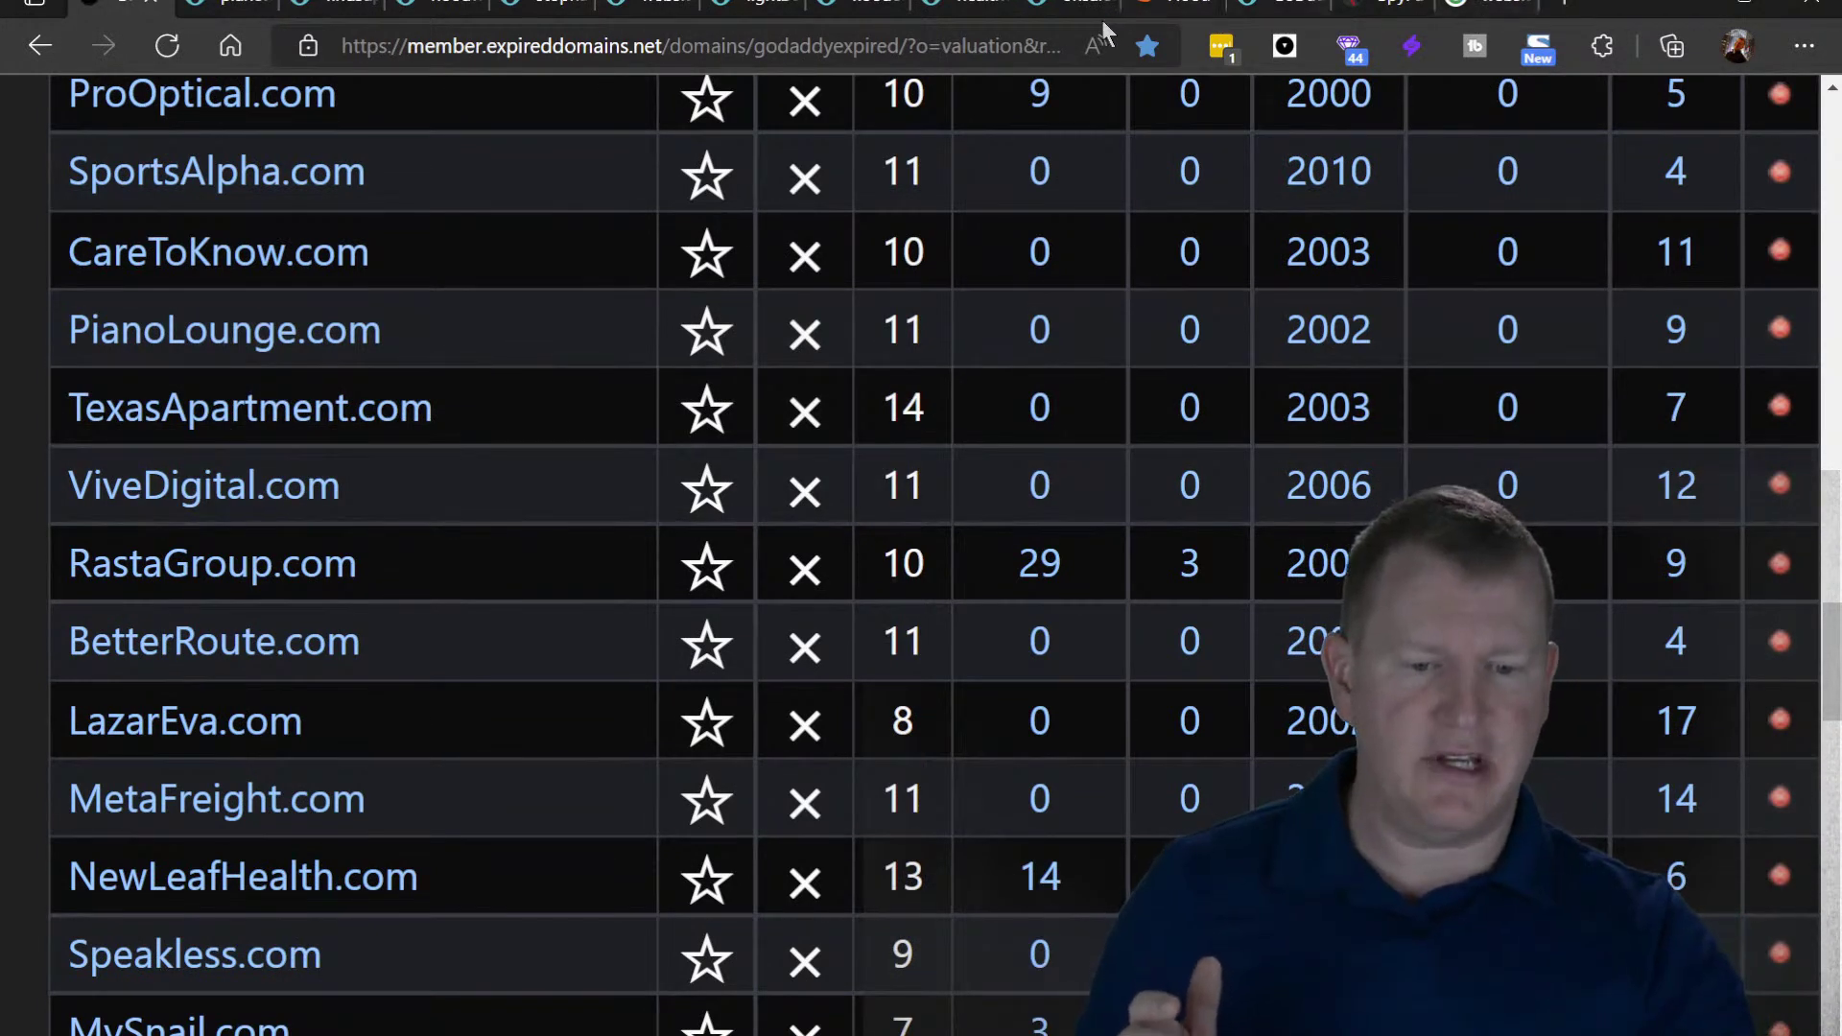
- Return to GoDaddy Auctions and open the bidding list of won domains
{"action": "left_click", "coordinate": [1276, 8]}
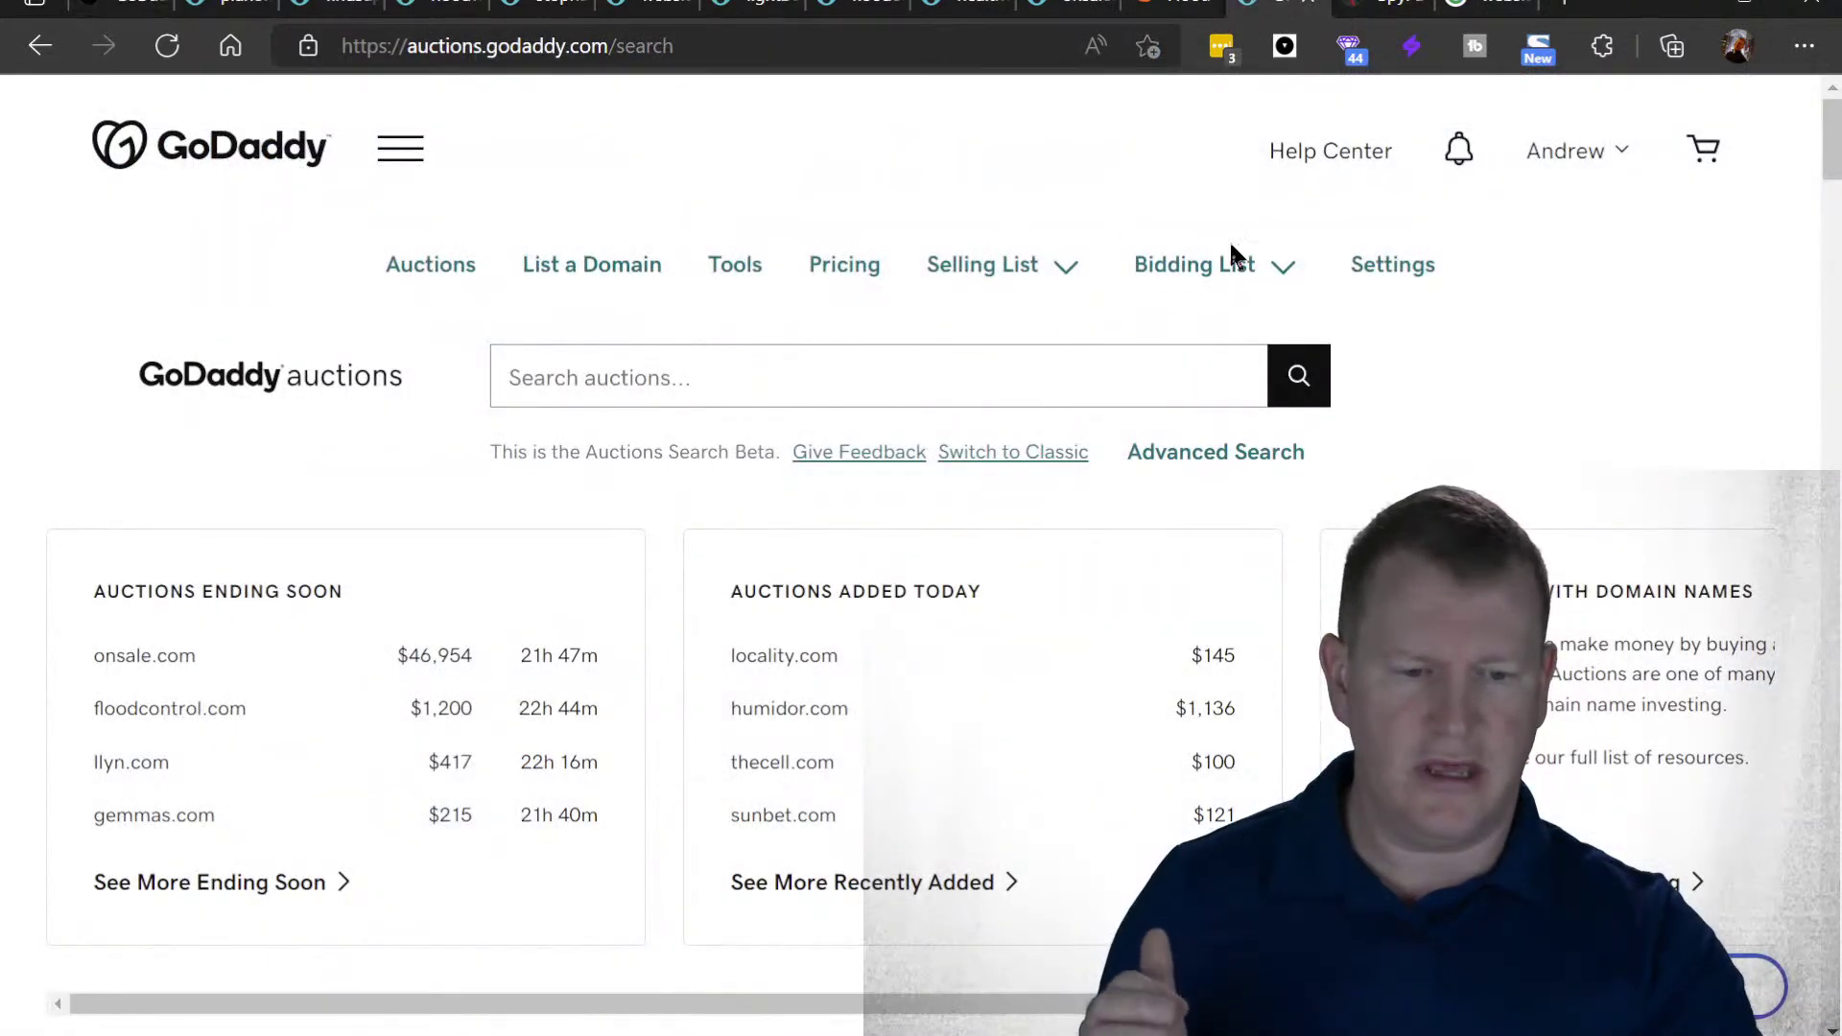
{"action": "left_click", "coordinate": [1269, 271]}
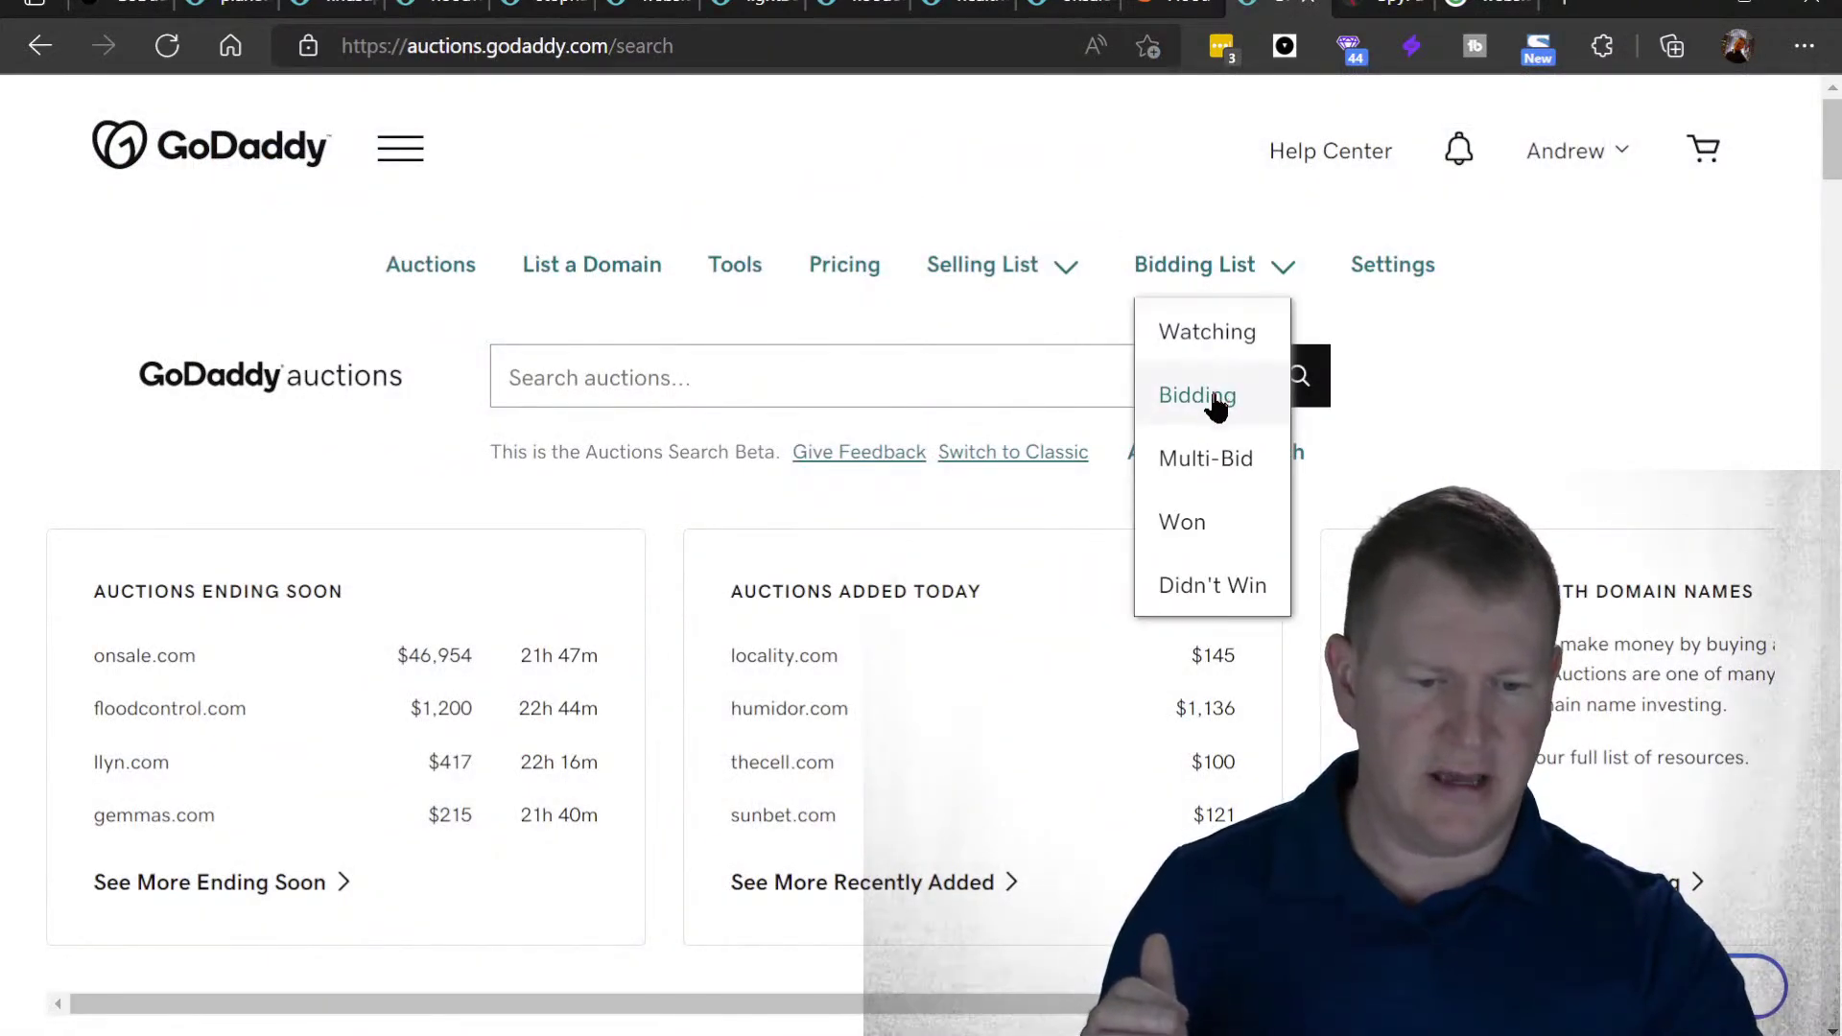
{"action": "left_click", "coordinate": [1204, 537]}
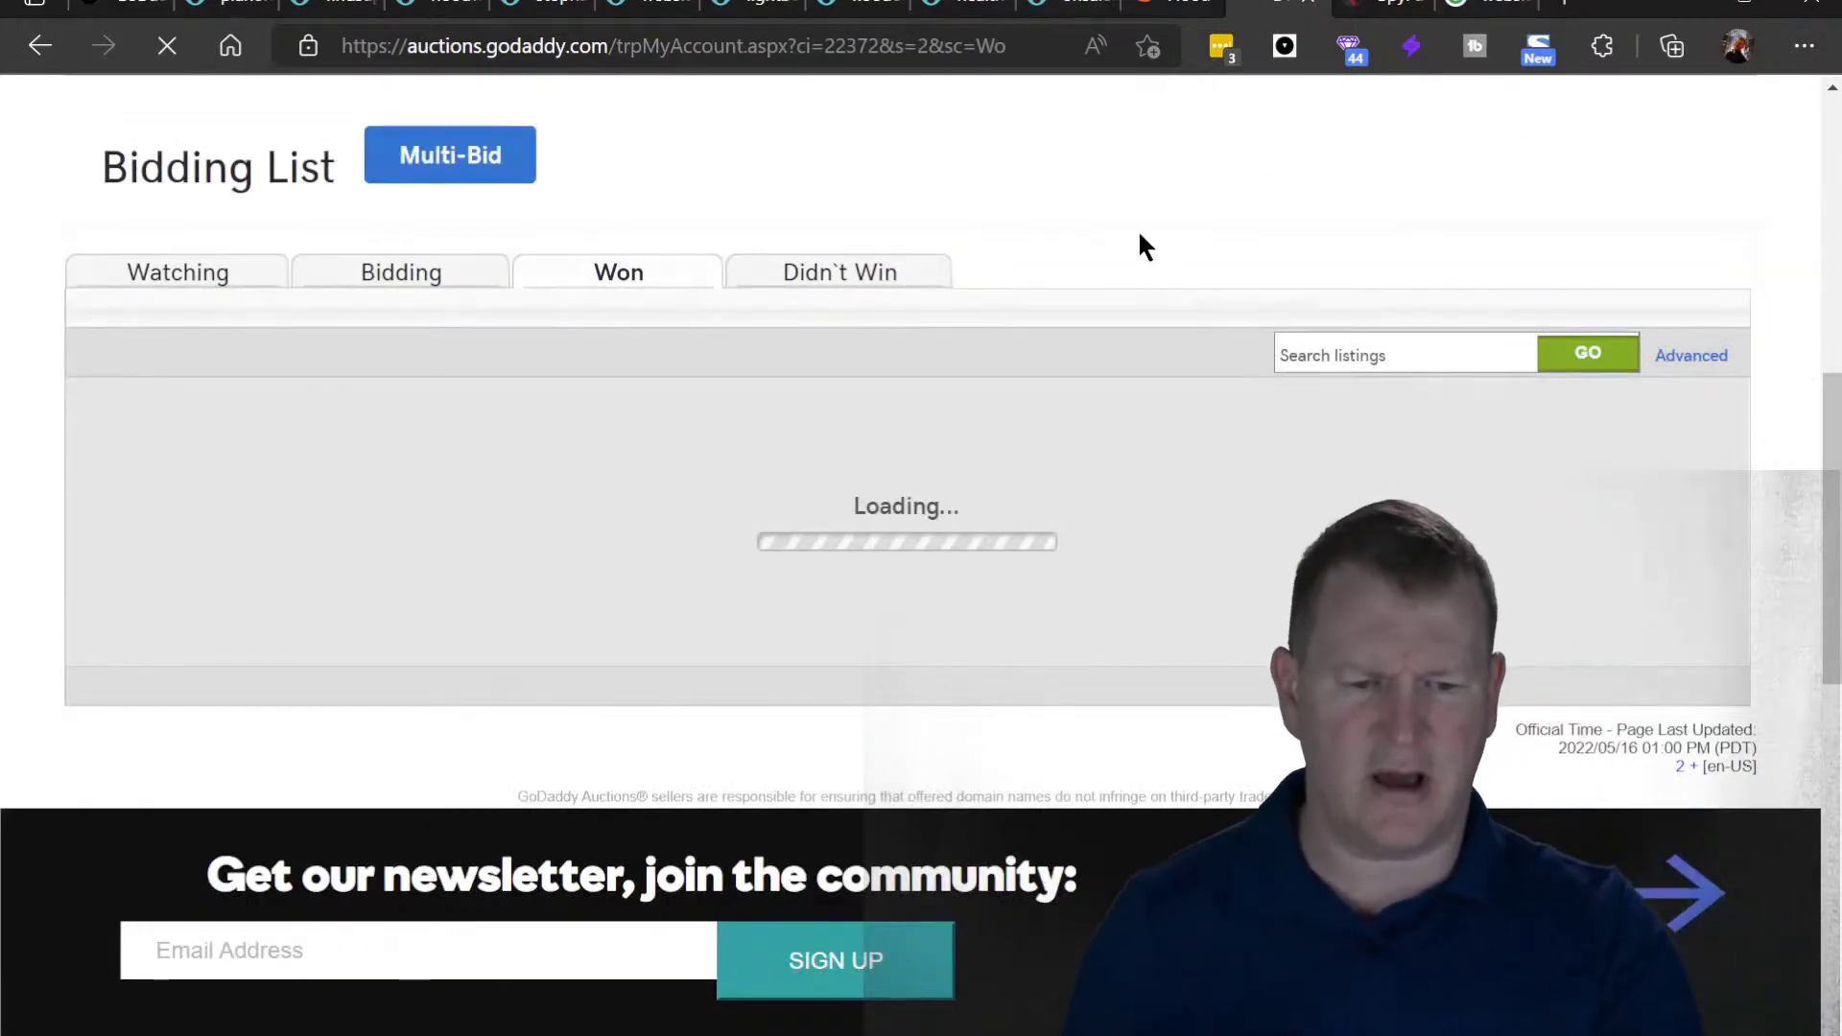
{"action": "scroll", "coordinate": [1073, 180], "scroll_direction": "down", "scroll_amount": 2}
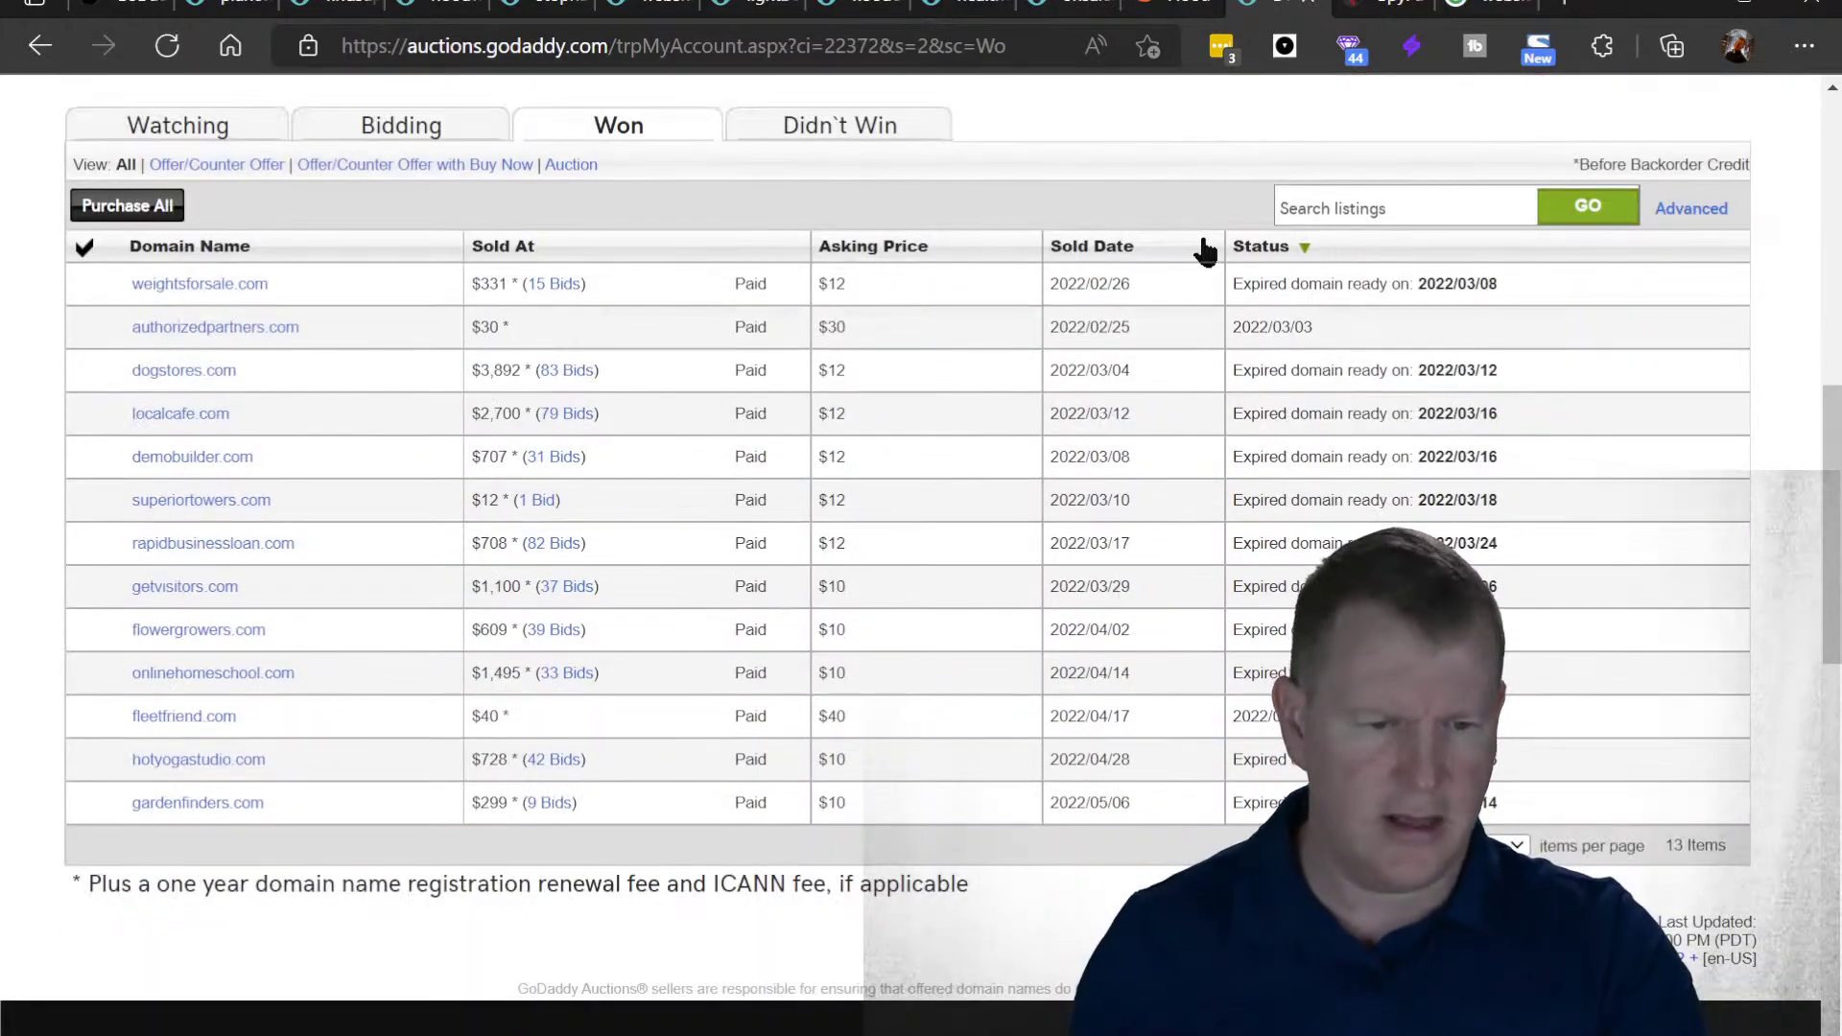
- Sort the won domains by sold date, newest first, and examine their sale prices and bid counts
{"action": "left_click", "coordinate": [1069, 248]}
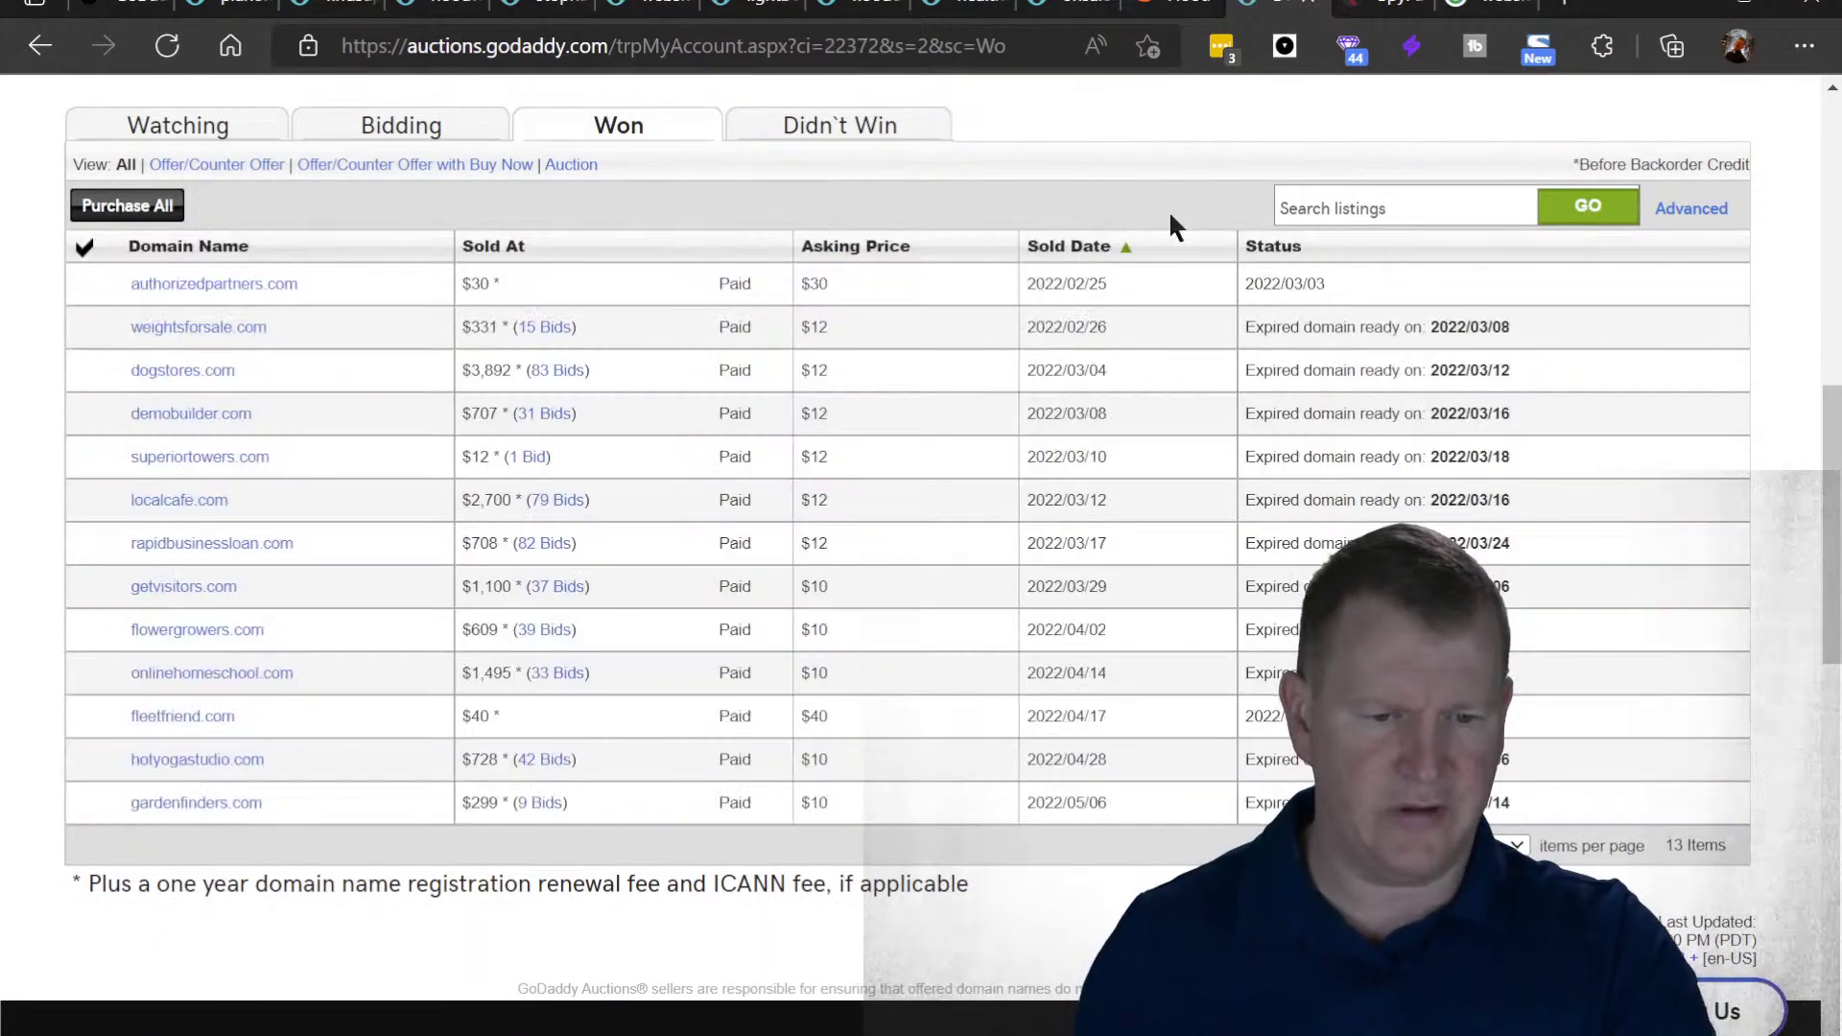
{"action": "left_click", "coordinate": [1101, 249]}
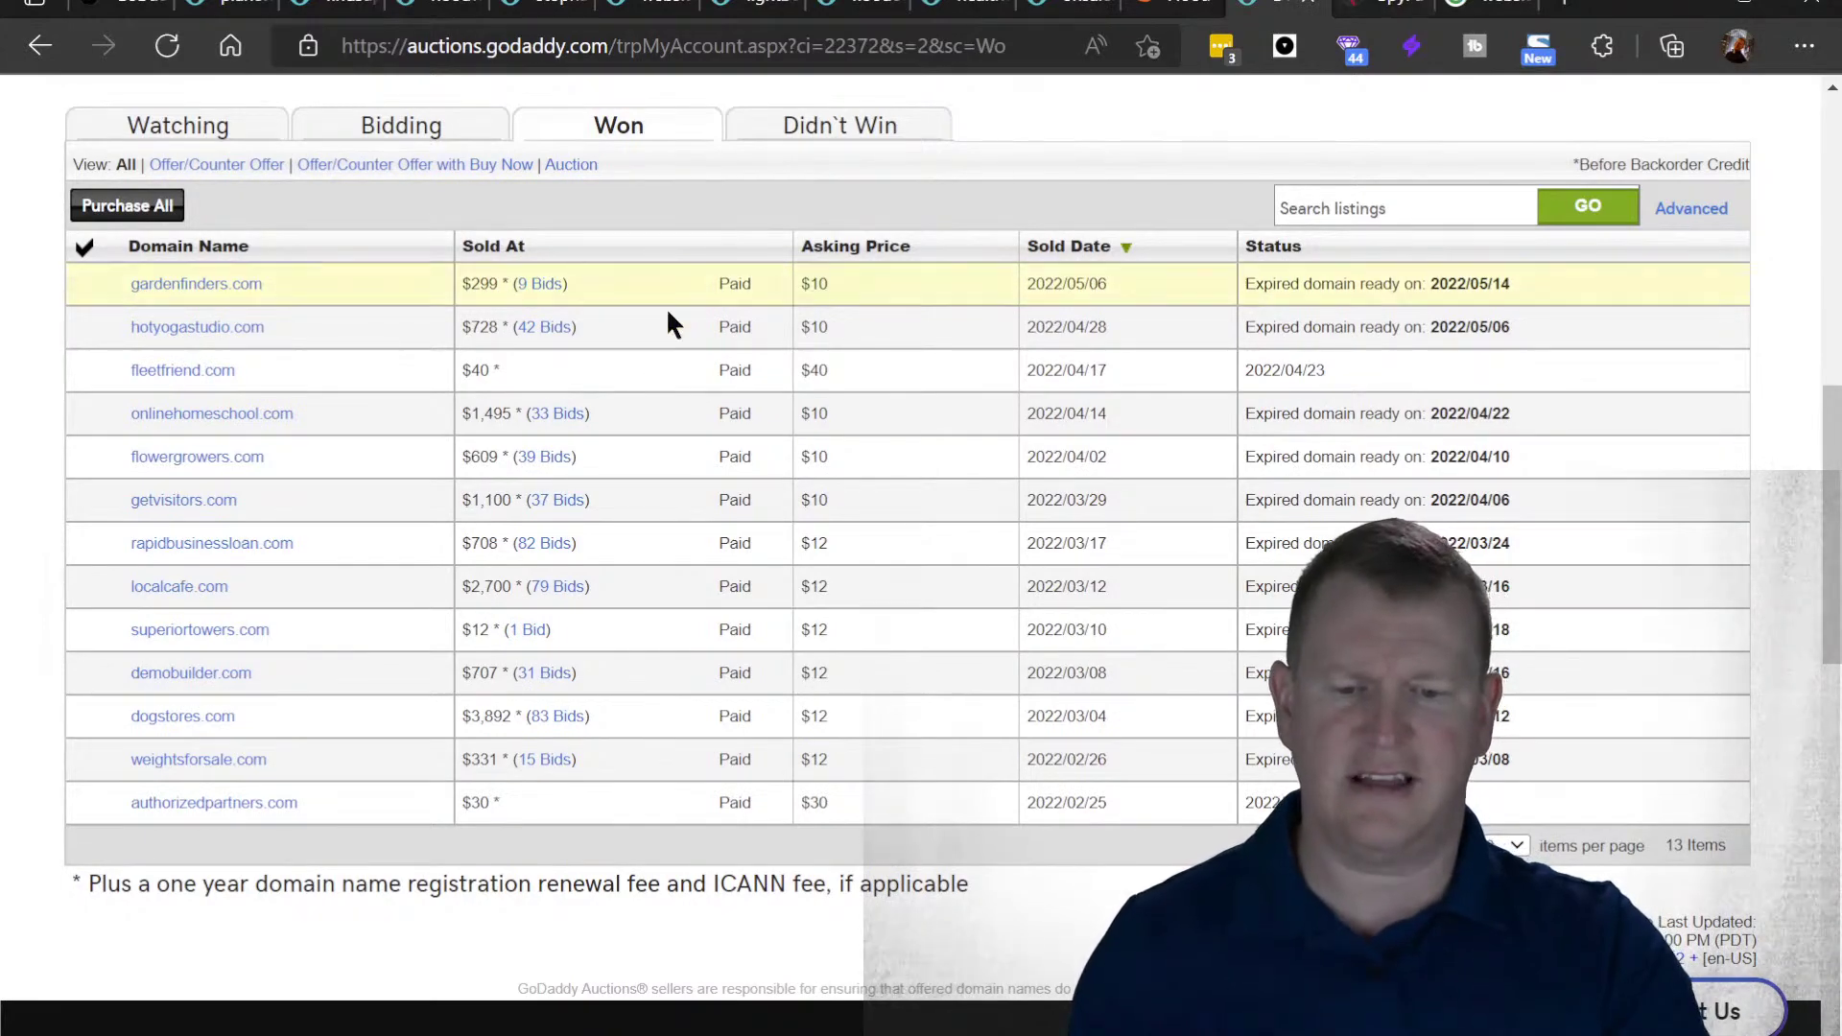
{"action": "scroll", "coordinate": [169, 407], "scroll_direction": "up", "scroll_amount": 3}
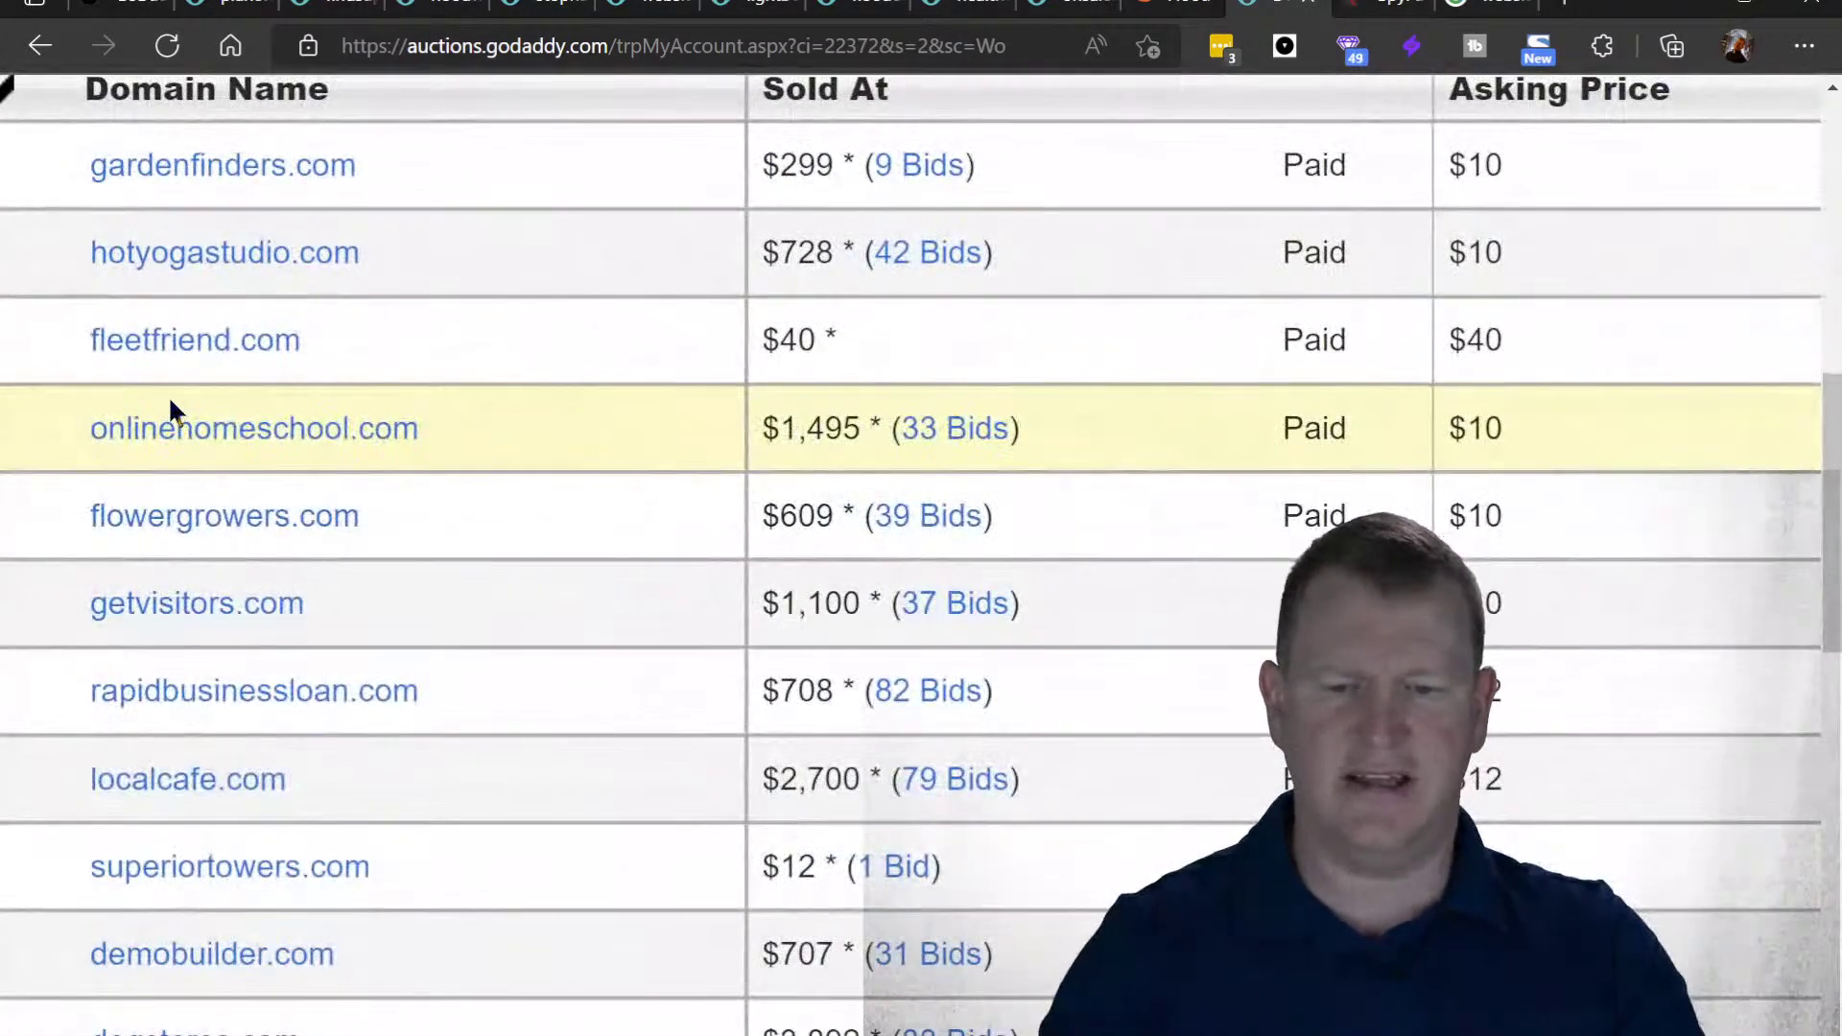
{"action": "scroll", "coordinate": [170, 403], "scroll_direction": "up", "scroll_amount": 1}
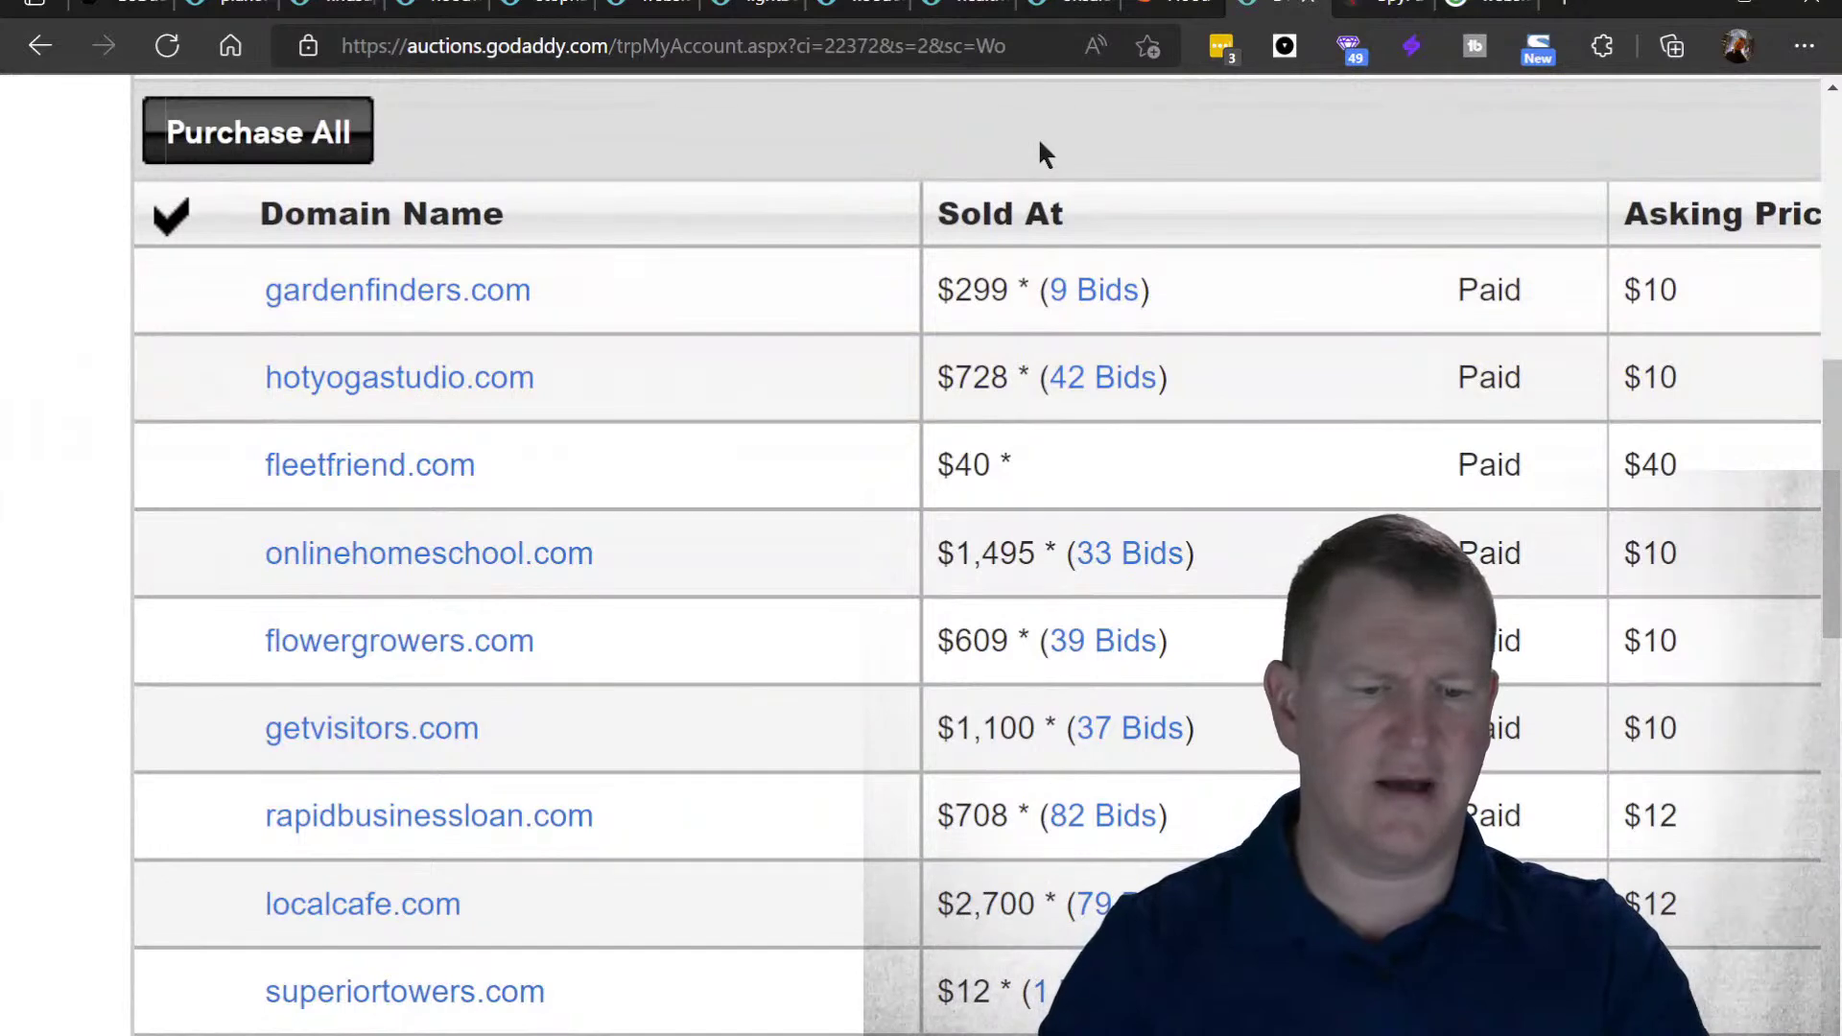
- Switch to the auctions that were not won and examine domains such as embroiderysoftware.com, startupsimulator.com and beautifulnight.com with their sale prices
{"action": "scroll", "coordinate": [1039, 144], "scroll_direction": "up", "scroll_amount": 2}
{"action": "left_click", "coordinate": [1617, 217]}
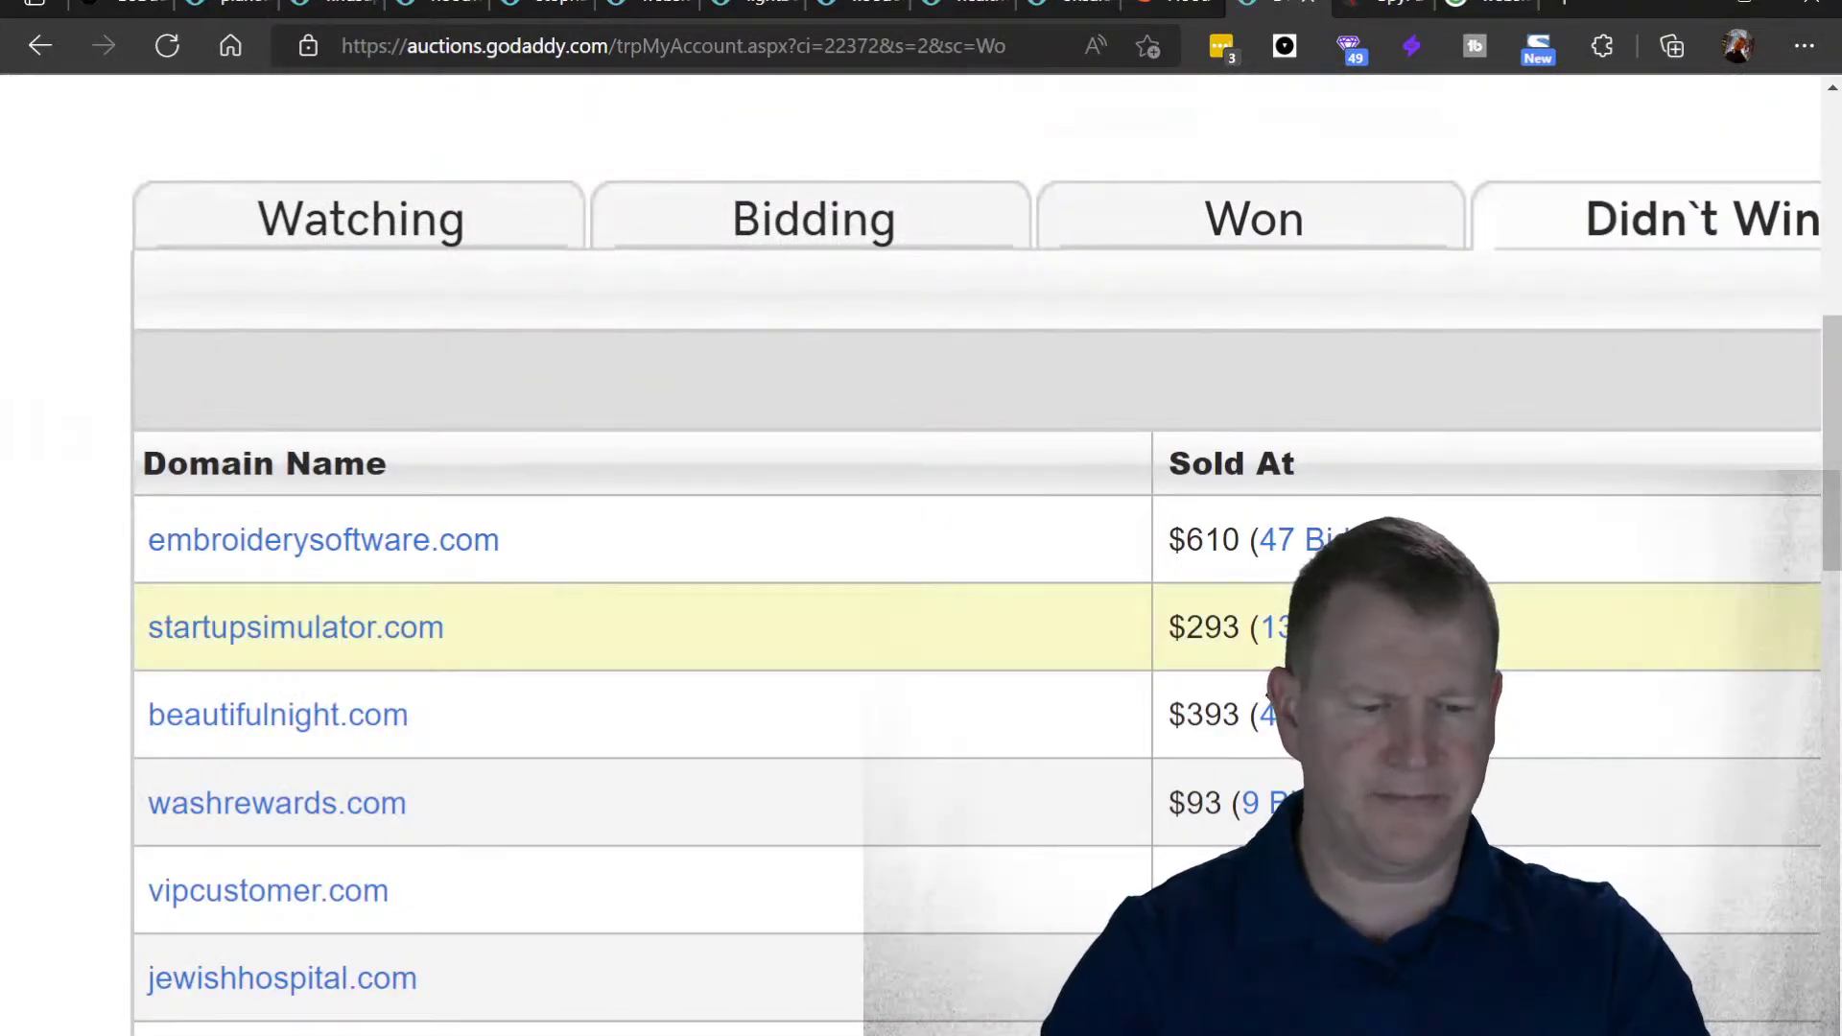
{"action": "mouse_move", "coordinate": [410, 537]}
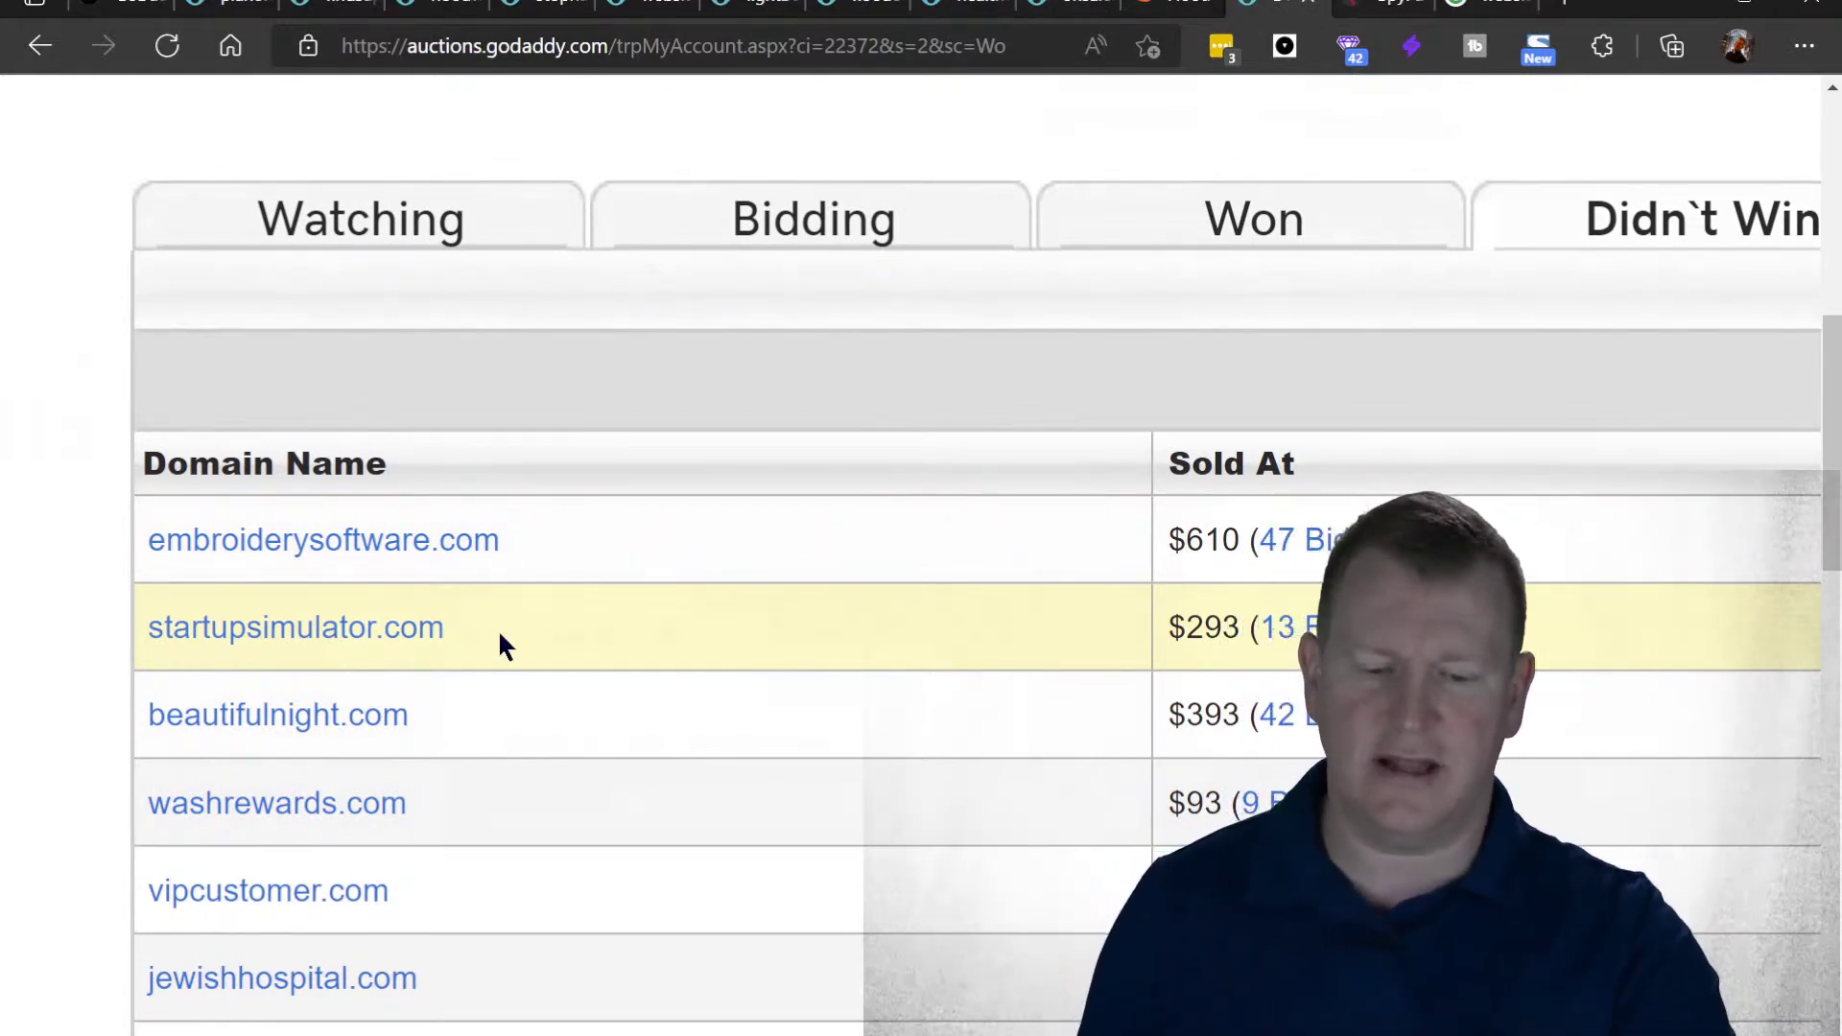
{"action": "mouse_move", "coordinate": [219, 725]}
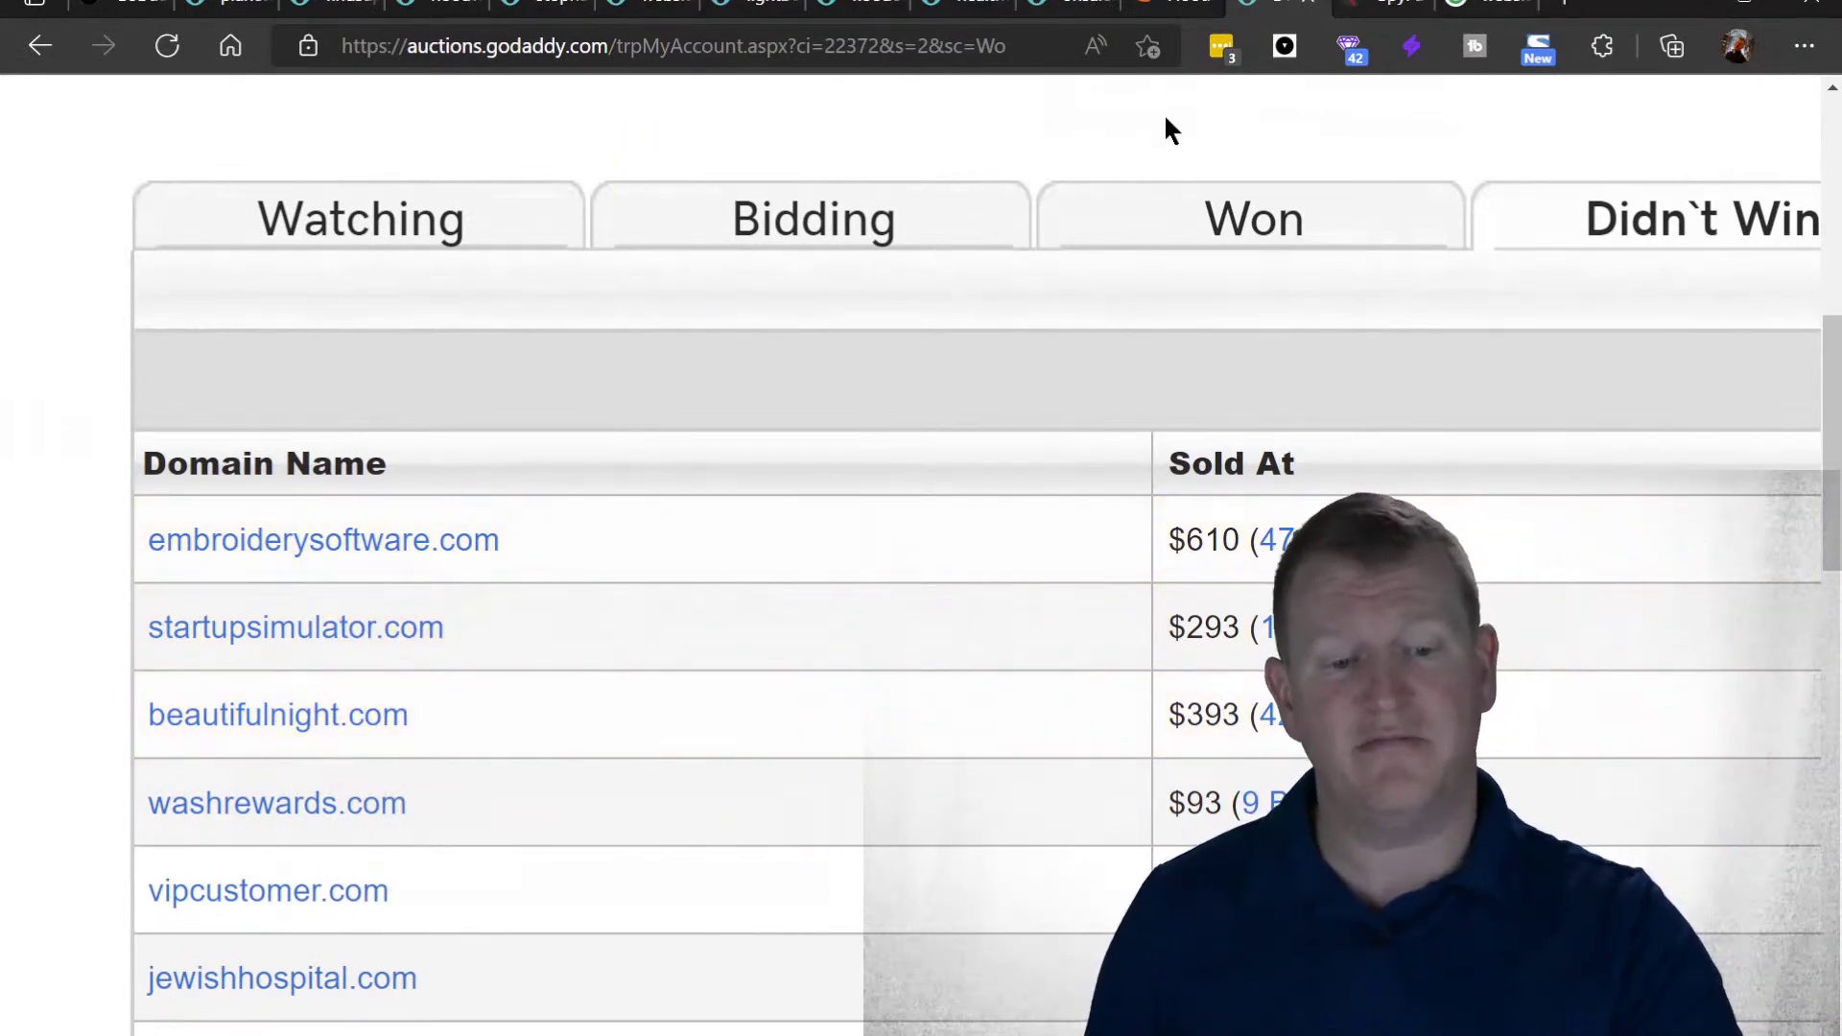
{"action": "scroll", "coordinate": [1165, 114], "scroll_direction": "down", "scroll_amount": 5}
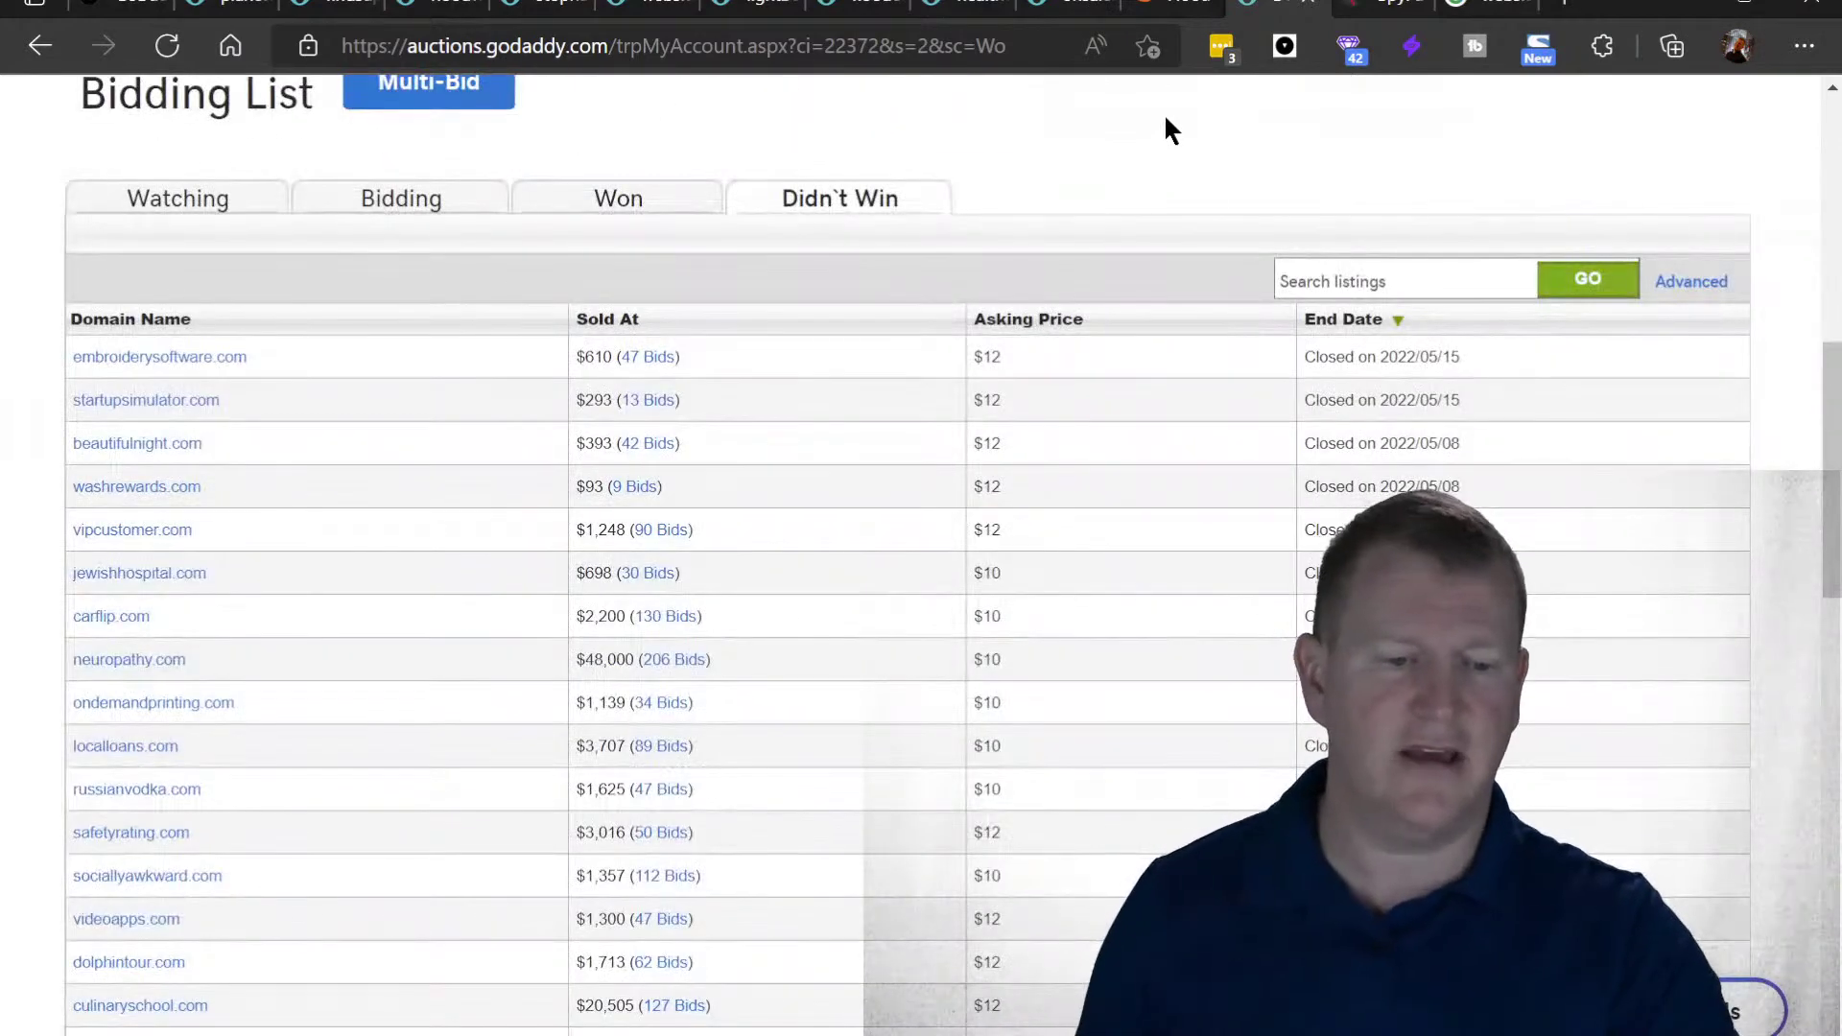